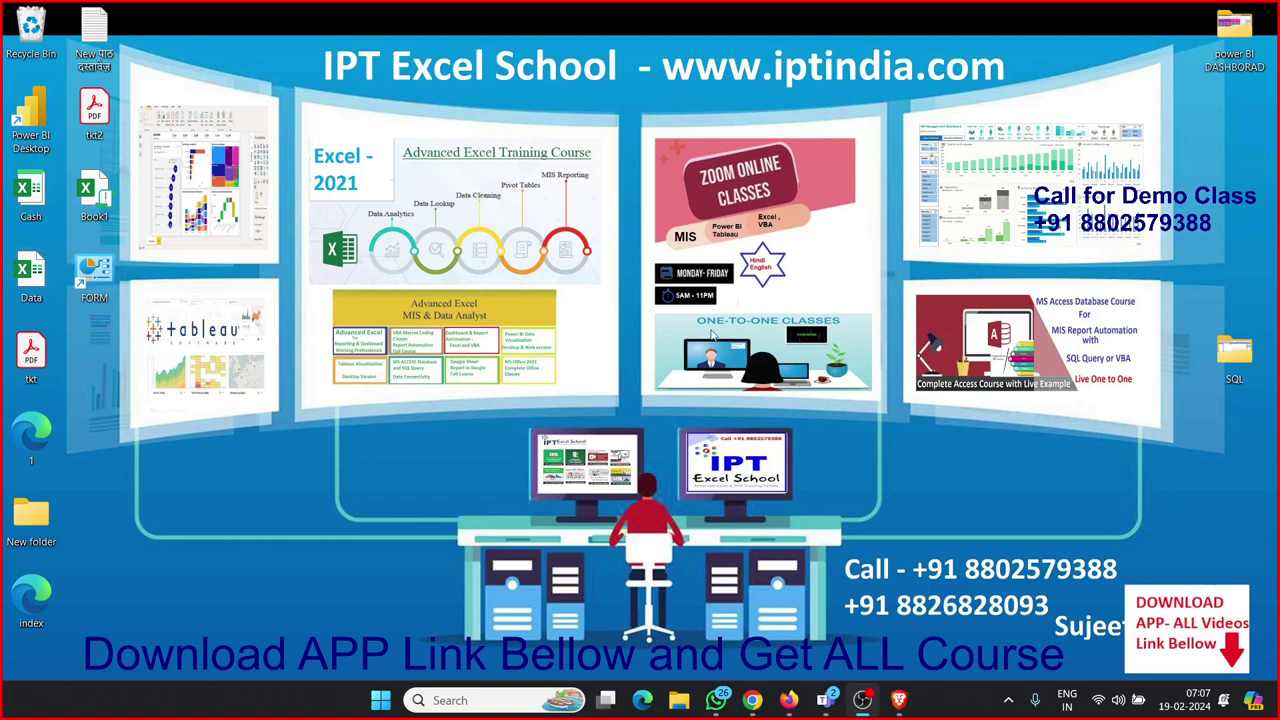
Step: Refresh the desktop, then search for 'po' in the Start menu and dismiss it
right_click(520, 331)
left_click(567, 397)
key("super")
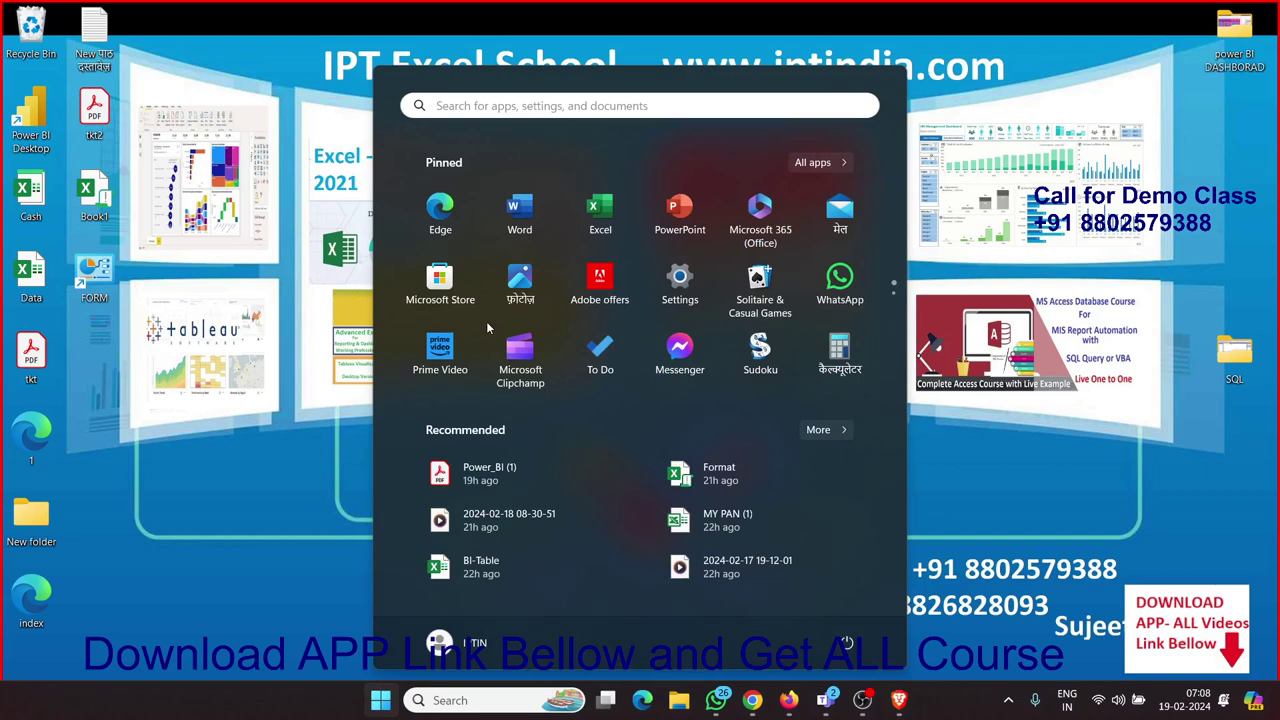
type("po")
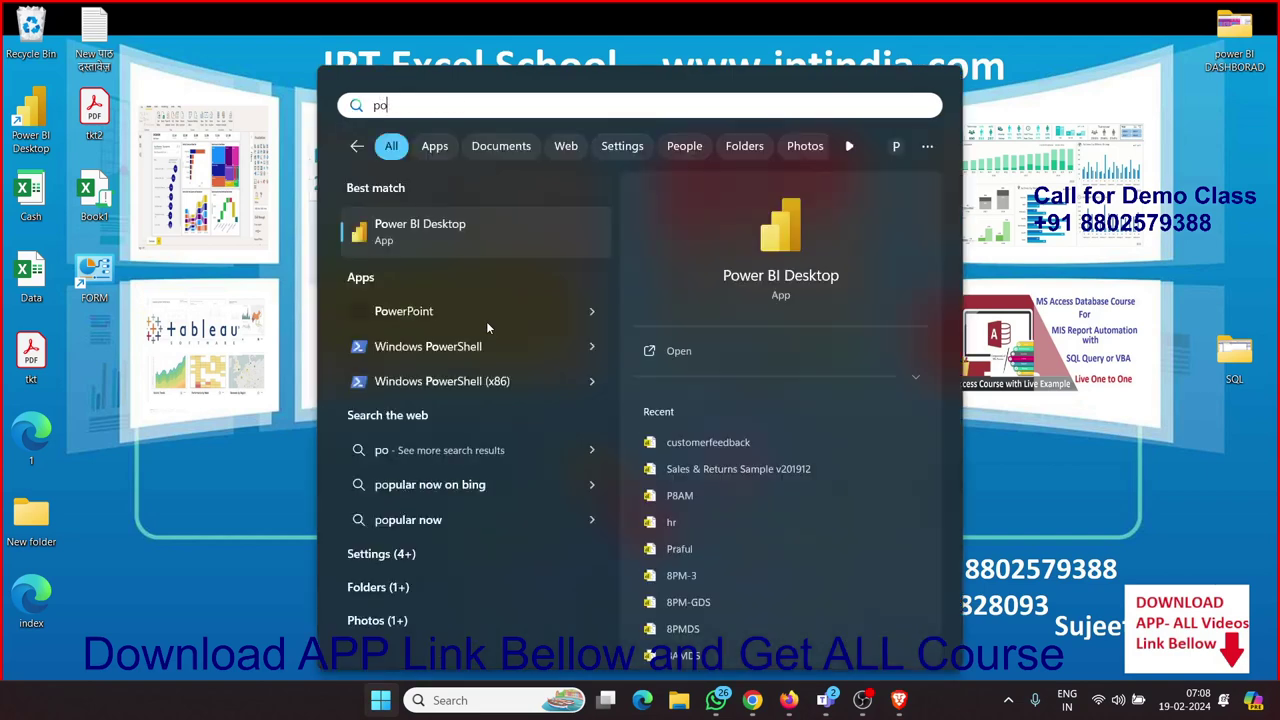
key("Escape")
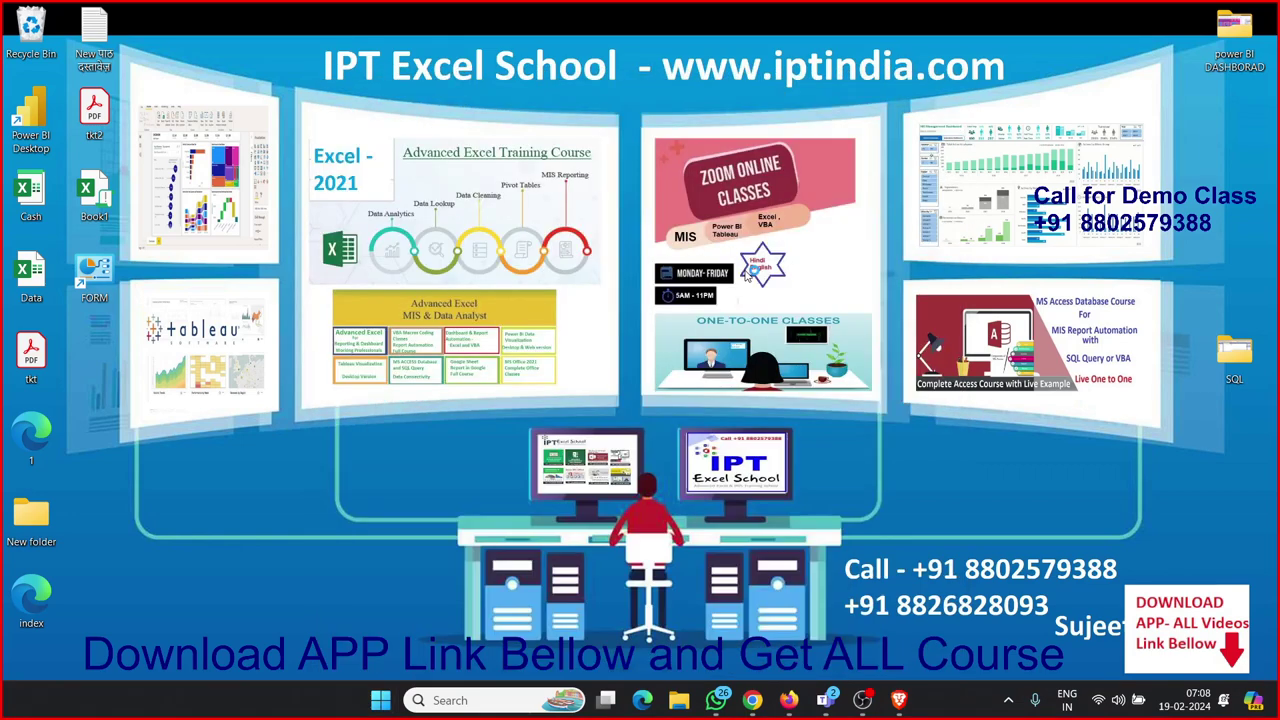
Step: Launch Excel by searching 'exce' and maximize a new blank workbook, Book1
key("super")
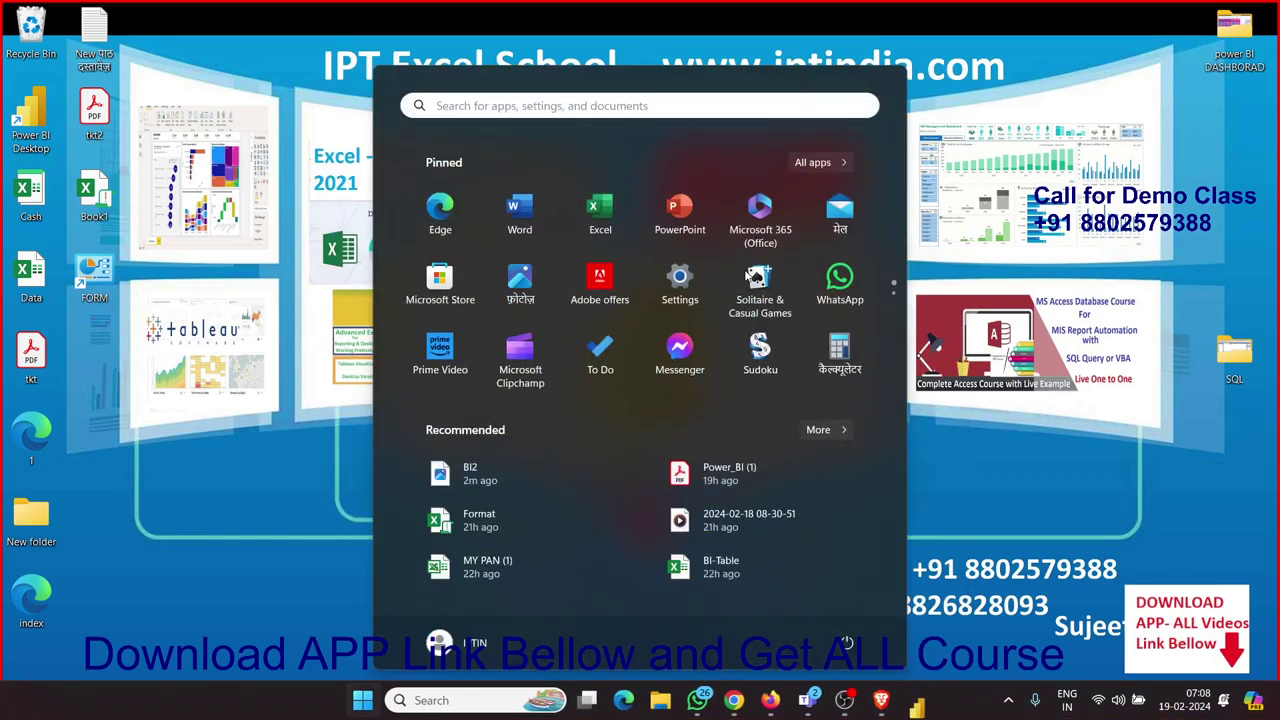
type("exce")
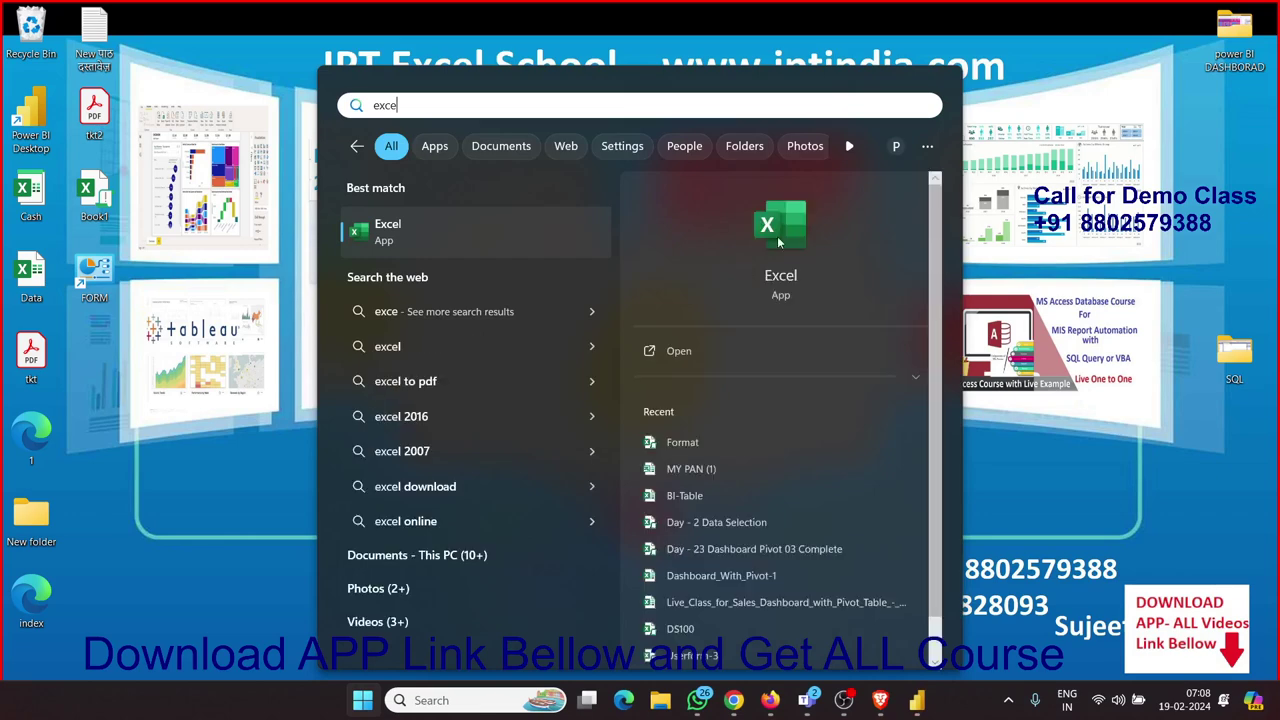
left_click(778, 236)
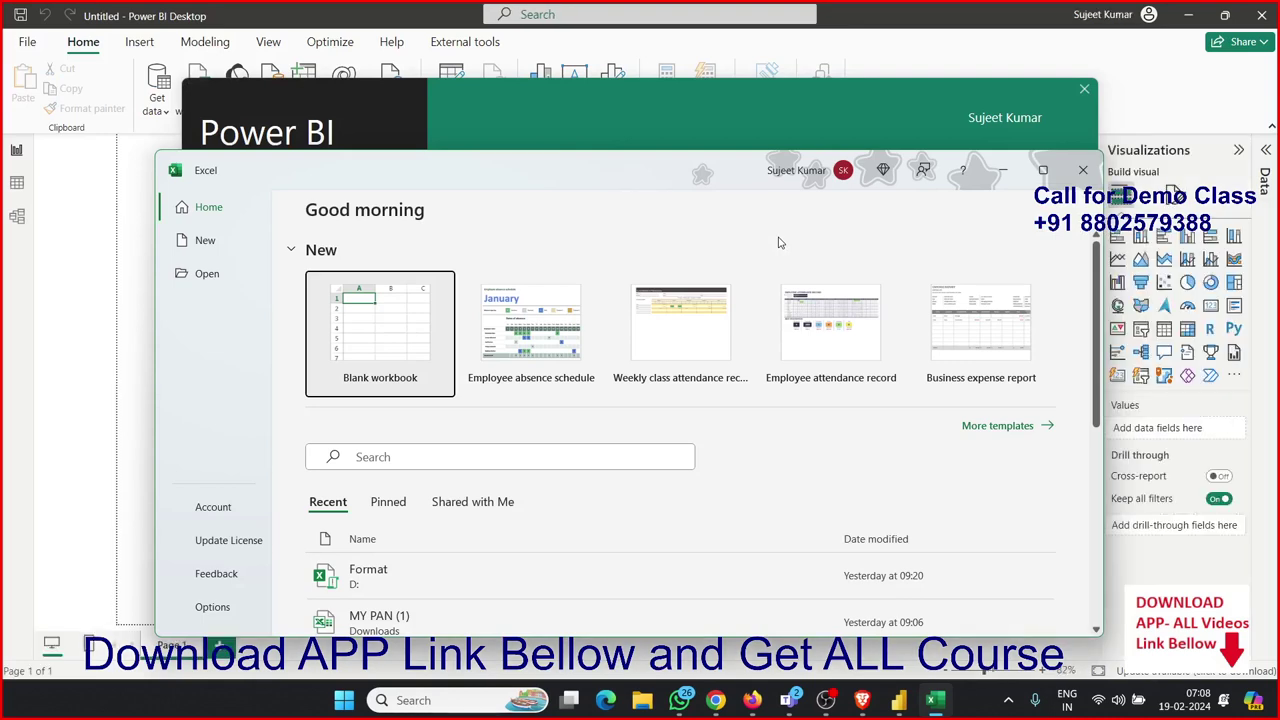
left_click(411, 316)
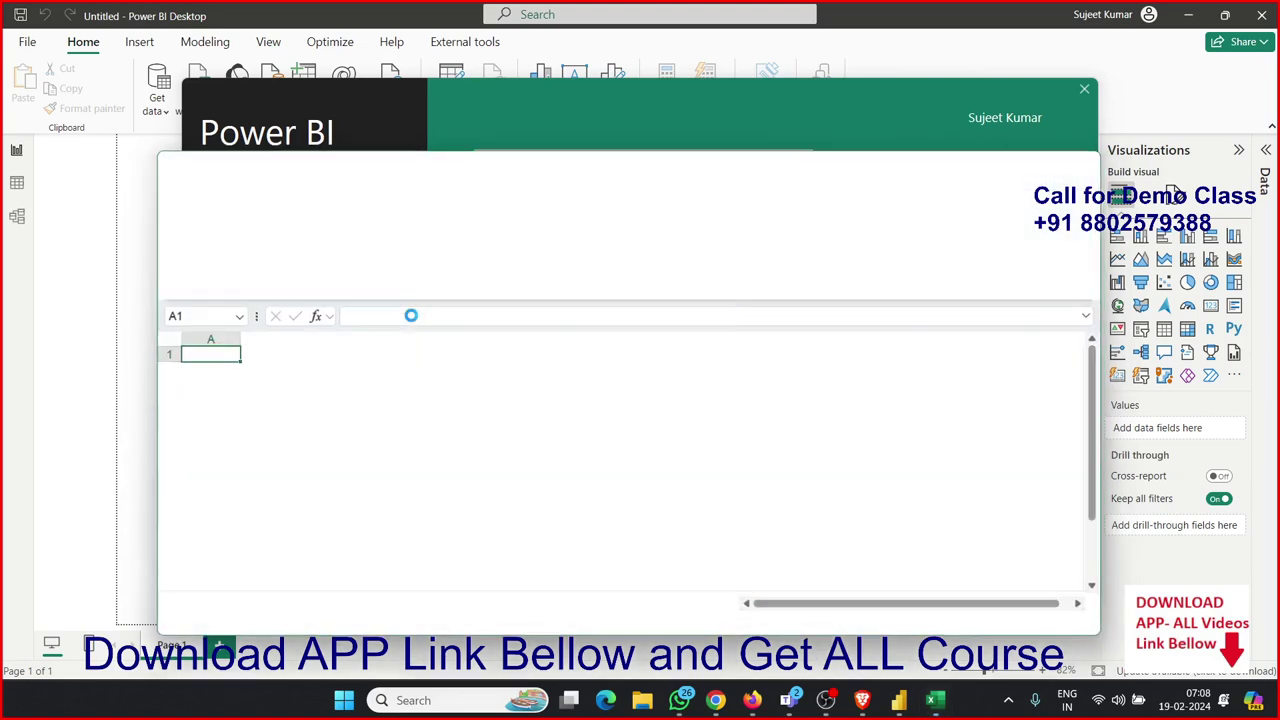
left_click(1050, 176)
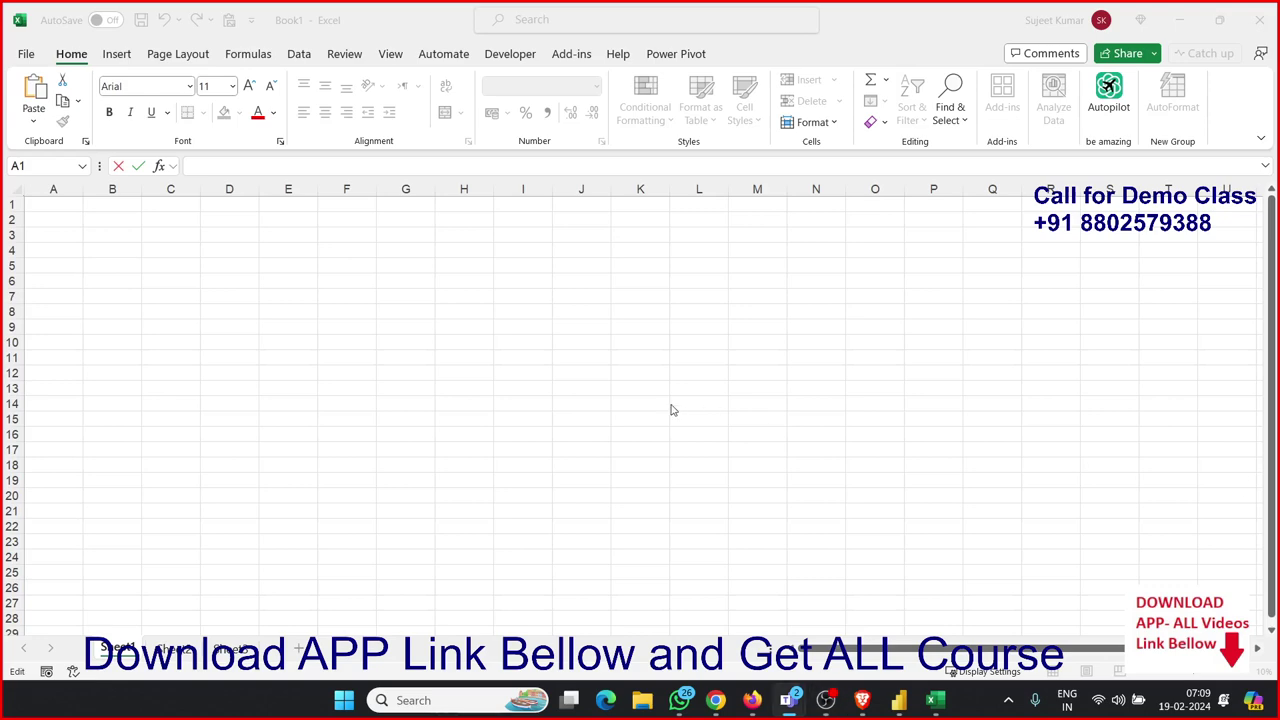
Step: Open 'Day - 23 Dashboard Pivot 03 Complete' from the File menu's Recent workbooks list
left_click(26, 54)
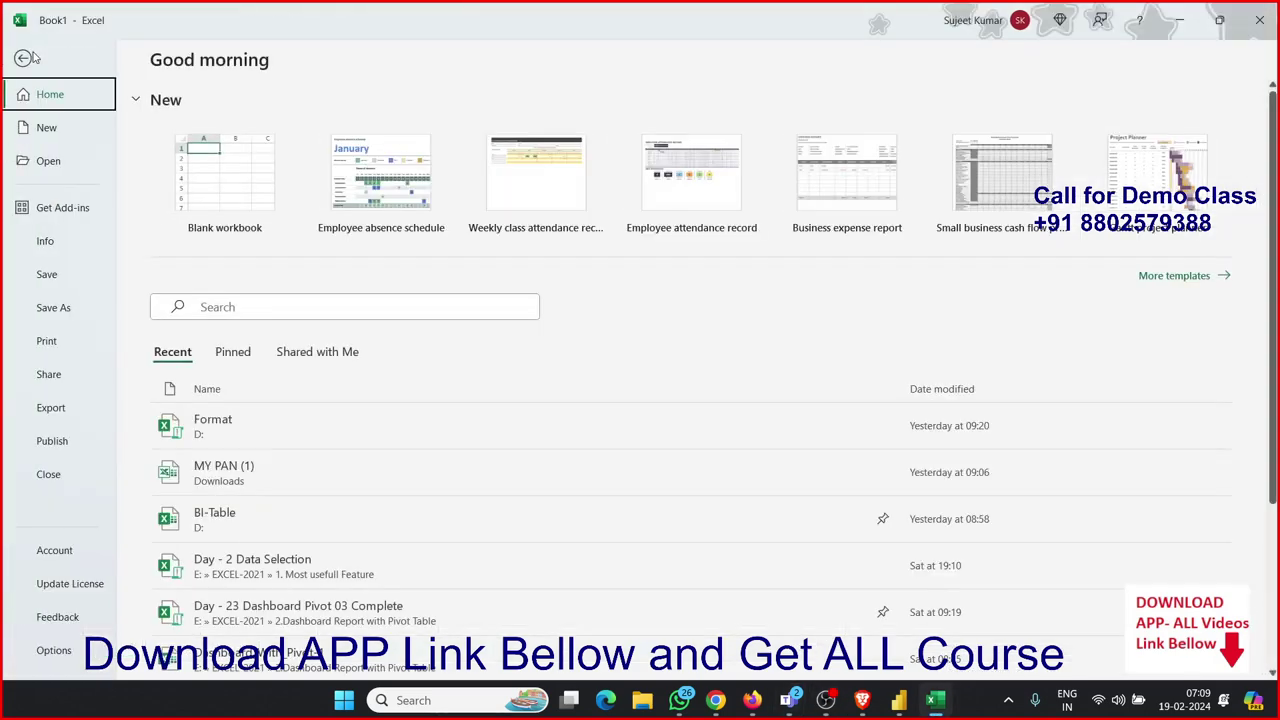
scroll(306, 527, "down", 1)
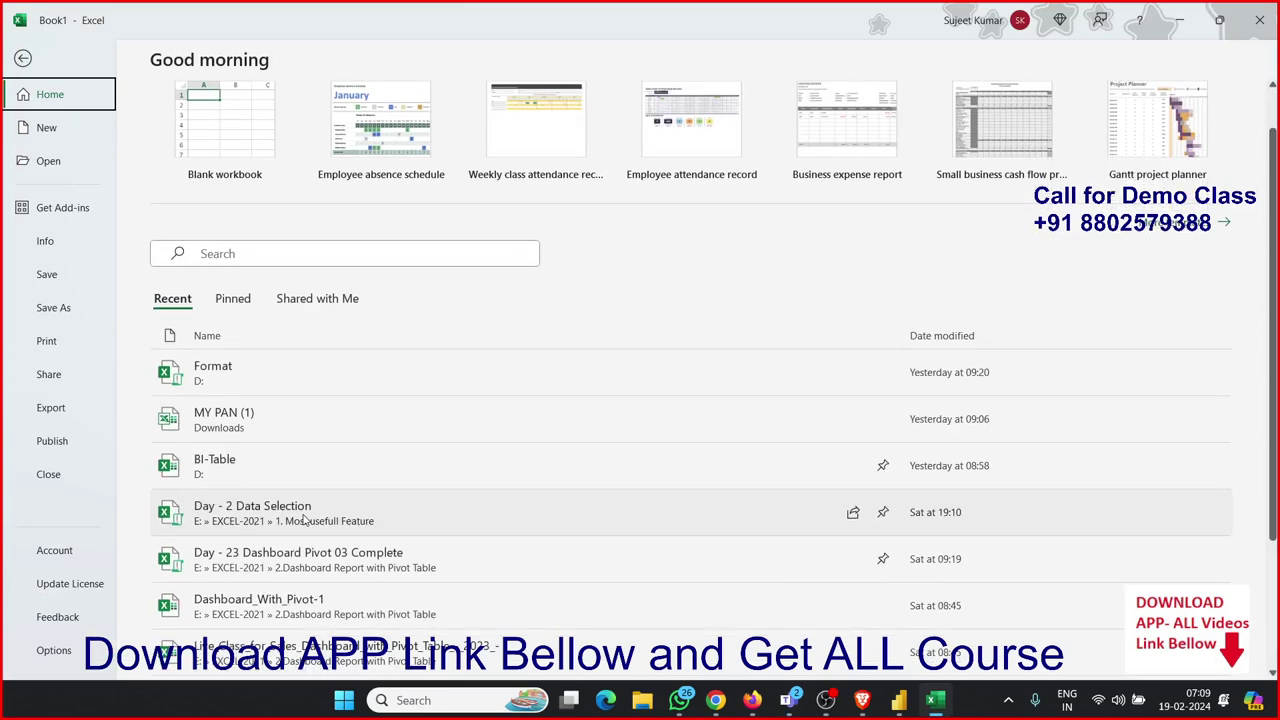
scroll(306, 522, "down", 1)
scroll(307, 517, "down", 1)
left_click(318, 455)
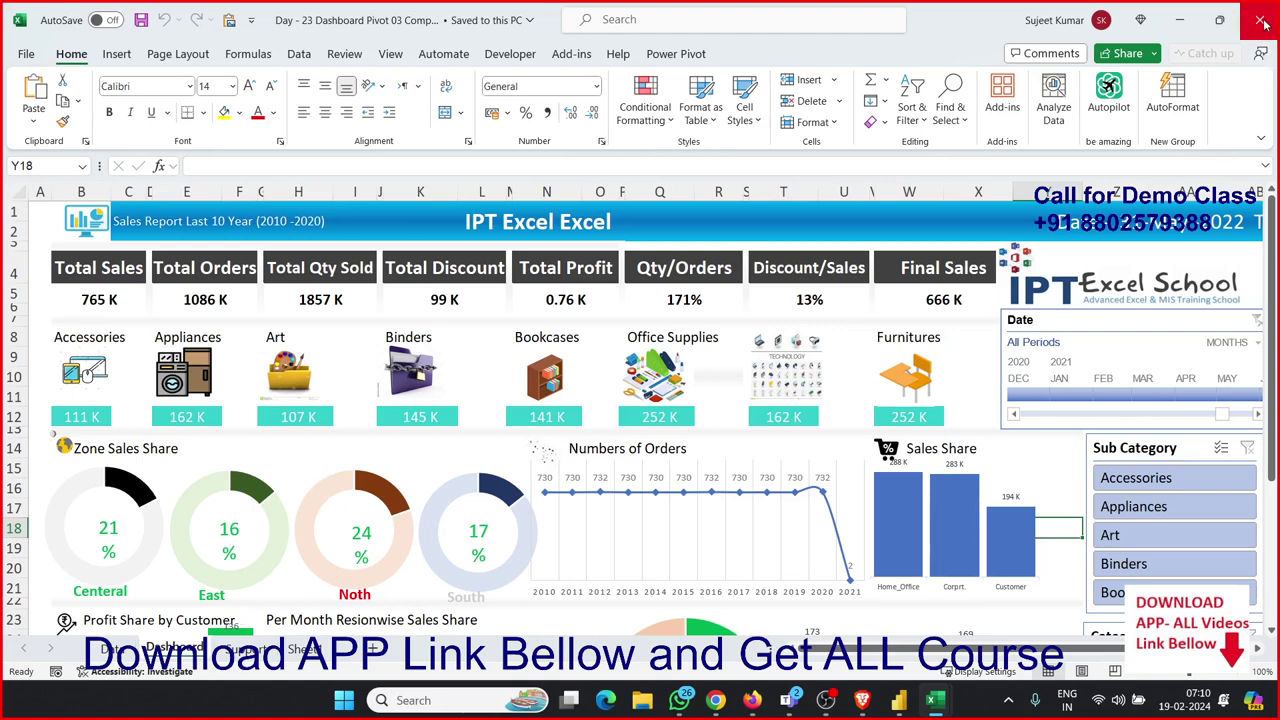
Step: Minimise the dashboard and Book1 workbooks, then close Power BI Desktop's welcome screen and window
left_click(1176, 22)
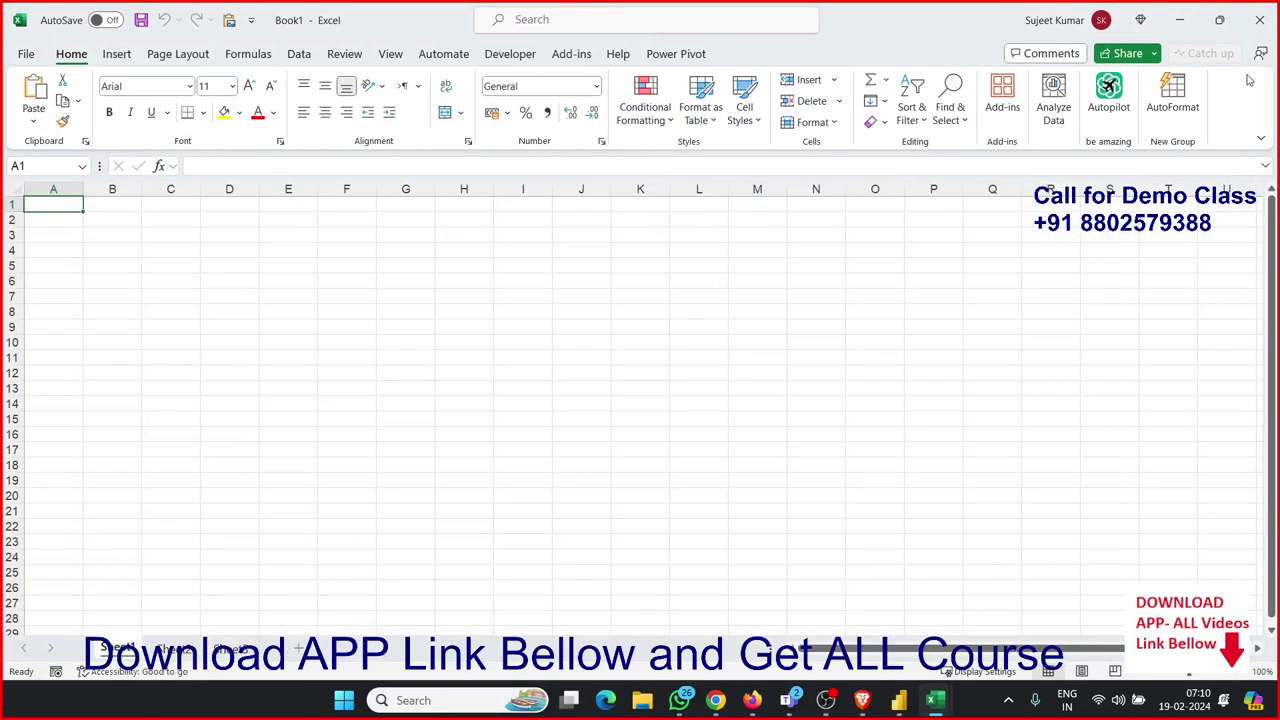
left_click(1188, 27)
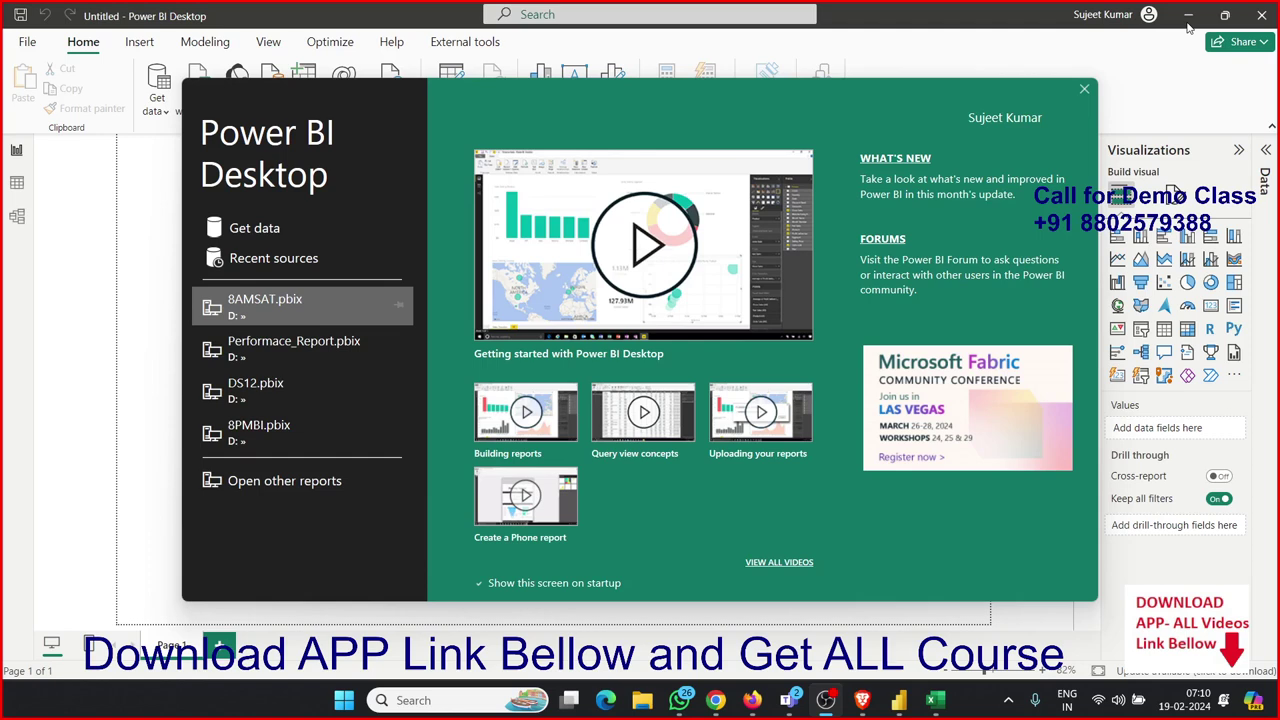
left_click(1083, 93)
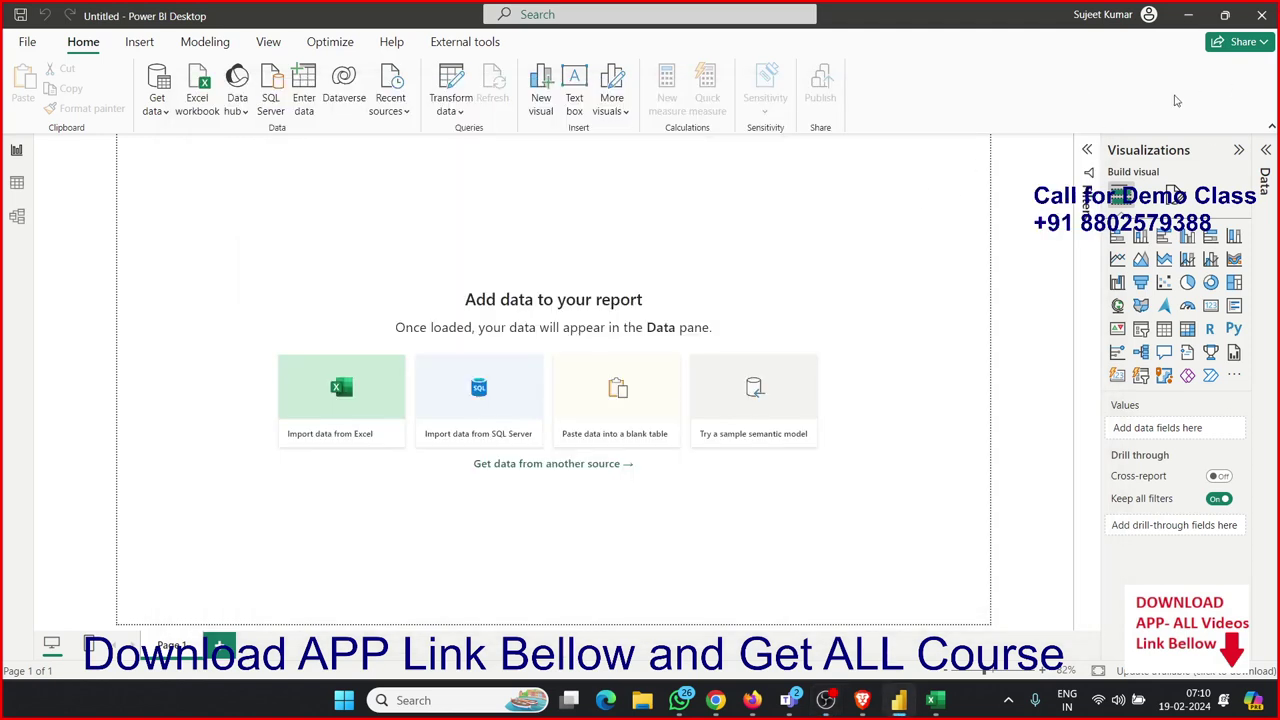
left_click(1262, 17)
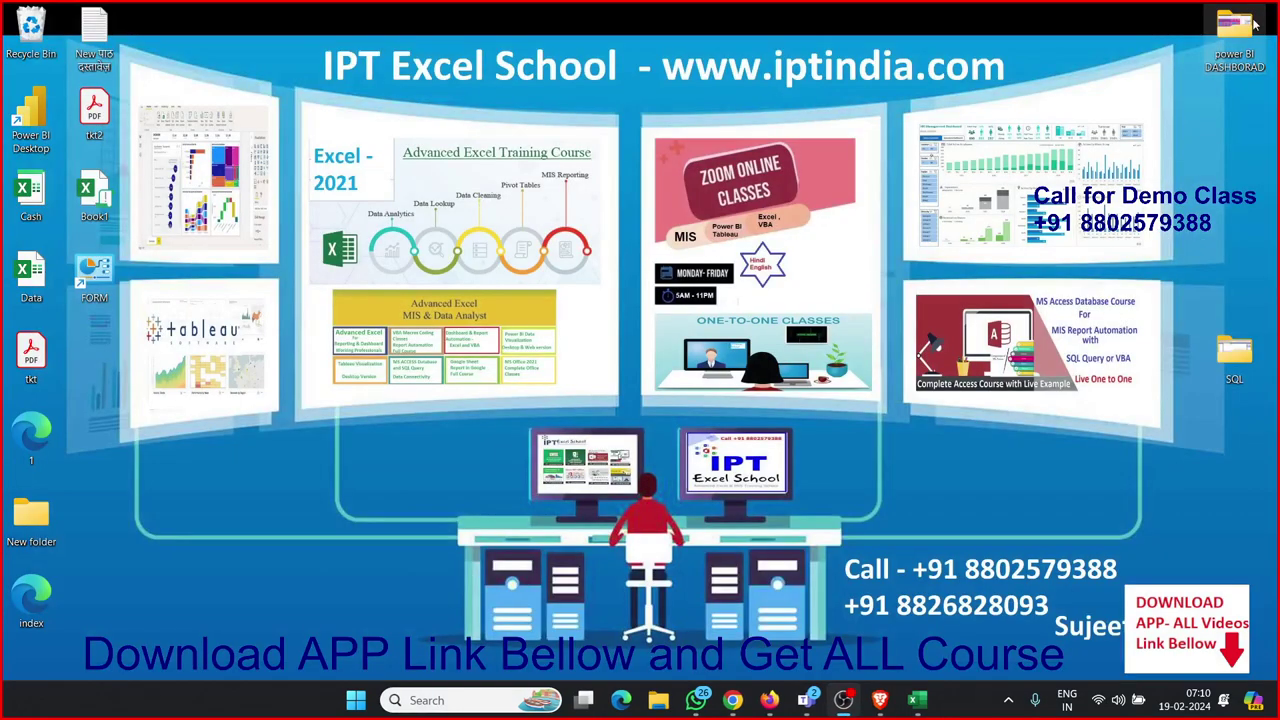
key("super")
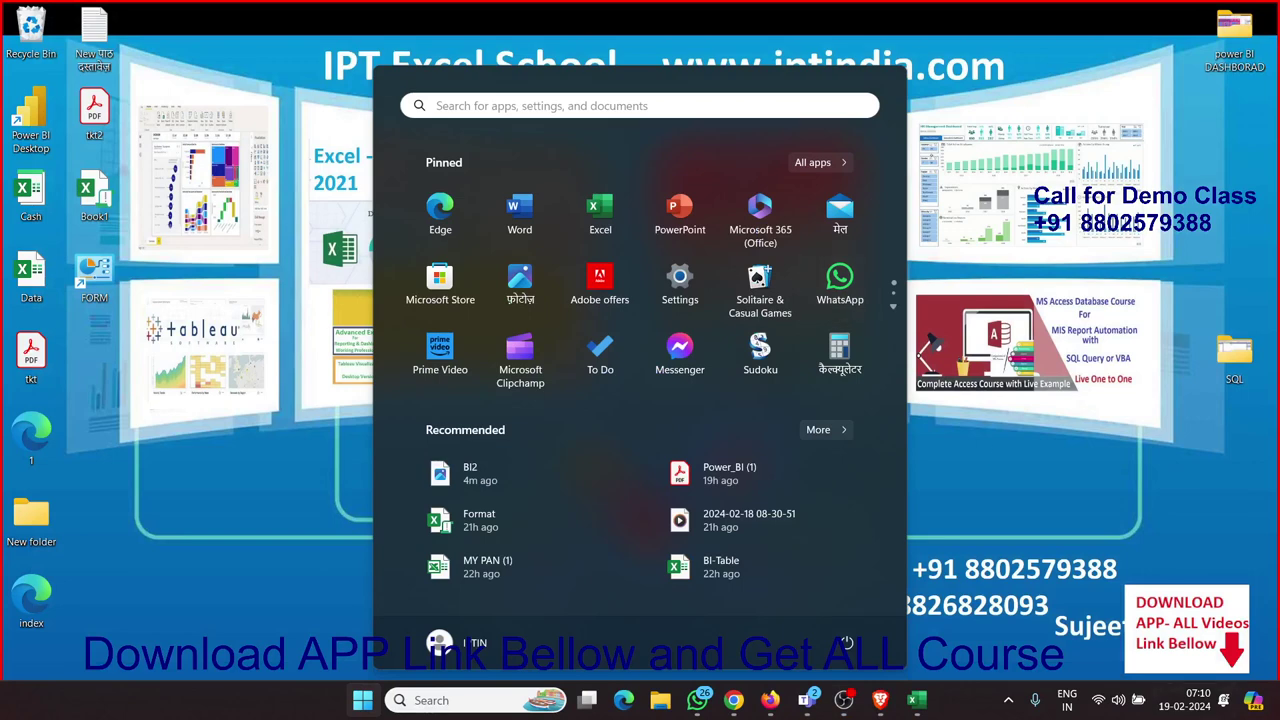
key("Escape")
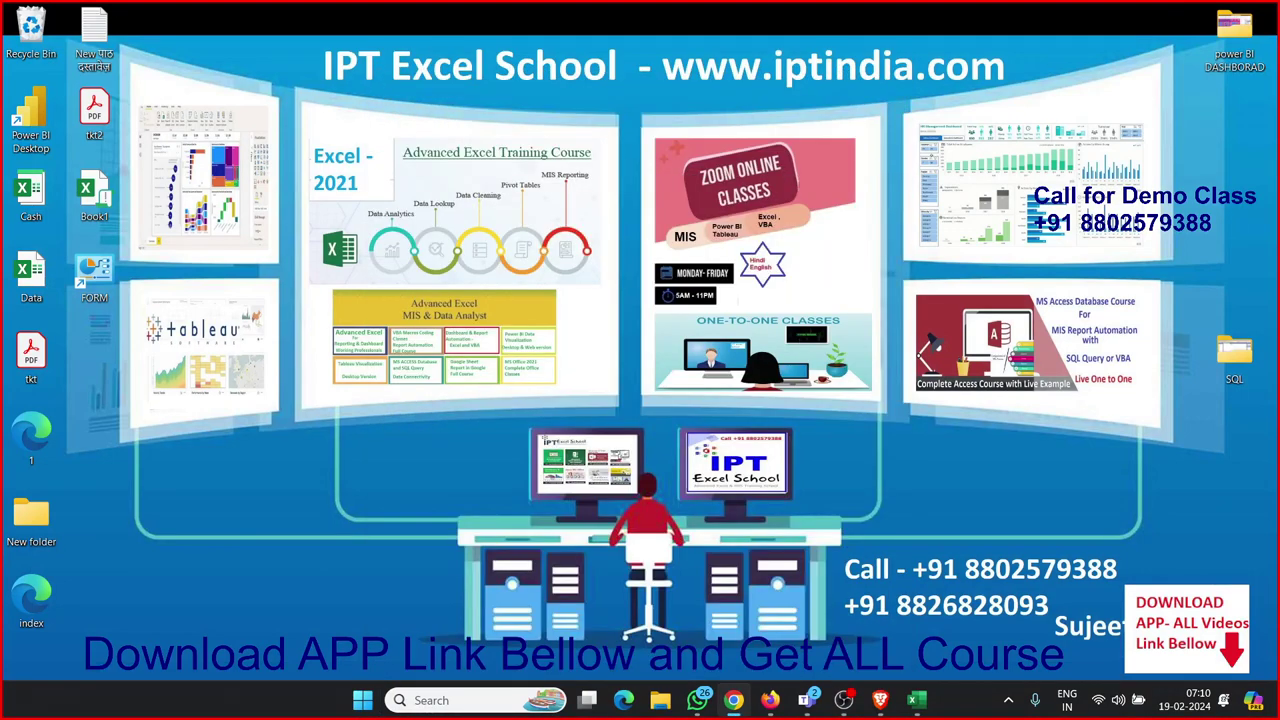
Step: In a maximized Chrome window, search Google for 'power bi download'
left_click(734, 700)
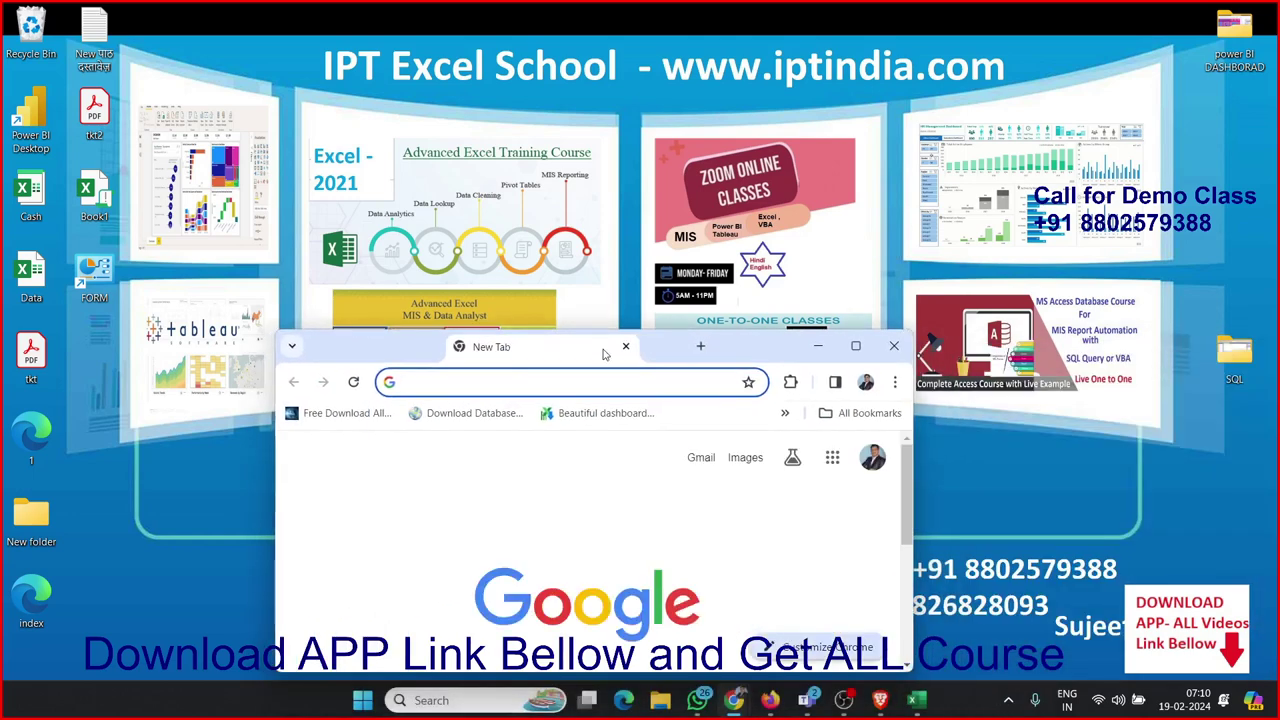
left_click(850, 350)
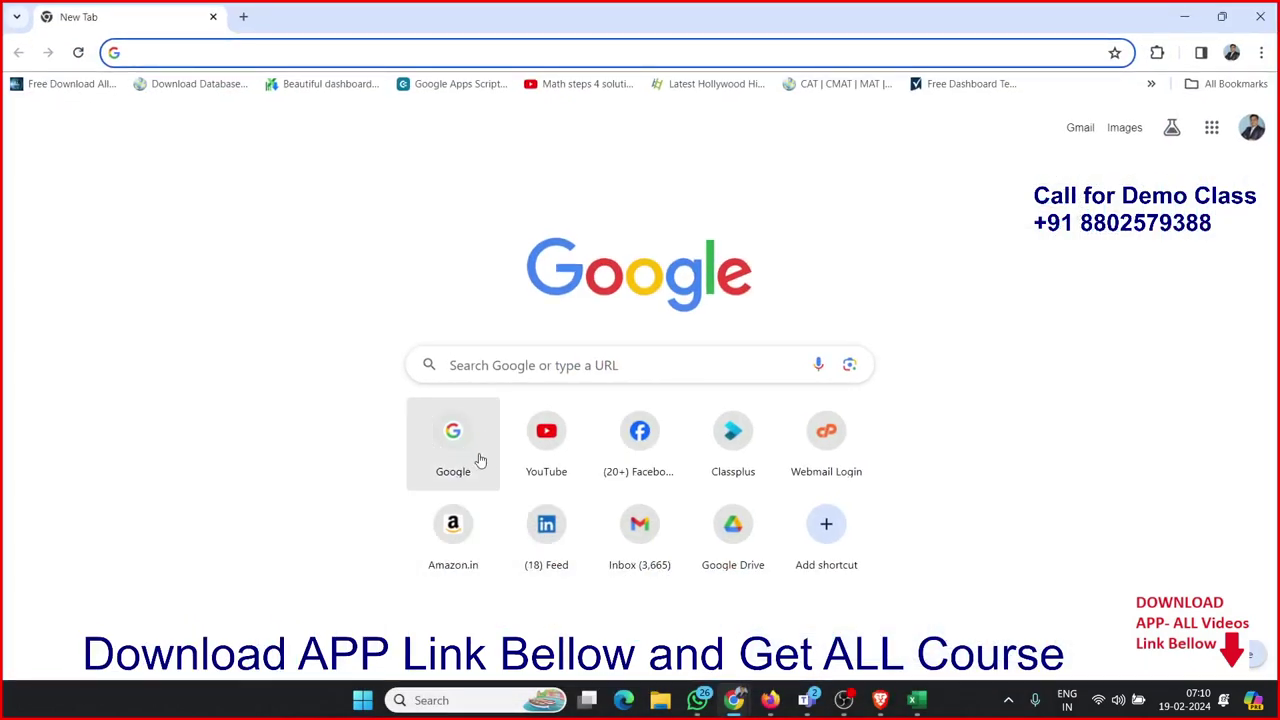
left_click(484, 366)
type("p")
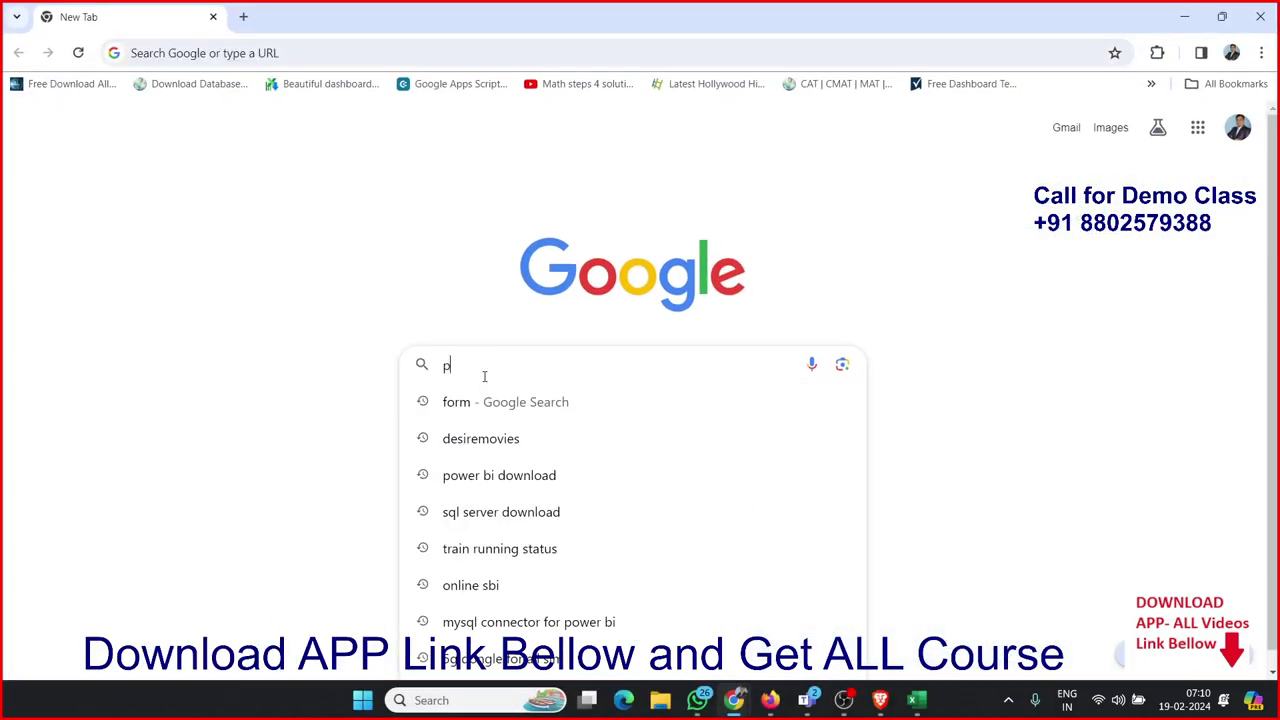
type("ower")
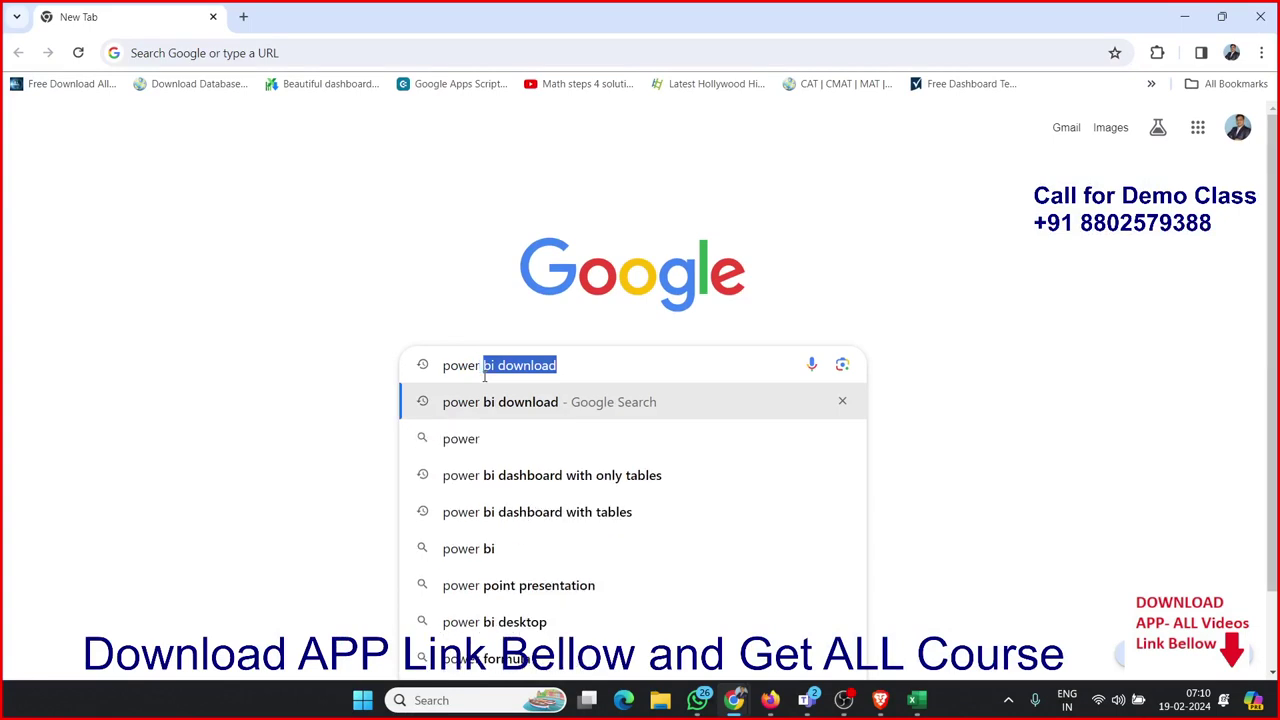
key("Return")
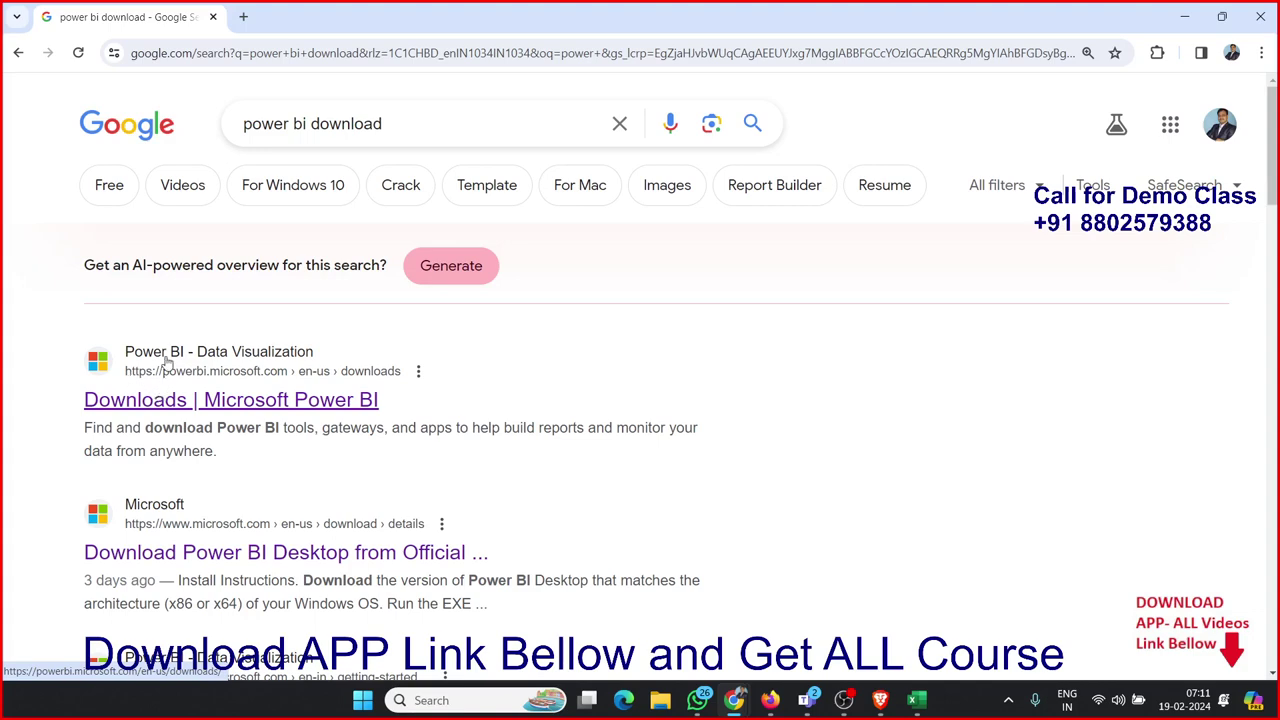
Step: Open the Microsoft Power BI downloads page and its advanced download options for version 2.126.927.0
left_click(168, 363)
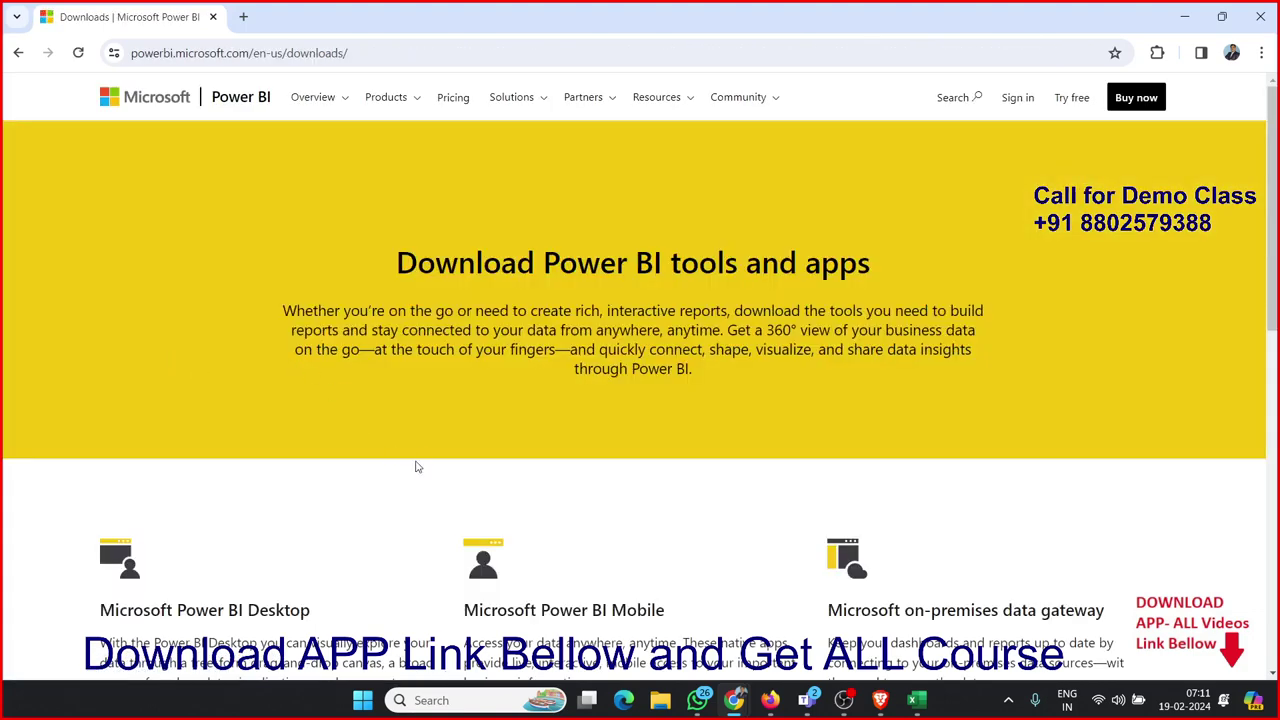
double_click(468, 272)
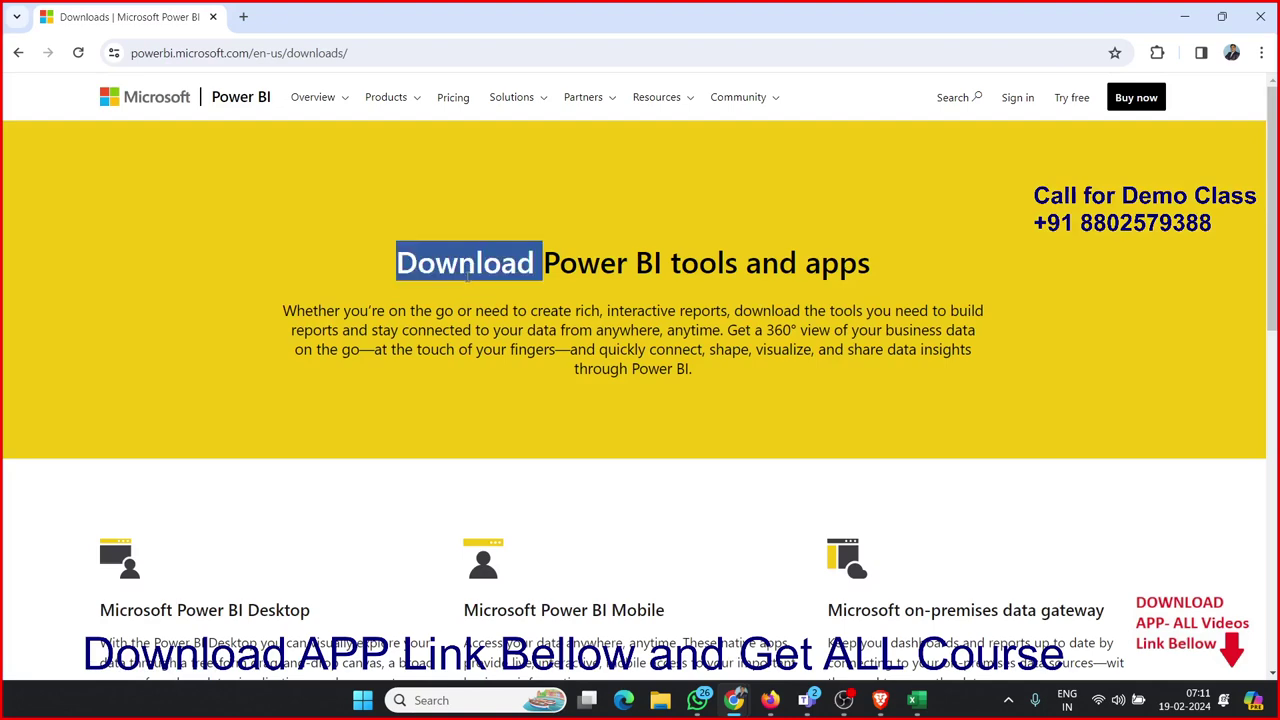
scroll(468, 275, "down", 1)
scroll(469, 285, "down", 3)
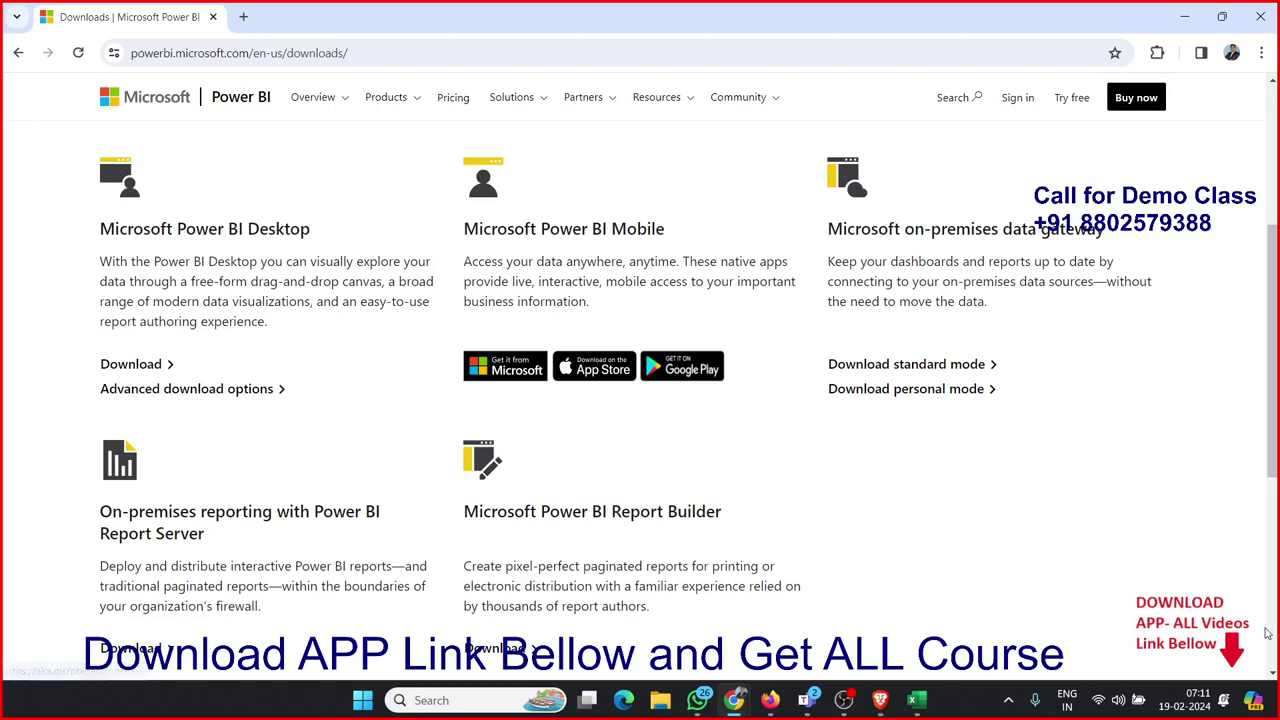
left_click(880, 700)
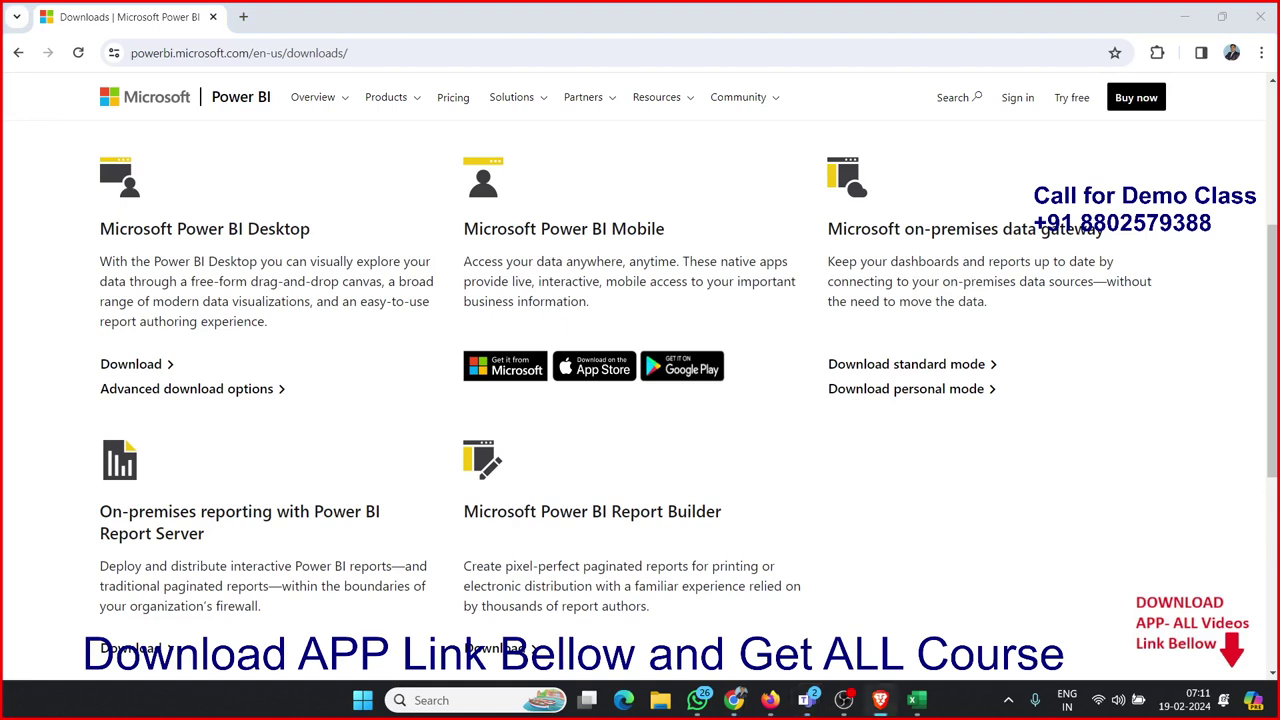
left_click(184, 396)
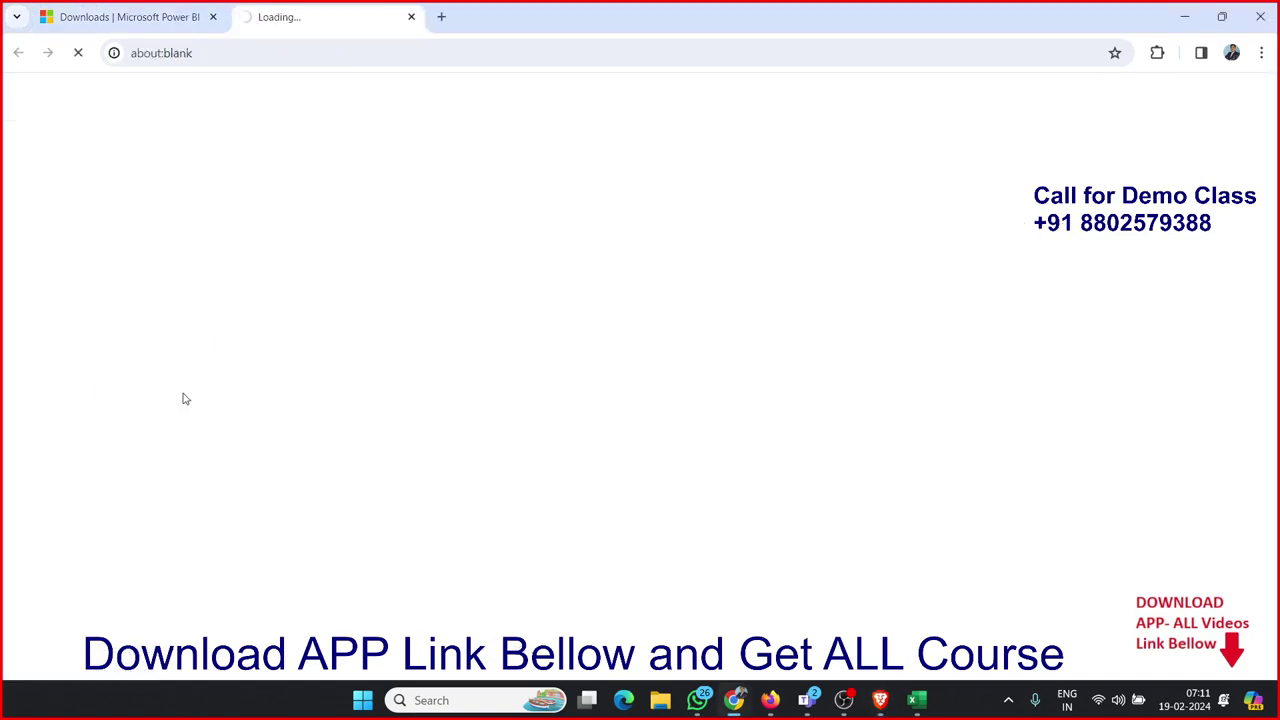
scroll(569, 431, "down", 2)
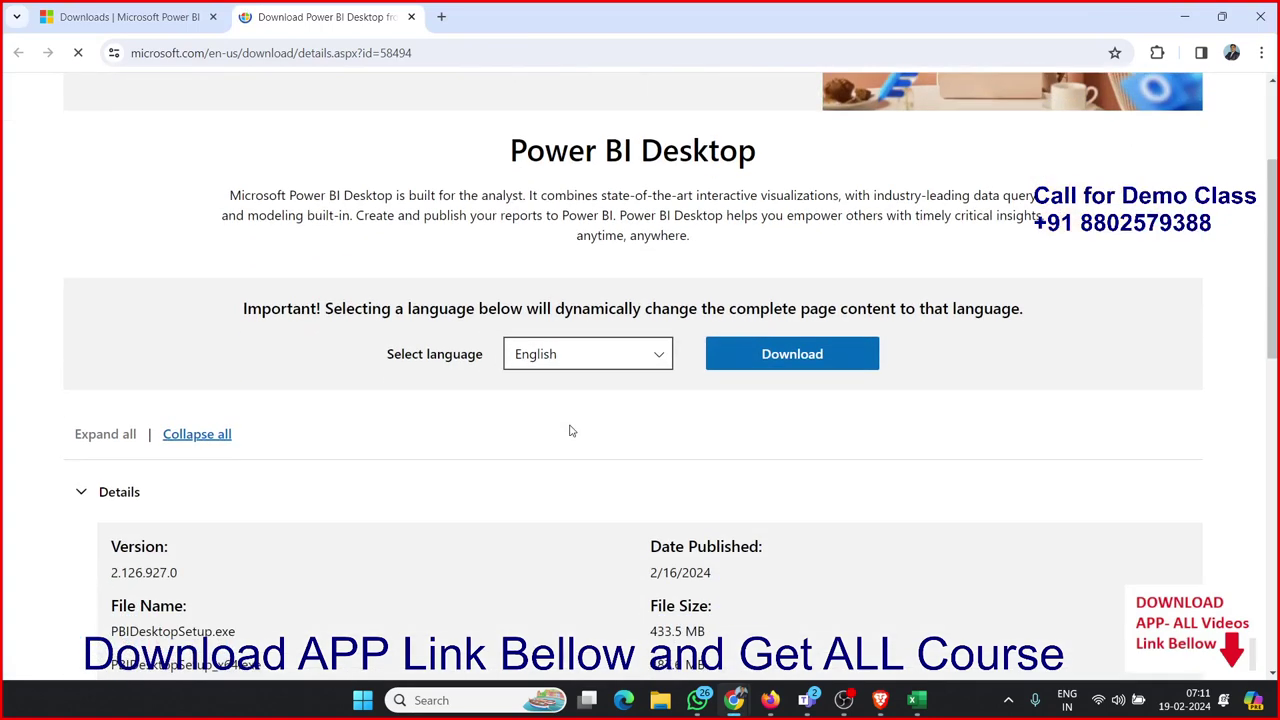
Step: Download the 64-bit PBIDesktopSetup_x64.exe (487.6 MB) and show Chrome's recent downloads list
left_click(793, 366)
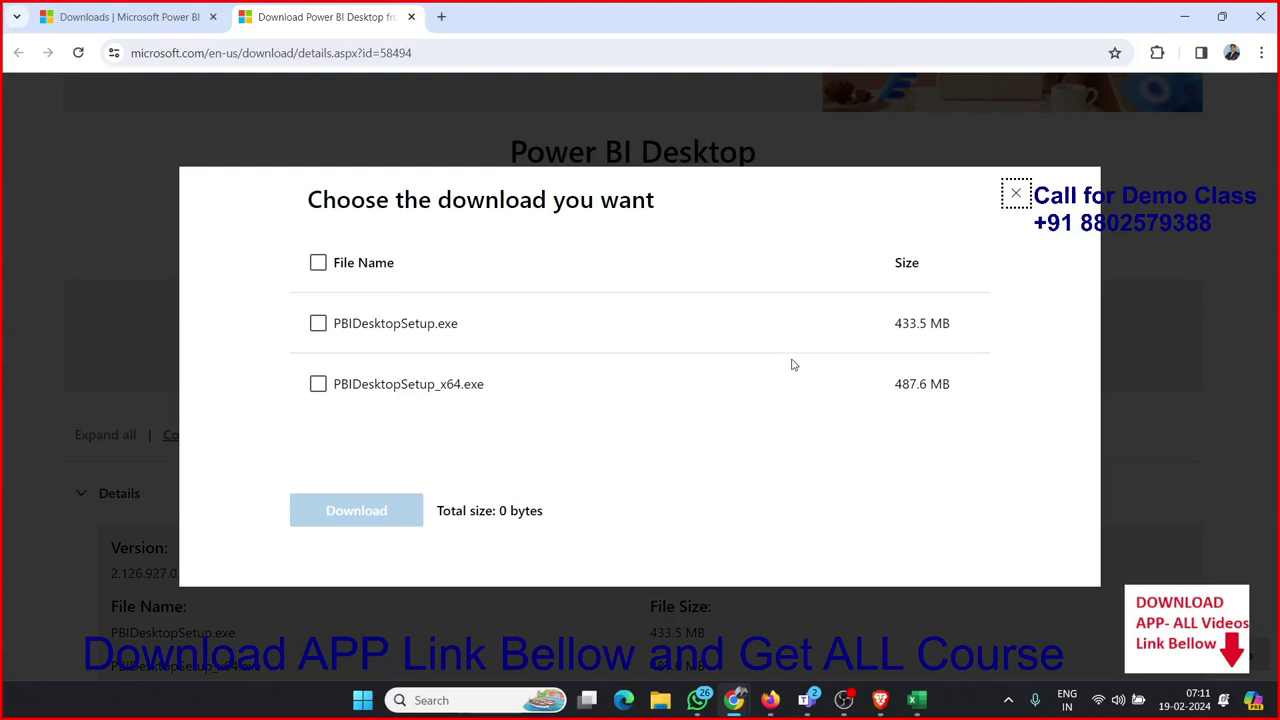
left_click(326, 391)
left_click(318, 385)
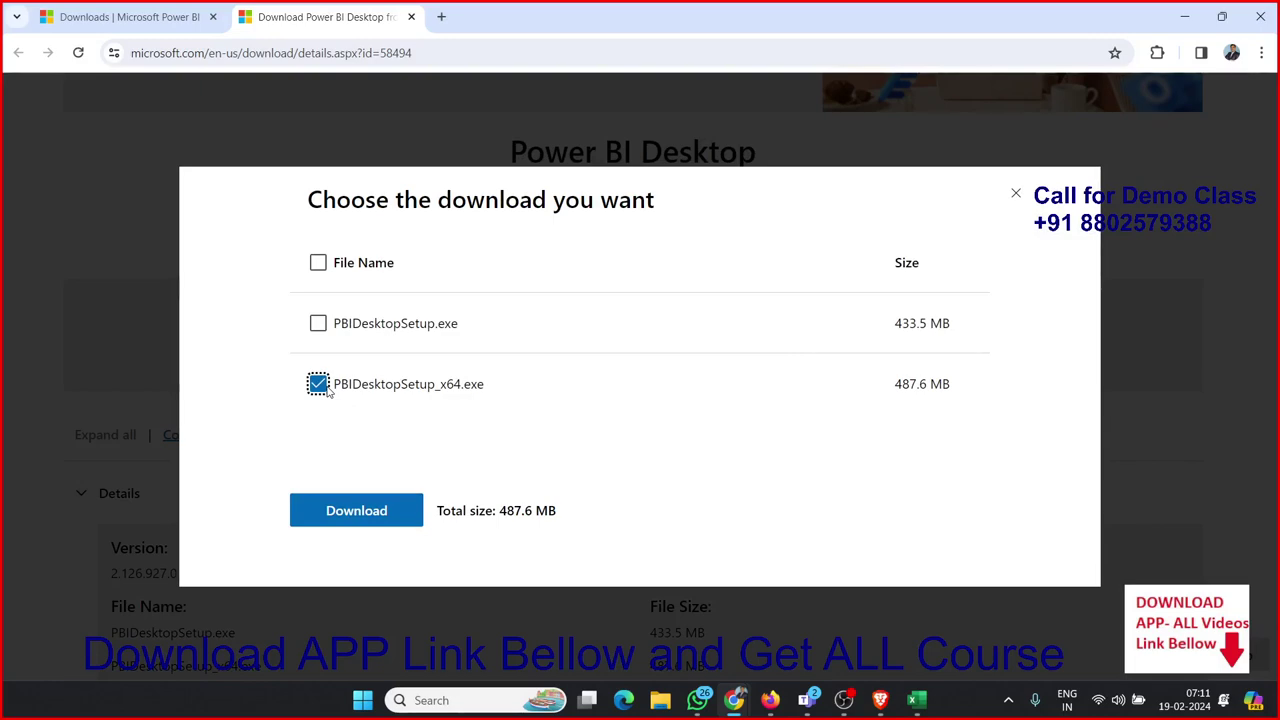
left_click(357, 511)
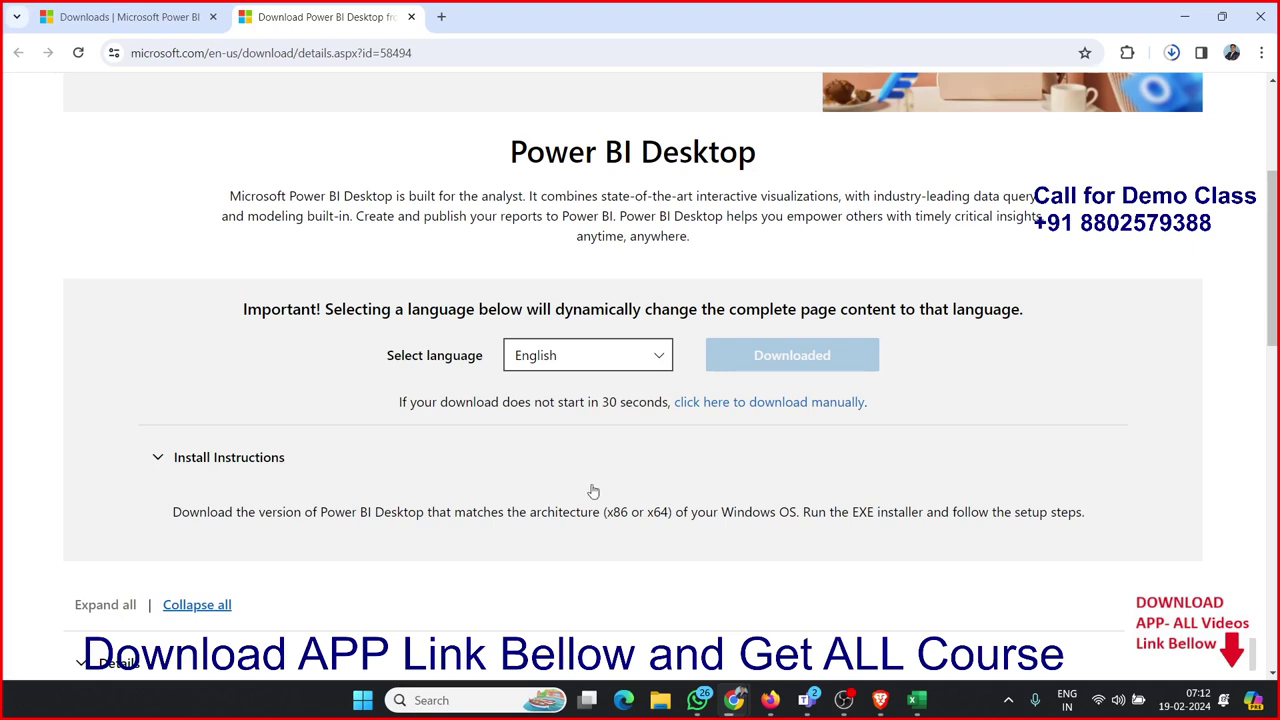
left_click(1172, 56)
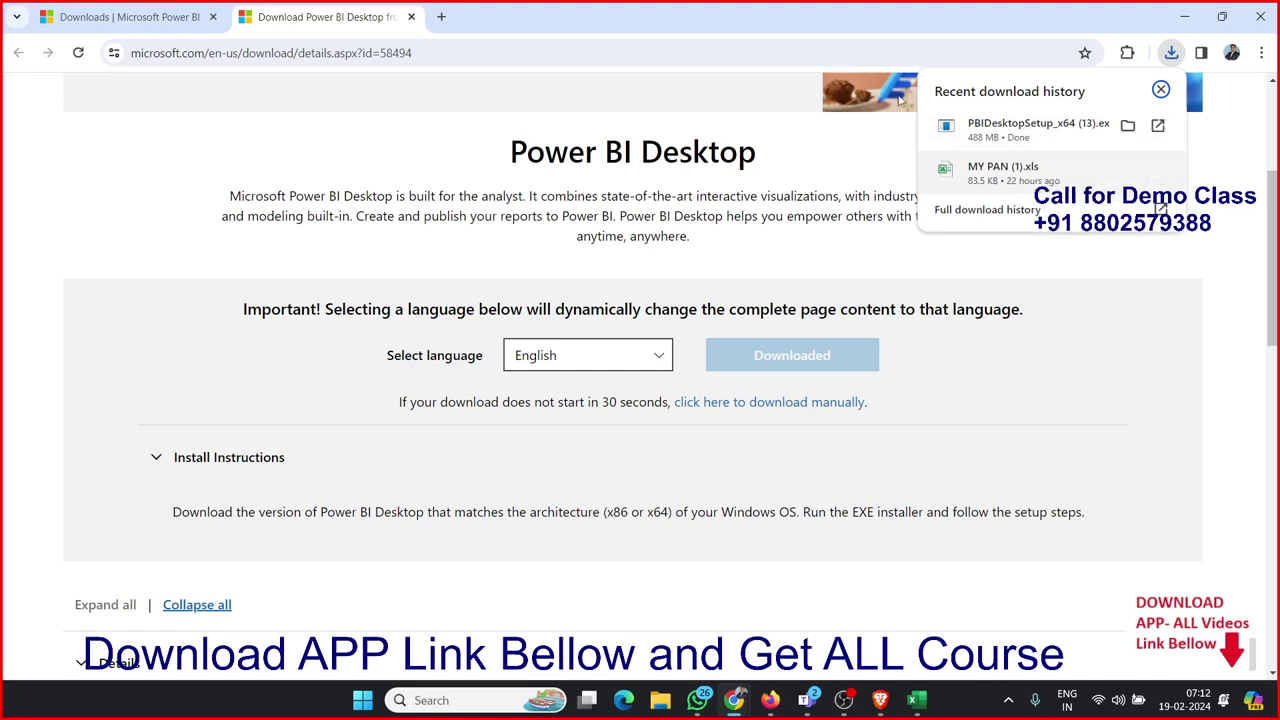
Step: Run the downloaded Power BI installer and continue with English as the setup language
left_click(1018, 128)
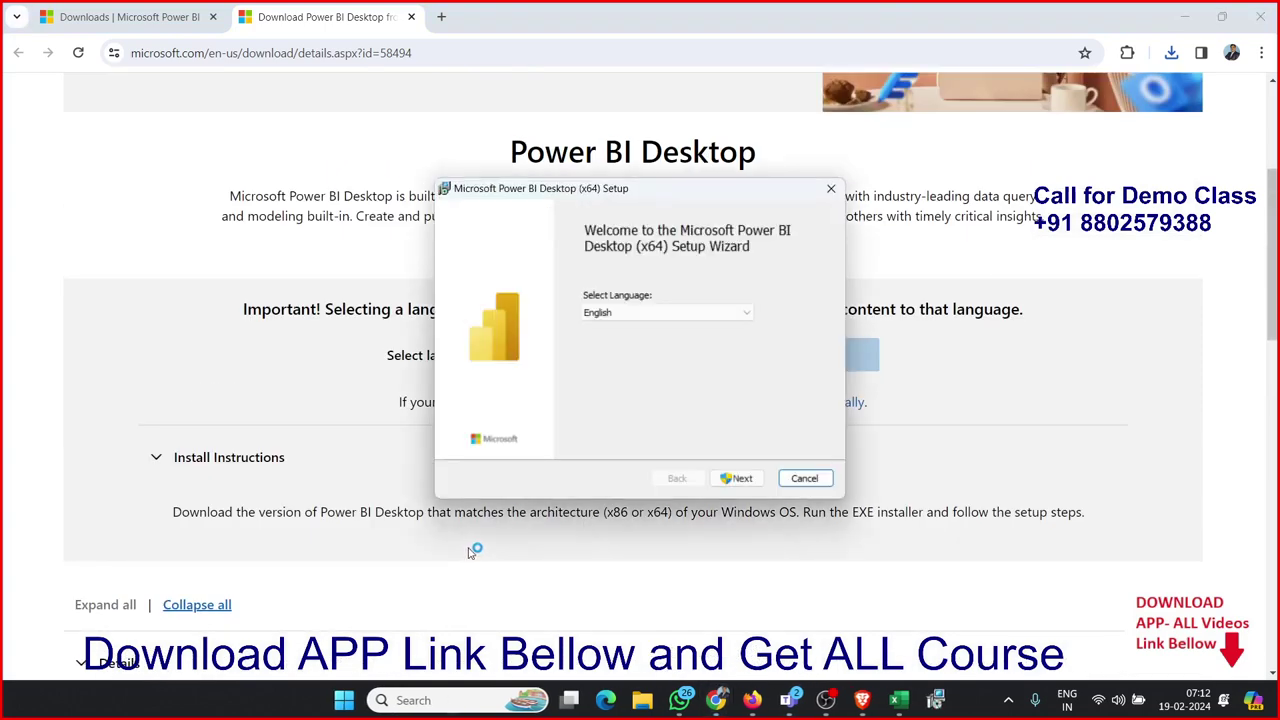
left_click(739, 480)
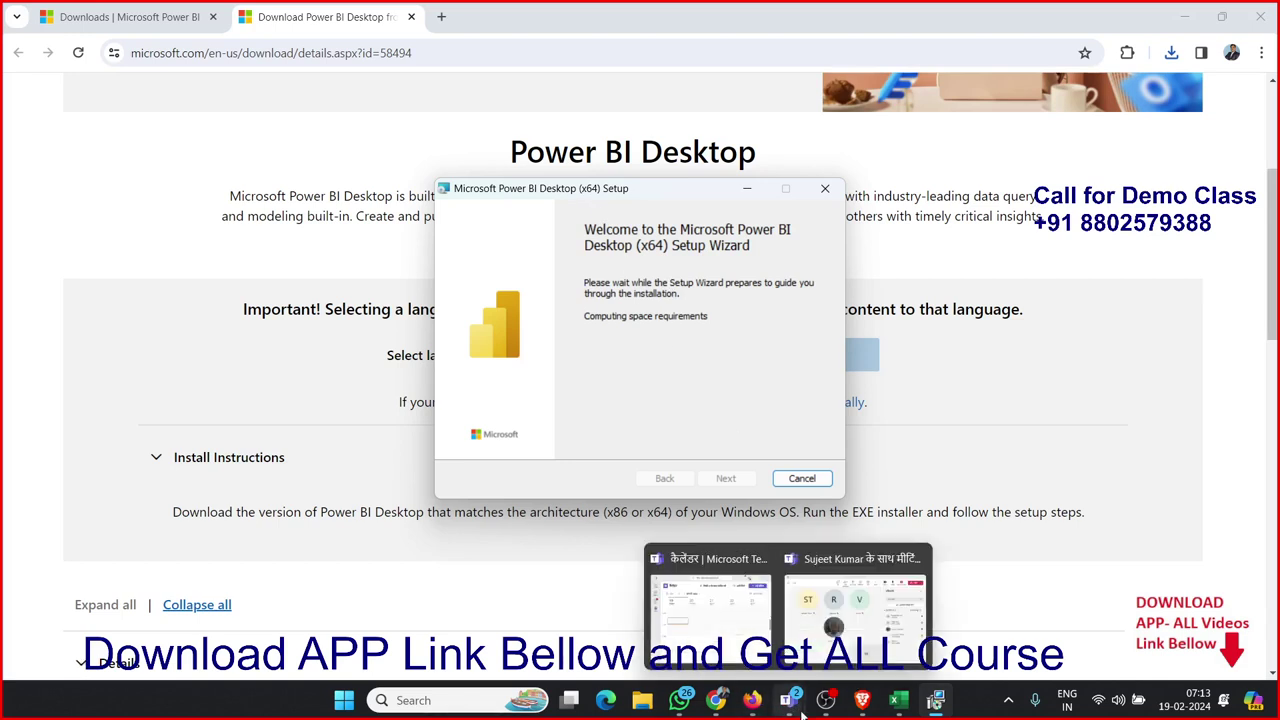
Step: Bring the sales dashboard workbook to the front and scroll through its Dashboard sheet
mouse_move(692, 710)
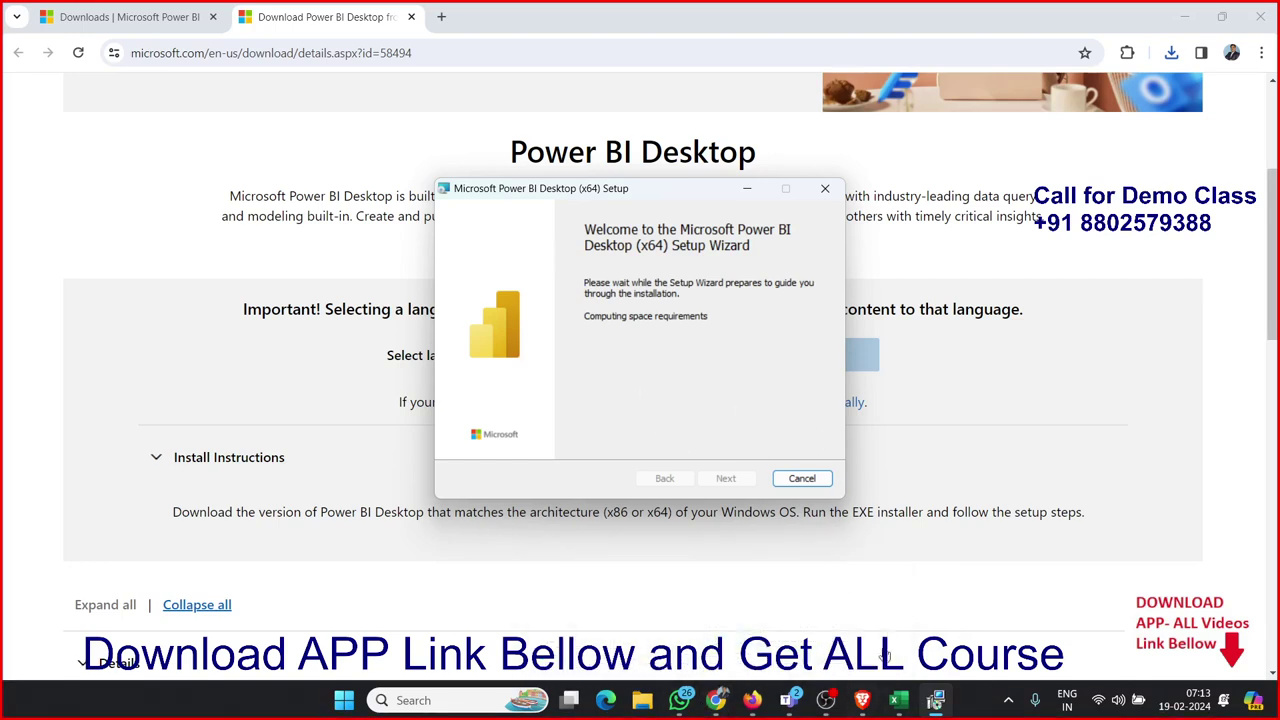
mouse_move(901, 704)
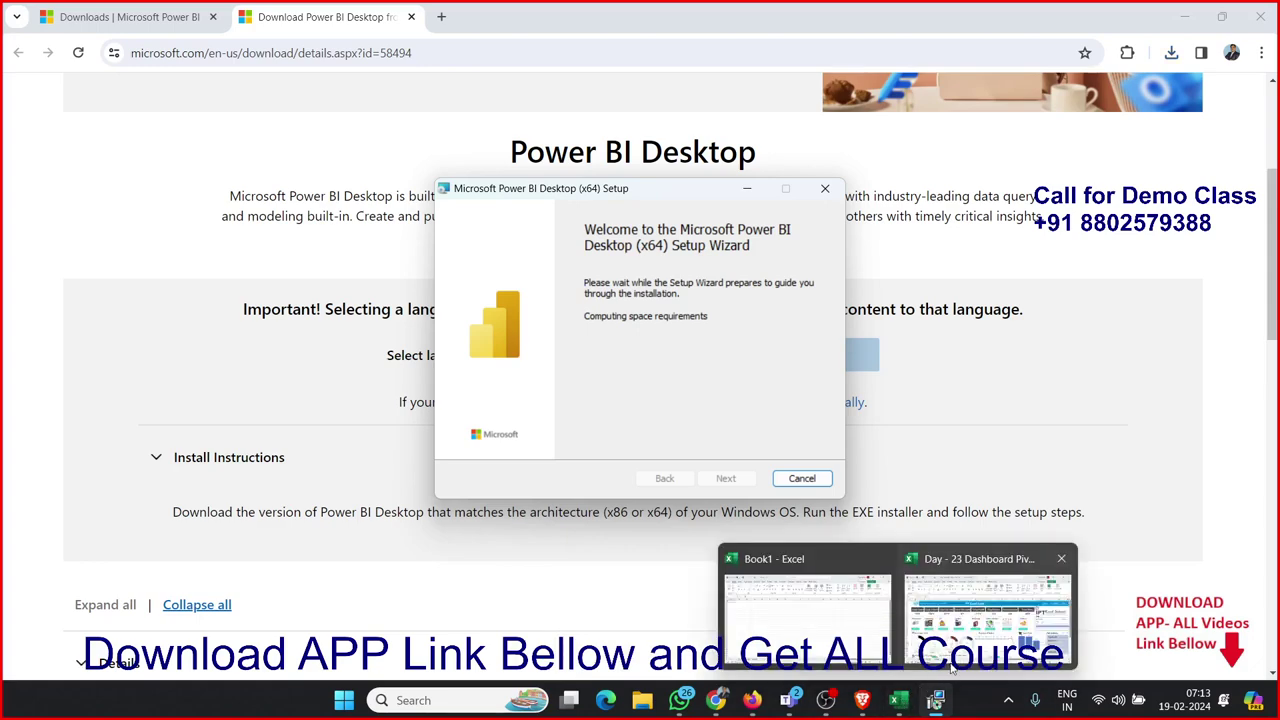
left_click(985, 605)
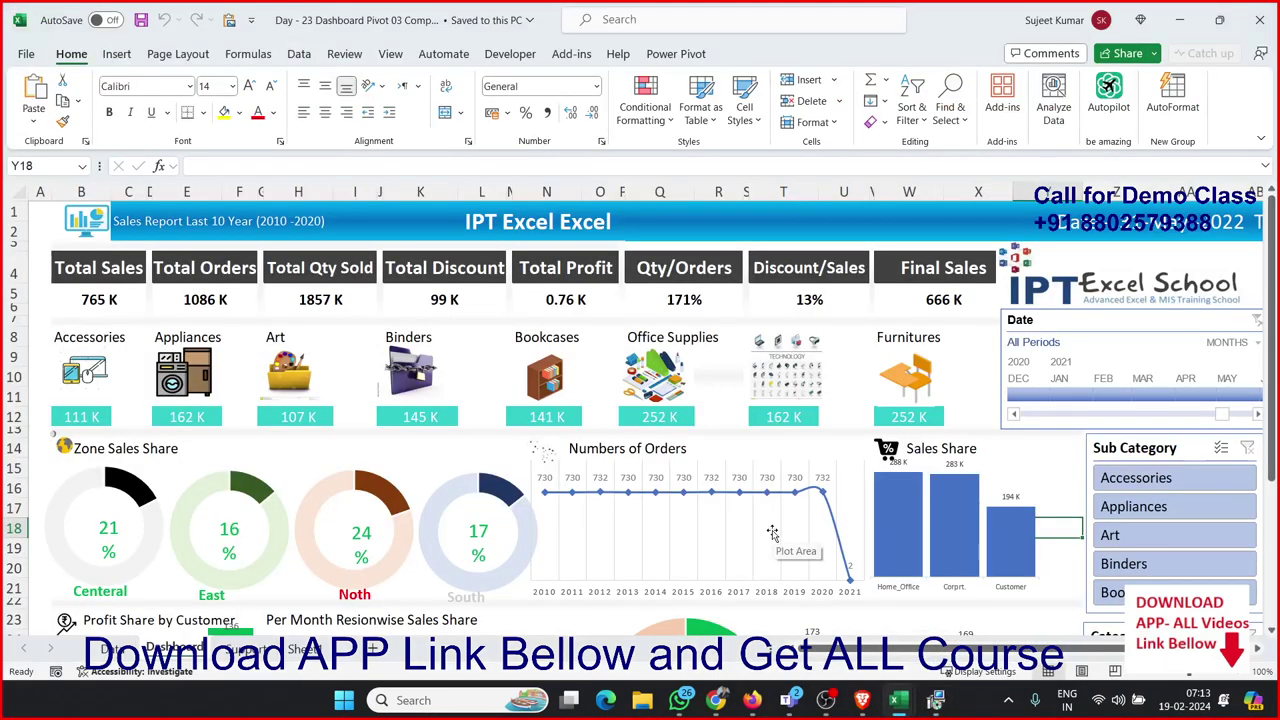
scroll(740, 470, "down", 7)
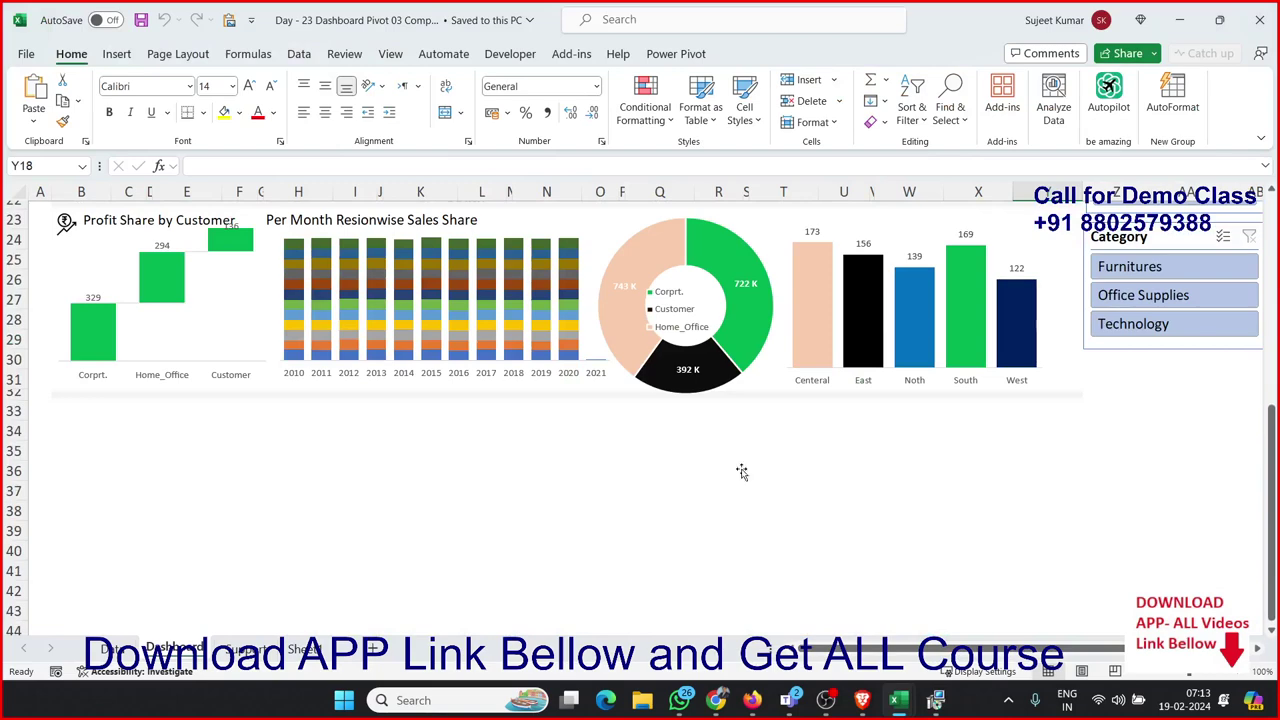
scroll(740, 468, "up", 7)
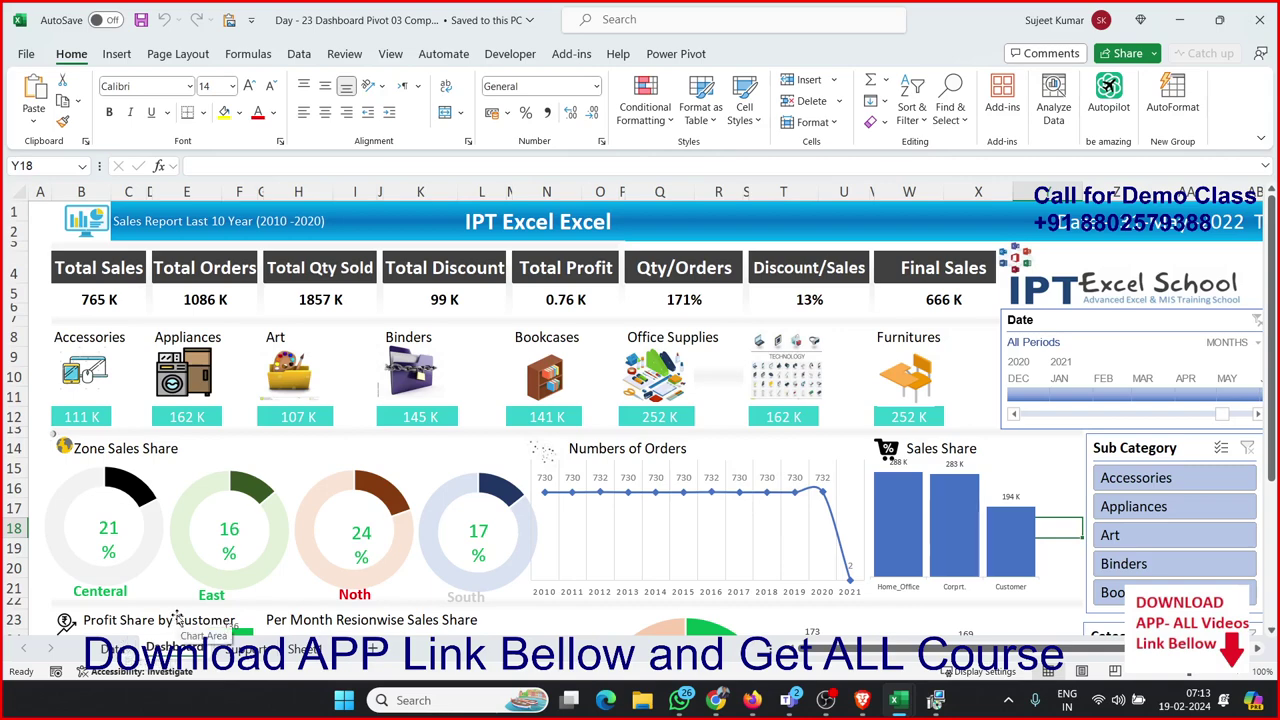
Step: Switch between the Data and Dashboard sheets, ending on Data with cell G10 selected
left_click(106, 652)
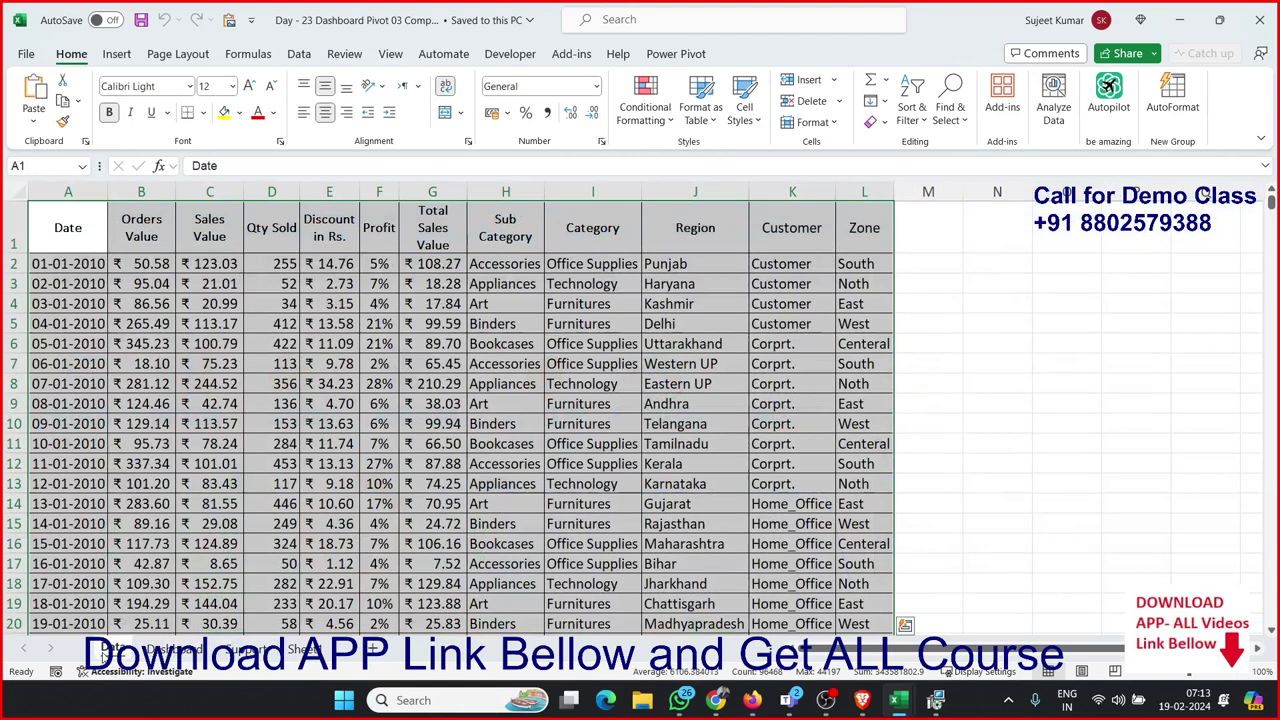
left_click(181, 652)
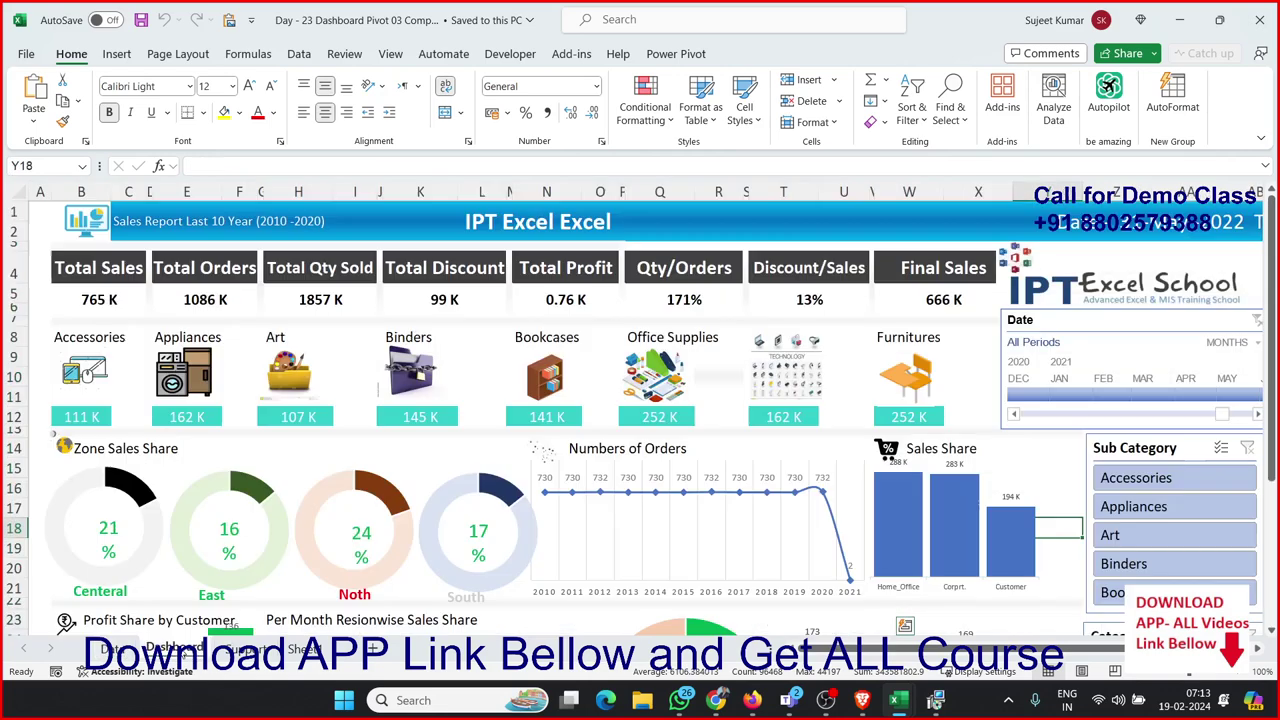
scroll(222, 500, "down", 4)
scroll(222, 500, "up", 4)
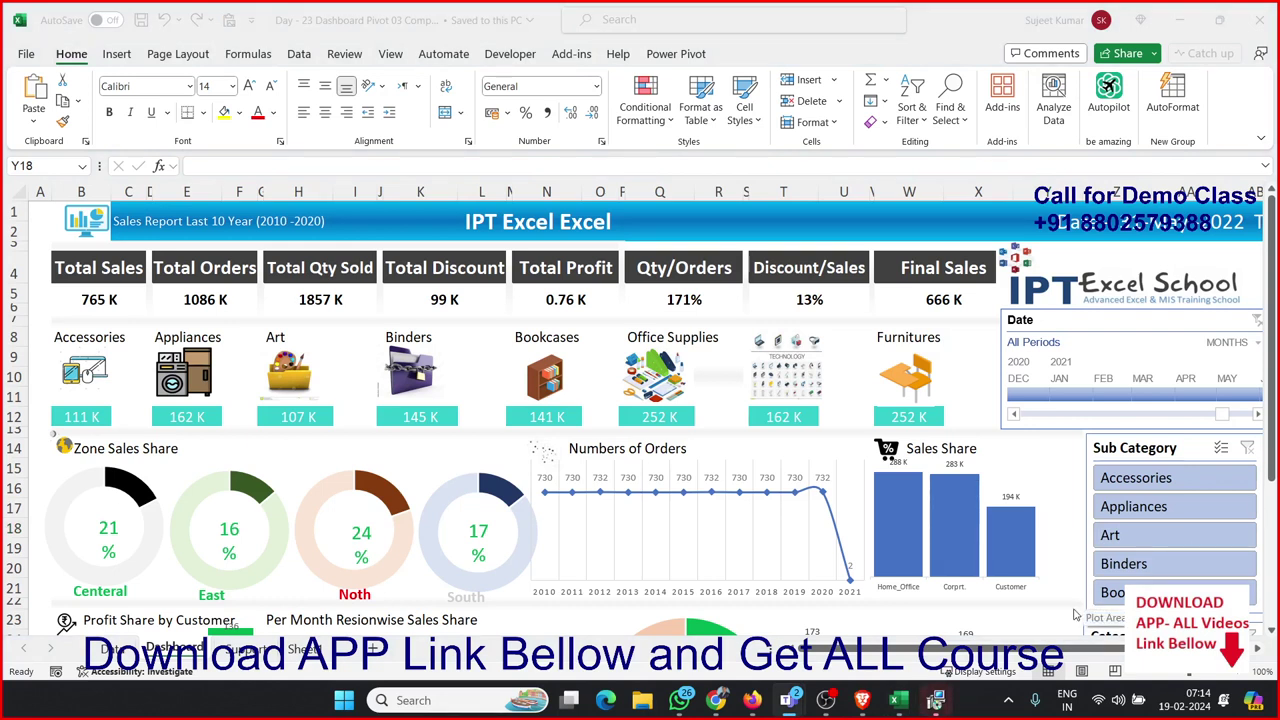
left_click(113, 648)
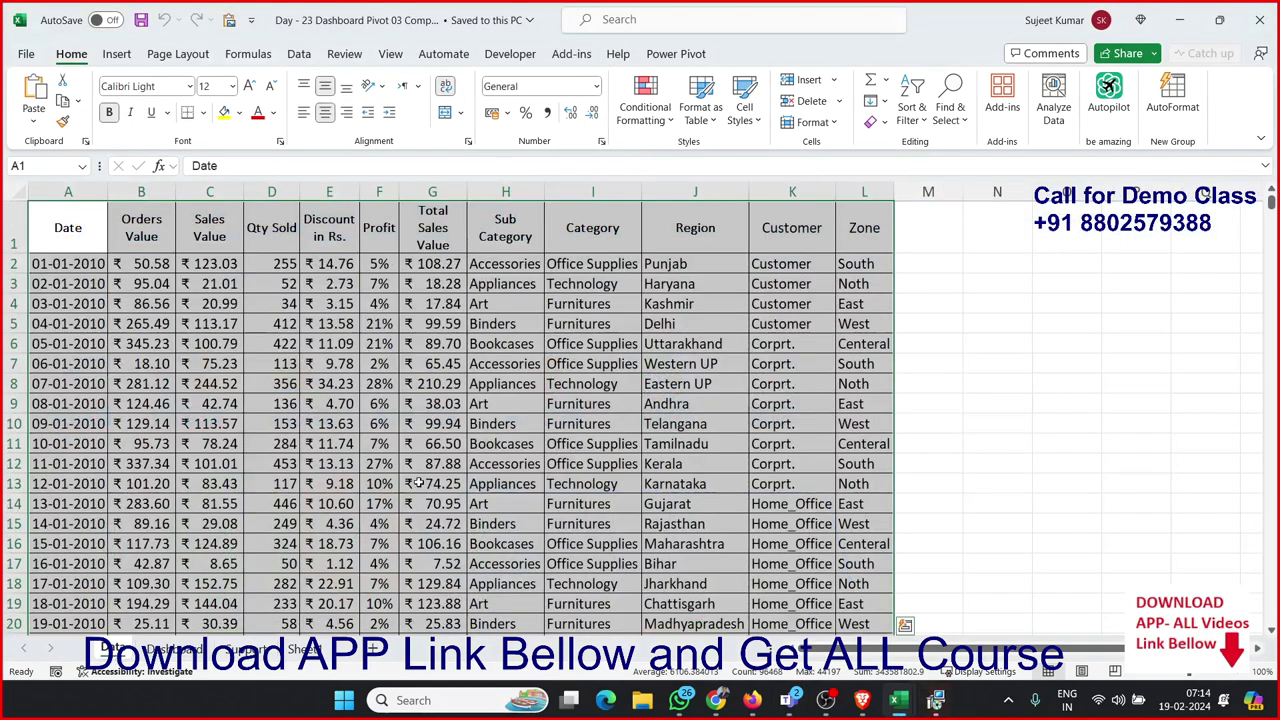
left_click(415, 421)
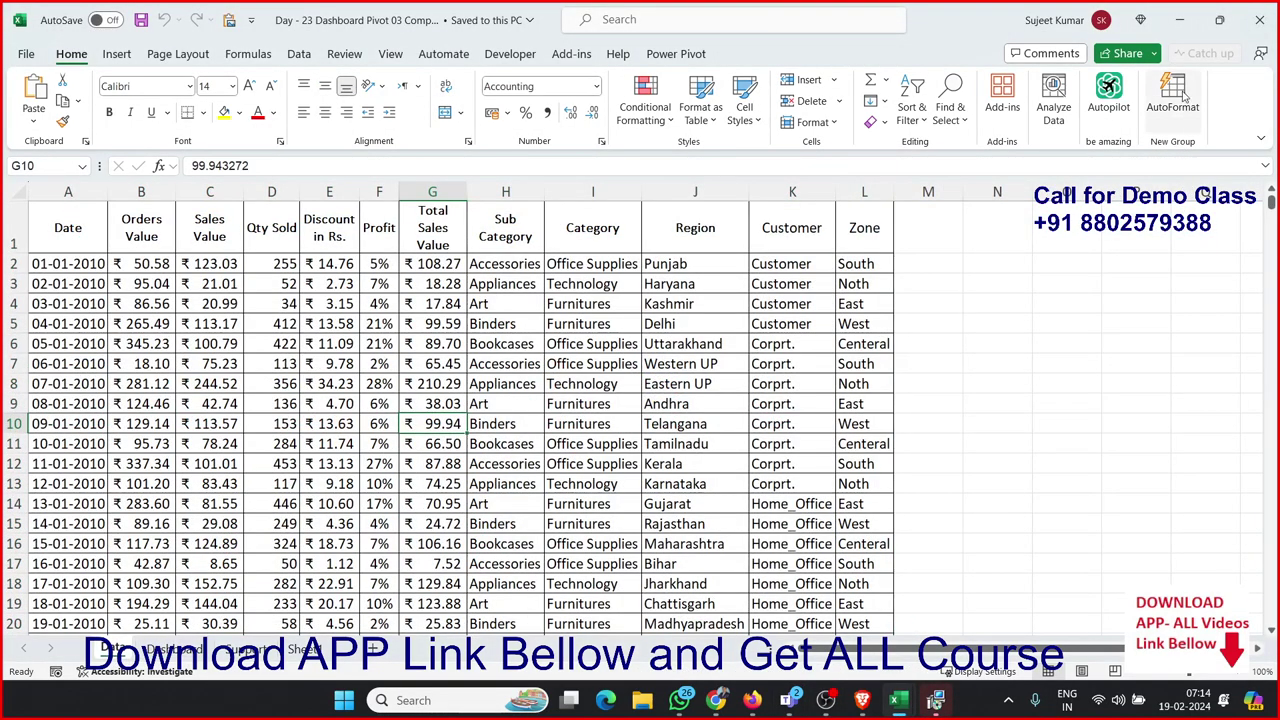
left_click(937, 702)
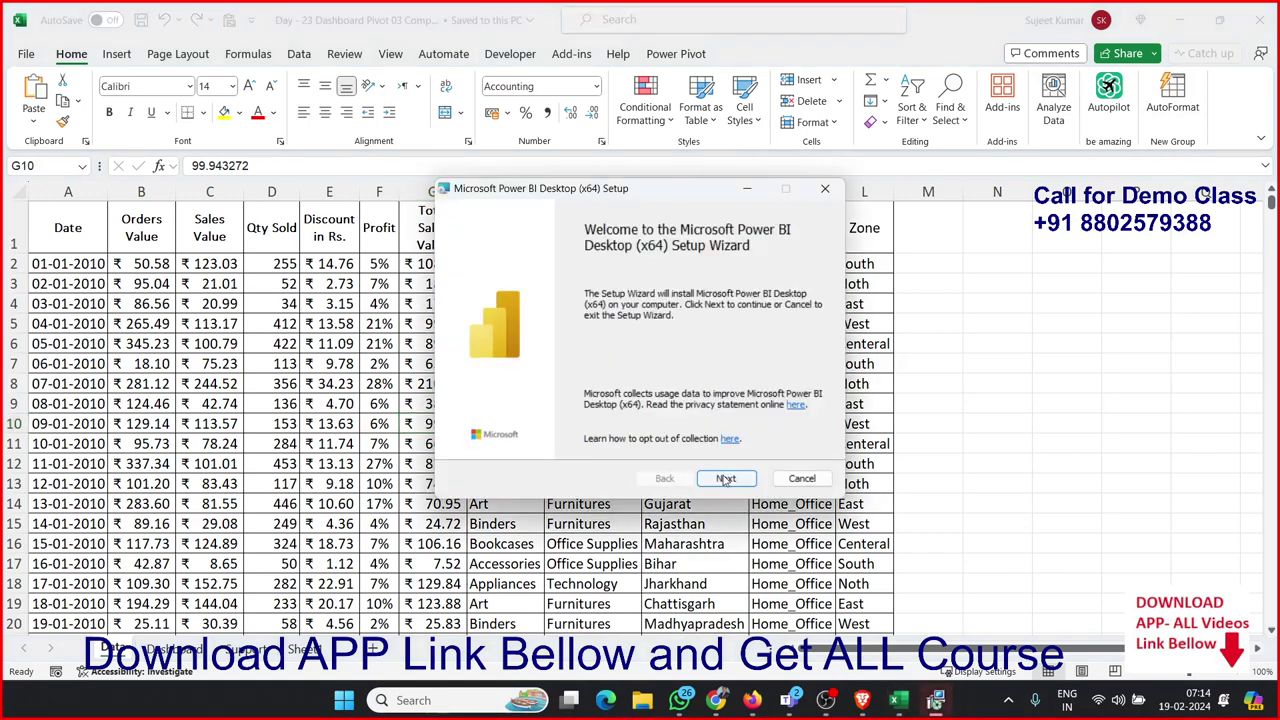
Step: Accept the license terms and install into C:\Program Files\Microsoft Power BI Desktop\
left_click(726, 479)
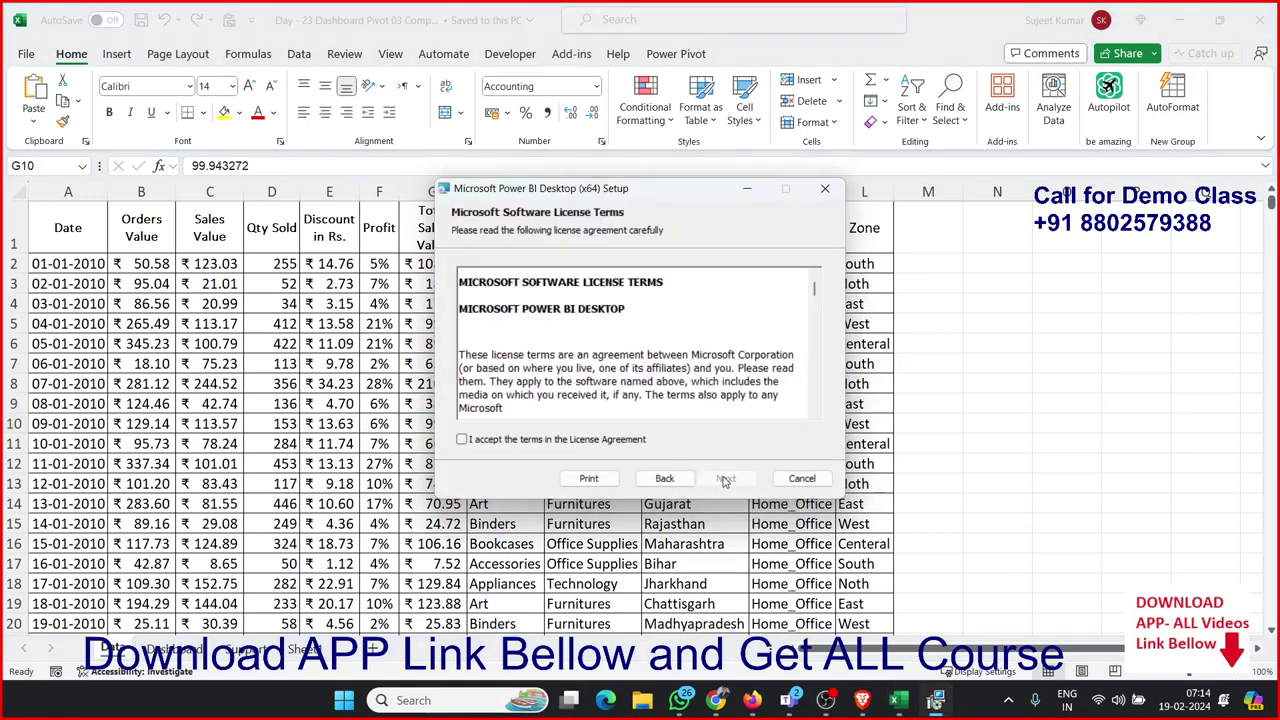
left_click(600, 447)
left_click(730, 479)
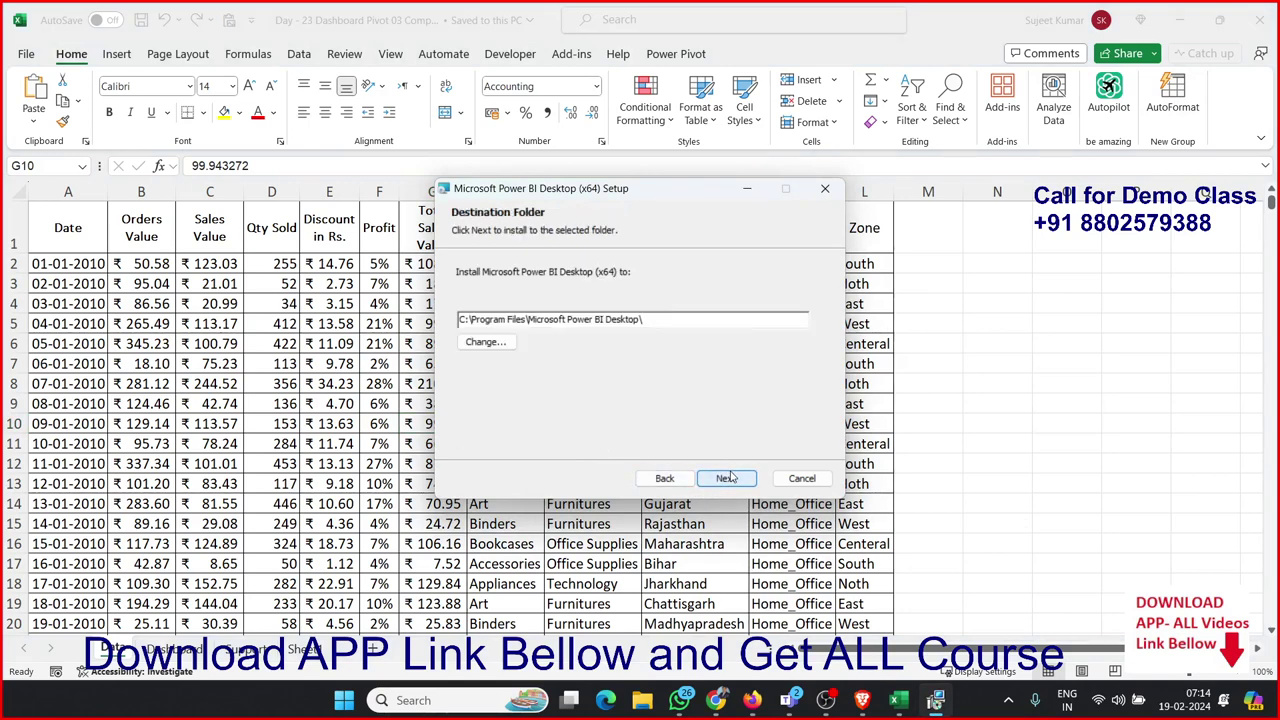
left_click(728, 478)
left_click(728, 478)
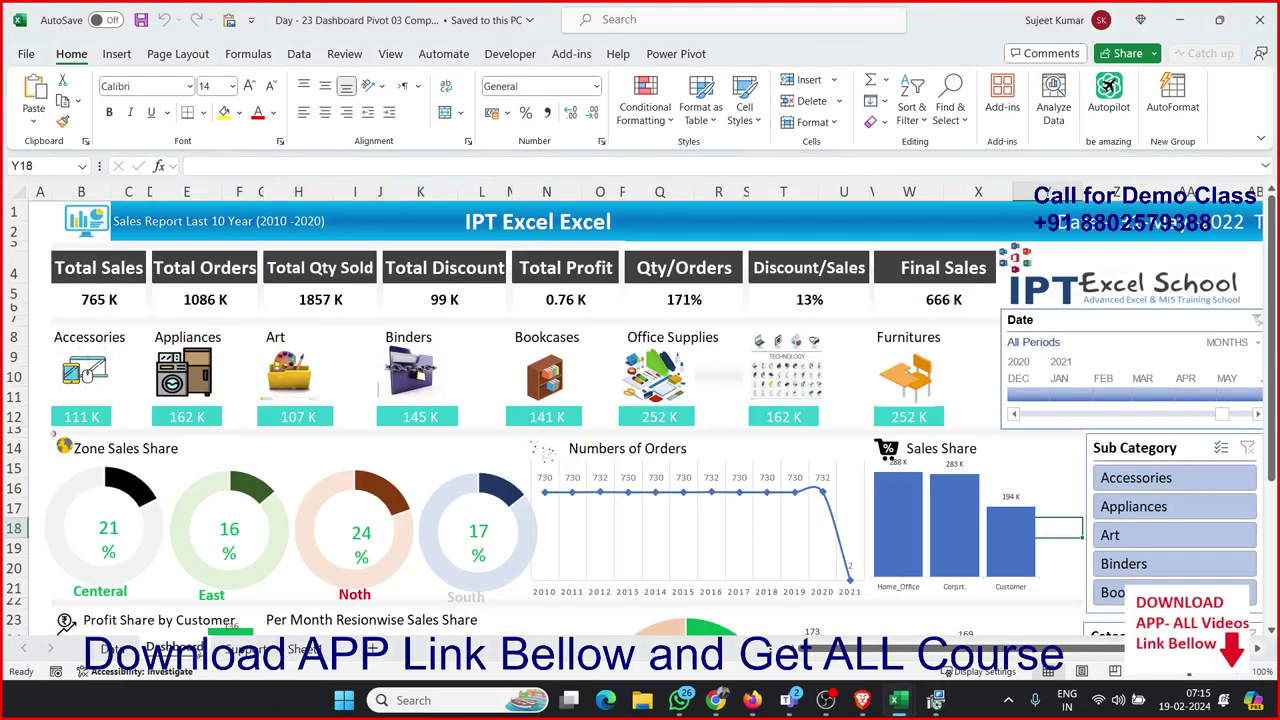
scroll(219, 604, "down", 4)
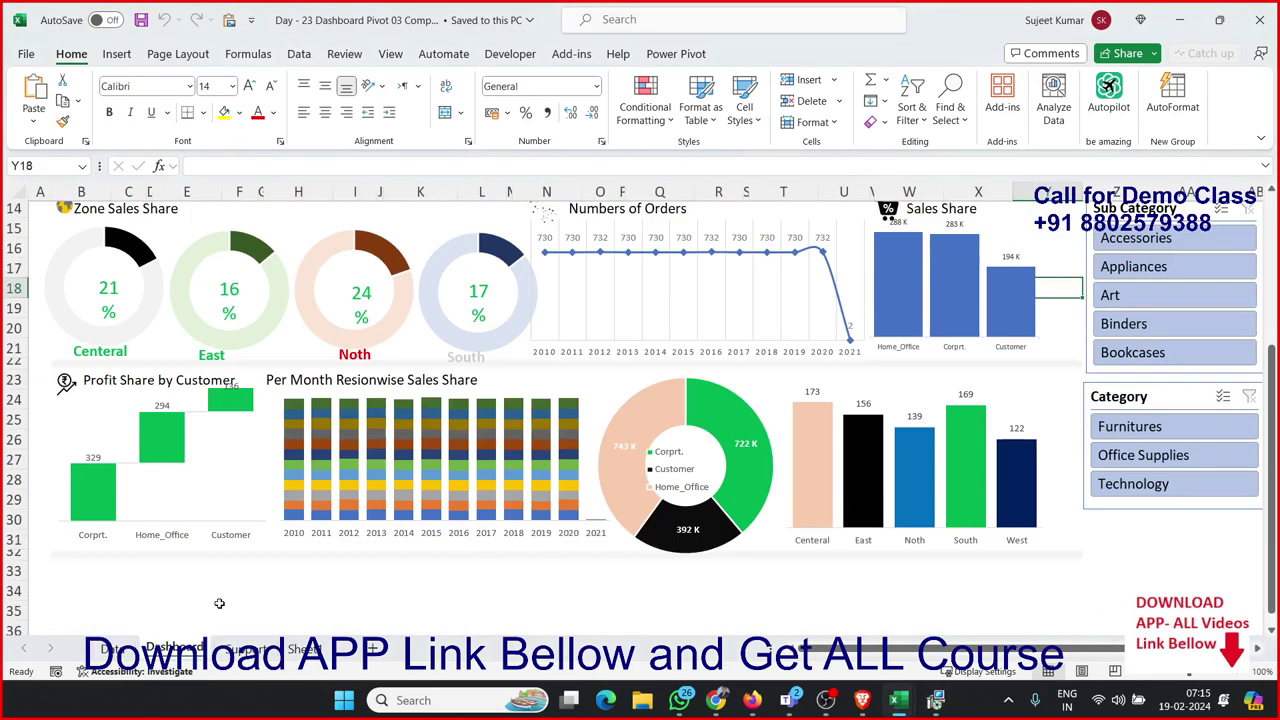
left_click(227, 587)
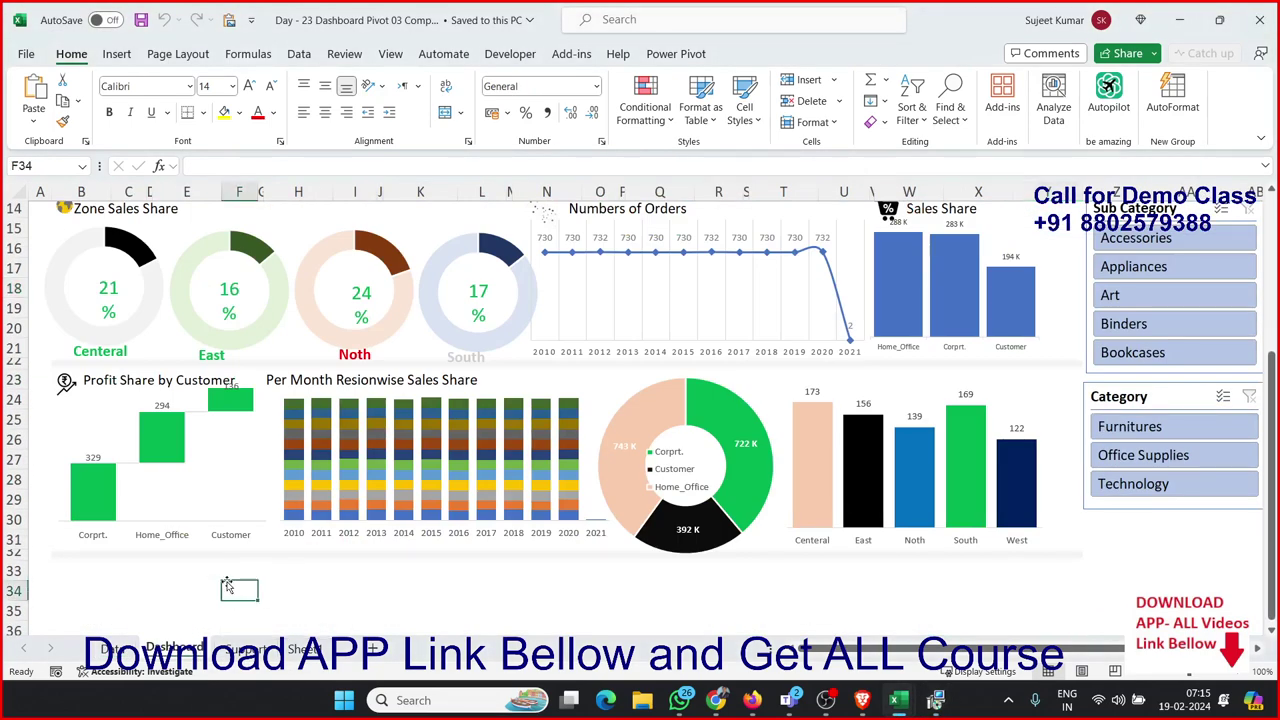
left_click(228, 555)
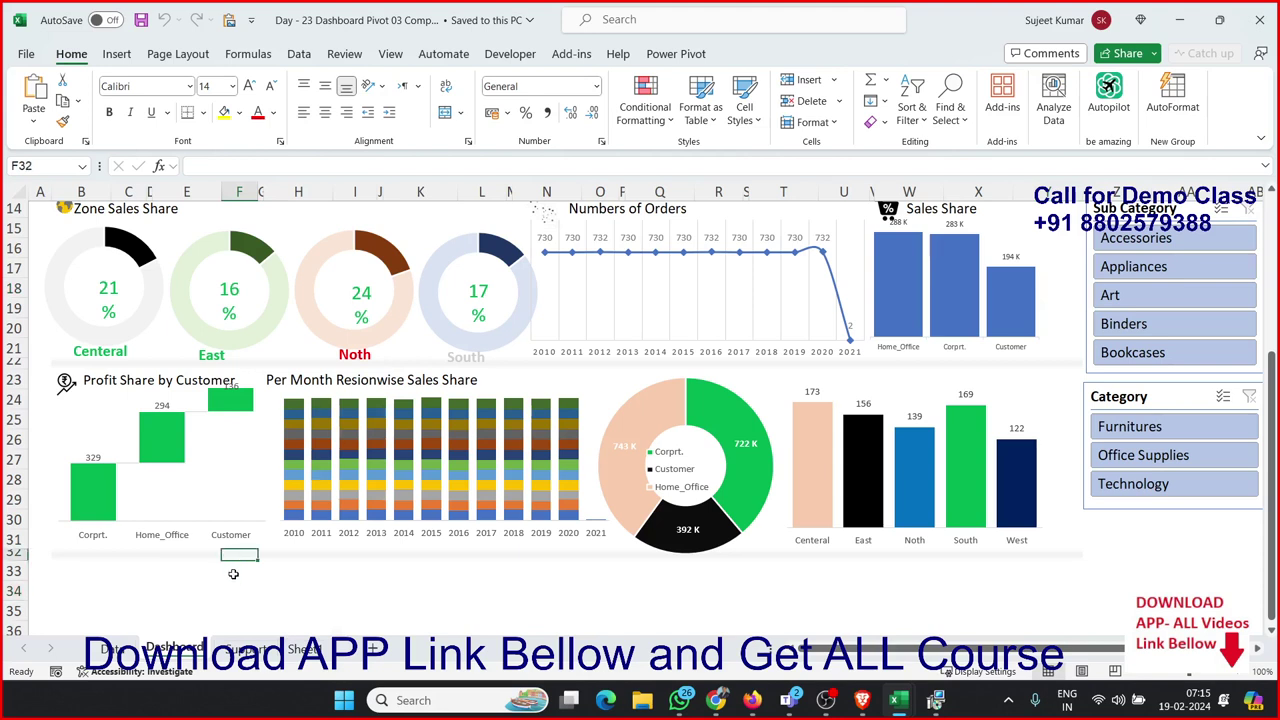
left_click(343, 587)
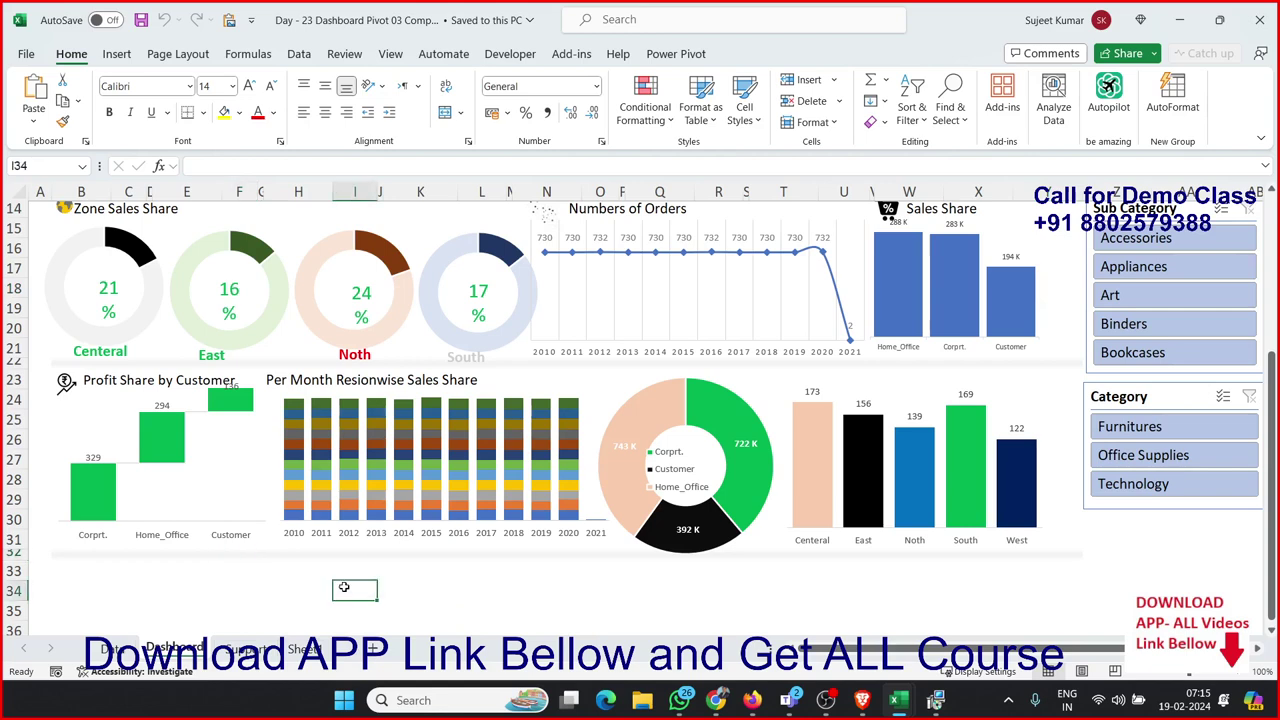
scroll(343, 589, "up", 5)
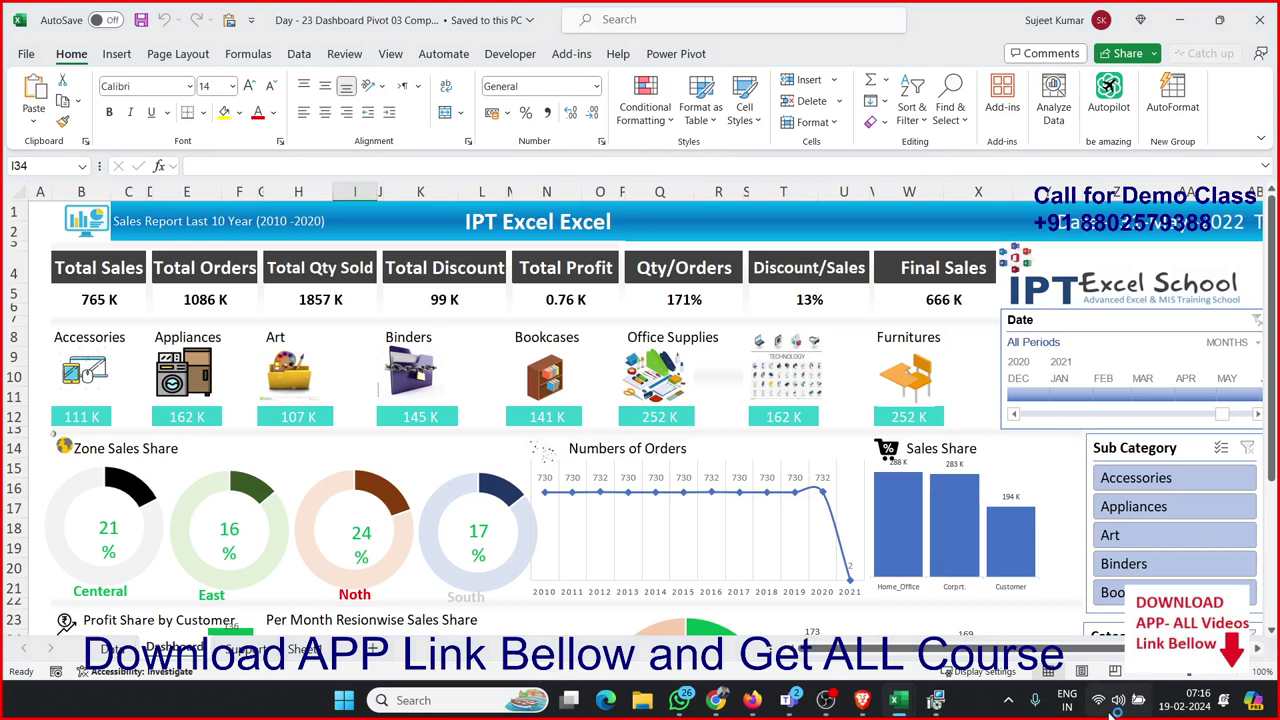
Step: Bring the Power BI installer back to the front to check its completion
left_click(937, 700)
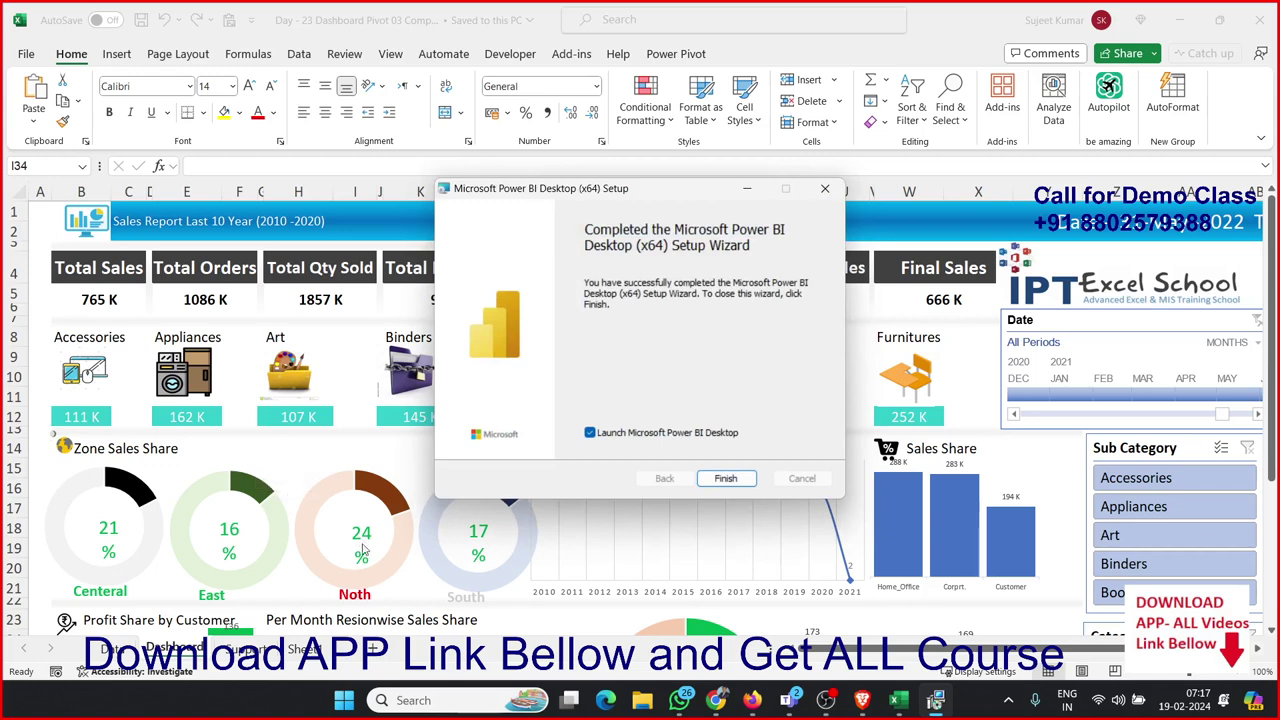
Step: Finish the installer with 'Launch Microsoft Power BI Desktop' ticked and let it open on the Home page
left_click(725, 478)
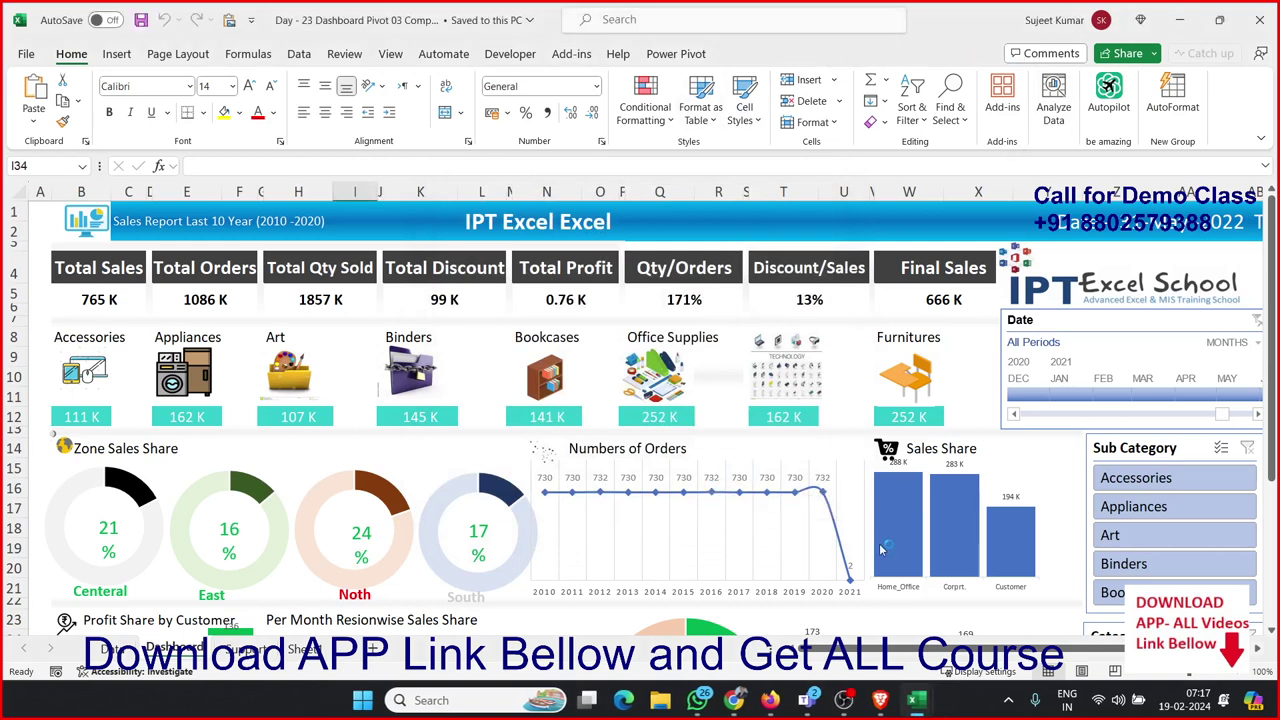
mouse_move(878, 695)
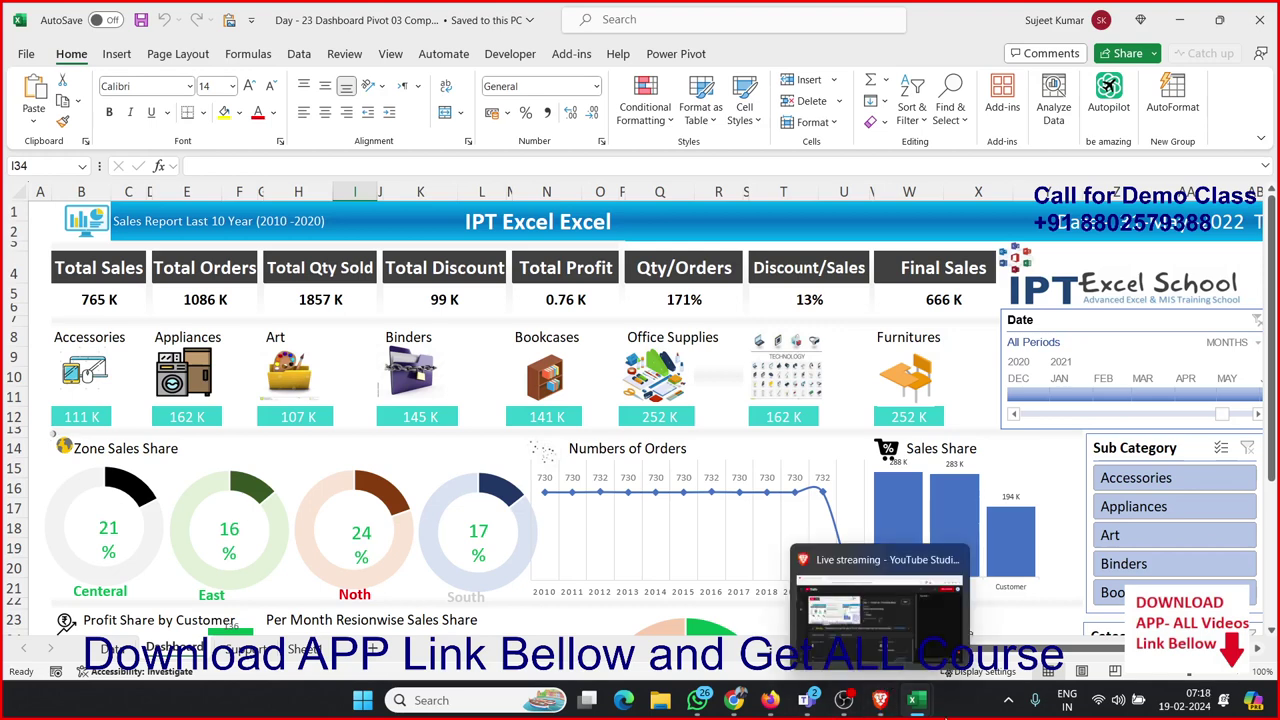
mouse_move(925, 698)
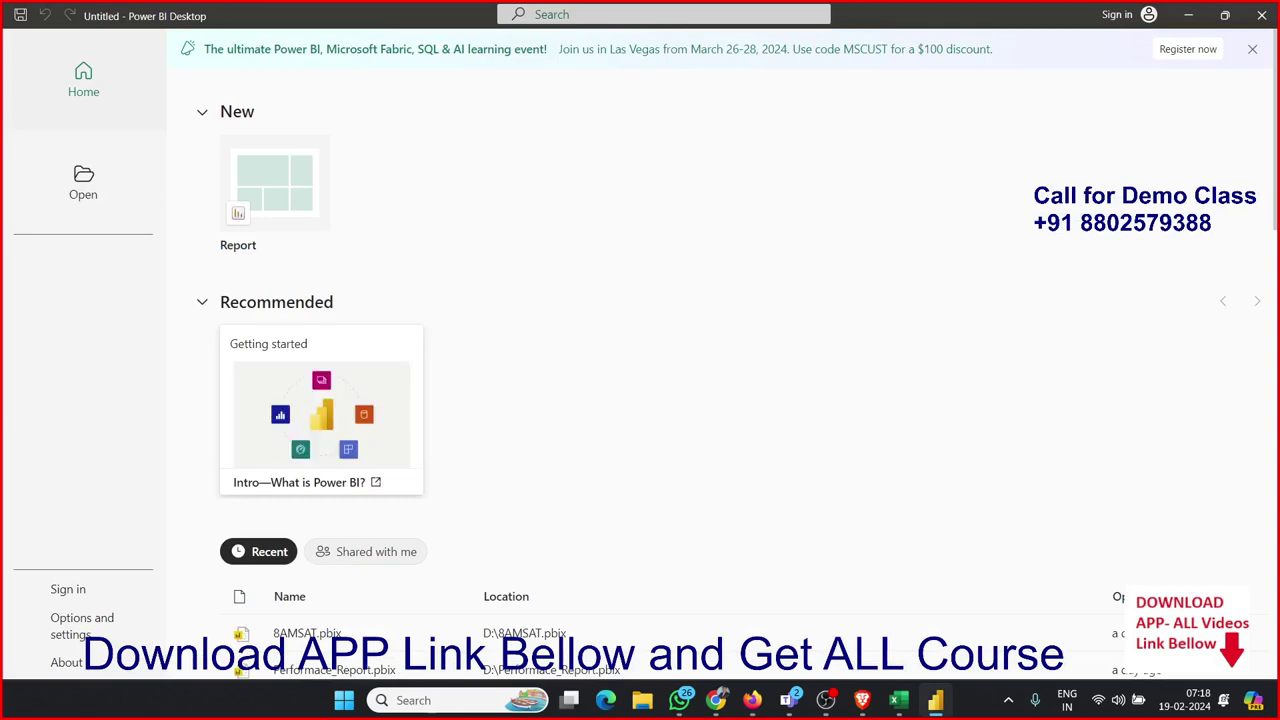
key("alt+Tab")
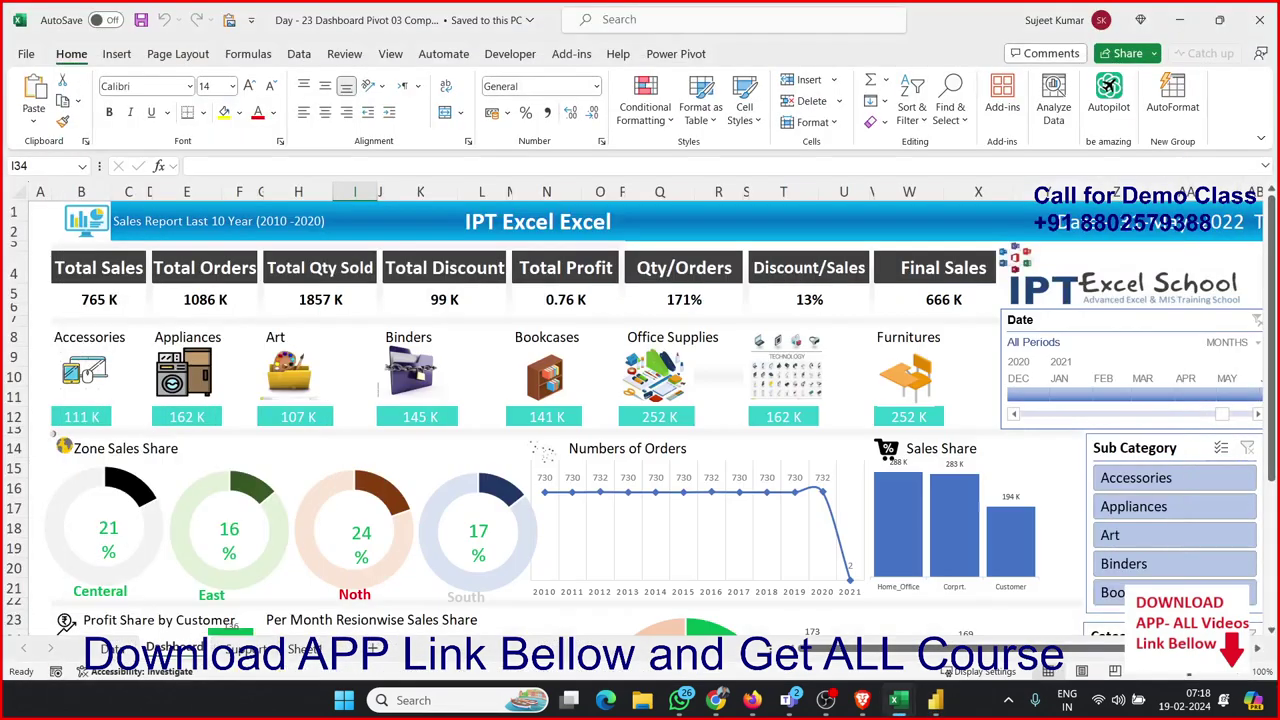
key("alt+Tab")
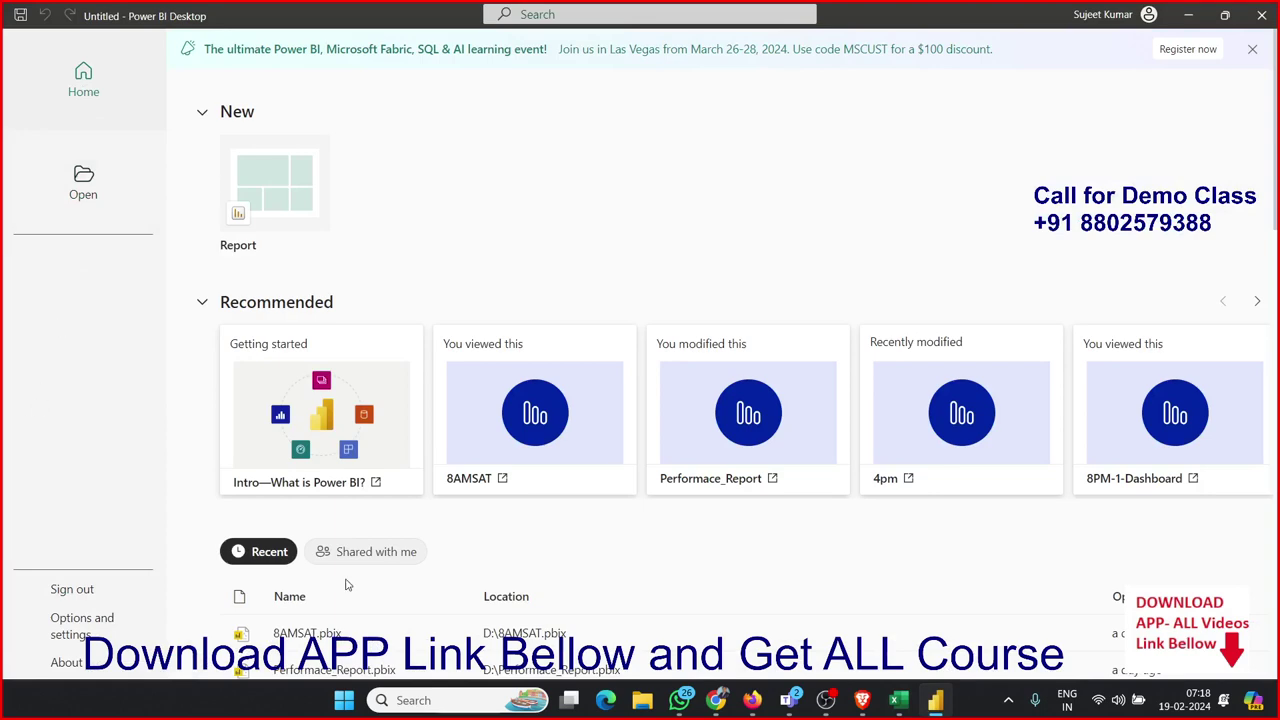
scroll(245, 550, "down", 4)
scroll(323, 549, "up", 4)
scroll(549, 387, "down", 4)
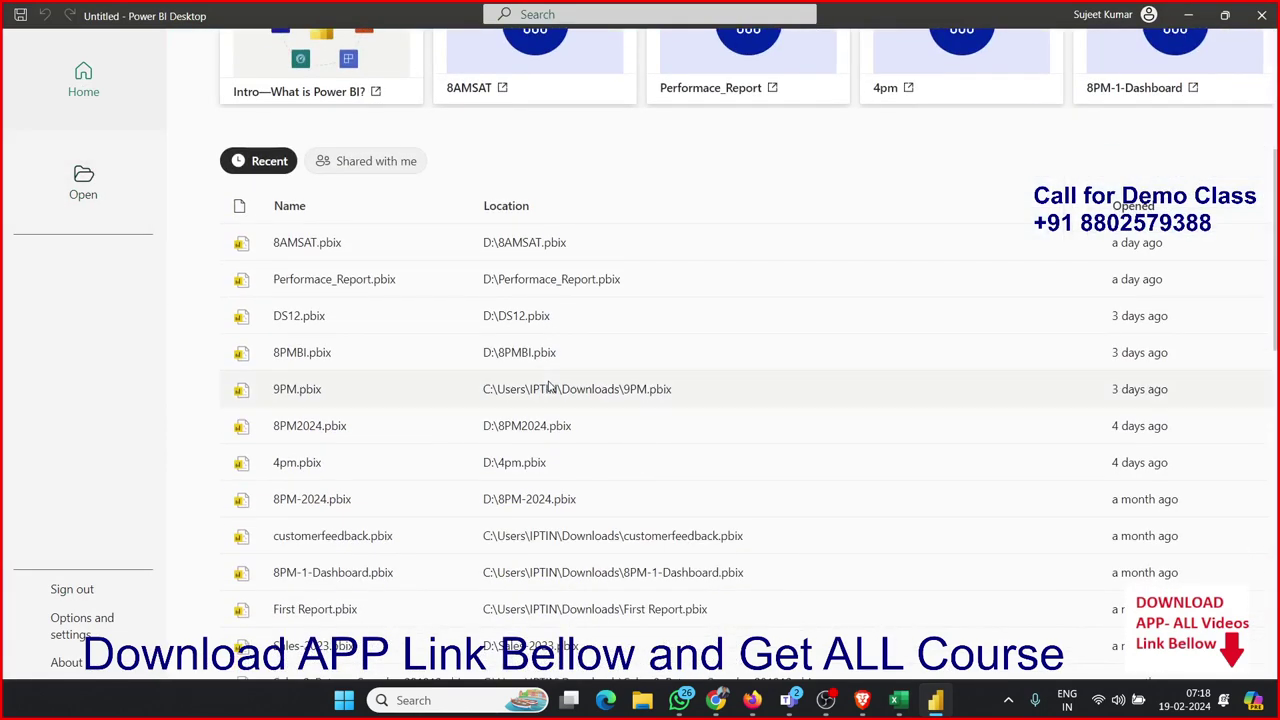
scroll(549, 387, "up", 4)
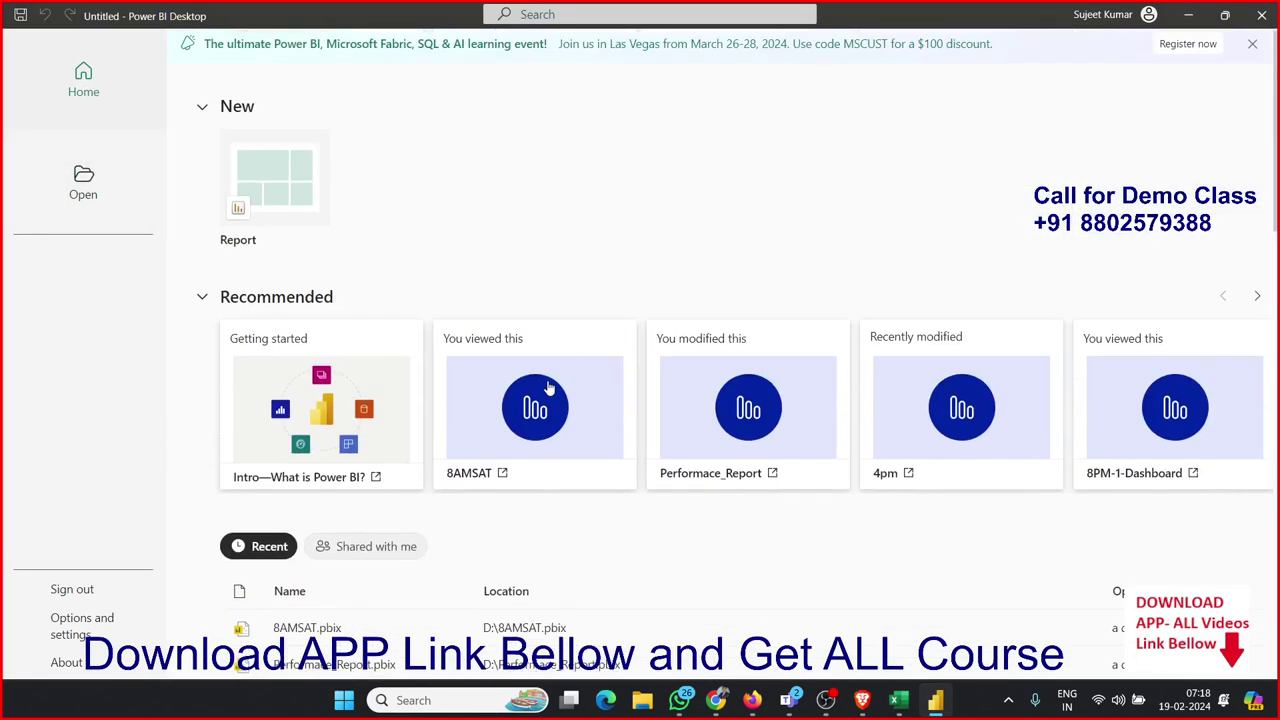
Step: Create a blank report, browse recent files under File, return, and show the signed-in account details
left_click(277, 207)
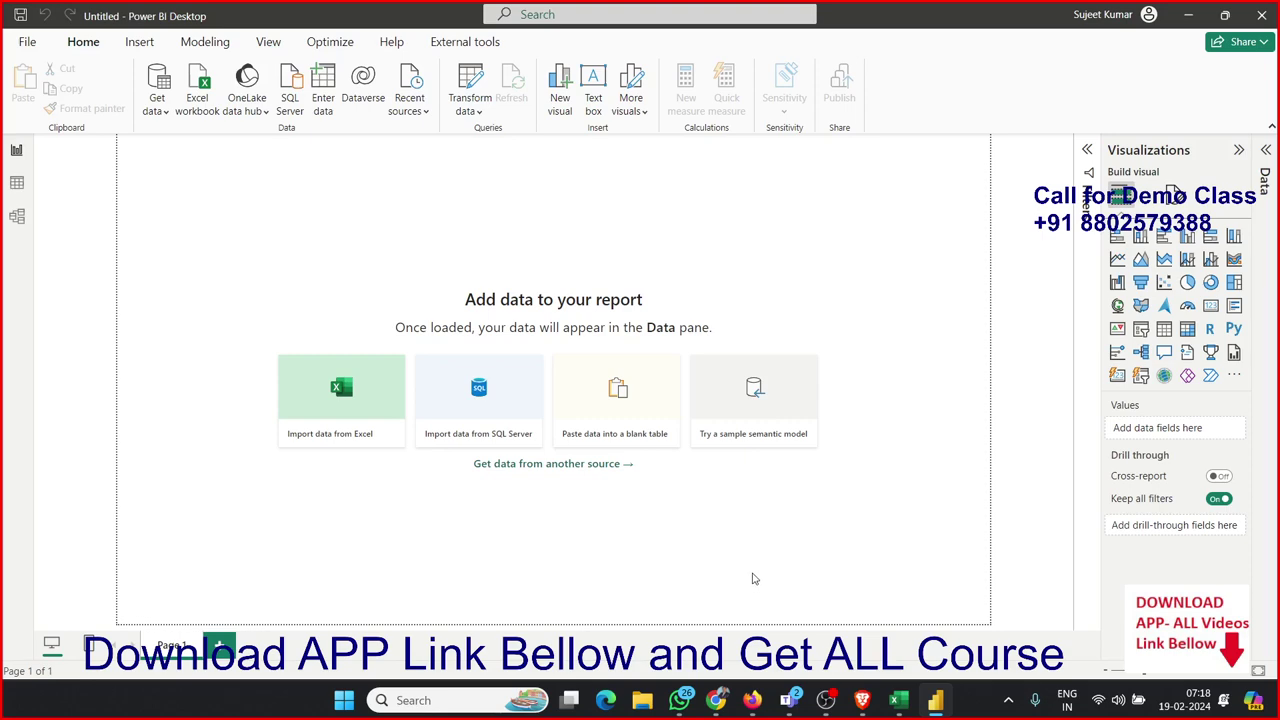
left_click(27, 44)
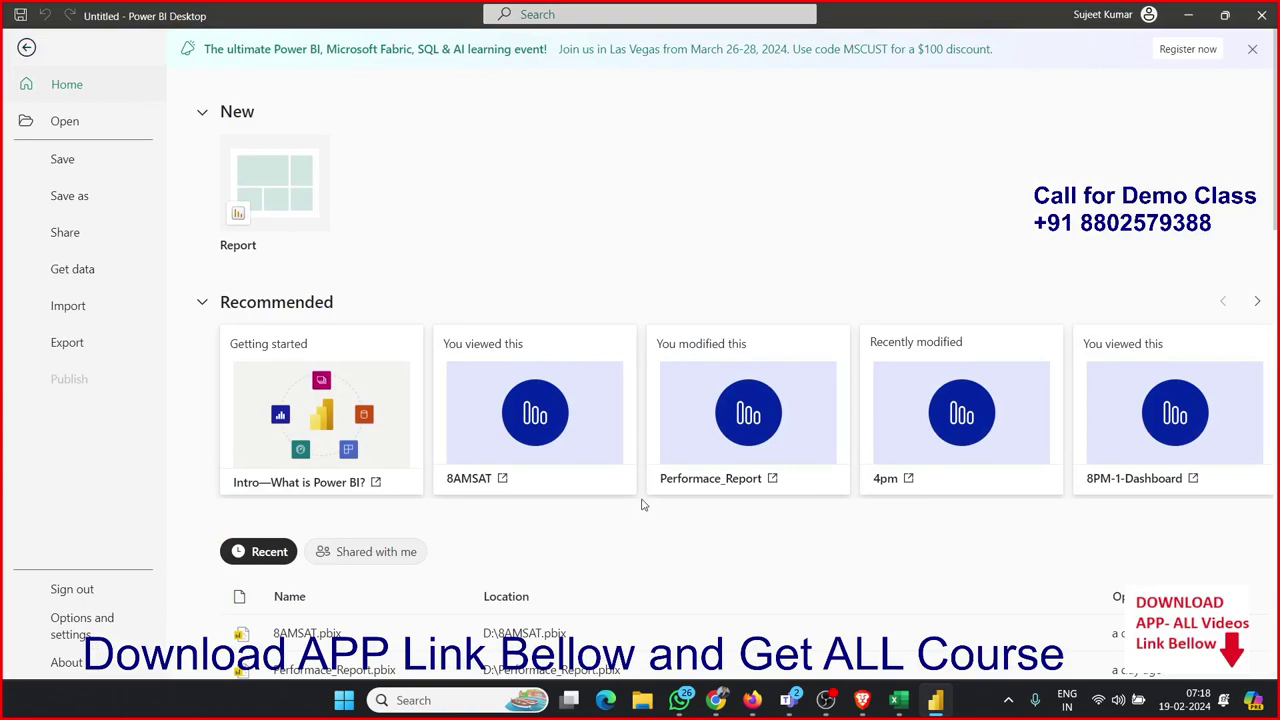
scroll(638, 491, "down", 4)
scroll(638, 491, "down", 2)
scroll(638, 491, "up", 5)
scroll(380, 437, "down", 3)
scroll(380, 437, "down", 2)
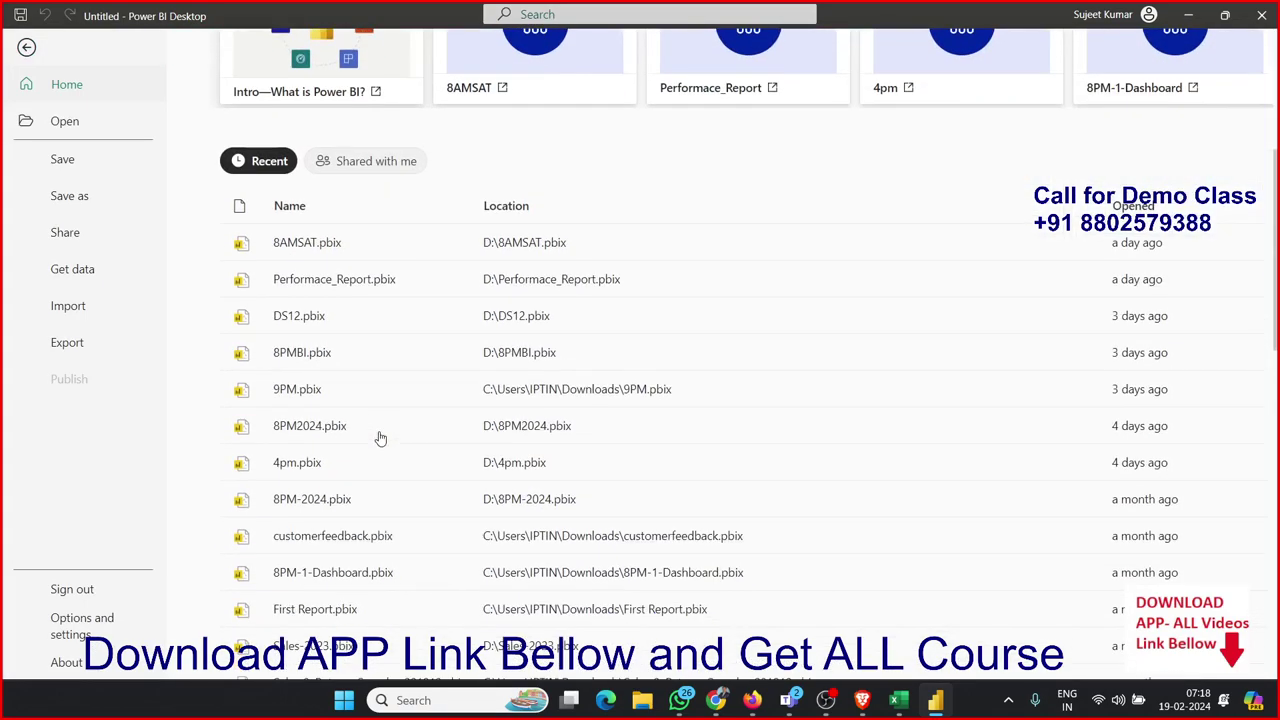
scroll(380, 437, "down", 5)
scroll(380, 437, "down", 5)
scroll(385, 434, "up", 10)
scroll(385, 434, "up", 5)
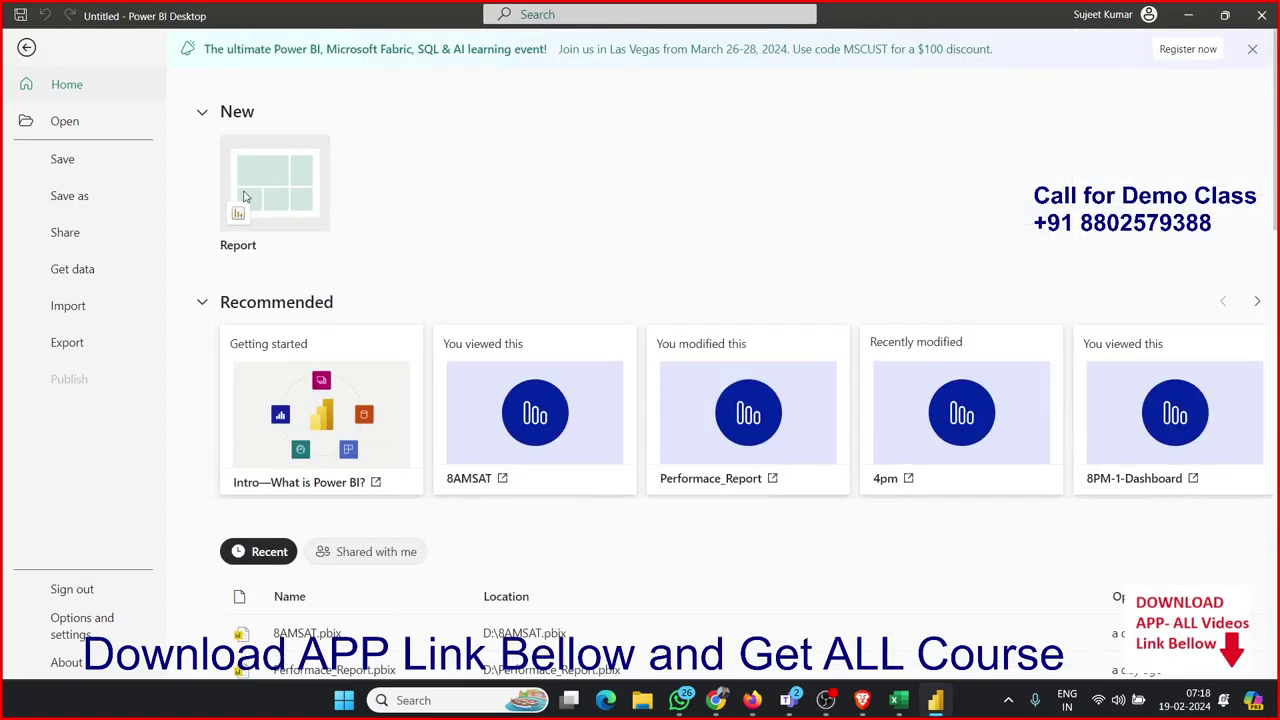
left_click(18, 49)
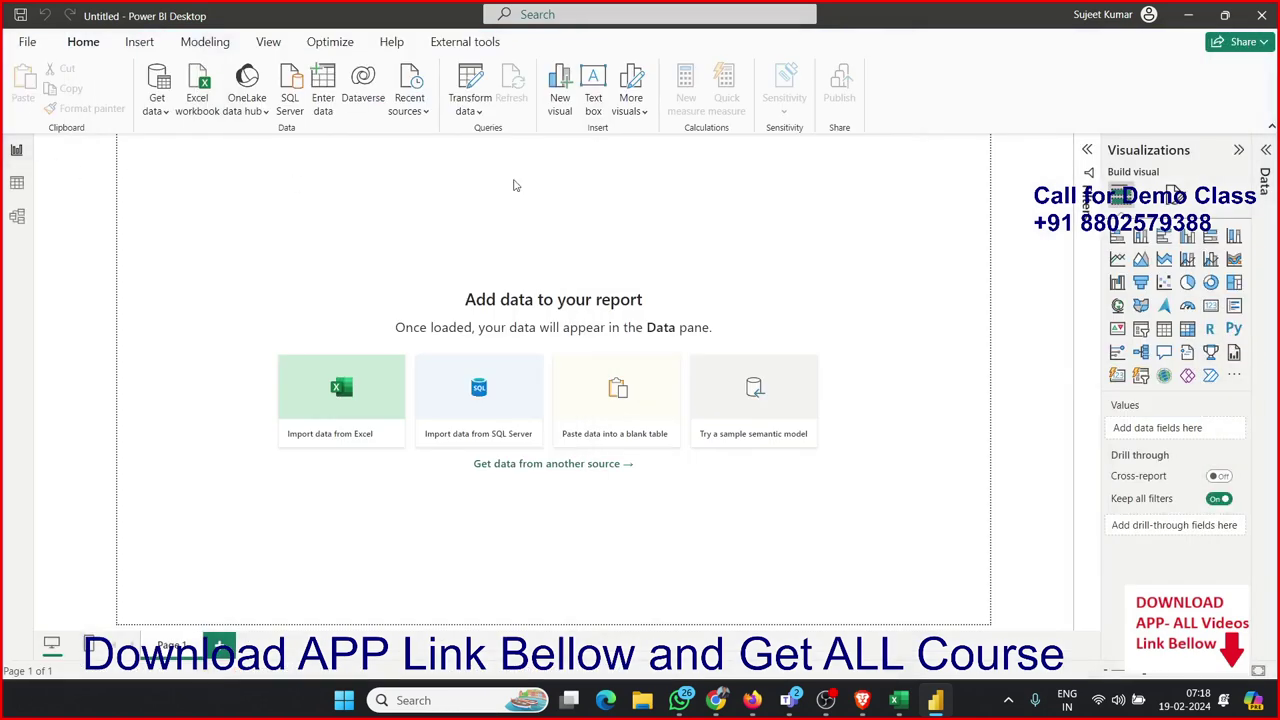
left_click(1128, 20)
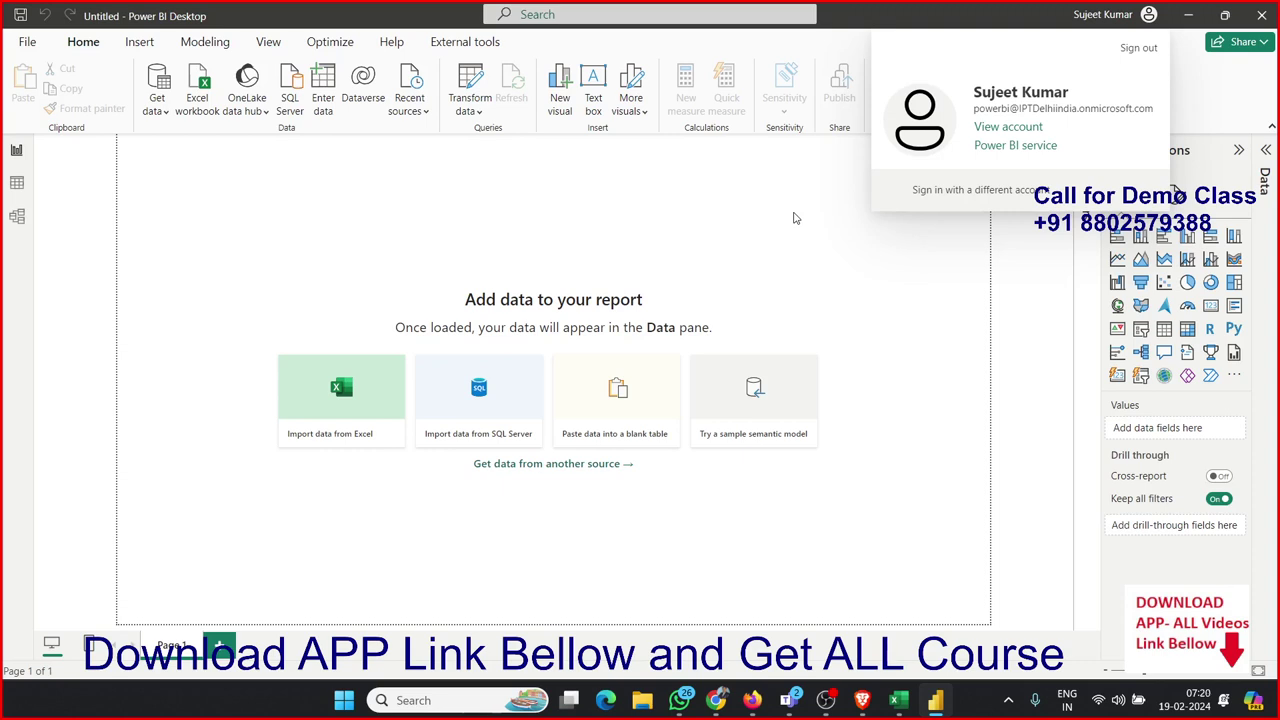
Step: Dismiss the account flyout to return to the blank Page 1 canvas
left_click(184, 215)
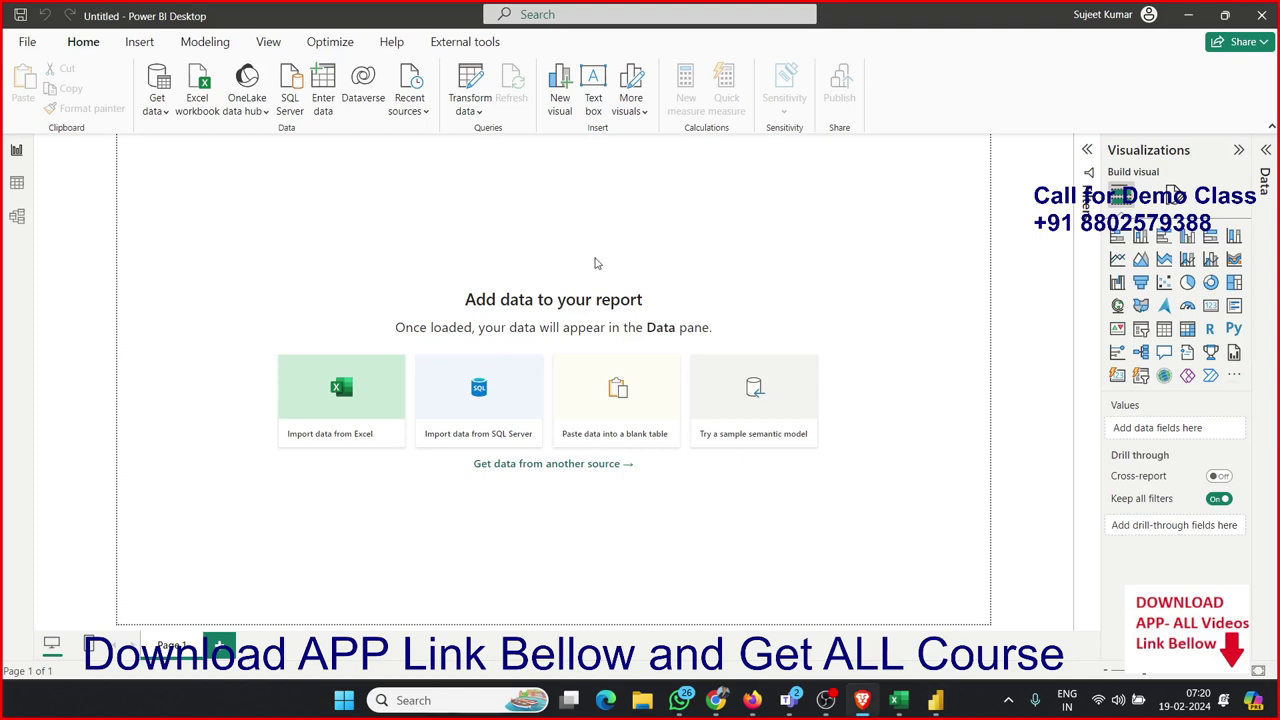
left_click(160, 110)
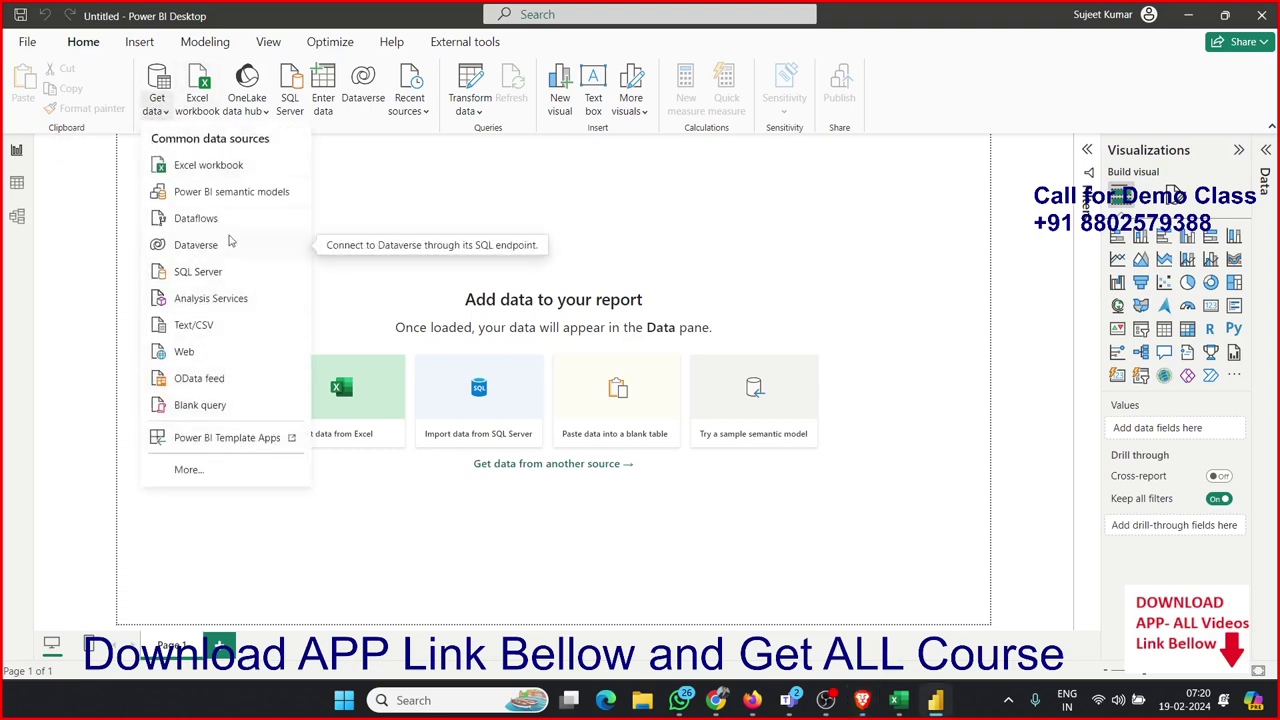
left_click(432, 183)
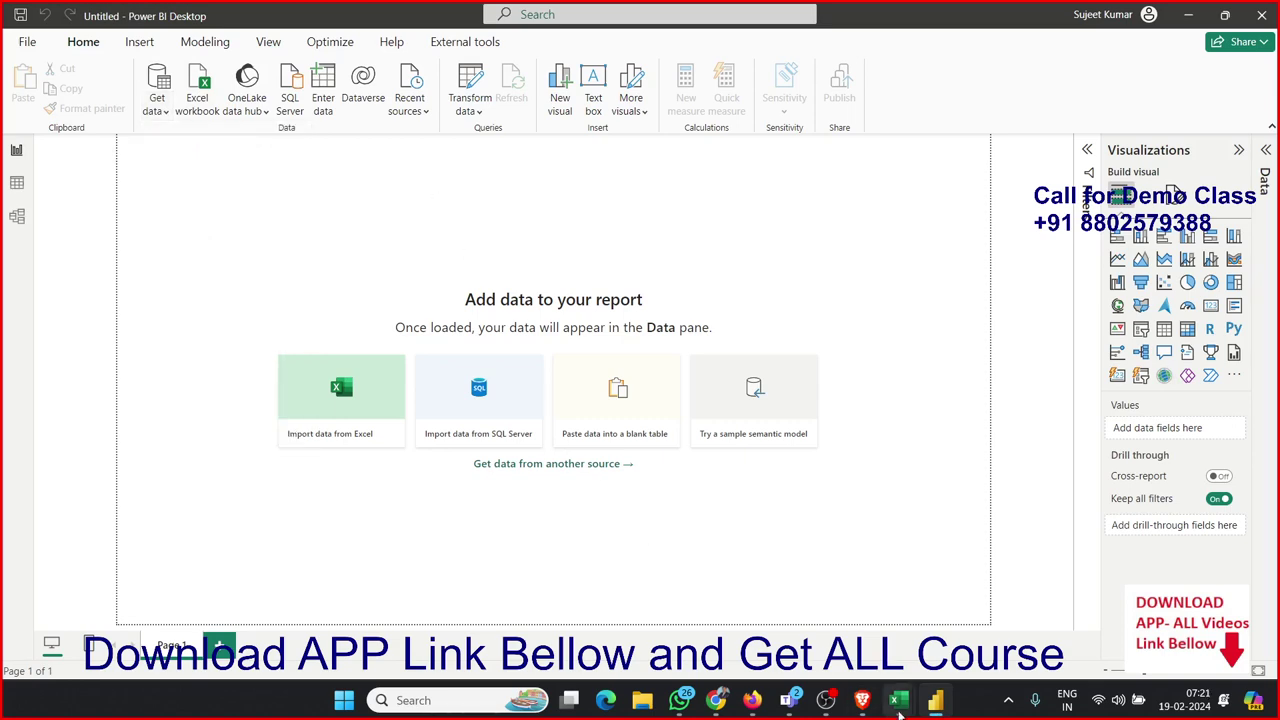
Step: Switch to Excel and open the BI-Table workbook from the Recent list
mouse_move(898, 700)
left_click(810, 610)
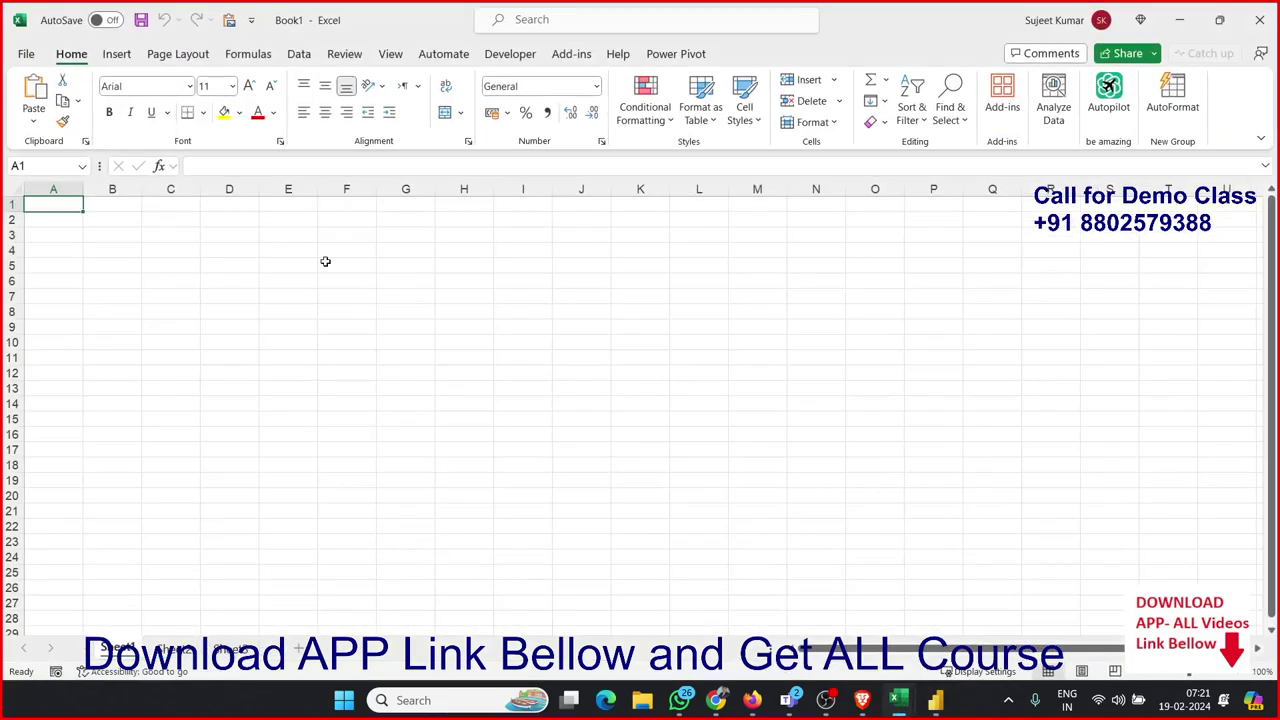
left_click(26, 54)
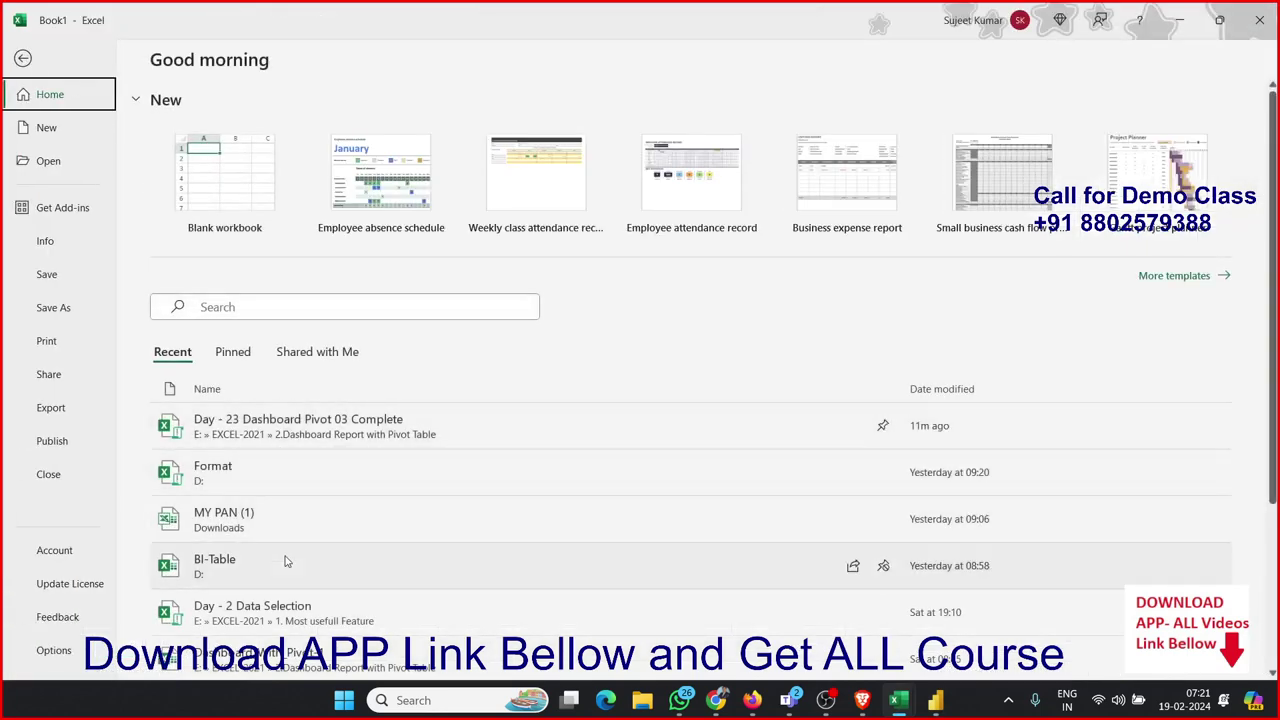
left_click(283, 560)
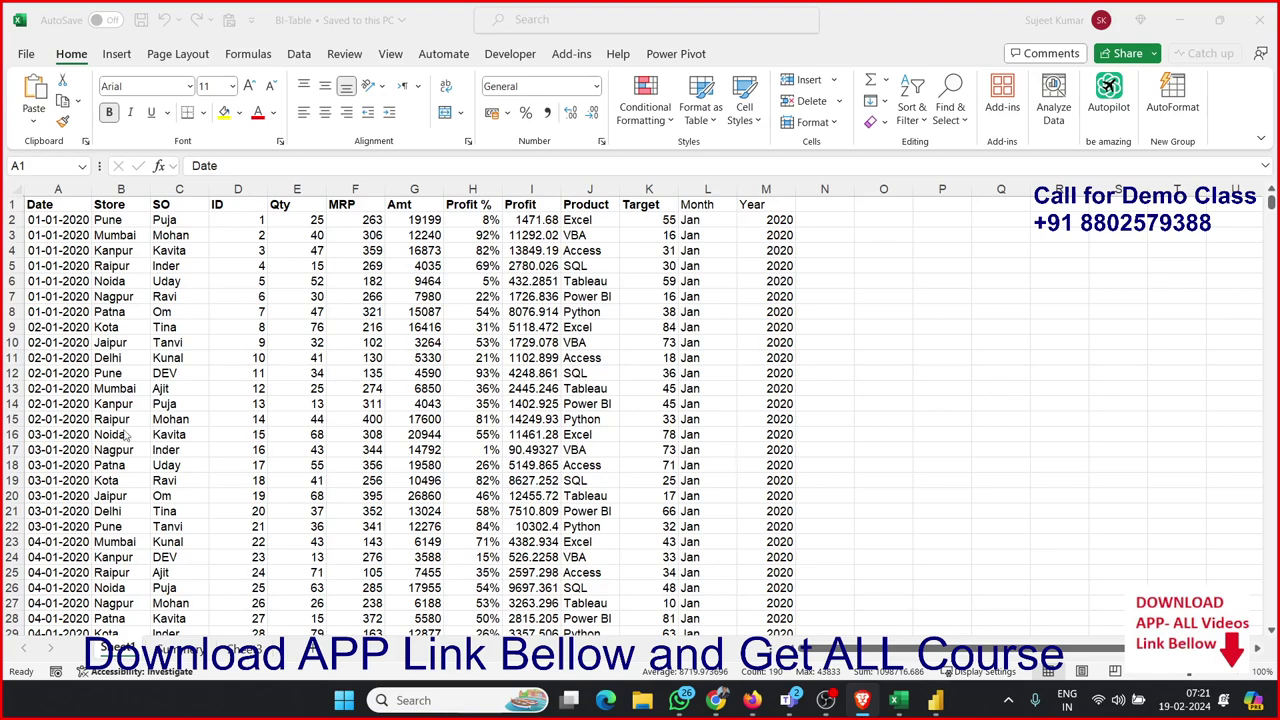
Step: Inspect the ID, Target, MRP and Qty values, cancelling a stray edit in E9 to keep 76
left_click(218, 280)
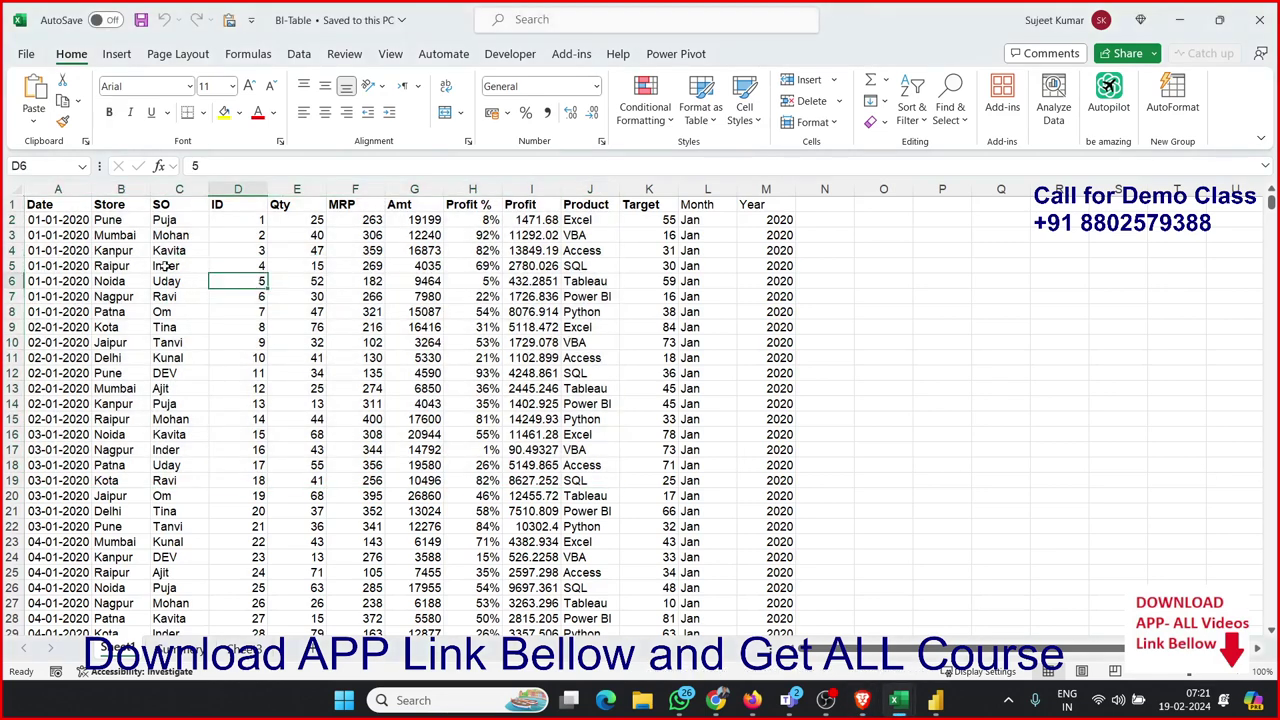
left_click(16, 204)
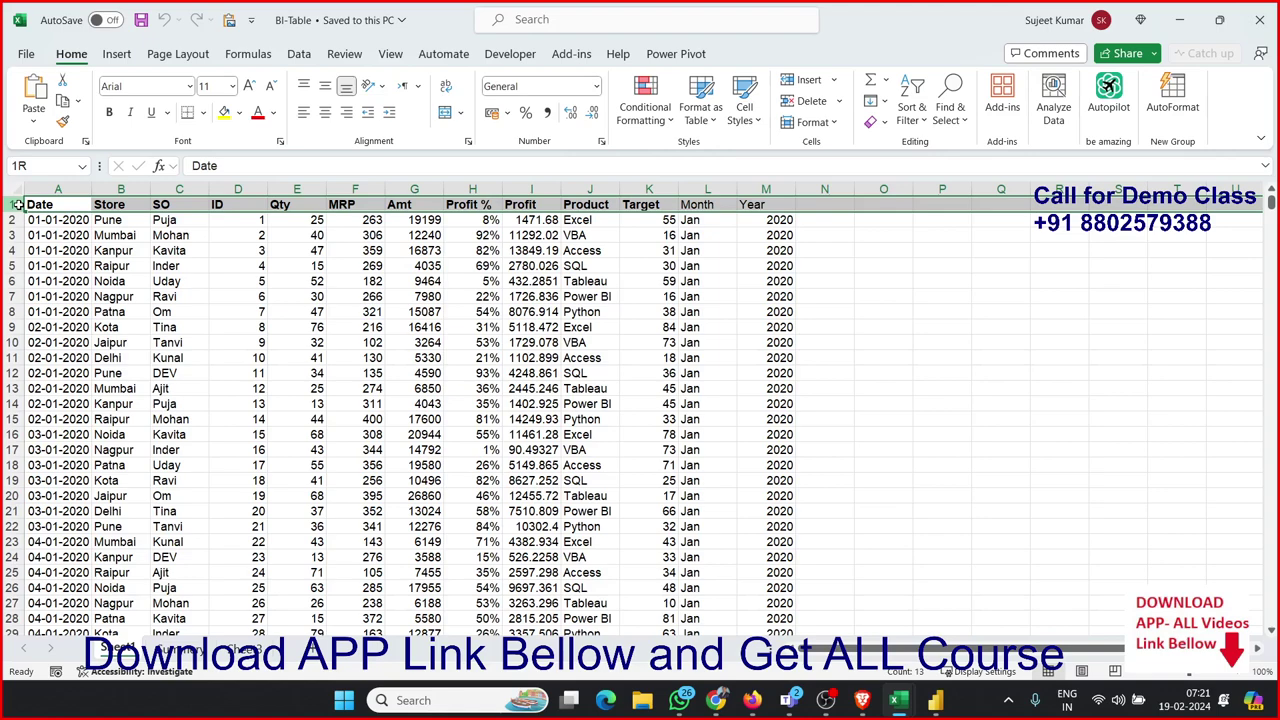
left_click(645, 265)
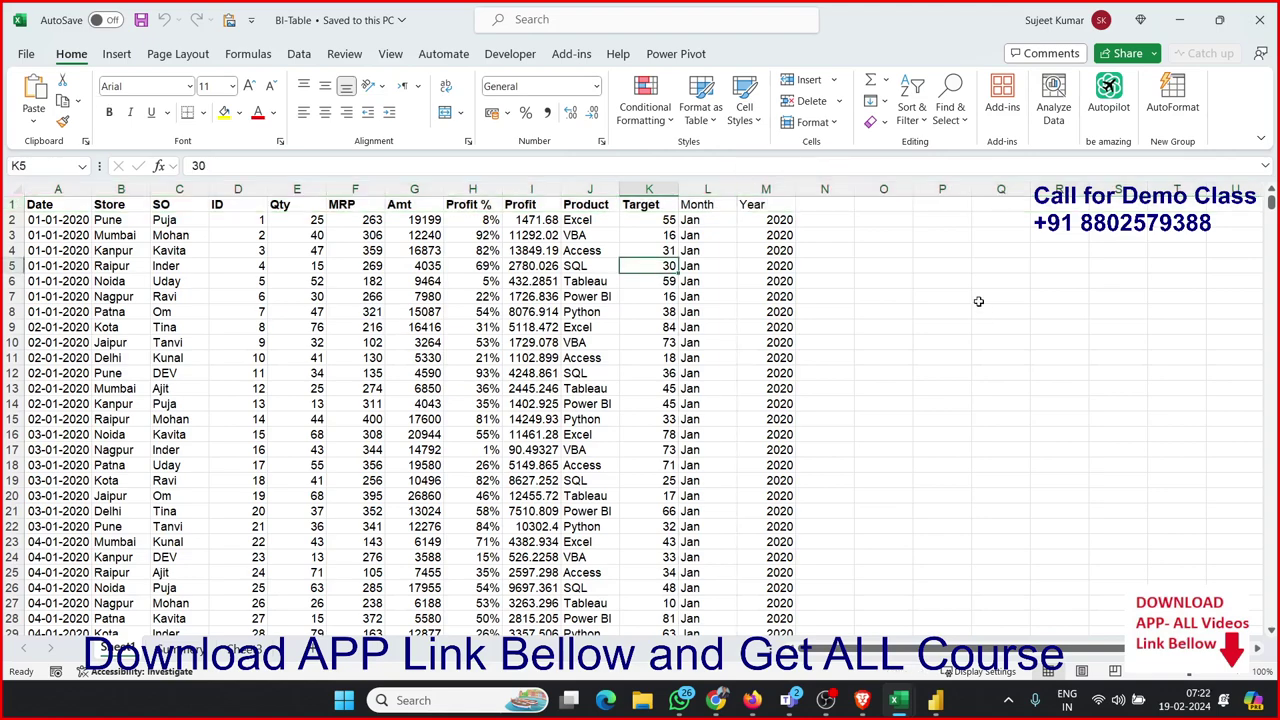
left_click_drag(978, 301, 1188, 455)
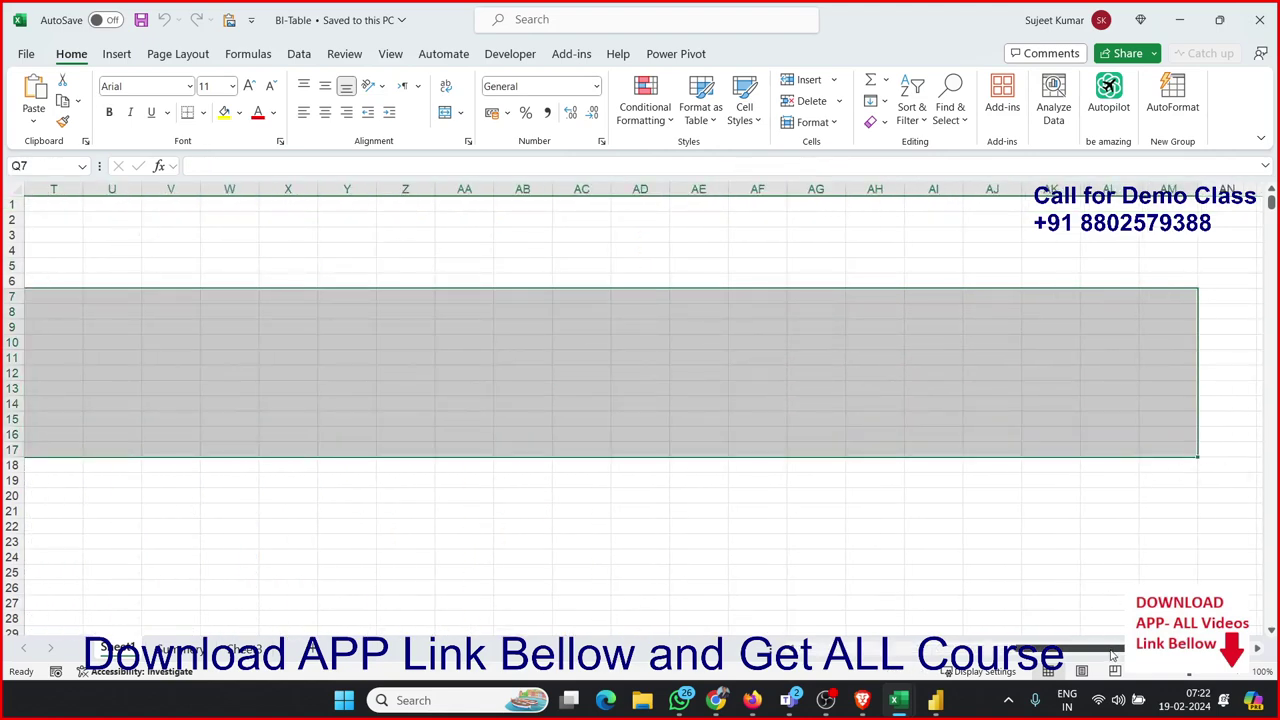
left_click_drag(1113, 652, 877, 648)
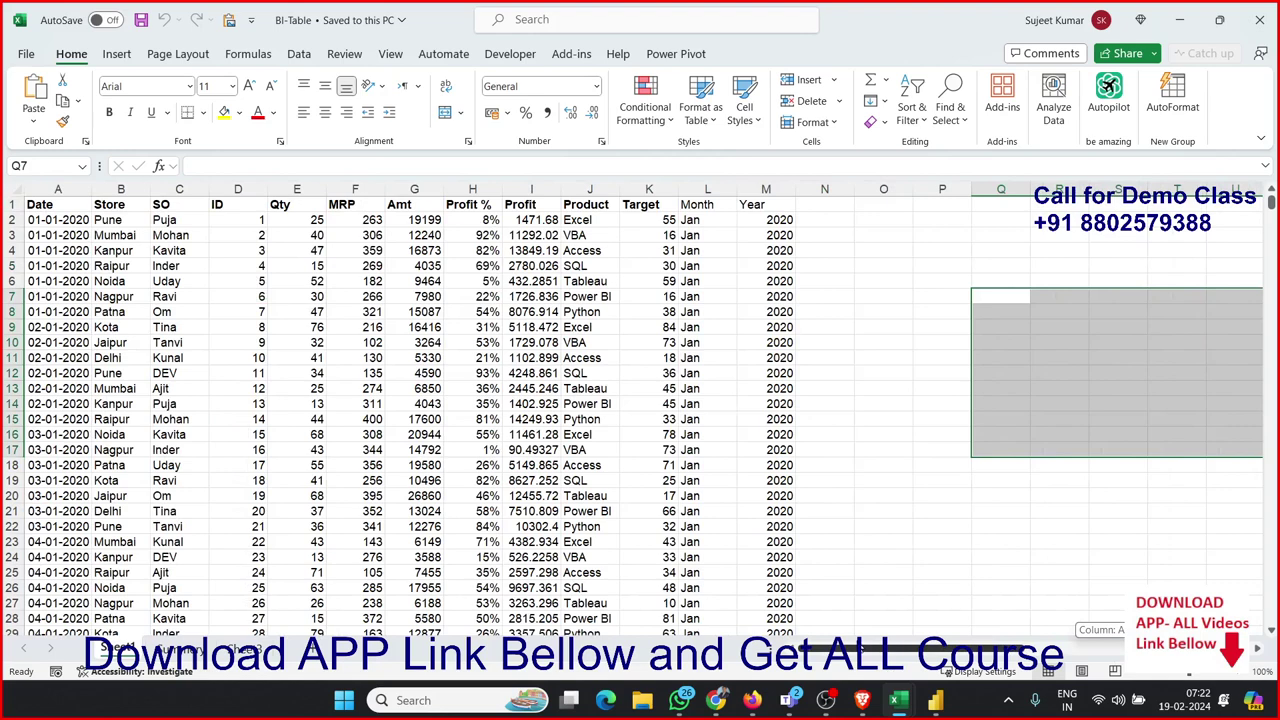
left_click(372, 433)
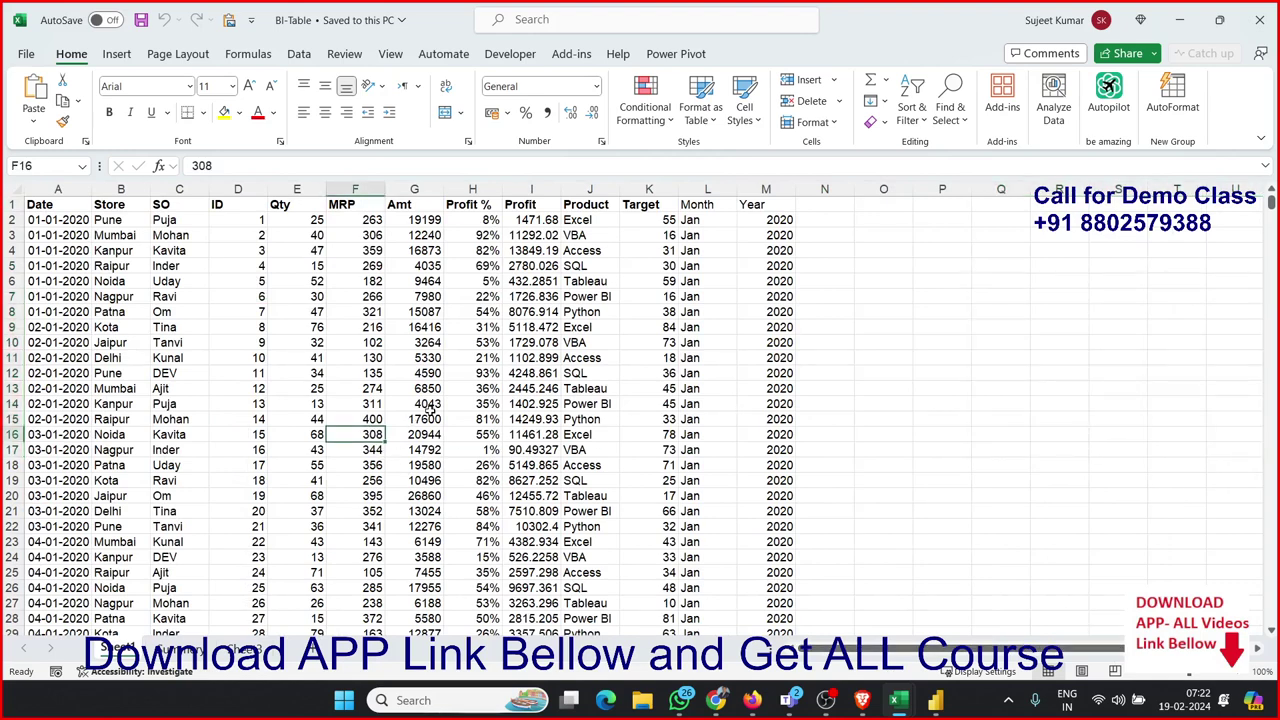
left_click(284, 188)
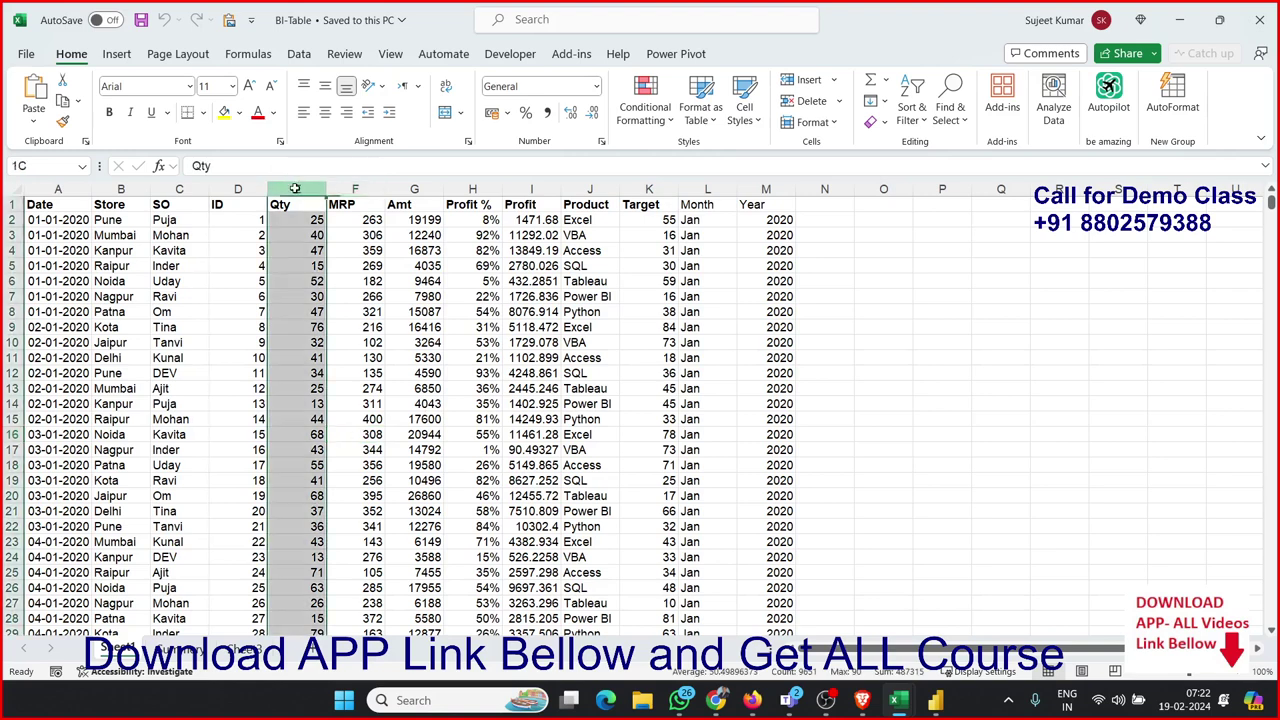
left_click(289, 328)
type("cvbcv")
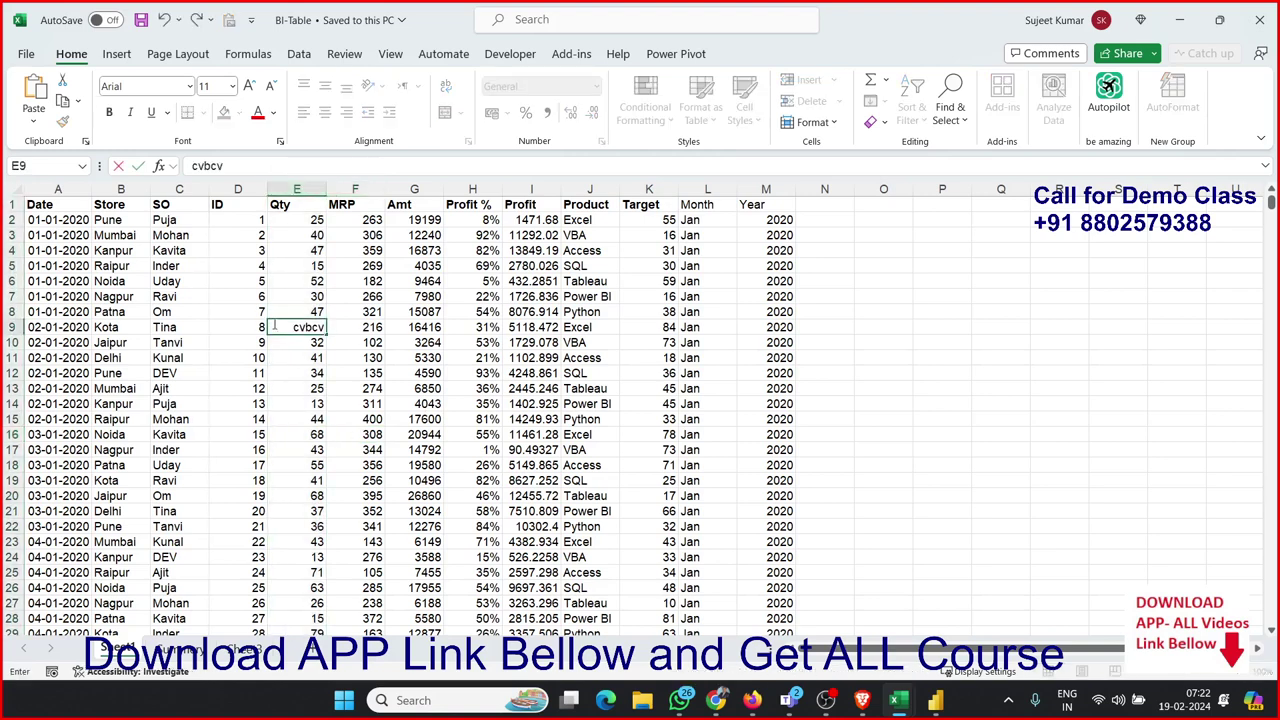
key("Escape")
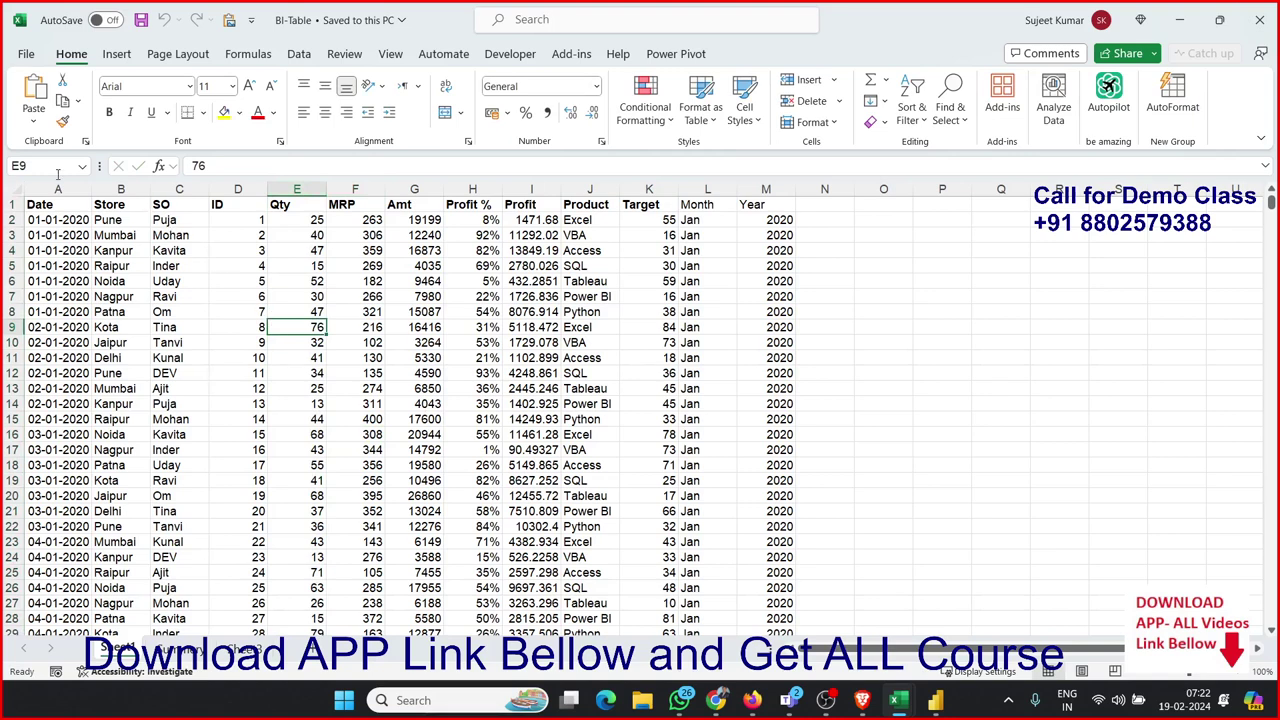
Step: Check the Date column, then close the BI-Table workbook leaving Book1
left_click(52, 189)
left_click(68, 296)
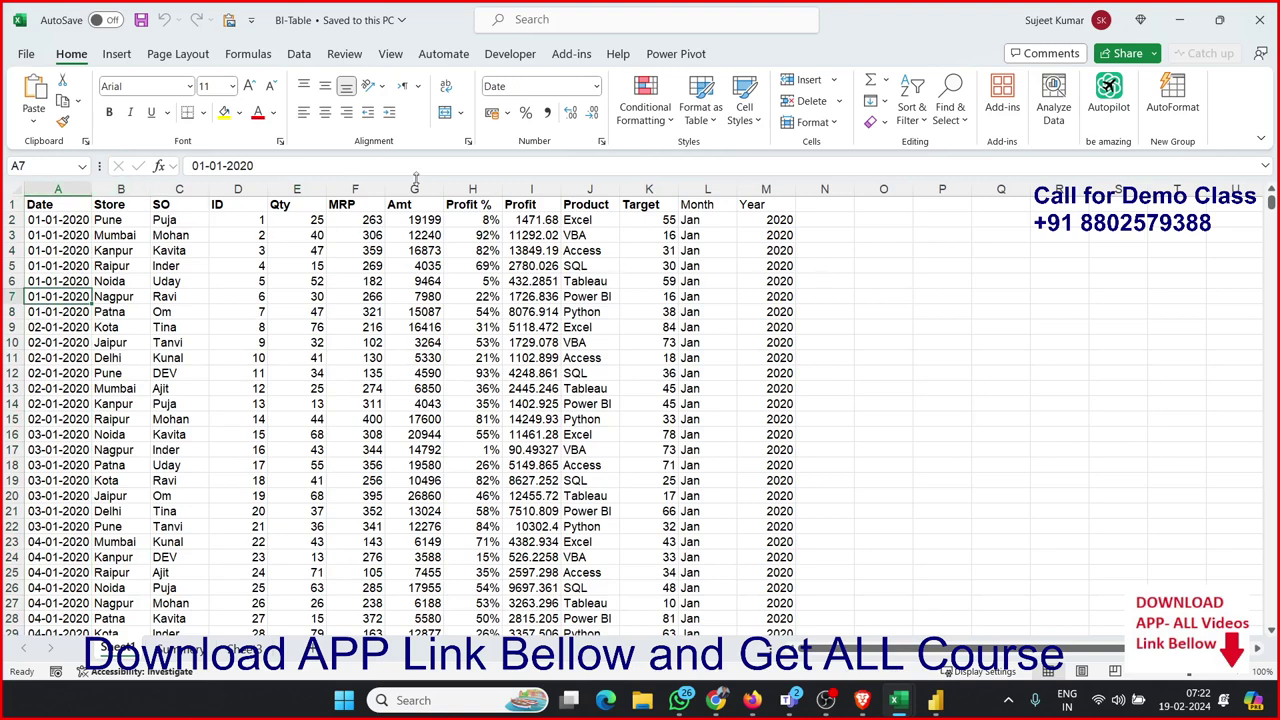
left_click(916, 312)
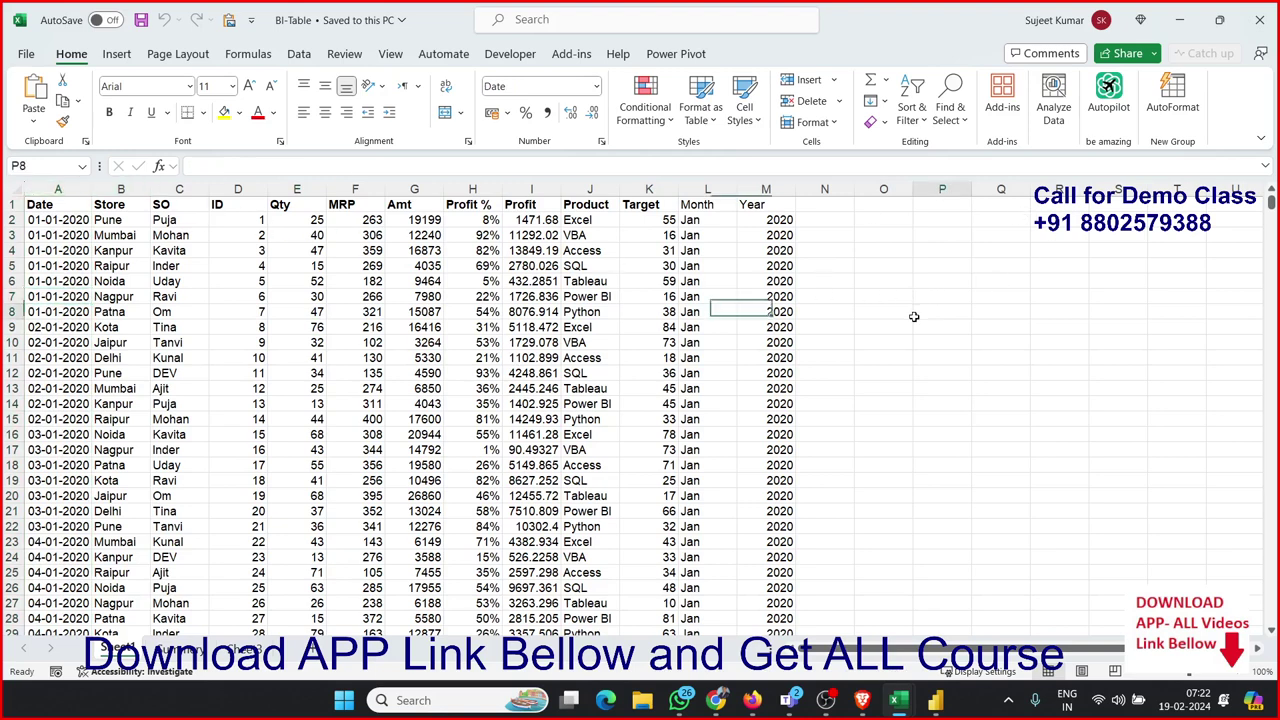
left_click(1259, 19)
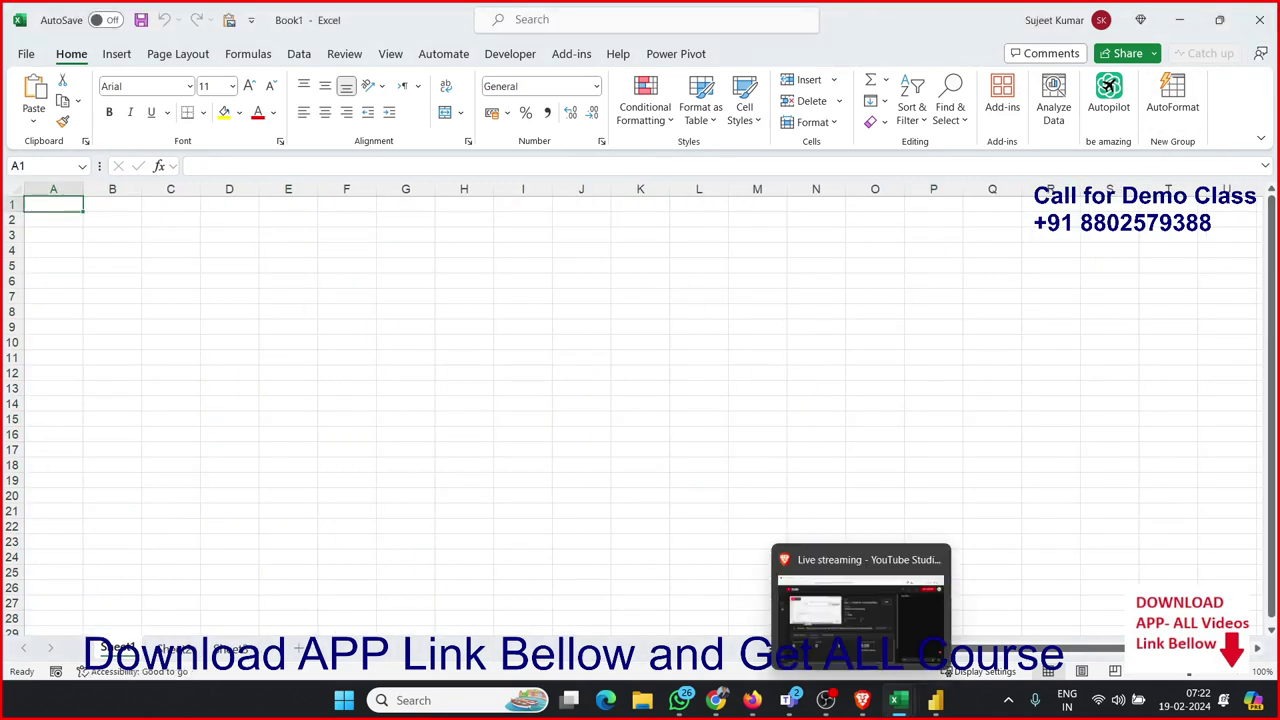
Step: Connect Power BI Desktop to the BI-Table Excel workbook on the D: drive
left_click(937, 700)
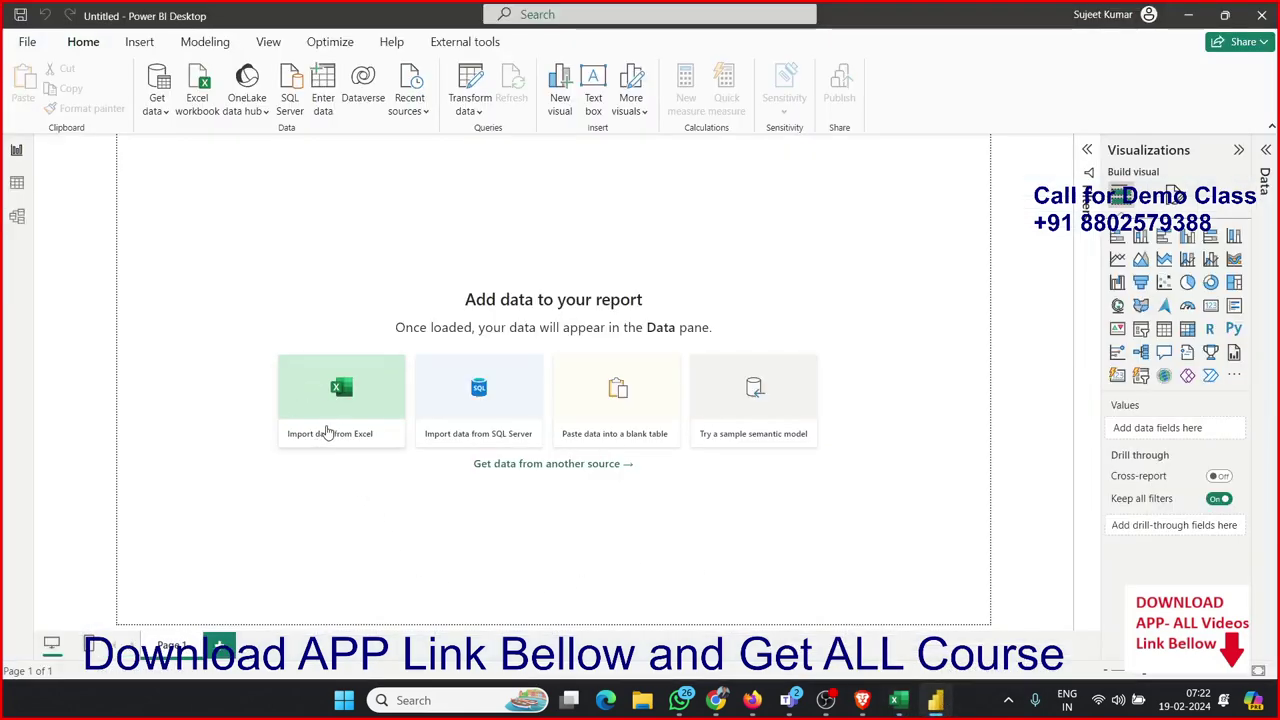
left_click(292, 428)
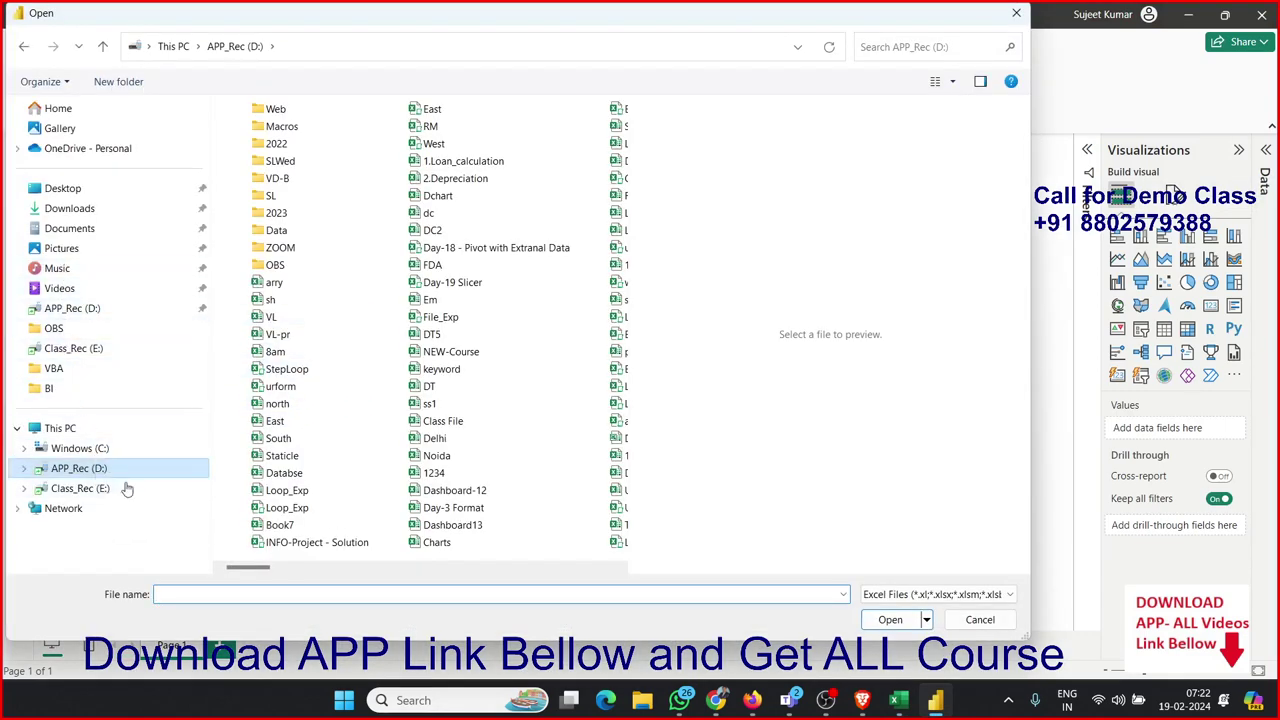
left_click_drag(248, 567, 531, 583)
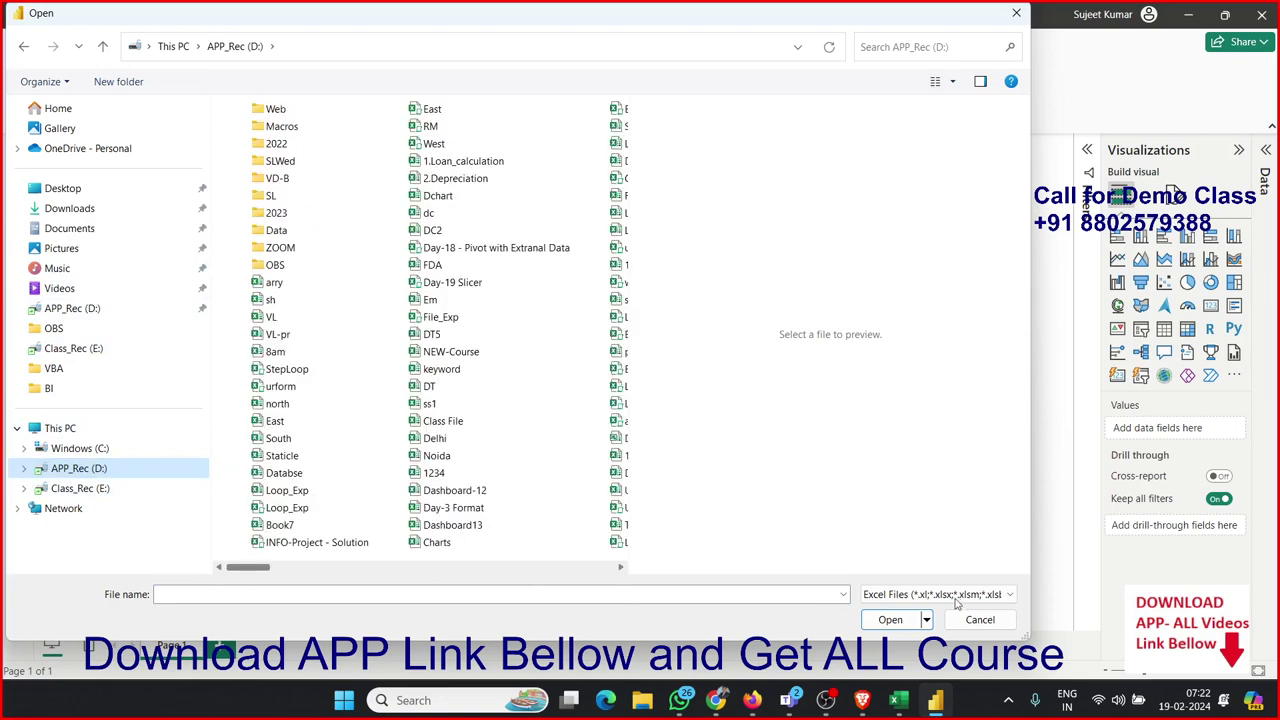
left_click(600, 567)
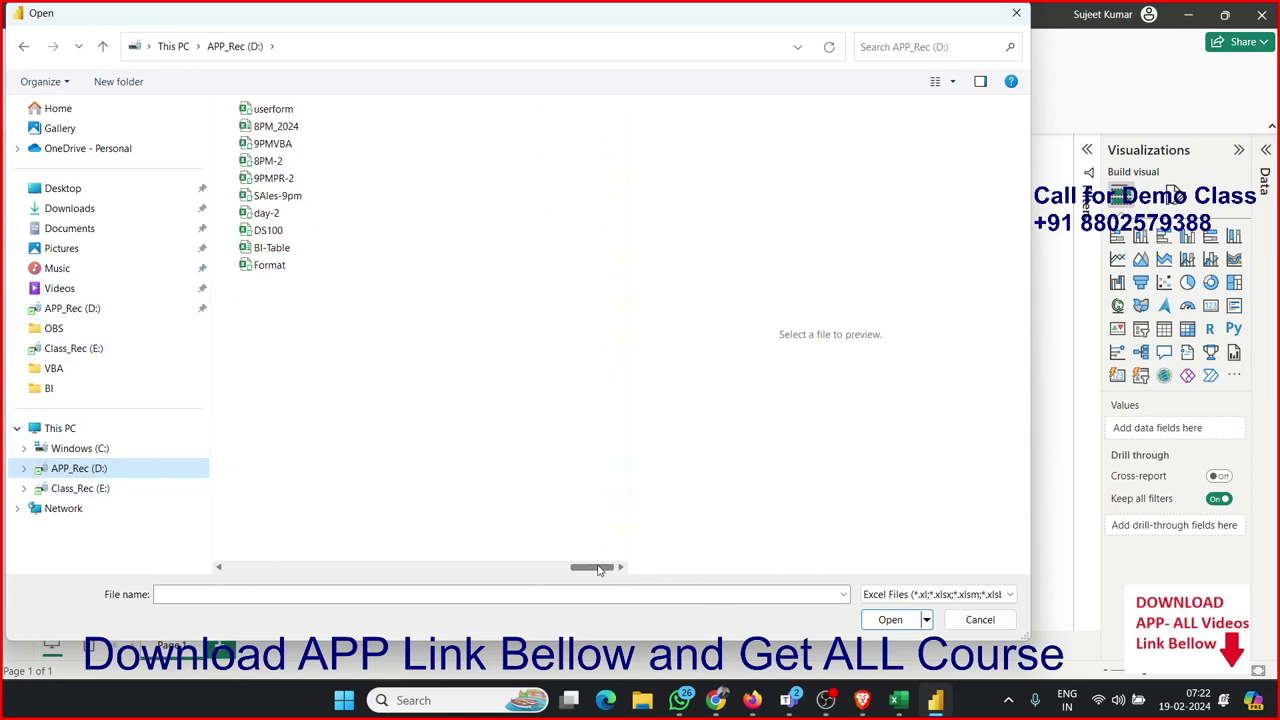
left_click(283, 252)
left_click(890, 619)
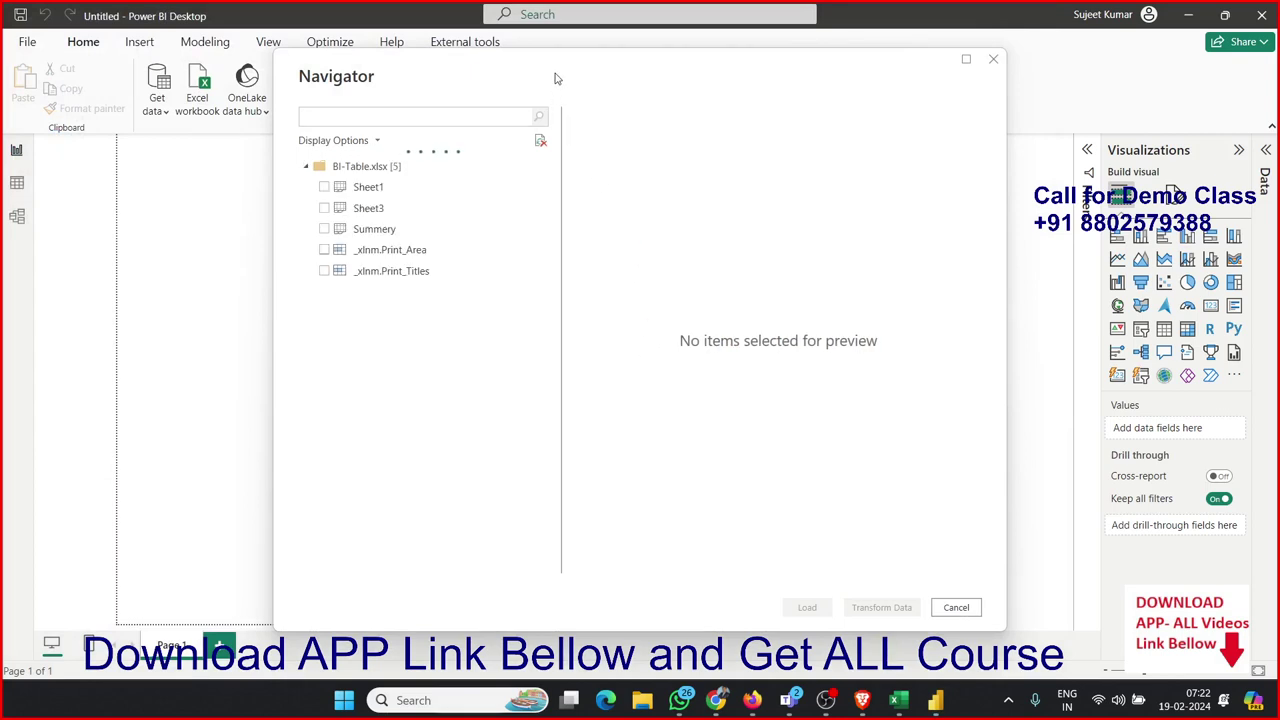
Step: Tick Sheet1 in the Navigator and preview its Date, Store, SO, ID, Qty, MRP and Amt columns
left_click_drag(555, 79, 414, 71)
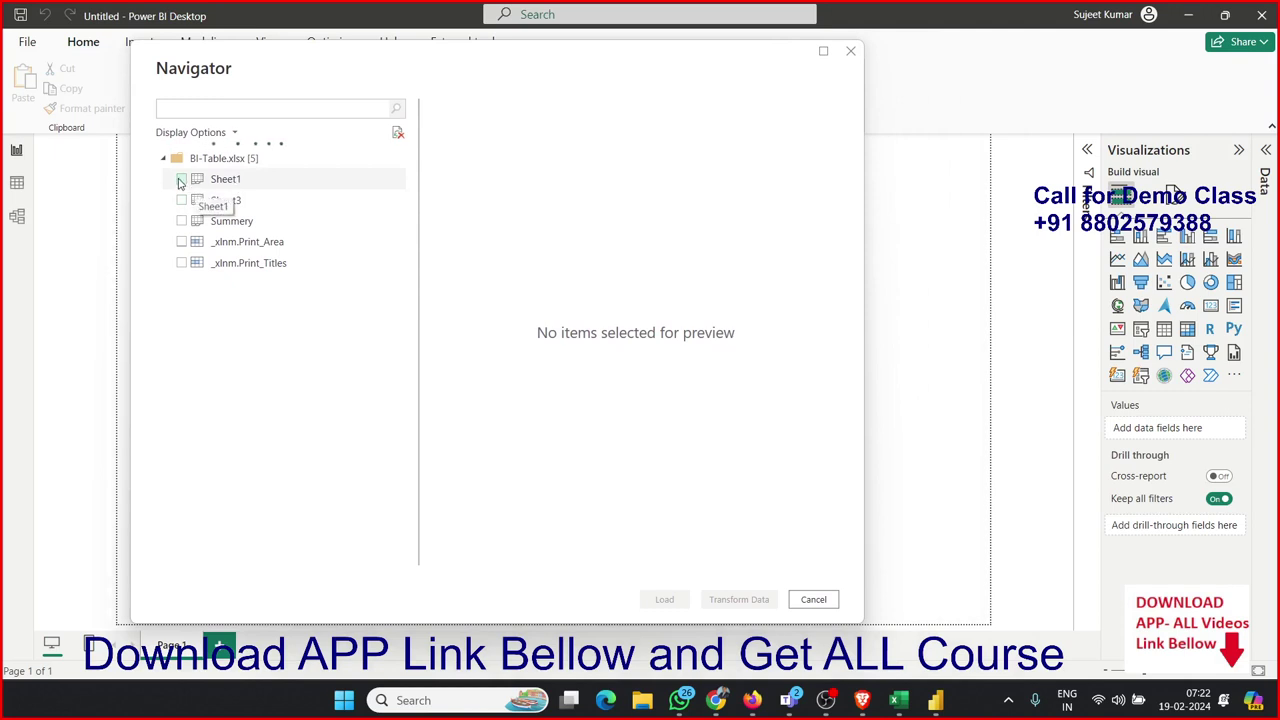
left_click(180, 180)
left_click(181, 180)
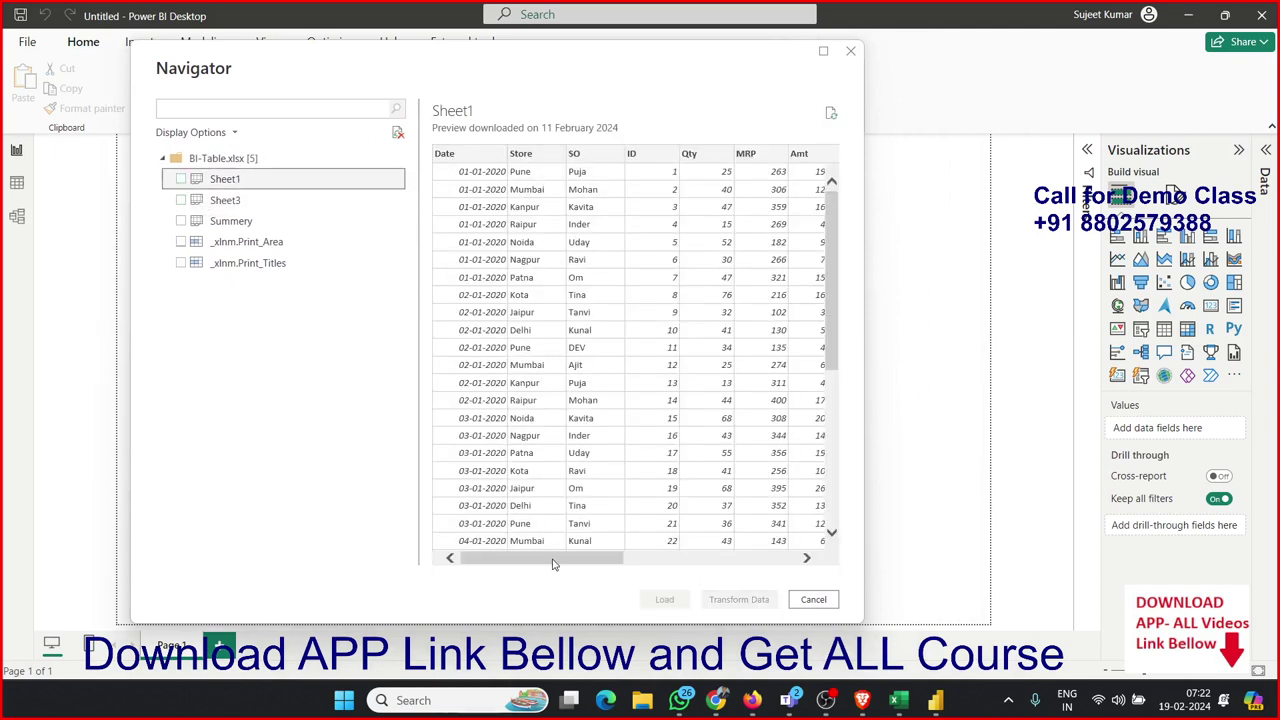
mouse_move(556, 560)
left_mouse_down()
mouse_move(752, 565)
mouse_move(545, 540)
left_mouse_up()
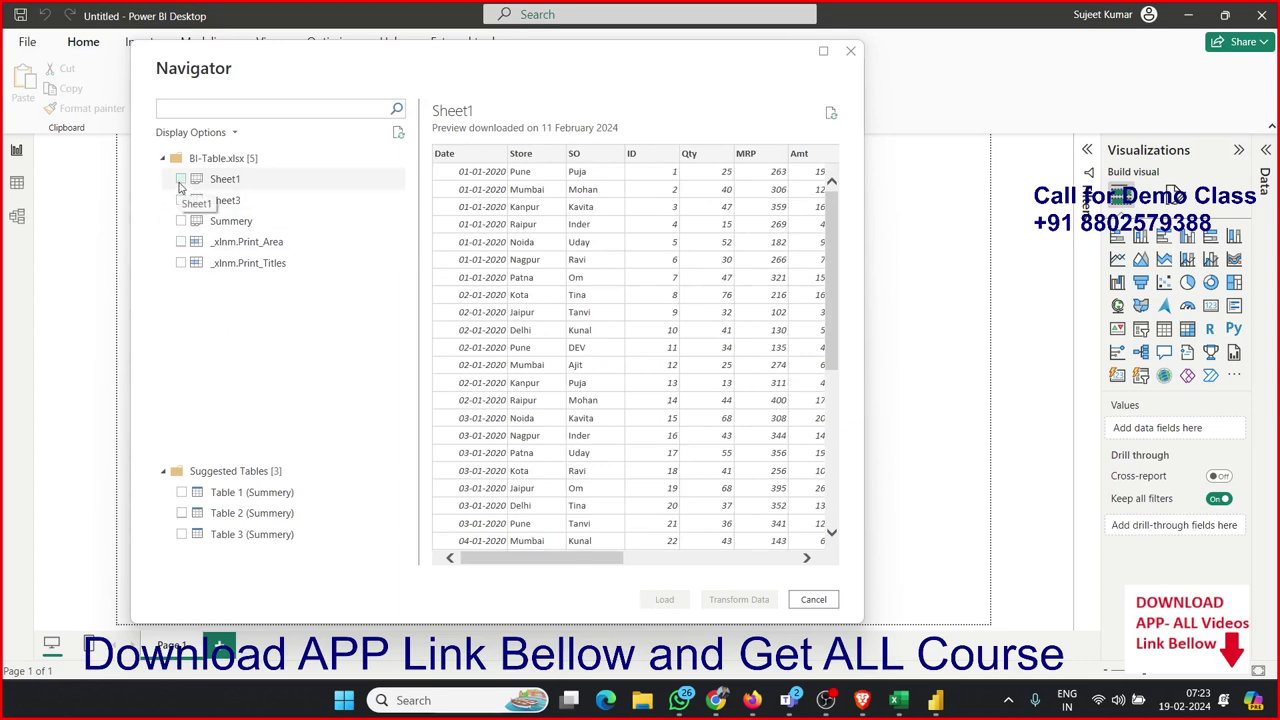
left_click(180, 180)
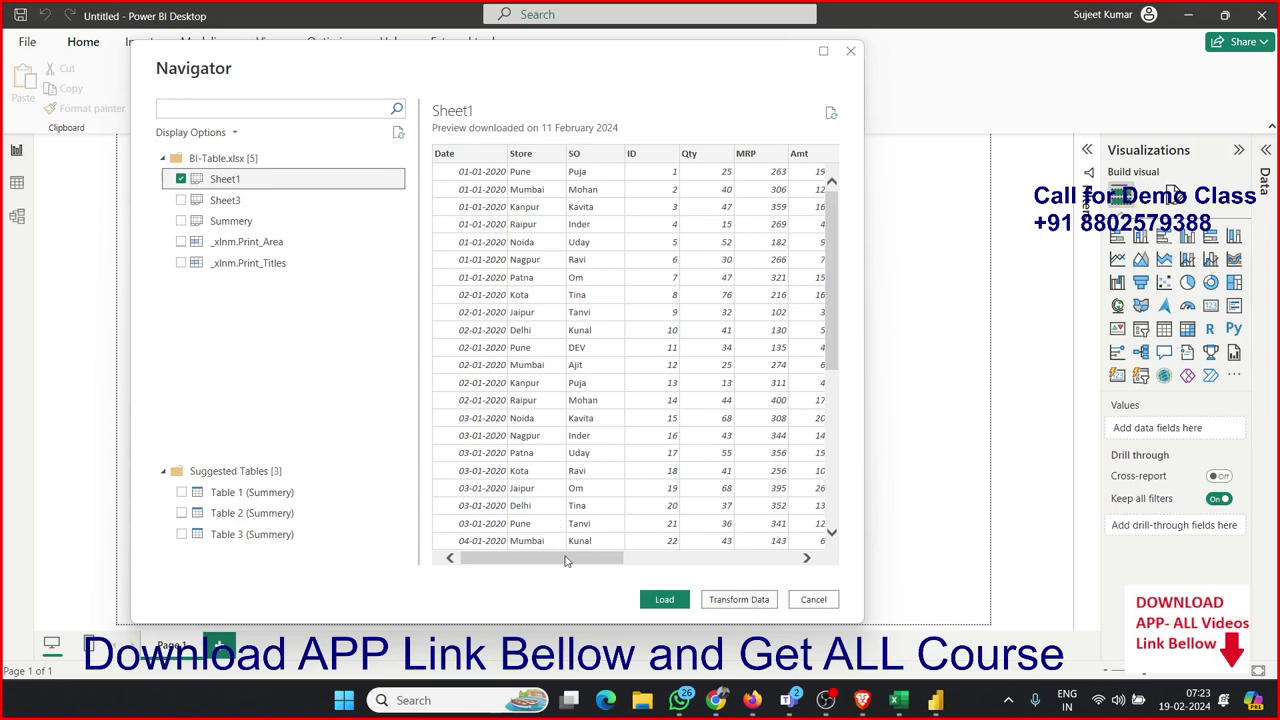
Step: Scroll through the Sheet1 preview, then load Sheet1 from BI-Table.xlsx into the report
mouse_move(567, 558)
left_mouse_down()
mouse_move(753, 558)
mouse_move(660, 558)
left_mouse_up()
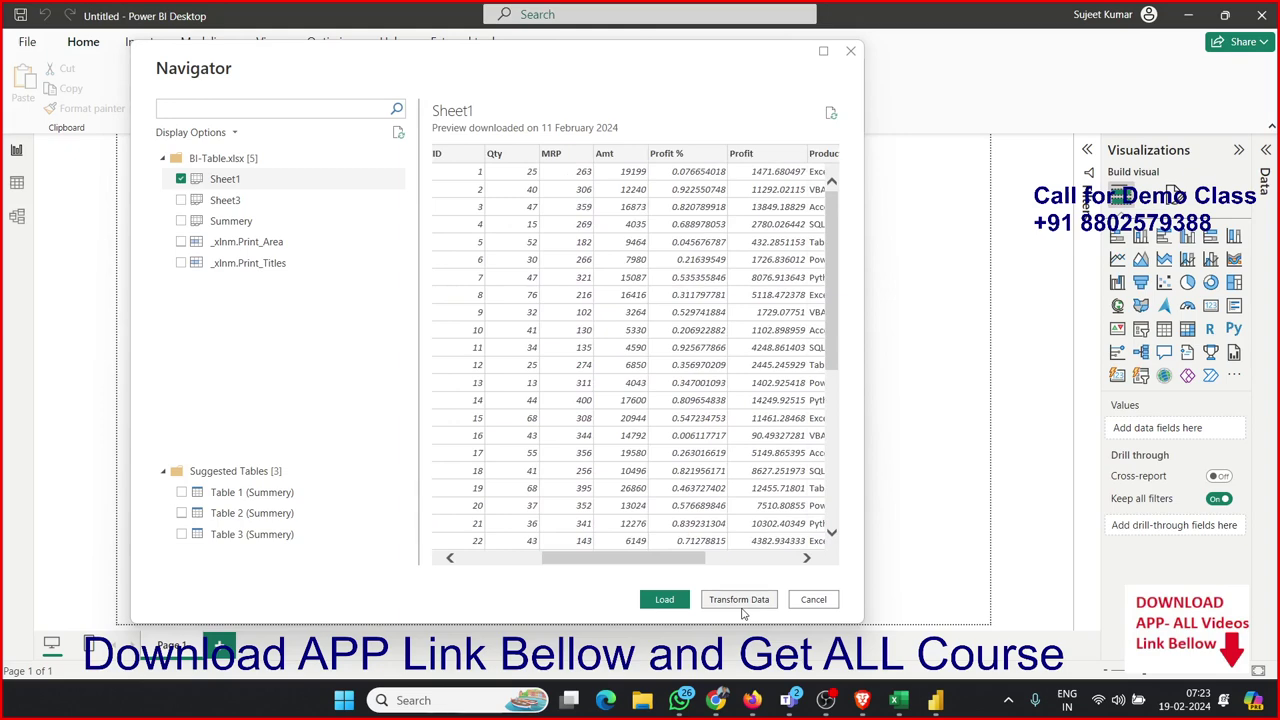
left_click_drag(690, 558, 563, 520)
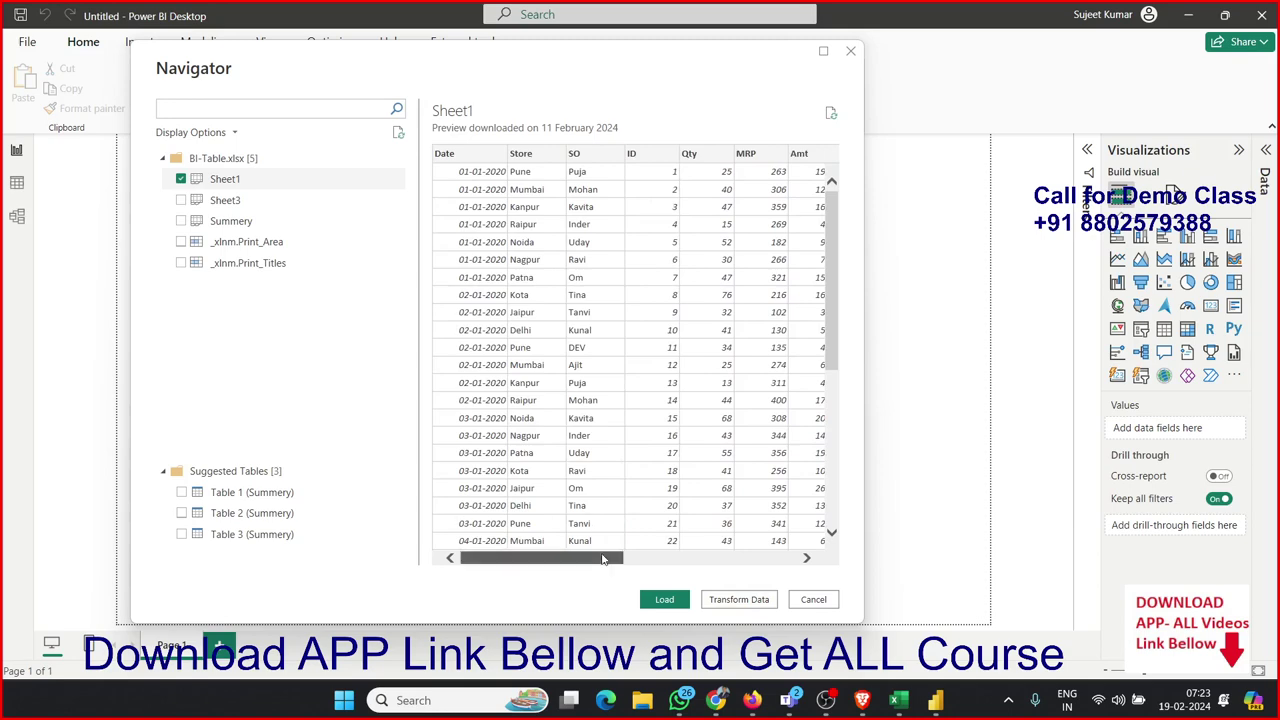
mouse_move(605, 558)
left_mouse_down()
mouse_move(768, 565)
mouse_move(593, 560)
mouse_move(770, 560)
mouse_move(592, 558)
left_mouse_up()
left_click(665, 600)
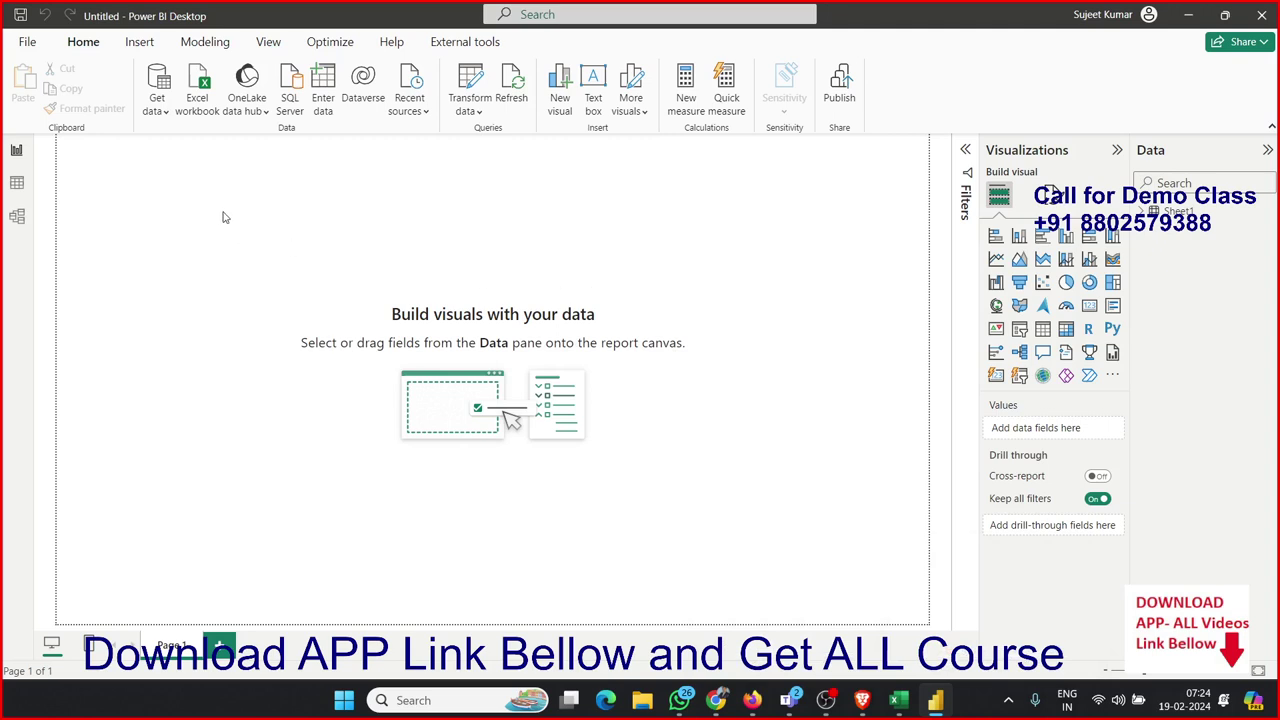
mouse_move(166, 200)
left_mouse_down()
mouse_move(607, 628)
mouse_move(829, 572)
left_mouse_up()
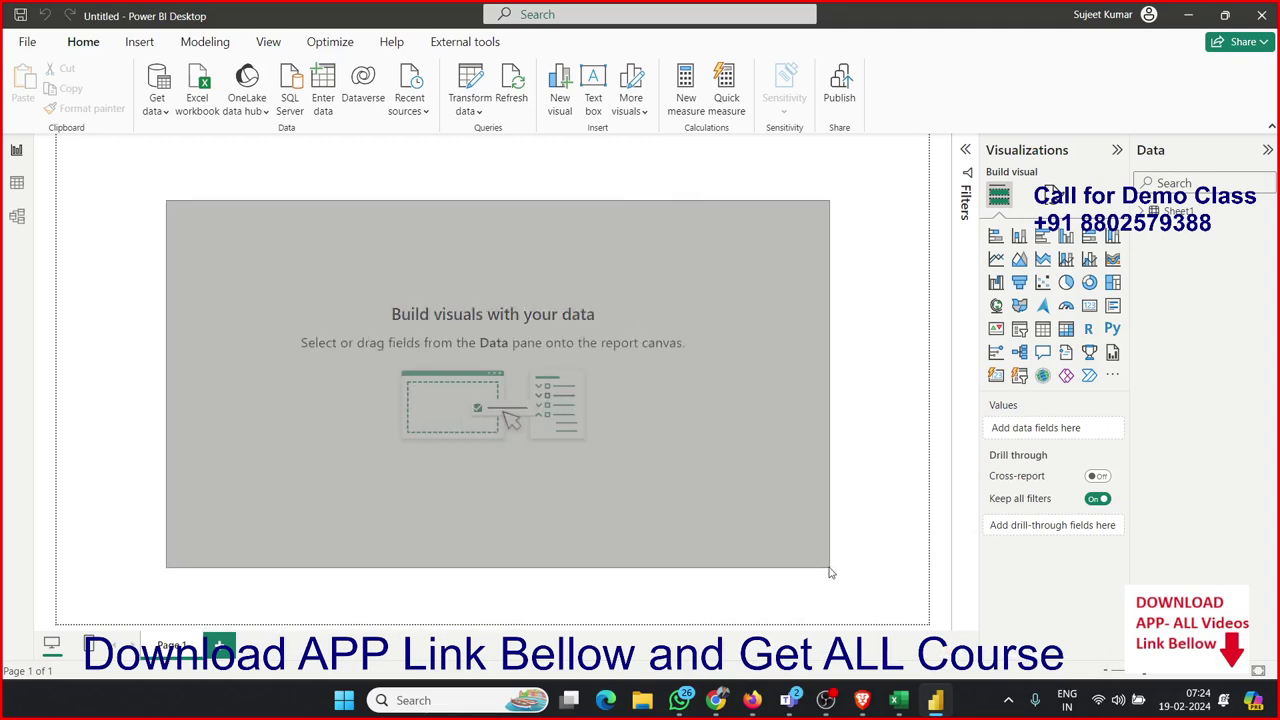
left_click_drag(891, 605, 219, 174)
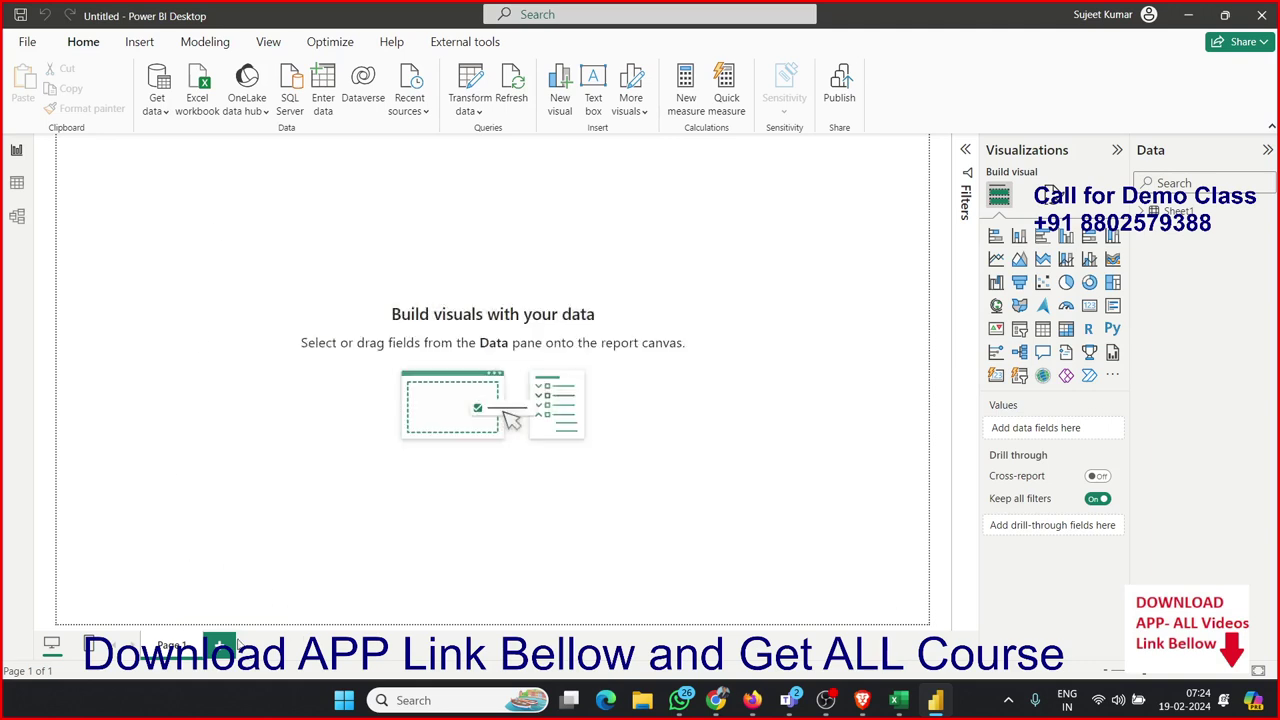
left_click(226, 648)
left_click(284, 648)
left_click(348, 648)
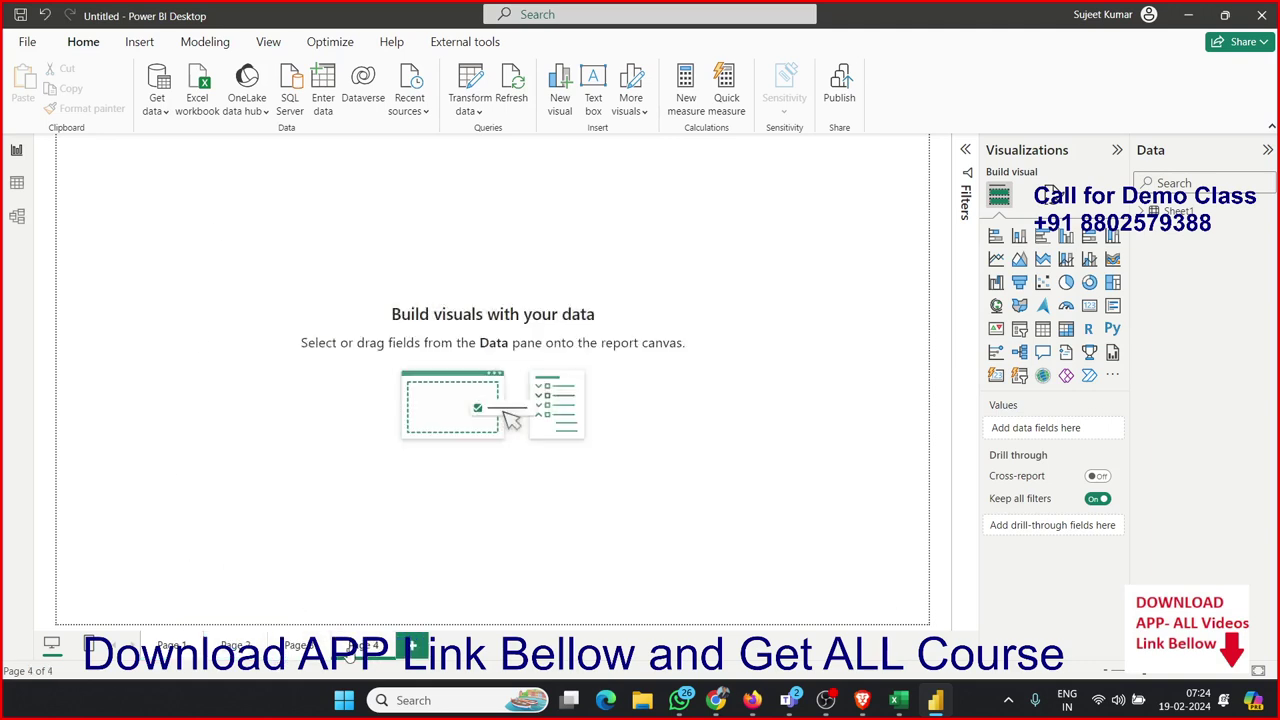
left_click(389, 640)
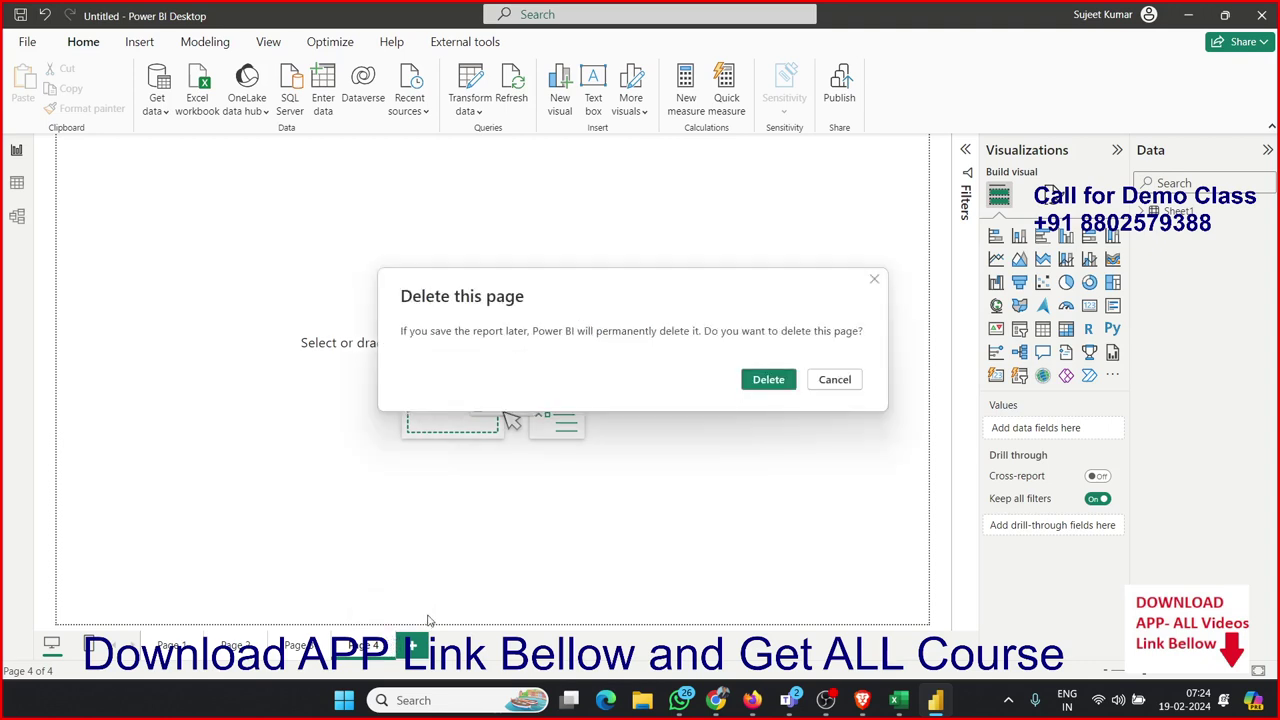
left_click(766, 385)
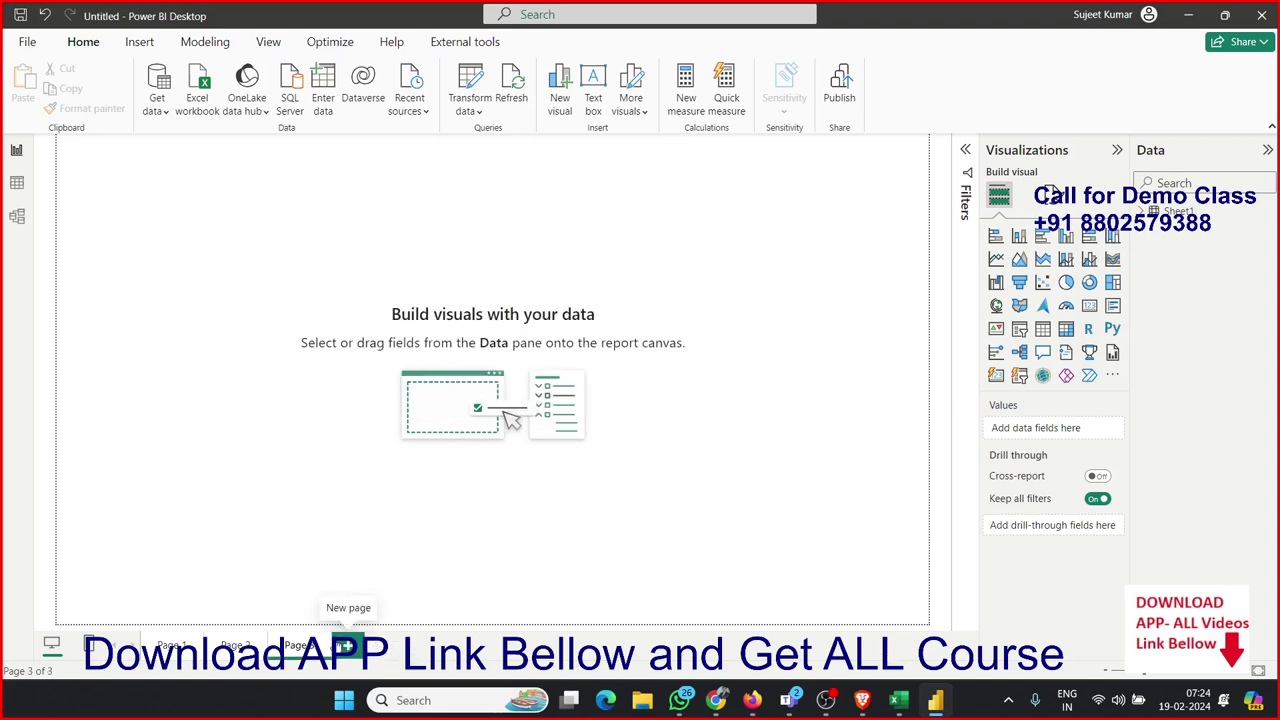
left_click(326, 645)
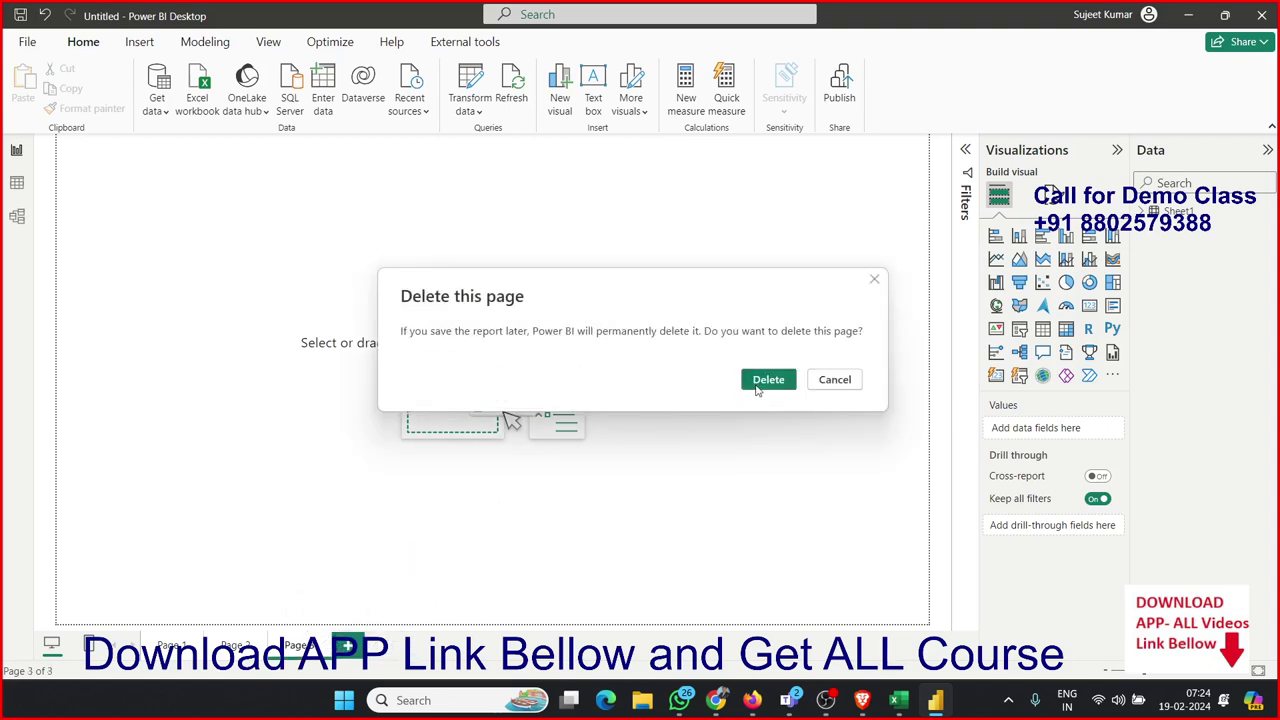
left_click(762, 384)
left_click(262, 644)
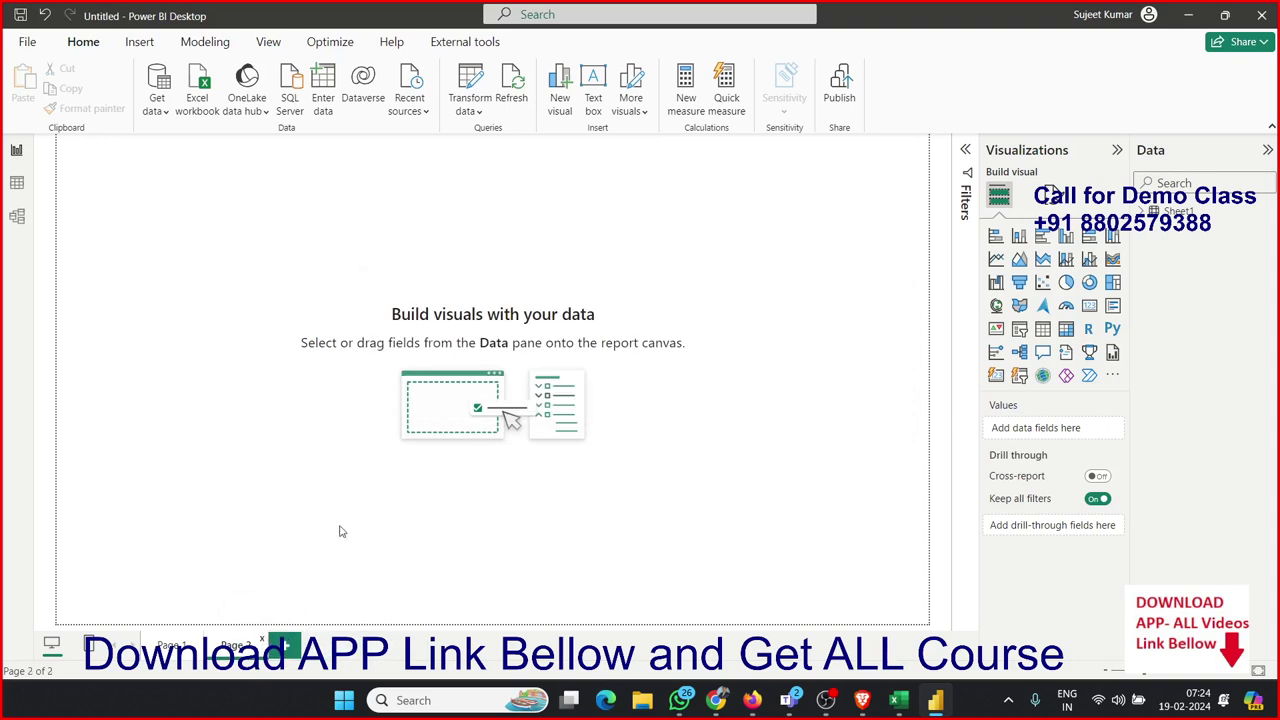
left_click(745, 385)
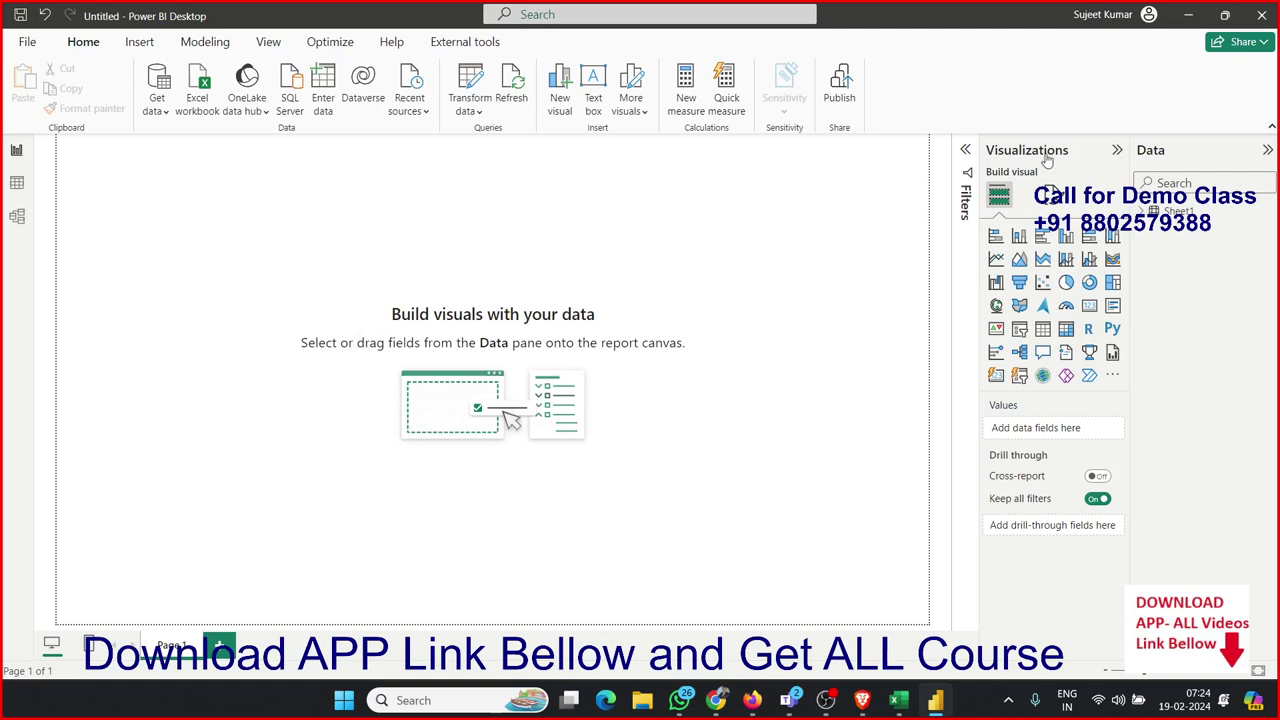
Step: Expand the Filters pane and the Sheet1 field list in the Data pane
left_click(966, 152)
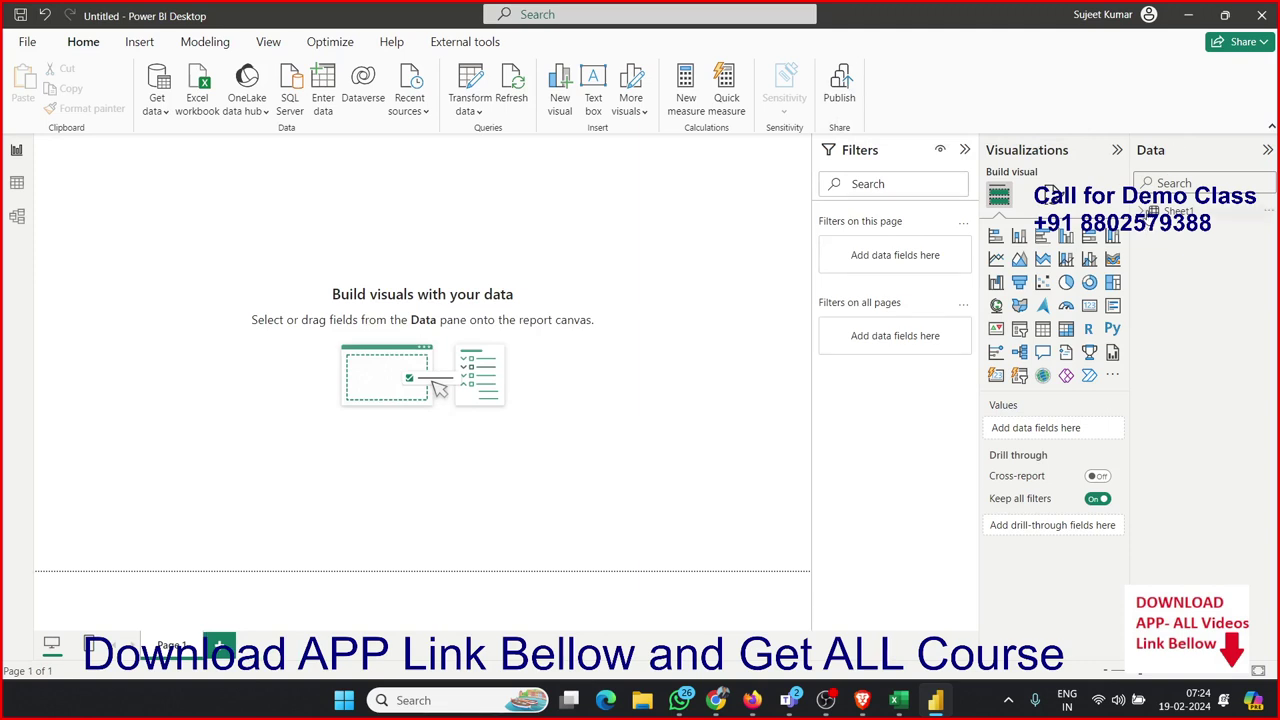
left_click(1148, 212)
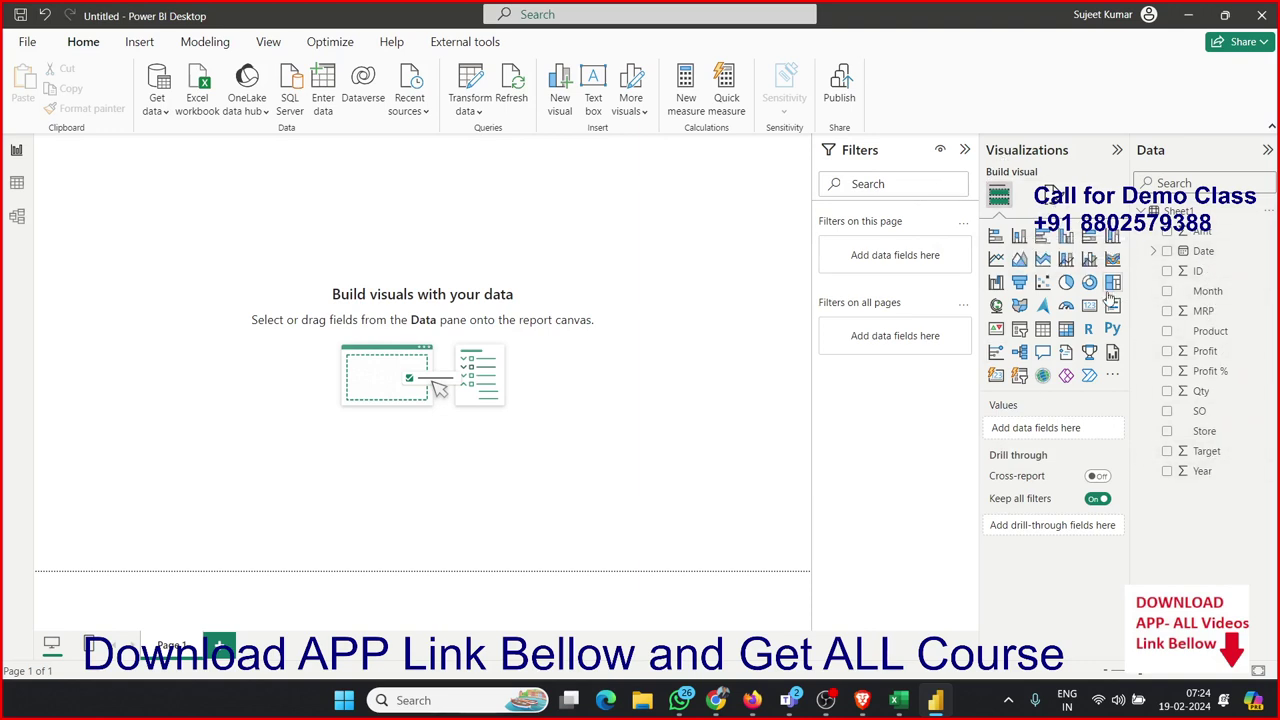
mouse_move(1200, 251)
left_mouse_down()
mouse_move(214, 330)
mouse_move(714, 400)
left_mouse_up()
Step: Insert an empty Table visual, enlarge it and nudge it down and right
left_click(1042, 329)
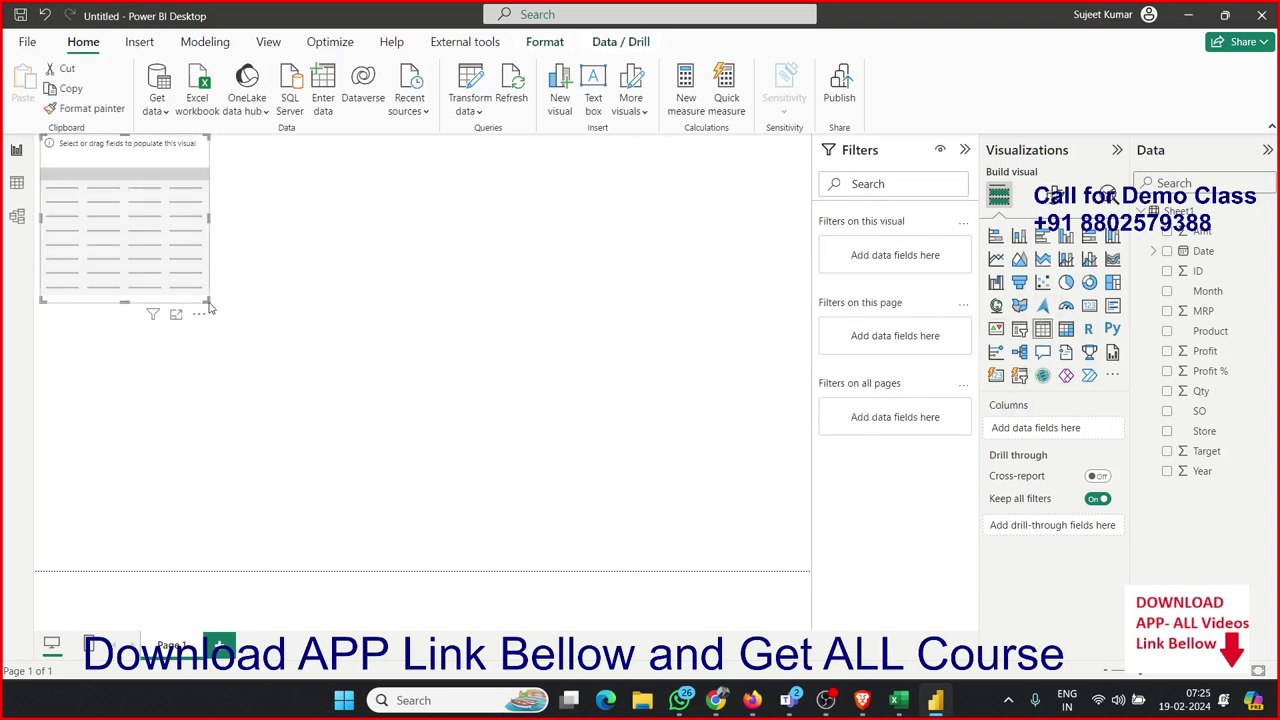
mouse_move(208, 300)
left_mouse_down()
mouse_move(505, 454)
mouse_move(396, 522)
left_mouse_up()
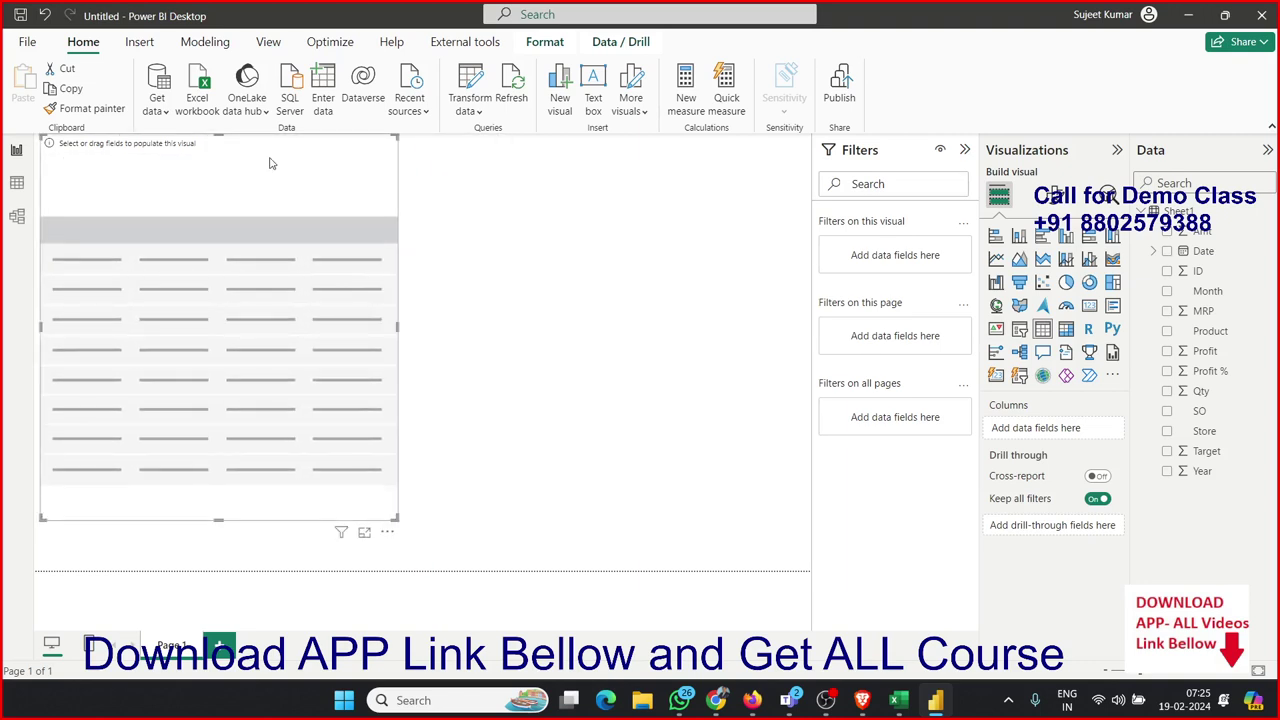
mouse_move(267, 165)
left_mouse_down()
mouse_move(345, 188)
mouse_move(281, 177)
left_mouse_up()
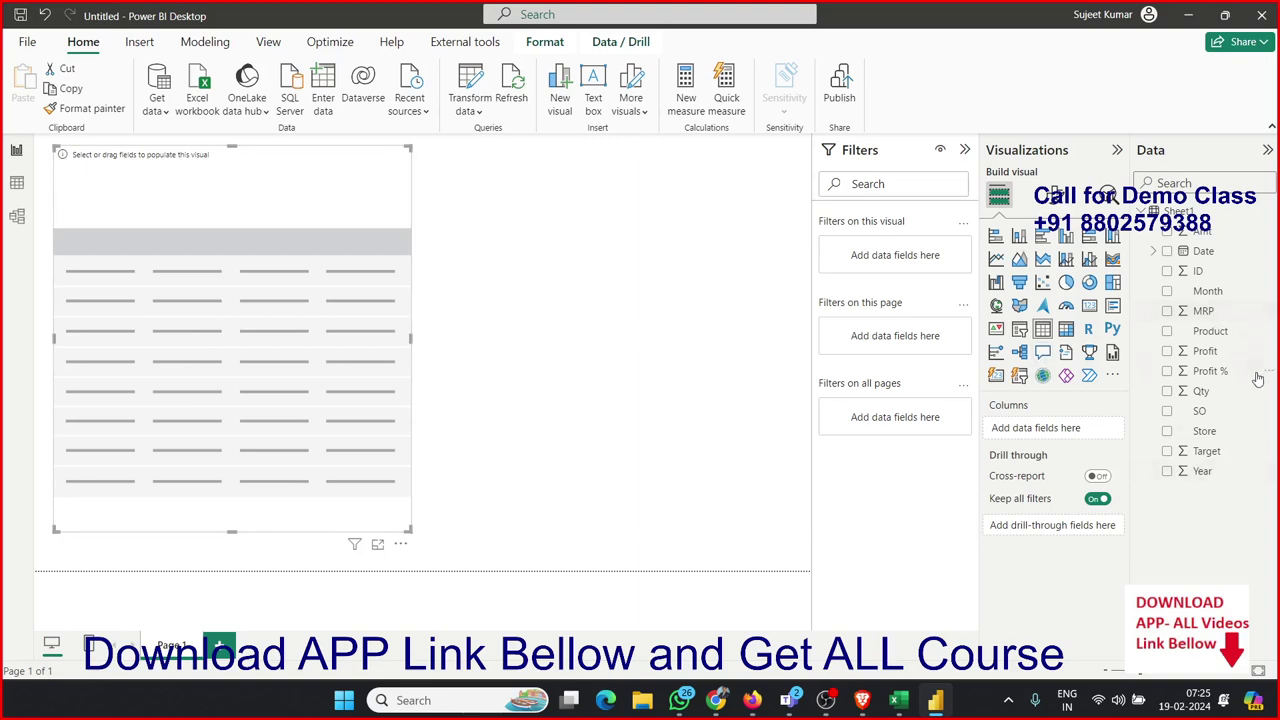
Step: Add Product, Qty and Amt to the table and shrink it to fit its data
left_click_drag(1234, 336, 303, 380)
left_click_drag(1200, 391, 305, 403)
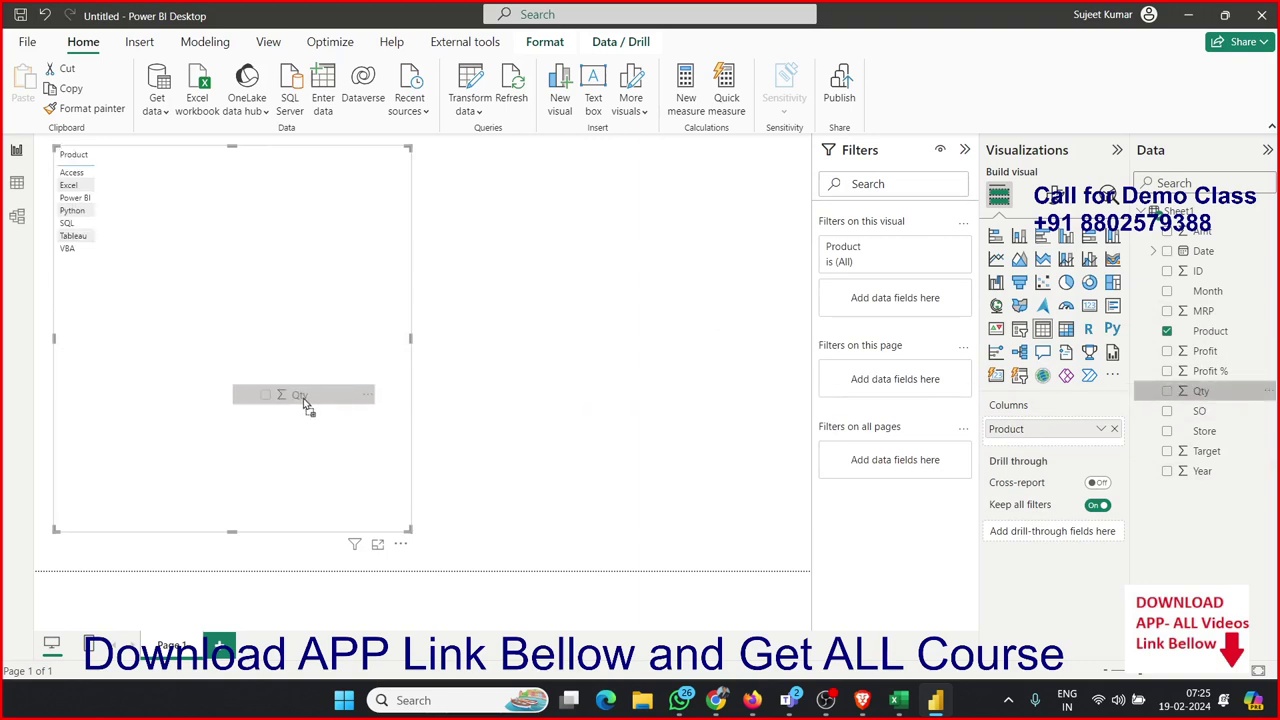
left_click_drag(305, 403, 305, 402)
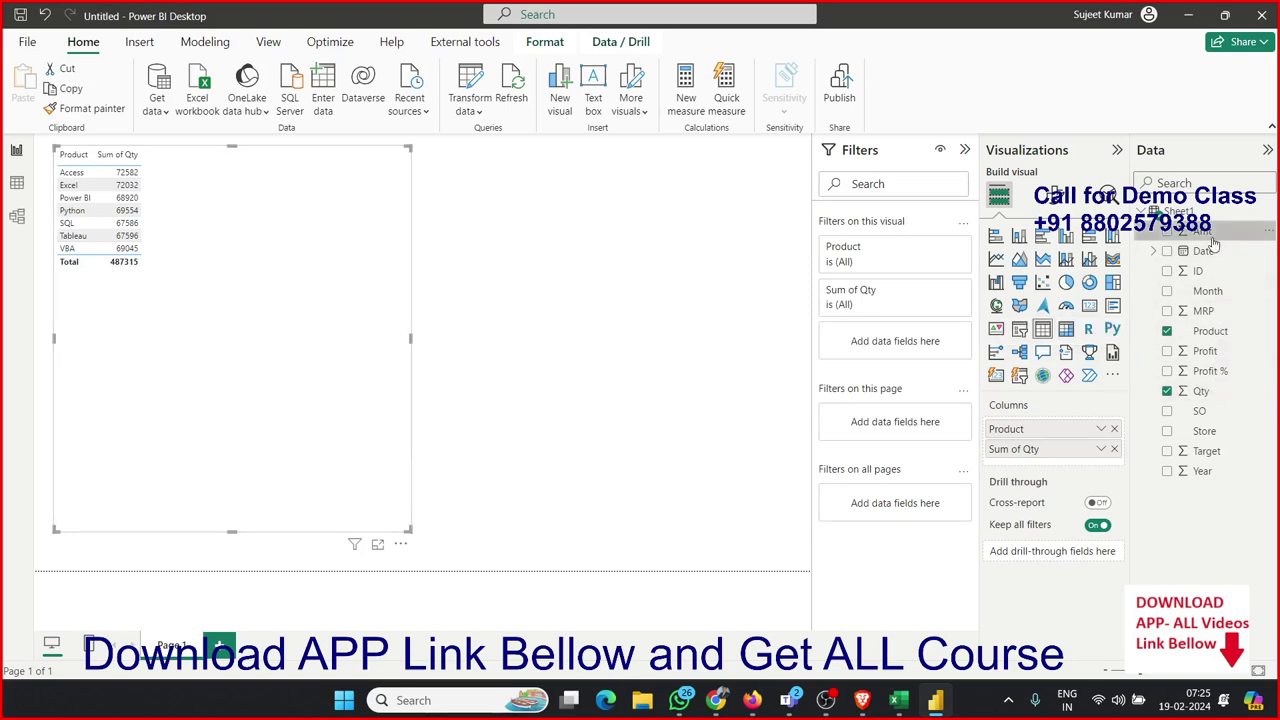
left_click_drag(1212, 244, 294, 289)
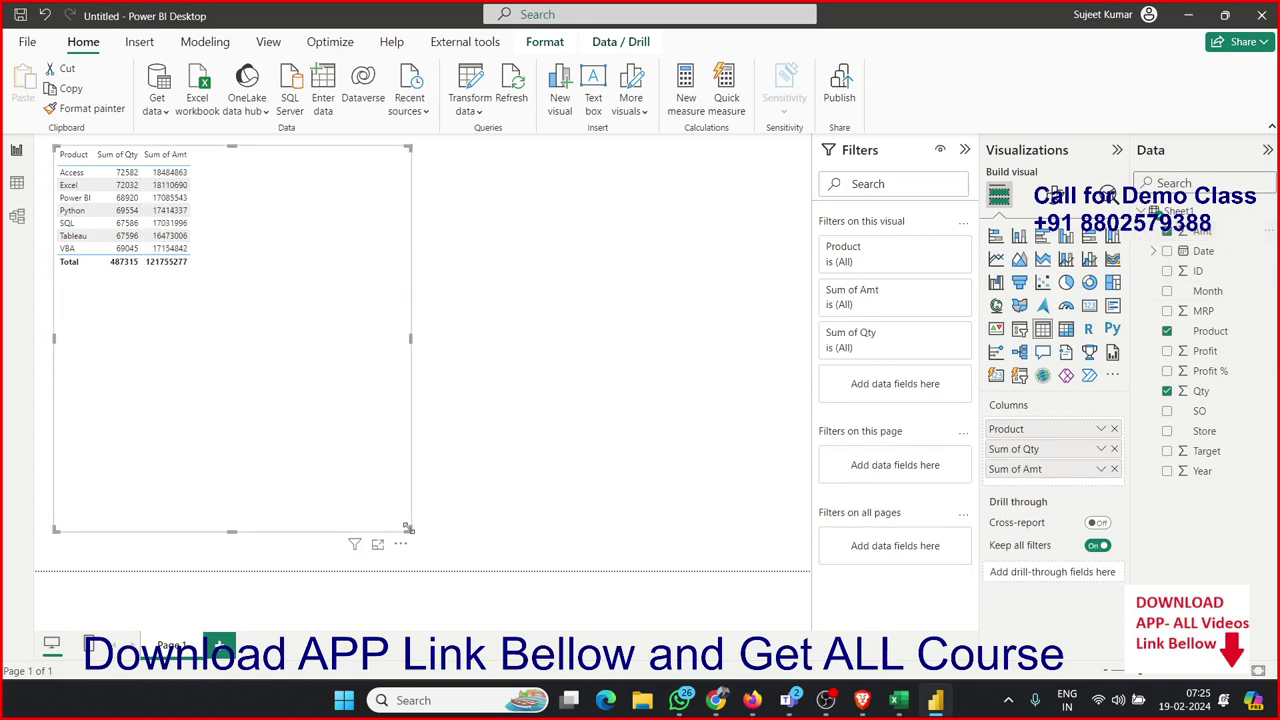
mouse_move(406, 527)
left_mouse_down()
mouse_move(321, 348)
mouse_move(195, 278)
left_mouse_up()
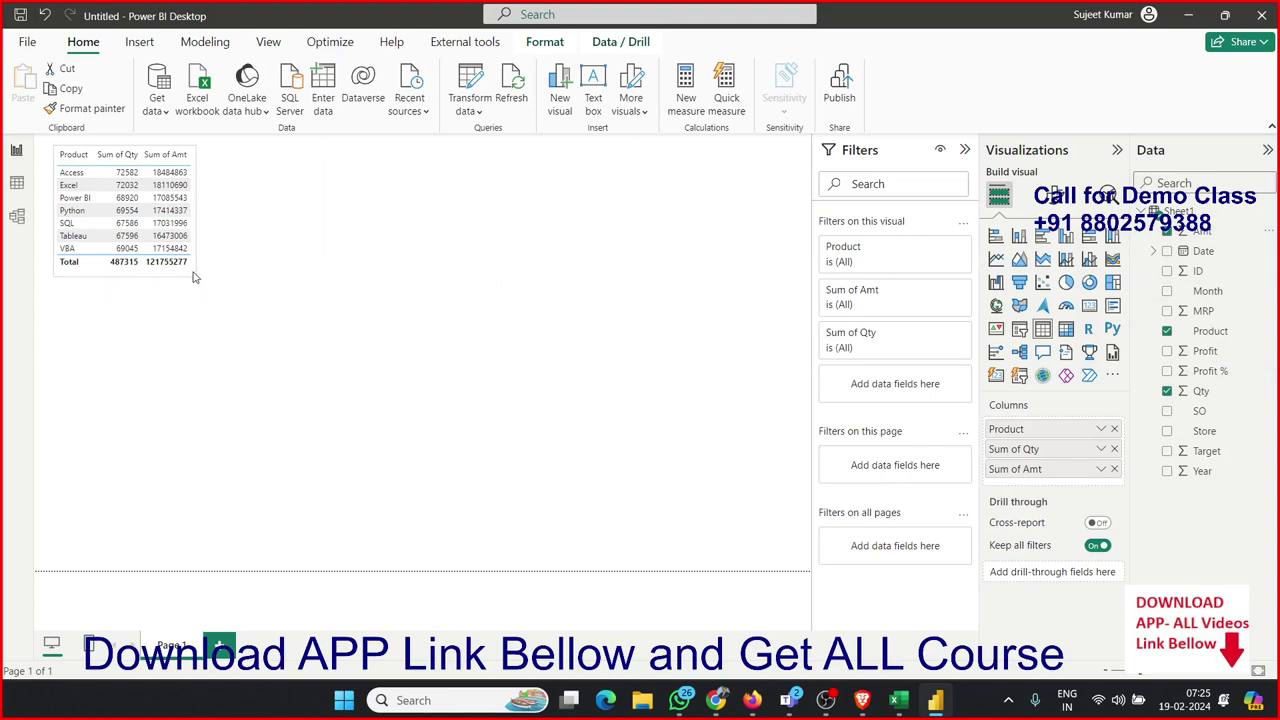
mouse_move(195, 278)
left_mouse_down()
mouse_move(207, 281)
mouse_move(196, 279)
left_mouse_up()
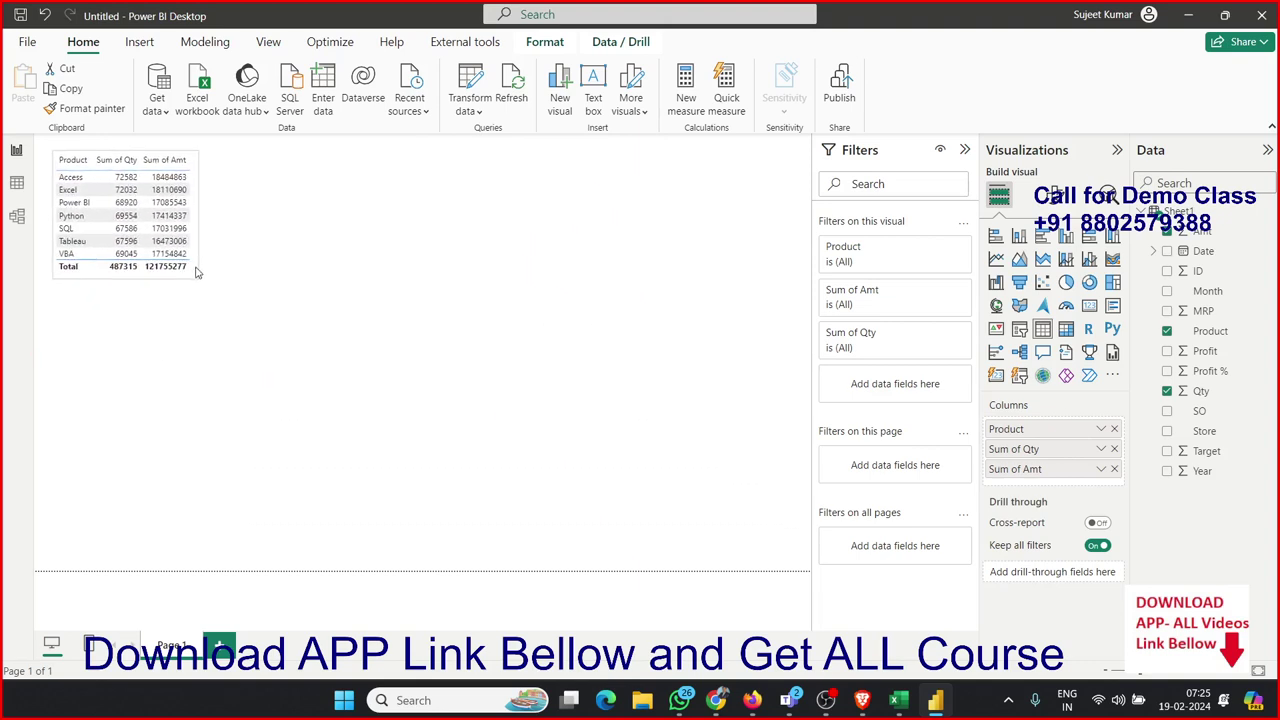
Step: Move the Product/Qty/Amt table slightly lower on the page
left_click(270, 324)
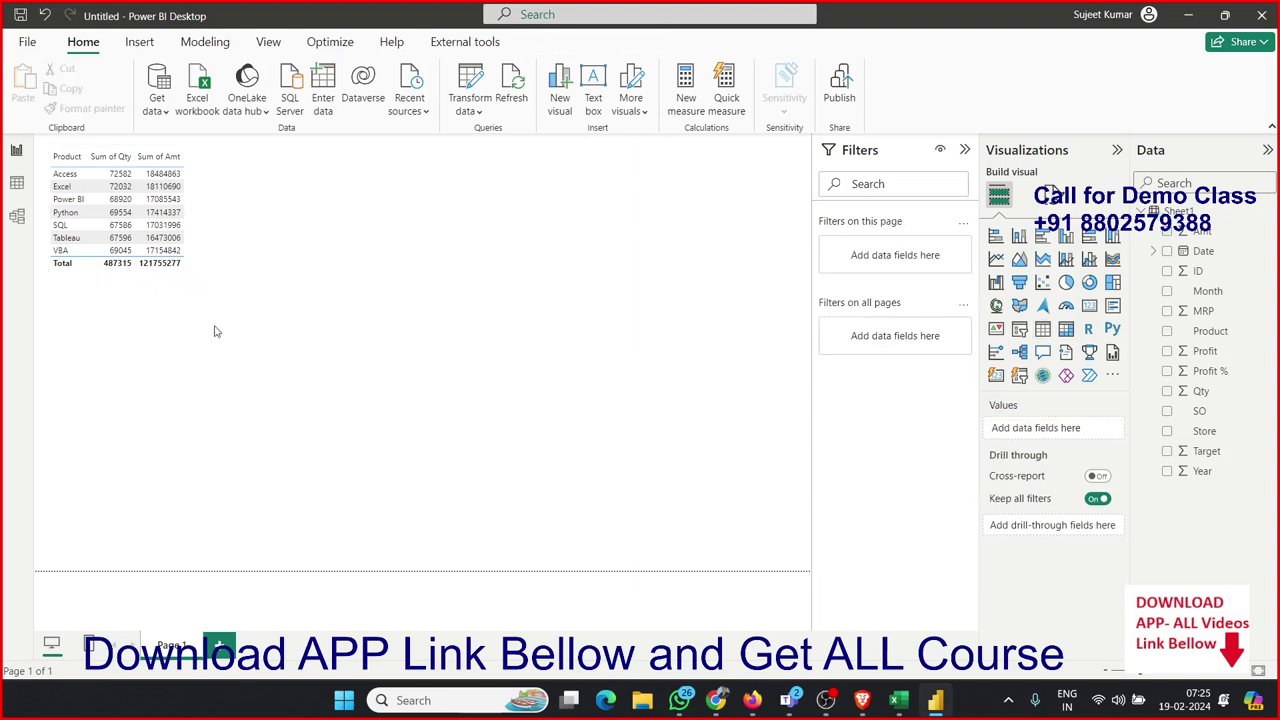
left_click(181, 271)
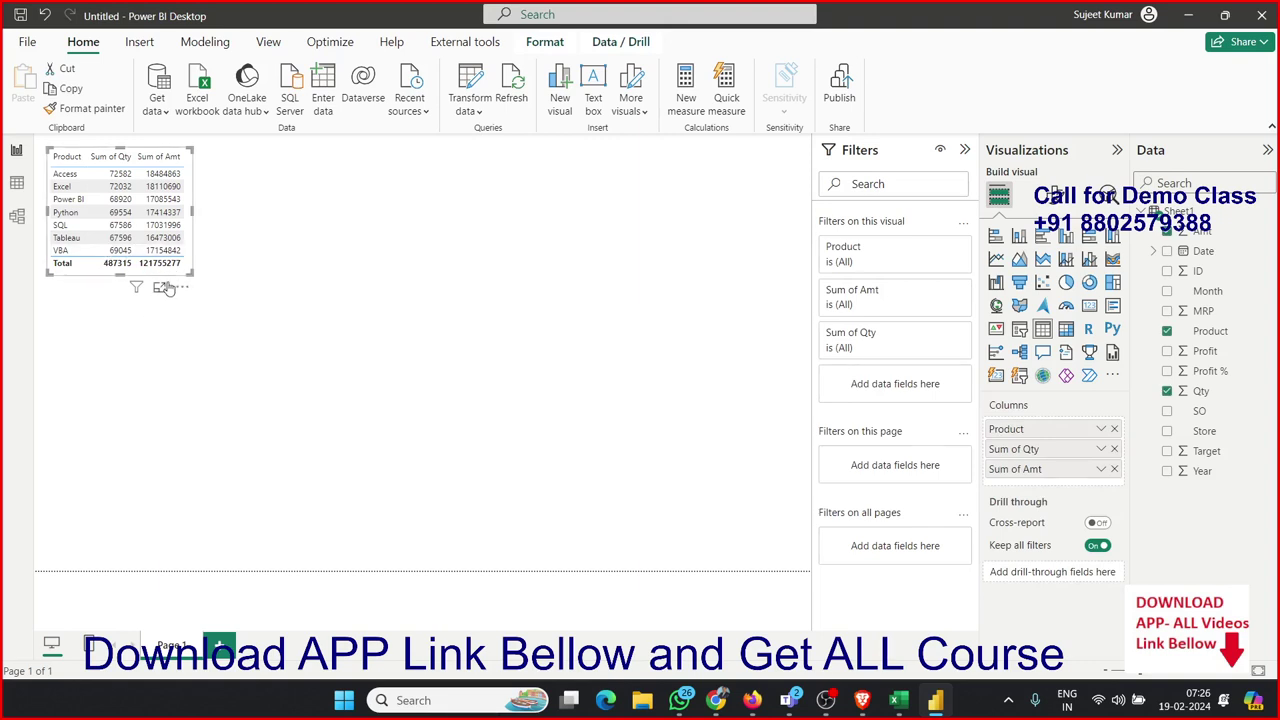
left_click_drag(172, 282, 172, 327)
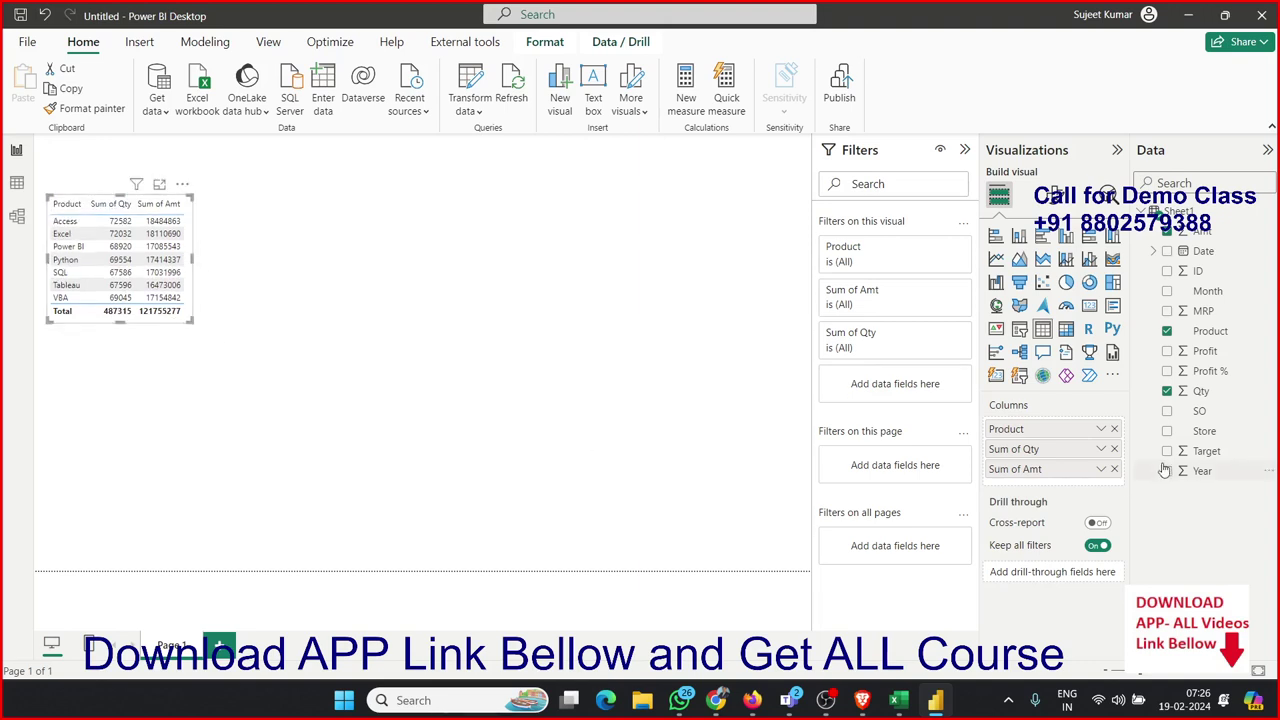
Step: Limit the table to Year 2023 with basic filtering, then remove the Year filter
mouse_move(1215, 483)
left_mouse_down()
mouse_move(897, 430)
mouse_move(897, 401)
mouse_move(930, 437)
mouse_move(910, 396)
left_mouse_up()
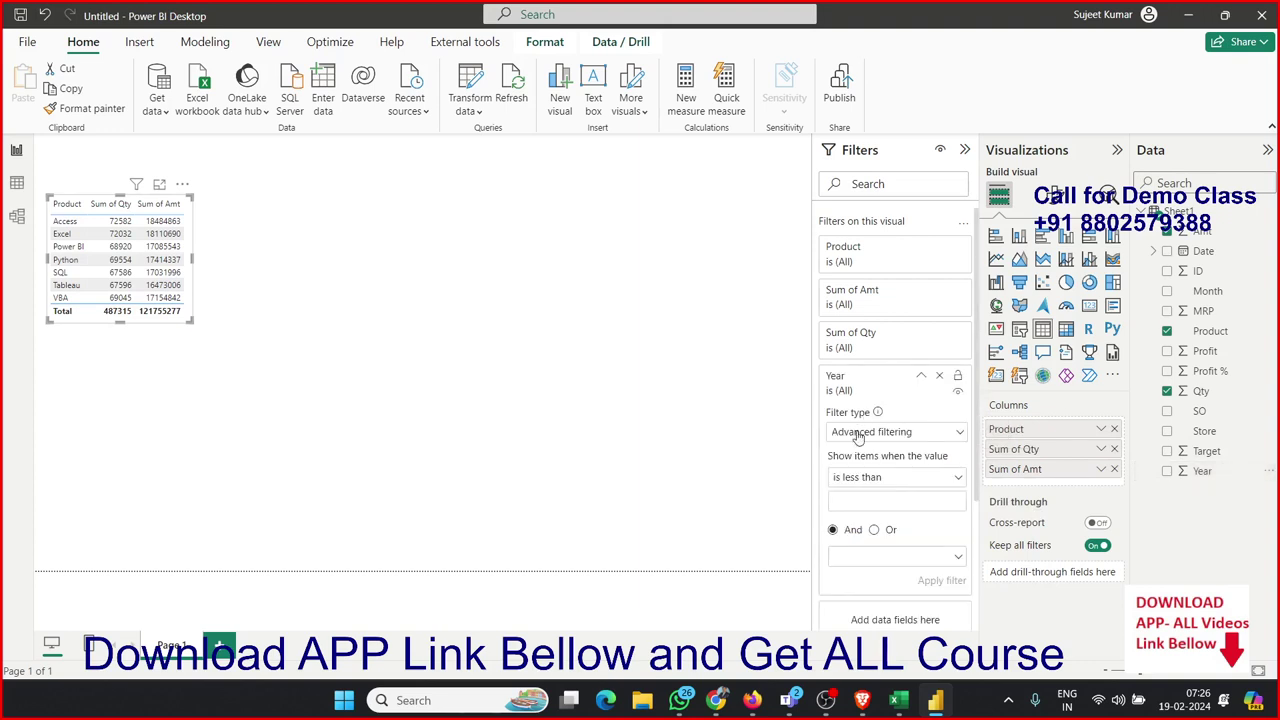
left_click(858, 435)
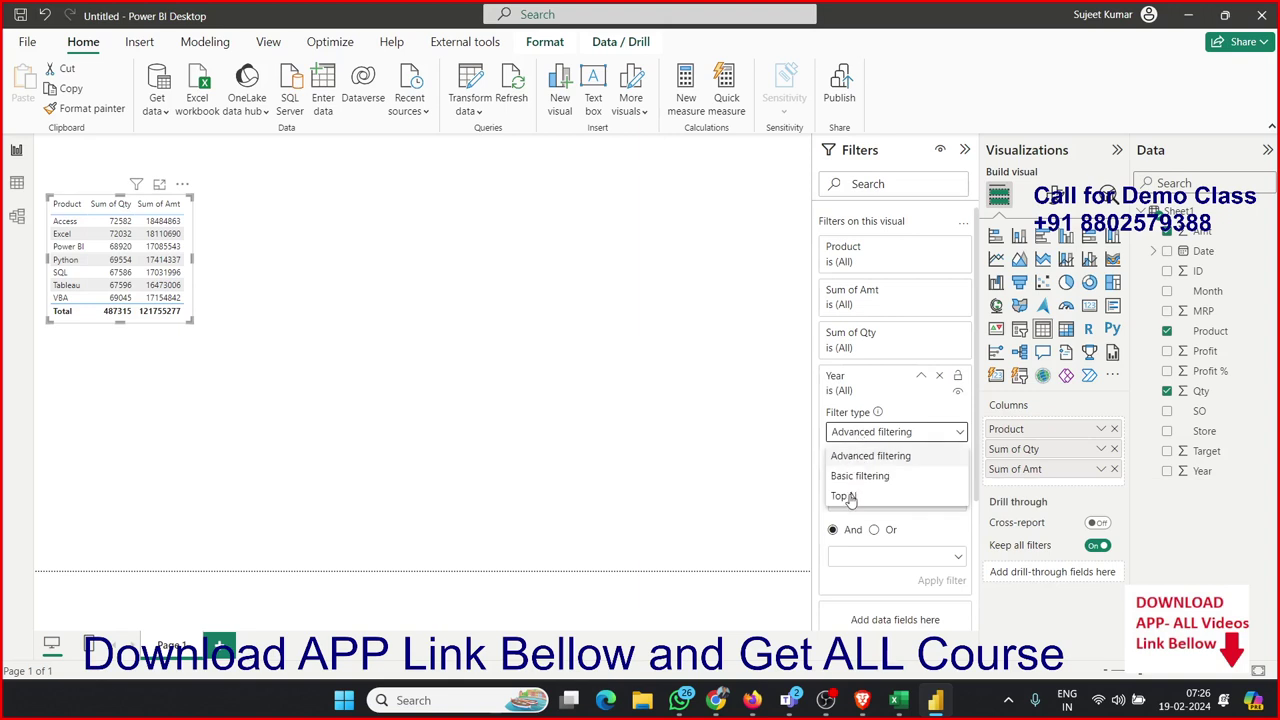
left_click(857, 476)
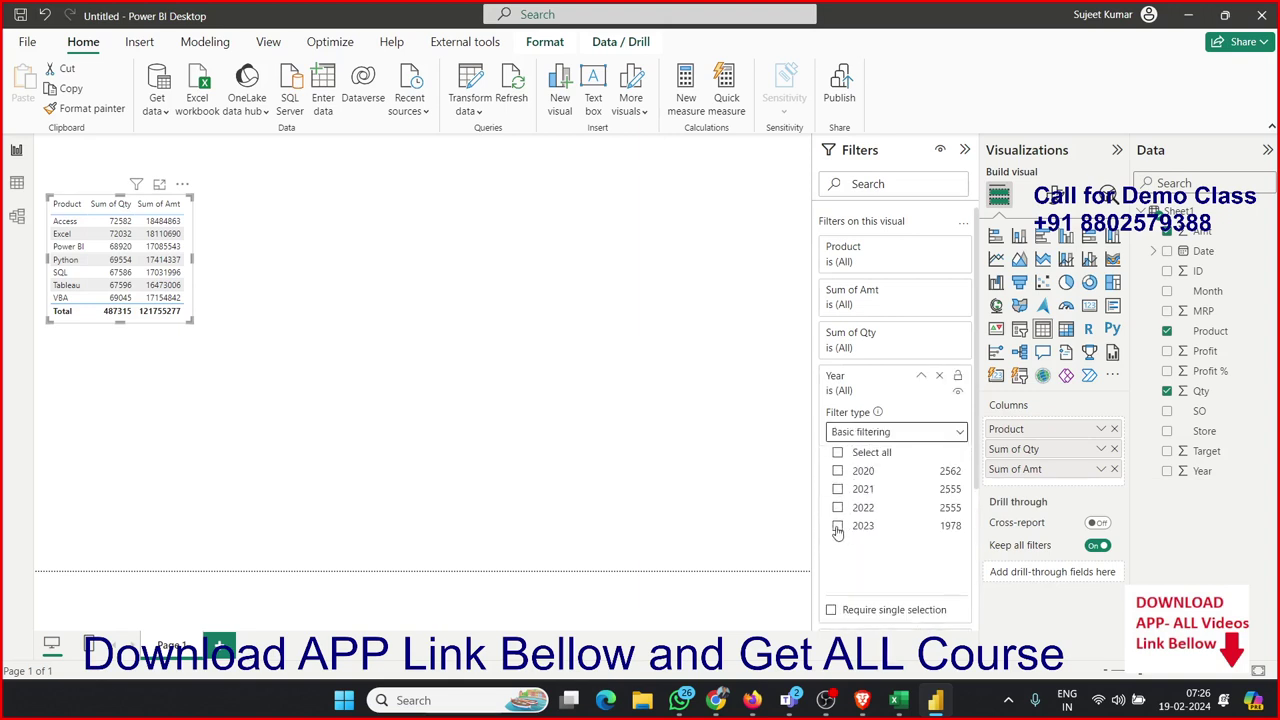
left_click(838, 527)
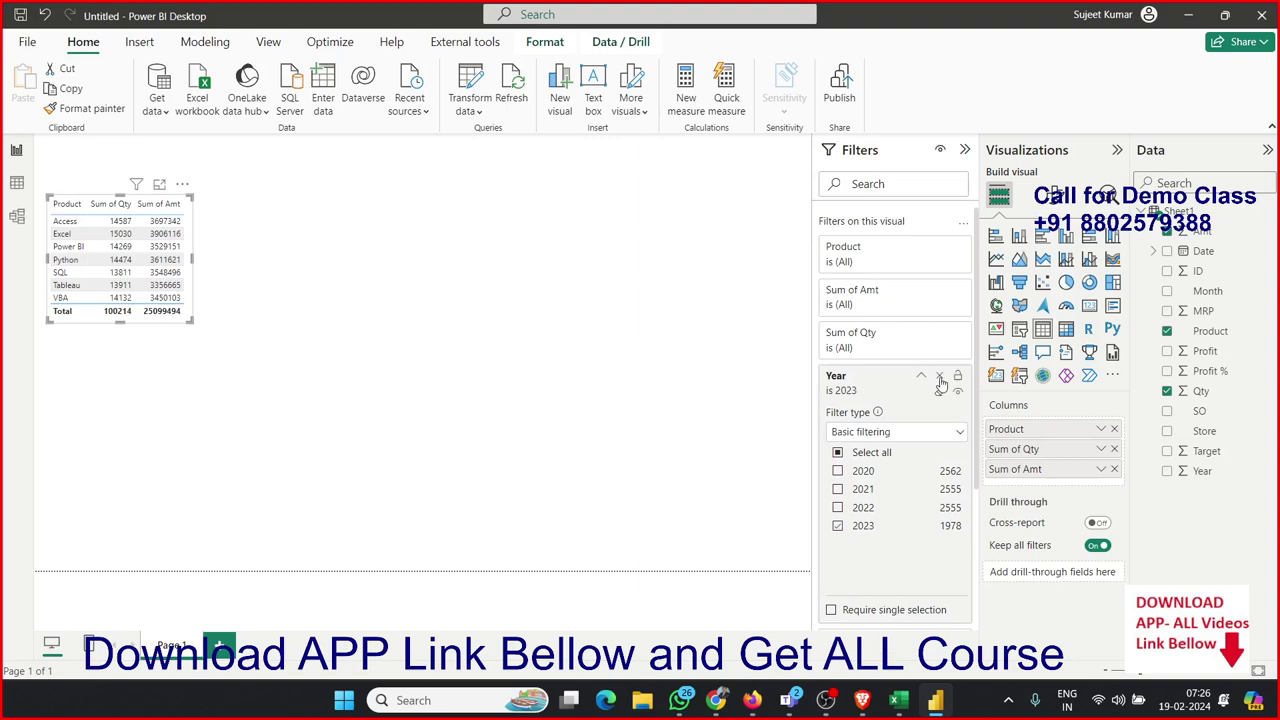
left_click(940, 380)
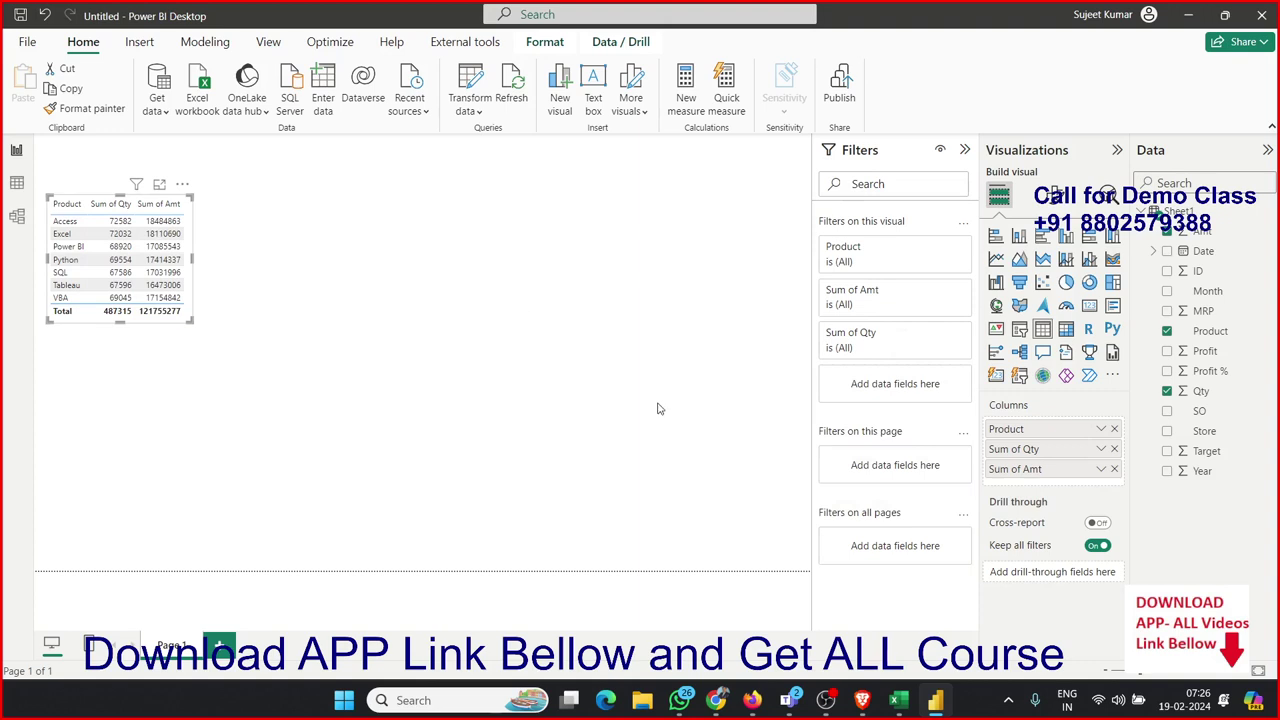
Step: Add a new slicer beside the table and put the Year field in it
left_click(560, 390)
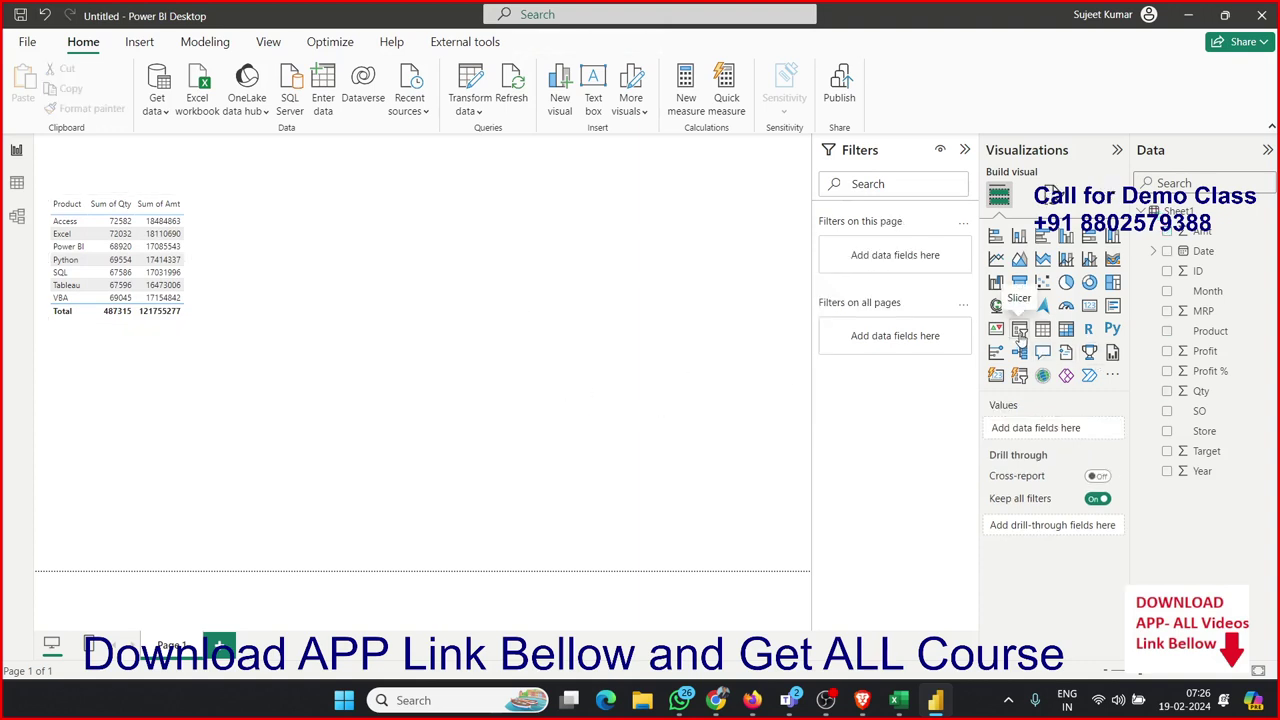
left_click(1019, 338)
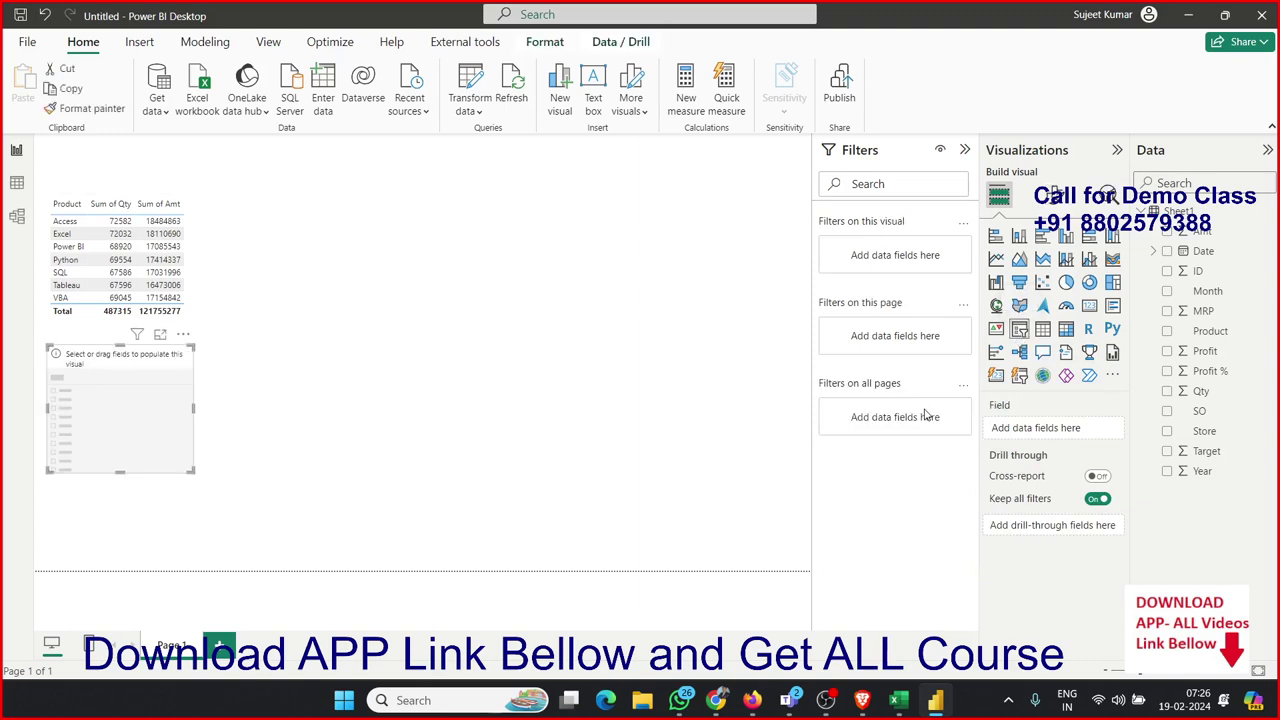
mouse_move(145, 407)
left_mouse_down()
mouse_move(343, 227)
mouse_move(323, 211)
left_mouse_up()
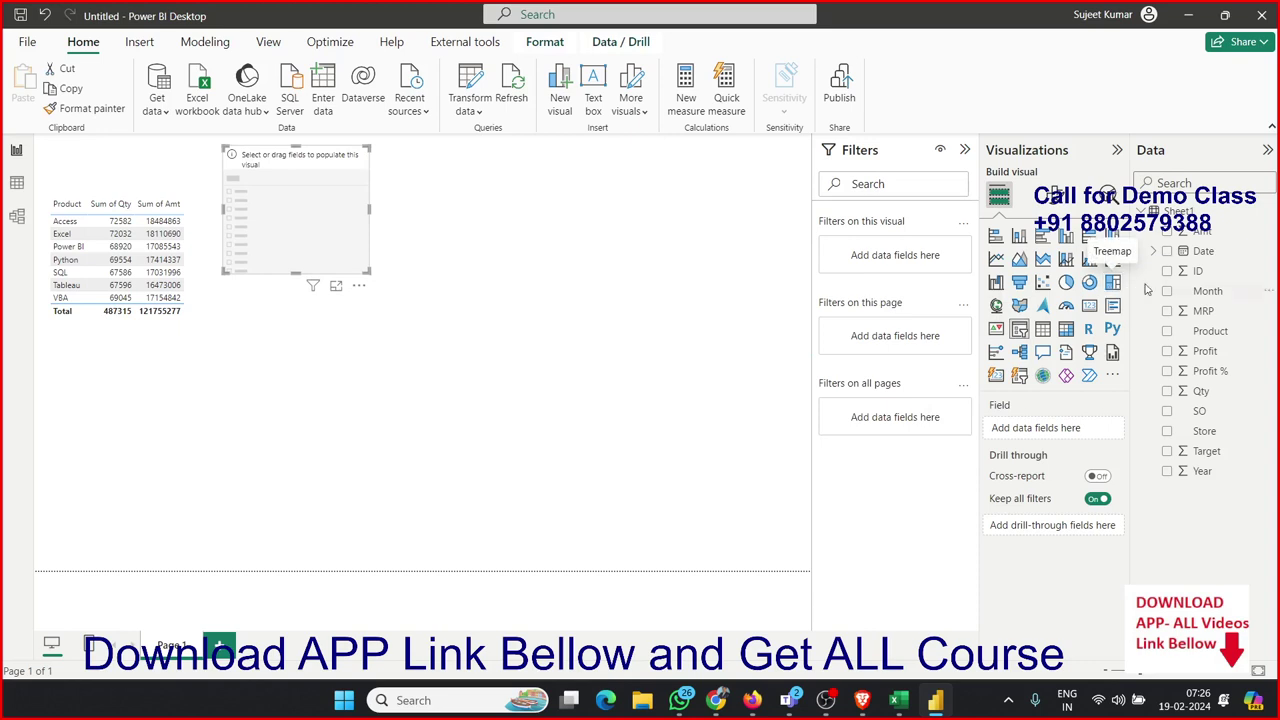
left_click_drag(1212, 476, 347, 232)
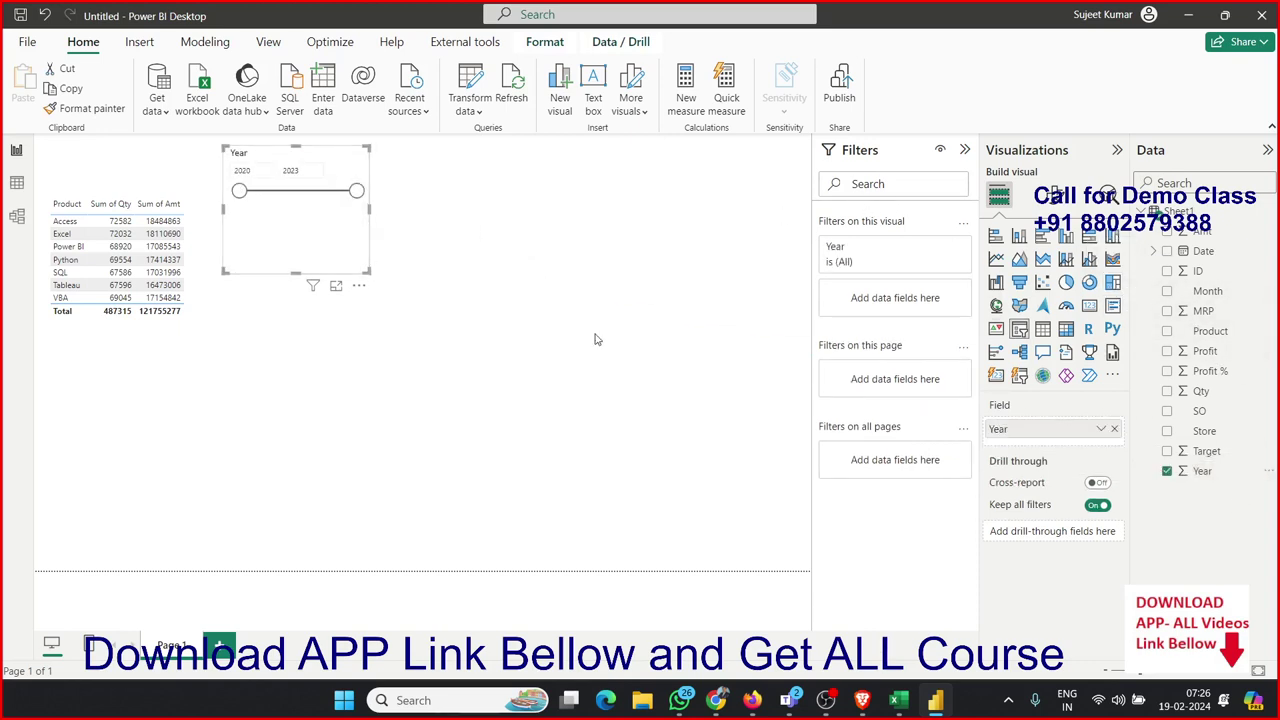
Step: Make the Year slicer Tile style, showing 2020–2023 in one row above the table
left_click(183, 316)
left_click(266, 256)
left_click(1060, 198)
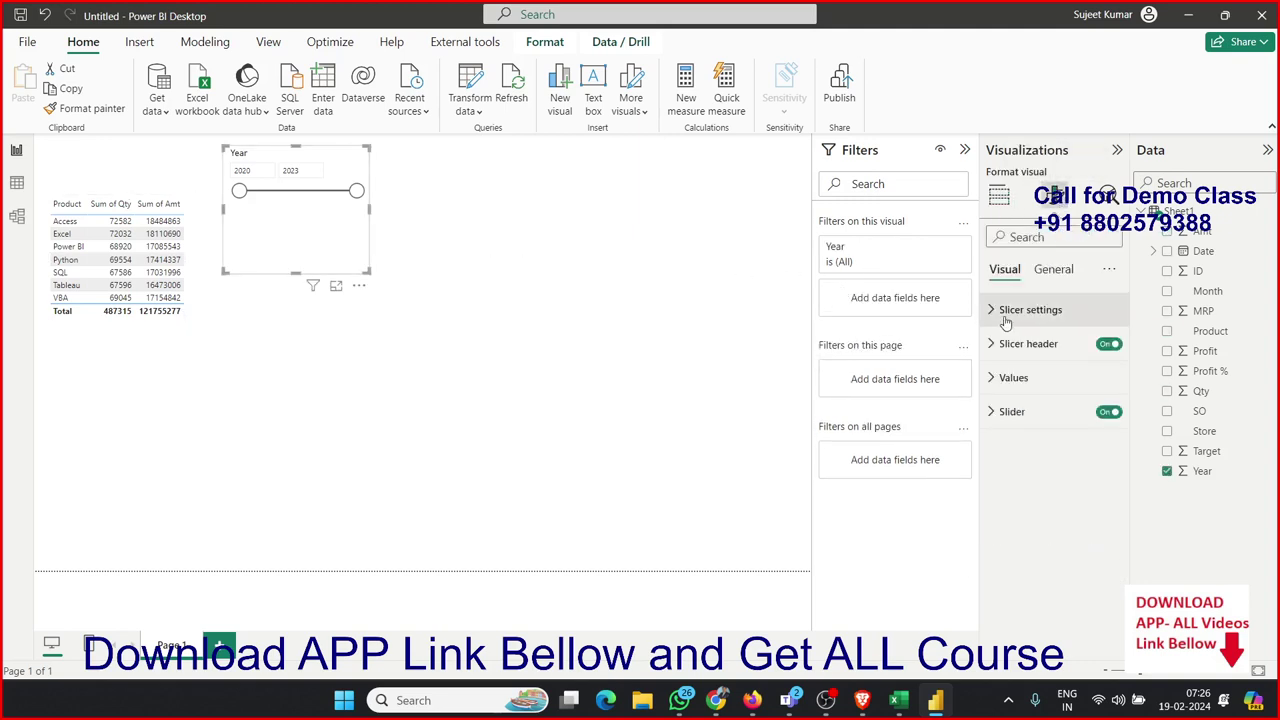
left_click(1020, 309)
left_click(1034, 395)
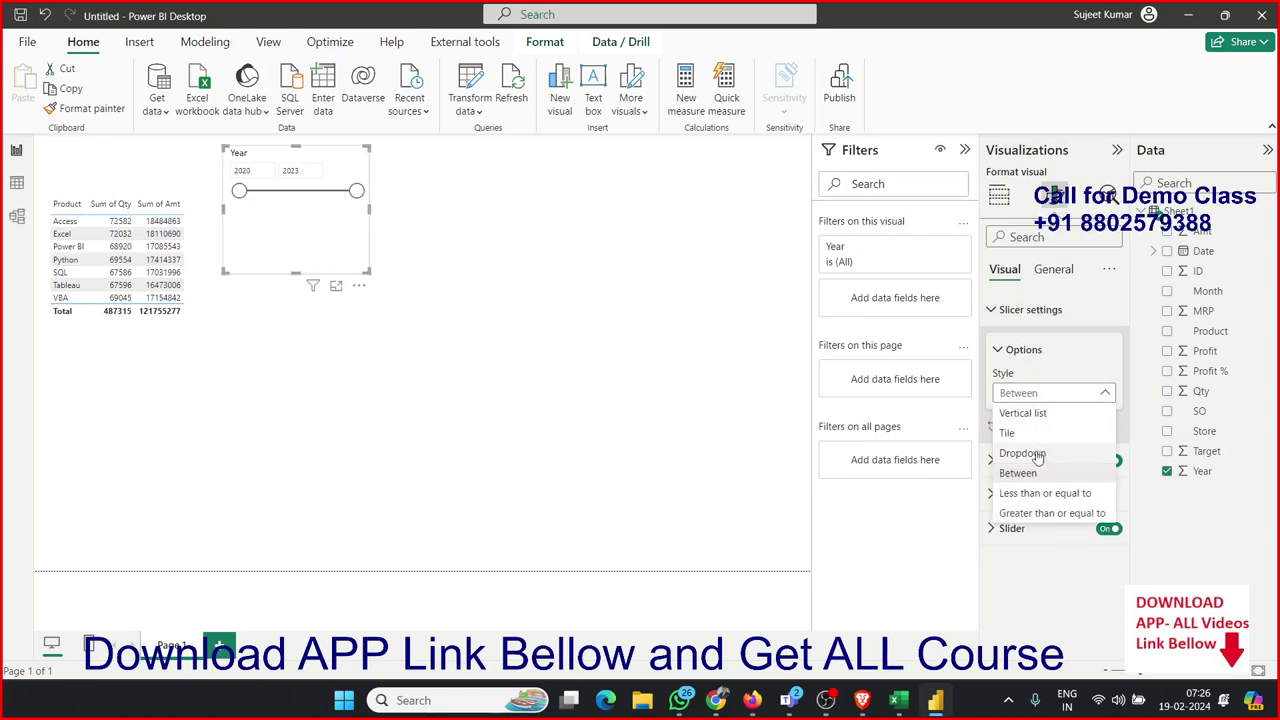
left_click(1018, 434)
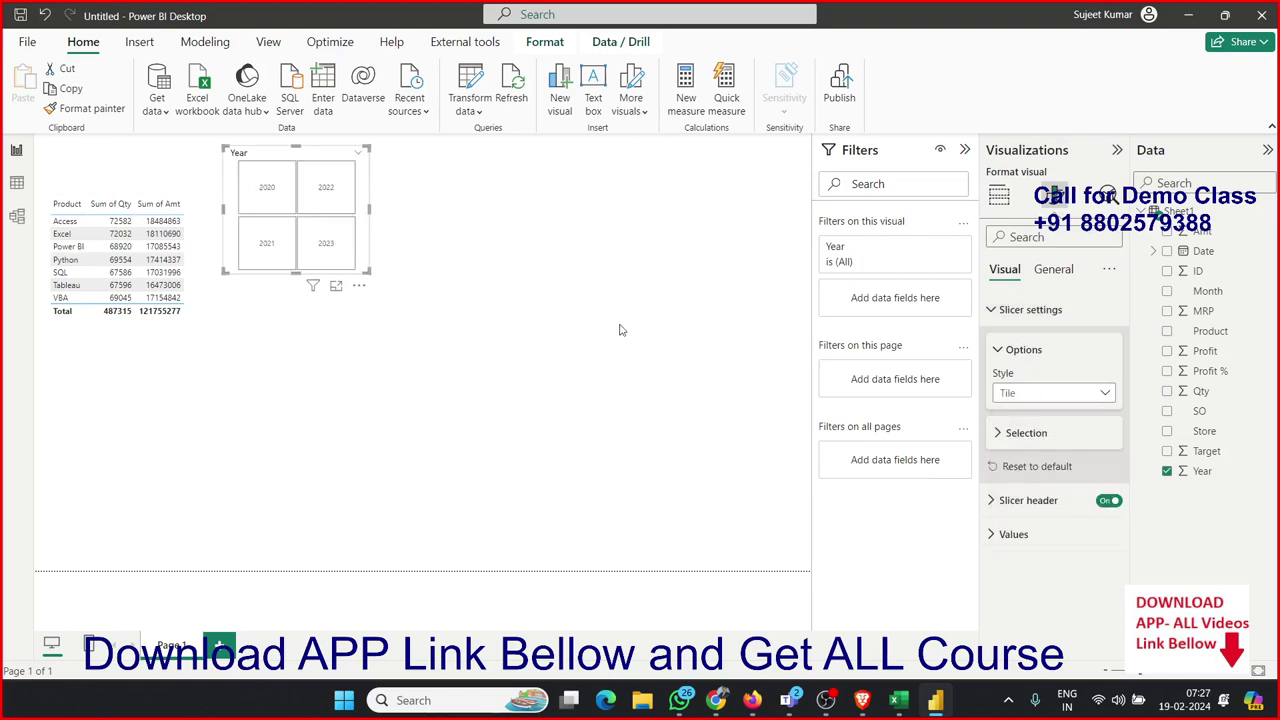
left_click_drag(366, 271, 465, 189)
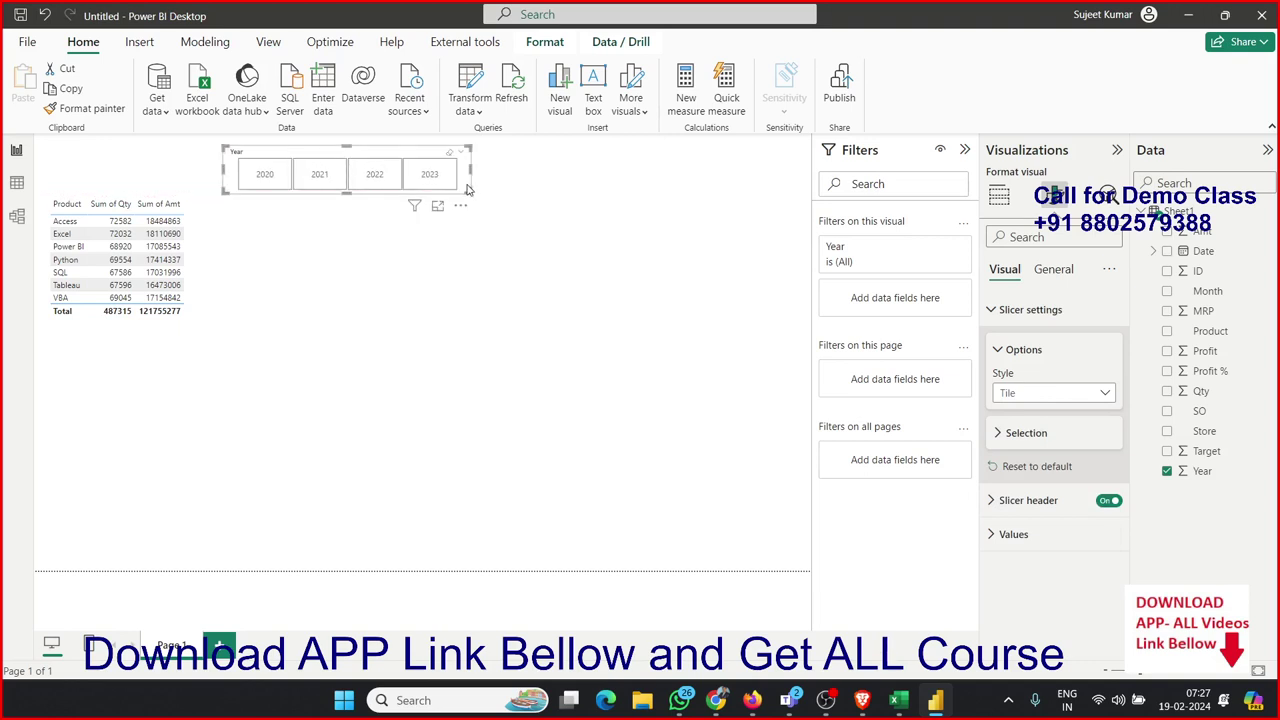
left_click_drag(465, 184, 291, 175)
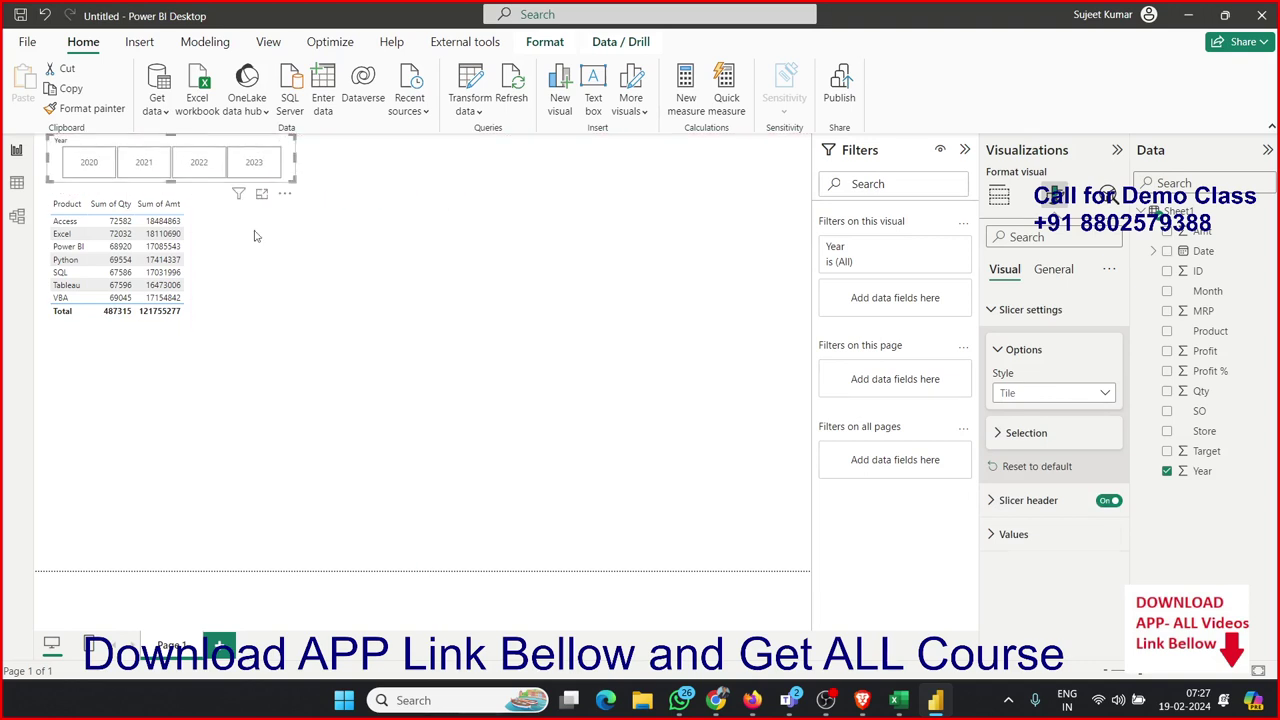
Step: Try each year tile from 2020 to 2023, then clear the selection to show all years
left_click(85, 175)
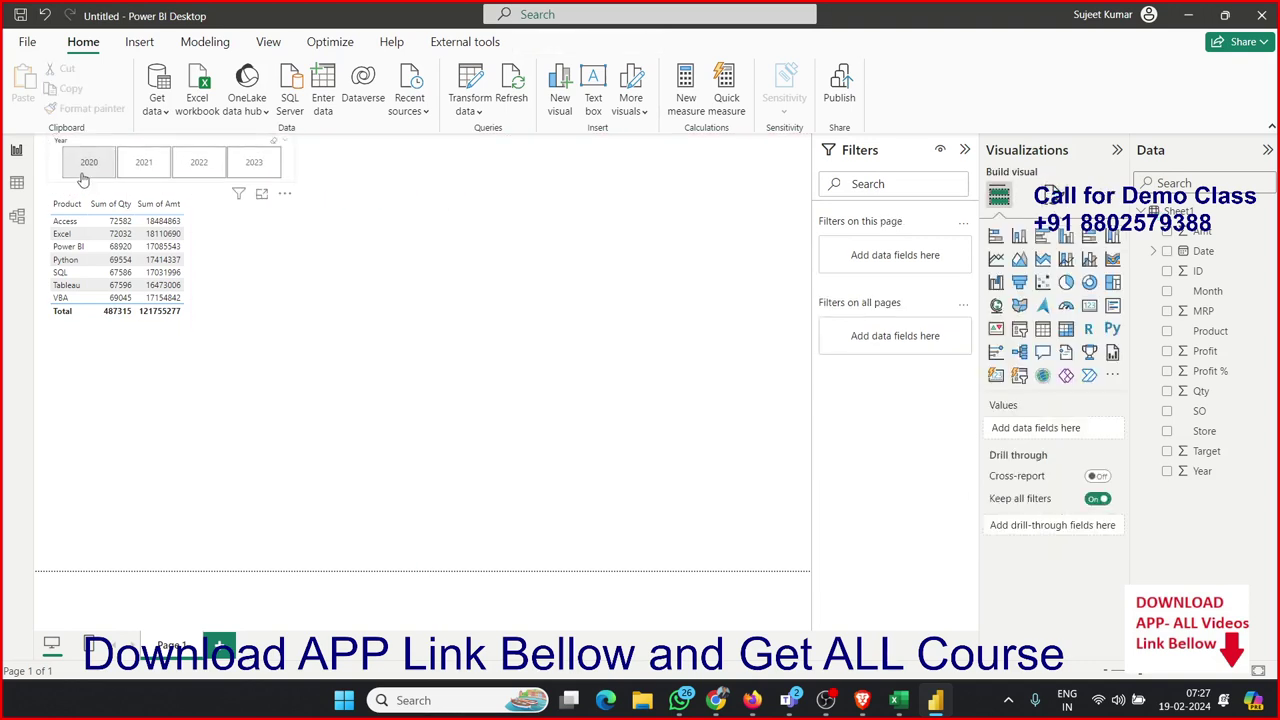
left_click(143, 172)
left_click(198, 172)
left_click(252, 172)
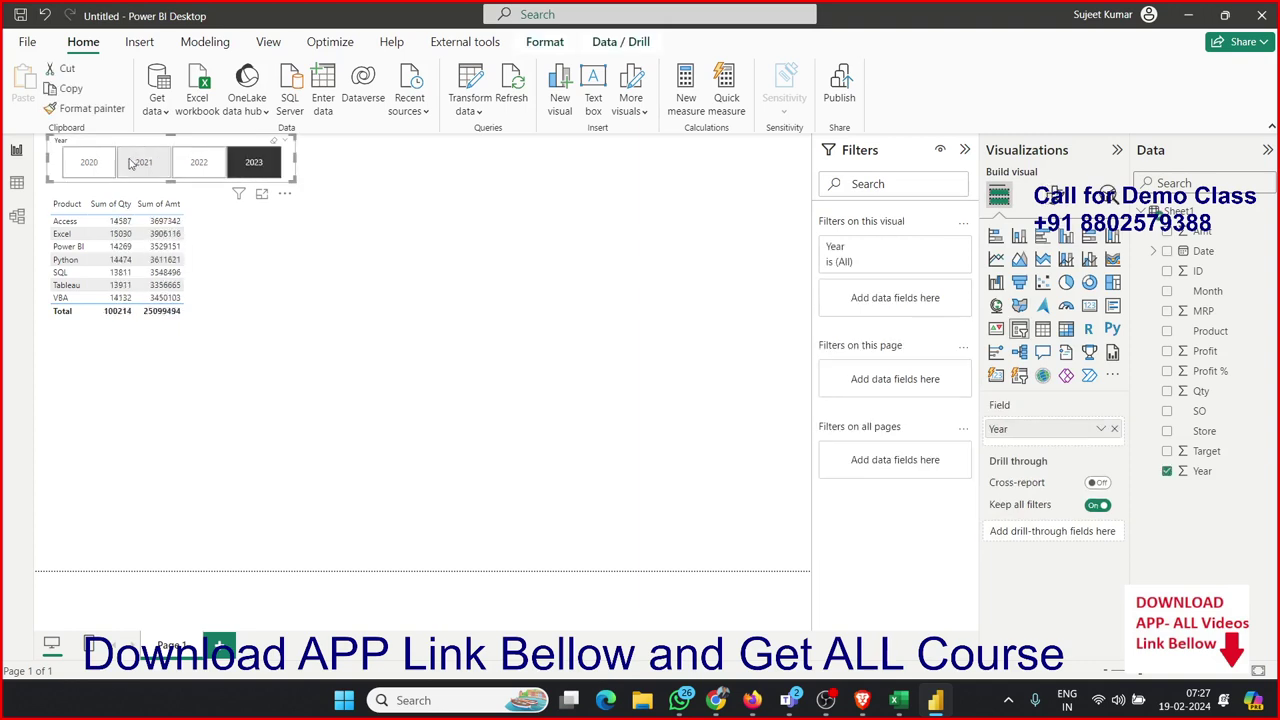
left_click(88, 165)
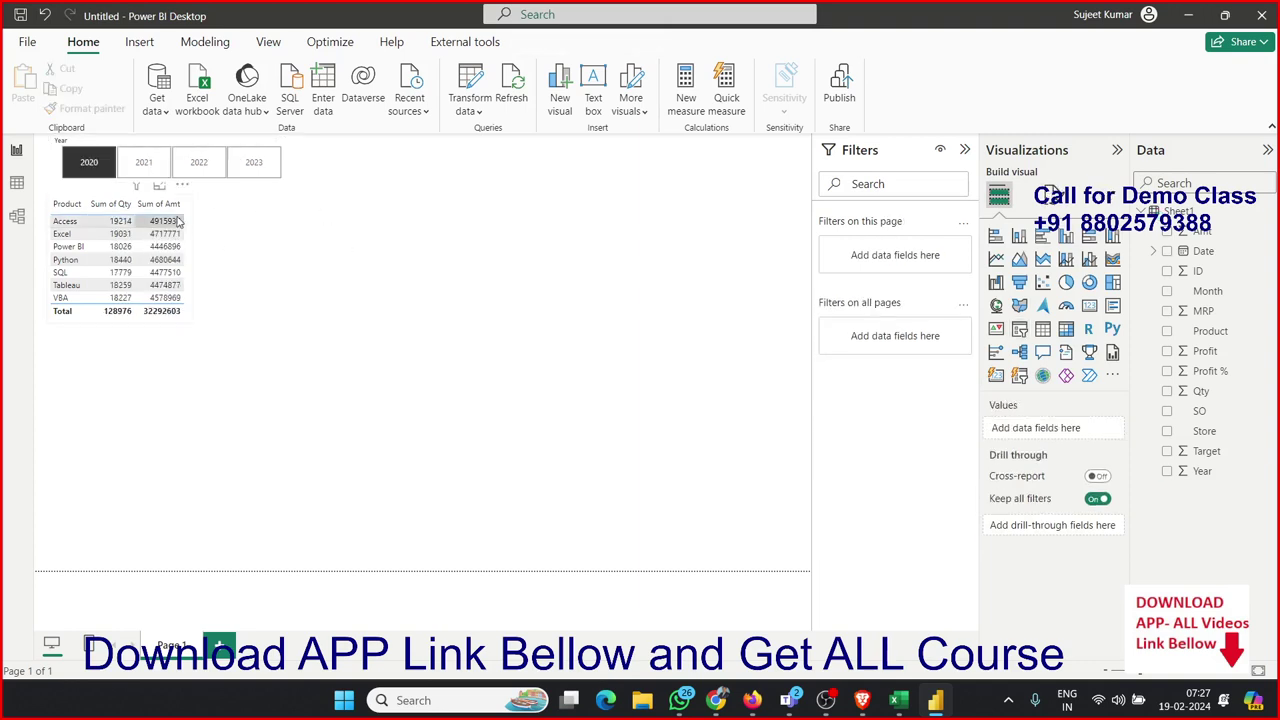
left_click(97, 175)
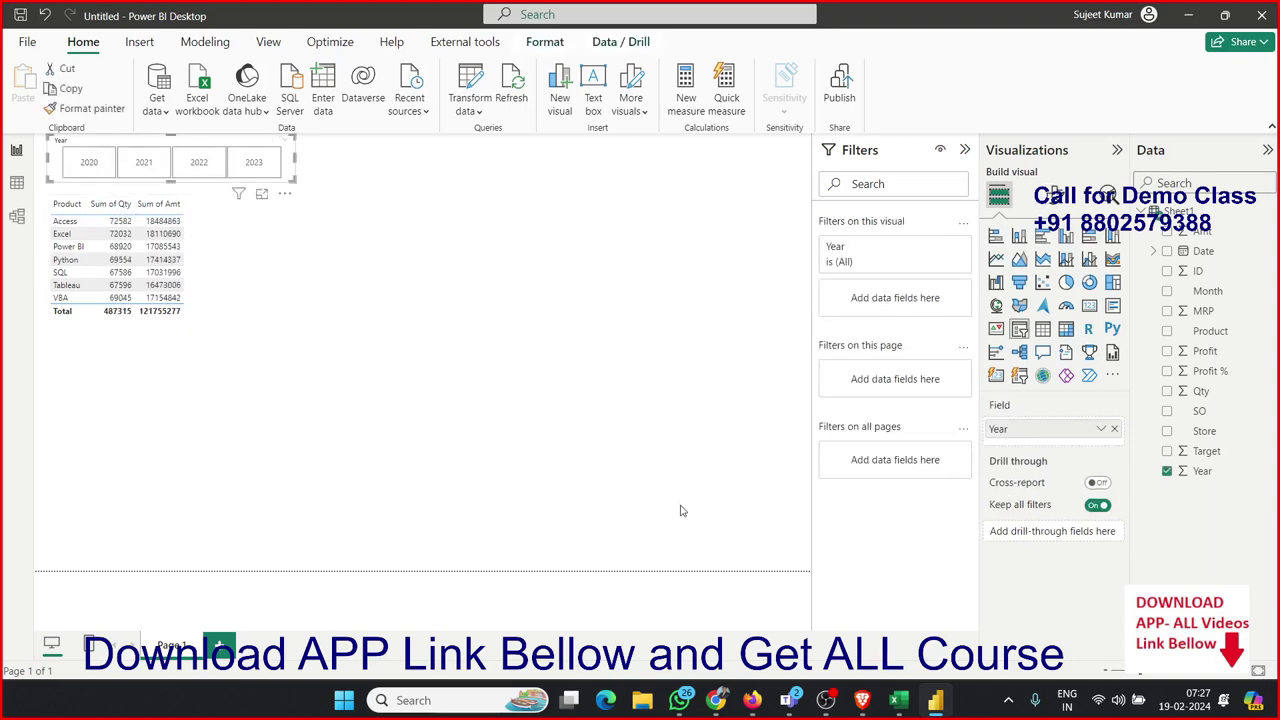
left_click_drag(681, 506, 90, 129)
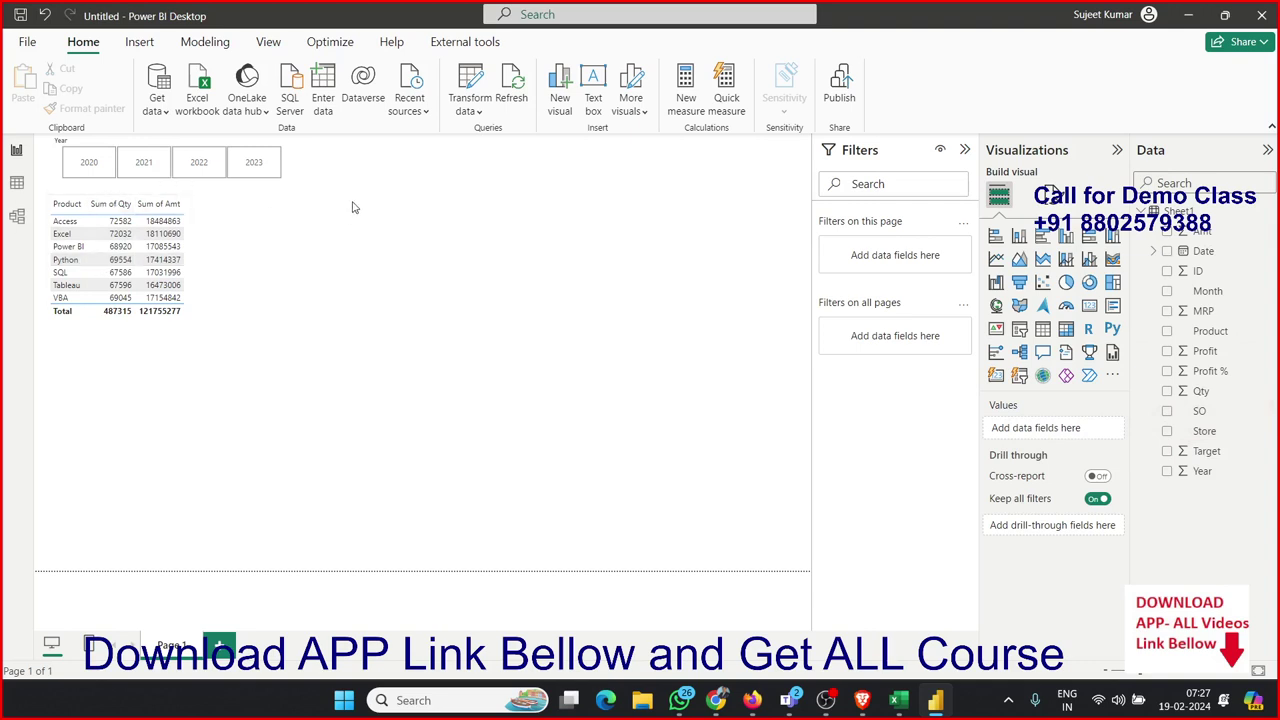
Step: Switch to Table view to see Sheet1's Date, Store, Qty, Amt, Product, Month and Year rows
left_click(22, 188)
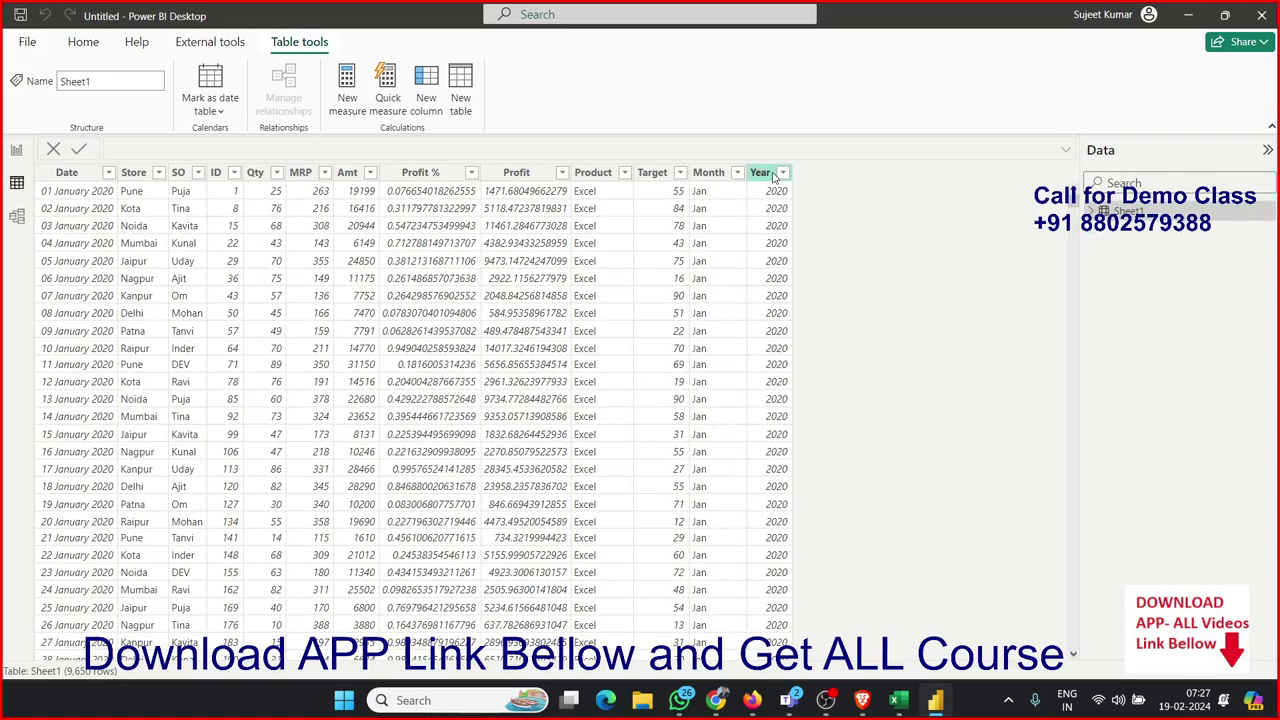
Step: Format the Profit % column as a percentage with 2 decimal places
left_click(762, 172)
left_click(708, 172)
left_click(652, 172)
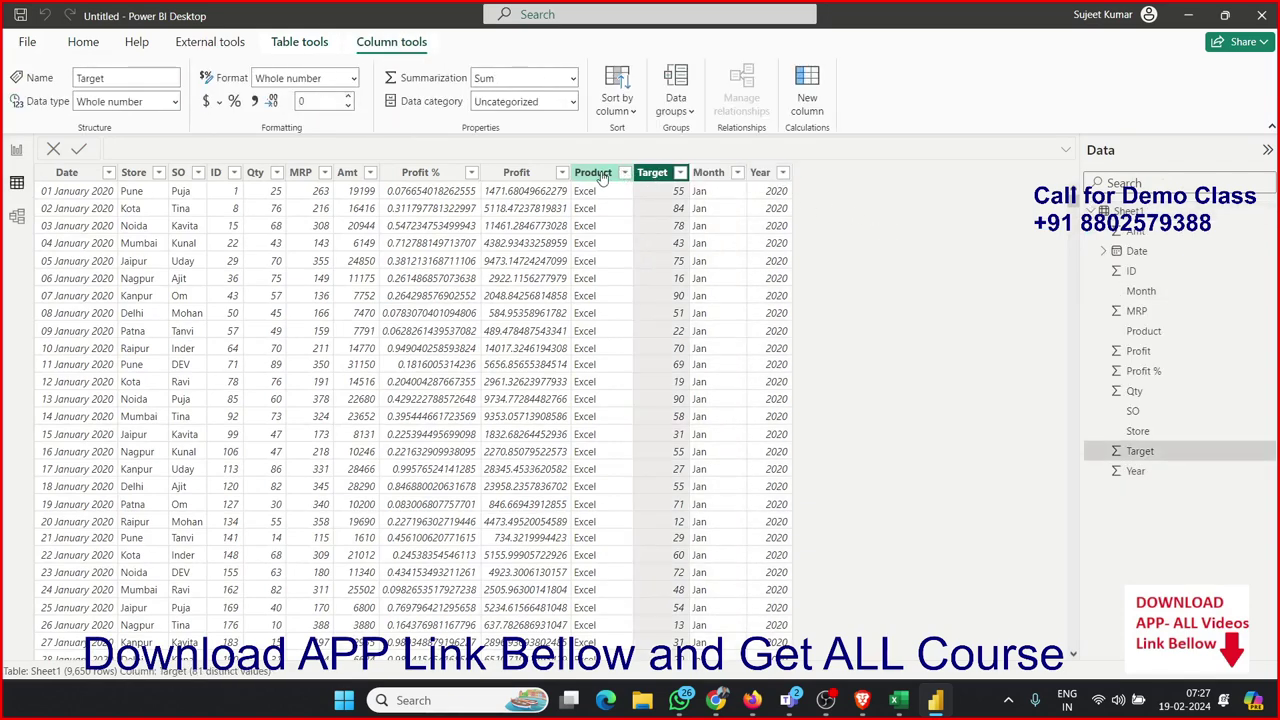
left_click(600, 174)
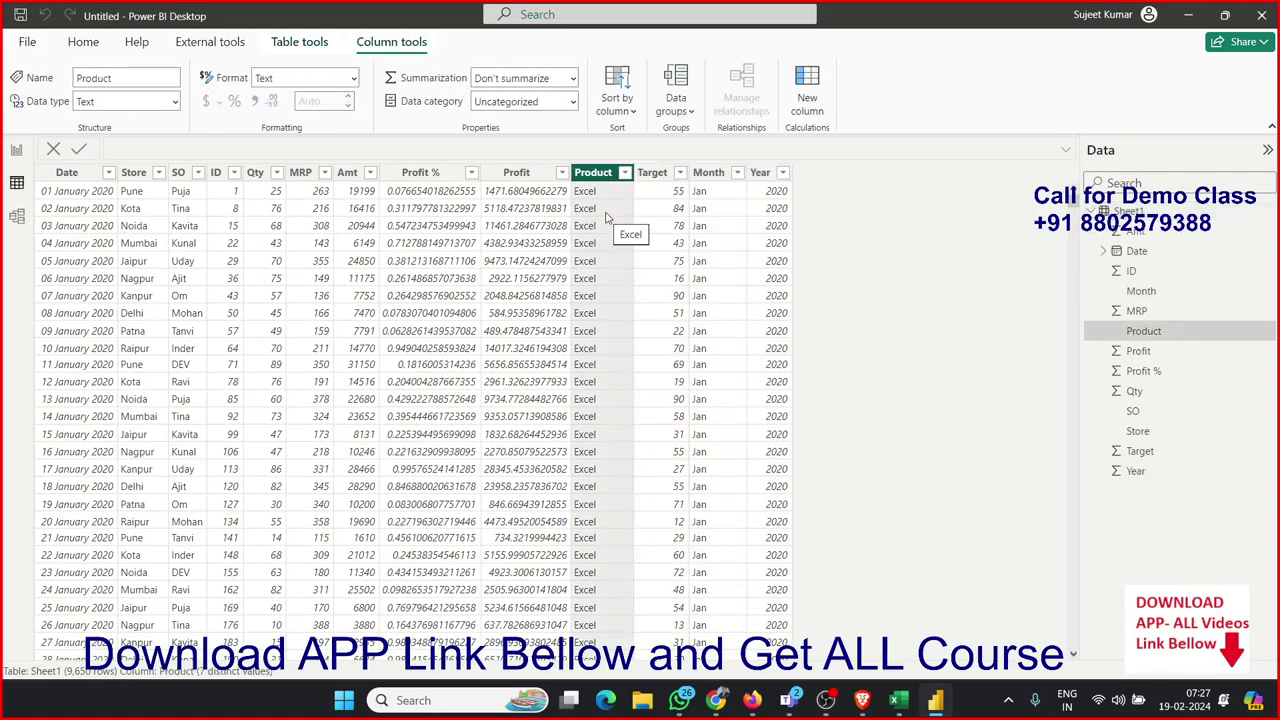
left_click(421, 172)
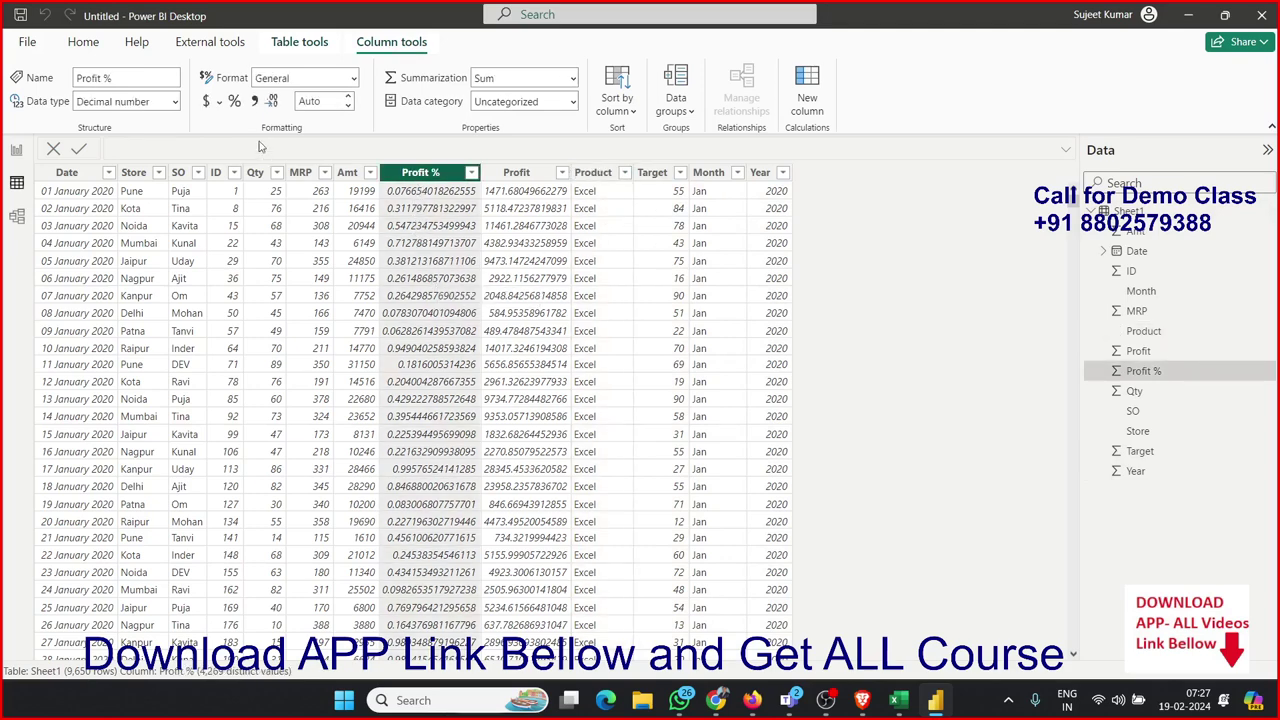
left_click(235, 102)
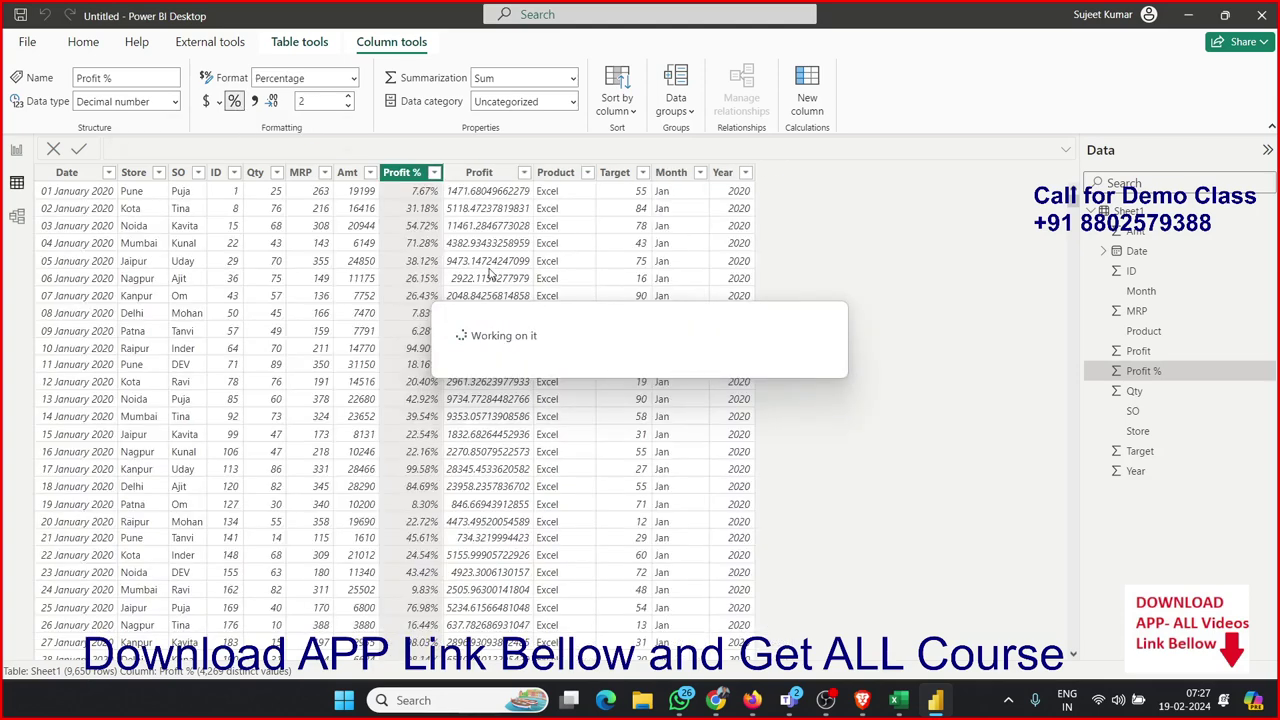
Step: Set the Profit column to display 0 decimal places
left_click(16, 150)
left_click_drag(382, 190, 560, 318)
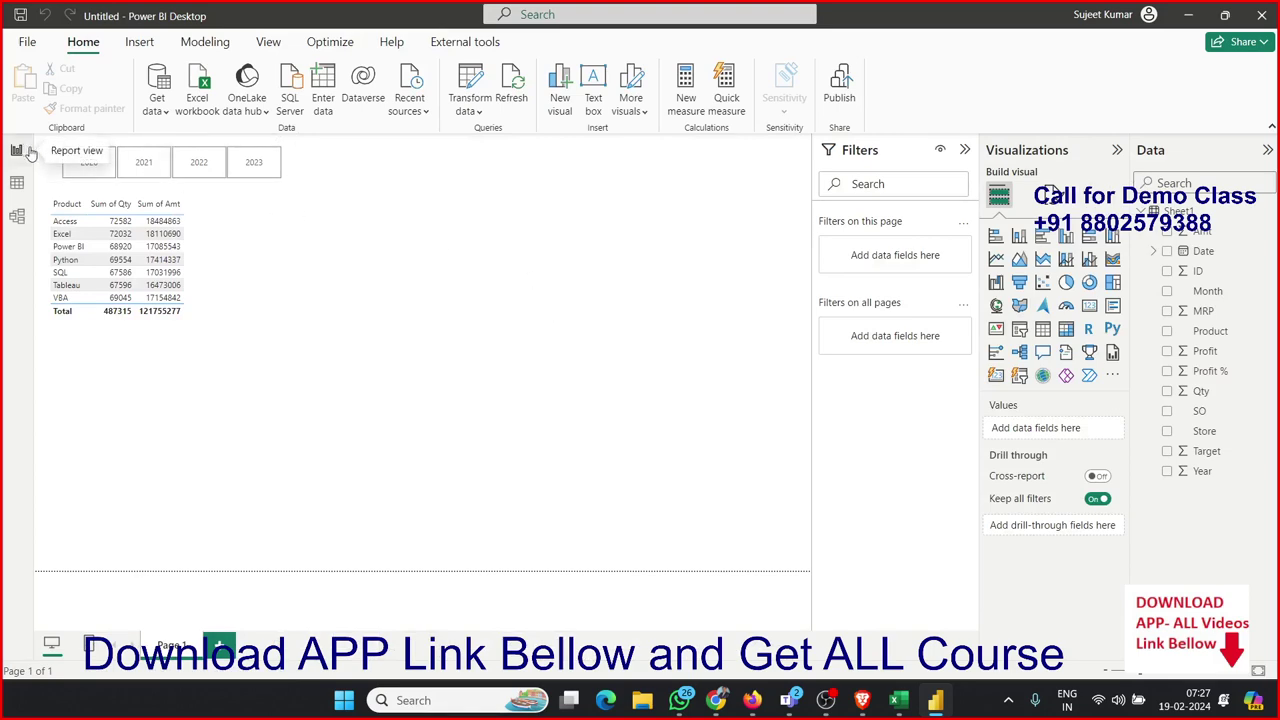
left_click(16, 182)
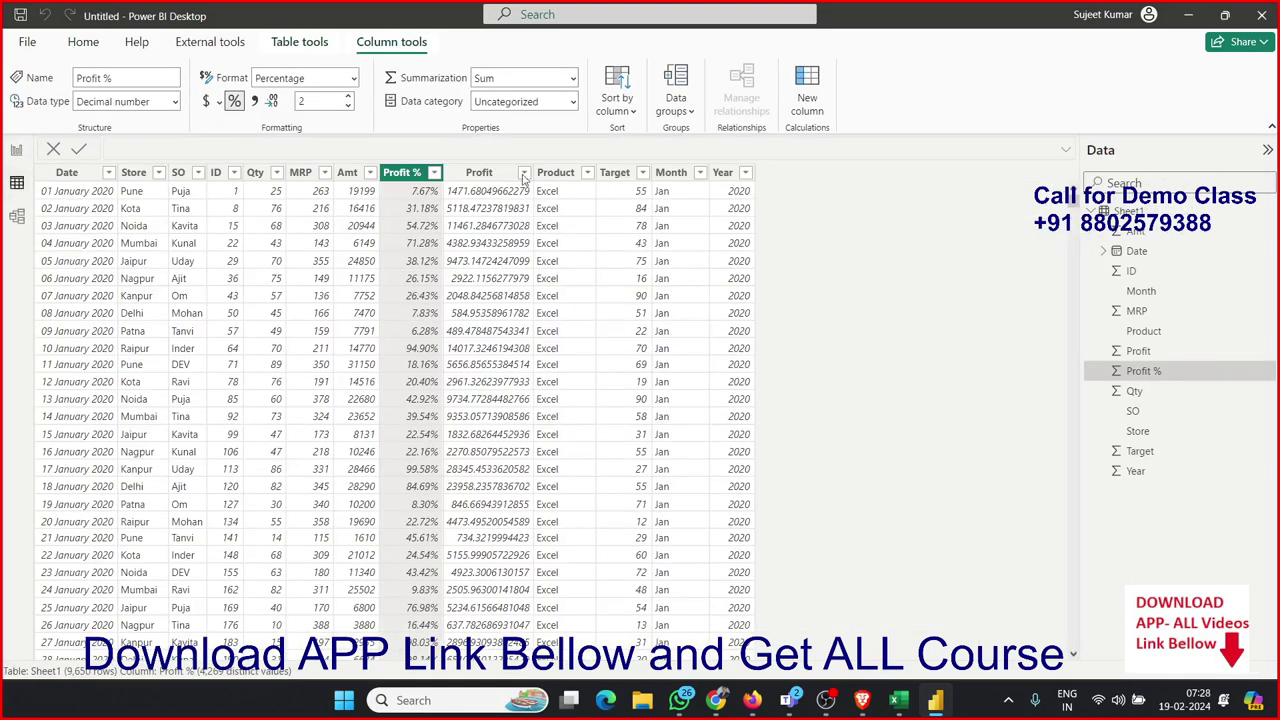
left_click(482, 170)
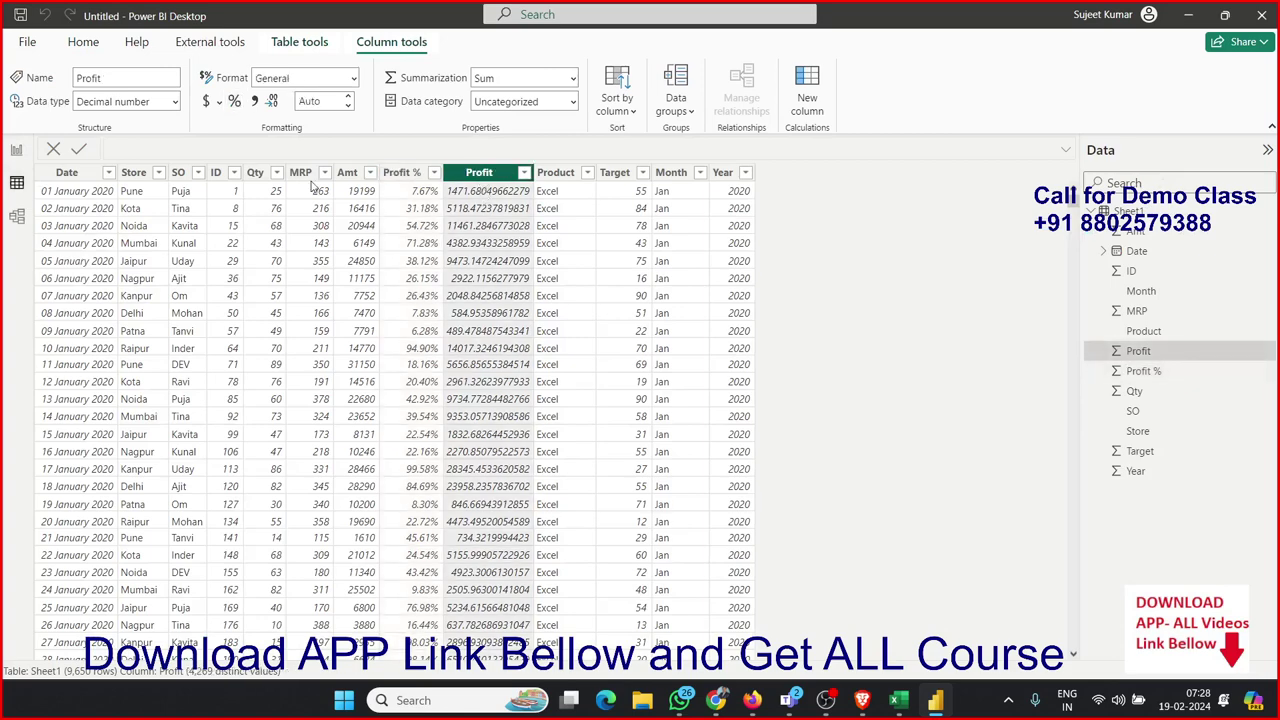
left_click(305, 95)
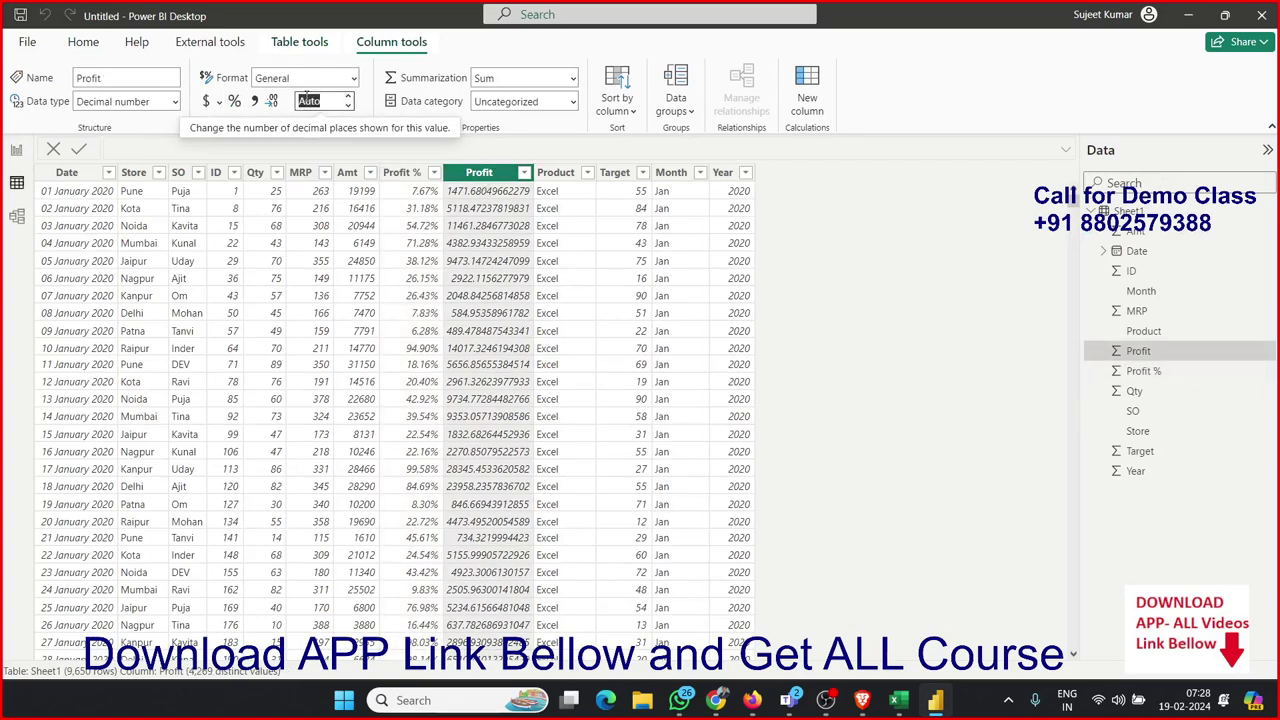
type("0")
key("Return")
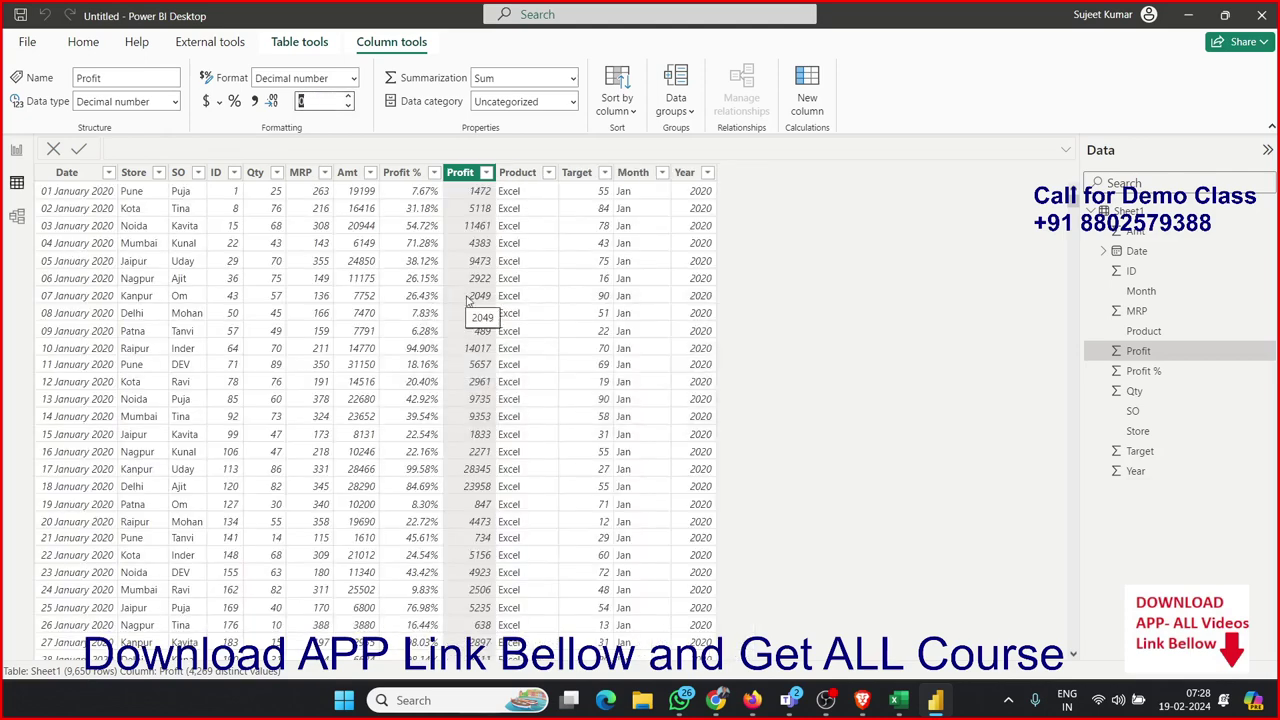
Step: Keep the MRP column's data type as Whole number
left_click(332, 230)
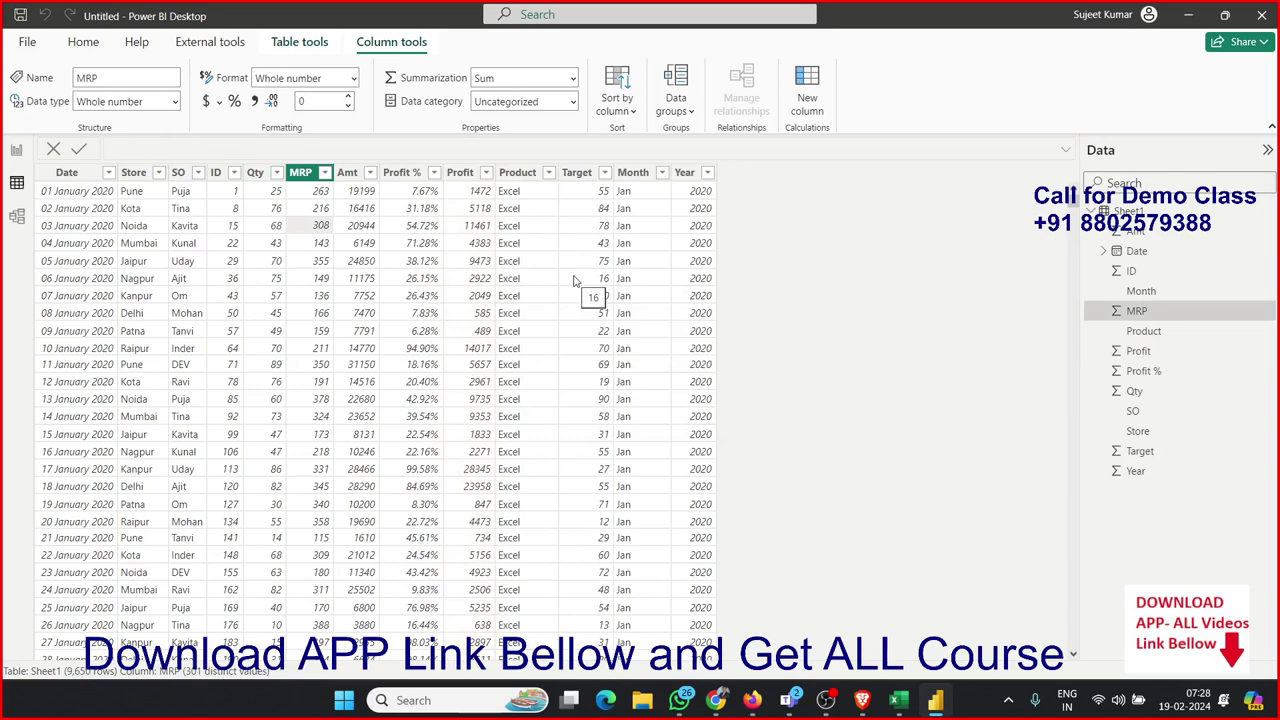
left_click(176, 112)
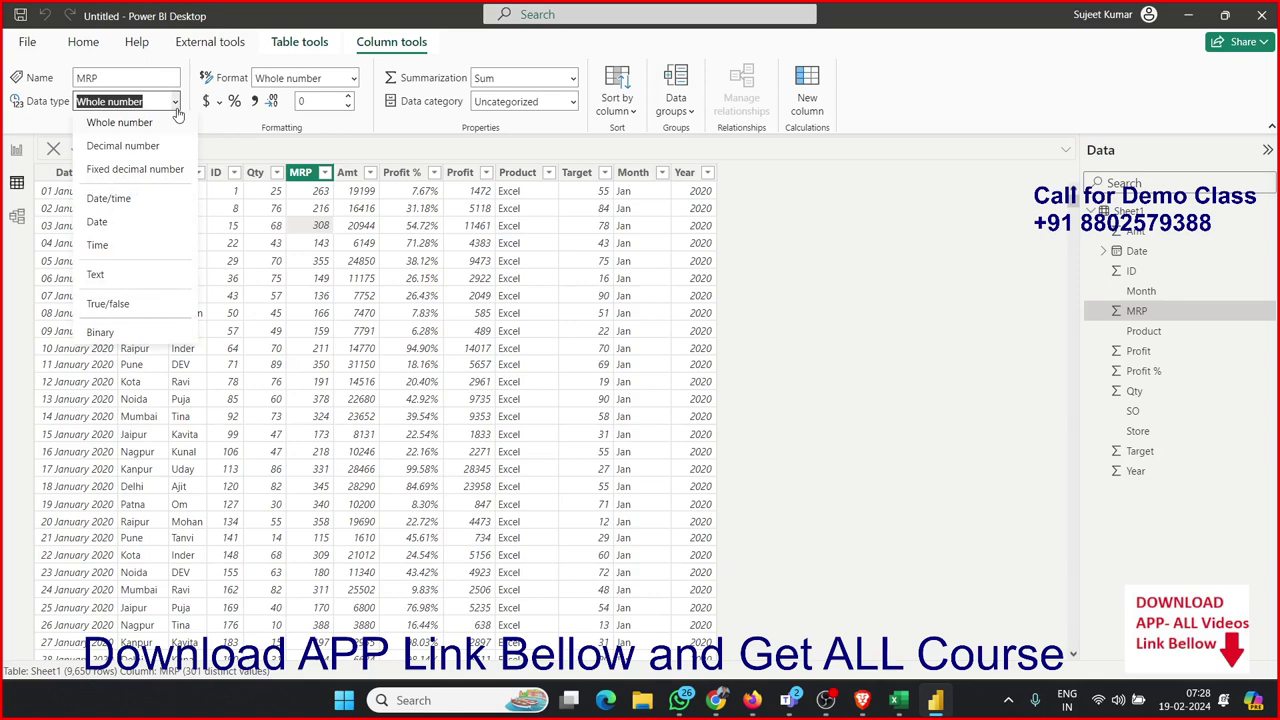
left_click(326, 282)
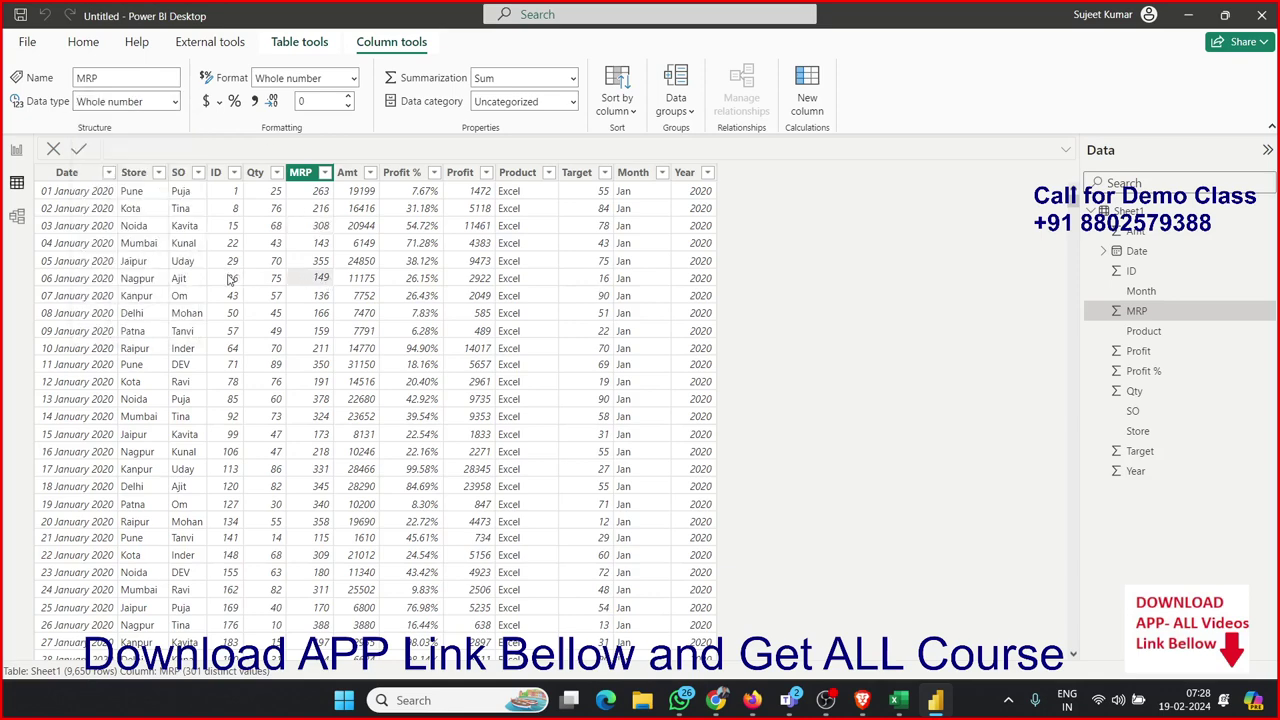
Step: Set the Store column's data category to City
left_click(137, 176)
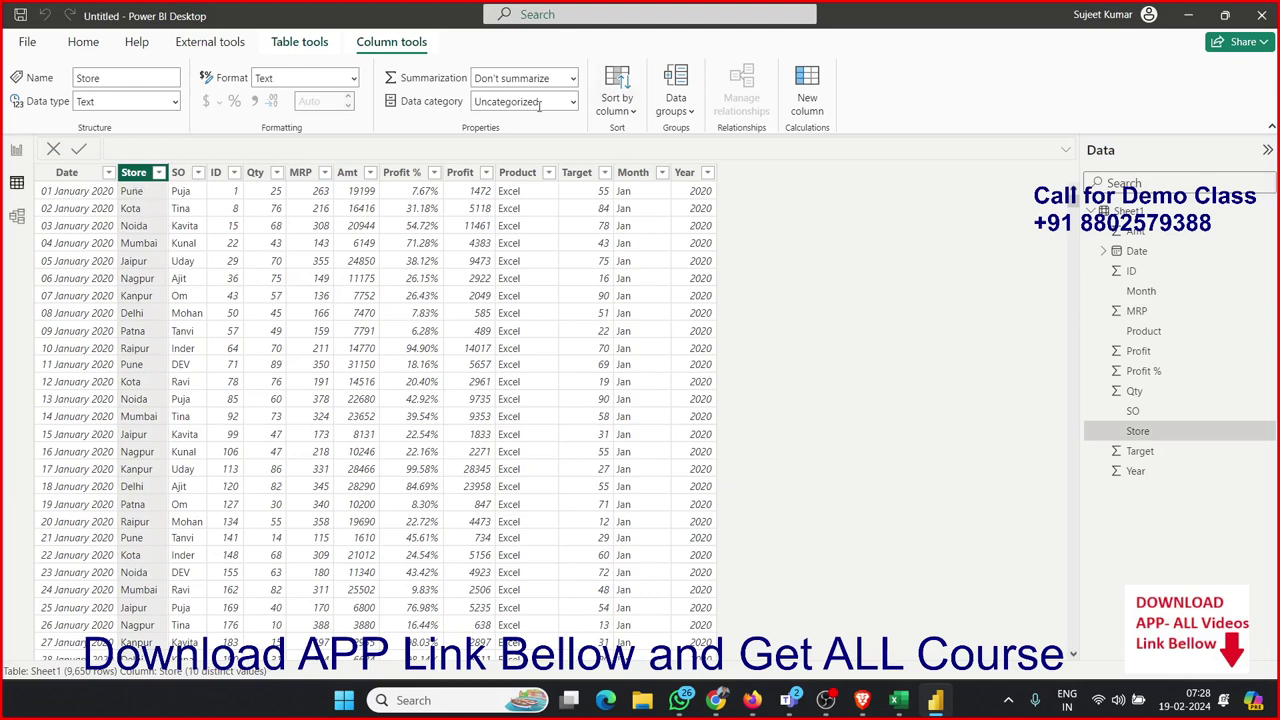
left_click(571, 104)
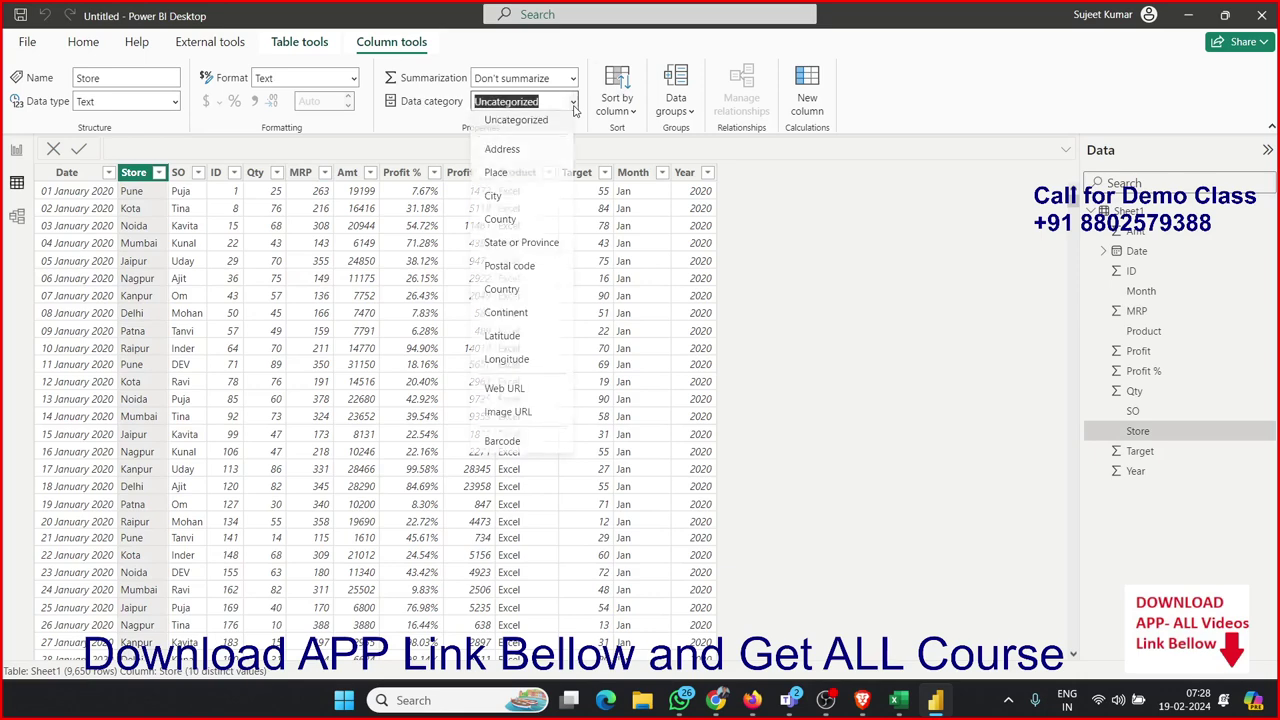
left_click(529, 201)
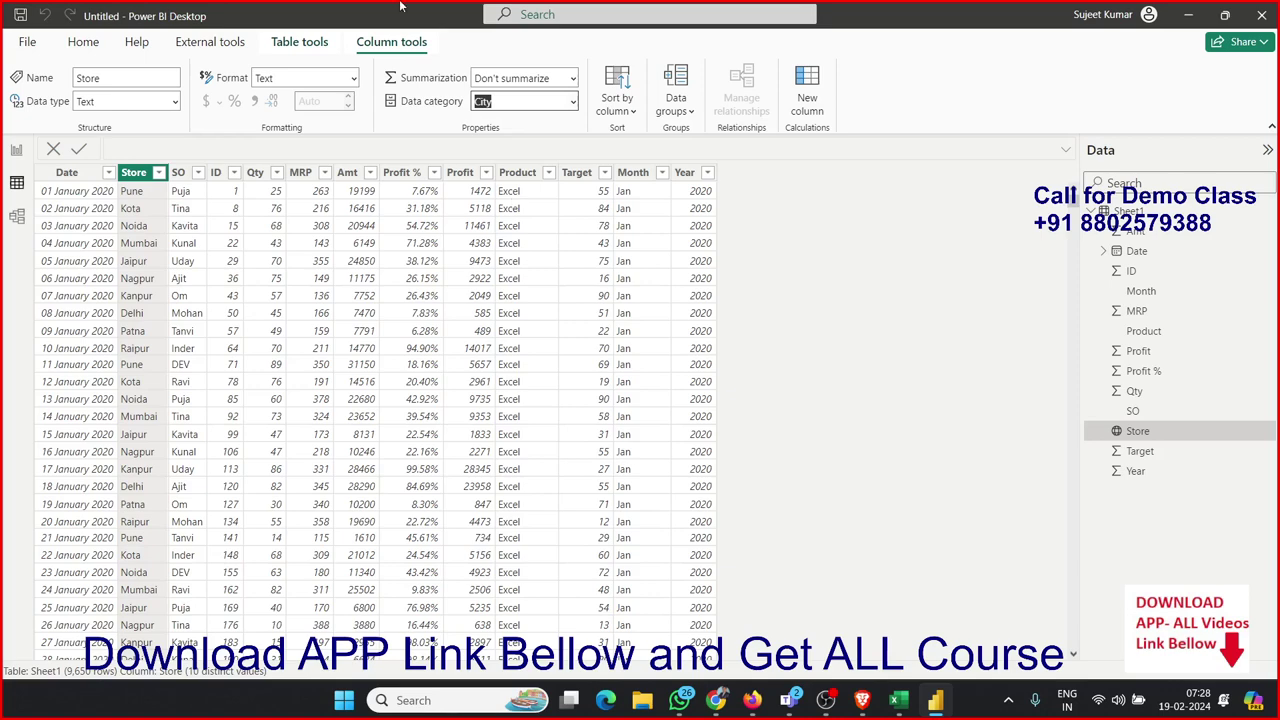
Step: Inspect the Target, Product, Qty and SO columns, then start a new calculated column
left_click(606, 328)
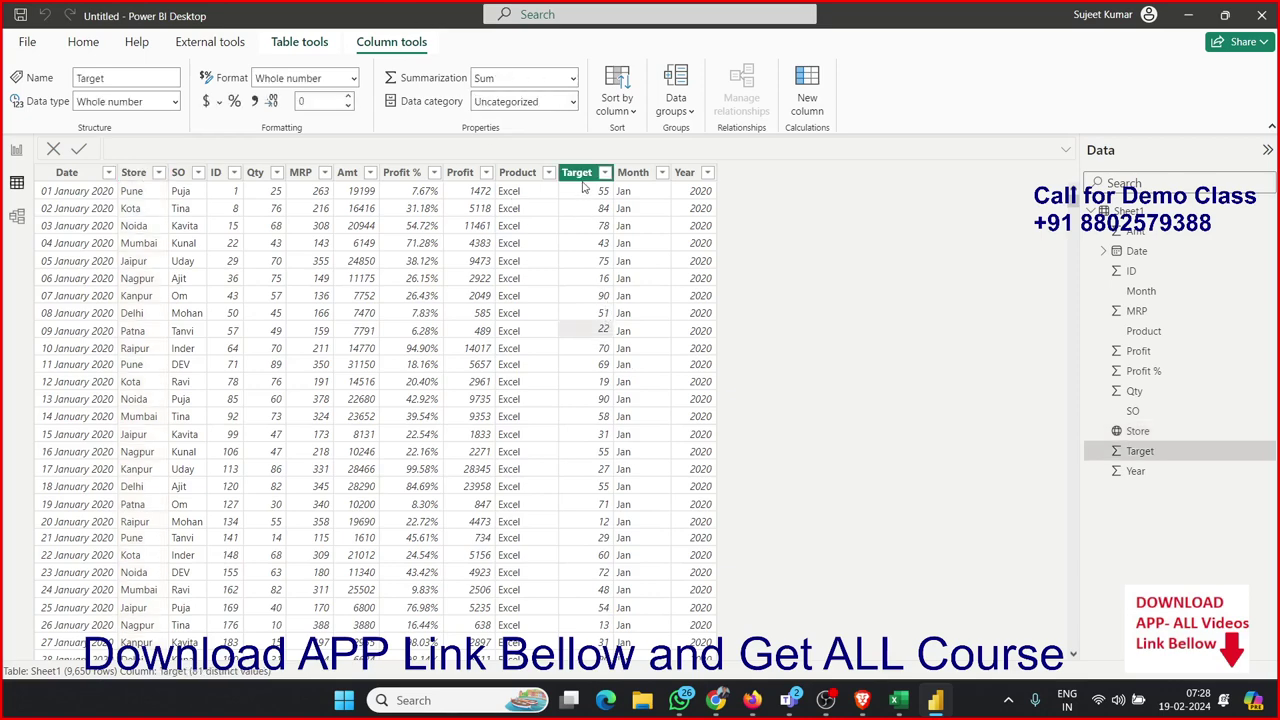
right_click(580, 177)
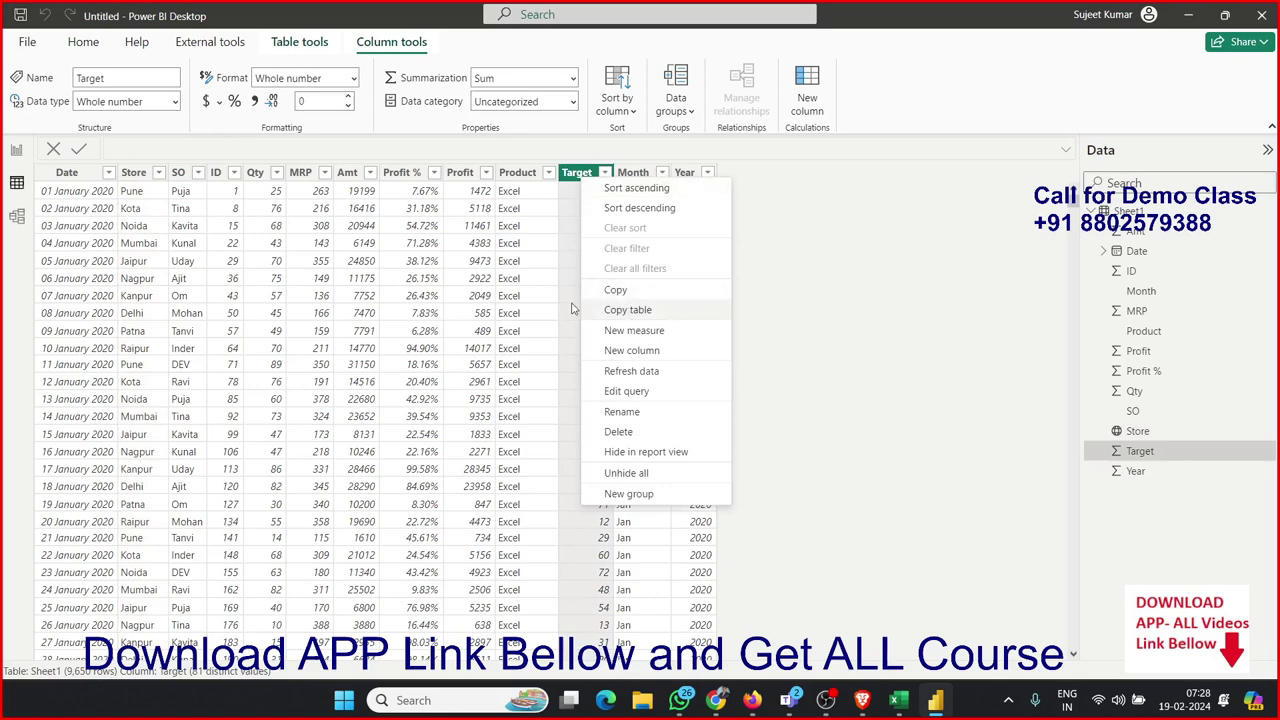
left_click(536, 283)
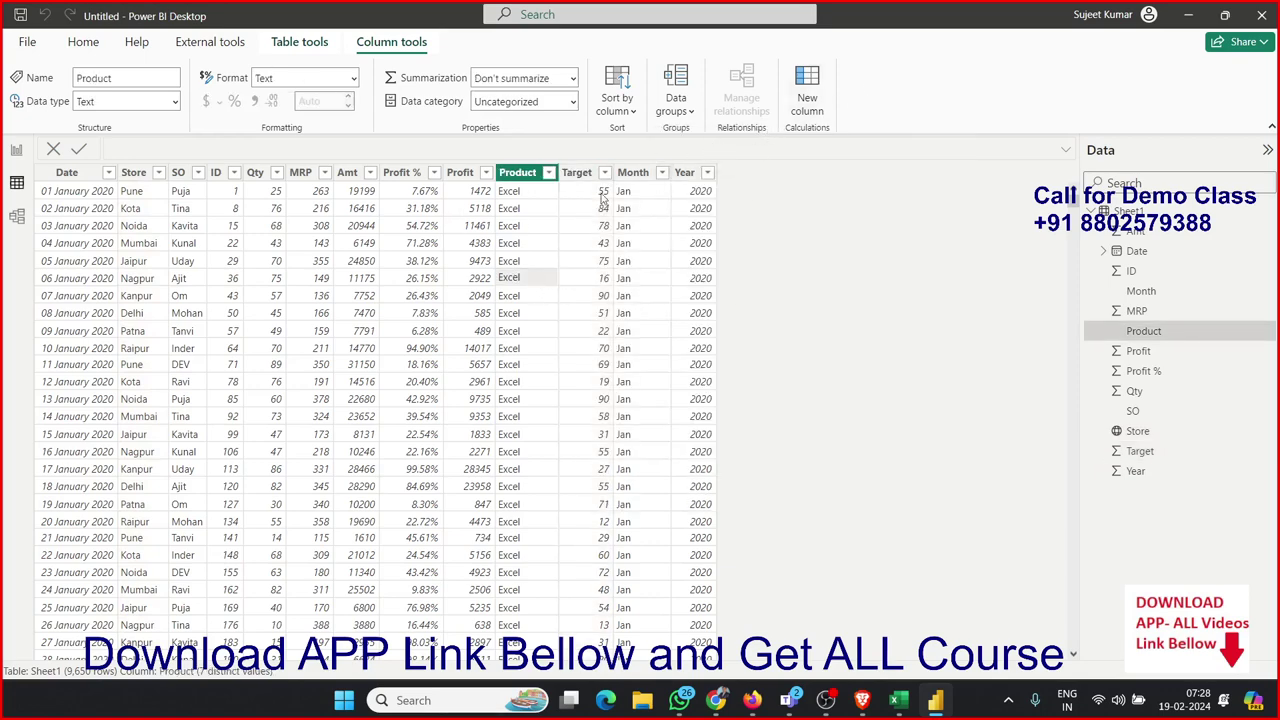
left_click(258, 173)
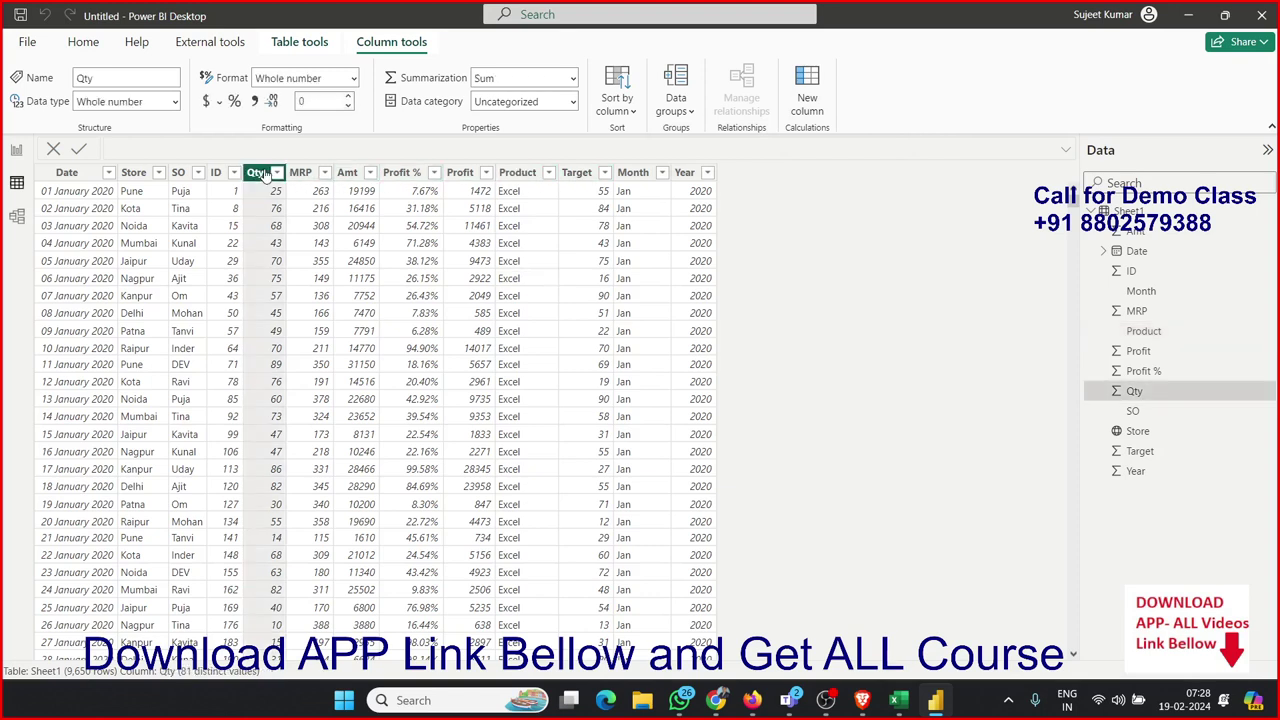
left_click(578, 173)
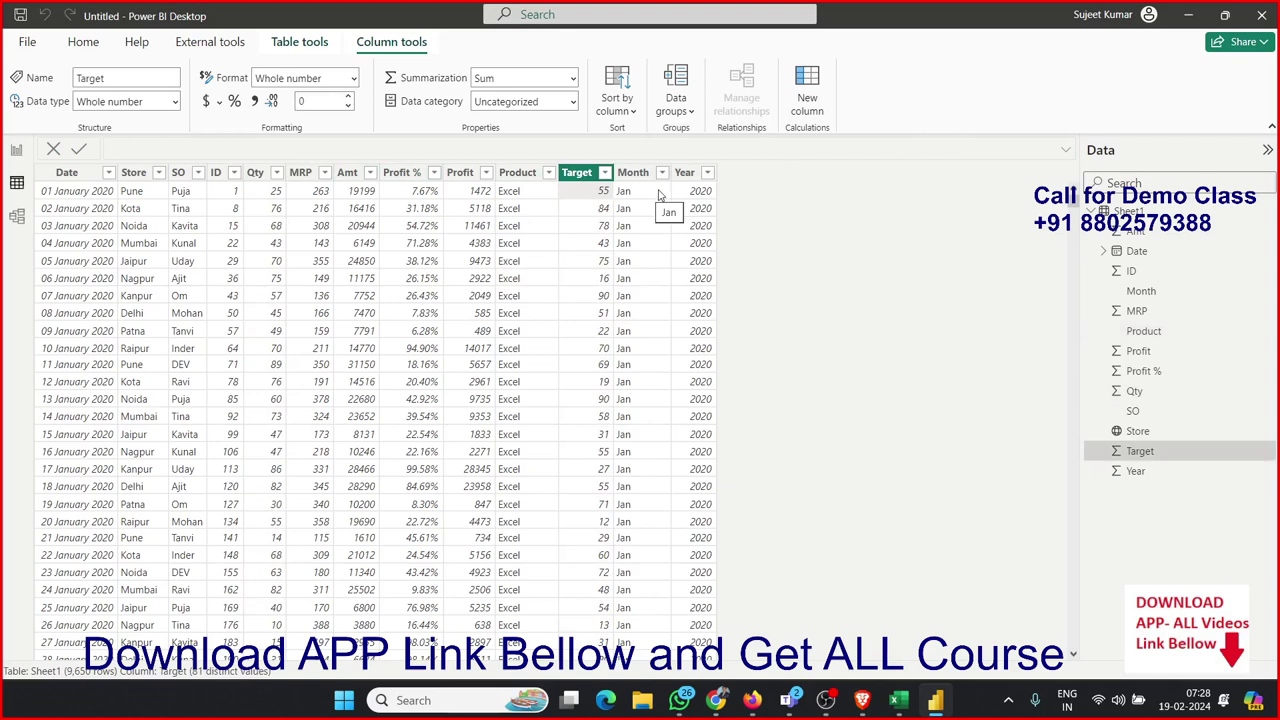
left_click(578, 178)
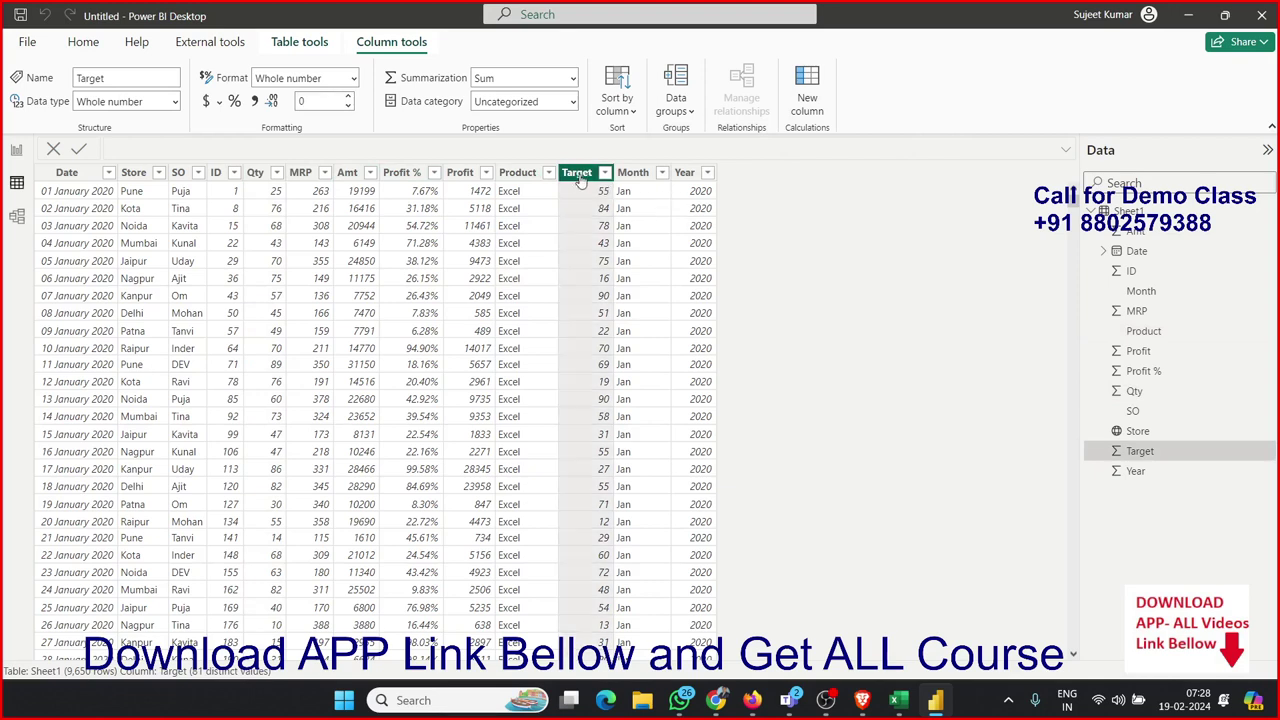
left_click(182, 173)
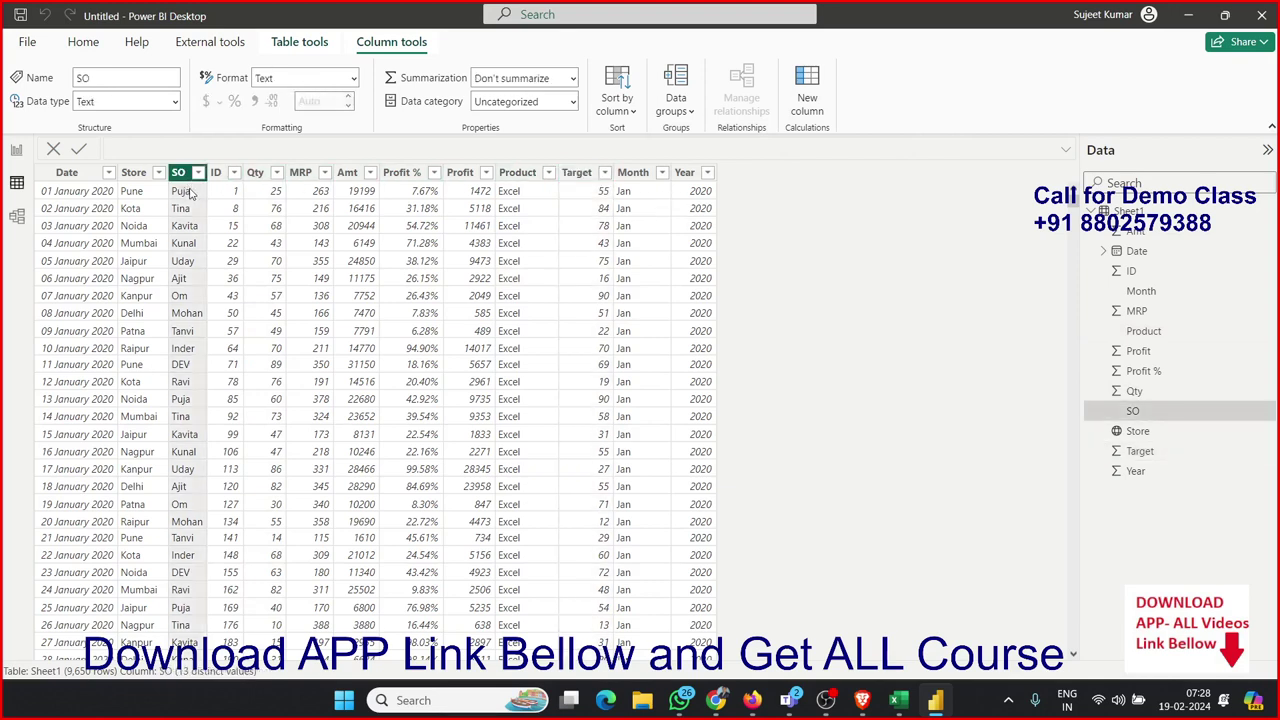
left_click(256, 176)
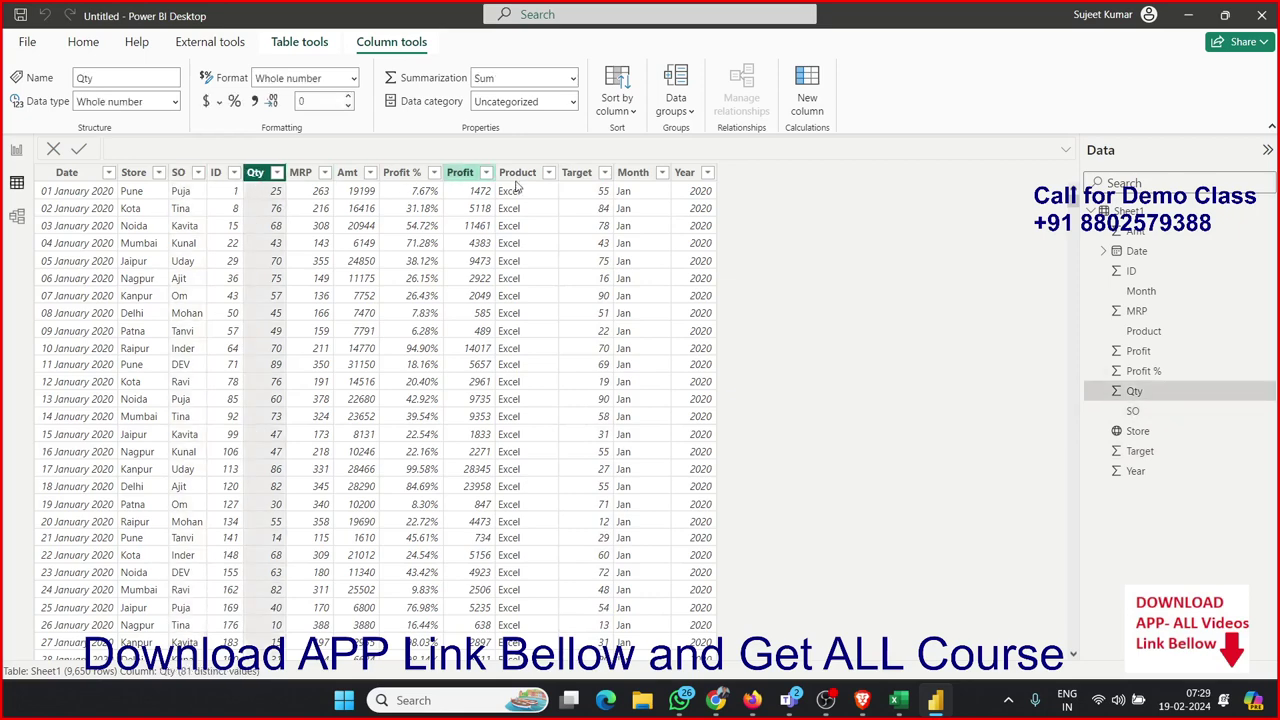
left_click(584, 176)
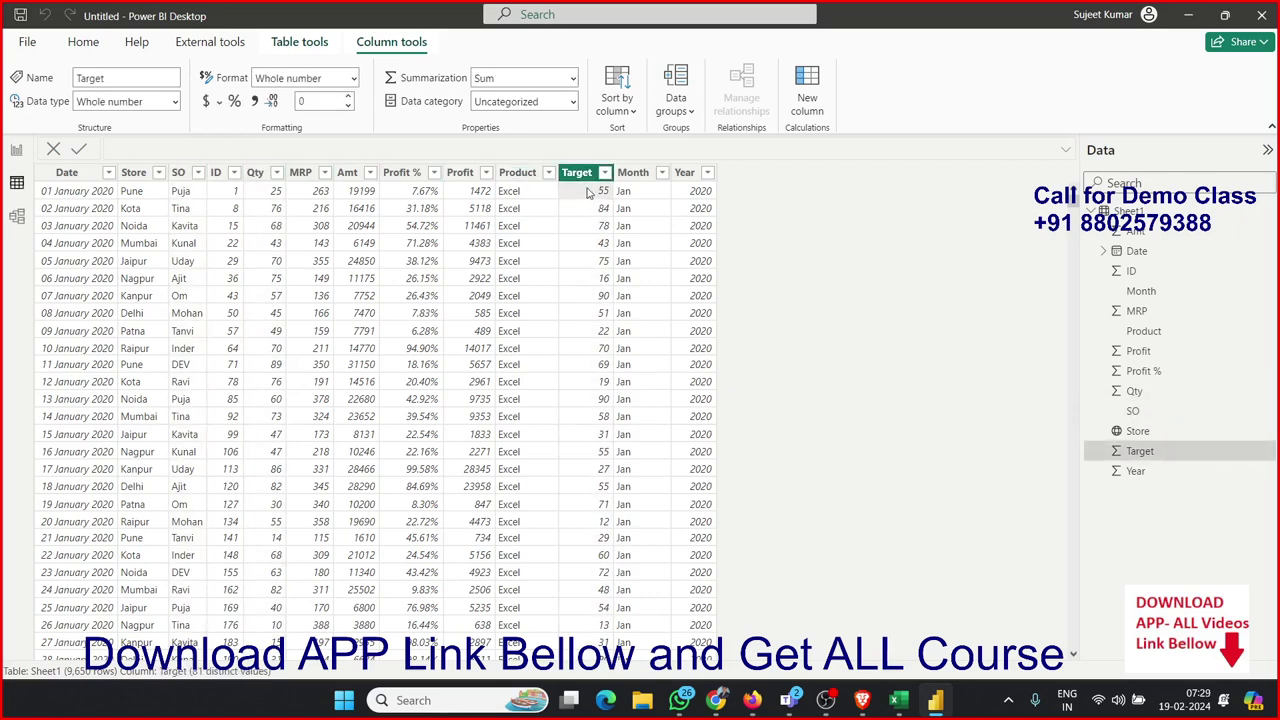
left_click(808, 100)
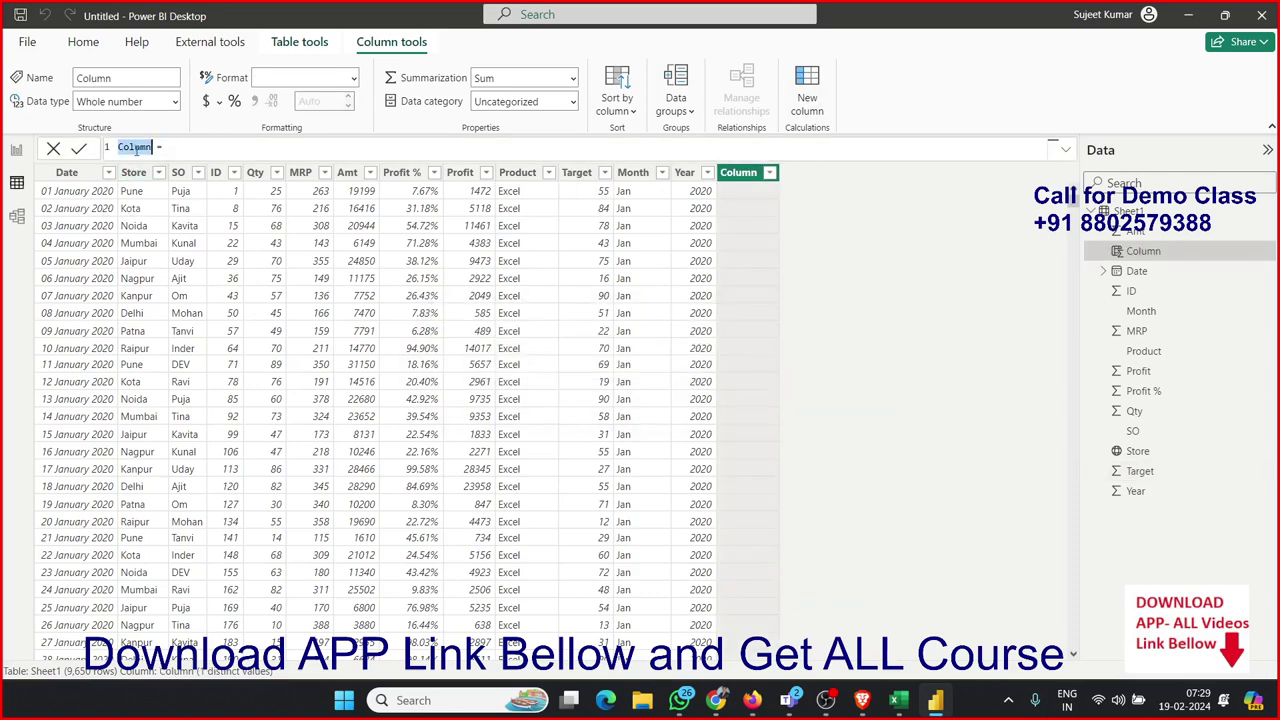
Step: Create the calculated column TRG_Ach = Sheet1[Target] - Sheet1[Qty], then return to the report
type("TR")
type("GTAch")
type("qty")
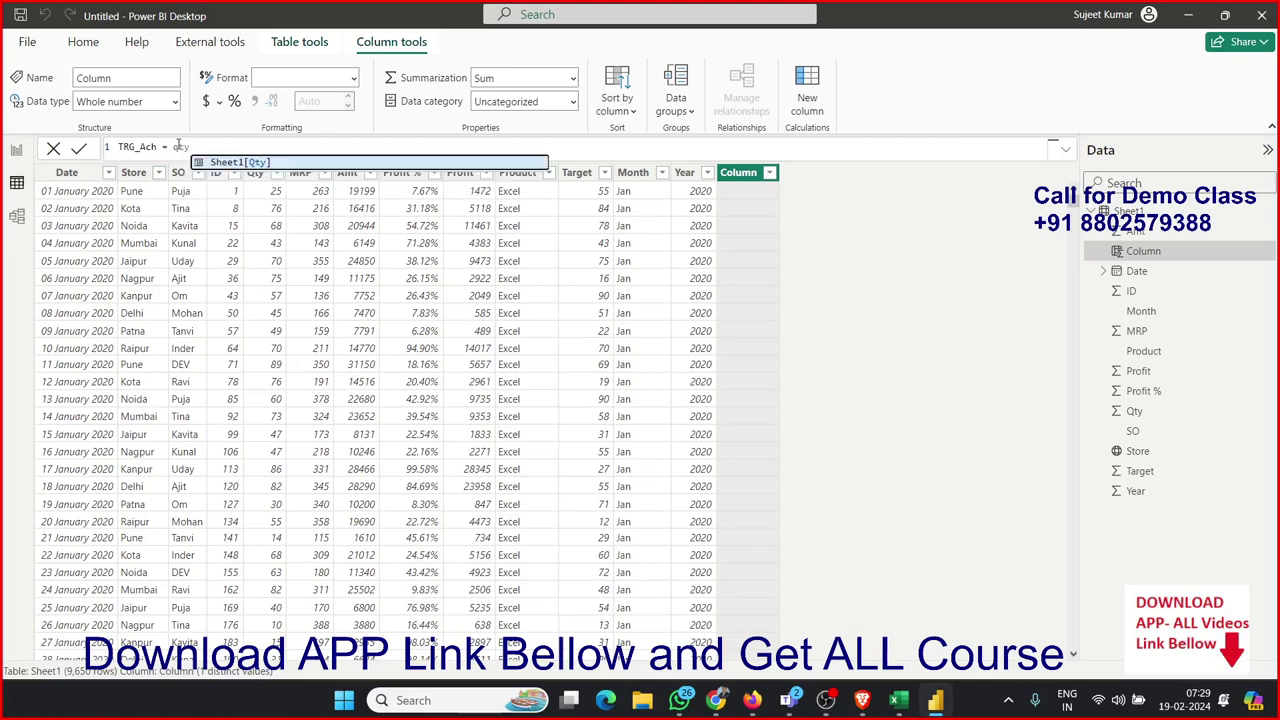
key("Tab")
type("*")
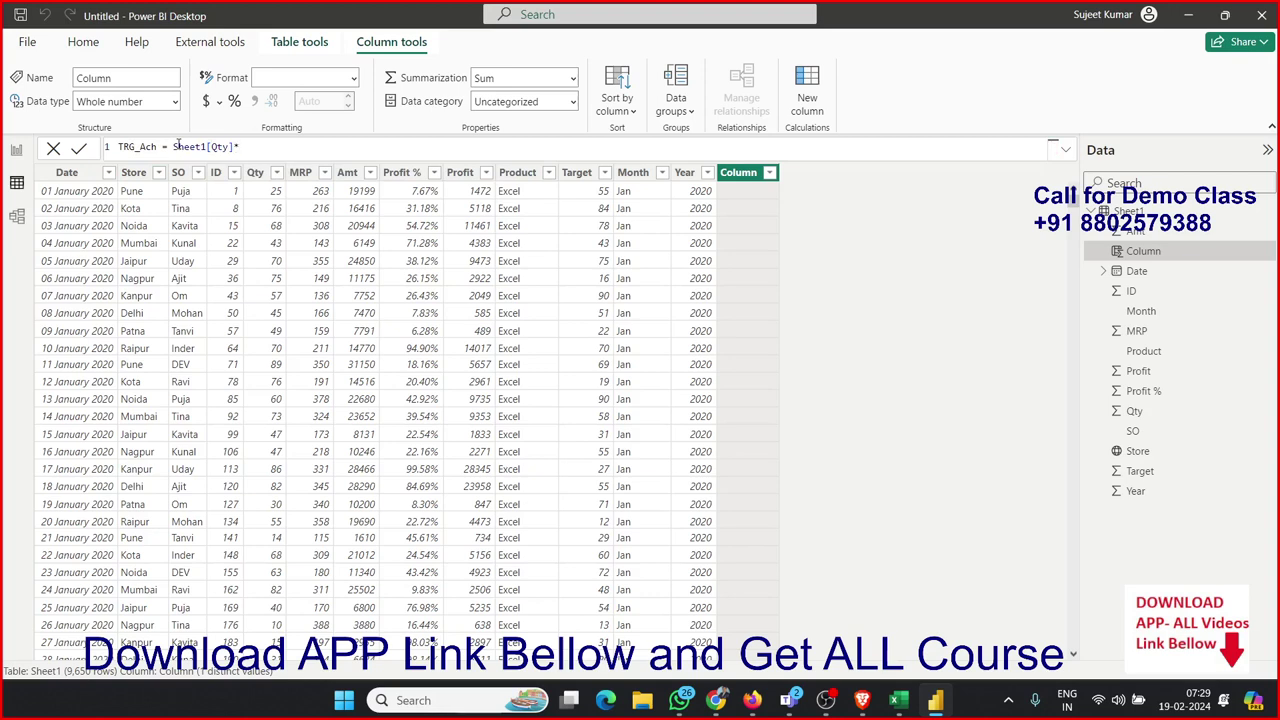
key("BackSpace")
key("BackSpace")
key("BackSpace")
key("BackSpace")
key("BackSpace")
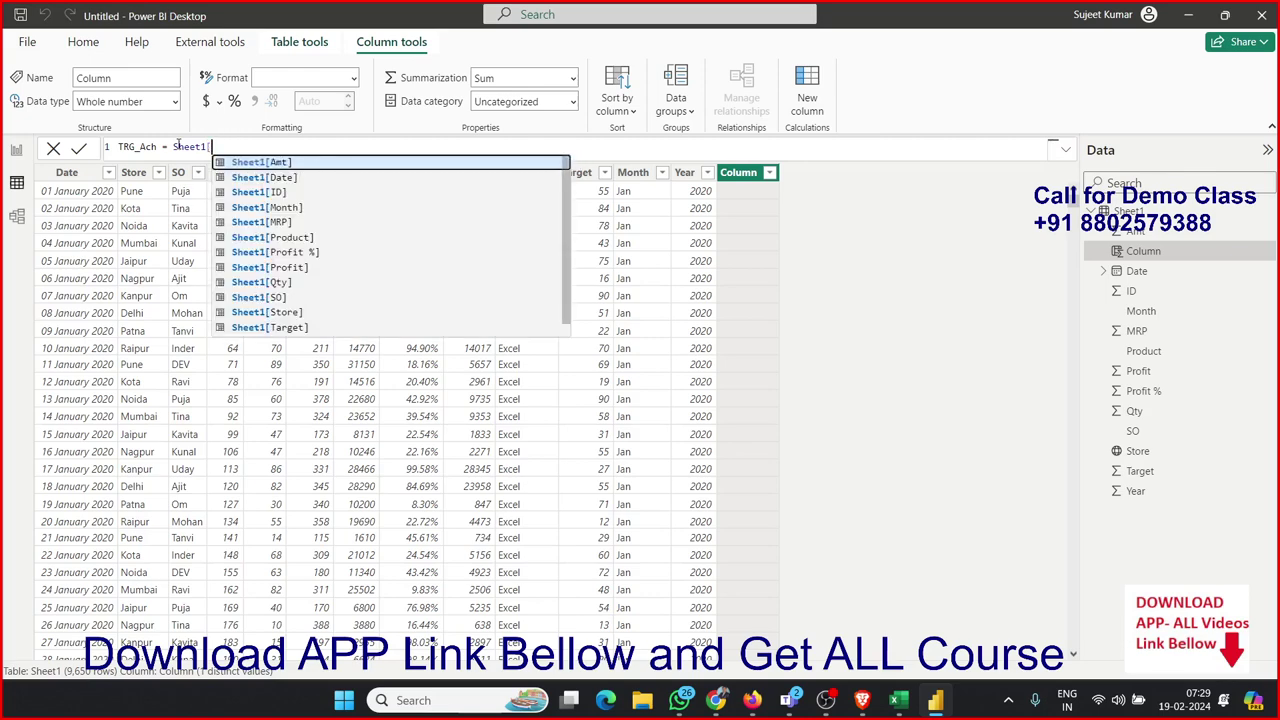
key("BackSpace")
key("BackSpace")
key("BackSpace")
key("BackSpace")
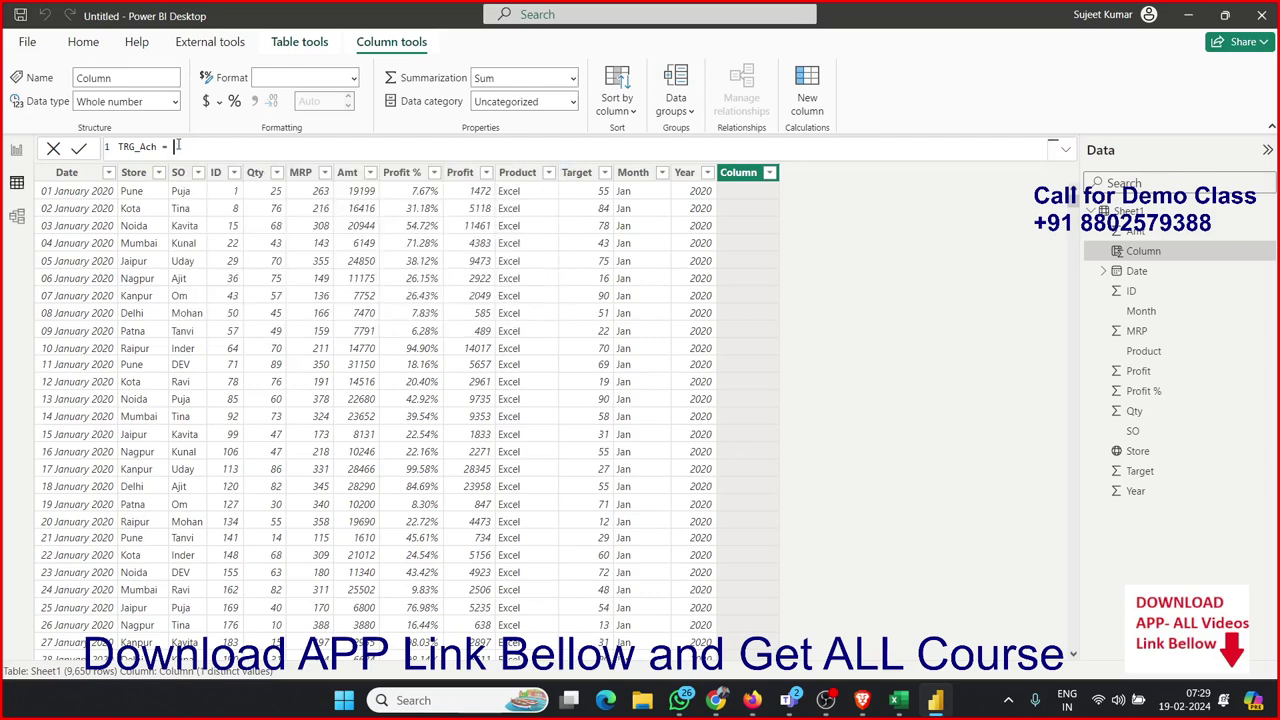
type("tar")
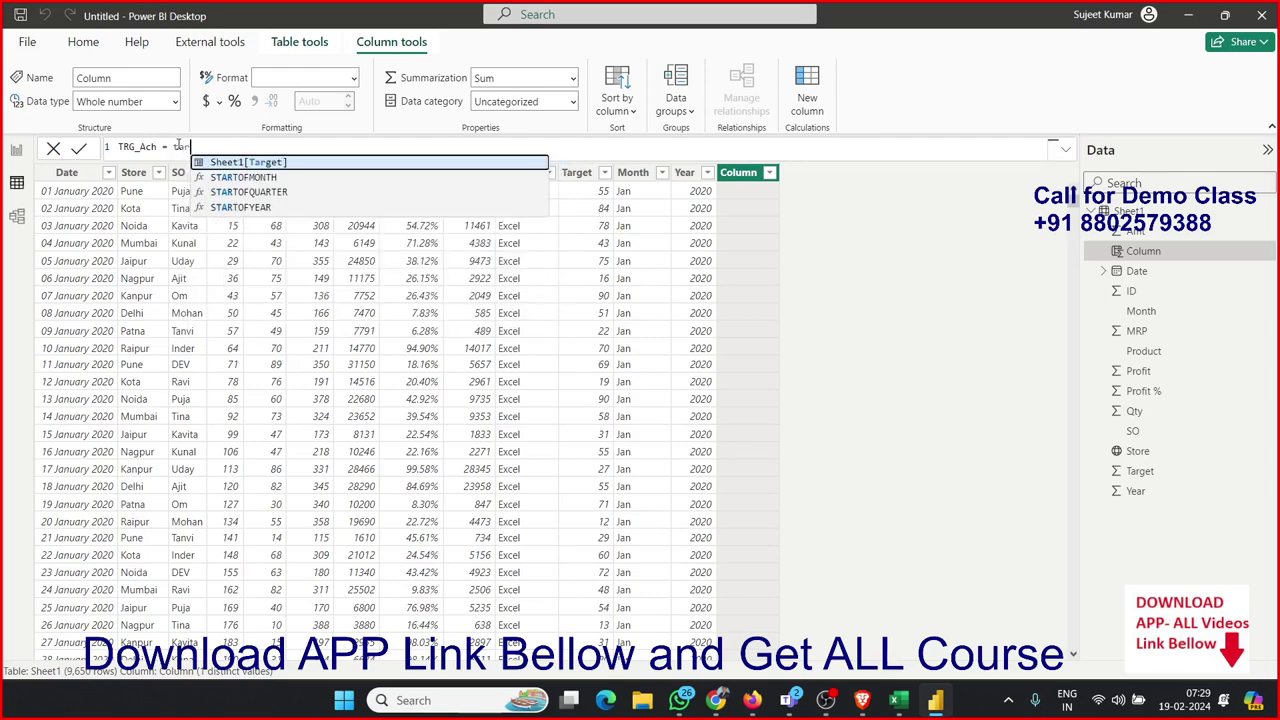
key("Tab")
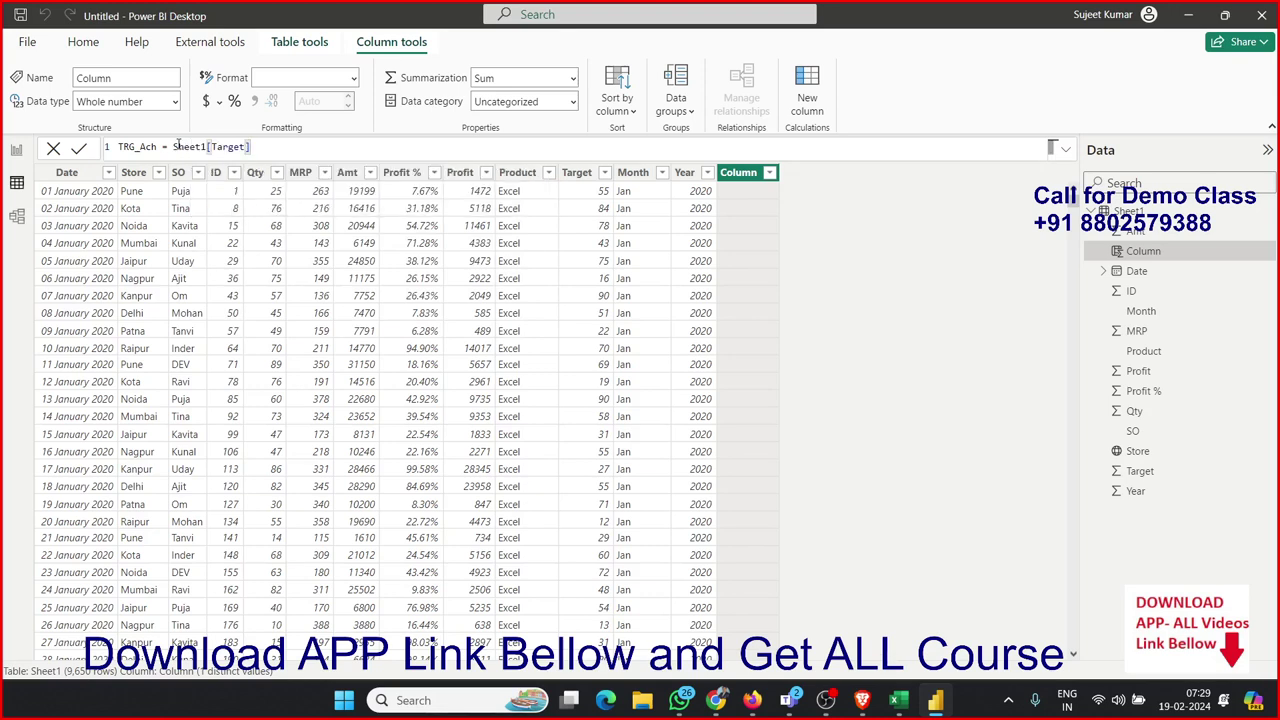
type("-")
type("qt")
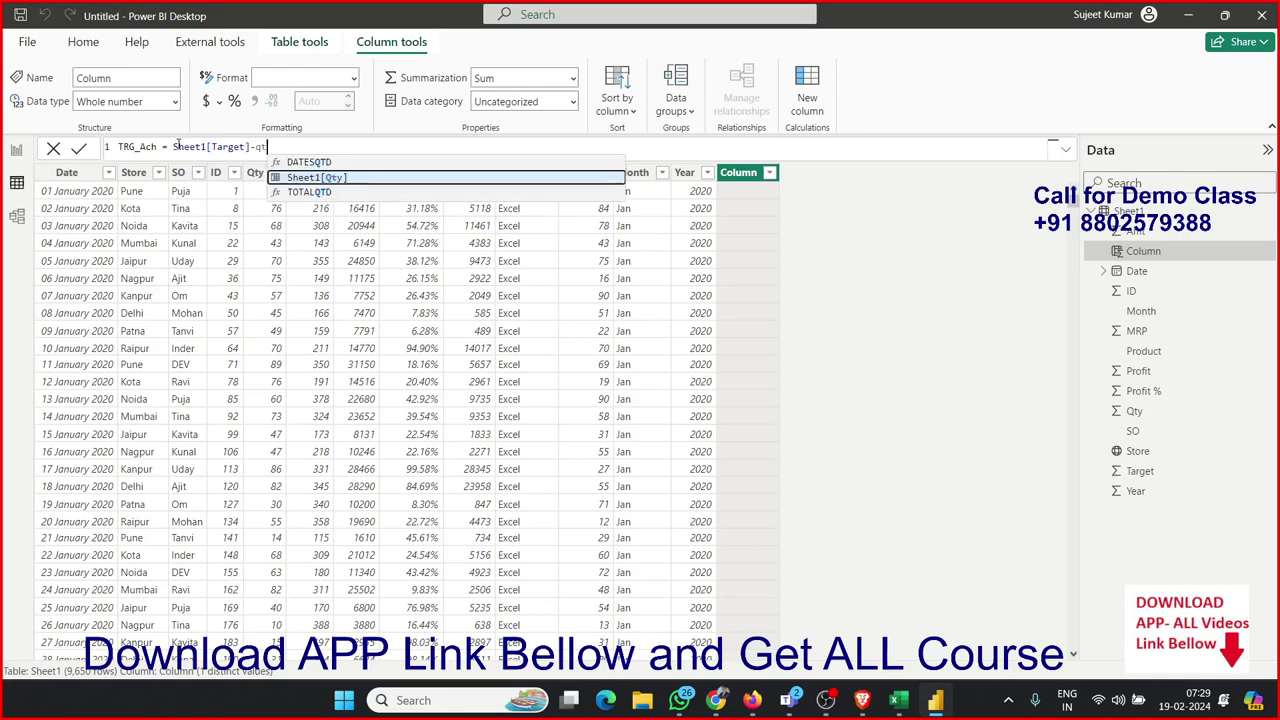
type("y")
key("Tab")
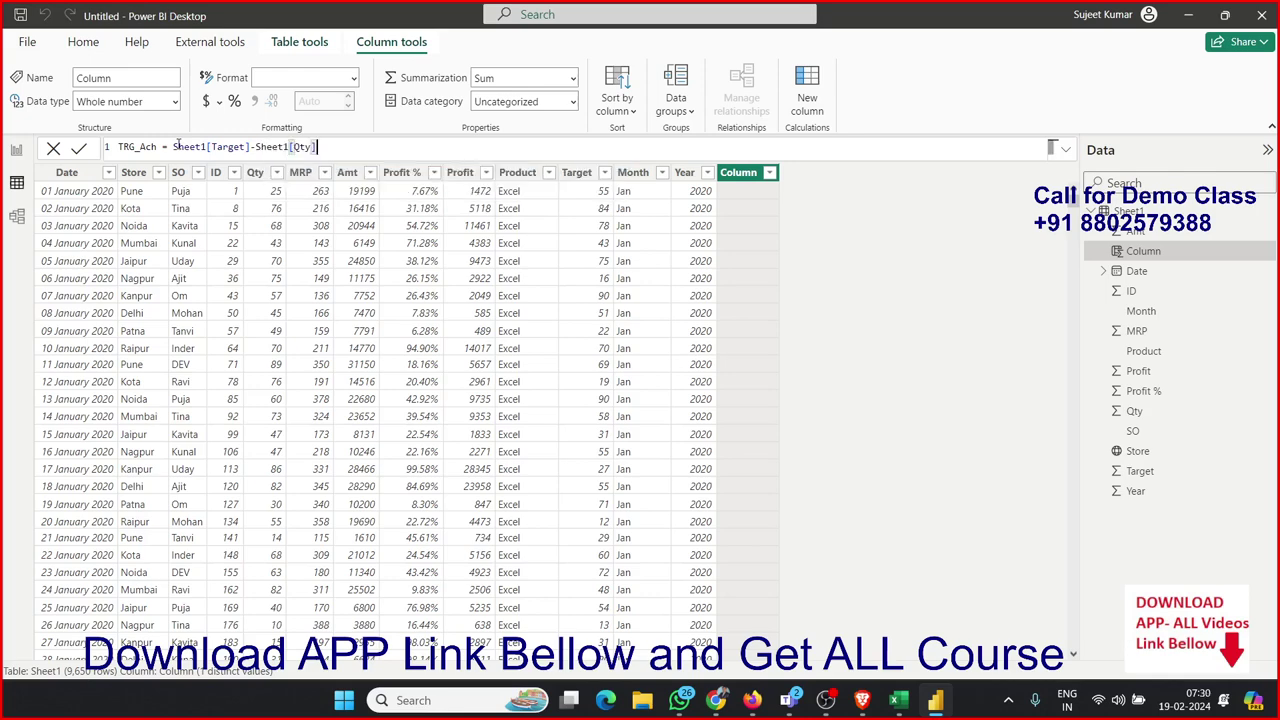
key("Return")
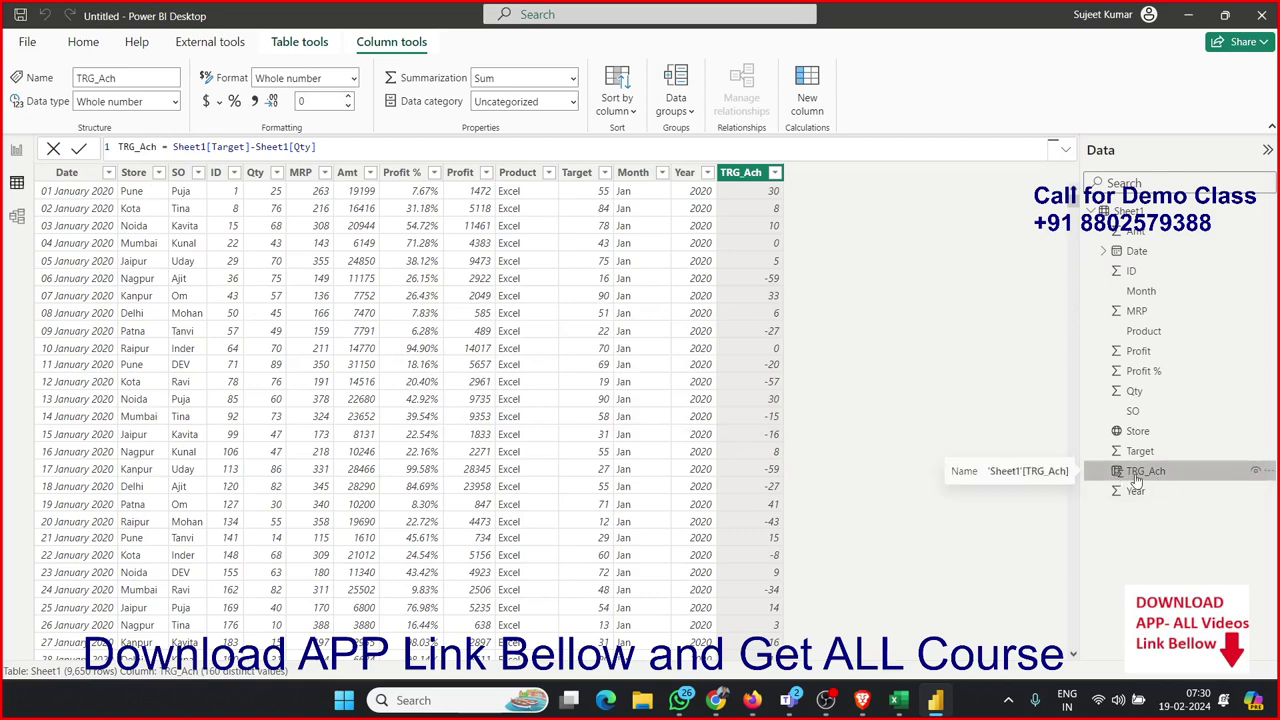
left_click(17, 150)
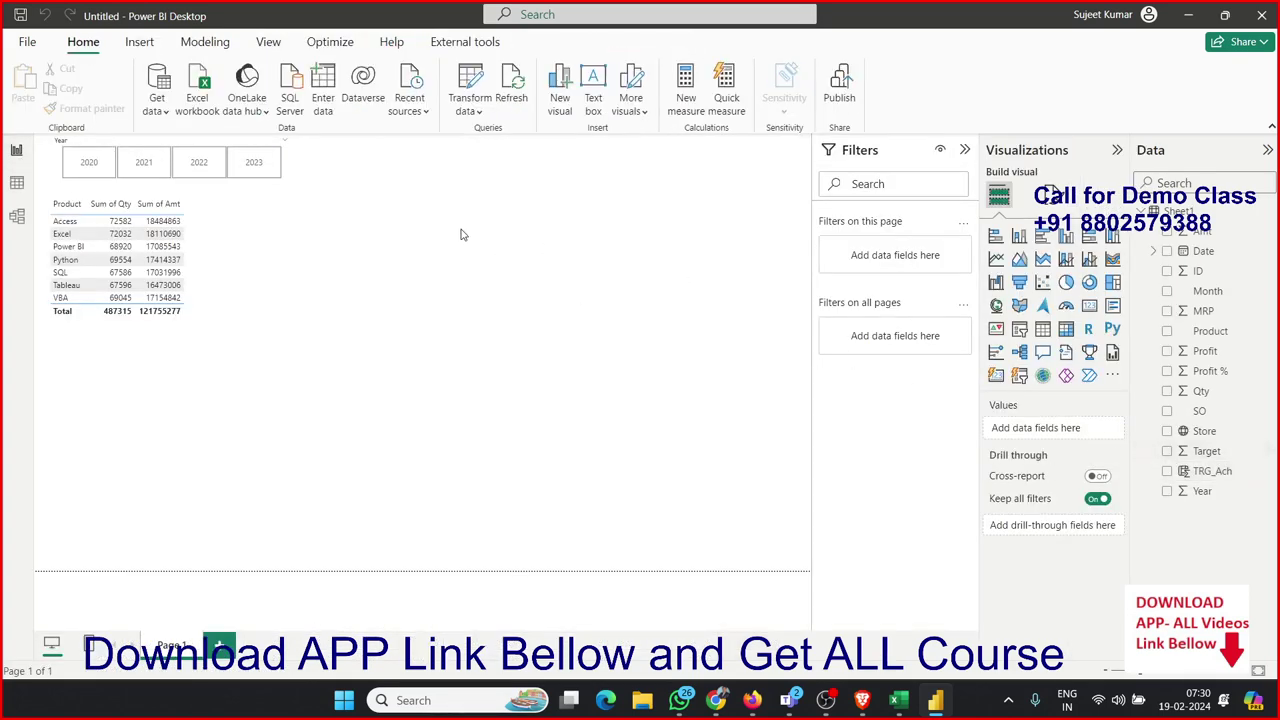
Step: Swap the TRG_Ach column chart for a Sum of TRG_Ach column in the widened Product table
left_click_drag(1212, 471, 229, 271)
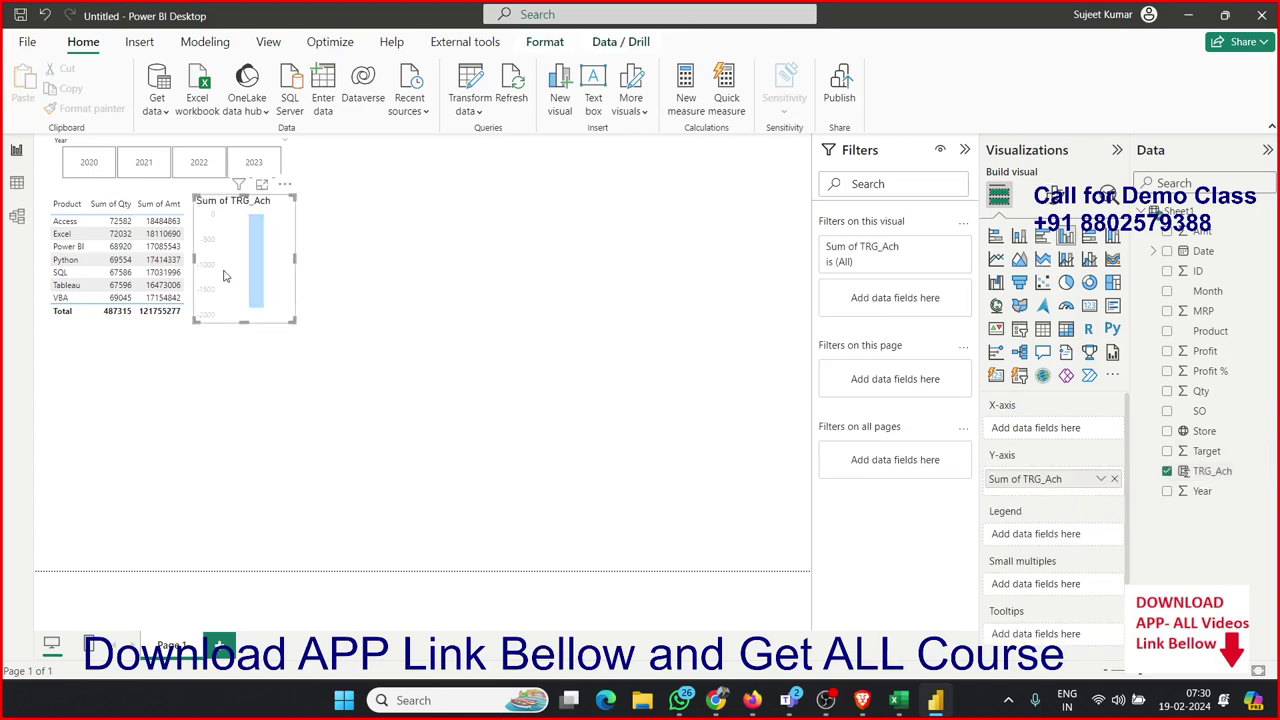
key("Delete")
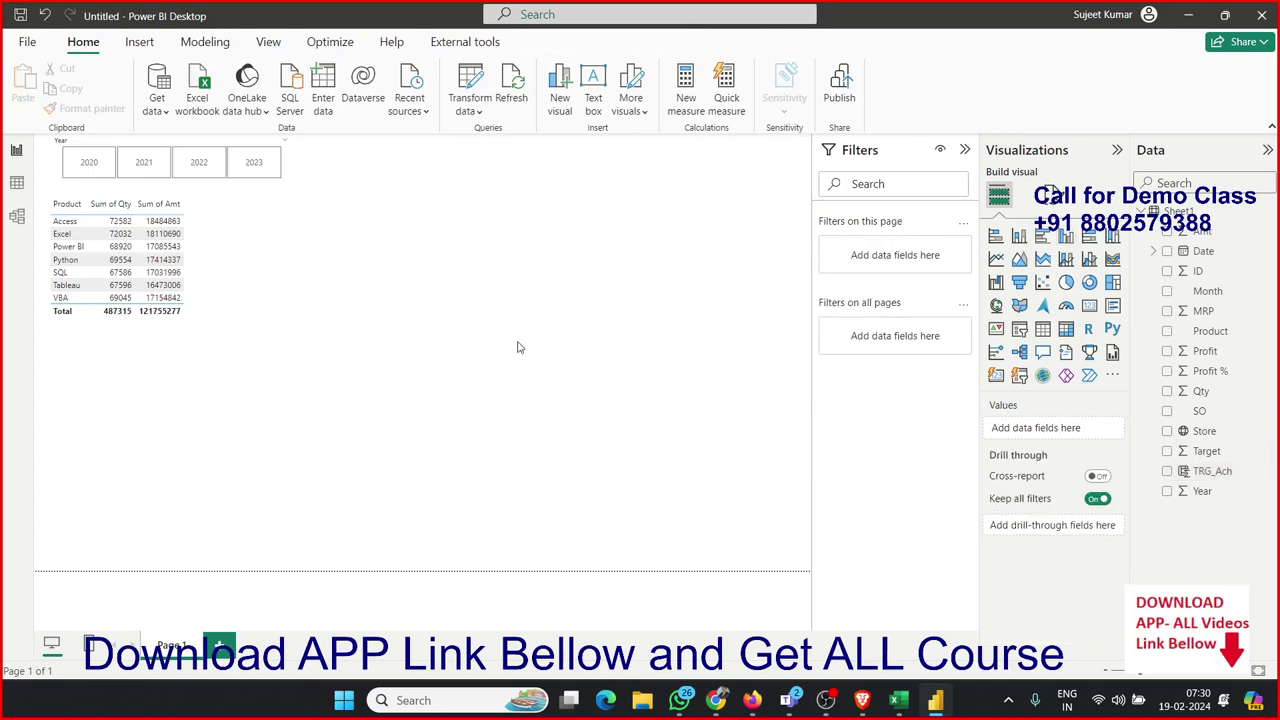
left_click_drag(1222, 470, 150, 255)
left_click_drag(187, 316, 261, 325)
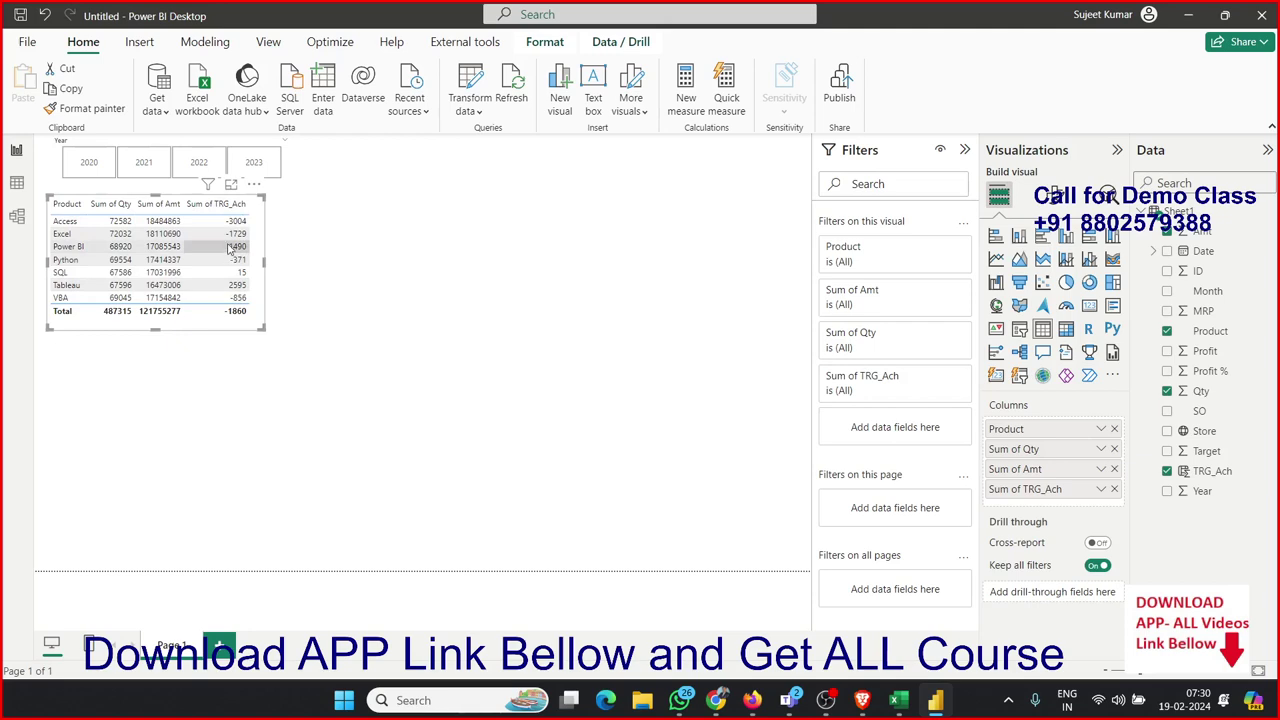
left_click(17, 188)
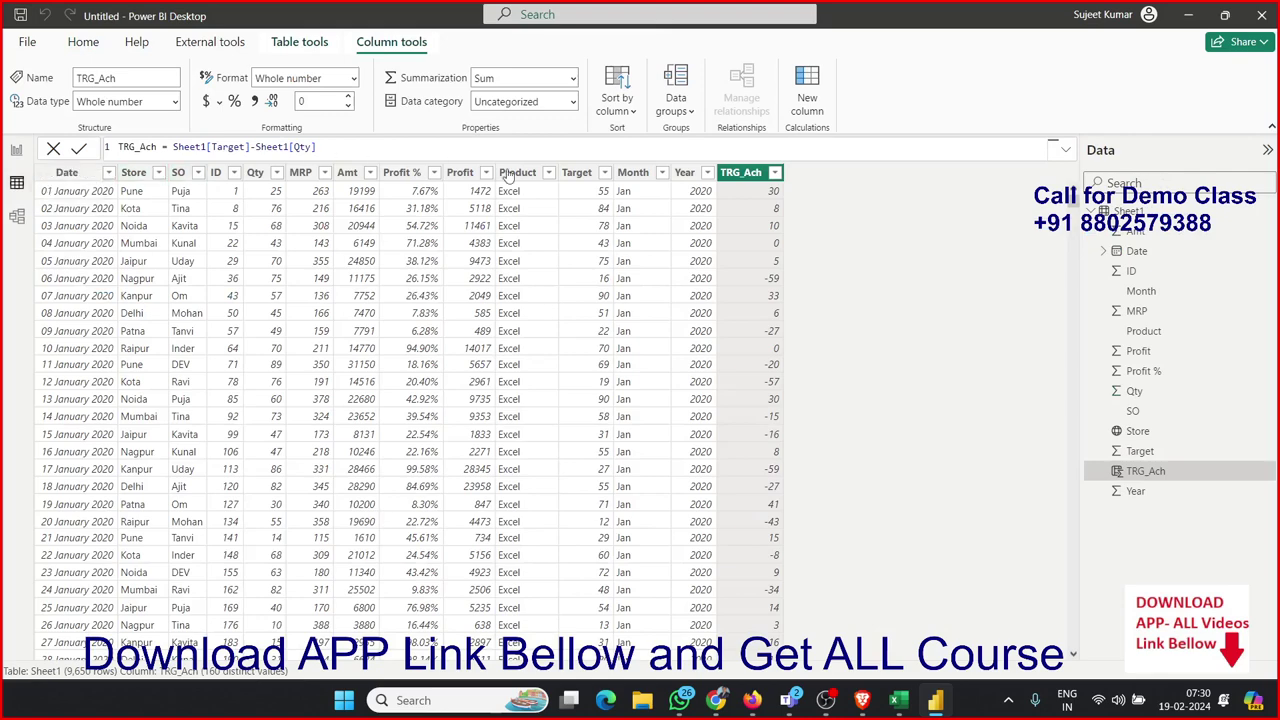
left_click(703, 232)
left_click(633, 243)
left_click(517, 243)
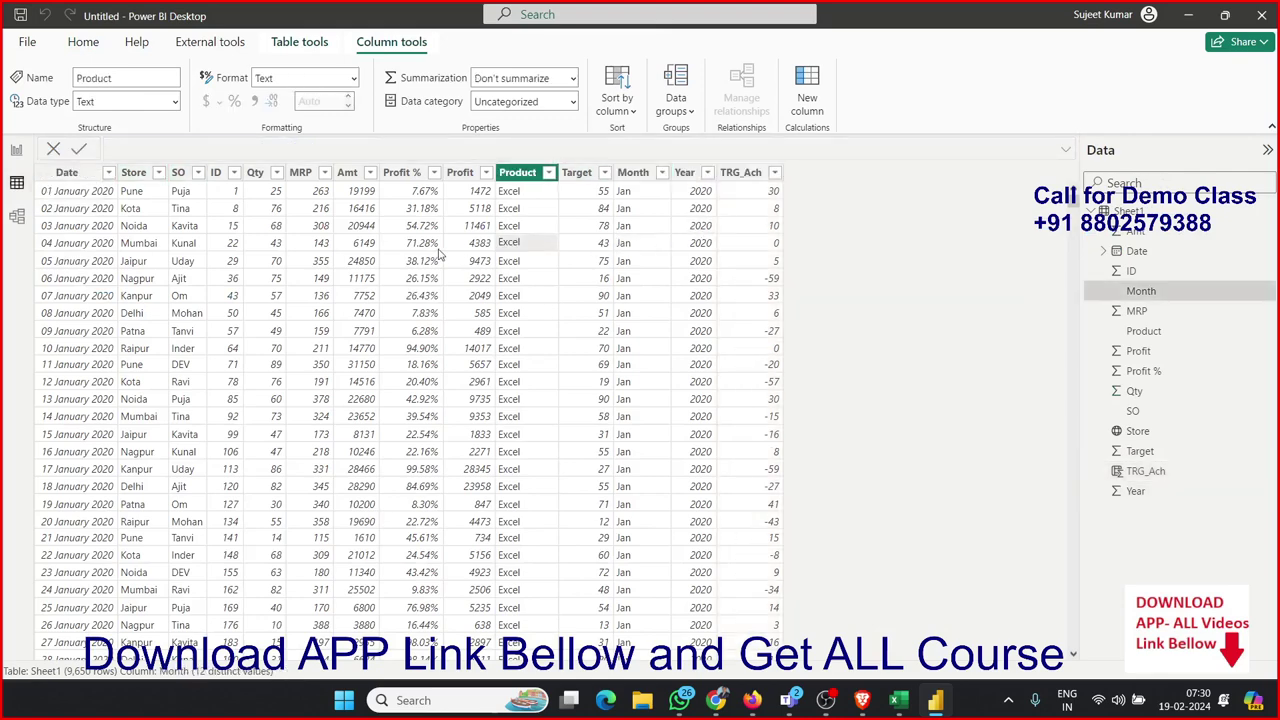
left_click(402, 243)
left_click(347, 243)
left_click(268, 243)
left_click(232, 261)
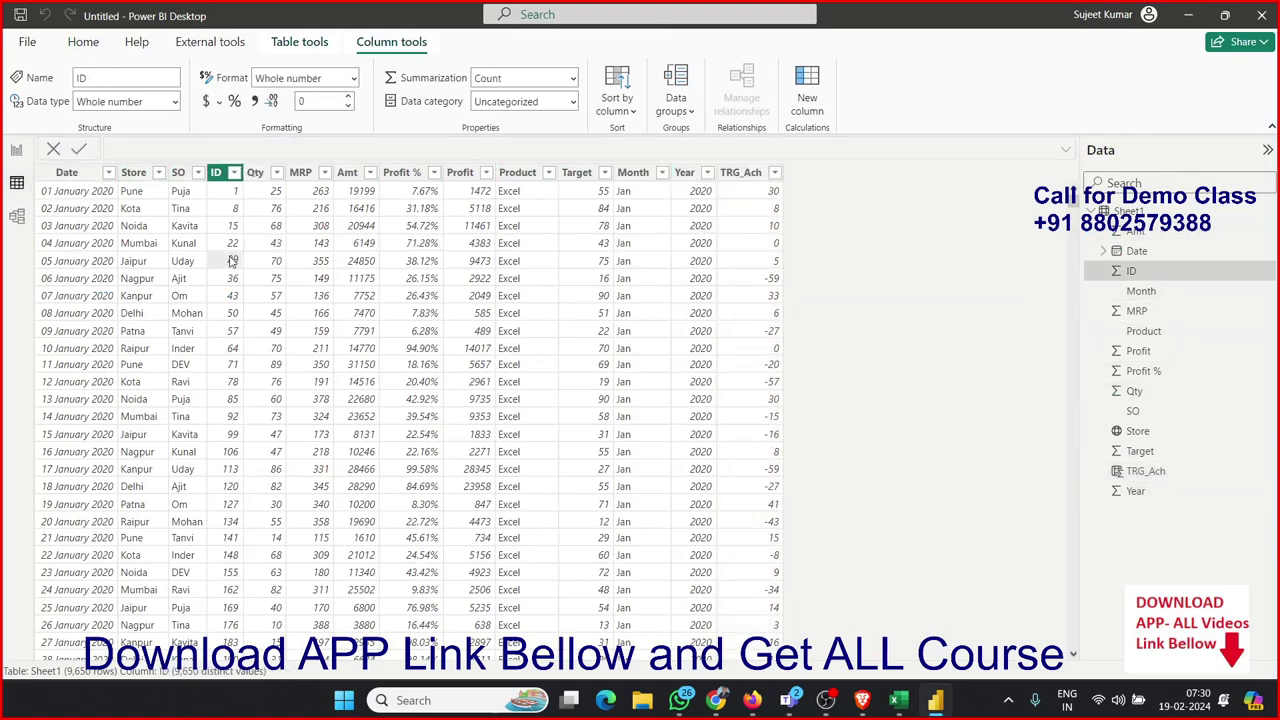
left_click(17, 217)
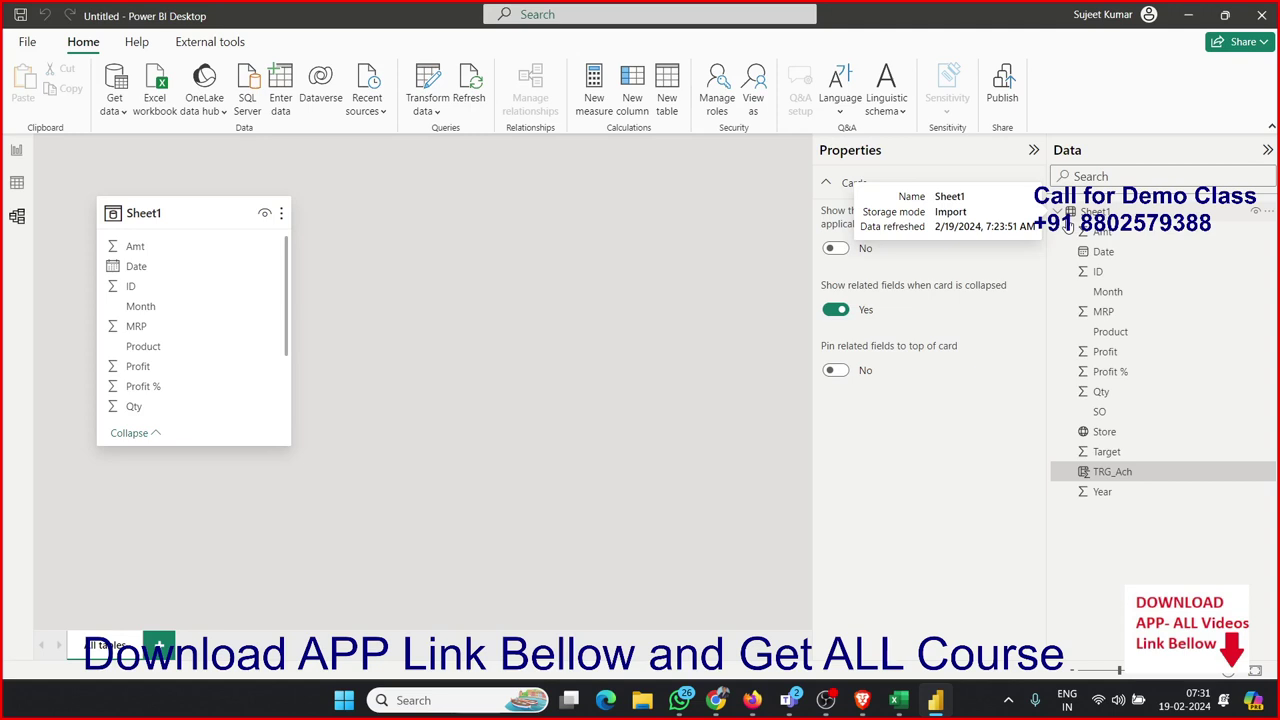
left_click(17, 152)
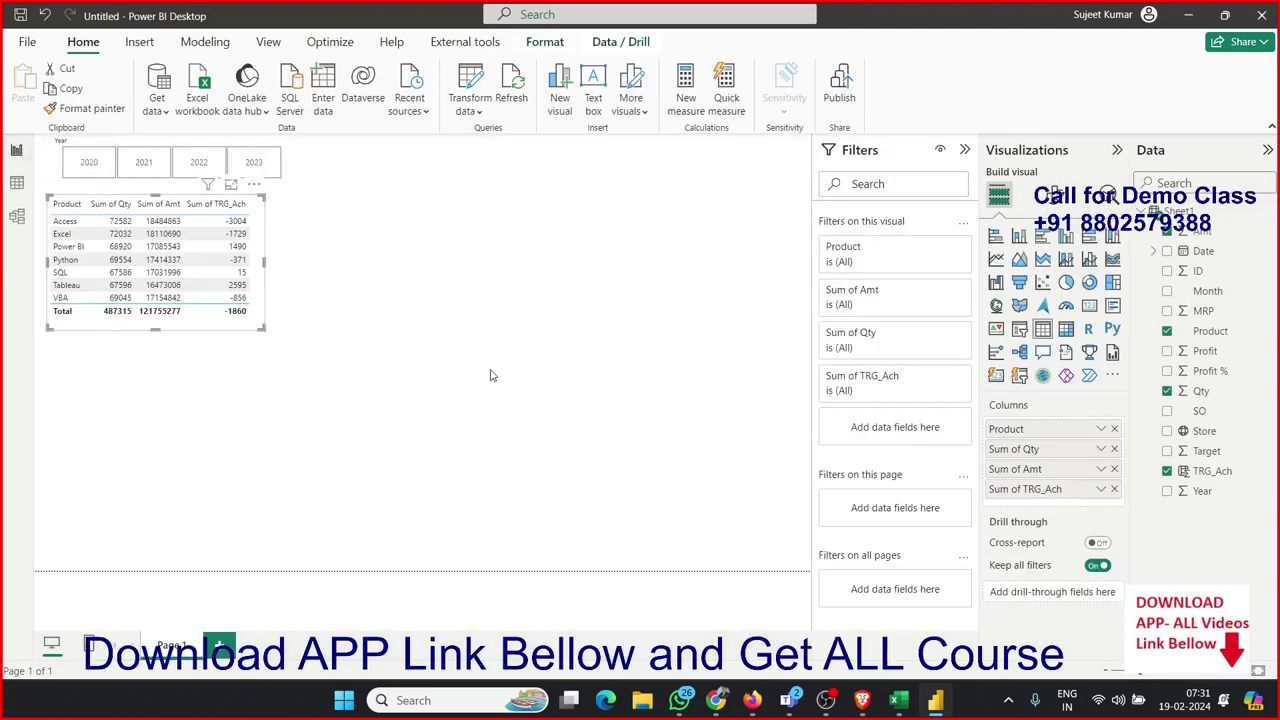
mouse_move(660, 475)
left_mouse_down()
mouse_move(369, 312)
mouse_move(318, 302)
left_mouse_up()
left_click(17, 183)
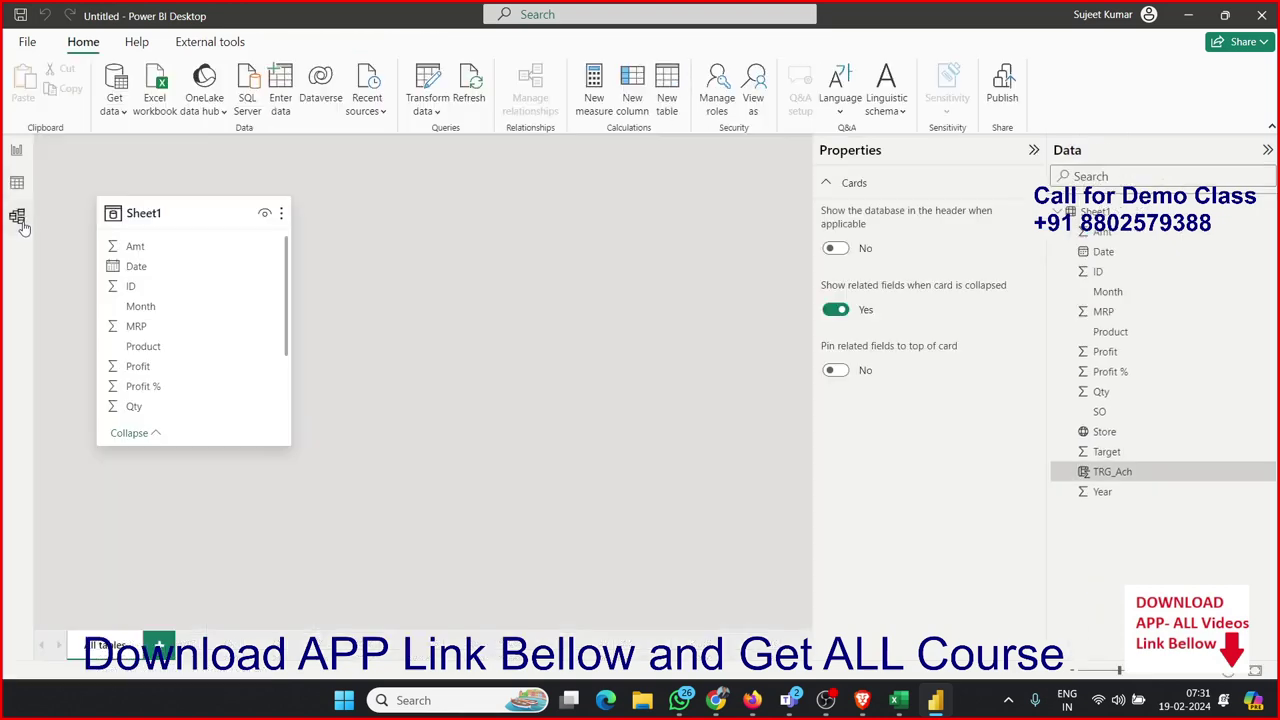
left_click(17, 216)
left_click(17, 151)
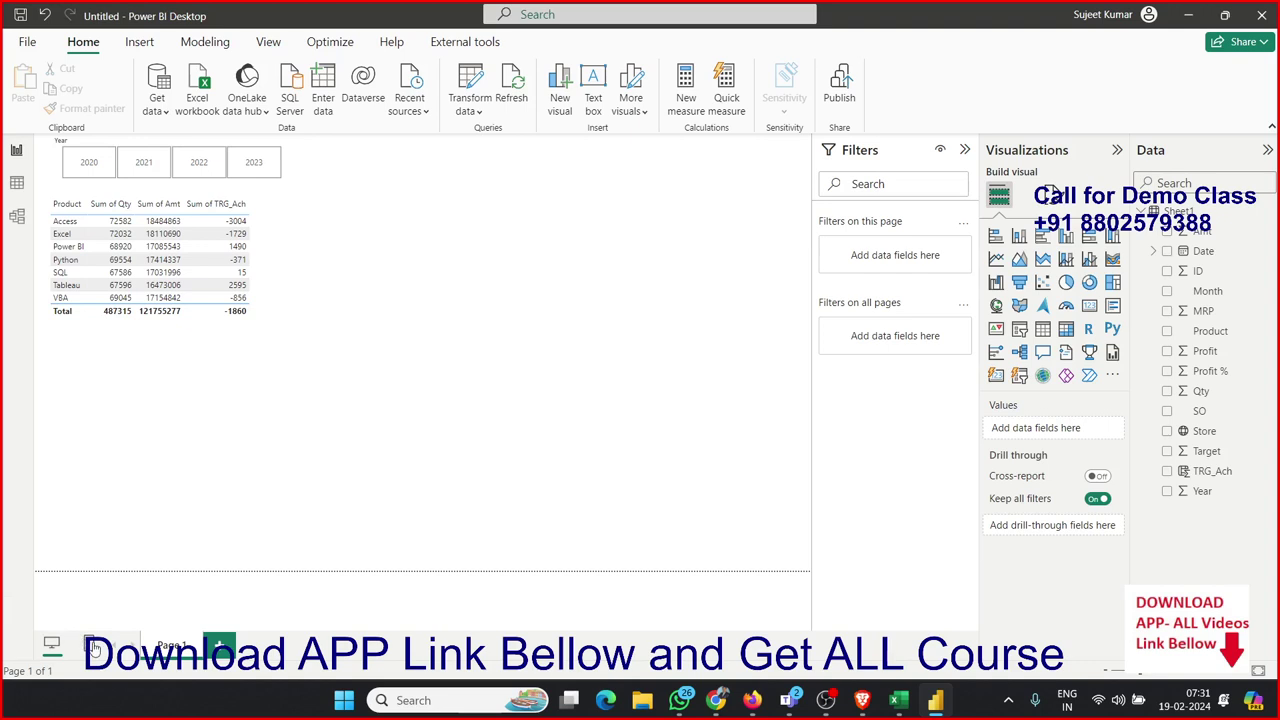
Step: In mobile layout, place the Product table on the phone canvas, enlarged to show all columns
left_click(92, 645)
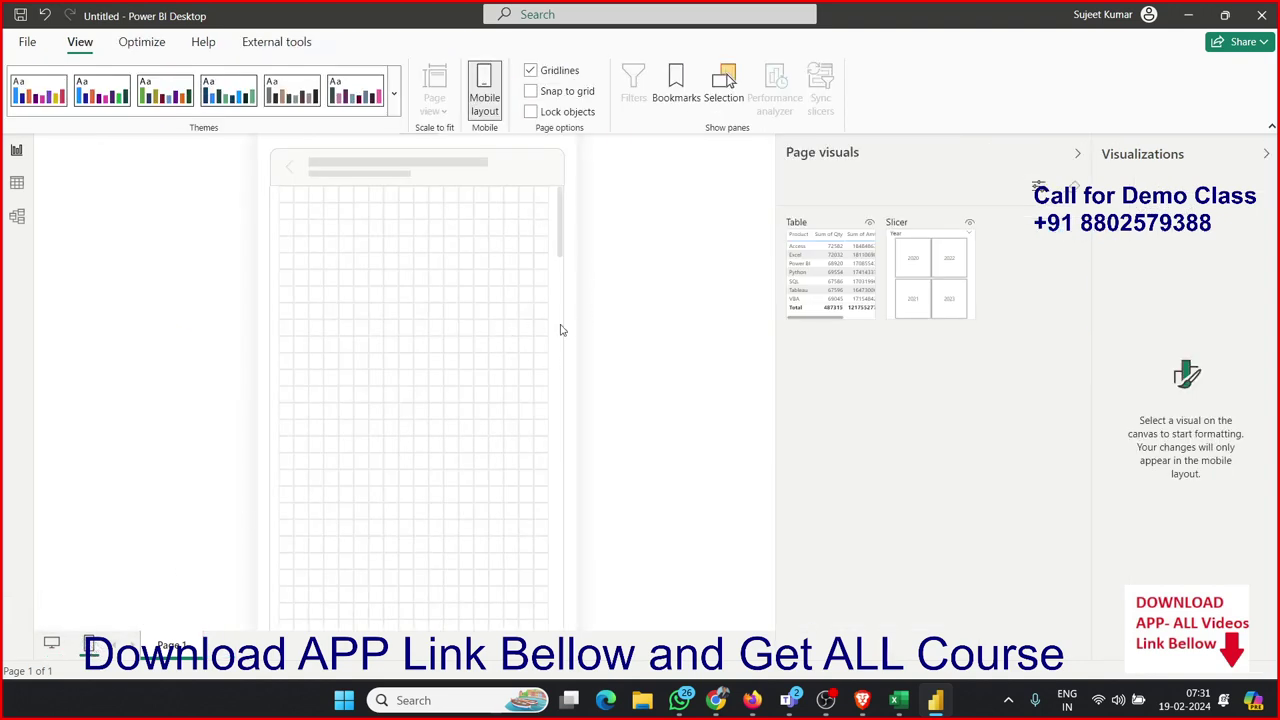
scroll(498, 318, "down", 3)
scroll(498, 318, "down", 3)
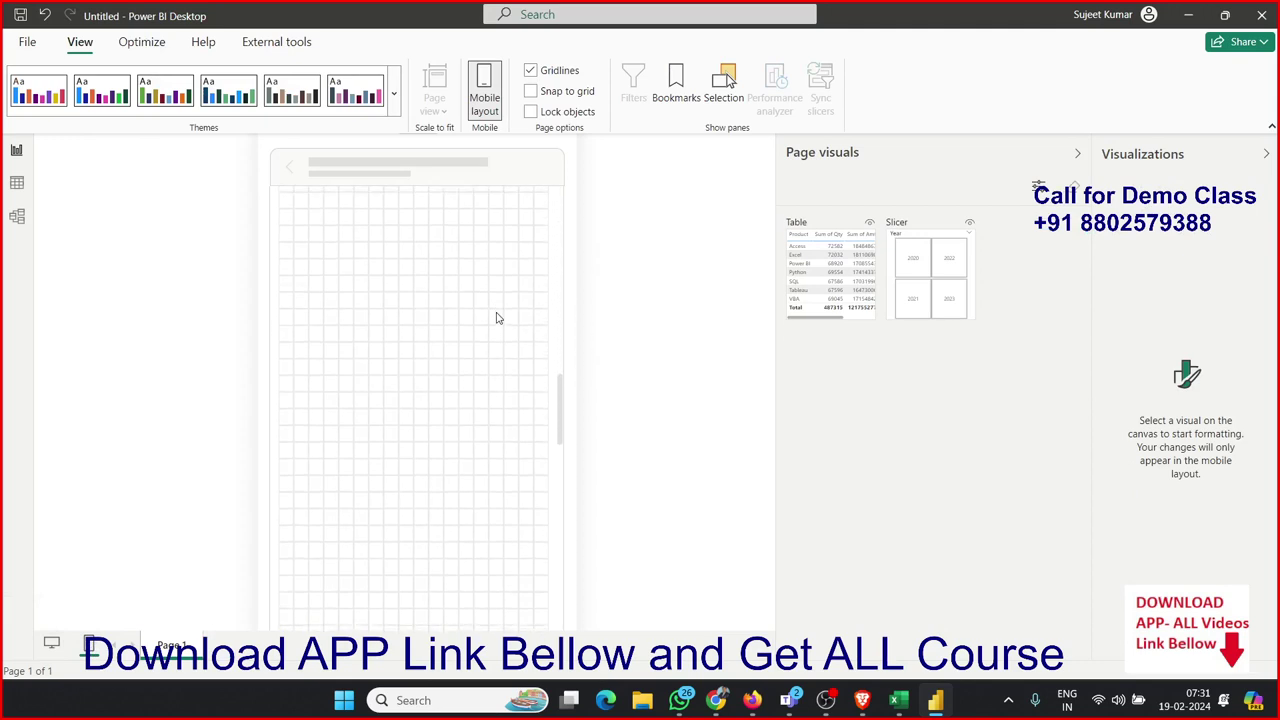
scroll(498, 318, "down", 2)
scroll(498, 318, "up", 2)
scroll(498, 318, "up", 3)
scroll(498, 318, "up", 3)
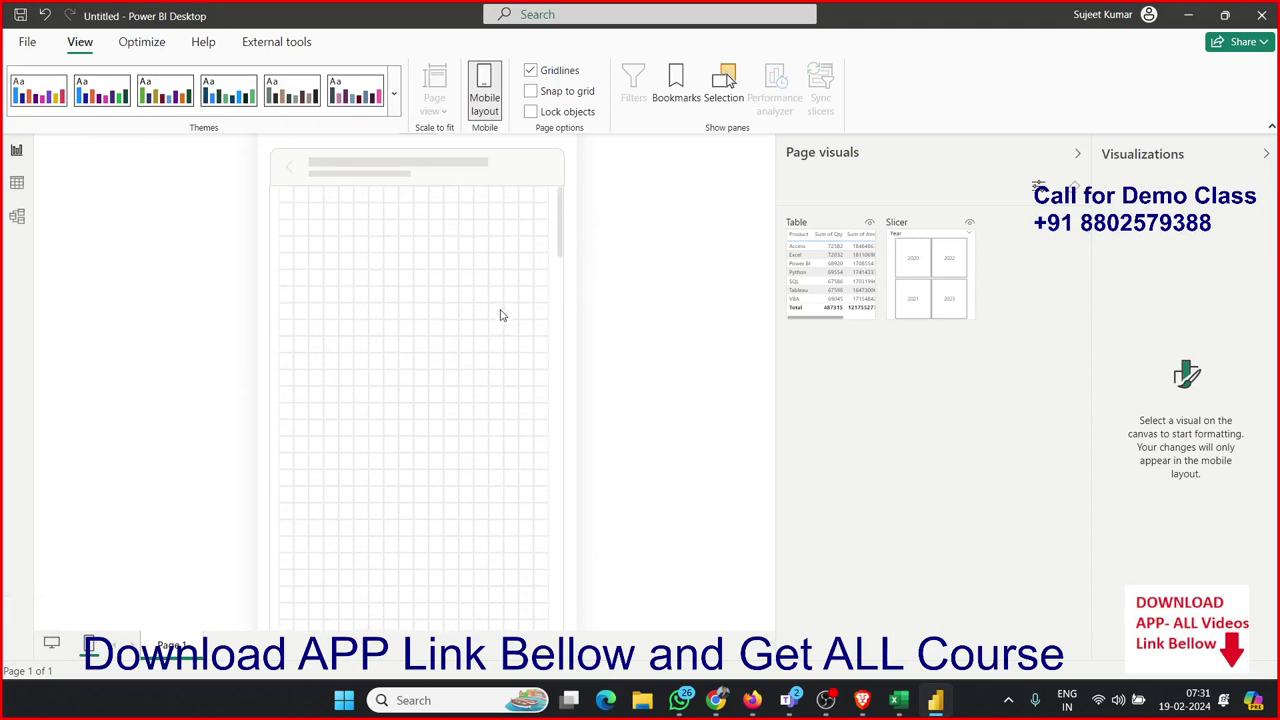
left_click_drag(833, 278, 332, 250)
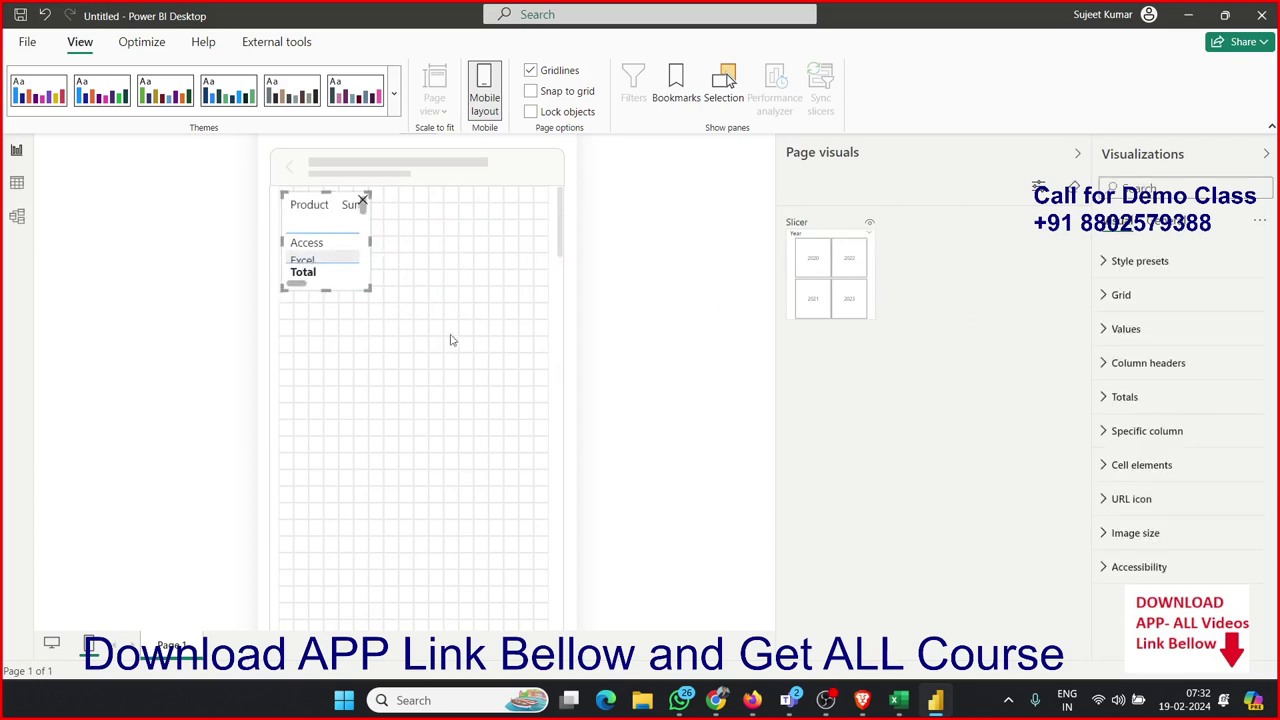
mouse_move(368, 290)
left_mouse_down()
mouse_move(548, 446)
mouse_move(548, 412)
left_mouse_up()
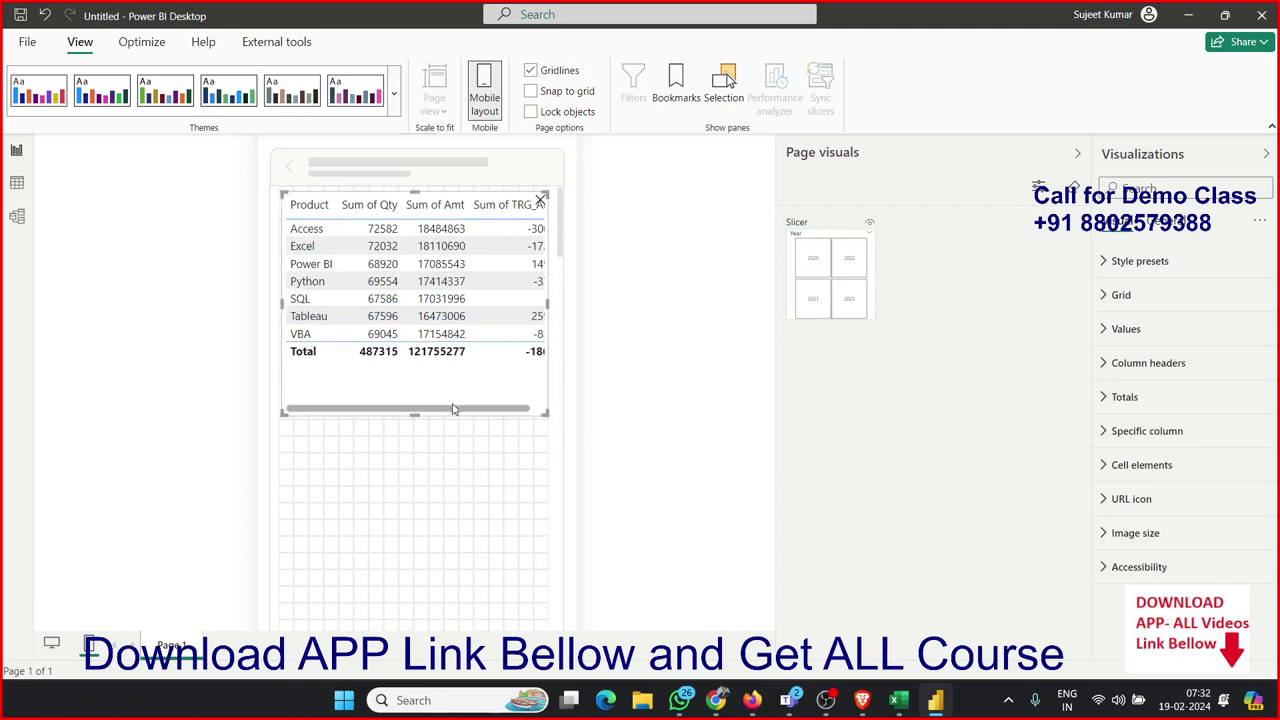
left_click_drag(528, 331, 528, 410)
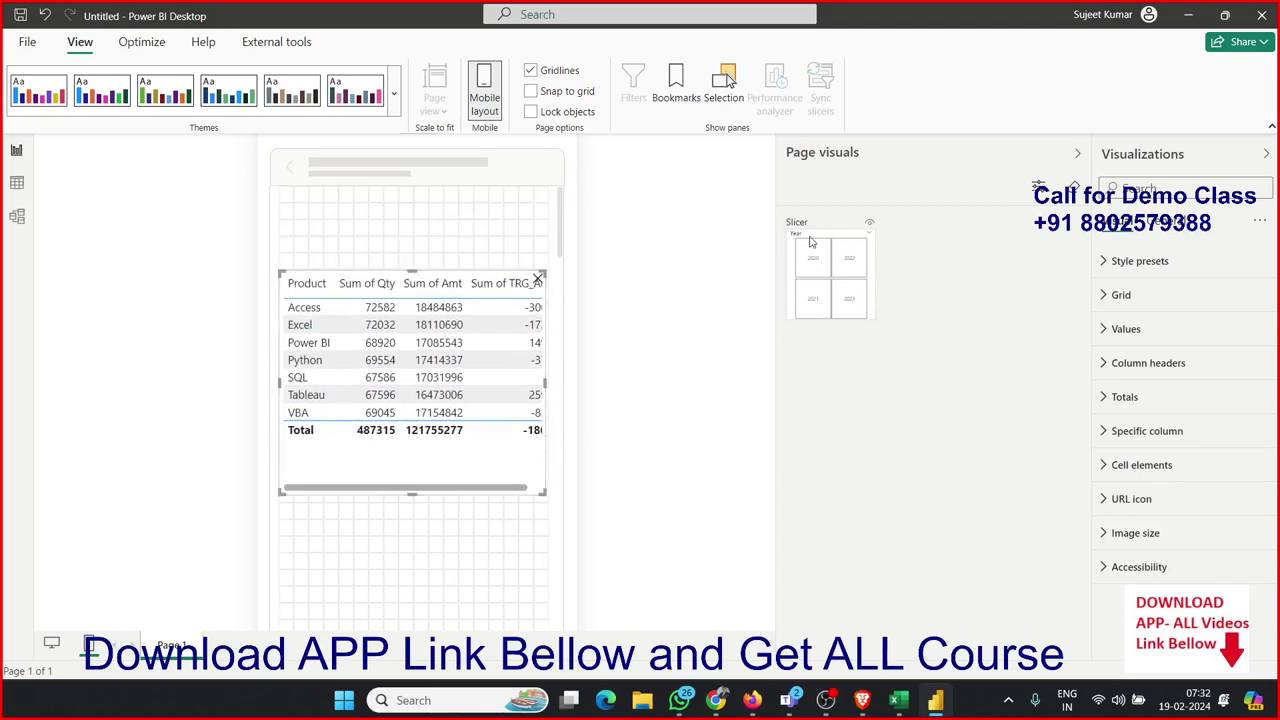
Step: Put the Year slicer above the table with 2020–2023 in one row
left_click_drag(812, 246, 304, 204)
left_click_drag(368, 287, 531, 231)
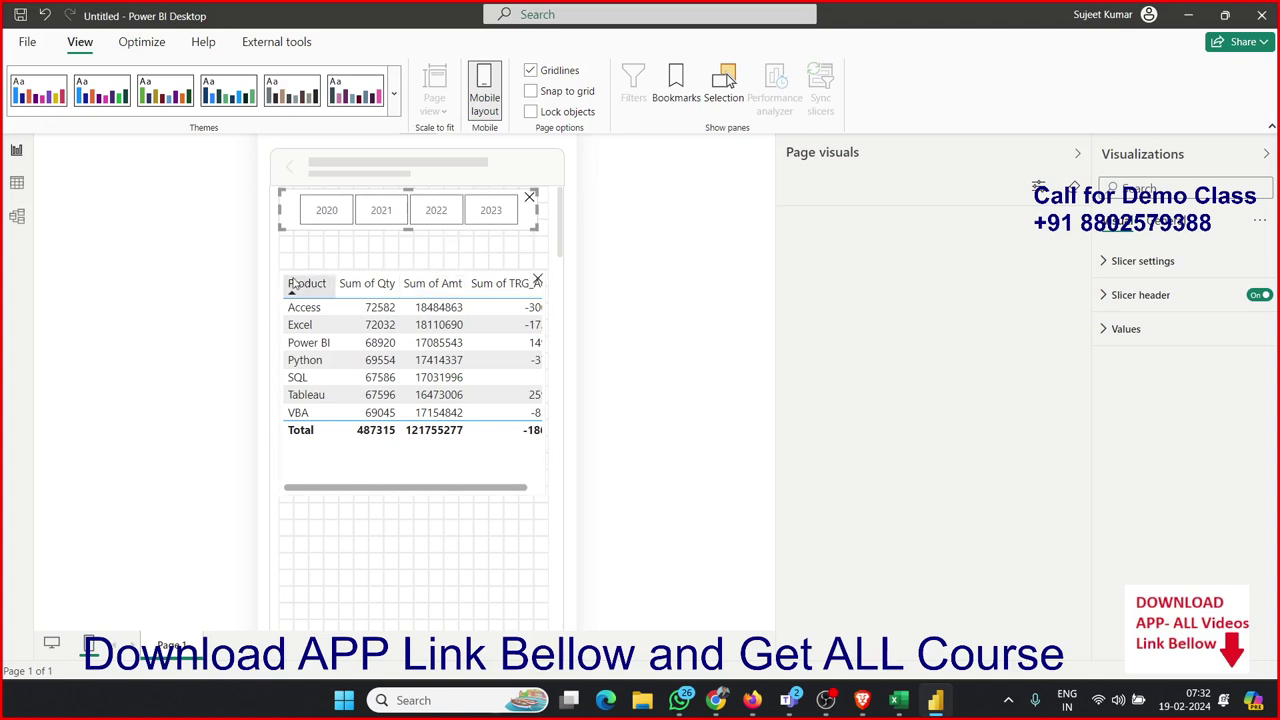
left_click_drag(334, 458, 327, 424)
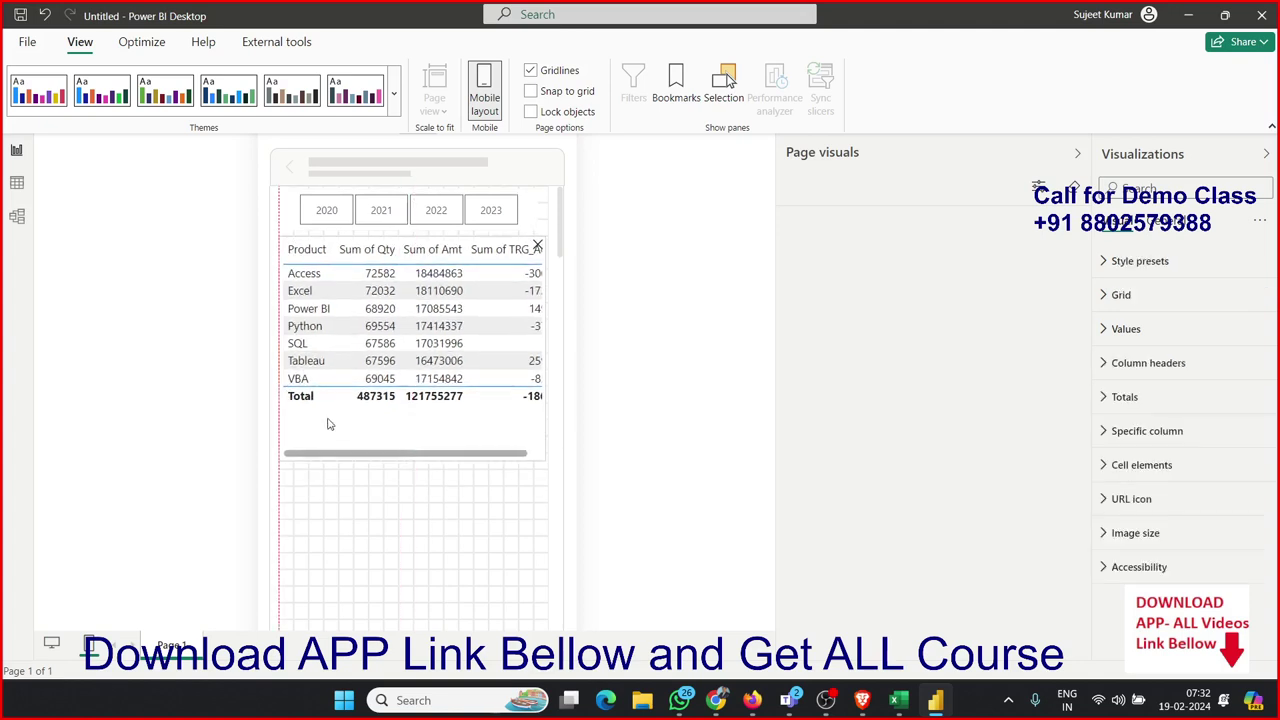
left_click(349, 539)
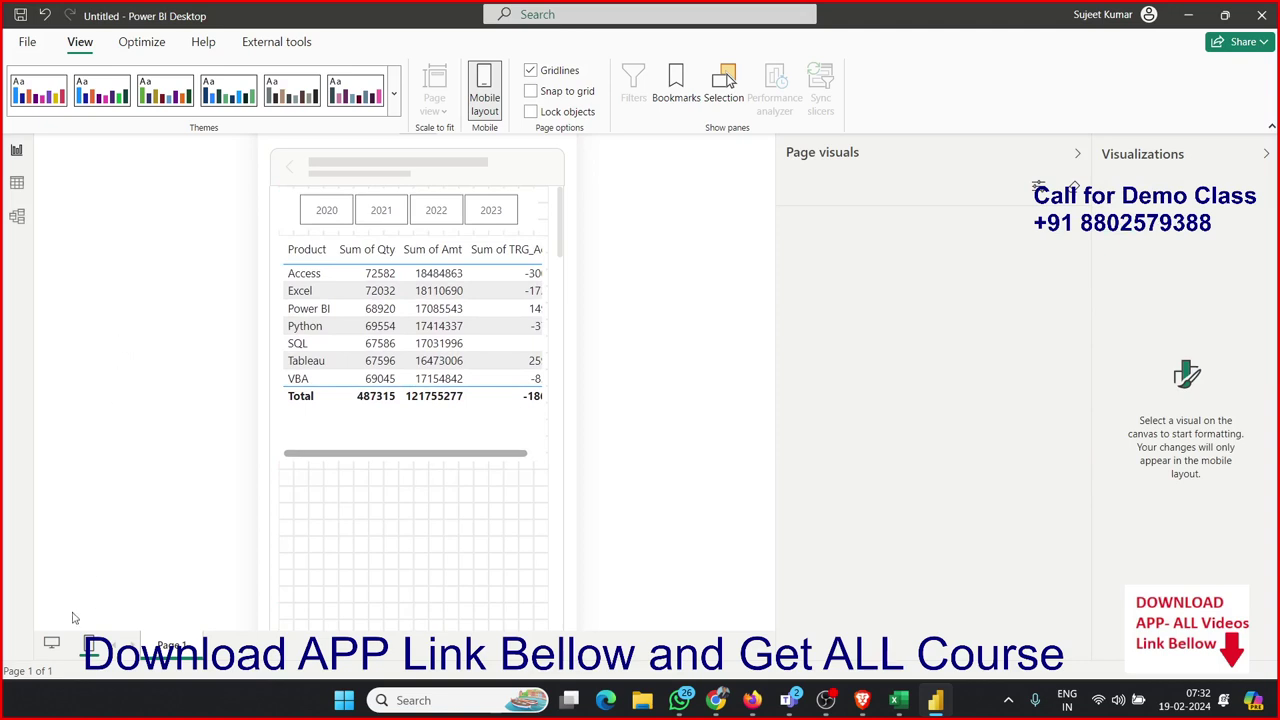
Step: Return to desktop layout after rechecking the phone layout once
left_click(51, 644)
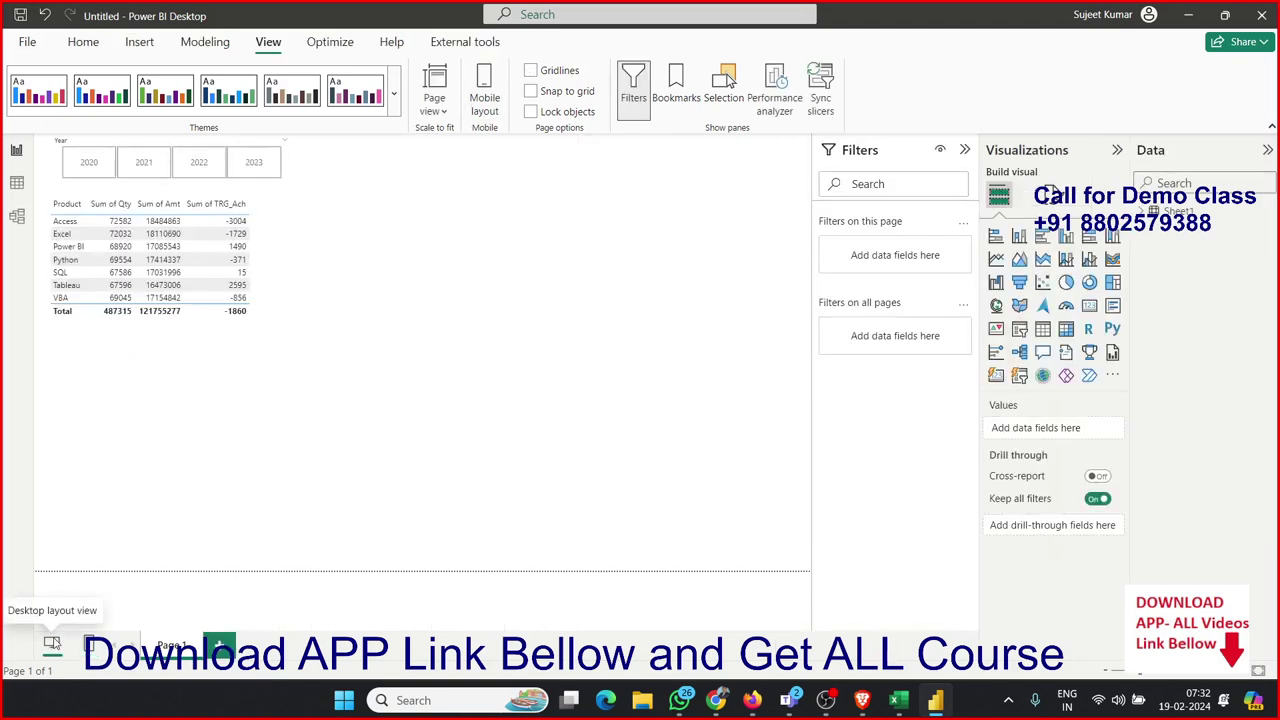
left_click(92, 645)
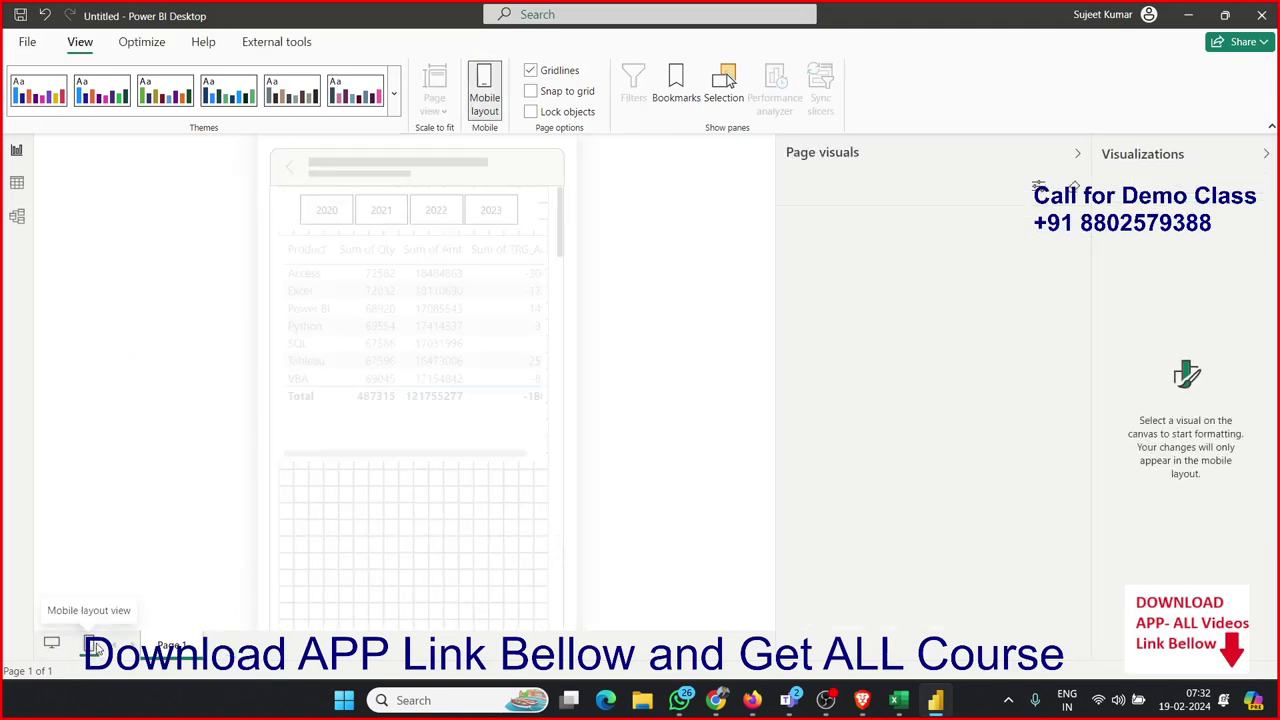
left_click(46, 646)
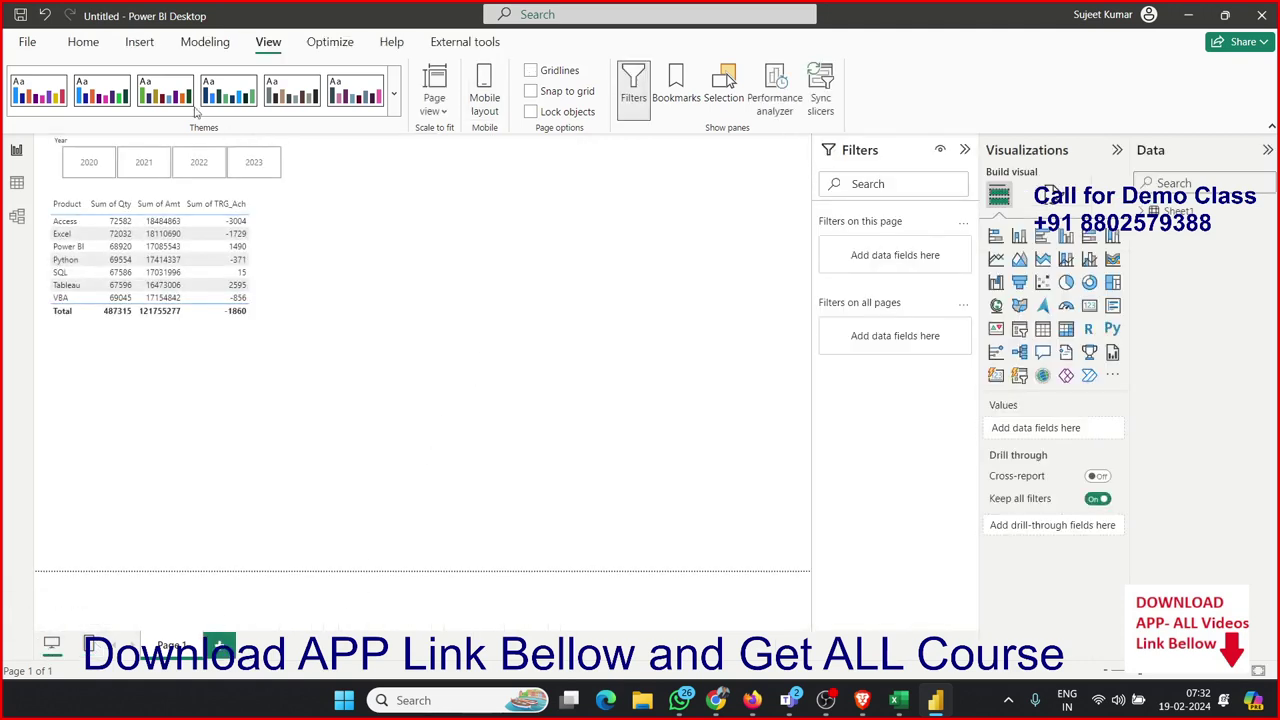
left_click(84, 44)
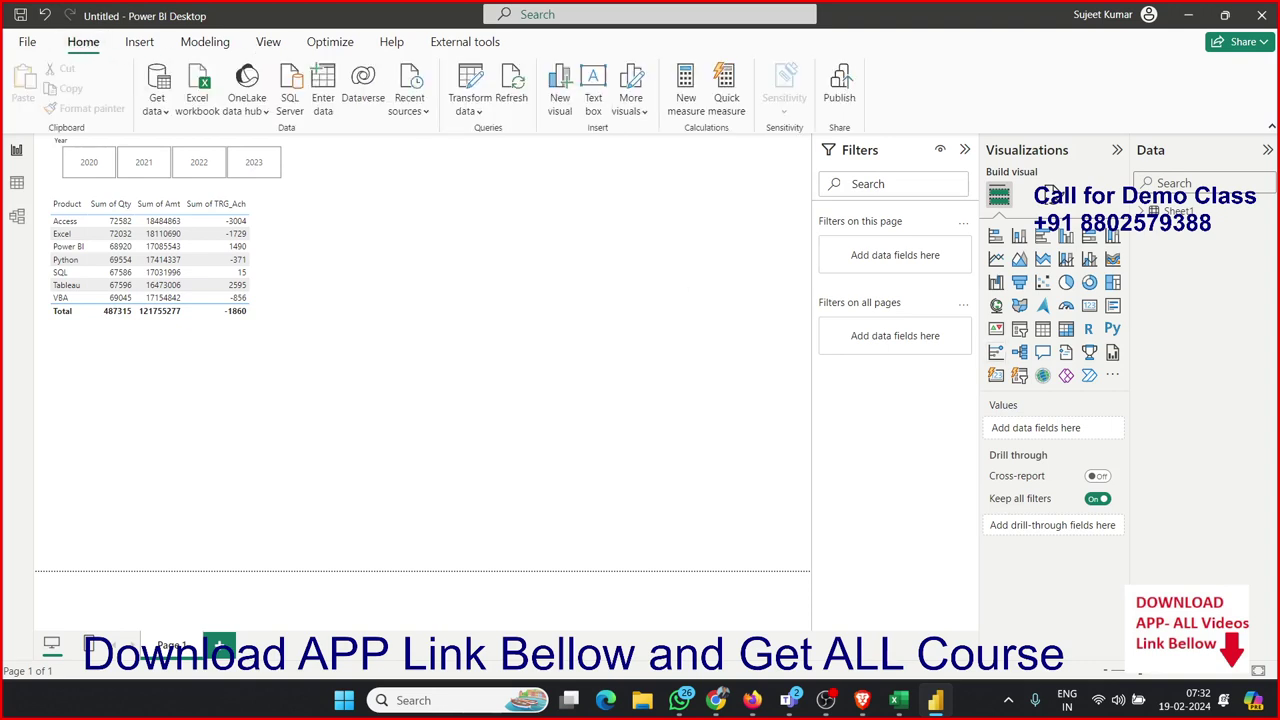
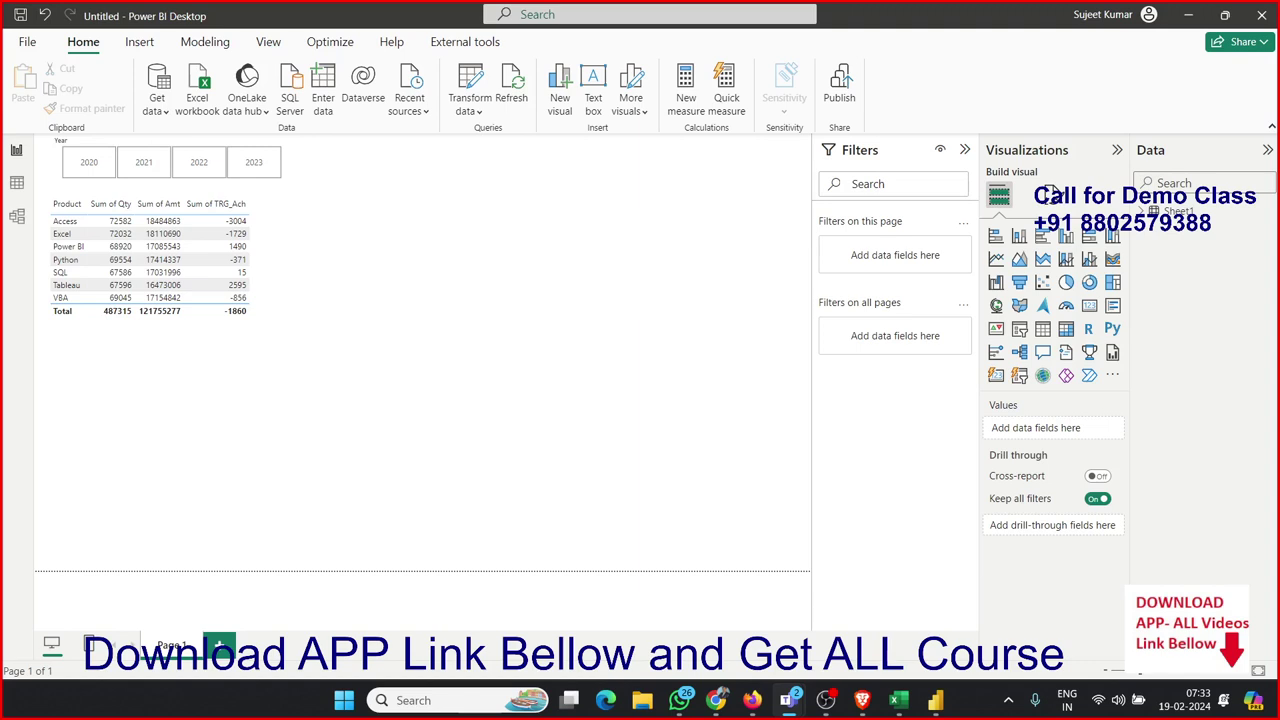
Step: Delete the product summary table visual and the Year slicer from the report canvas
left_click(201, 333)
left_click(202, 331)
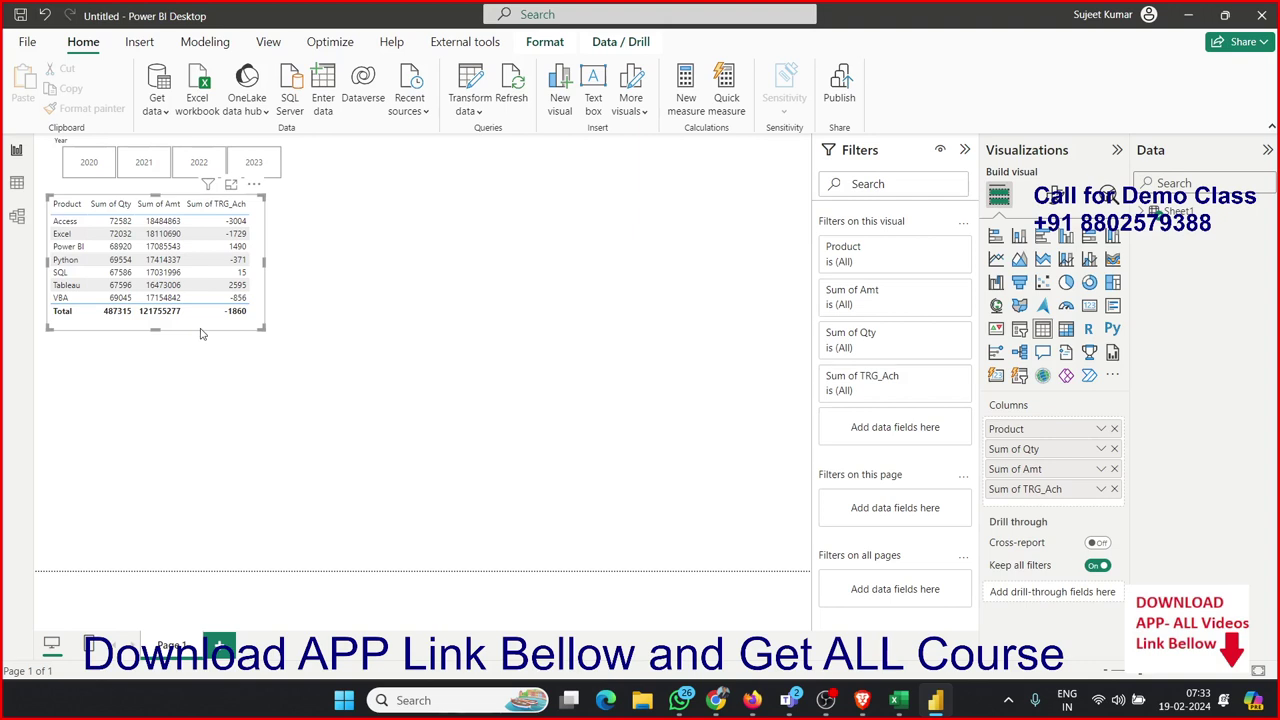
key("Delete")
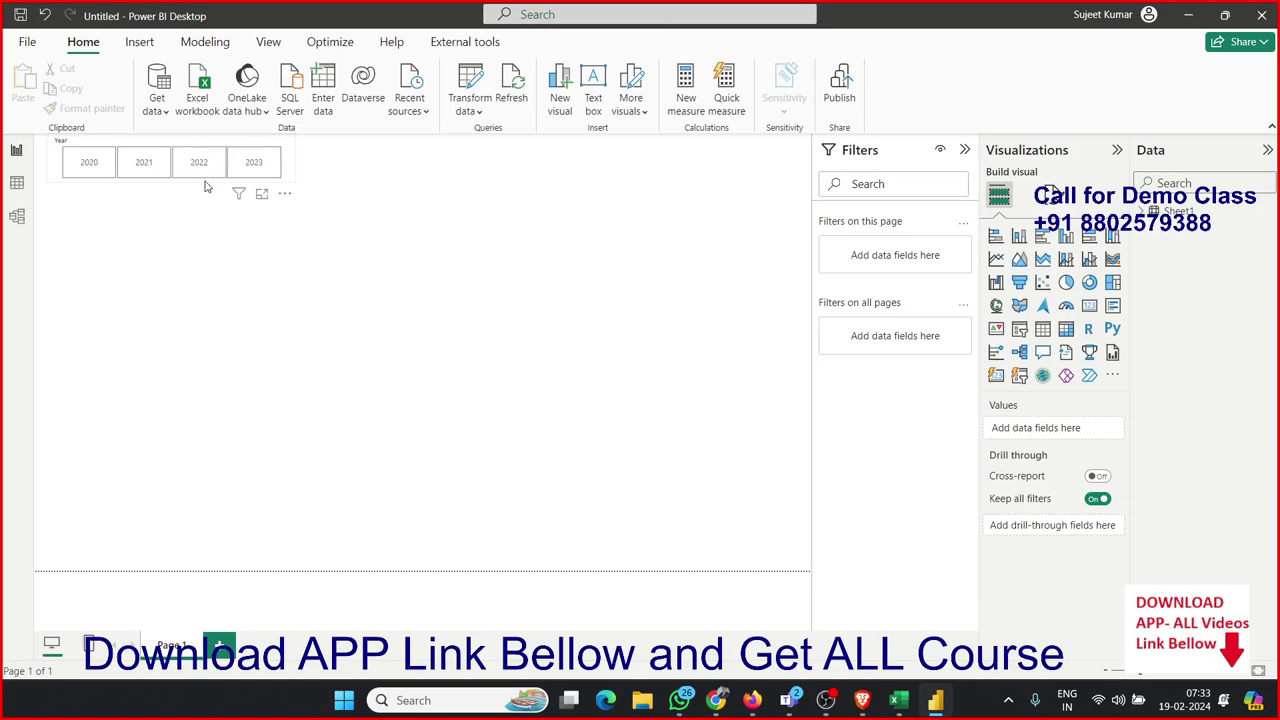
left_click(202, 187)
key("Delete")
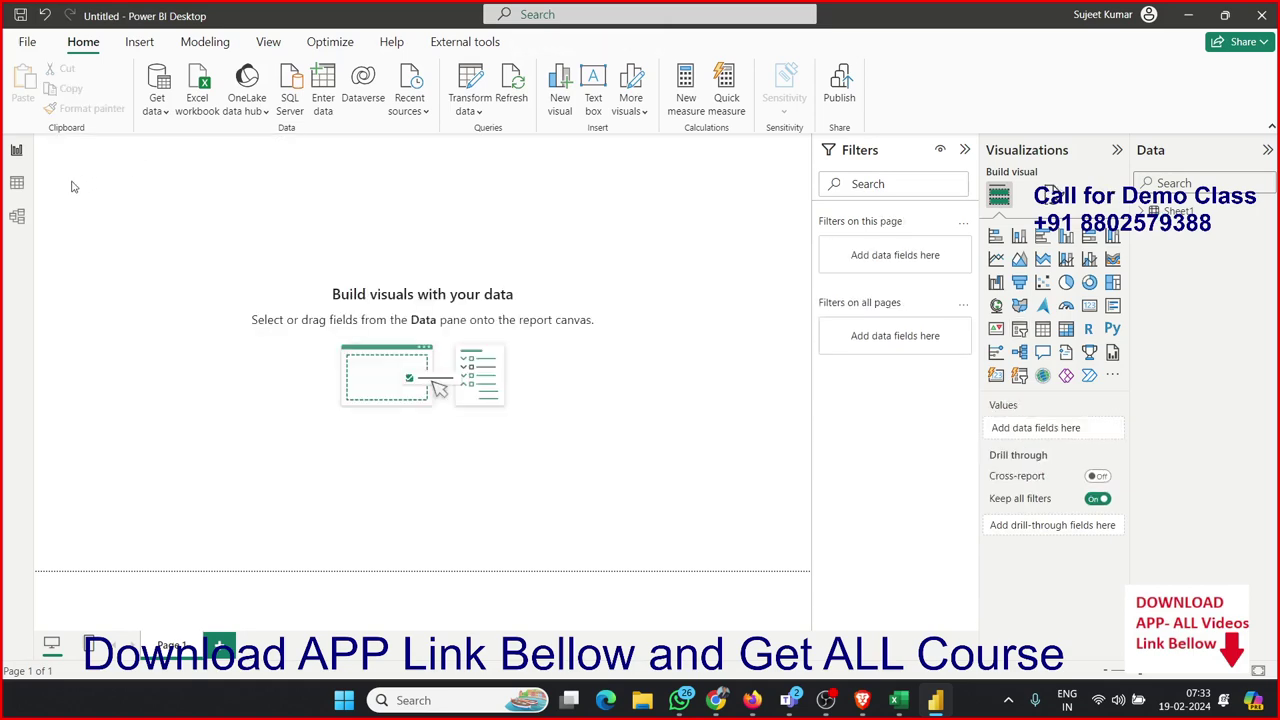
left_click(17, 182)
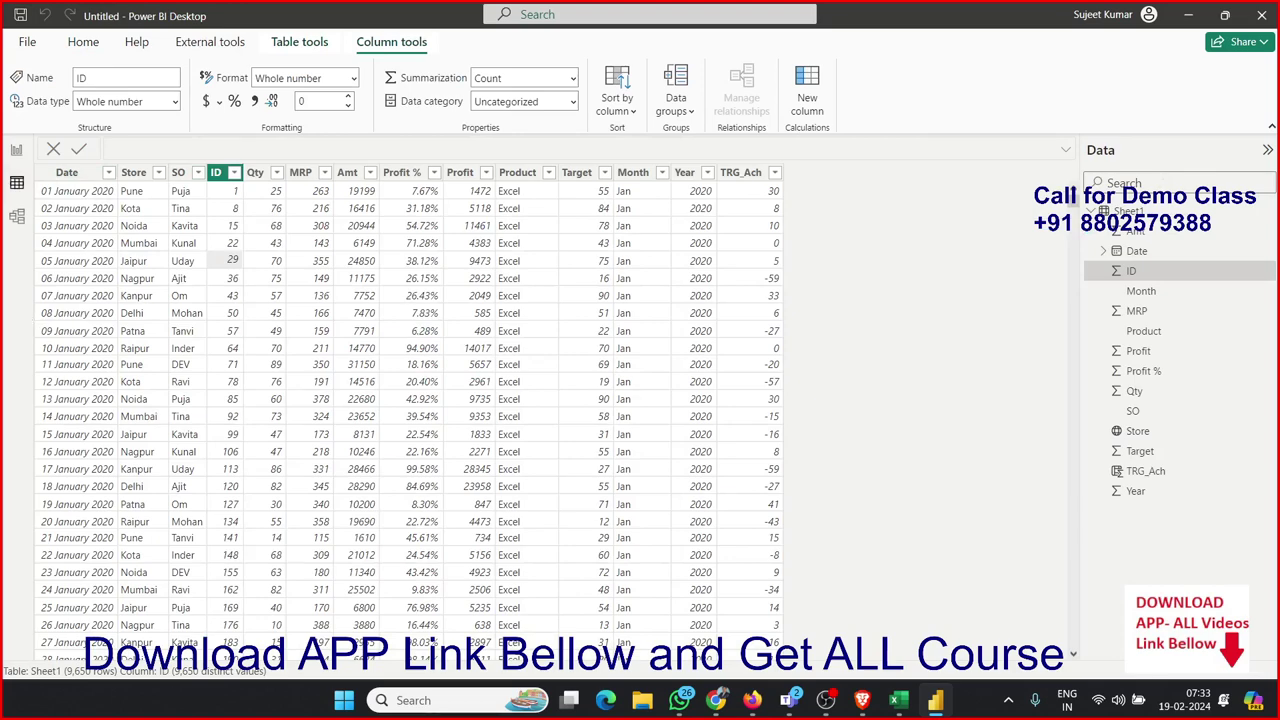
left_click(17, 151)
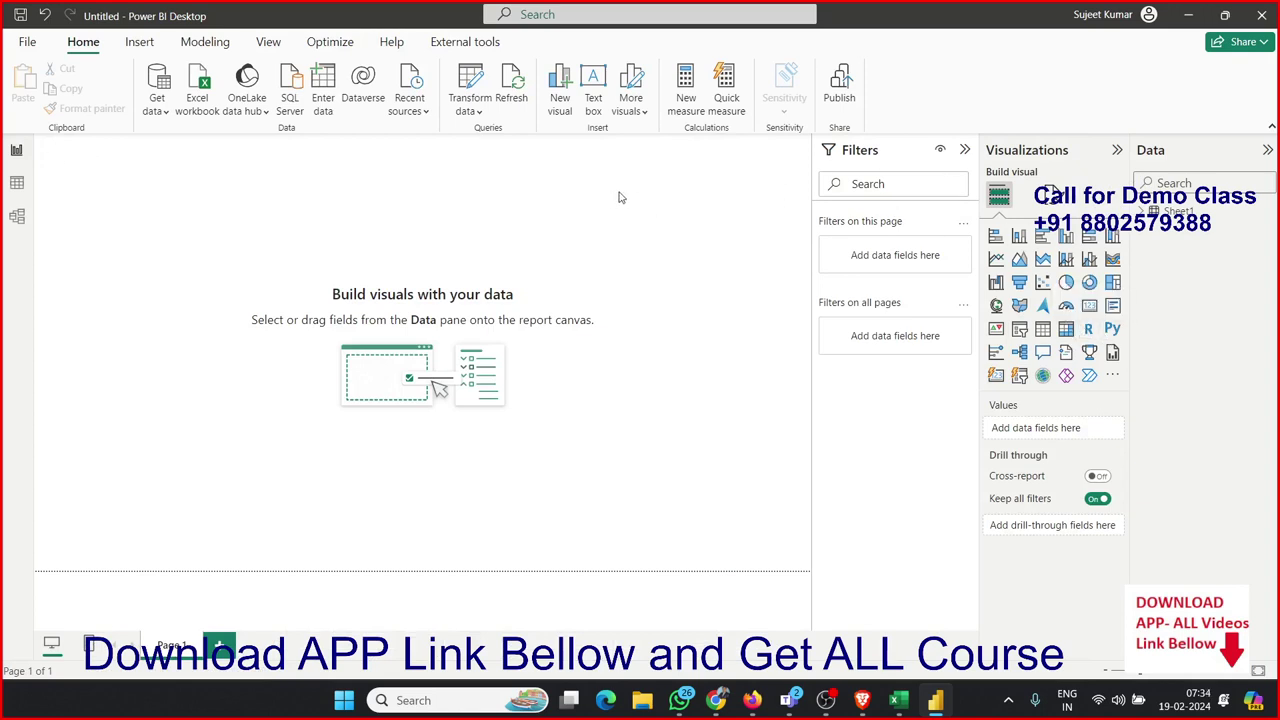
Step: Add a gauge showing Qty as its value with Target as the maximum value
left_click(1066, 305)
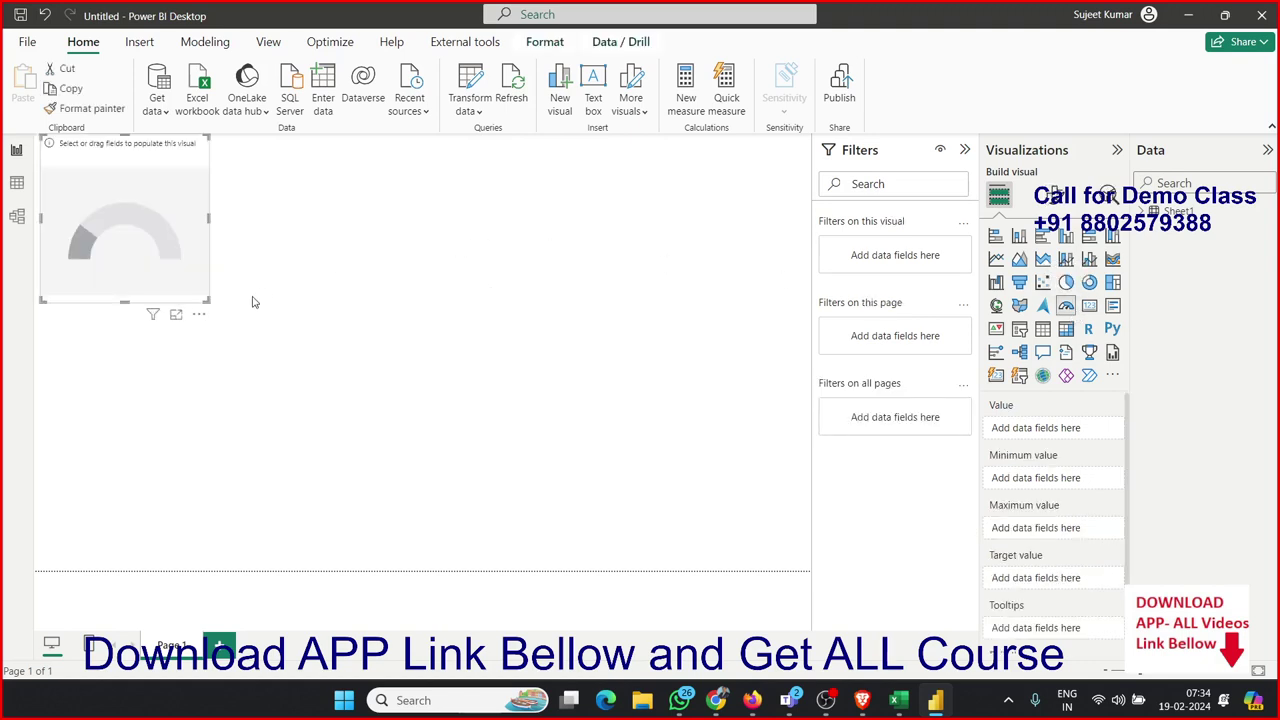
left_click_drag(207, 300, 182, 237)
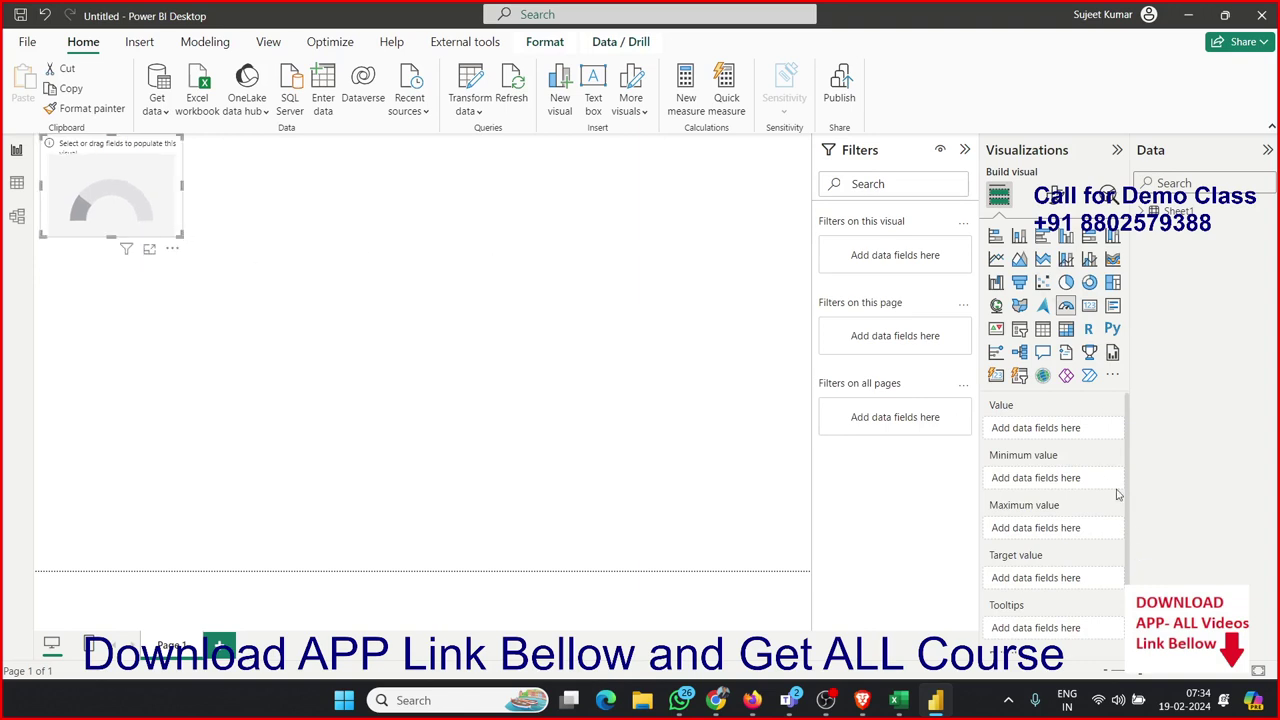
left_click(1141, 214)
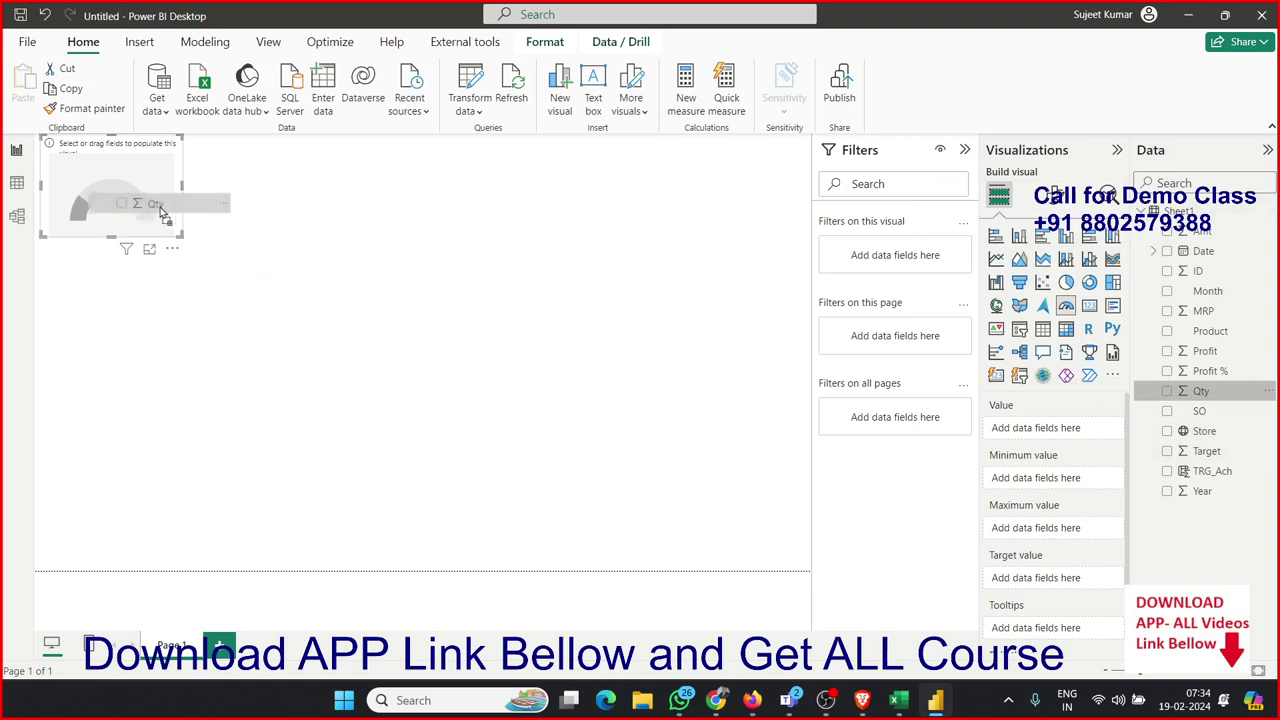
left_click_drag(1100, 390, 148, 203)
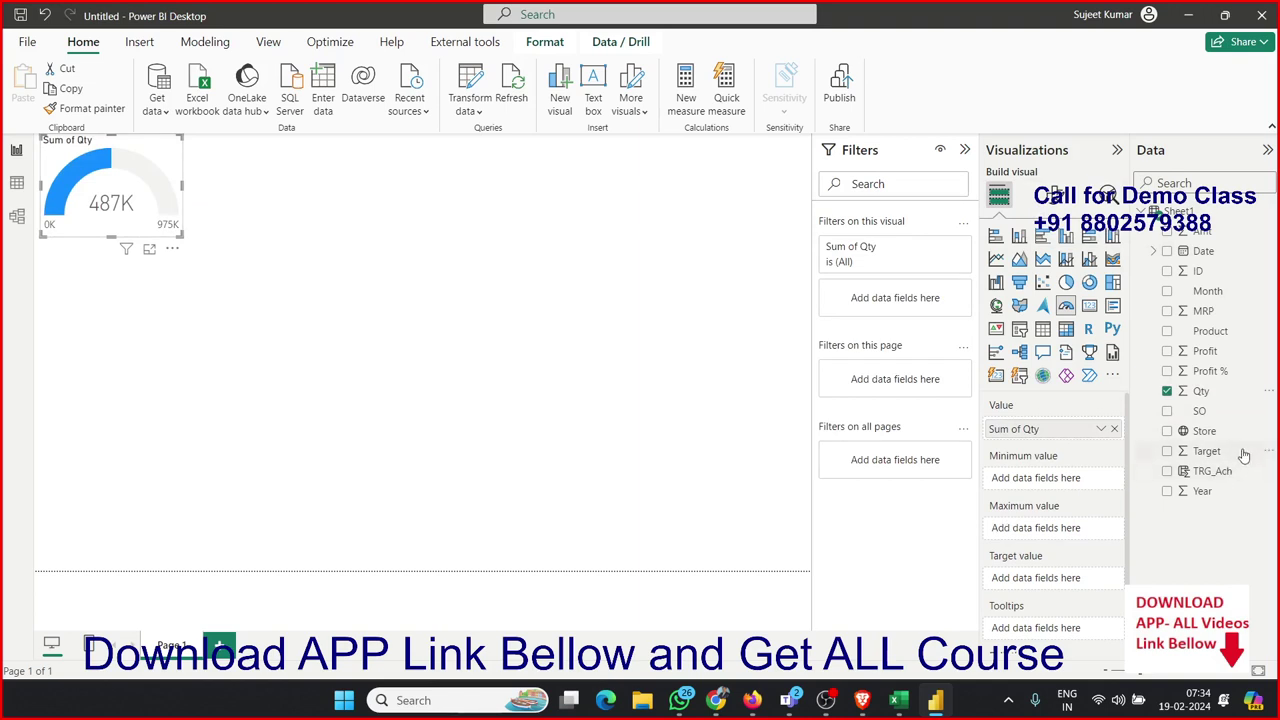
left_click_drag(1240, 456, 1090, 530)
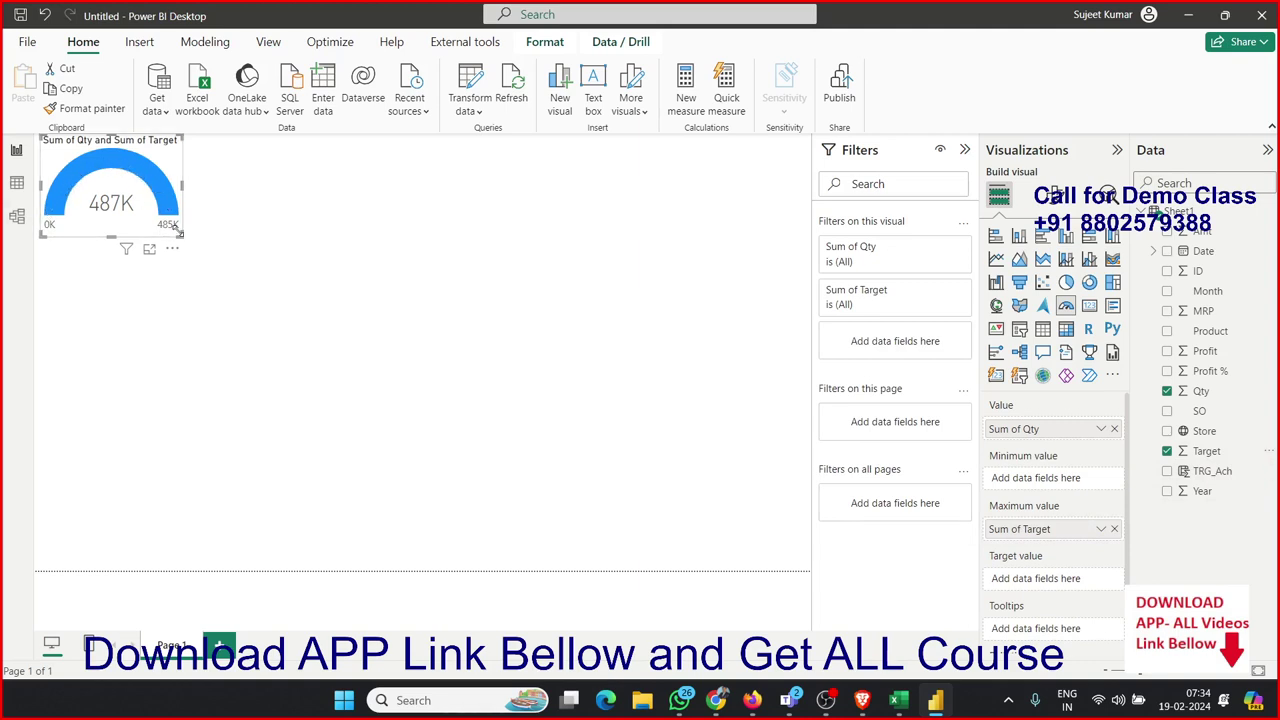
left_click(288, 248)
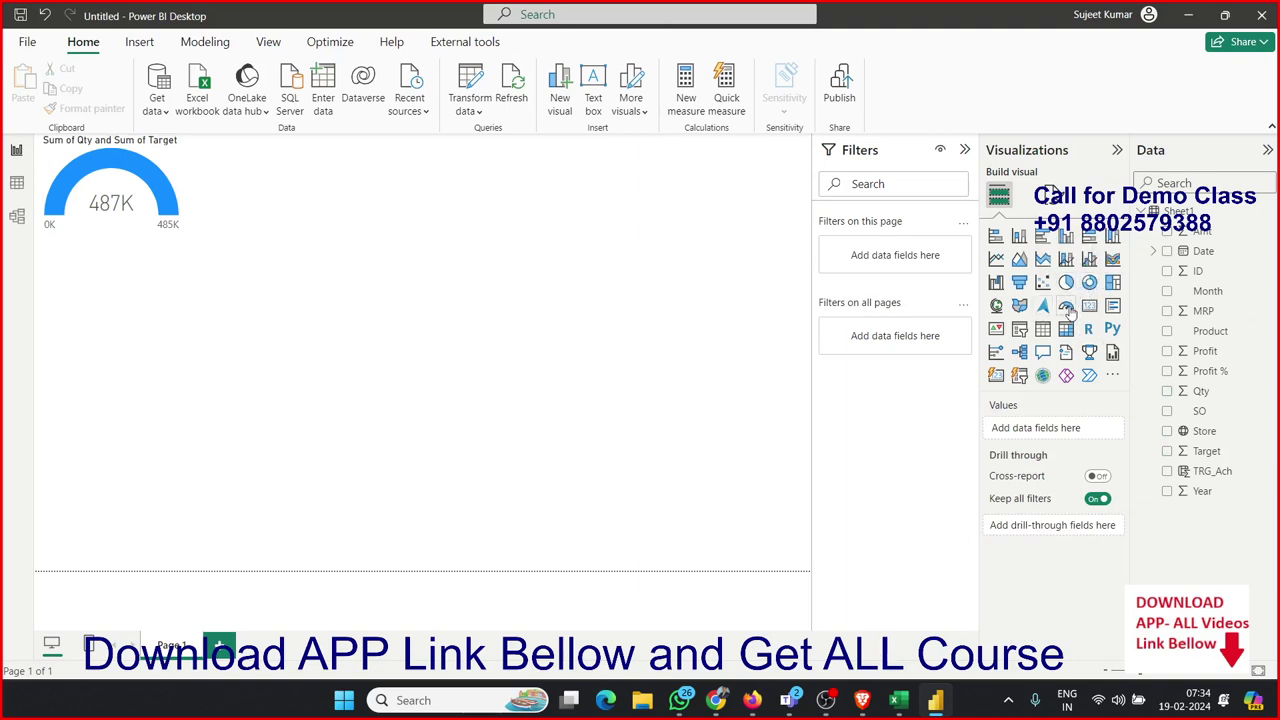
Step: Add a second gauge for Amt at the page's top right, then view the Sheet1 data
left_click(1068, 310)
left_click_drag(132, 311, 760, 185)
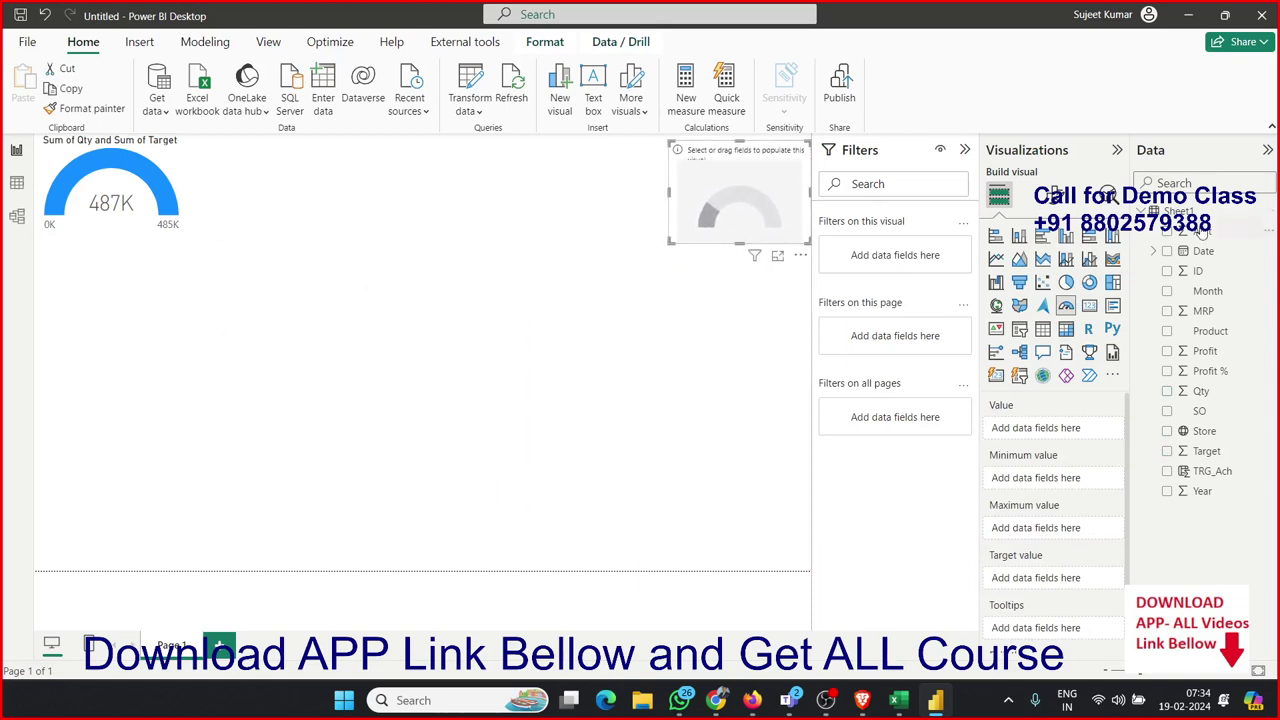
mouse_move(1201, 232)
left_mouse_down()
mouse_move(700, 222)
mouse_move(670, 233)
left_mouse_up()
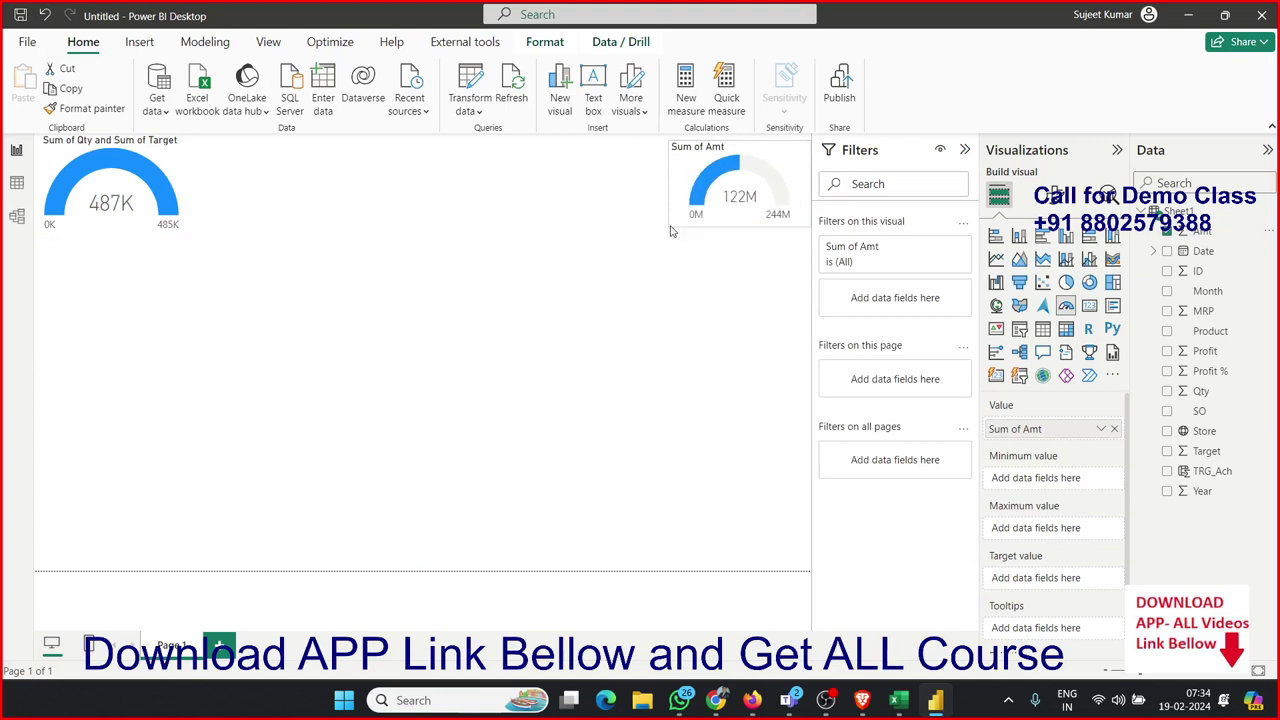
left_click(672, 285)
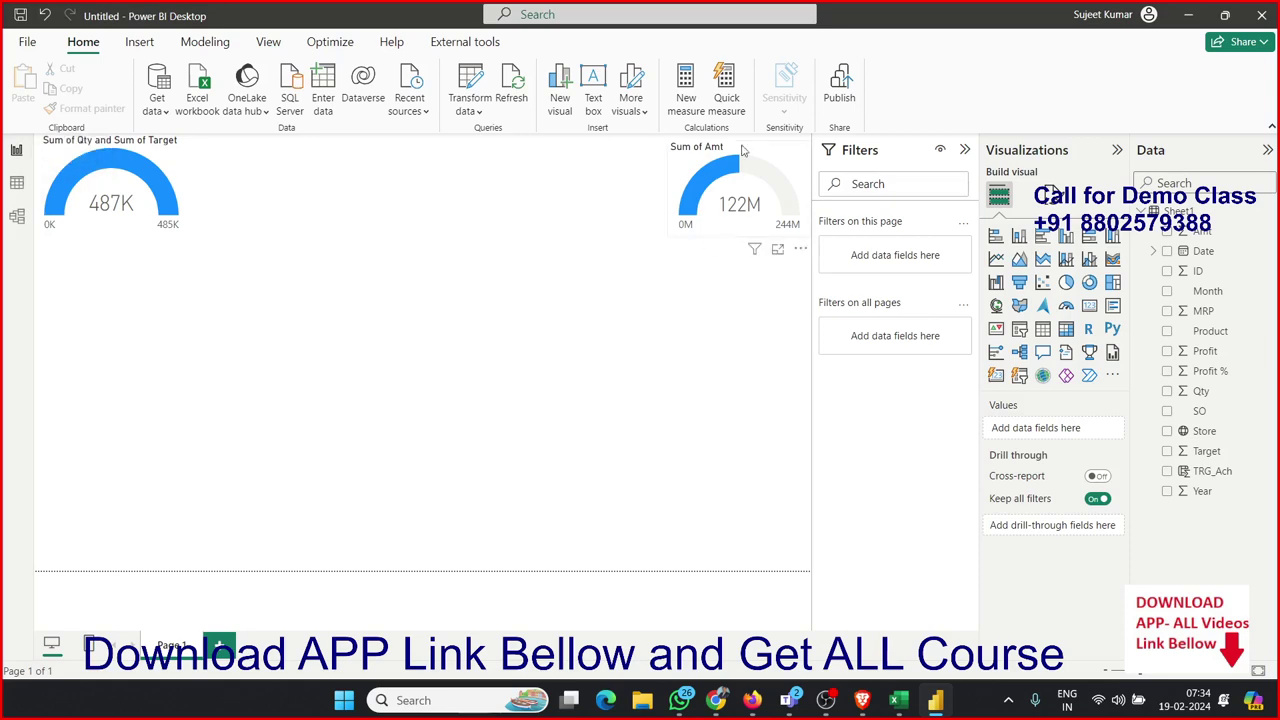
left_click(17, 184)
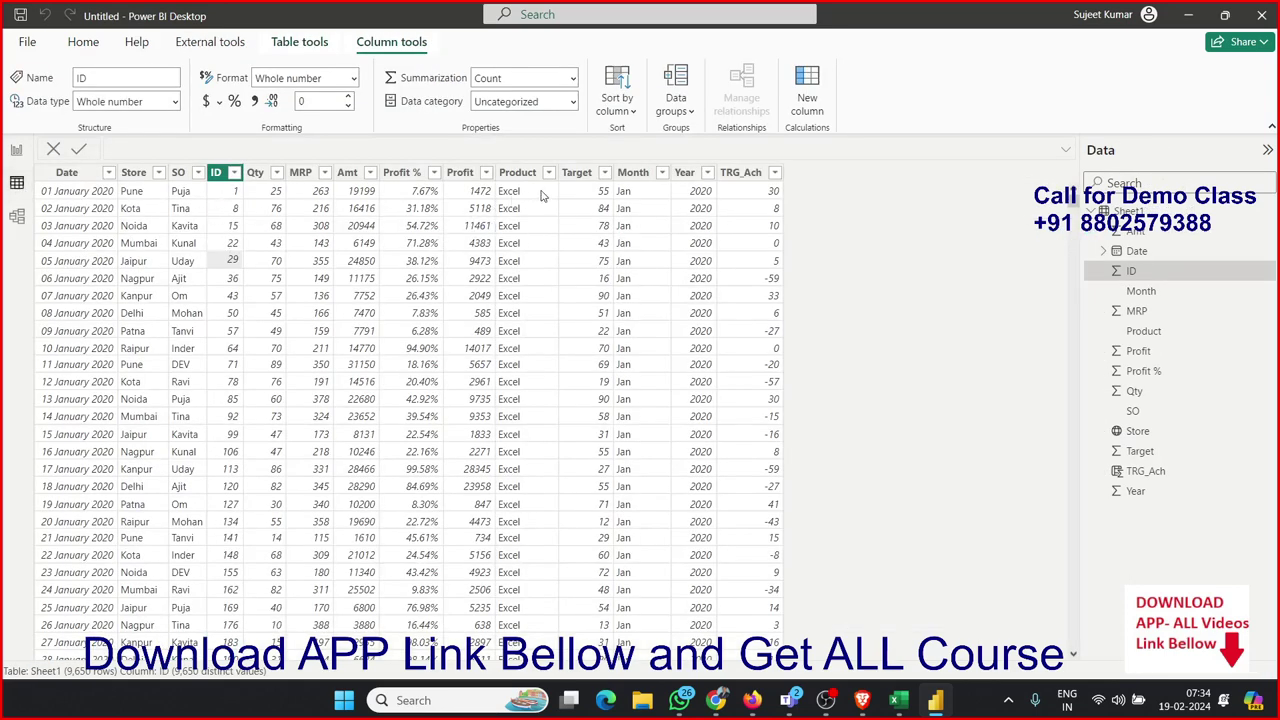
Step: Inspect the Target and MRP columns in the Sheet1 data table
left_click(576, 180)
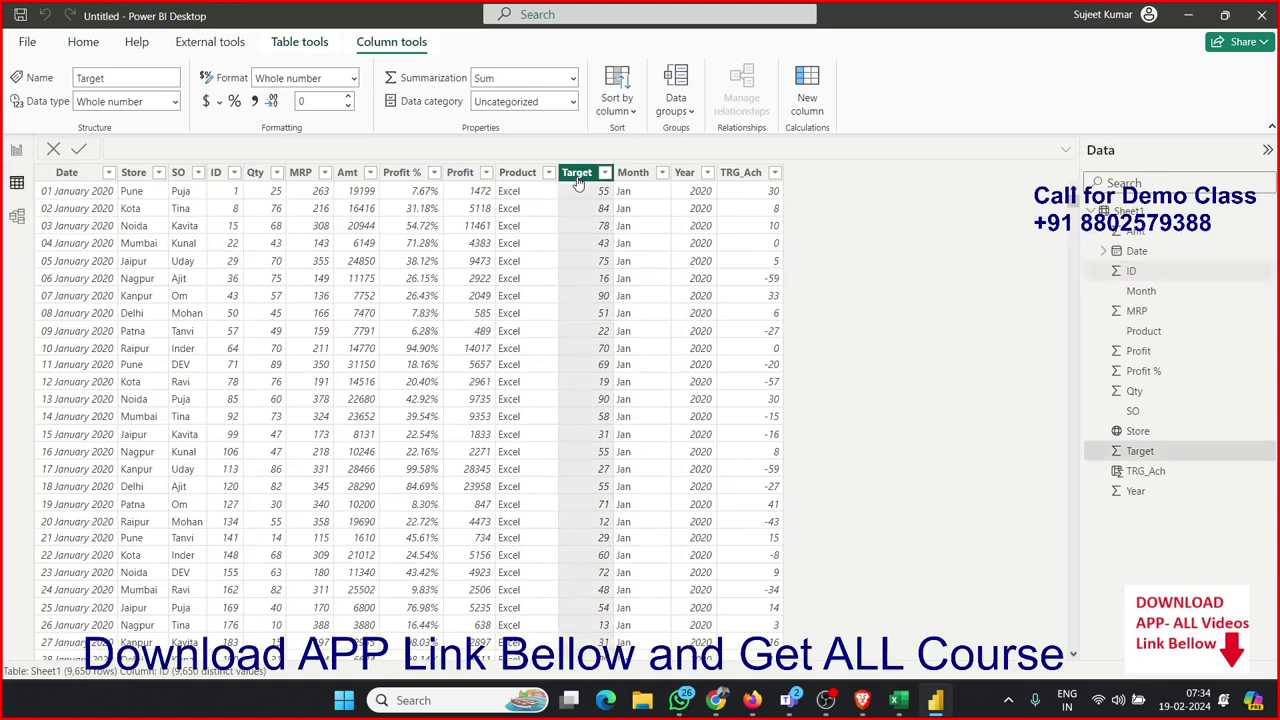
left_click(318, 174)
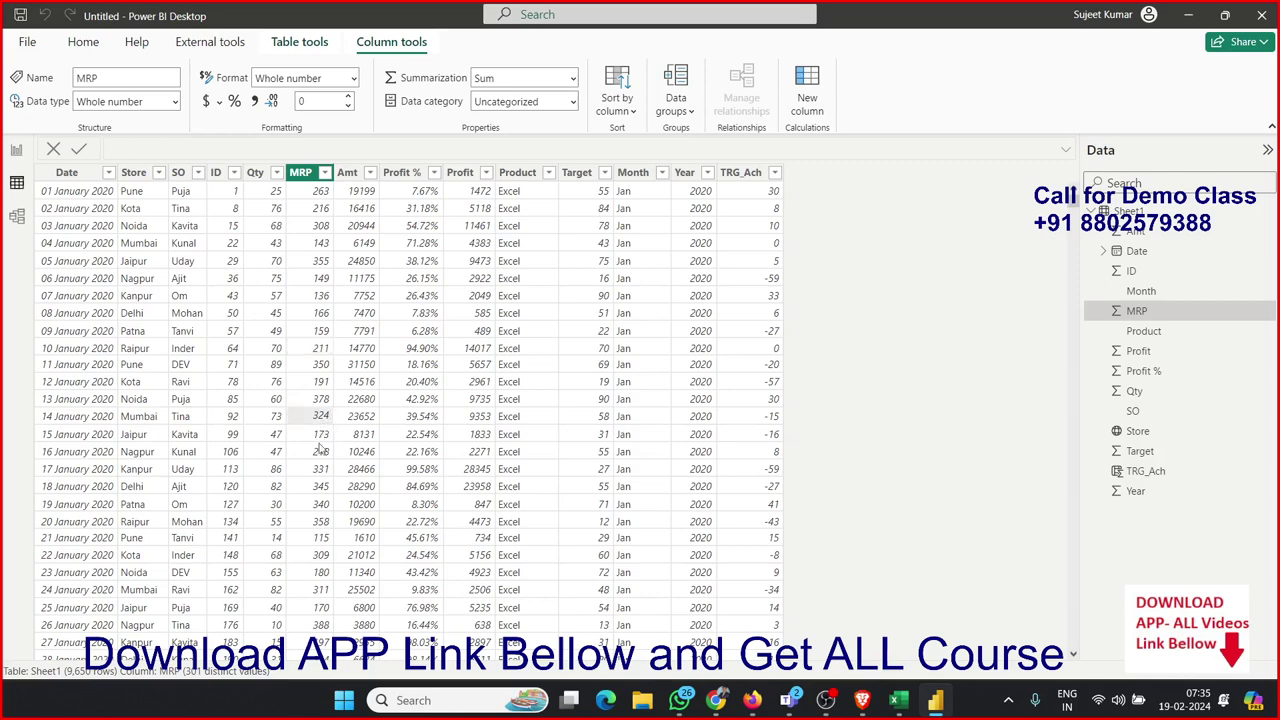
scroll(318, 512, "down", 4)
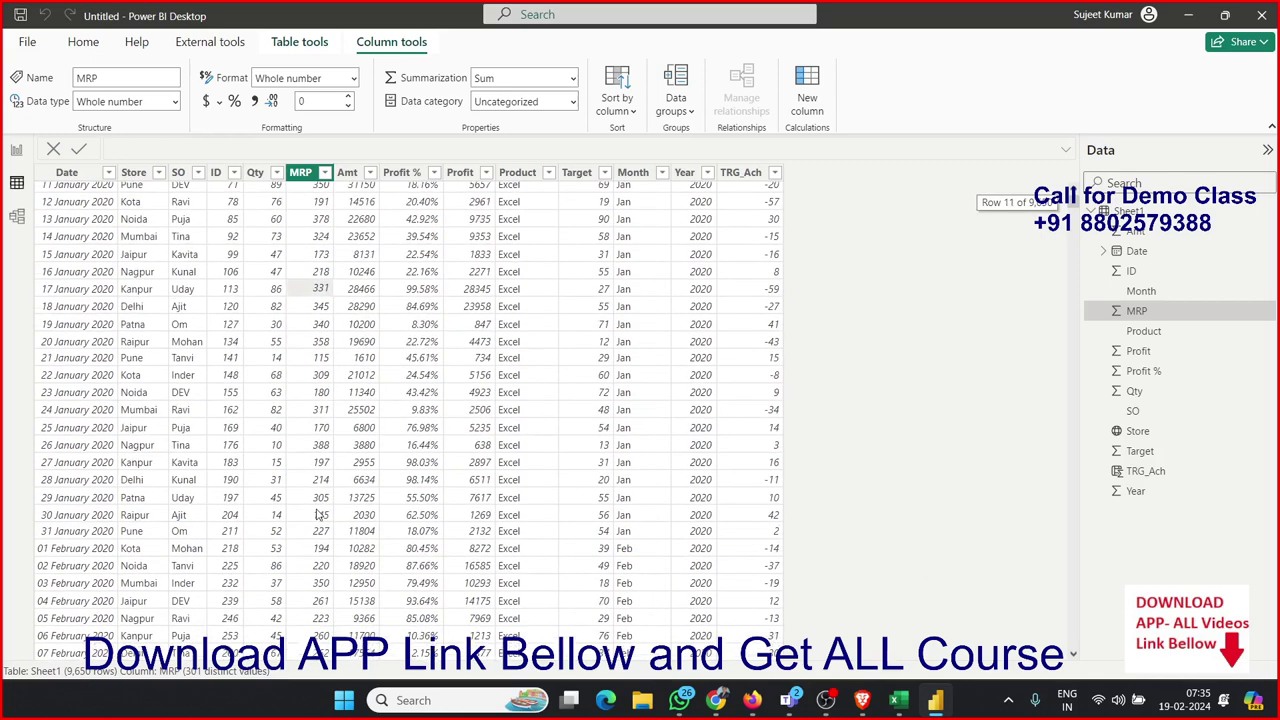
scroll(318, 512, "up", 4)
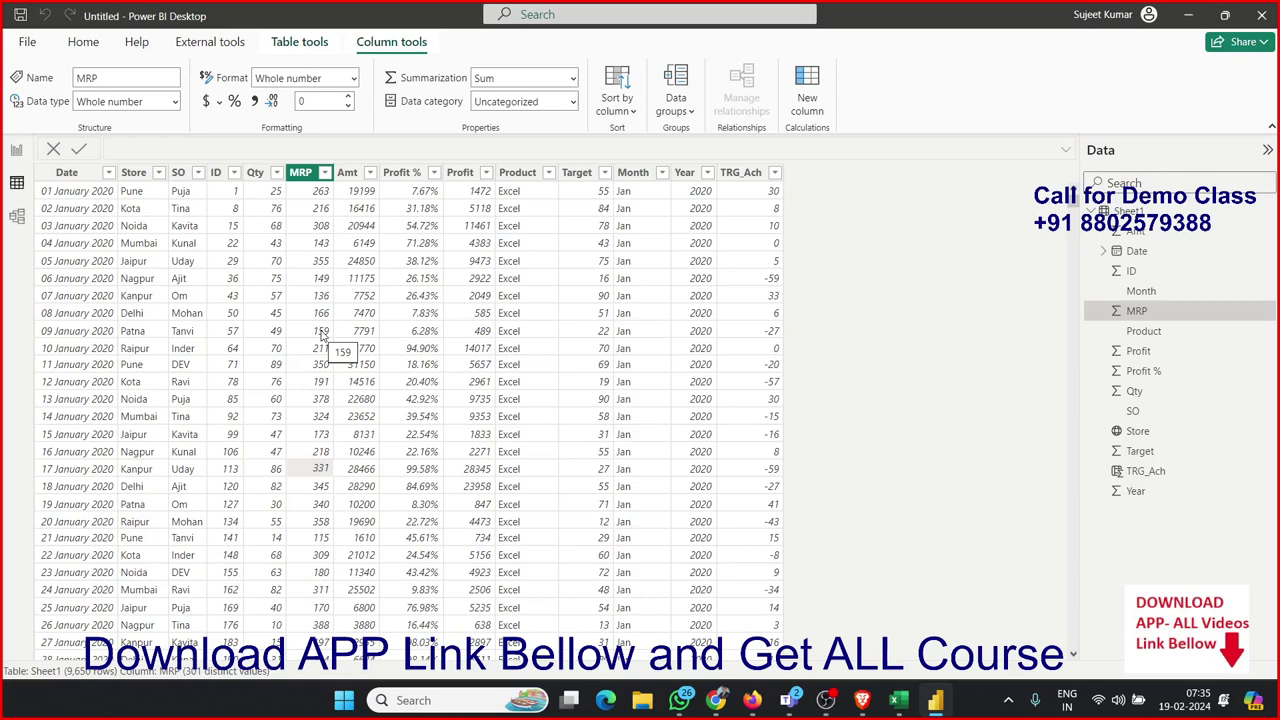
scroll(321, 340, "down", 2)
scroll(321, 340, "down", 2)
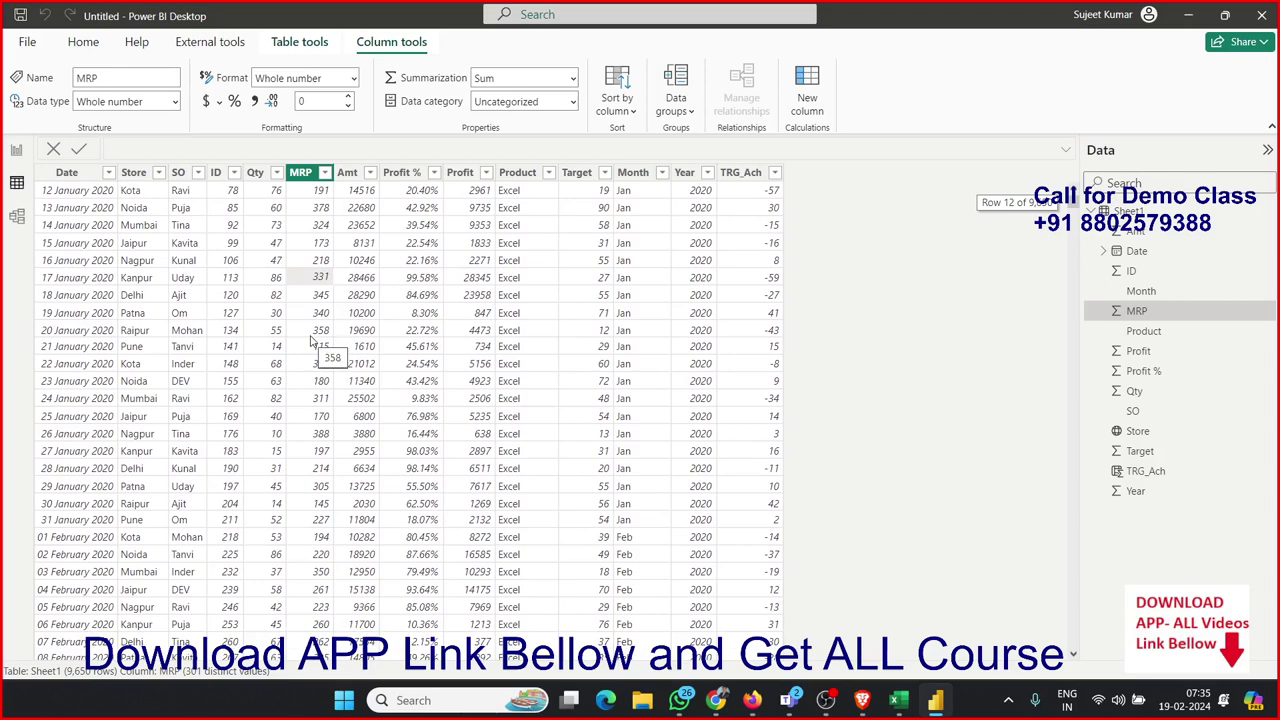
scroll(330, 330, "up", 4)
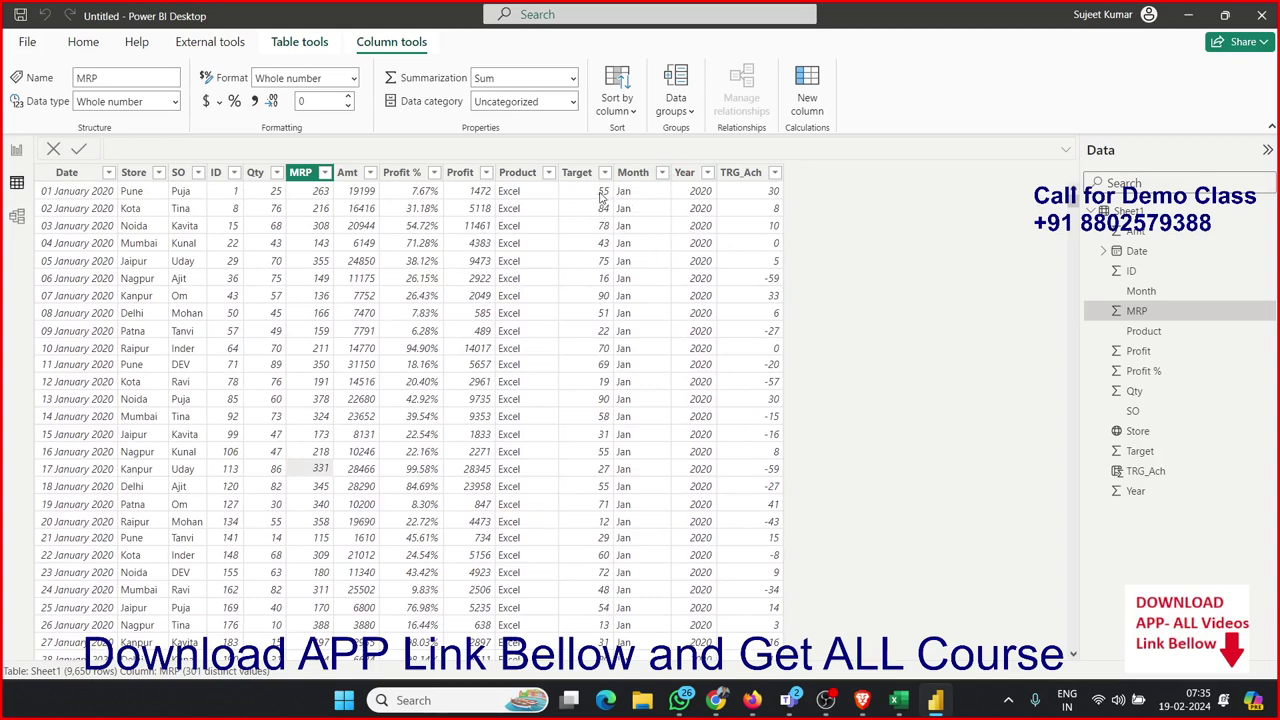
left_click(601, 197)
left_click(299, 197)
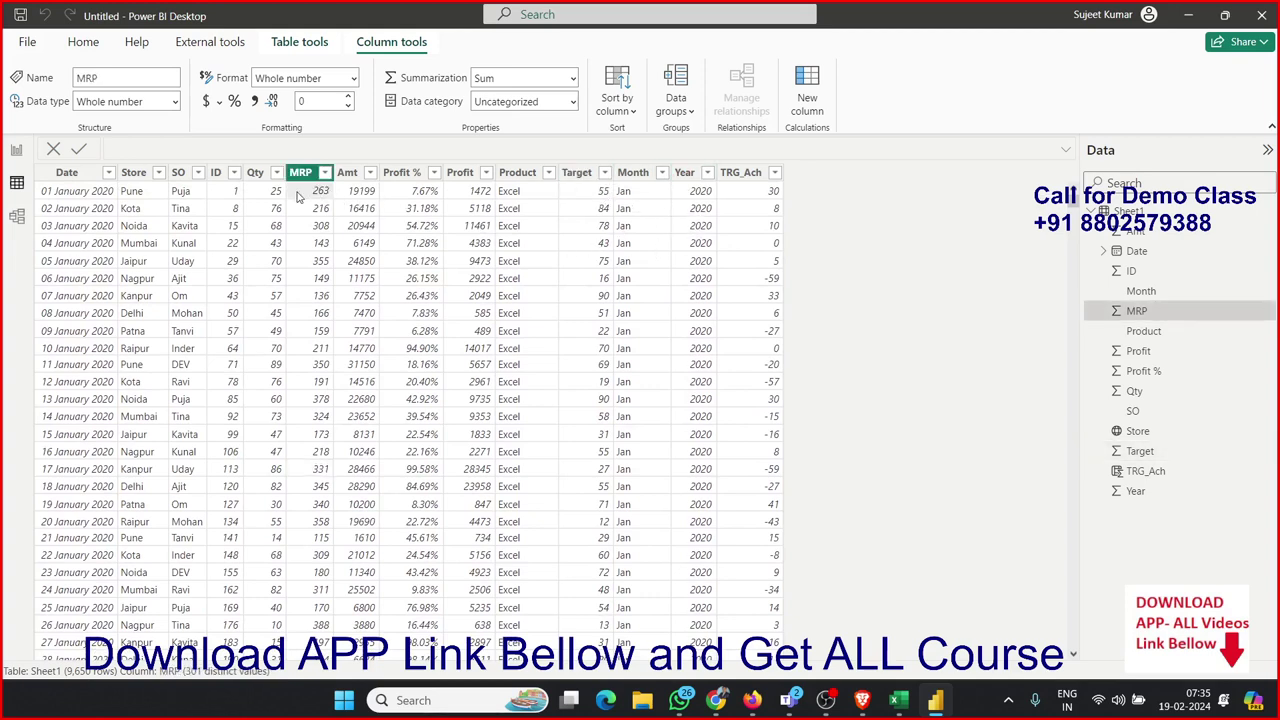
Step: Go back to the report page with the Qty and Amt gauges and begin a new measure
left_click(16, 150)
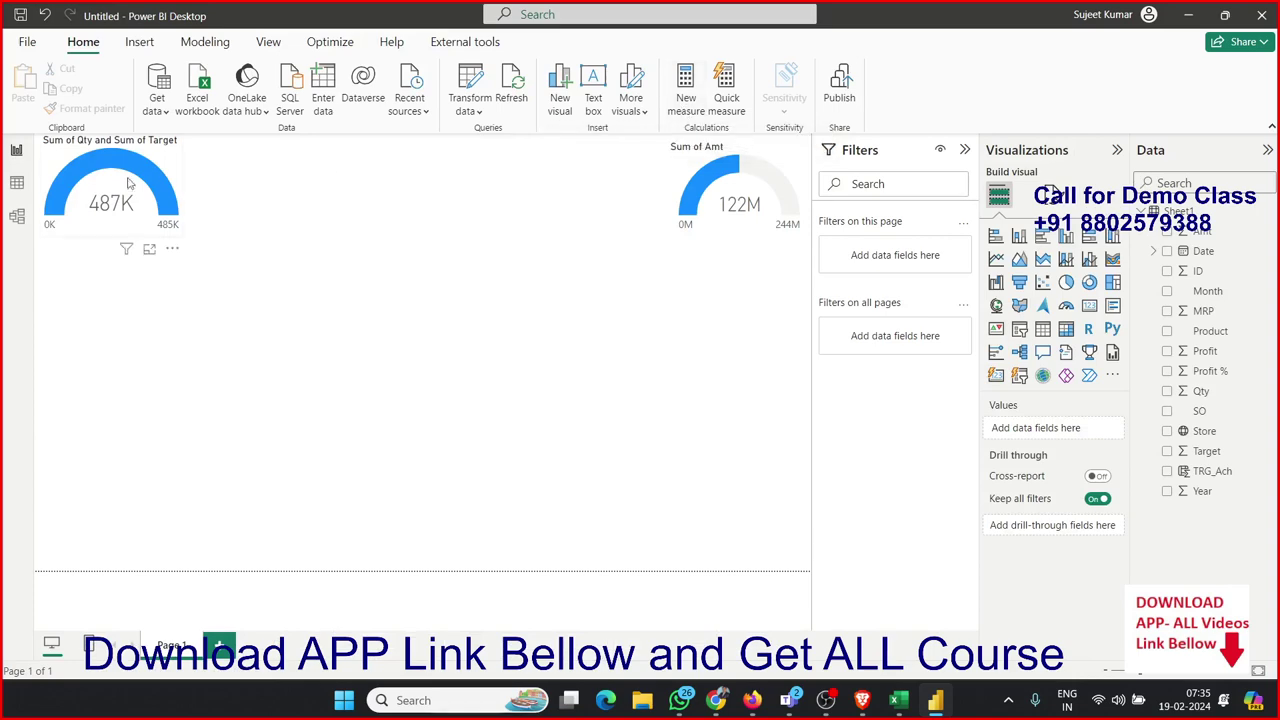
left_click(17, 184)
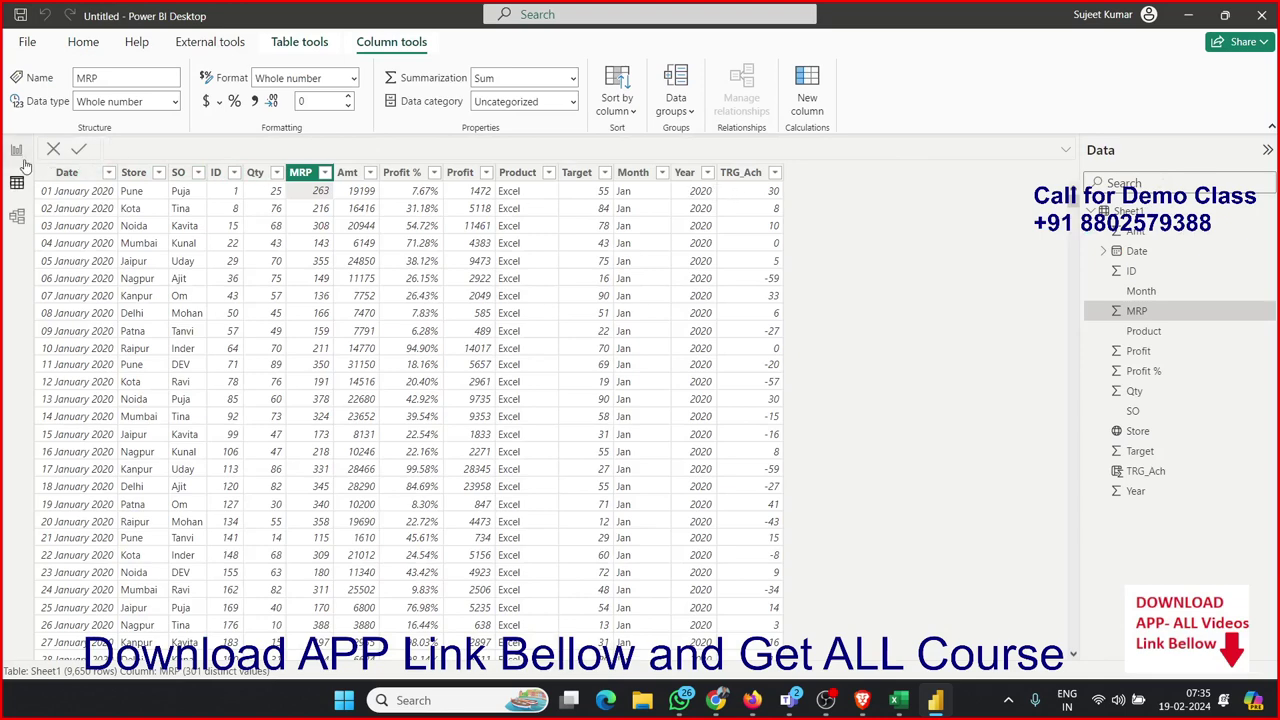
left_click(17, 151)
left_click(698, 92)
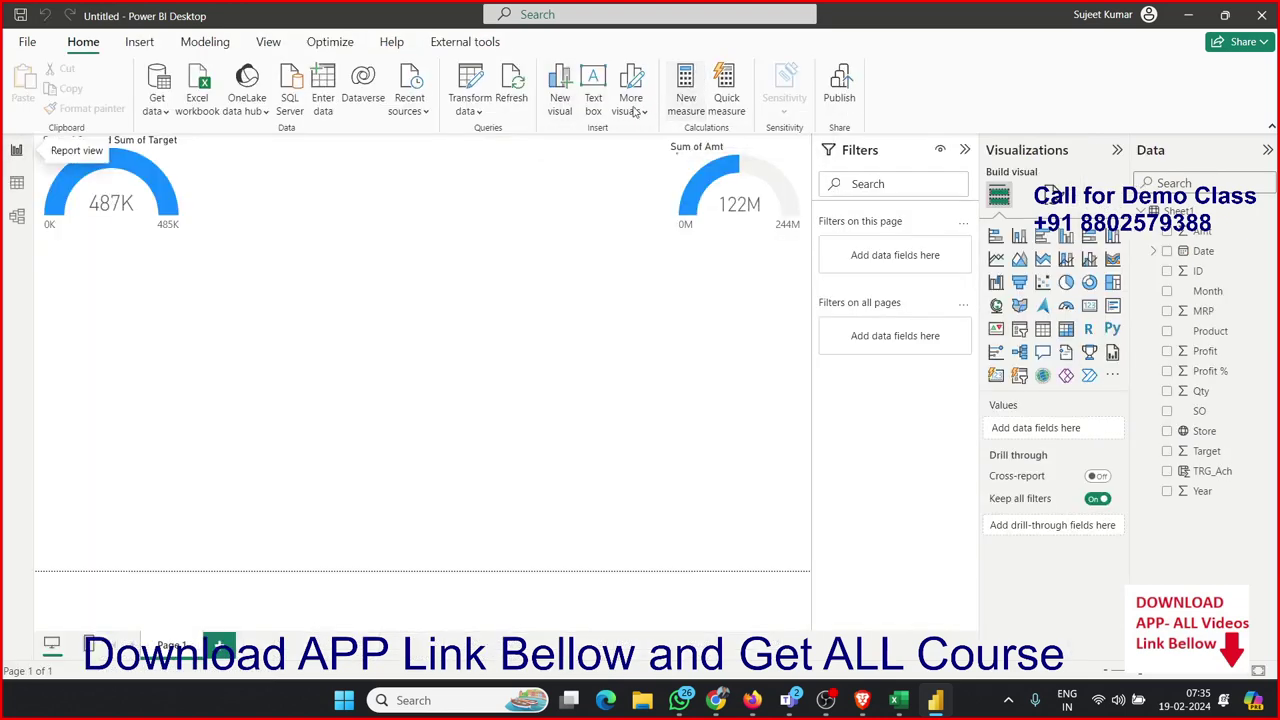
Step: Create a TRG_Rev measure equal to SUM(Sheet1[Qty])*200
double_click(150, 148)
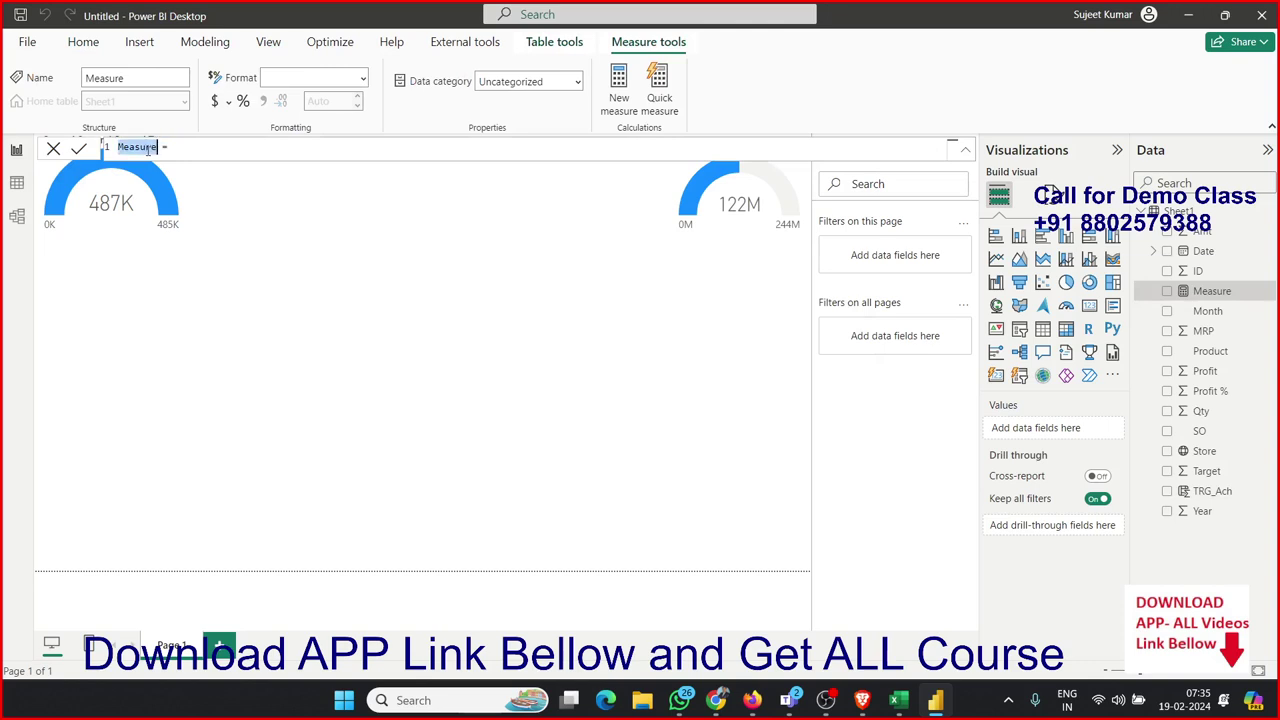
type("T")
type("RG_Rev")
left_click(255, 154)
type("SUM(q")
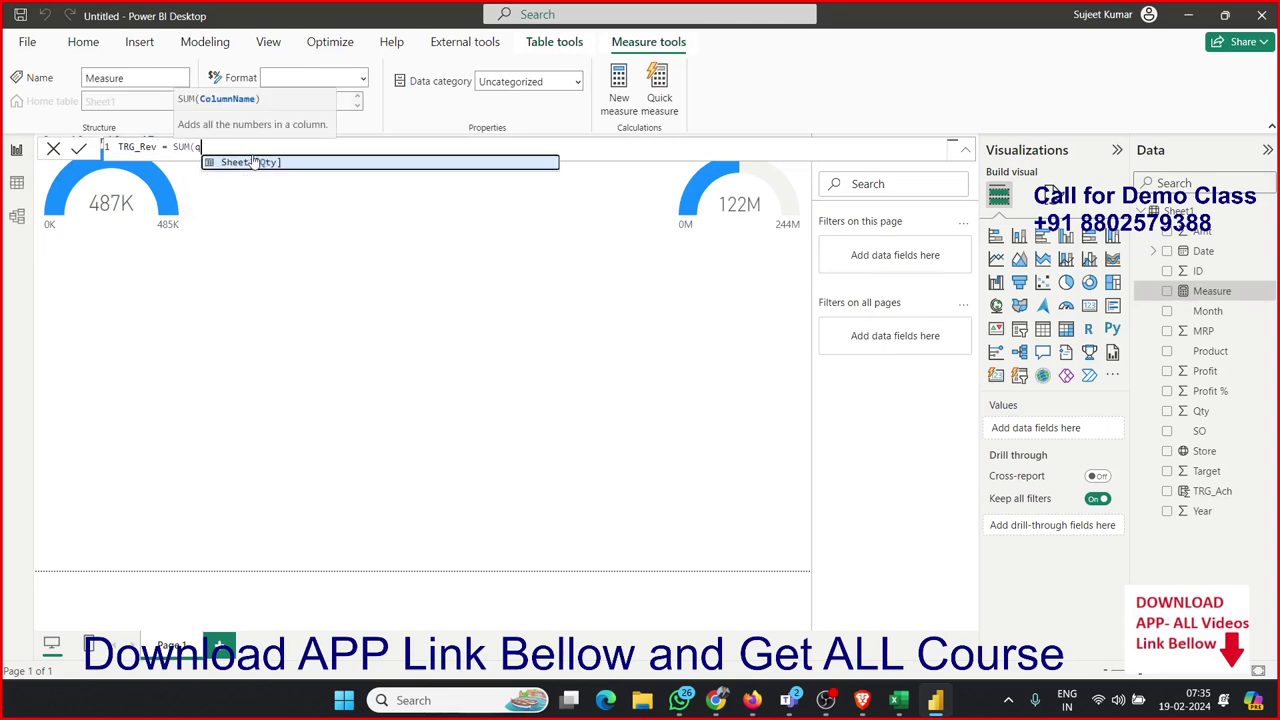
type("ty")
key("Tab")
type(")")
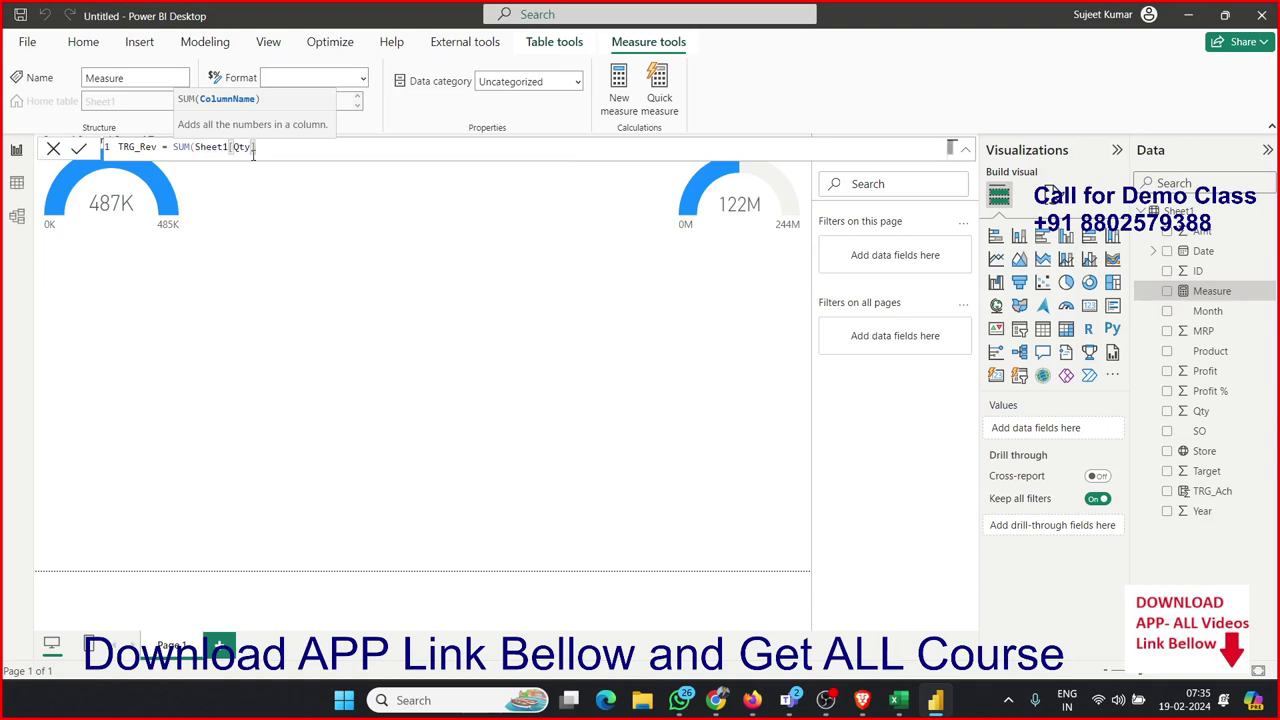
type("*")
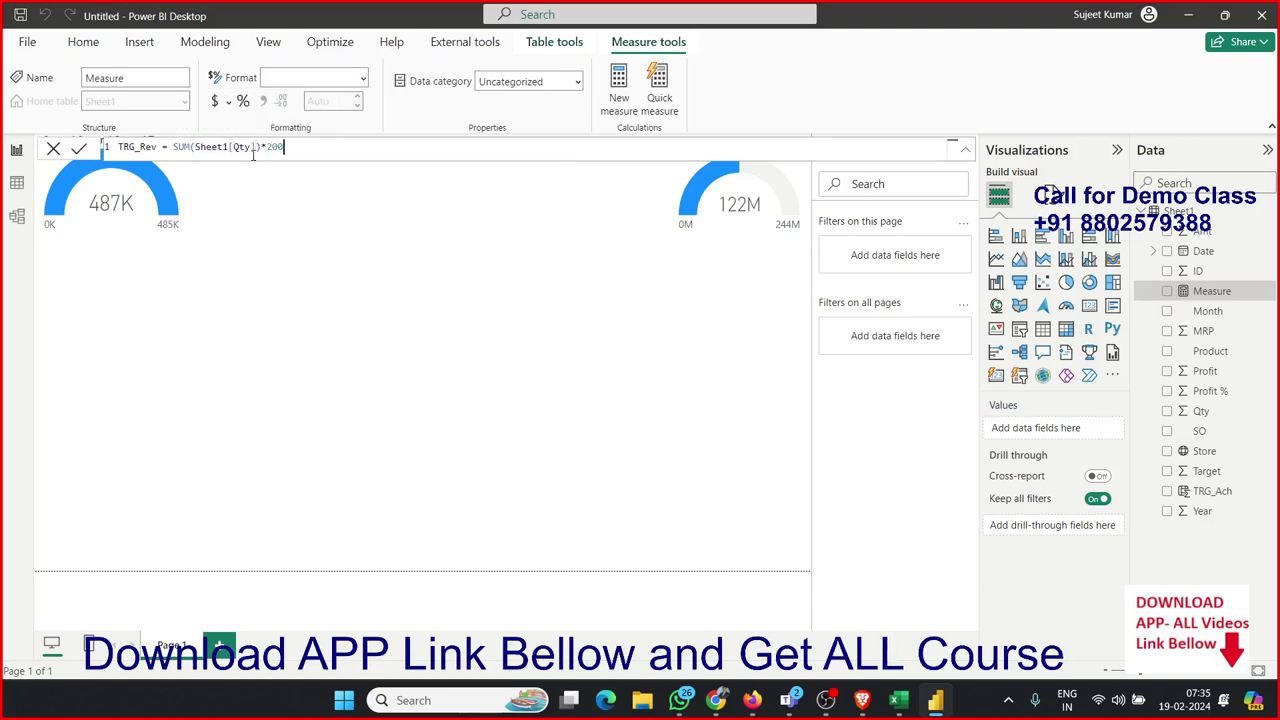
key("Return")
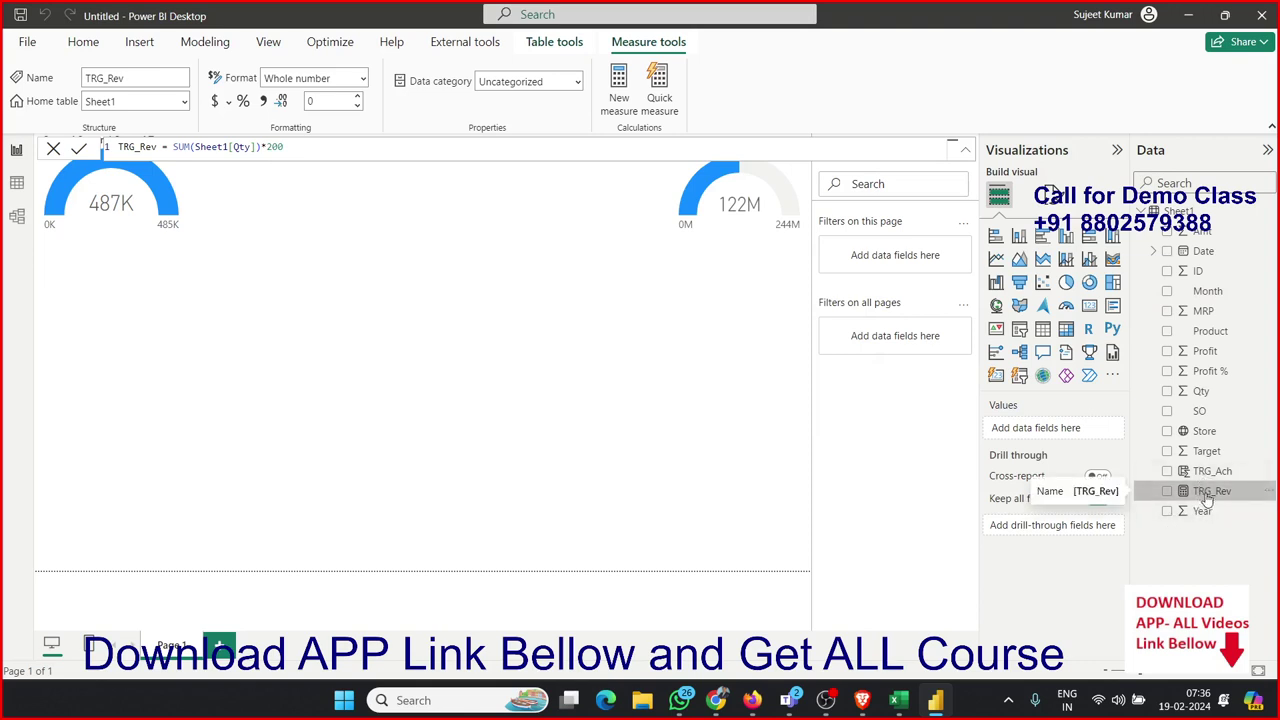
left_click(628, 392)
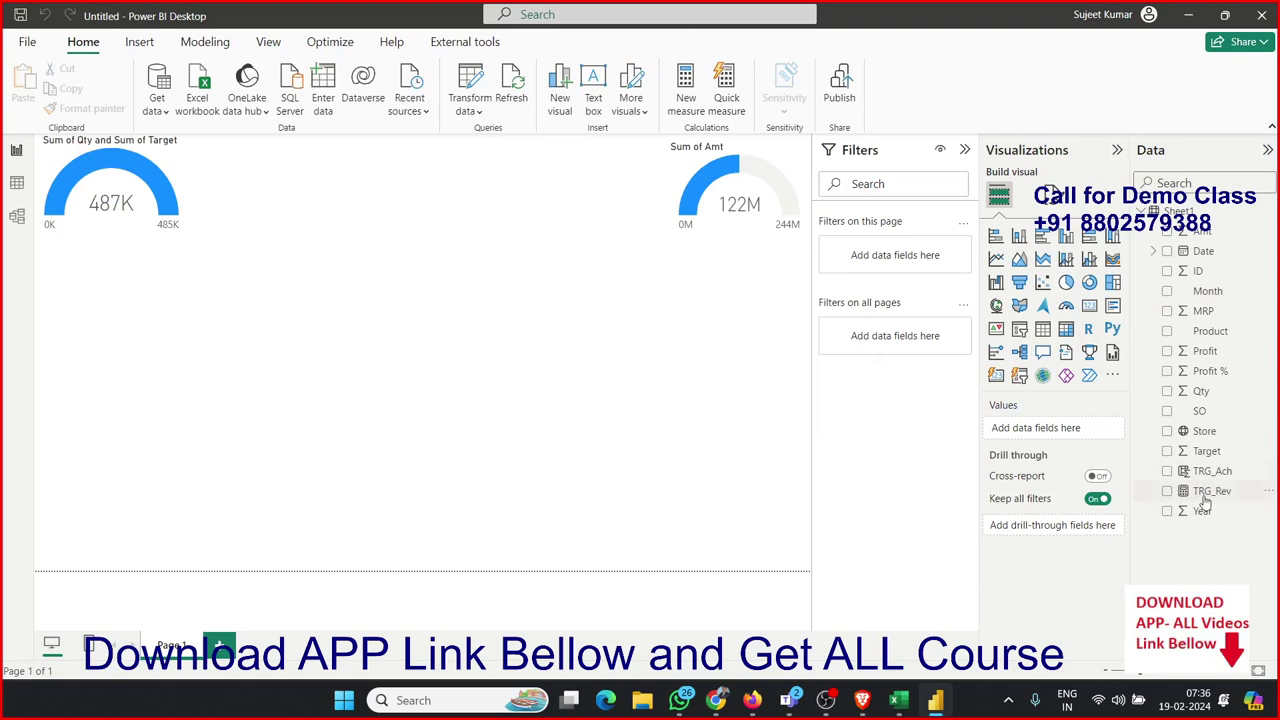
Step: Set TRG_Rev as the Sum of Amt gauge's maximum value and widen the gauge slightly
left_click(737, 238)
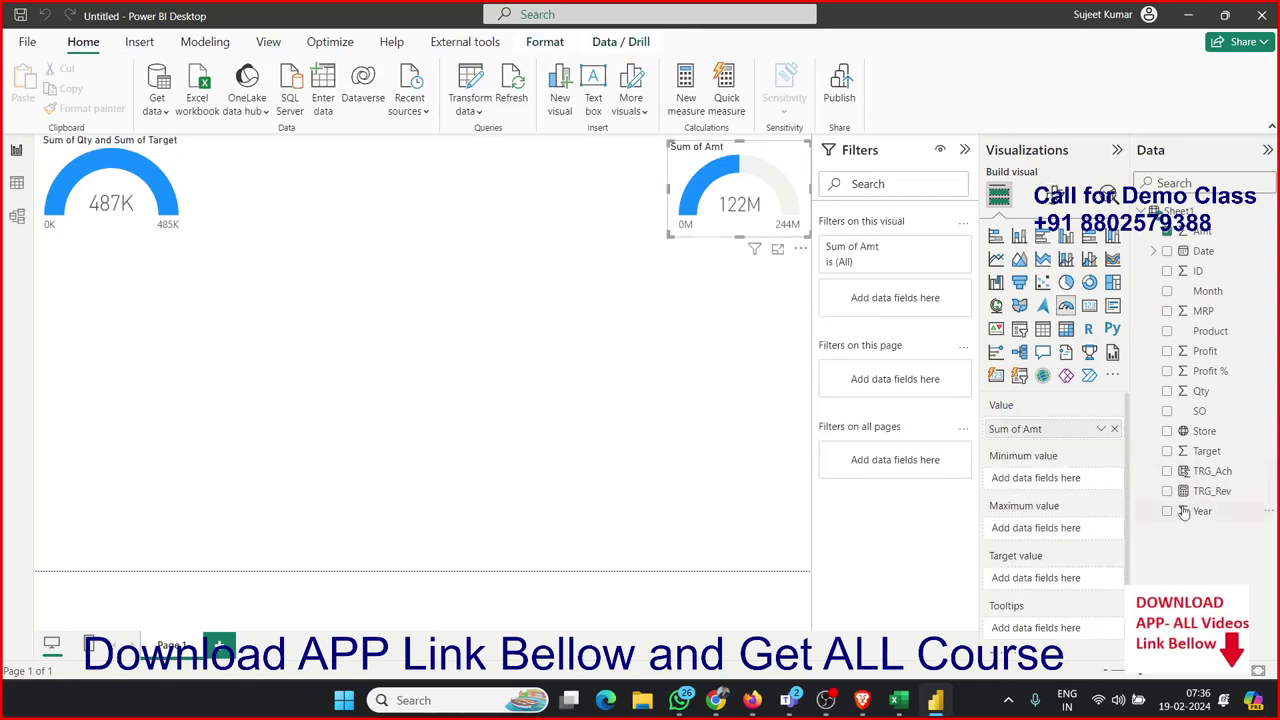
left_click_drag(1192, 491, 1042, 532)
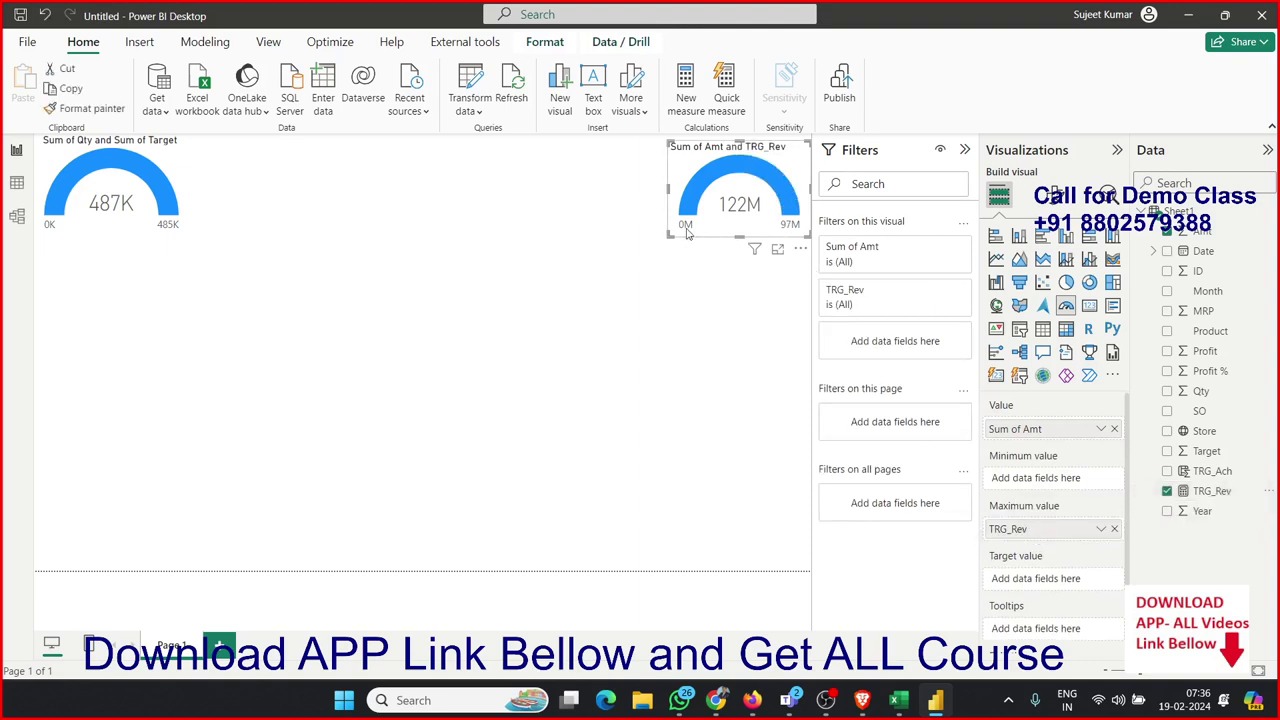
left_click_drag(670, 236, 664, 236)
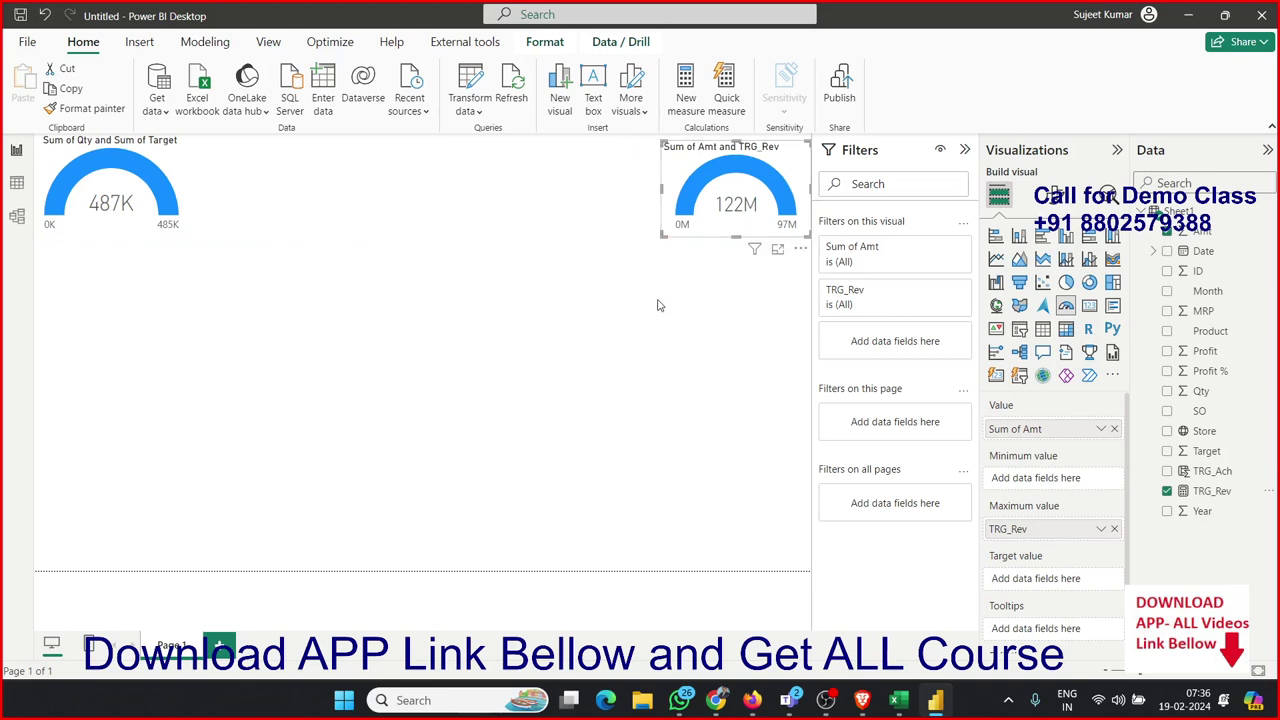
left_click(650, 302)
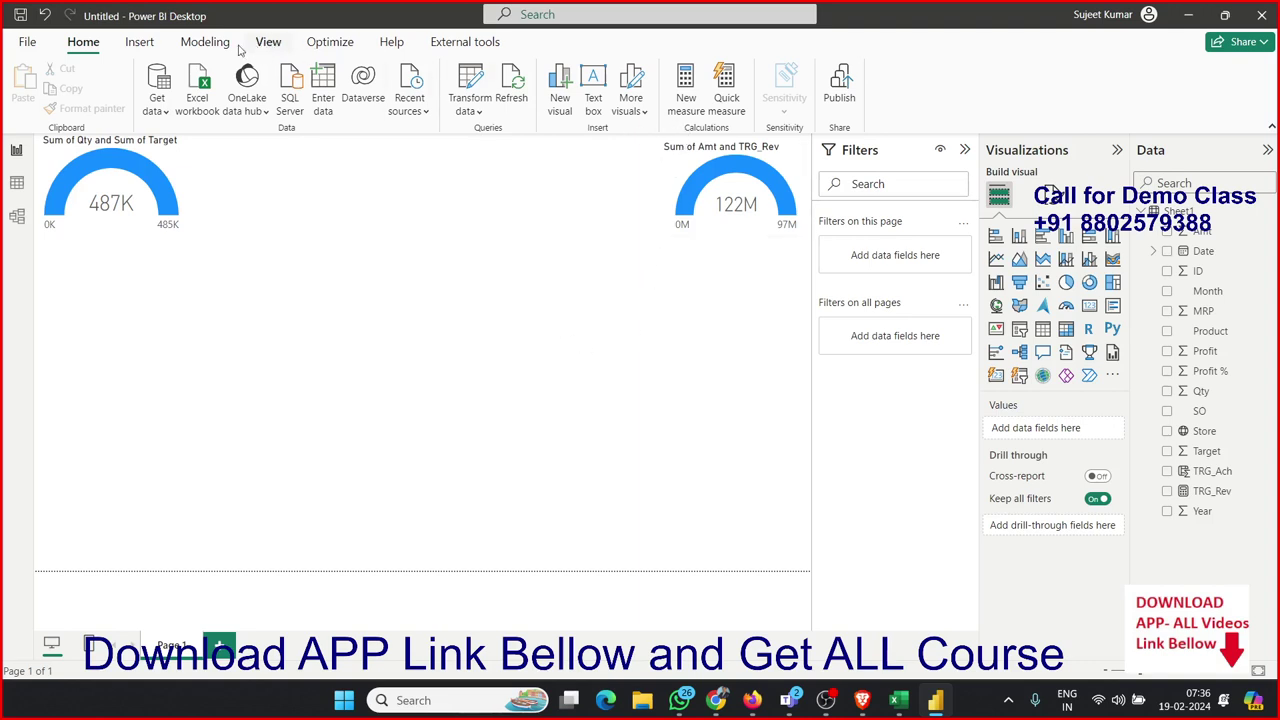
Step: Add a 'Sales Dashboard -2024' text box, widened at the top between the two gauges
left_click(158, 45)
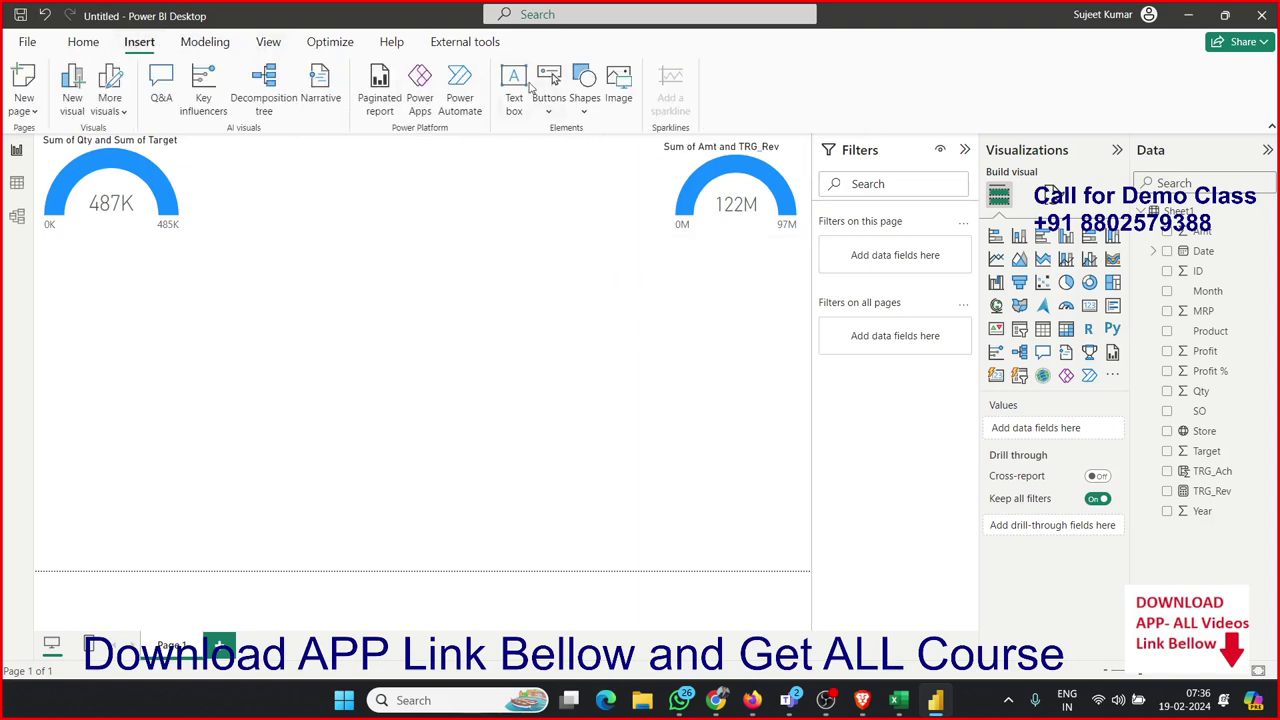
left_click(516, 82)
type("Sales Dashboard -2024")
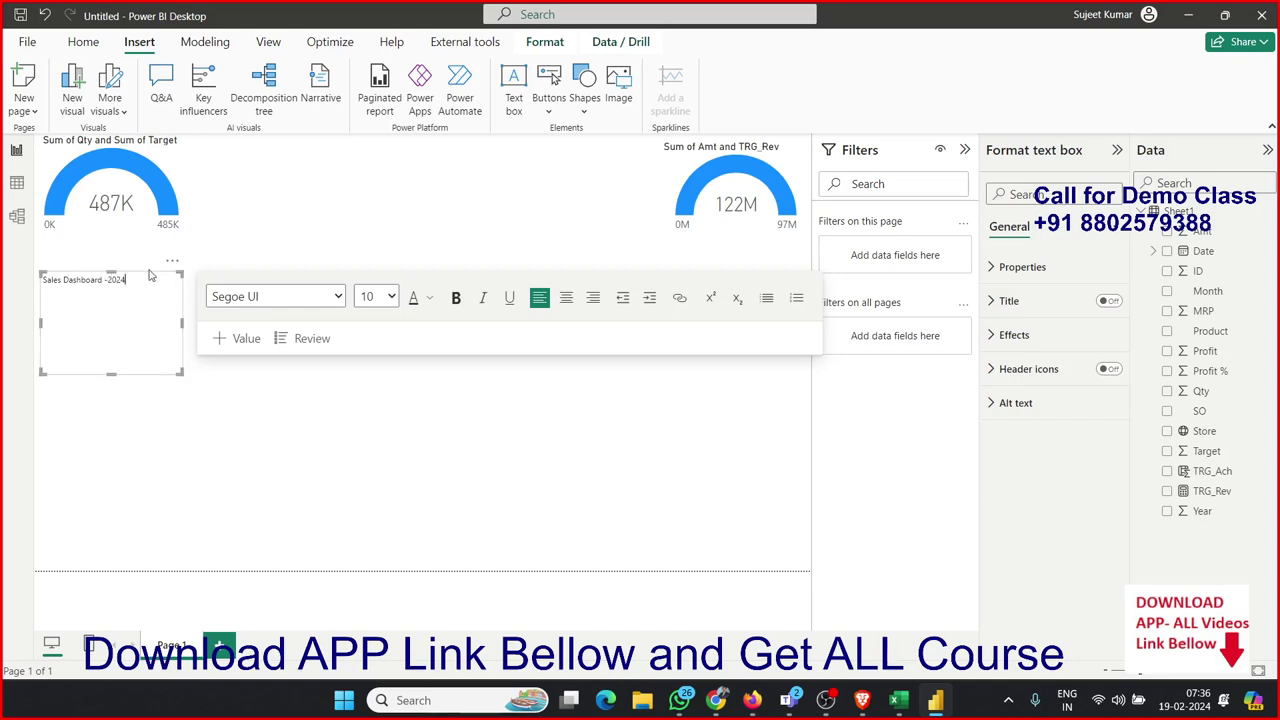
left_click(199, 253)
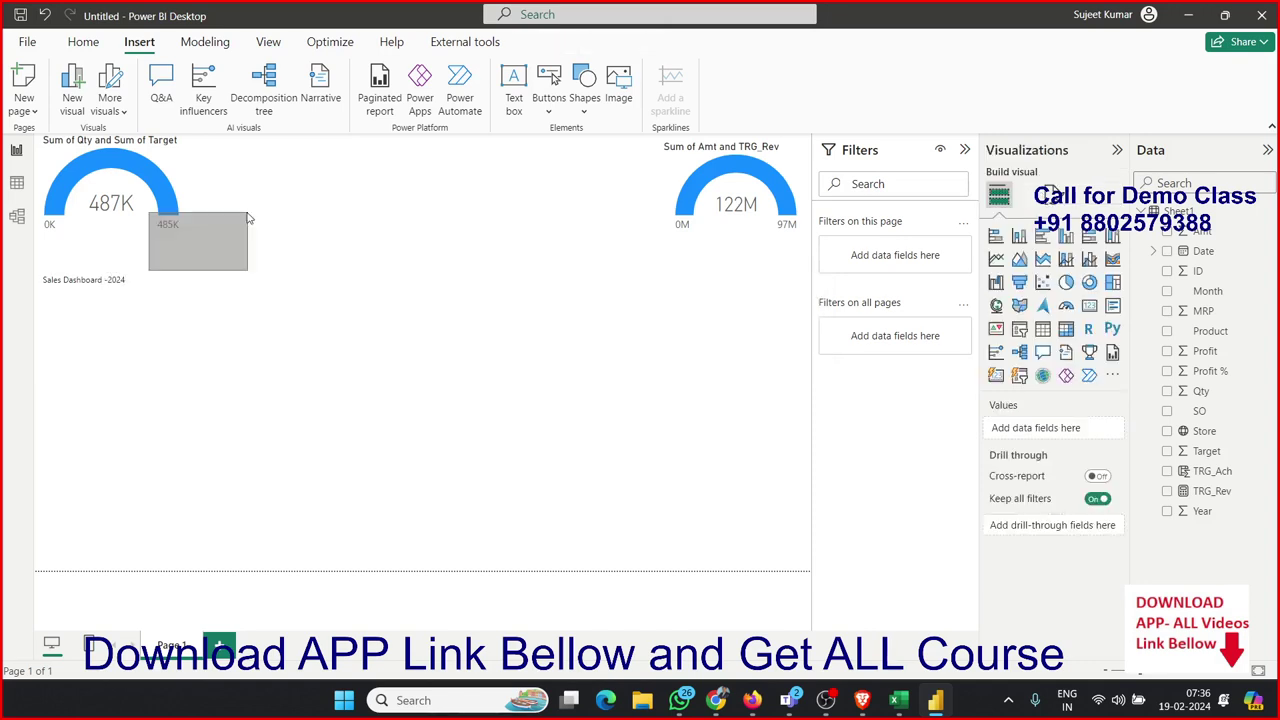
left_click(114, 290)
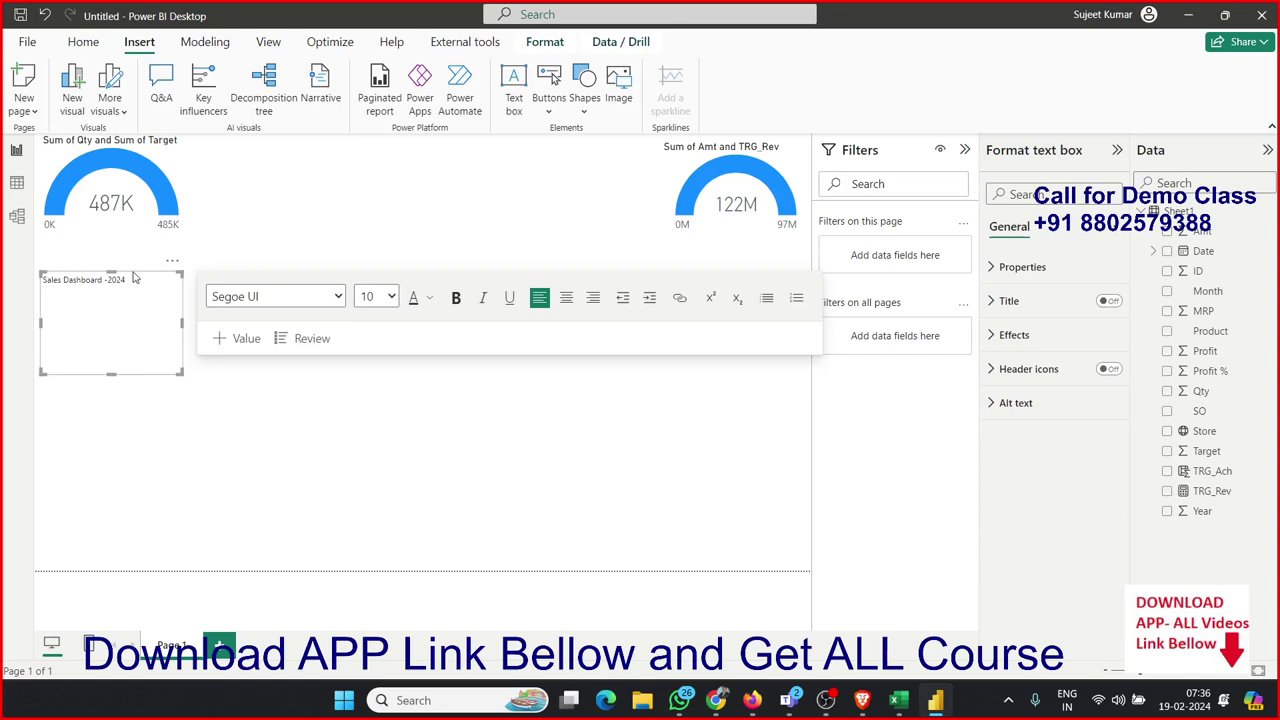
left_click_drag(137, 277, 288, 140)
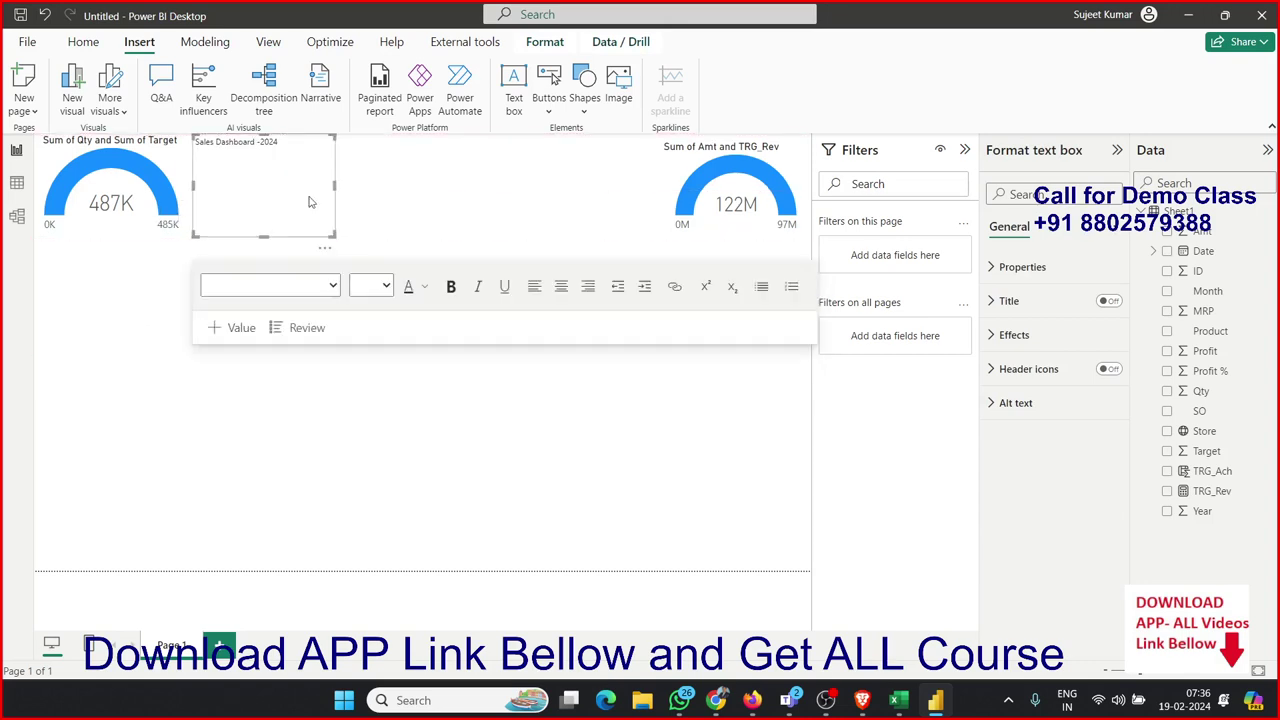
left_click_drag(335, 235, 640, 188)
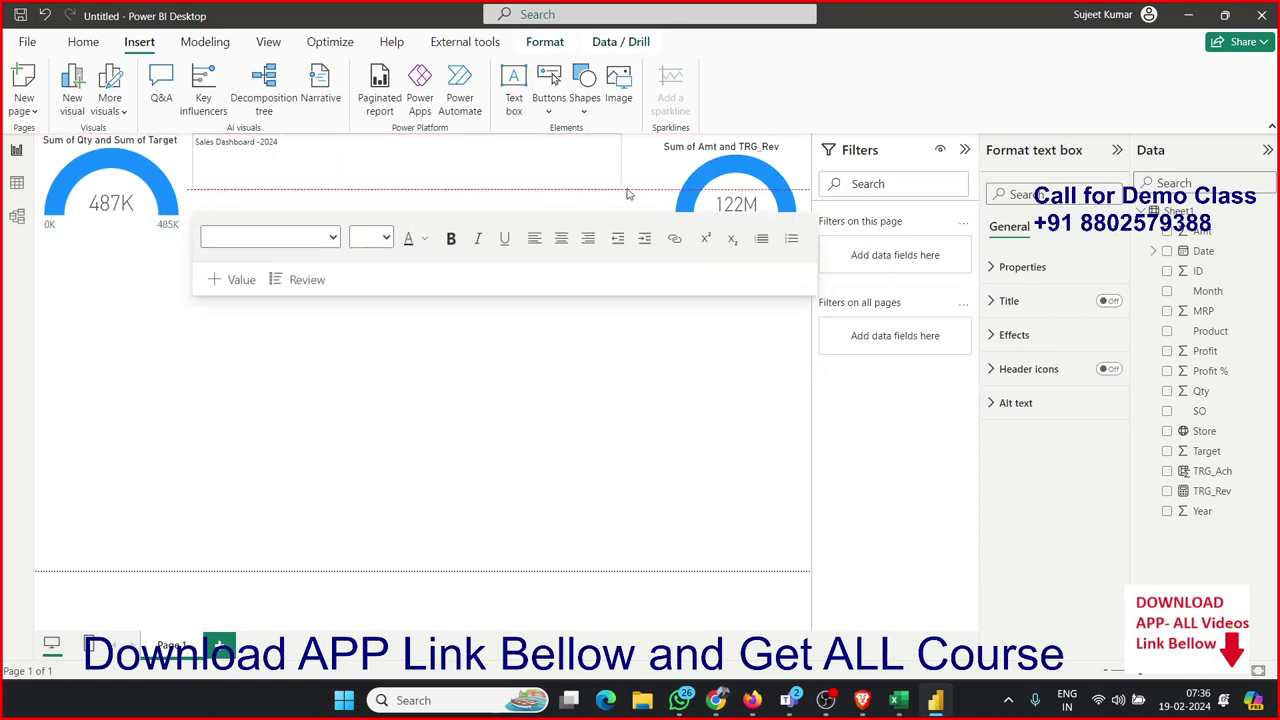
Step: Format the title as size 40, bold, dark blue, centred and underlined
left_click(494, 164)
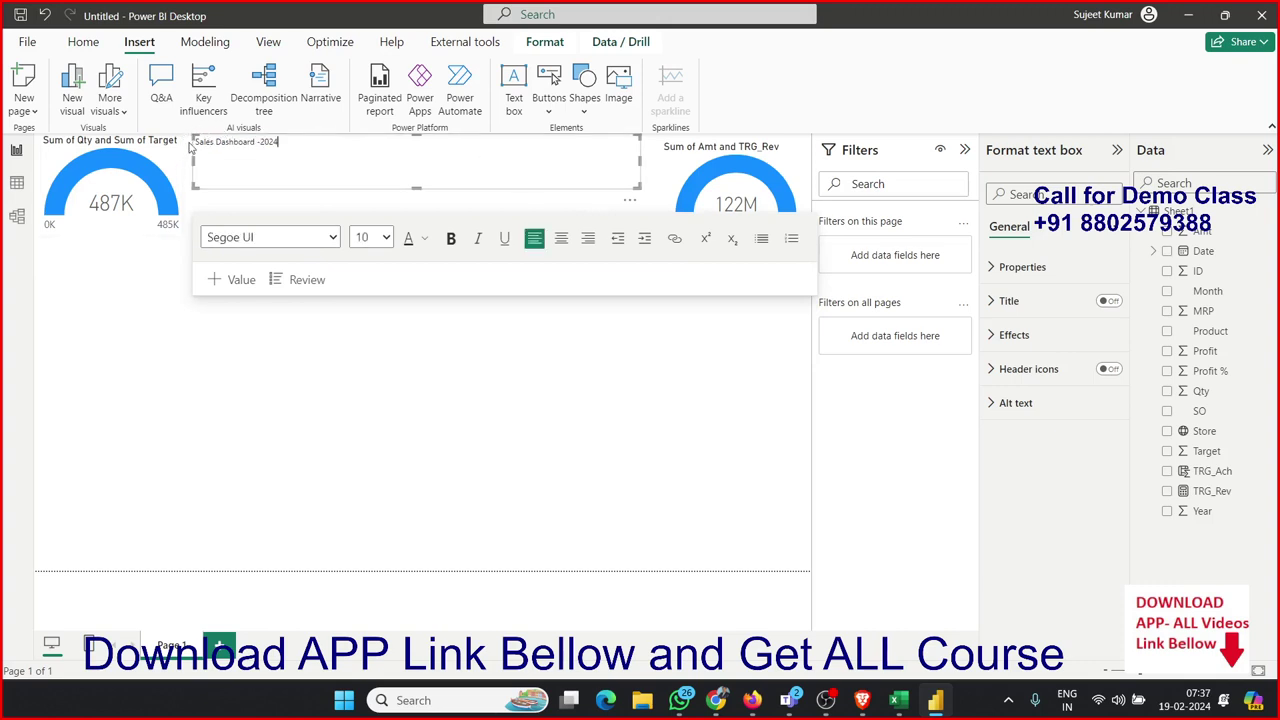
triple_click(212, 143)
left_click(370, 237)
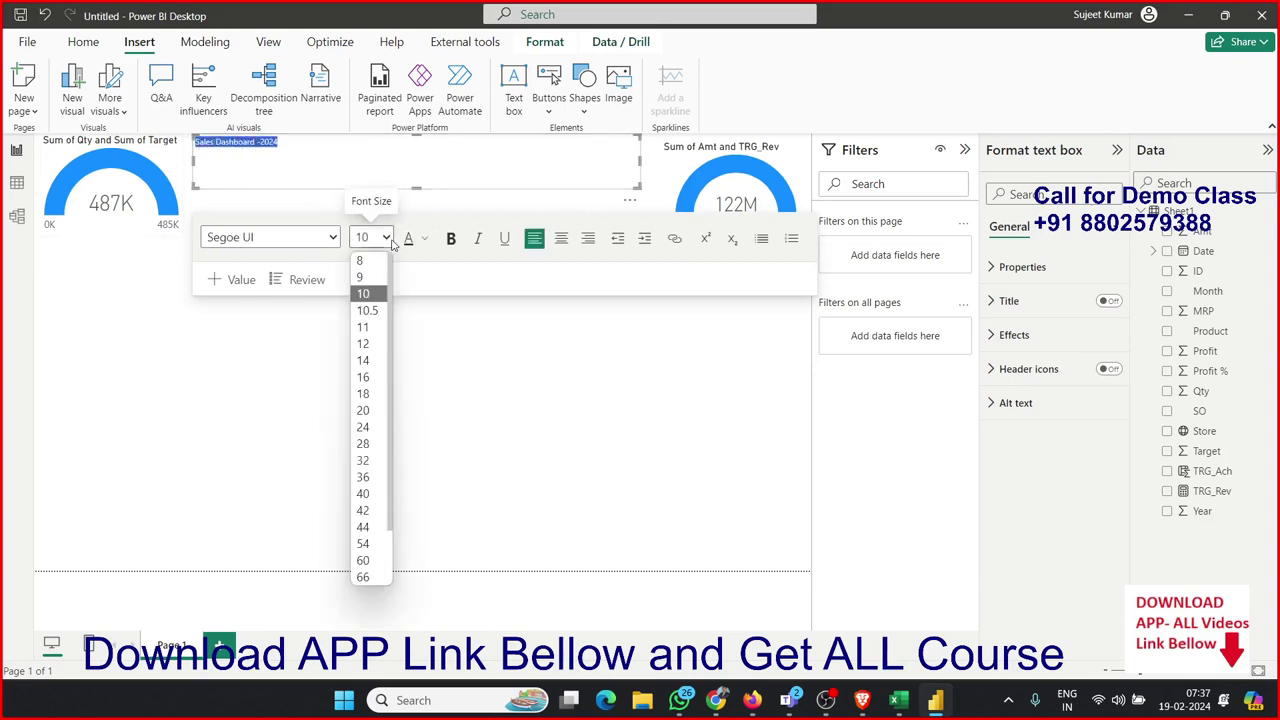
left_click(366, 560)
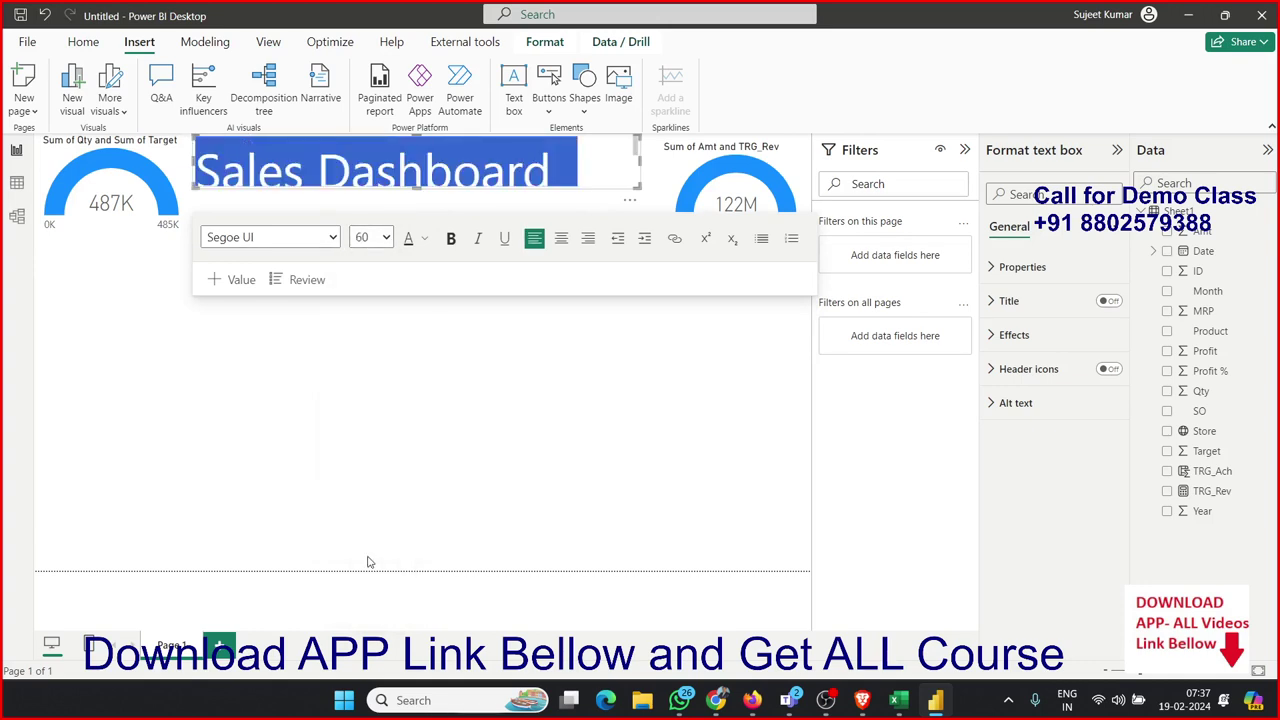
left_click(372, 237)
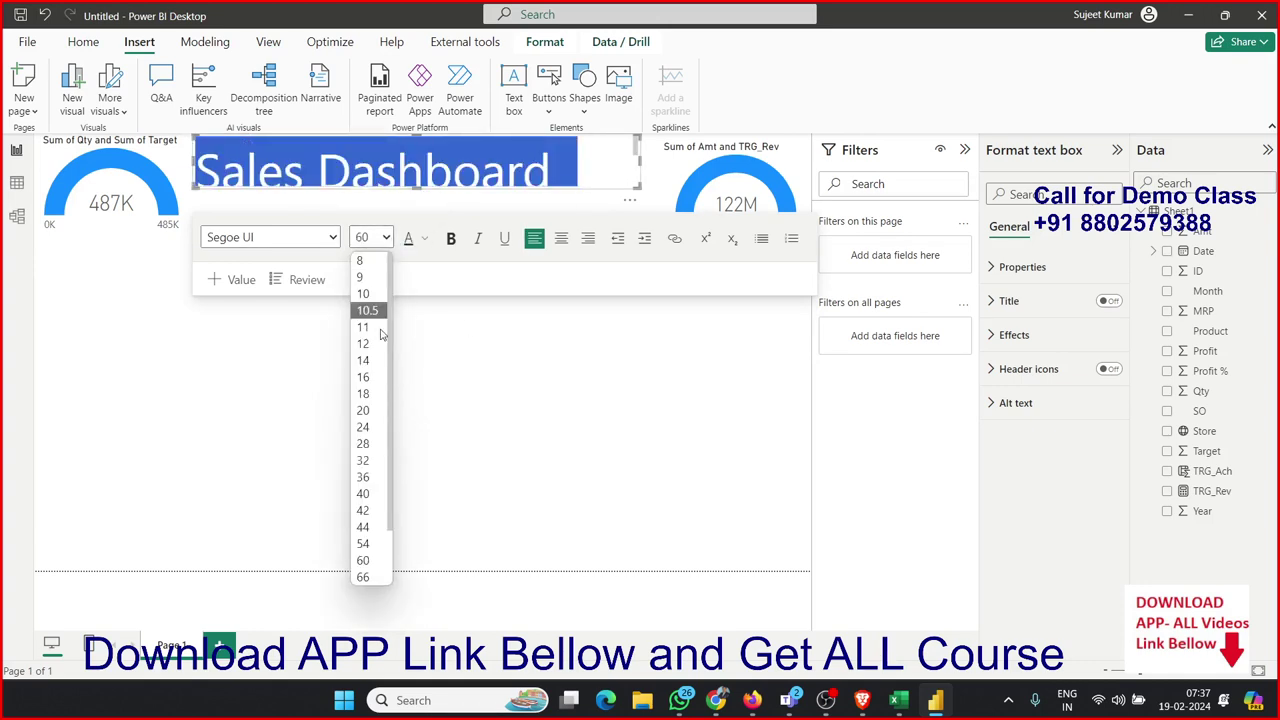
left_click(364, 492)
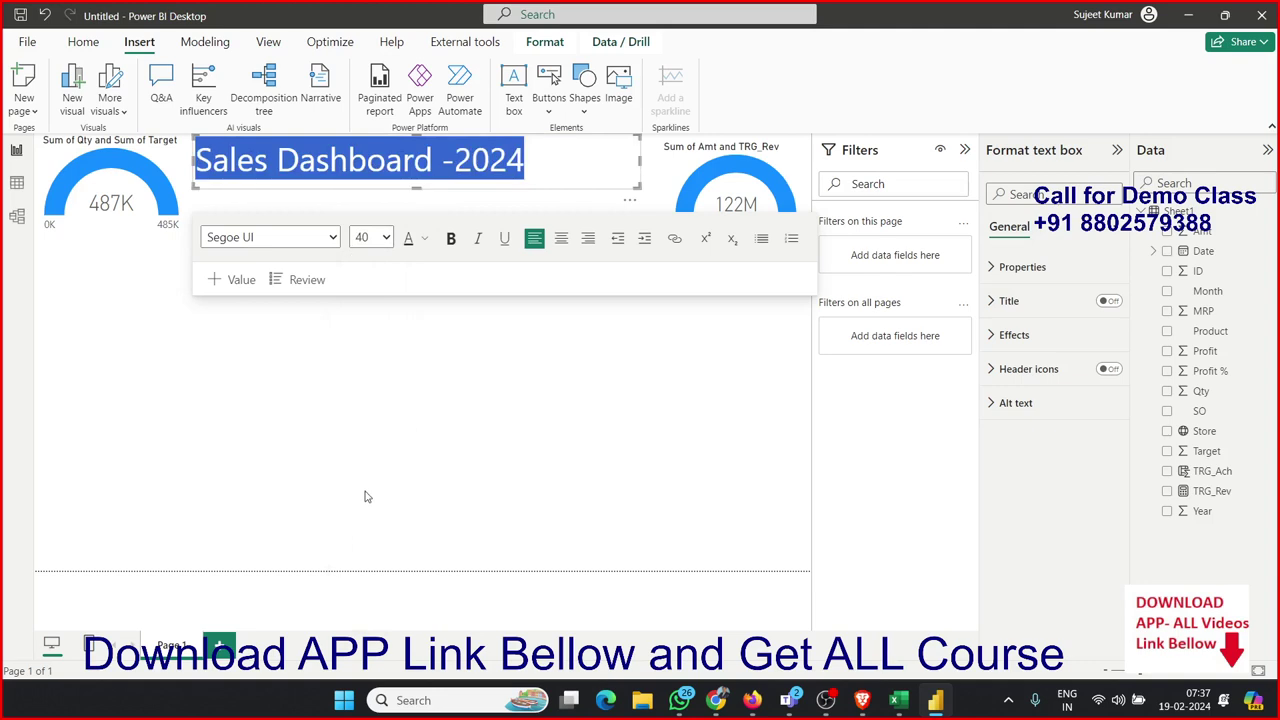
left_click(451, 238)
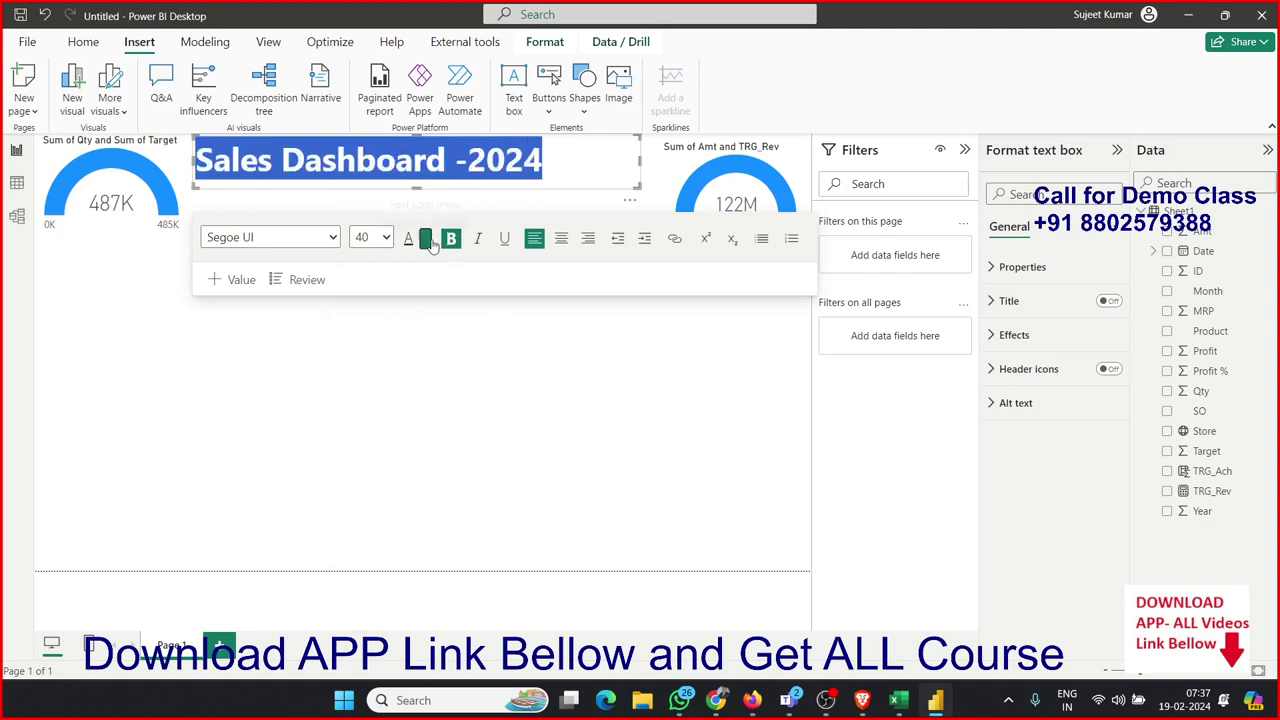
left_click(425, 238)
left_click(510, 487)
left_click(561, 242)
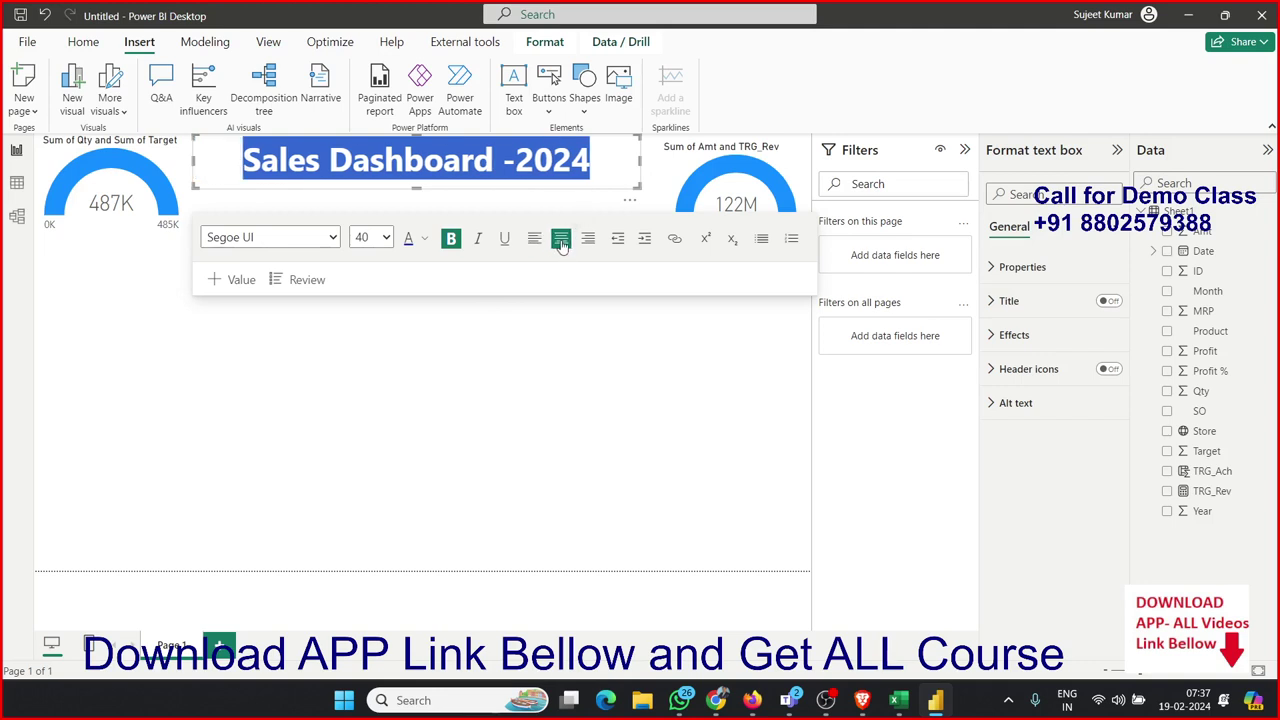
left_click(504, 238)
left_click(463, 379)
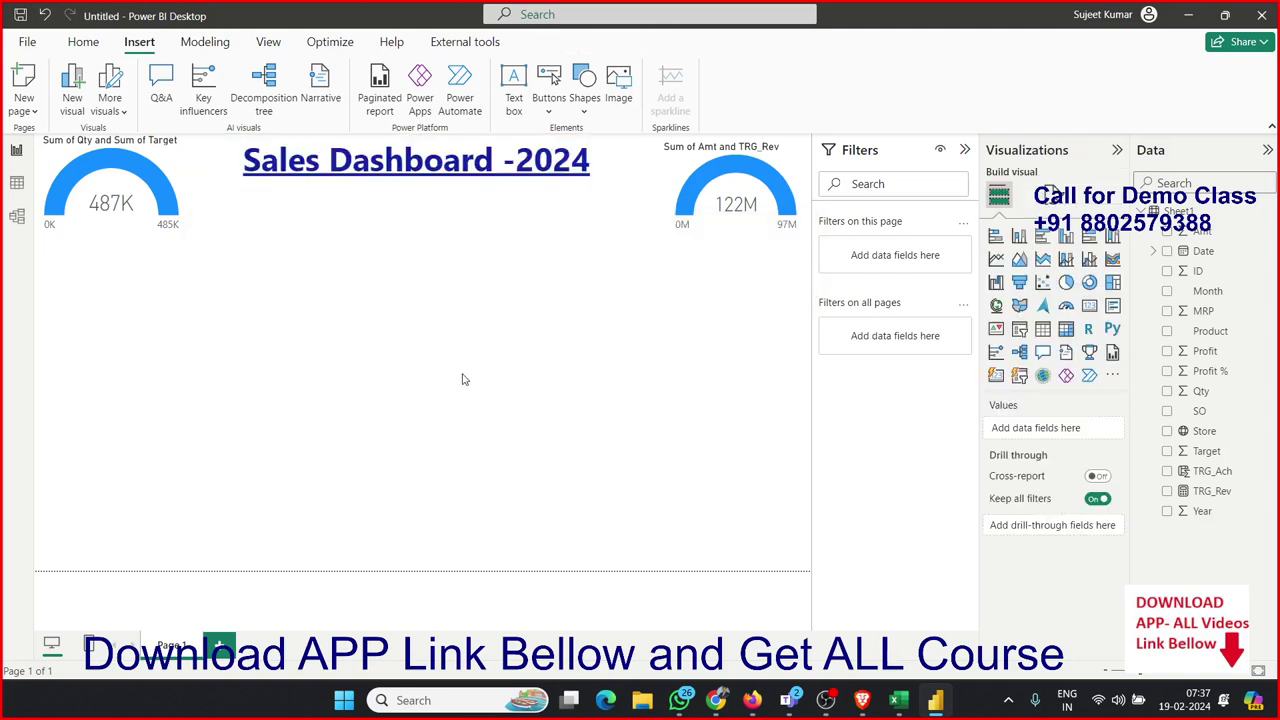
Step: Change the TRG_Rev multiplier from 200 to 300, raising the Amt gauge maximum to 146M
left_click(1212, 491)
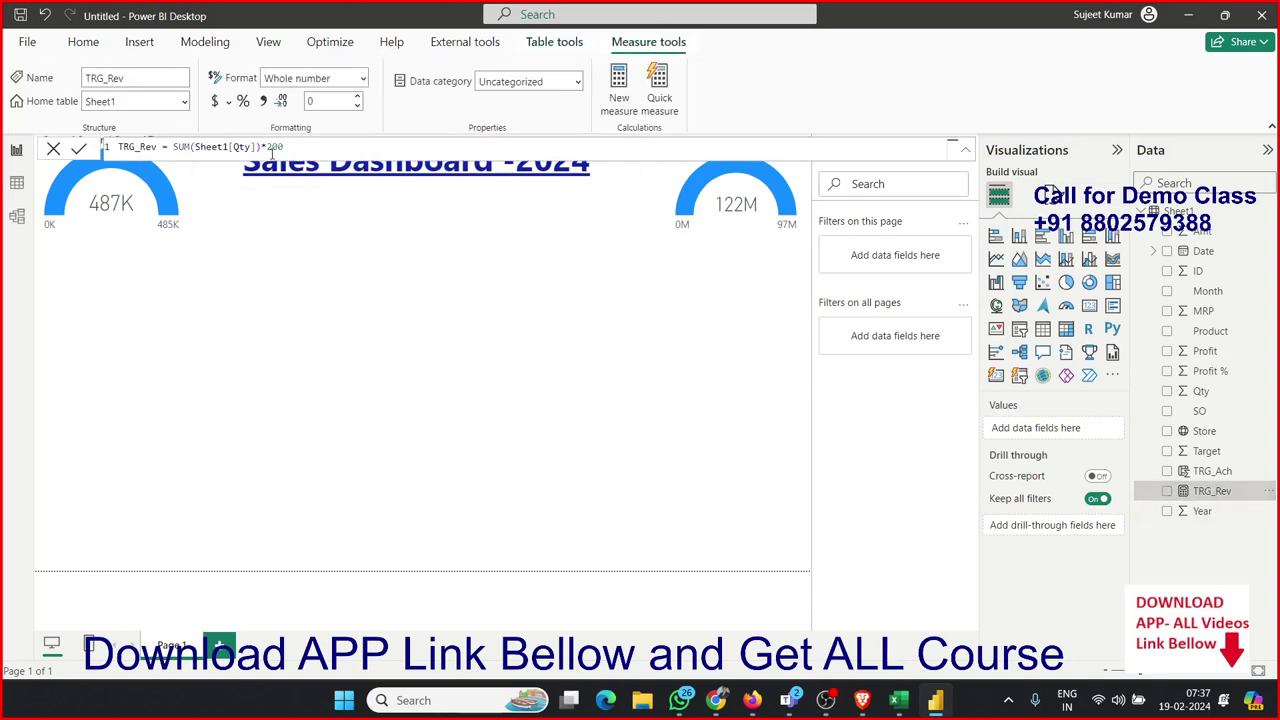
left_click_drag(272, 151, 292, 152)
key("BackSpace")
key("Return")
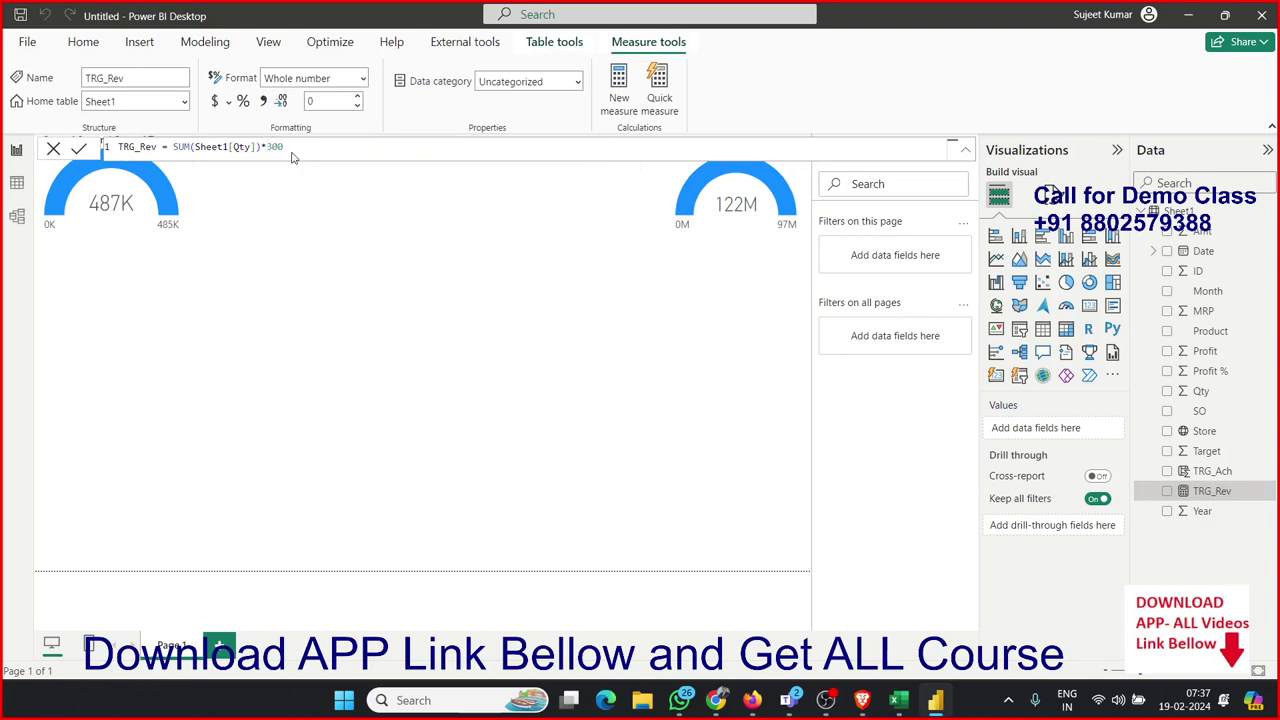
left_click(330, 372)
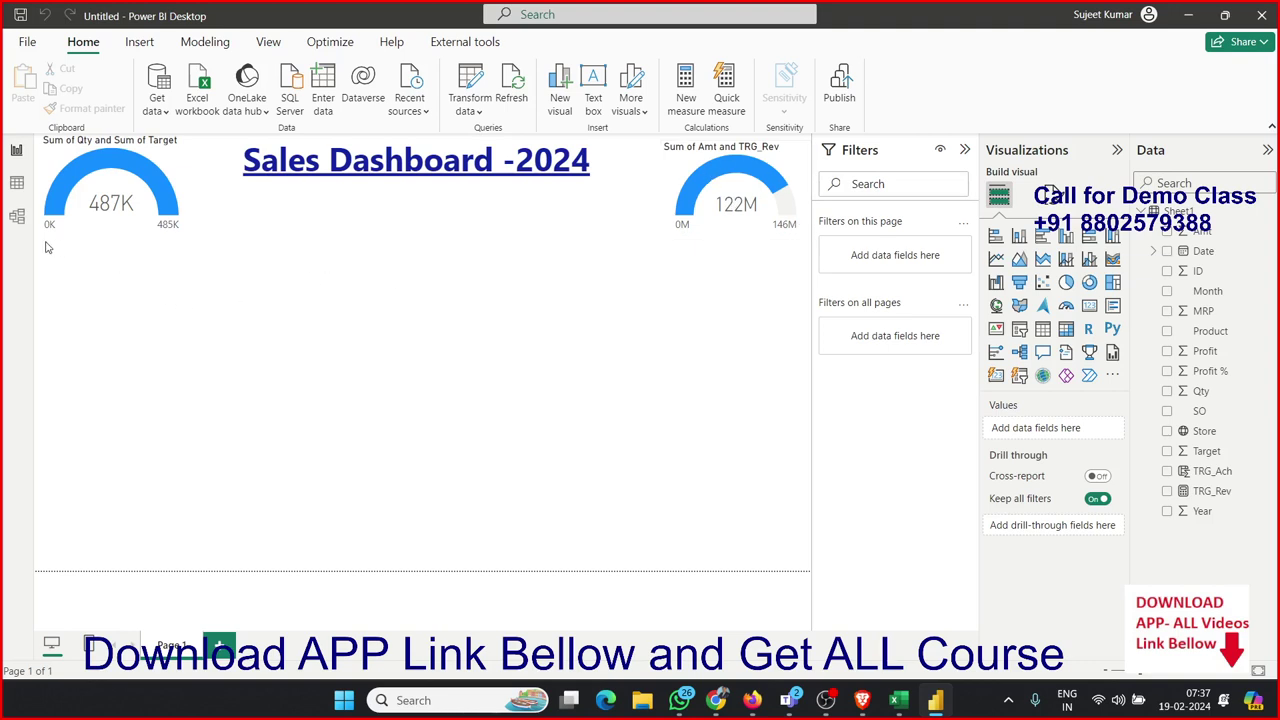
Step: Add a table under the Qty gauge, sized to the lower left, with ID and Date fields
left_click_drag(45, 247, 443, 561)
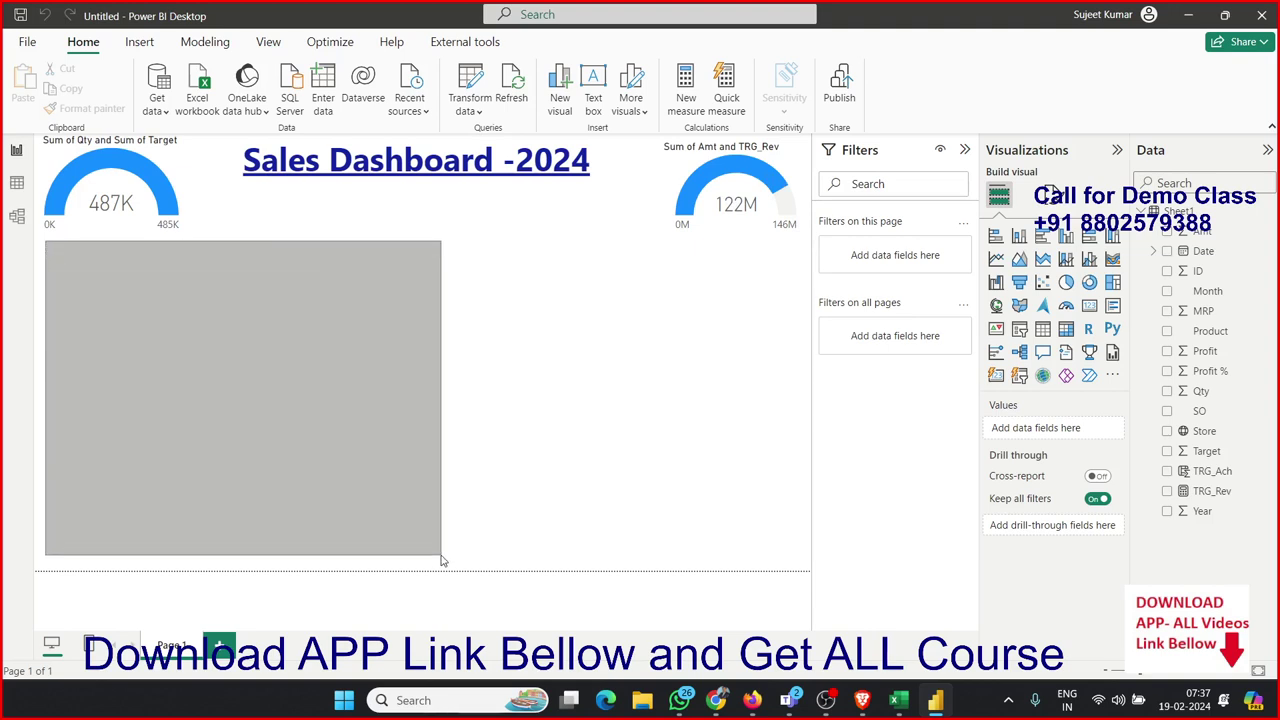
left_click(1042, 330)
left_click_drag(138, 313, 138, 280)
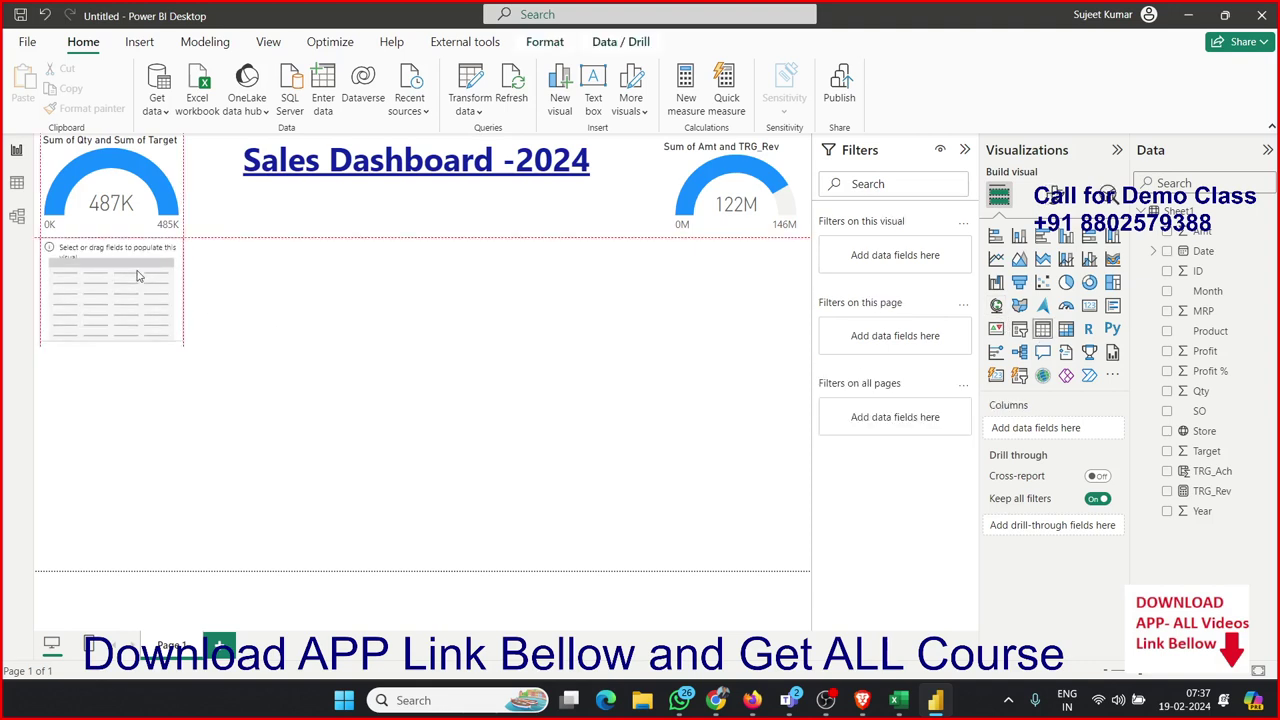
left_click_drag(177, 340, 396, 571)
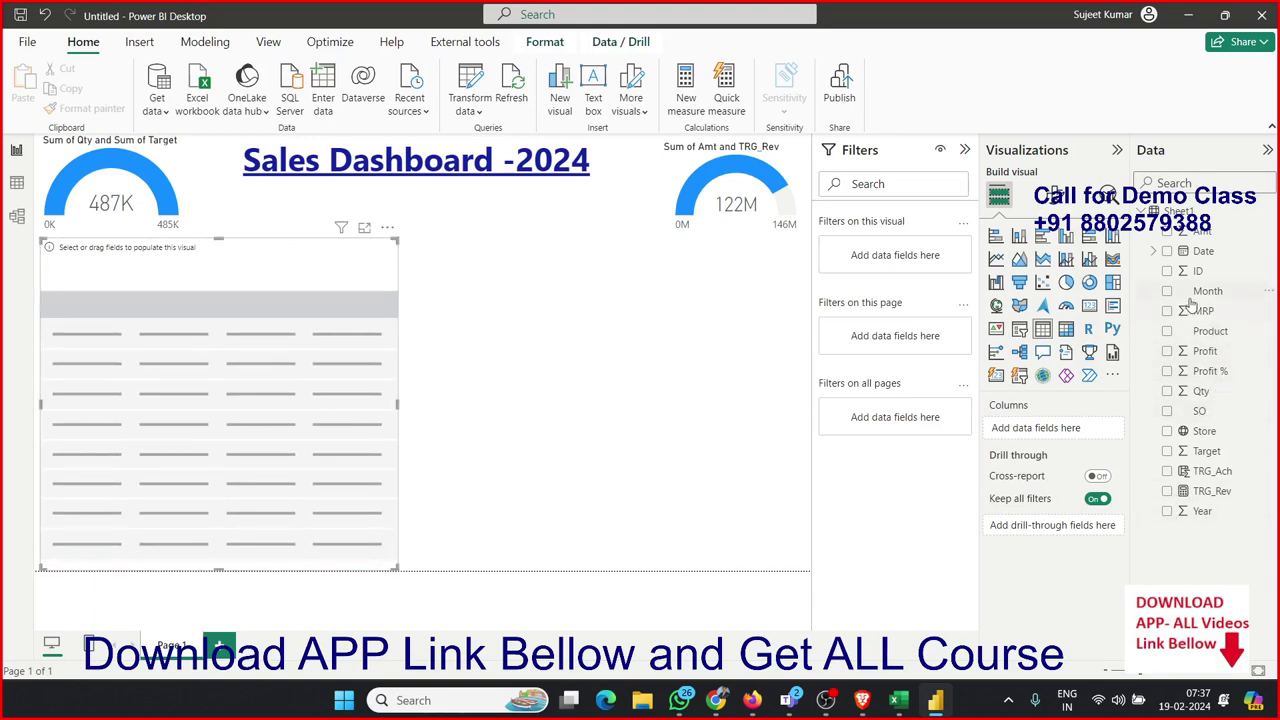
mouse_move(1197, 273)
left_mouse_down()
mouse_move(437, 425)
mouse_move(283, 423)
left_mouse_up()
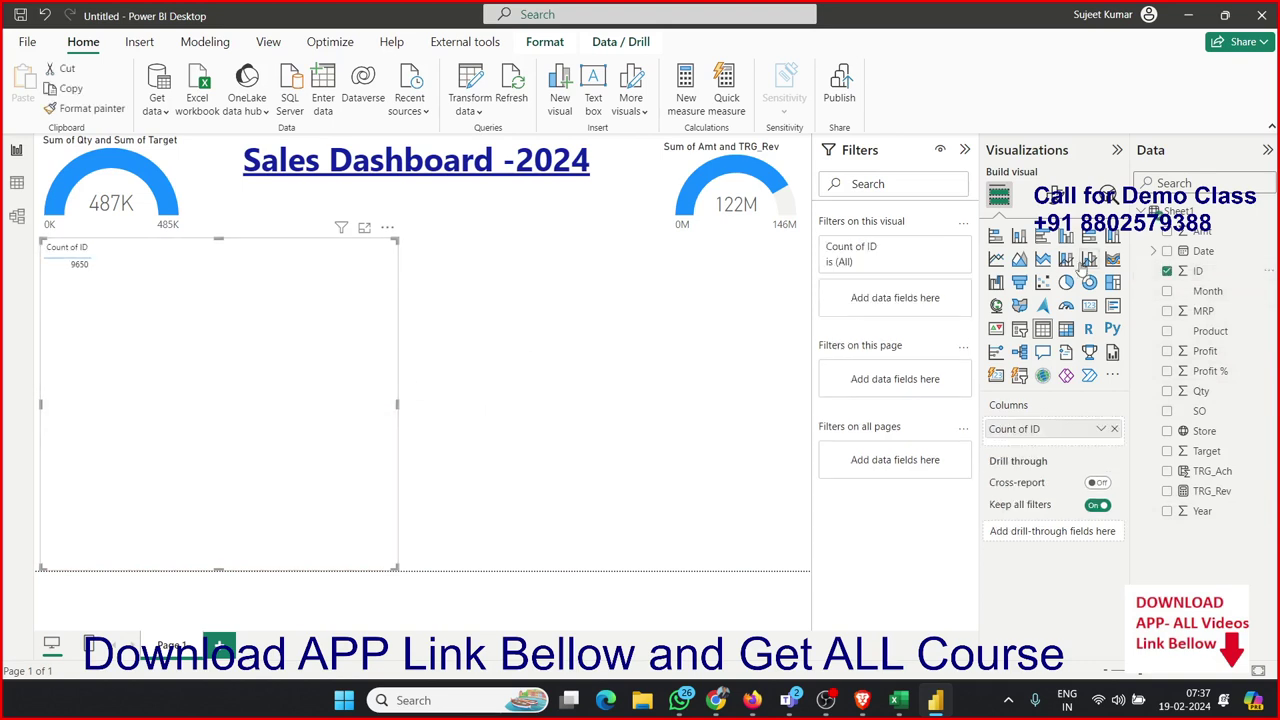
mouse_move(1203, 251)
left_mouse_down()
mouse_move(675, 350)
mouse_move(323, 320)
left_mouse_up()
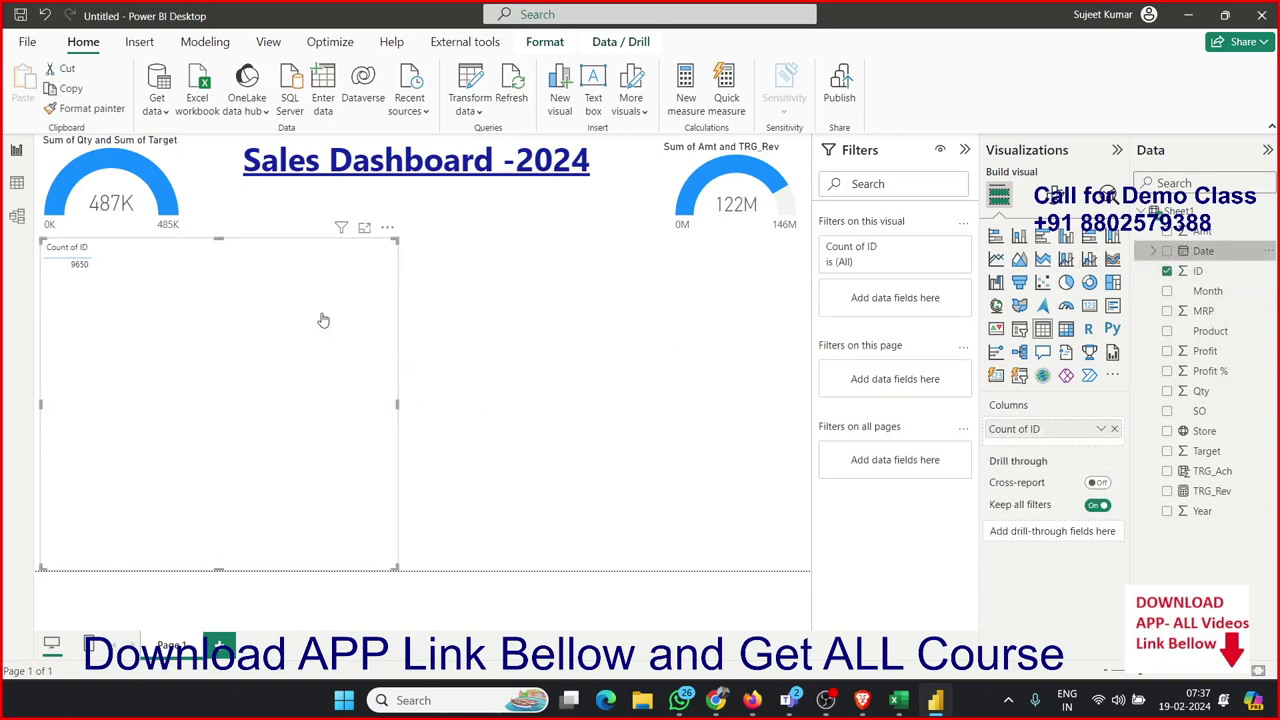
Step: Set ID to Don't summarize and show Date as plain dates instead of Date Hierarchy
left_click(1100, 429)
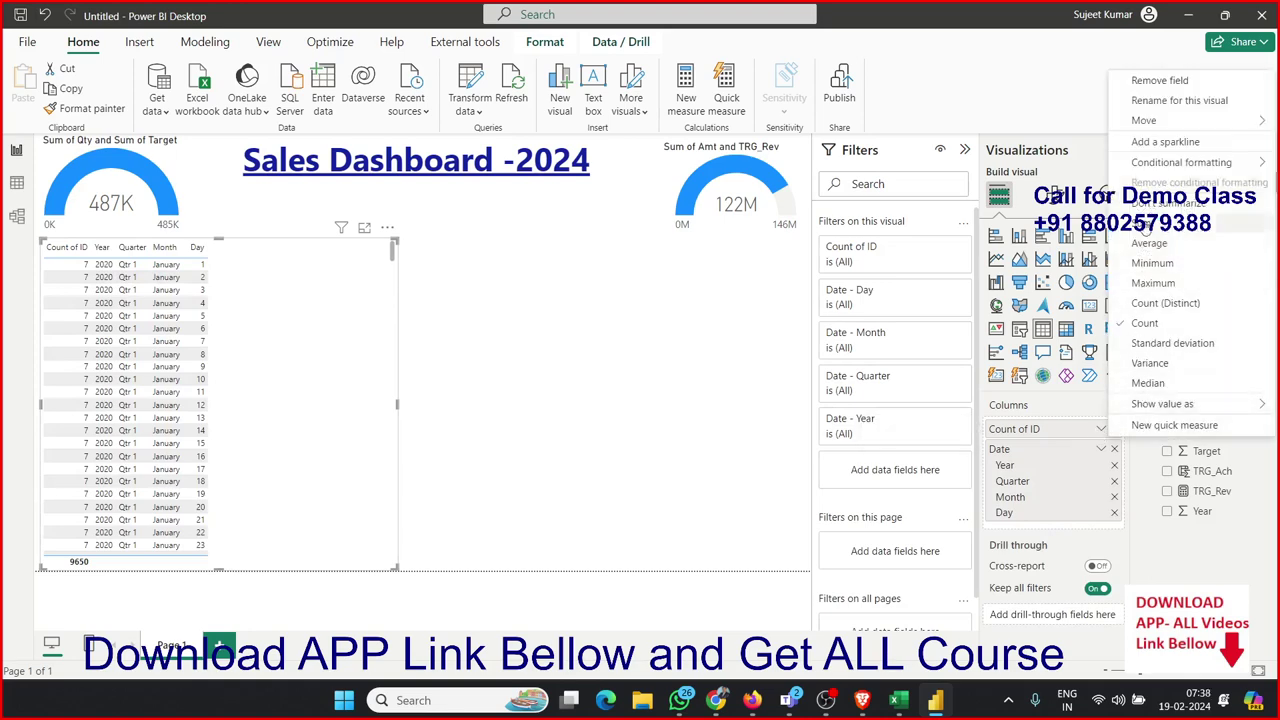
left_click(1151, 204)
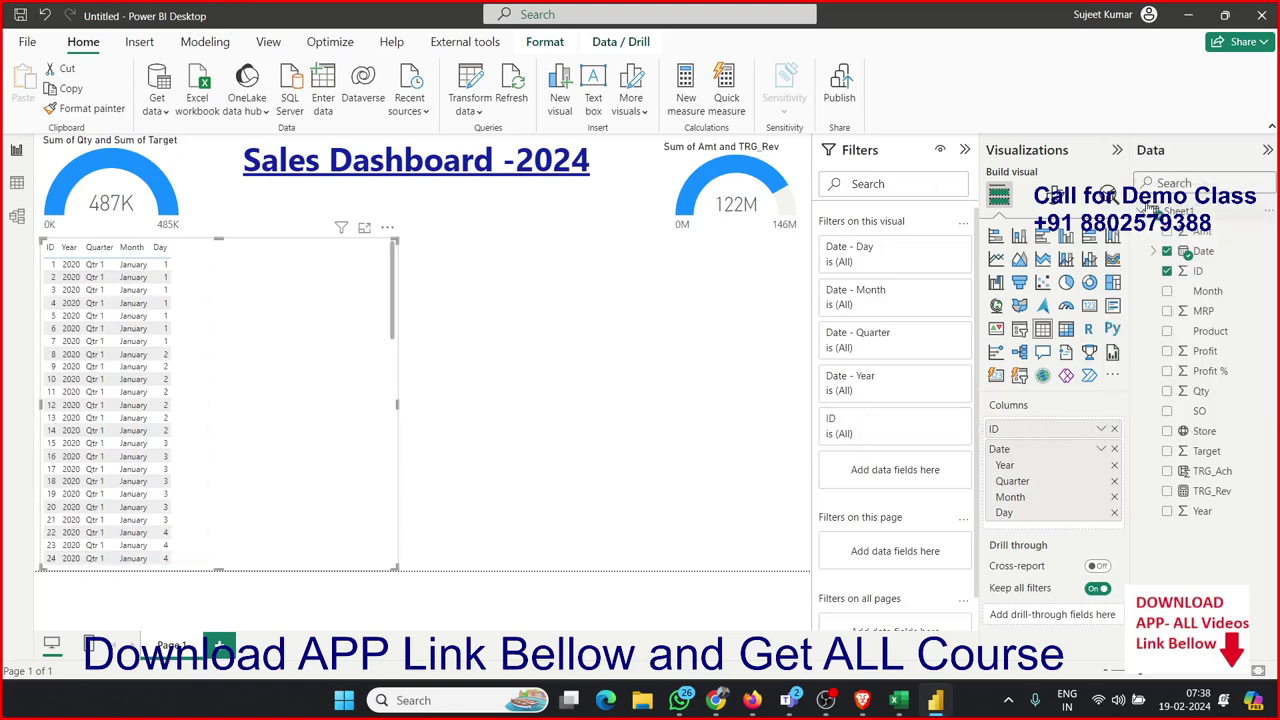
left_click(1100, 450)
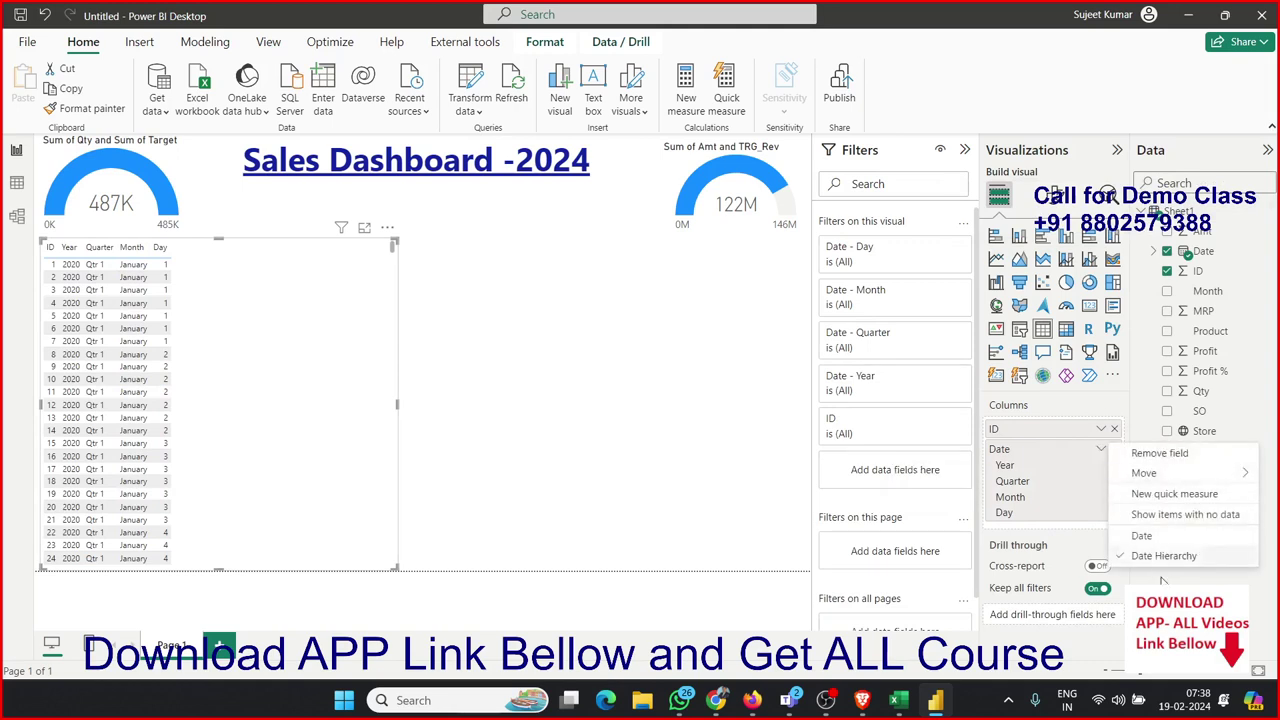
left_click(1143, 536)
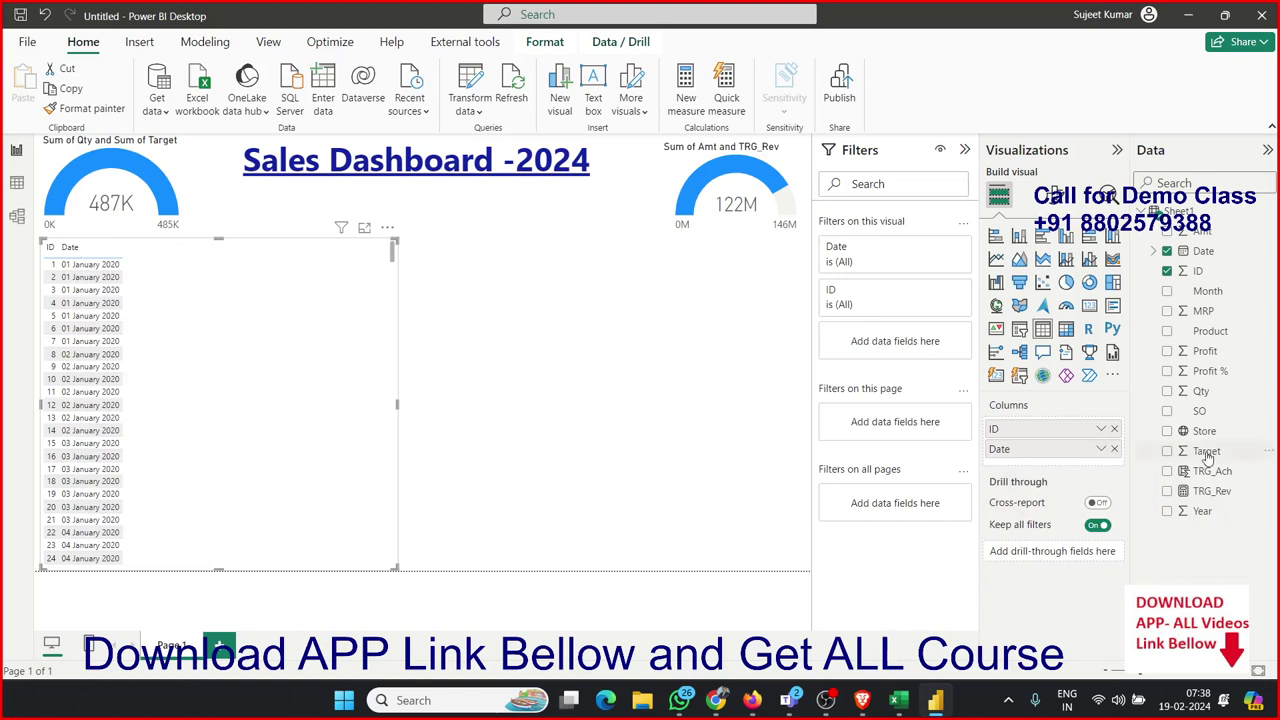
Step: Add Product, Qty, Target, Amt and Store fields to the table and shrink it slightly
left_click_drag(1210, 340, 266, 466)
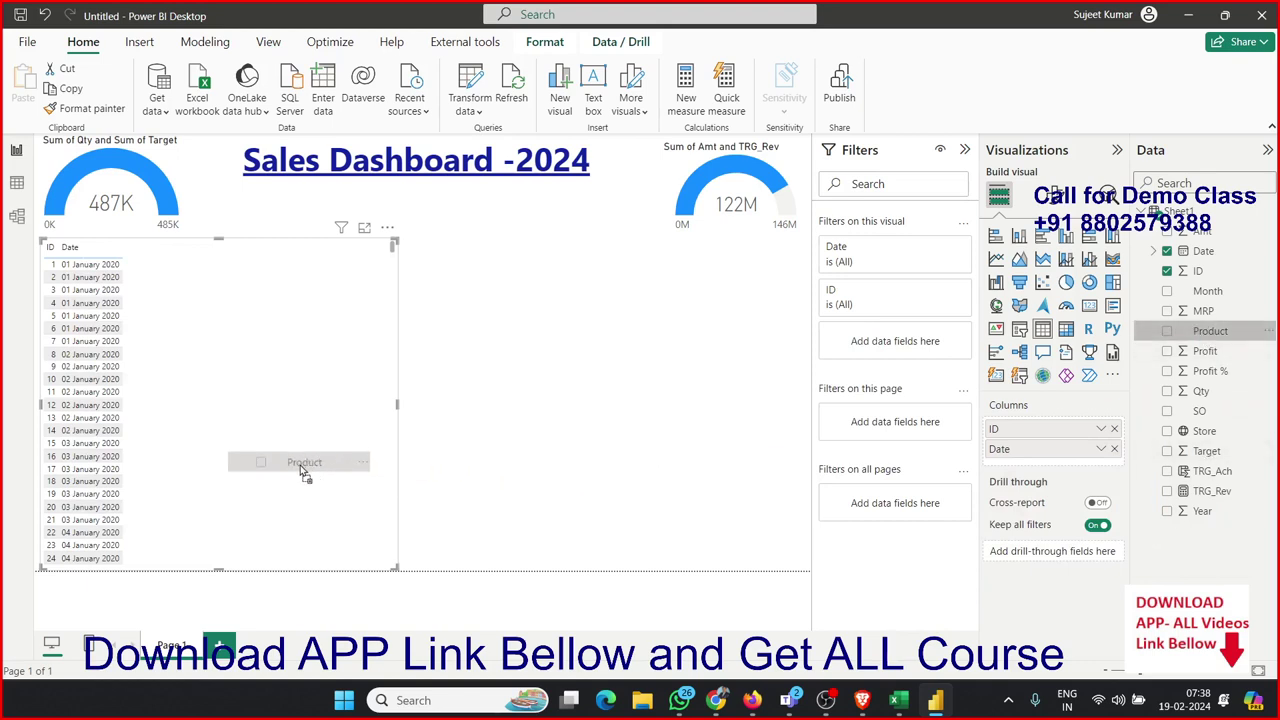
left_click_drag(1200, 391, 265, 503)
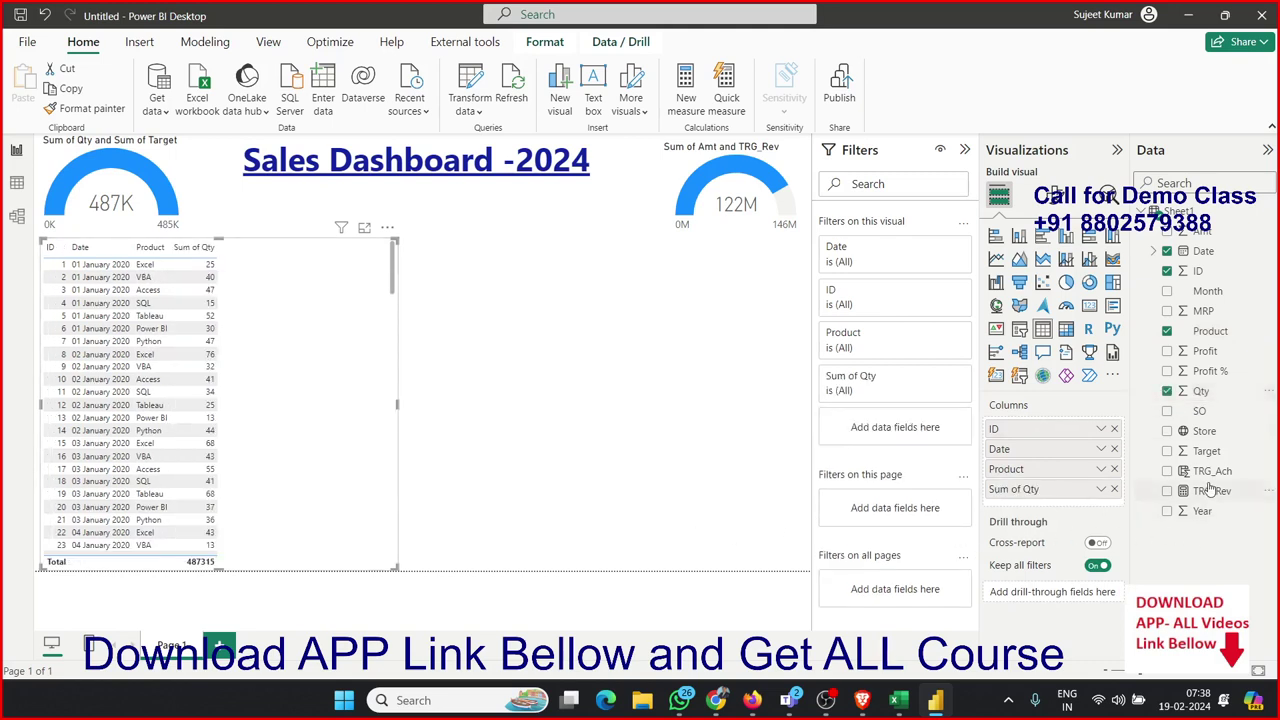
mouse_move(1208, 451)
left_mouse_down()
mouse_move(452, 537)
mouse_move(330, 508)
left_mouse_up()
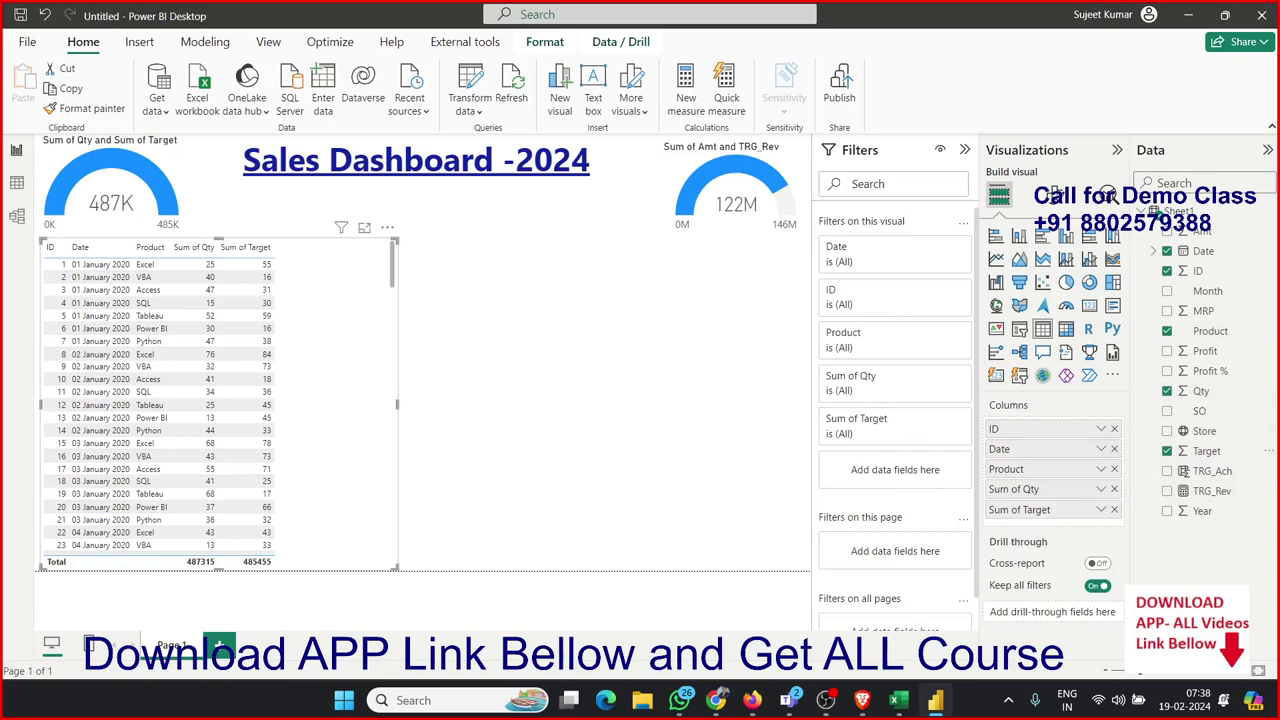
left_click_drag(1200, 232, 312, 358)
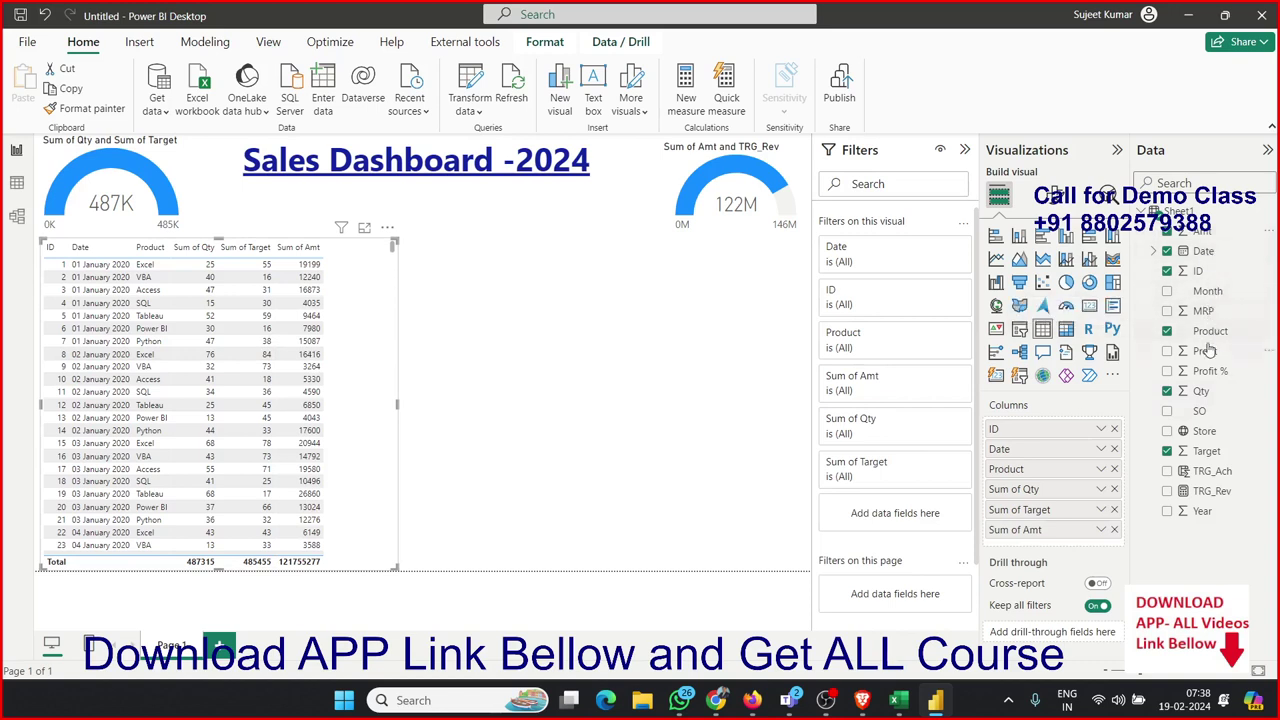
left_click_drag(1204, 431, 371, 411)
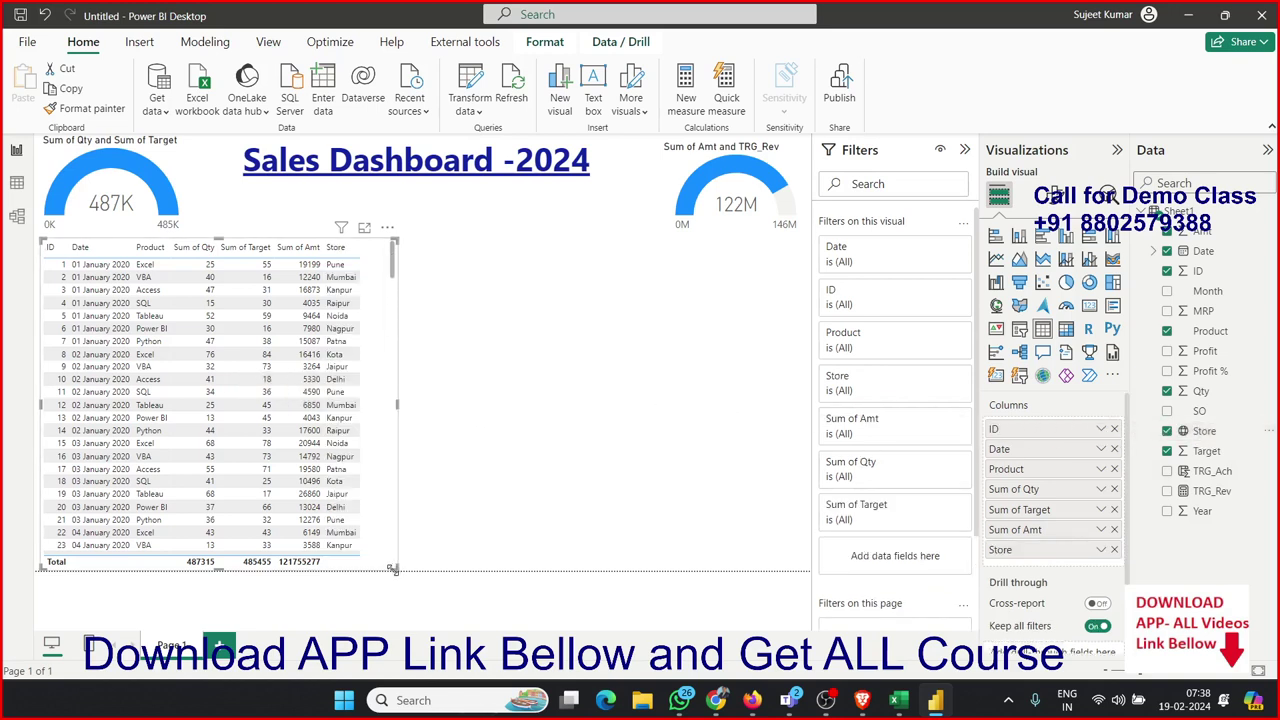
left_click_drag(396, 568, 379, 568)
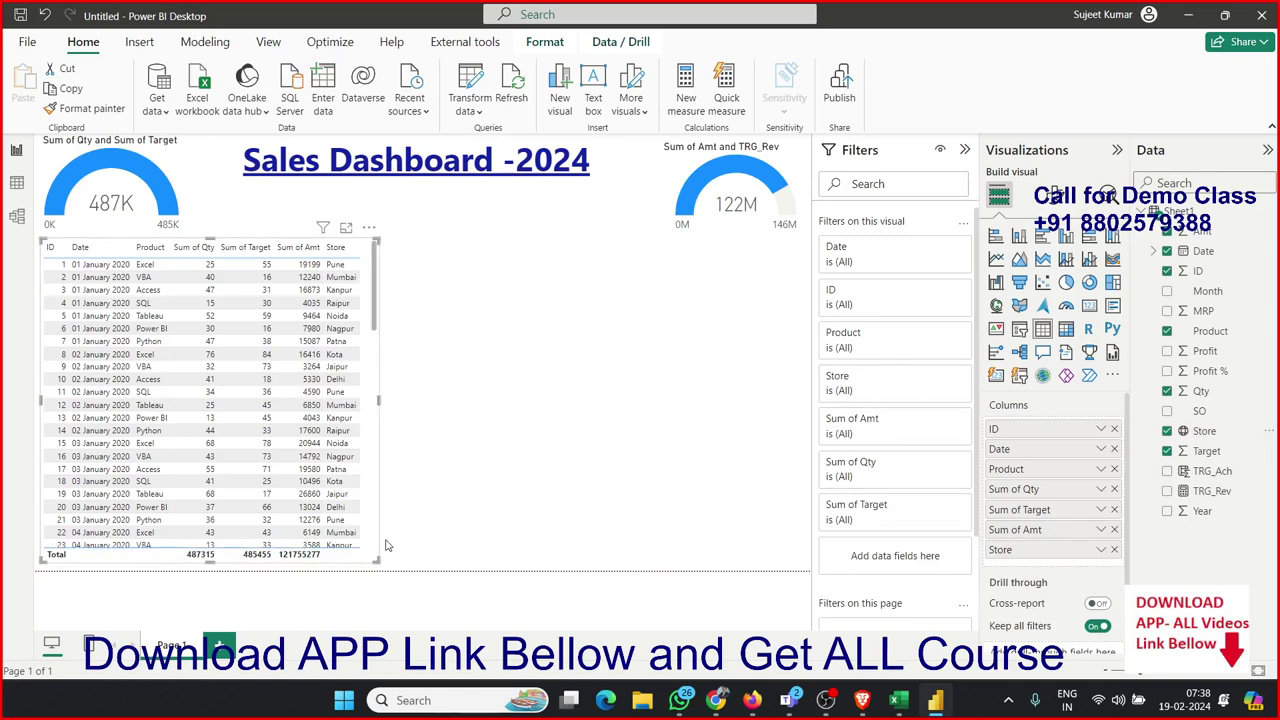
Step: Apply the Bold header style preset to the sales table
left_click(1055, 195)
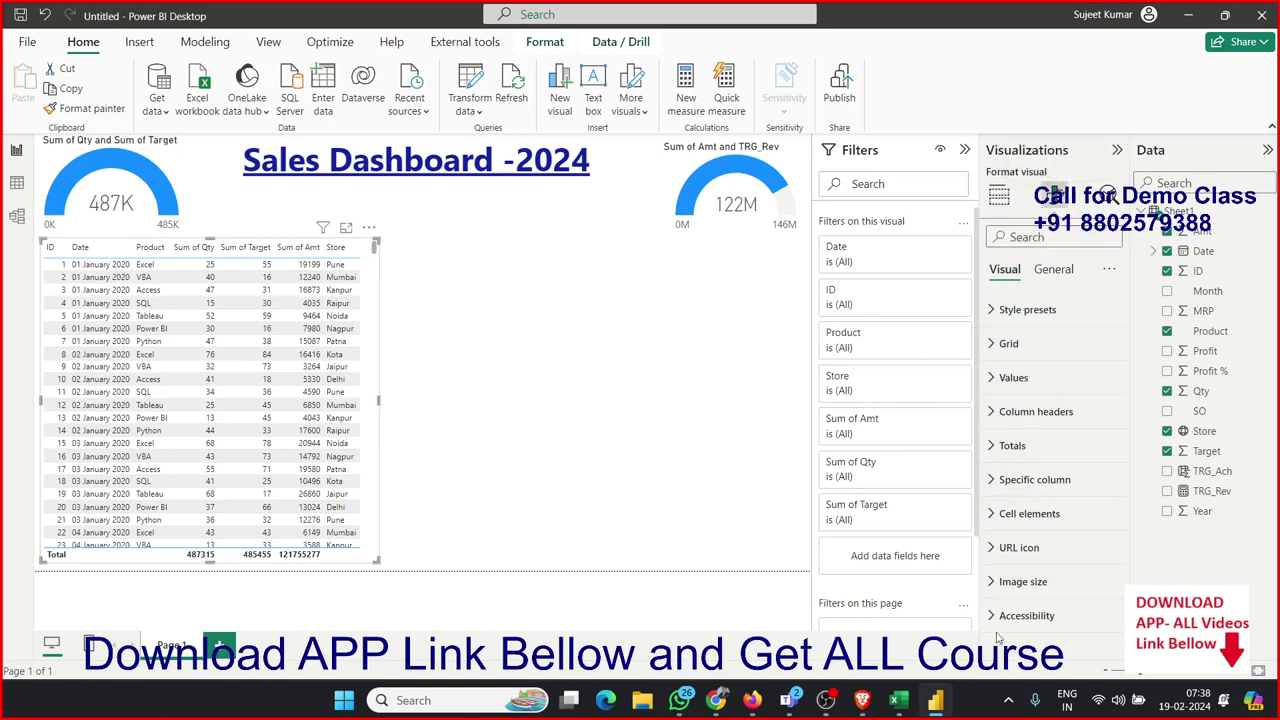
left_click(1000, 312)
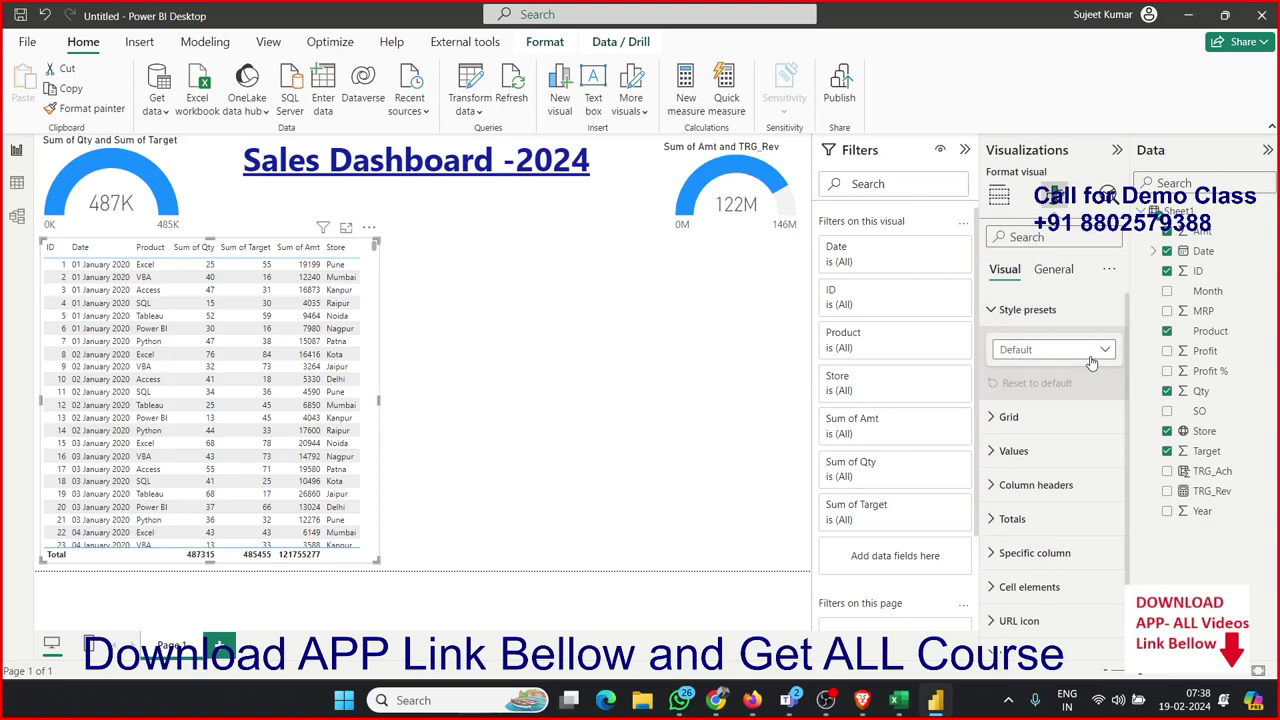
left_click(1102, 349)
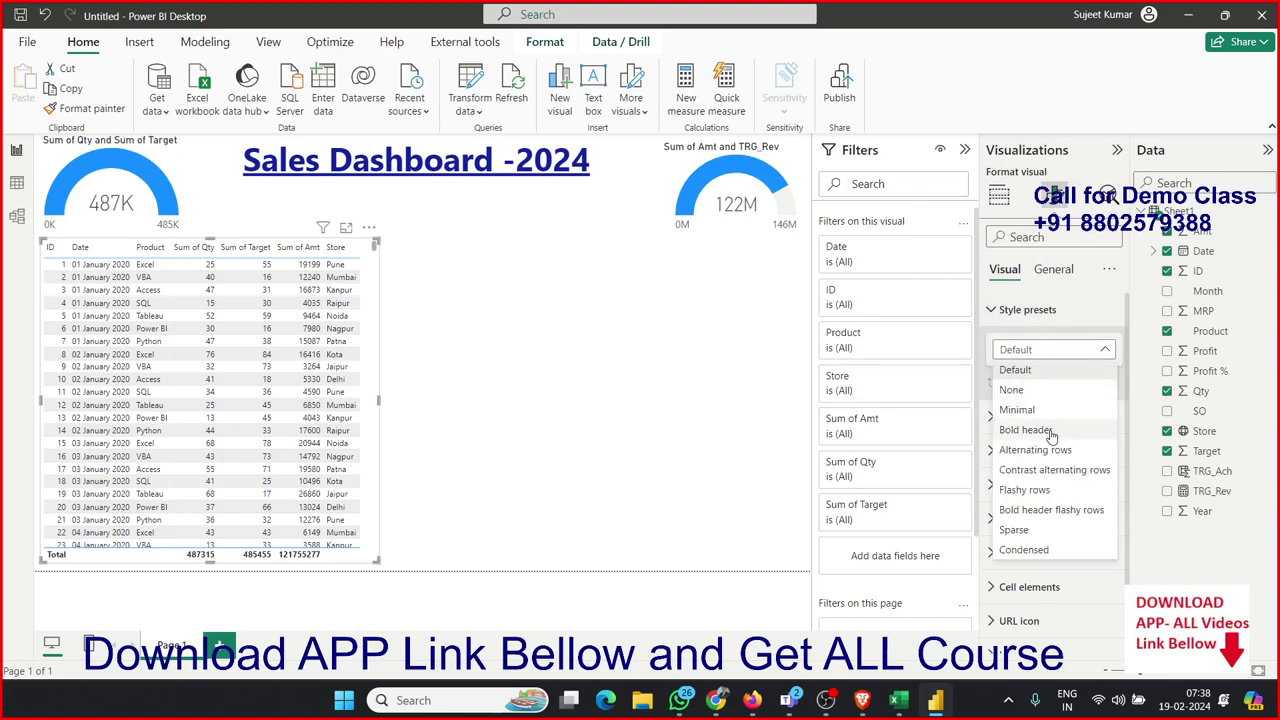
left_click(1030, 430)
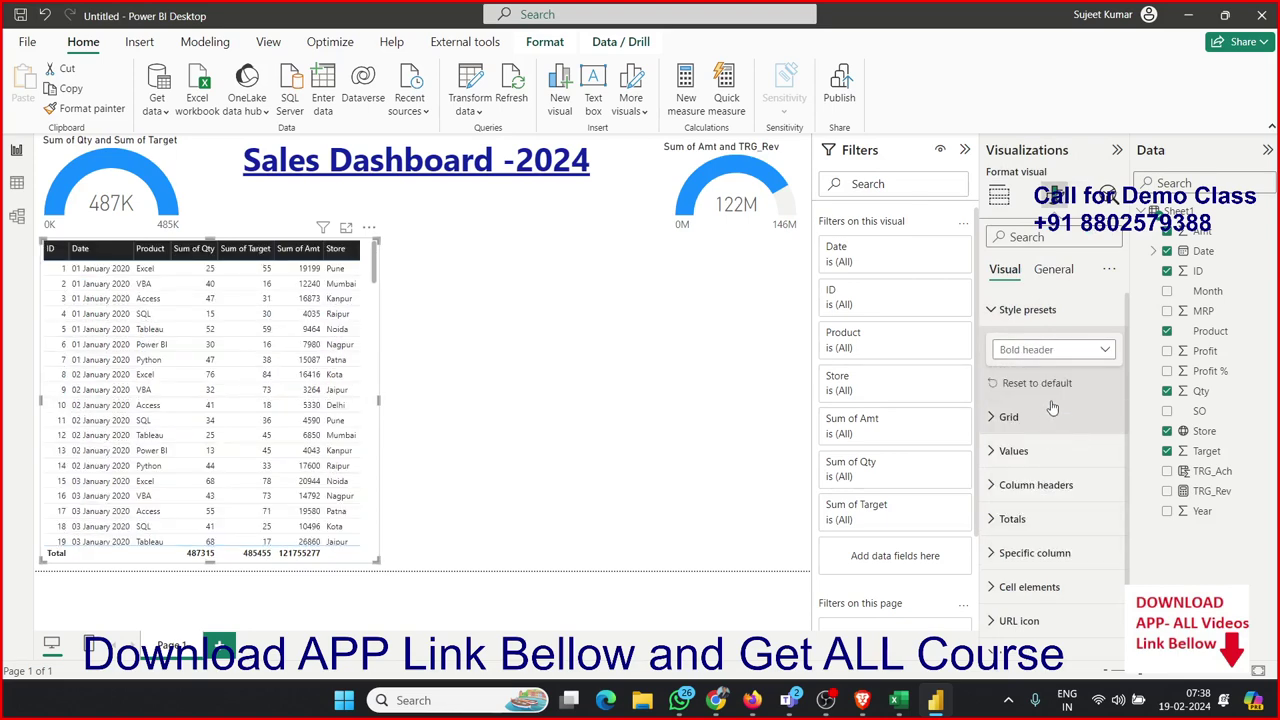
Step: Browse the visual's format and drill options, then reselect the sales table
left_click(545, 41)
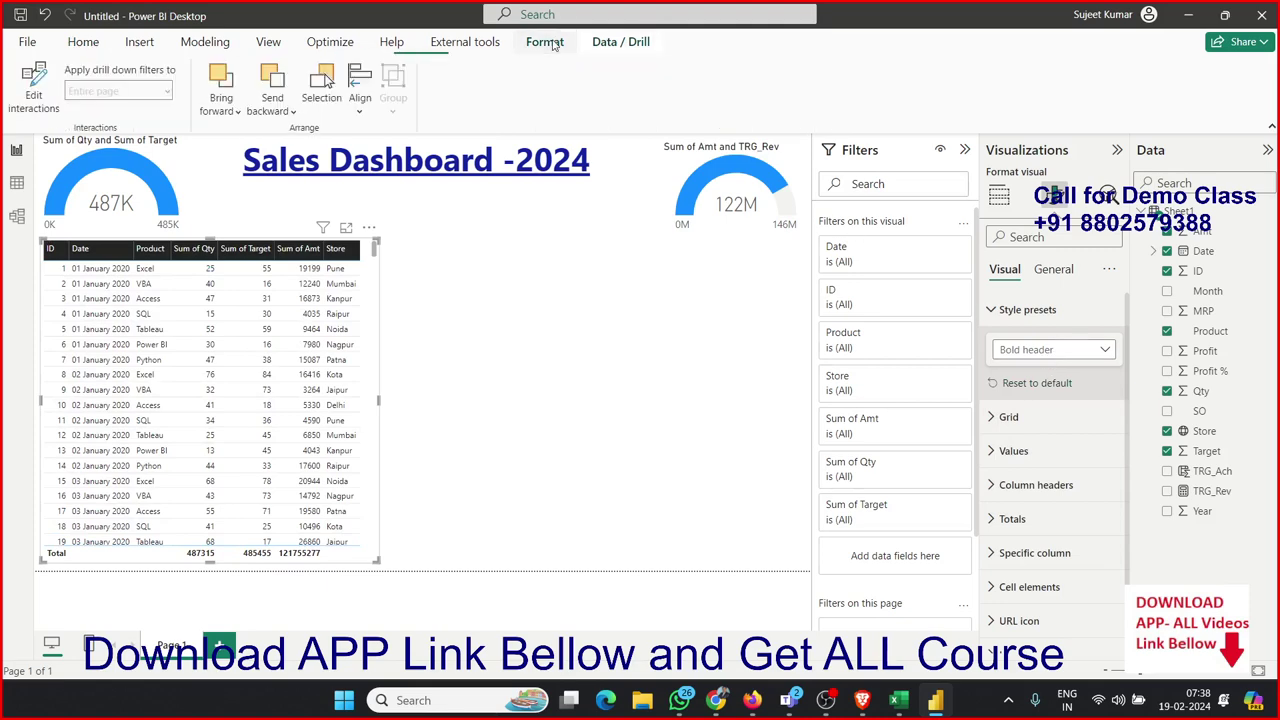
left_click(614, 45)
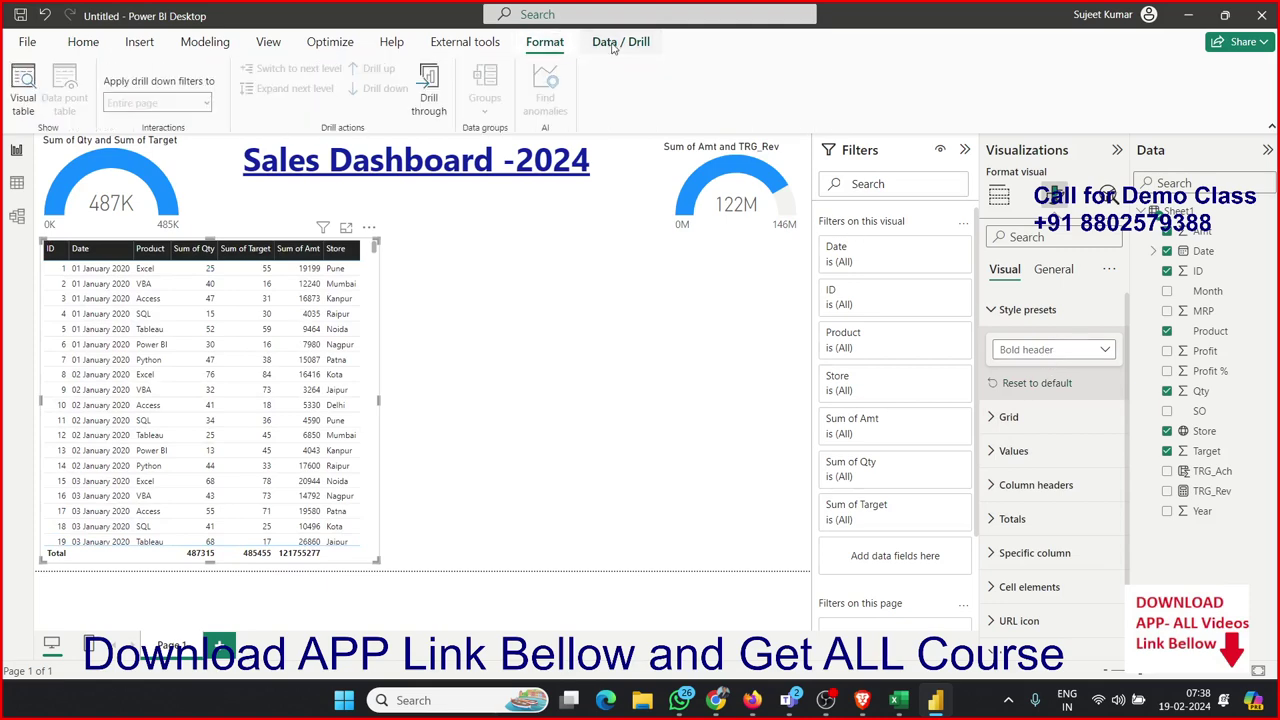
left_click(536, 334)
left_click_drag(422, 240, 510, 298)
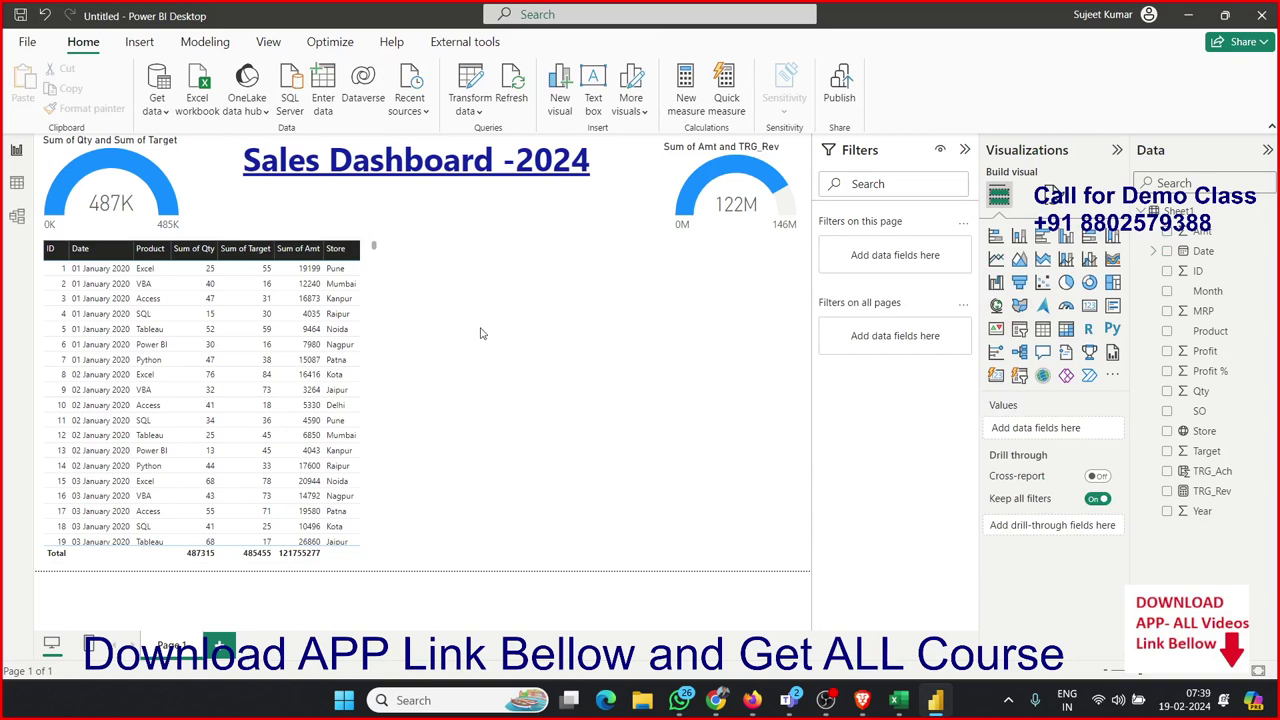
scroll(371, 343, "down", 5)
left_click(371, 343)
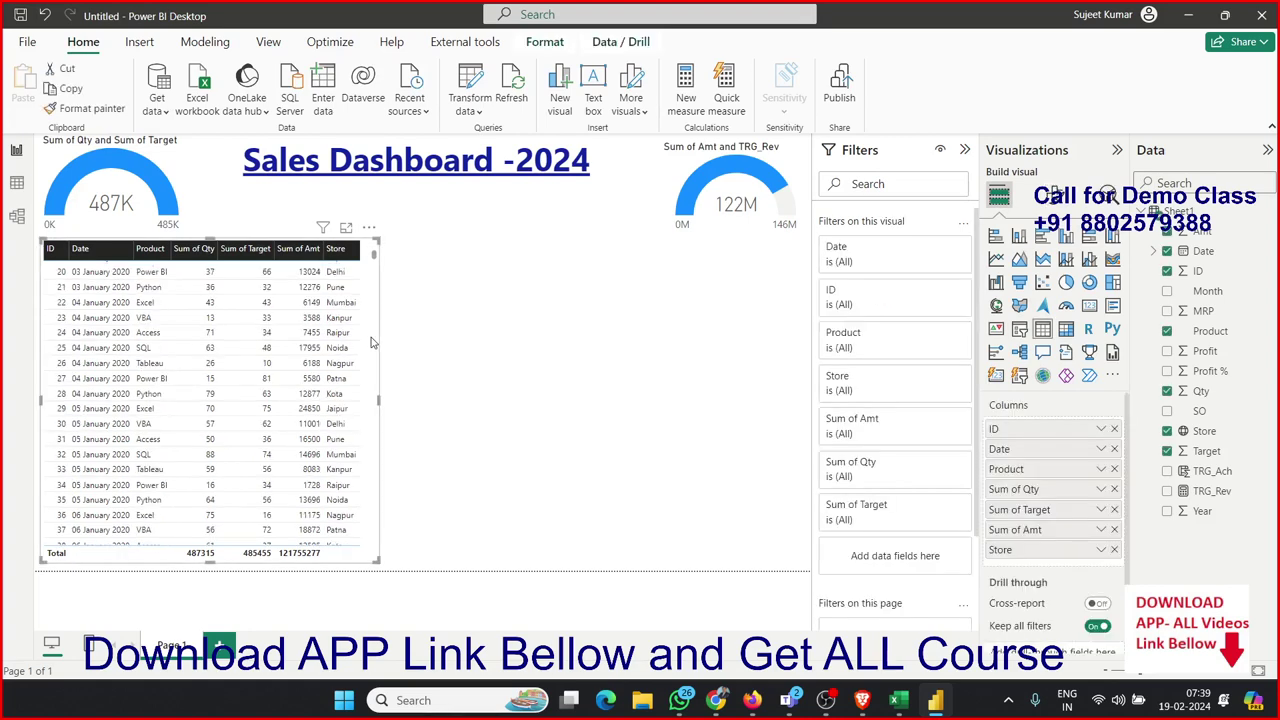
Step: Delete the sales table and place a new empty table under the Qty gauge, adding then removing ID
key("Delete")
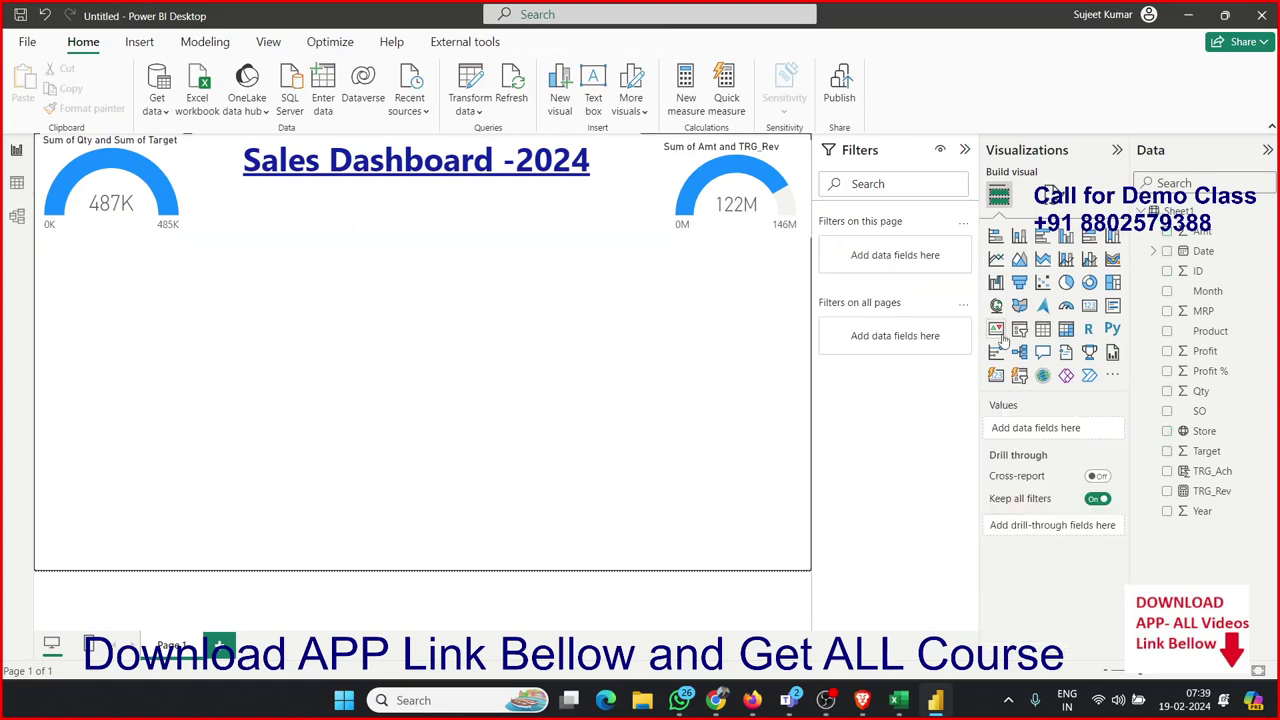
left_click(1042, 330)
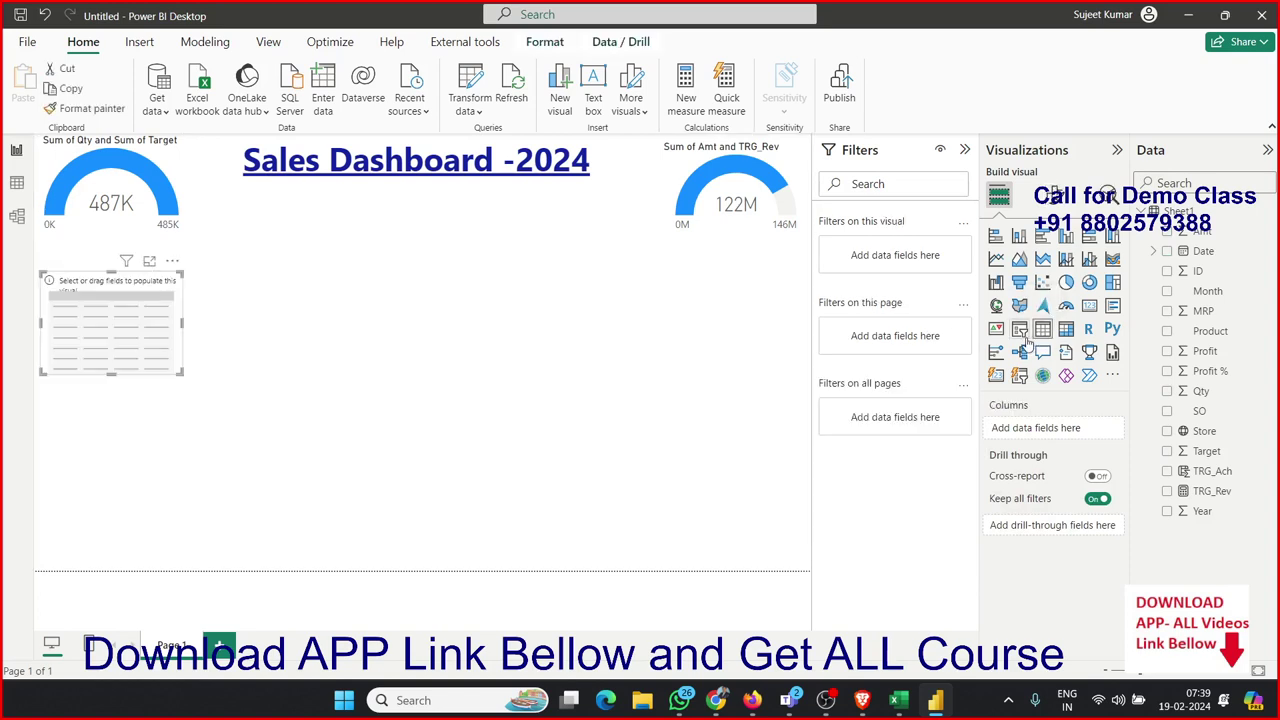
mouse_move(158, 366)
left_mouse_down()
mouse_move(158, 334)
mouse_move(362, 567)
left_mouse_up()
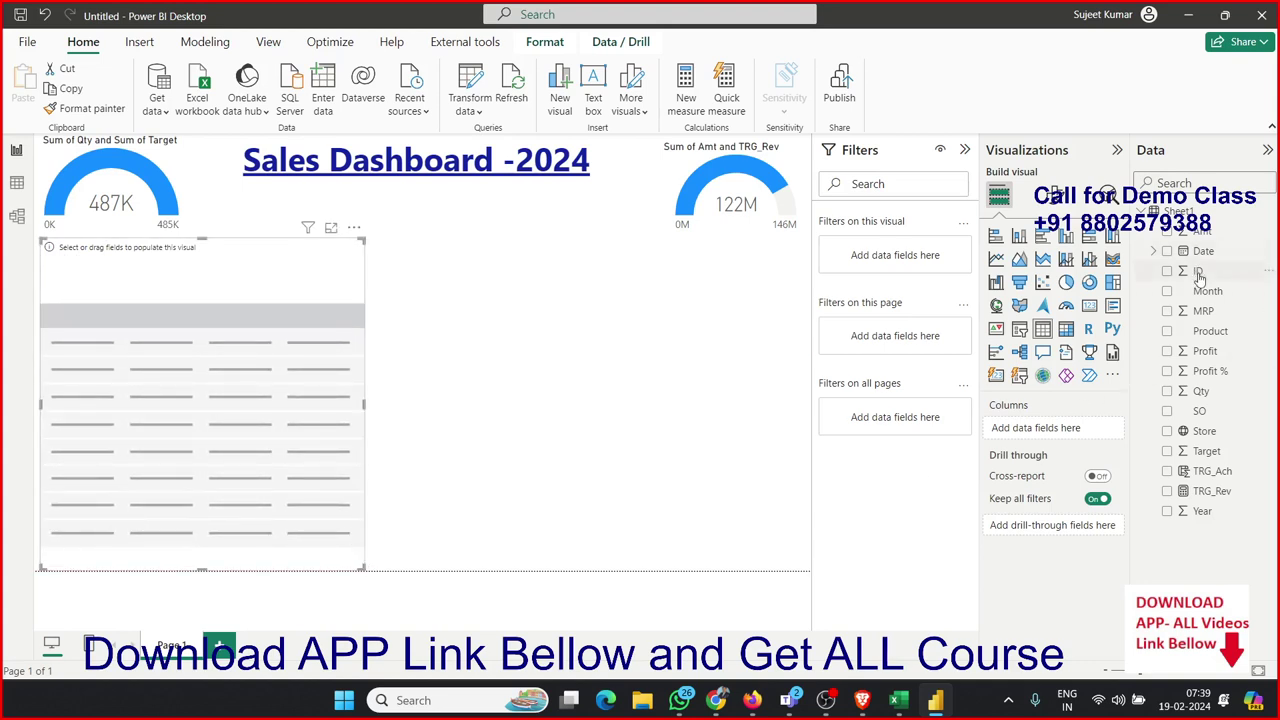
mouse_move(1197, 270)
left_mouse_down()
mouse_move(402, 368)
mouse_move(283, 366)
left_mouse_up()
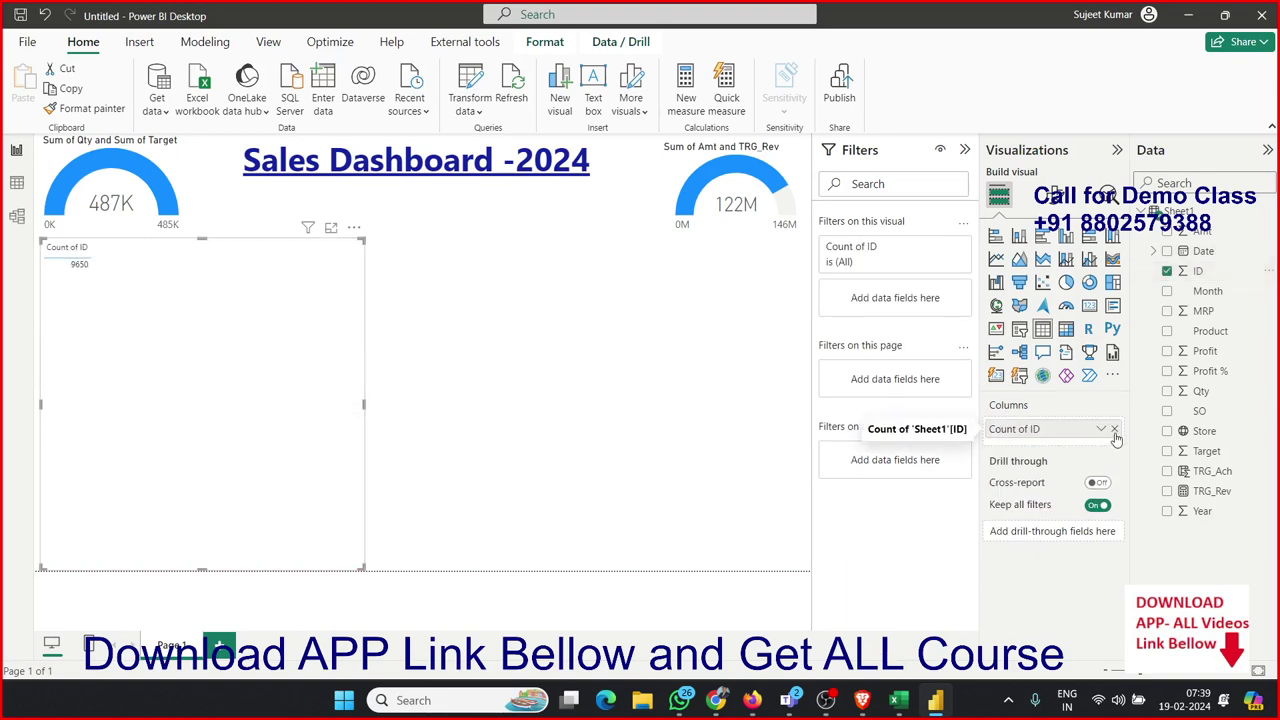
left_click(1114, 430)
Step: In Table view, set the ID column's summarization to Don't summarize, then go back to Report view
left_click(16, 183)
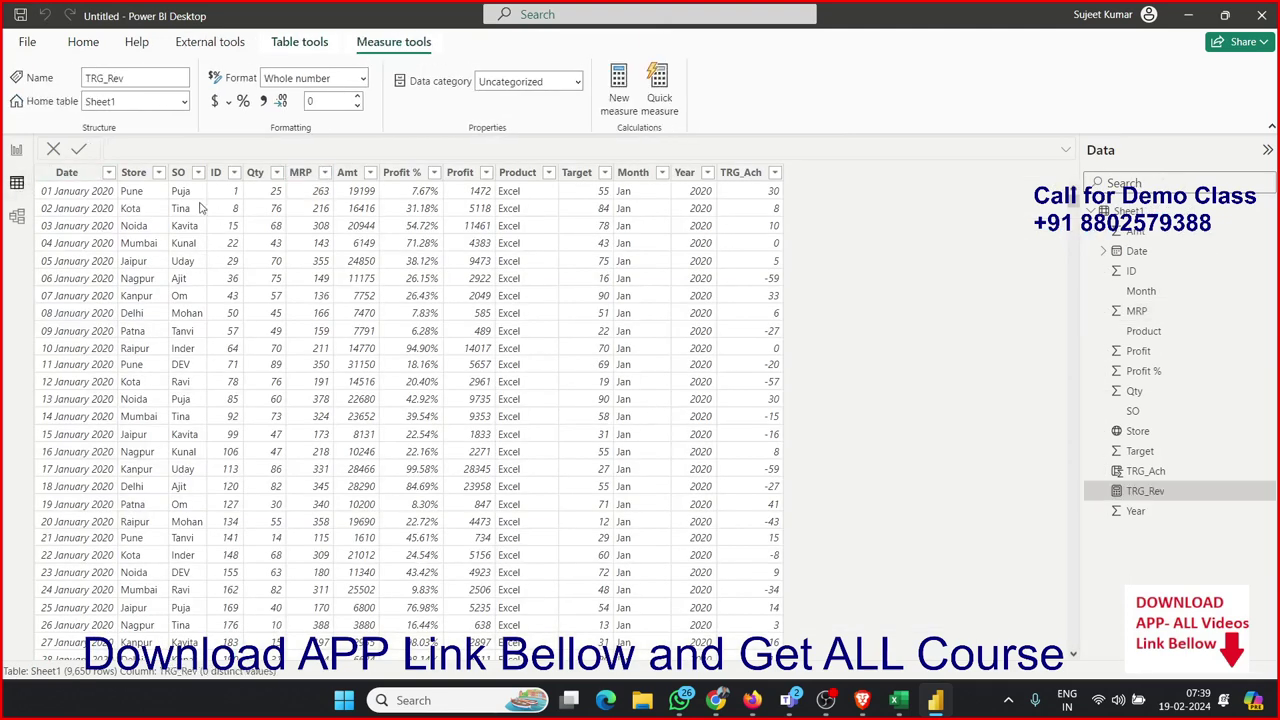
left_click(216, 175)
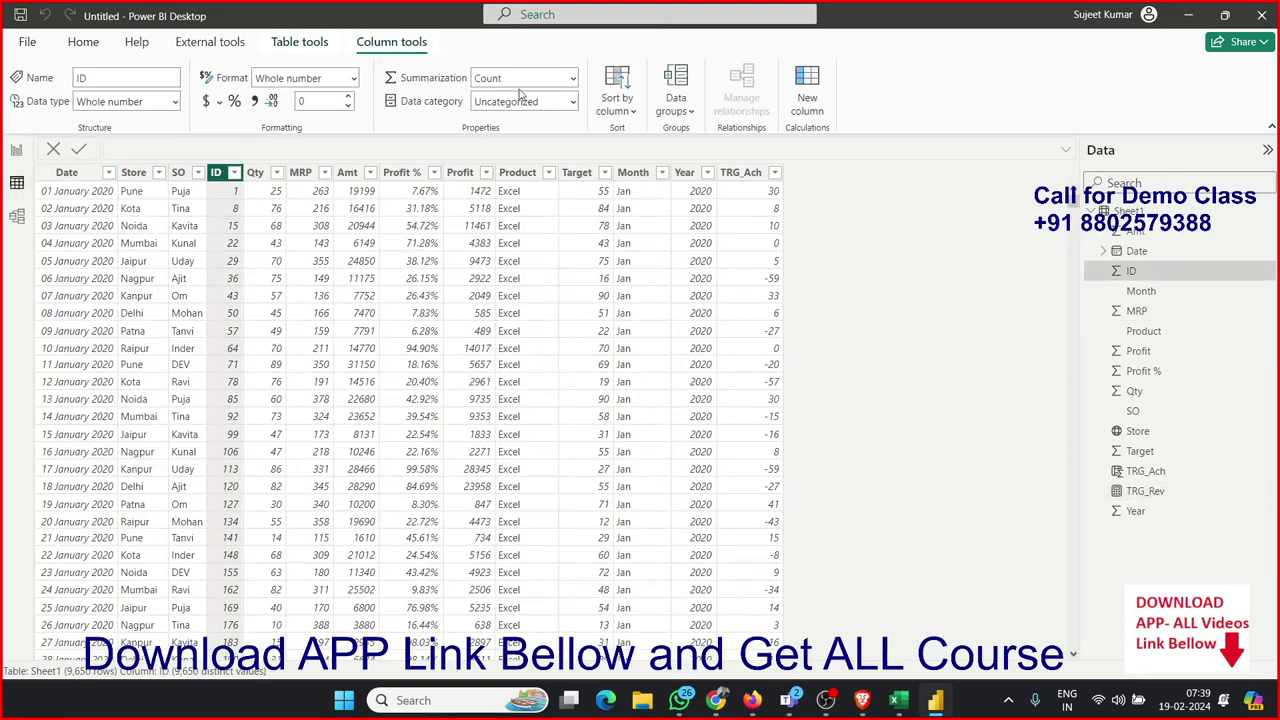
left_click(558, 80)
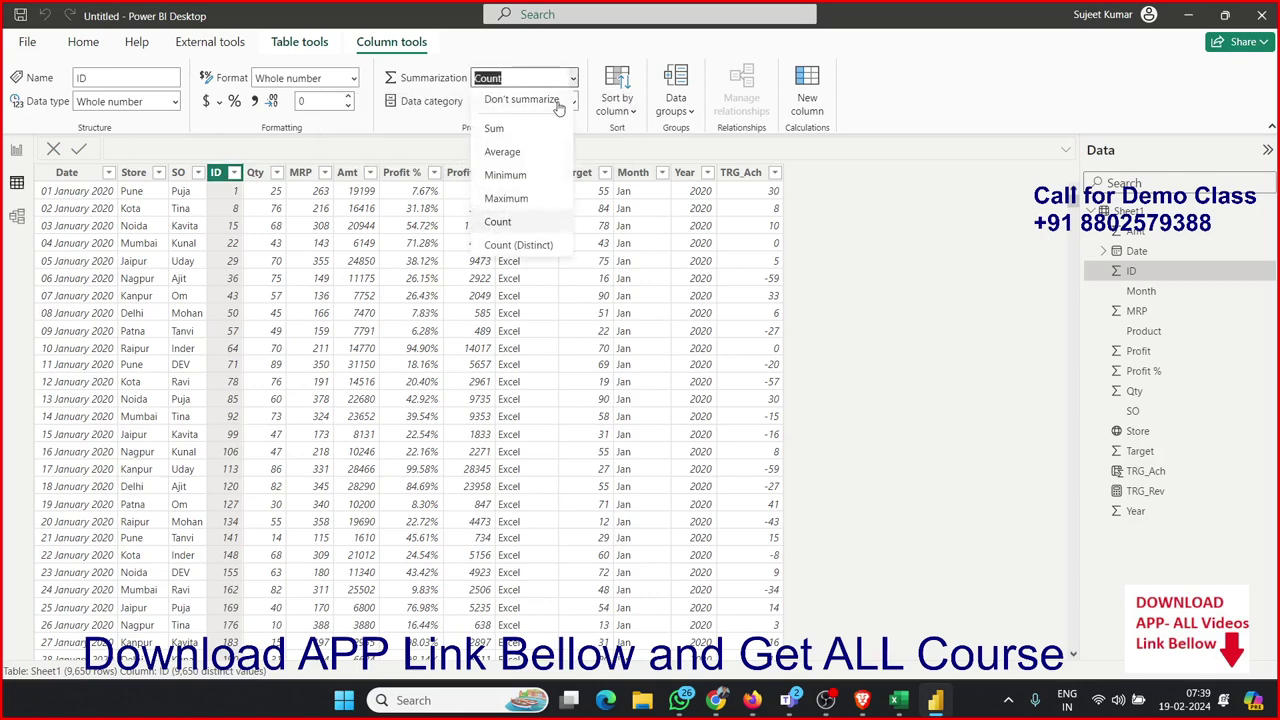
left_click(556, 105)
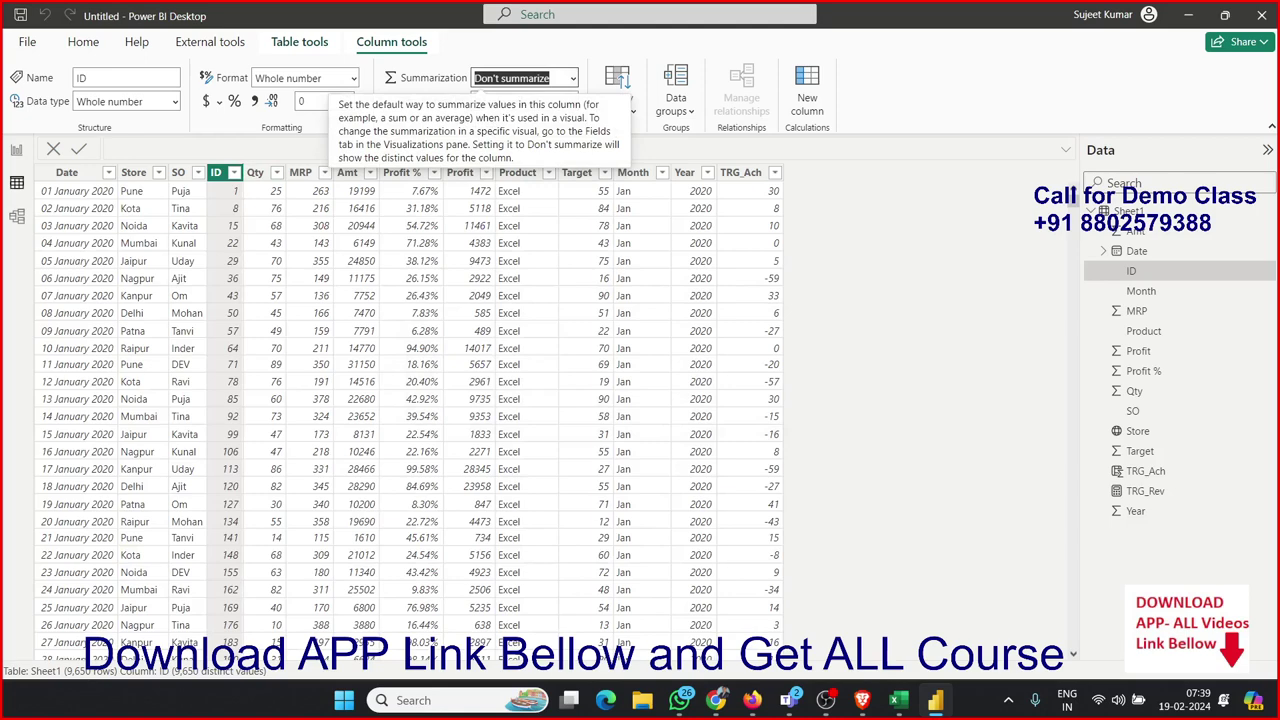
left_click(16, 152)
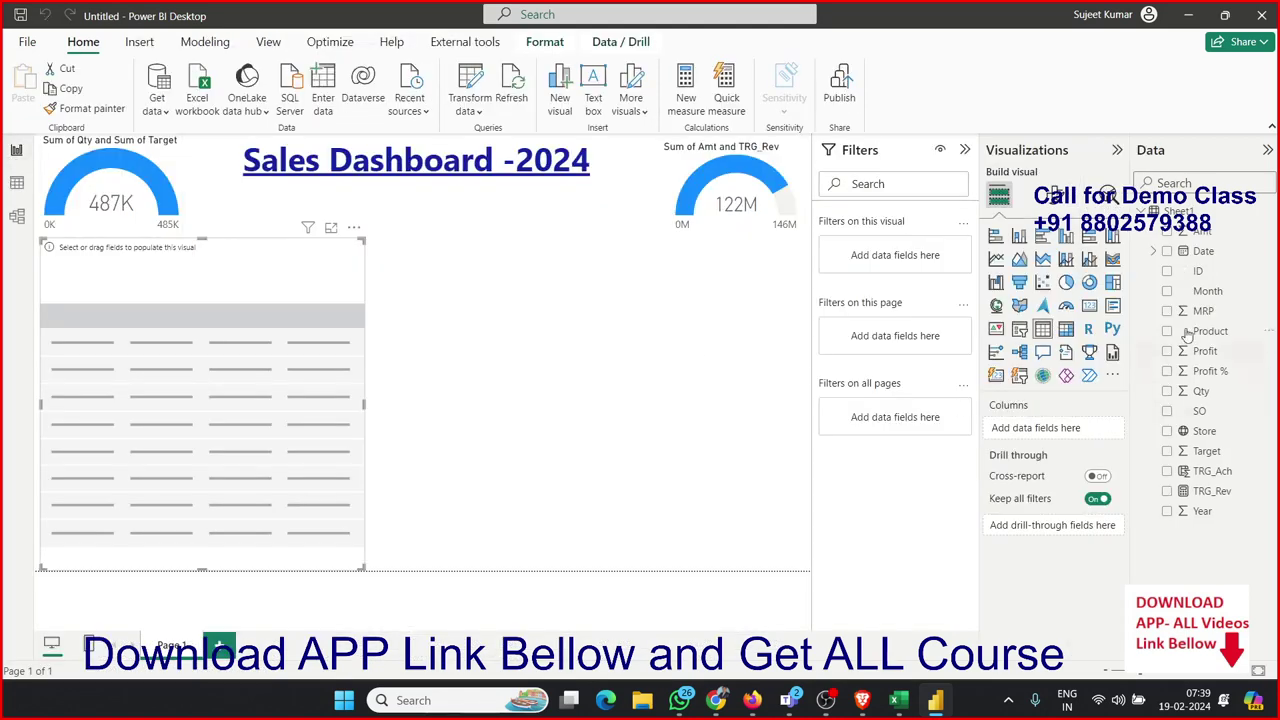
Step: Add ID and Date to the empty table, showing Date as plain dates rather than a hierarchy
left_click_drag(1198, 271, 318, 412)
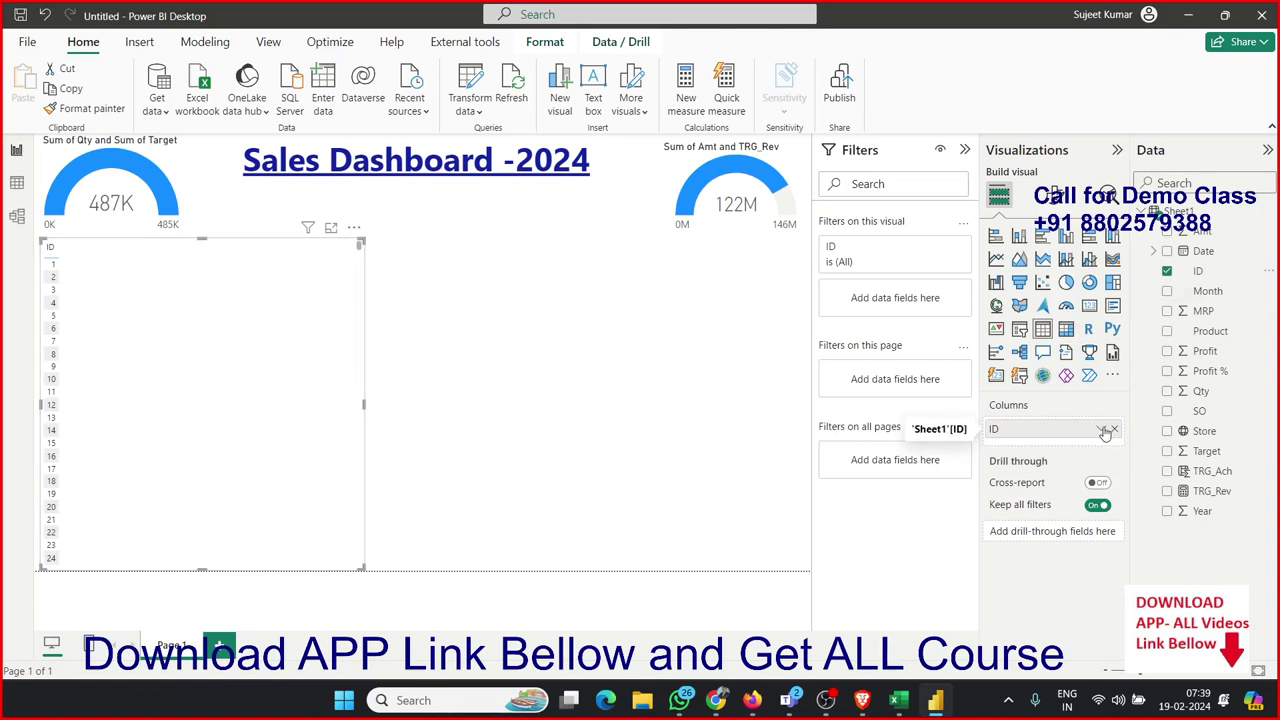
left_click(1101, 429)
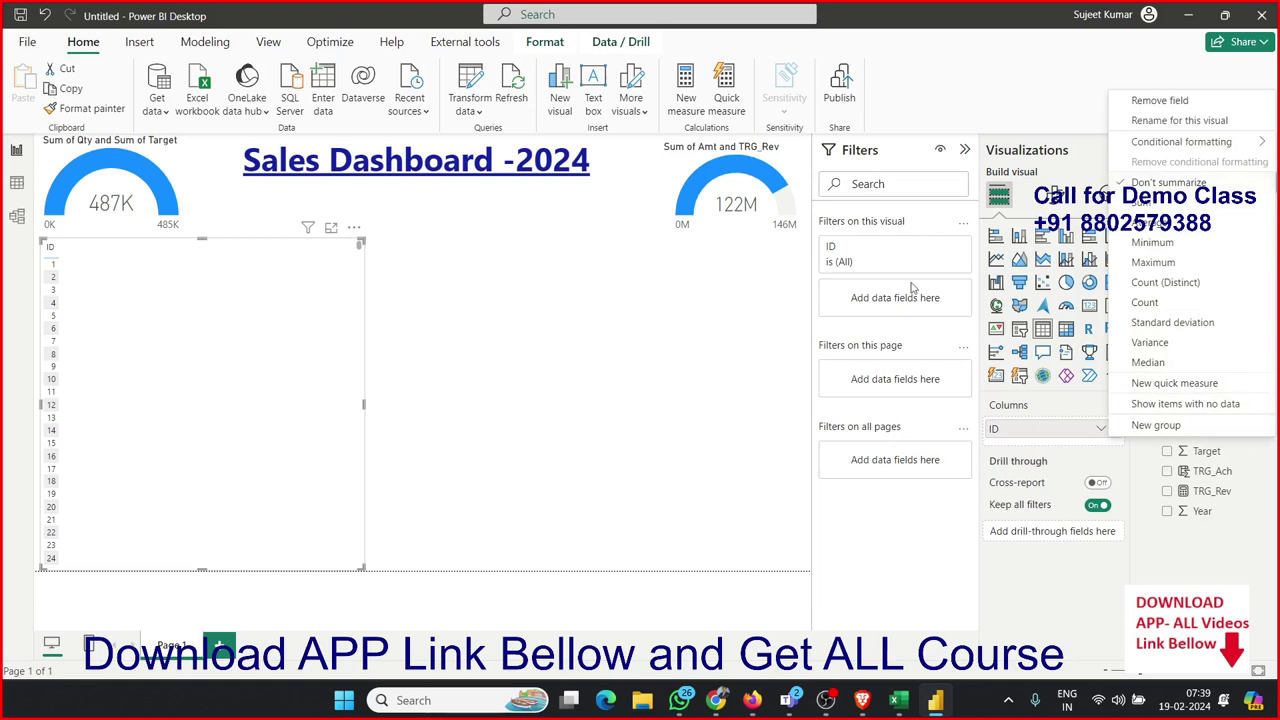
left_click(690, 375)
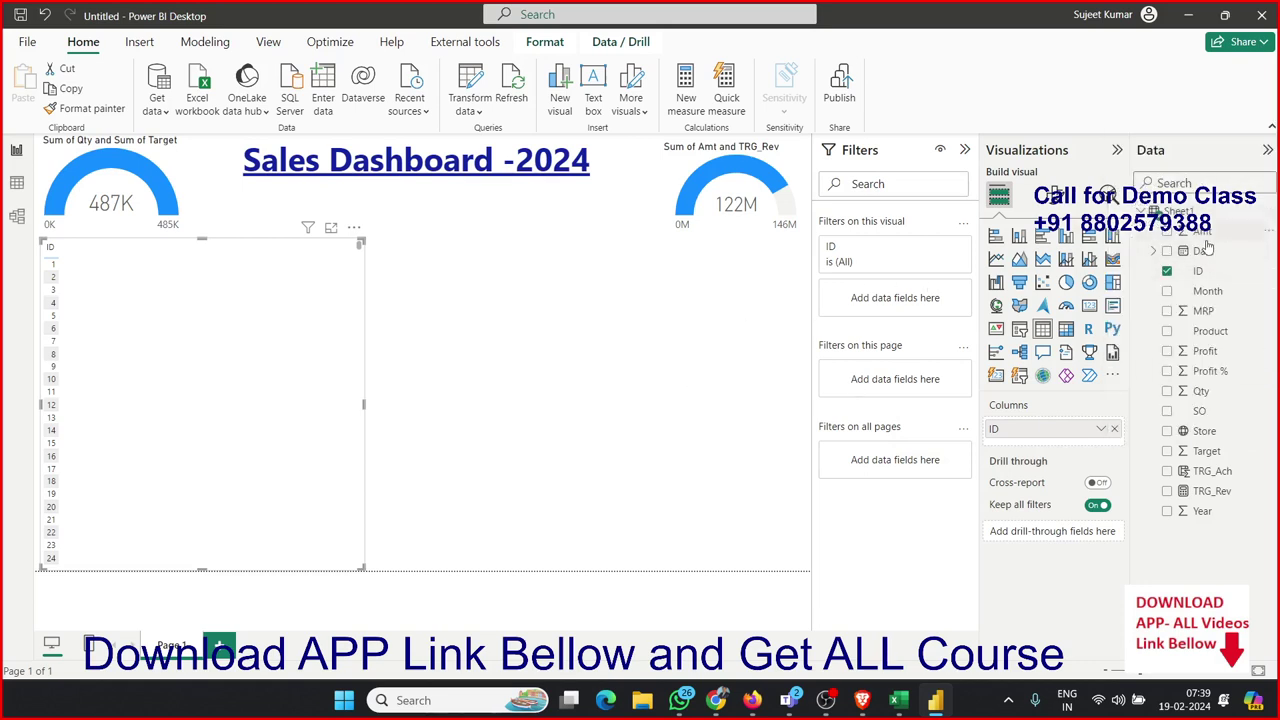
left_click_drag(1204, 252, 1070, 441)
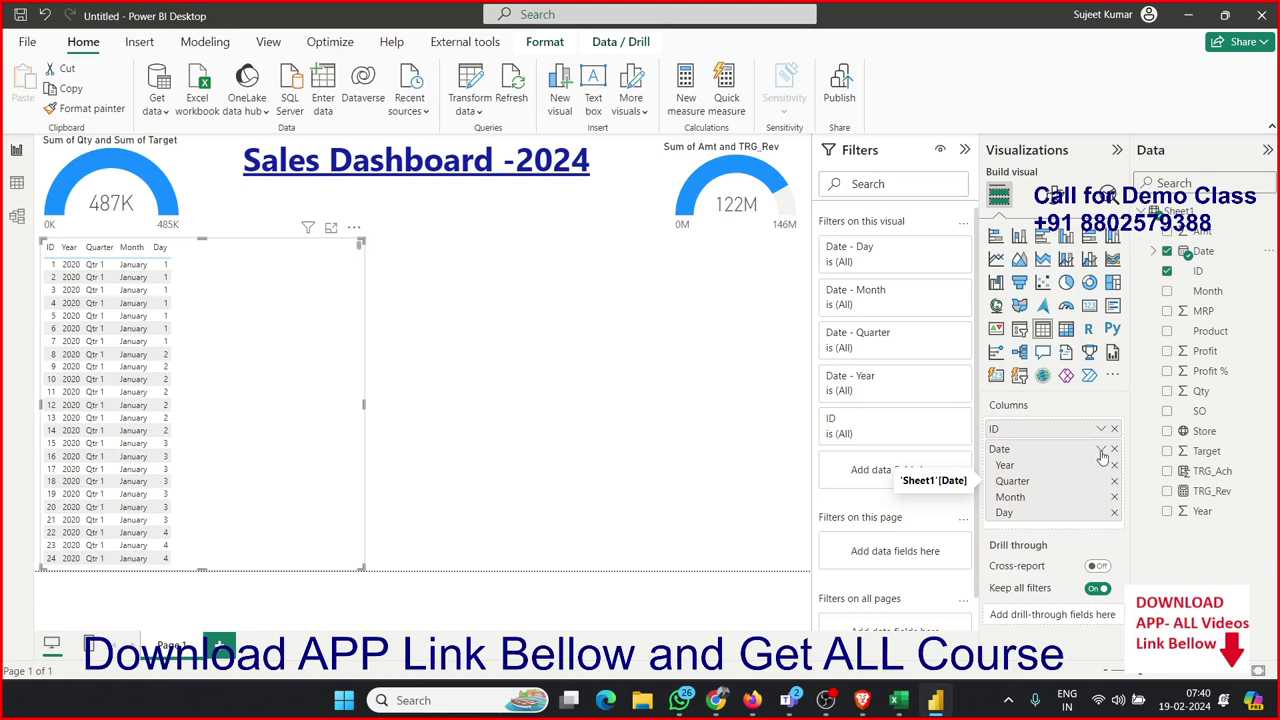
left_click(1103, 452)
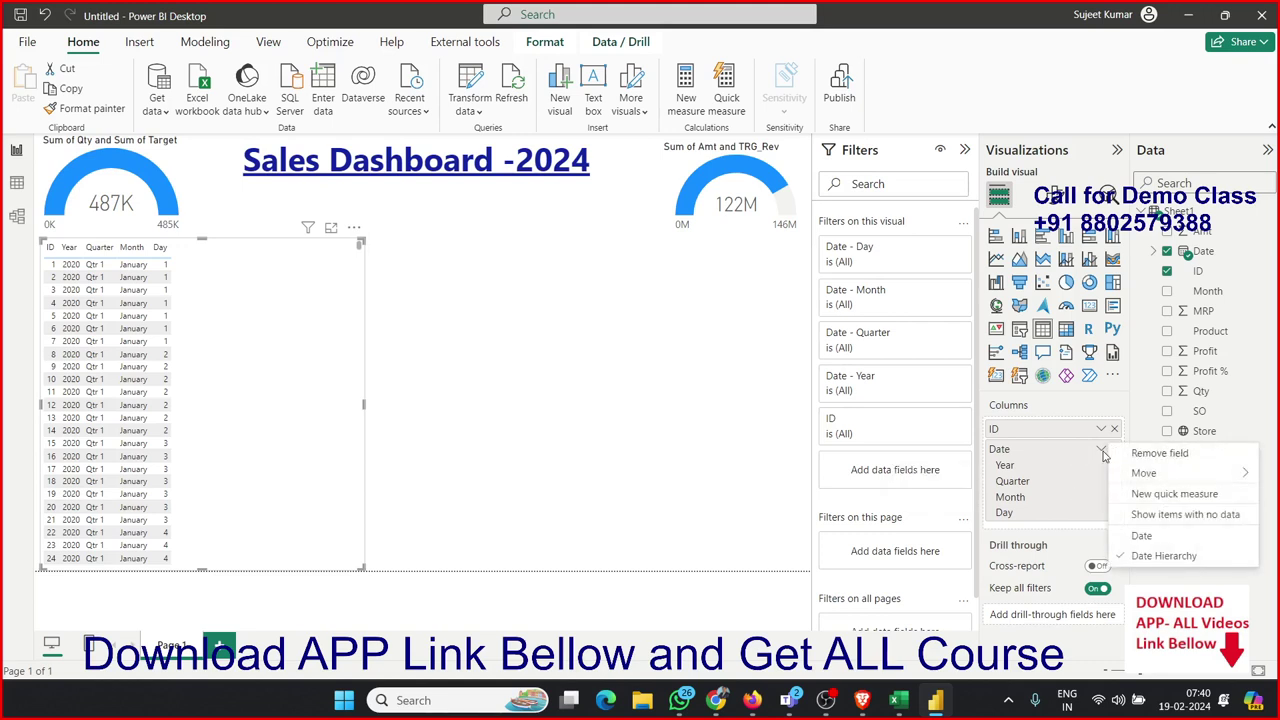
left_click(1142, 536)
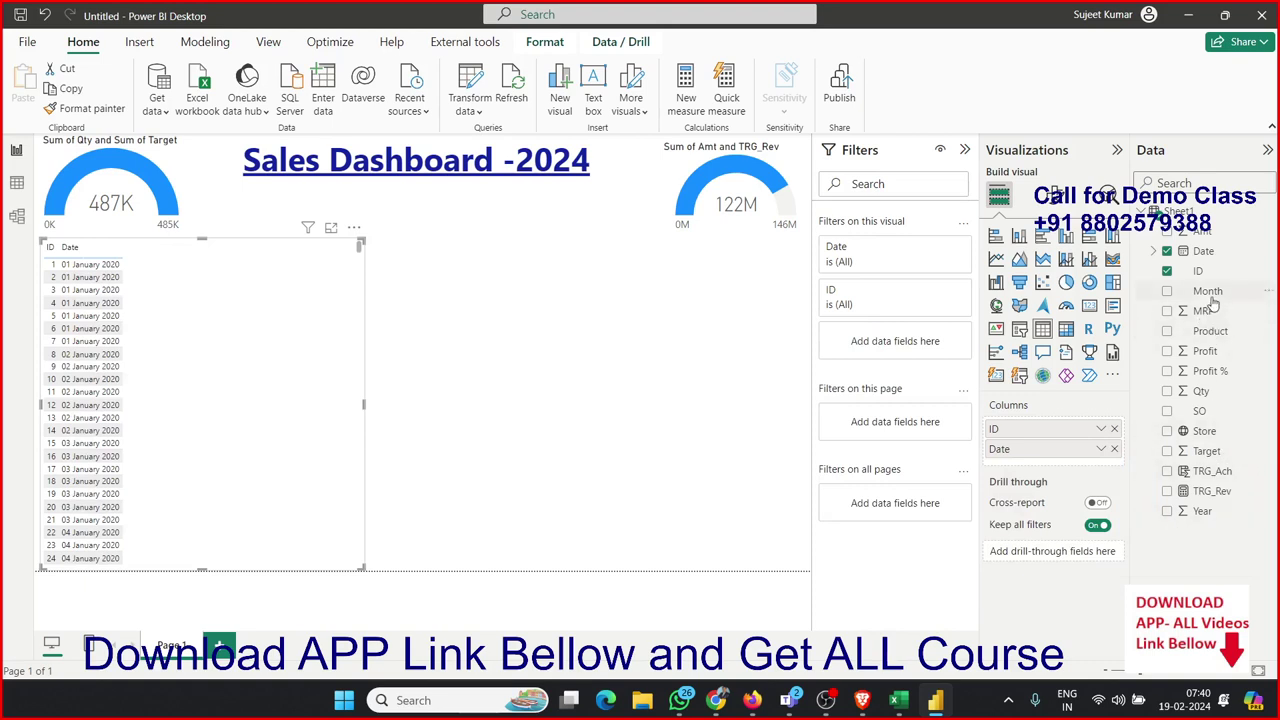
Step: Delete the Sum of Amt column chart and add Product, Qty, Target, Amt and Store to the table
left_click_drag(1212, 340, 300, 405)
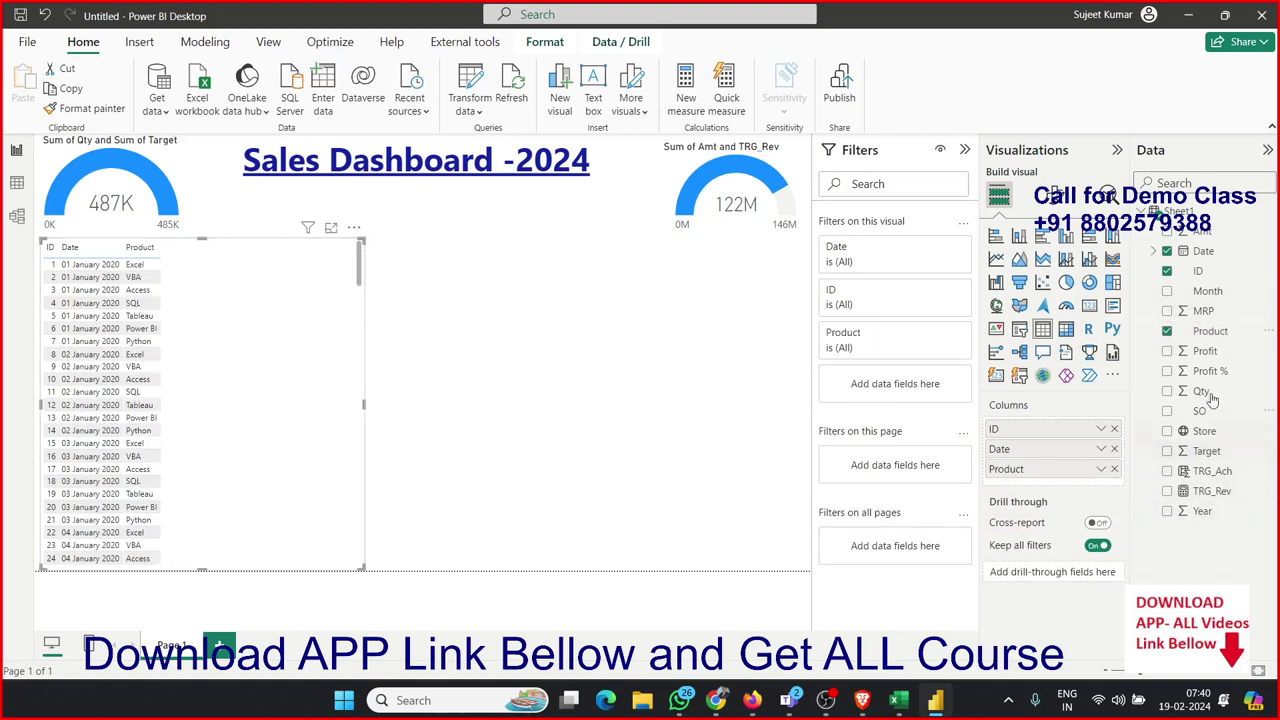
left_click_drag(1200, 391, 300, 432)
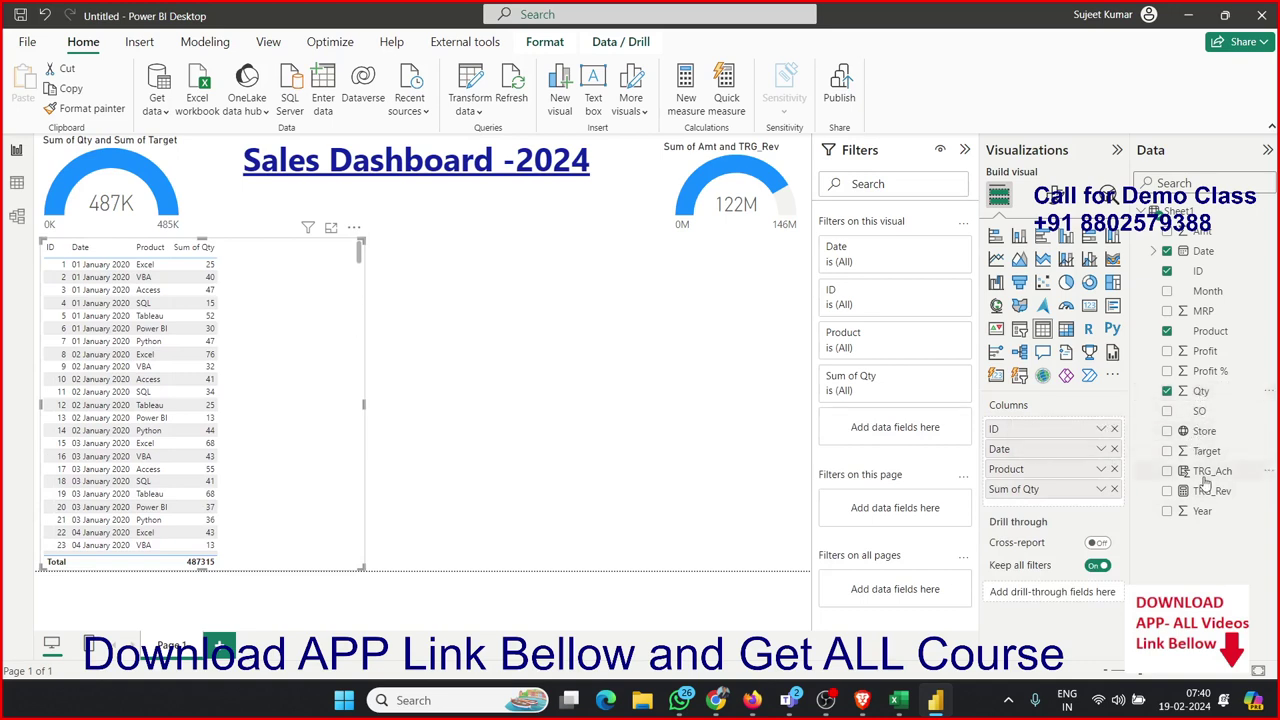
left_click_drag(1206, 451, 270, 467)
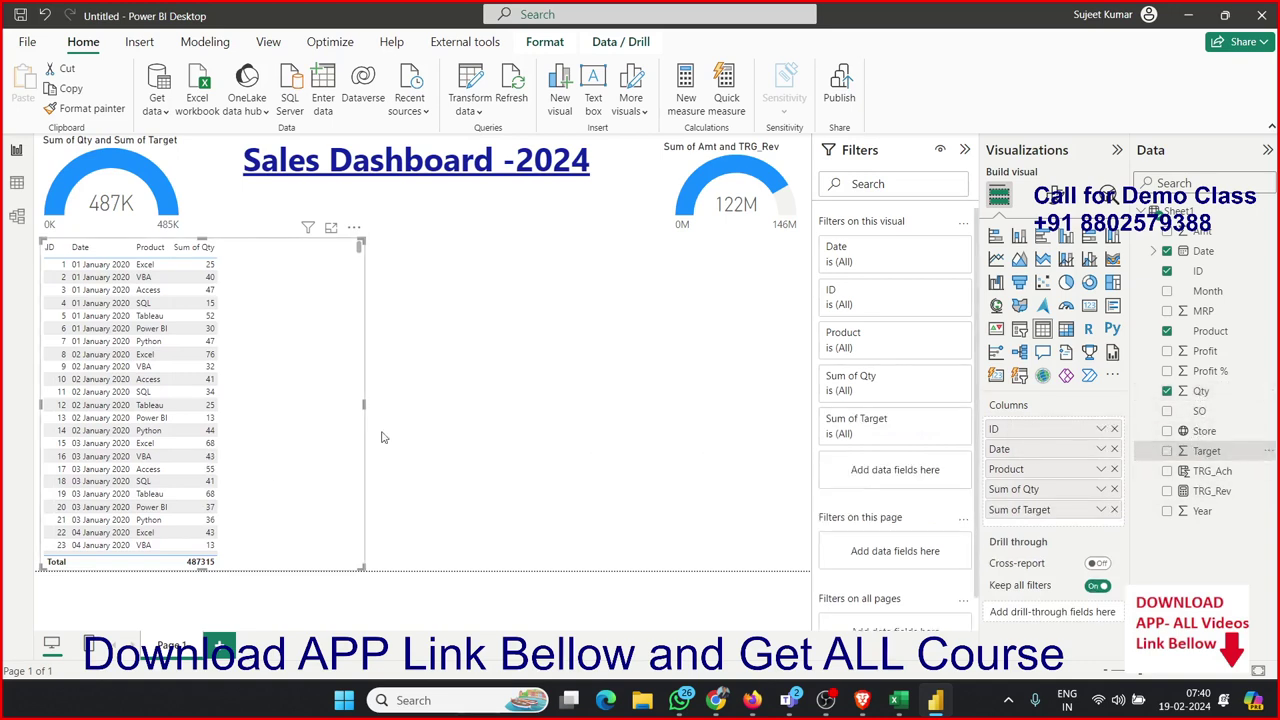
left_click_drag(1202, 231, 372, 440)
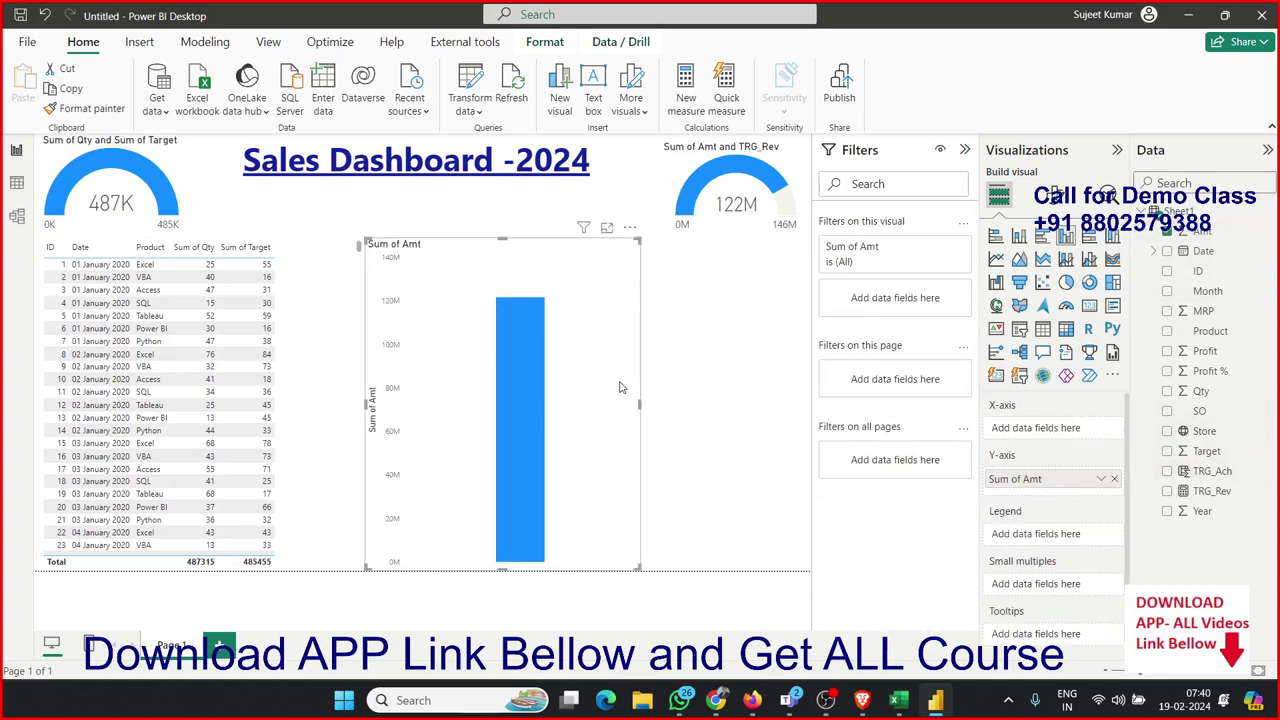
key("Delete")
left_click_drag(1200, 231, 210, 322)
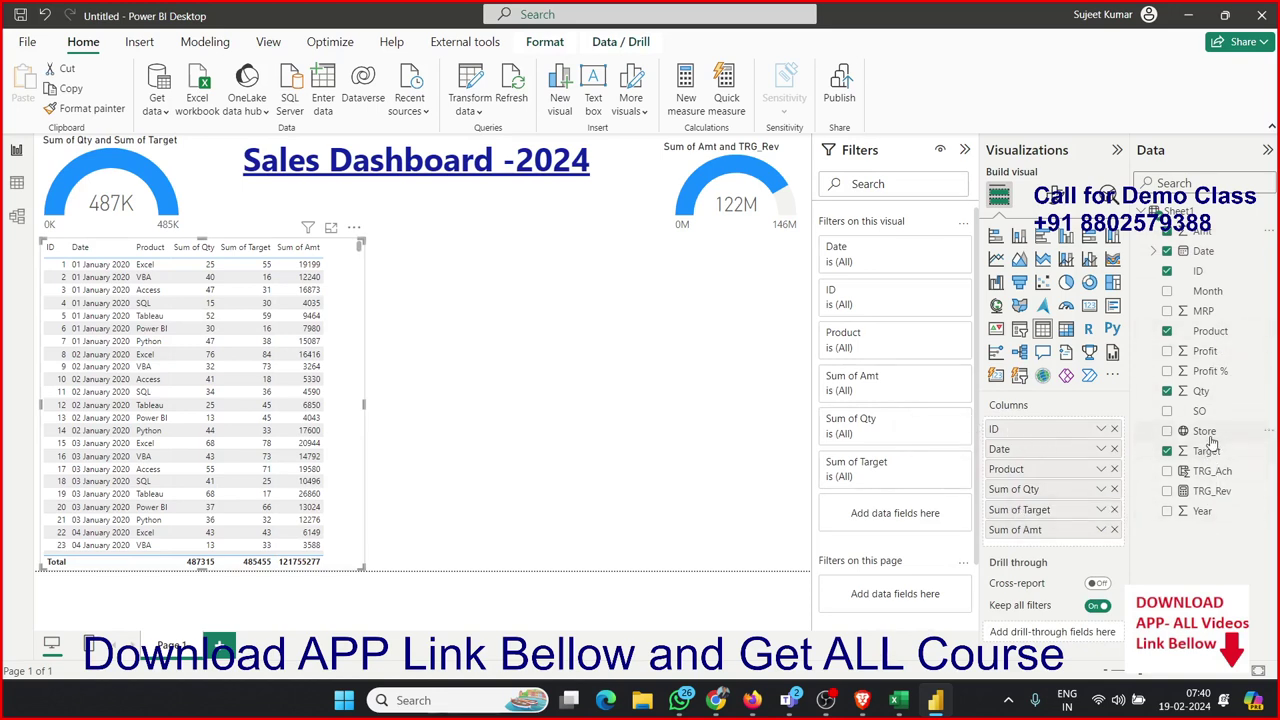
left_click_drag(1204, 431, 1080, 545)
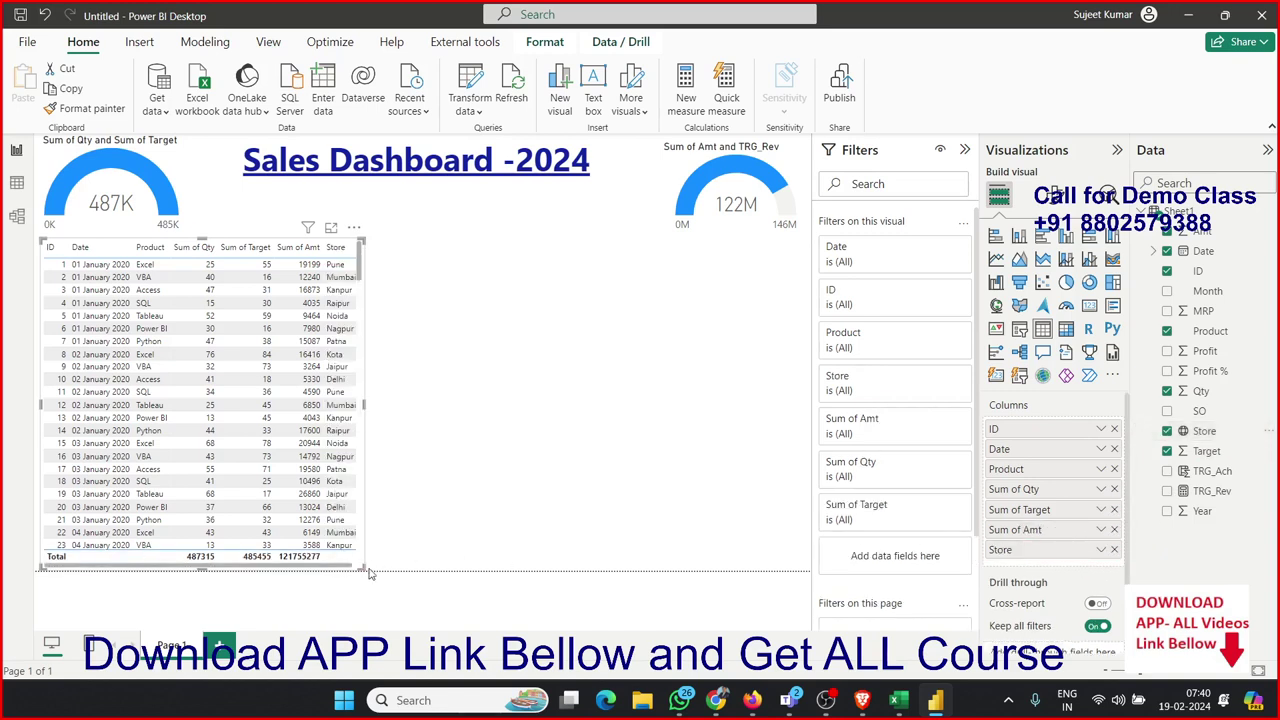
Step: Enlarge the table slightly and apply the Bold header style preset
left_click_drag(369, 573, 376, 576)
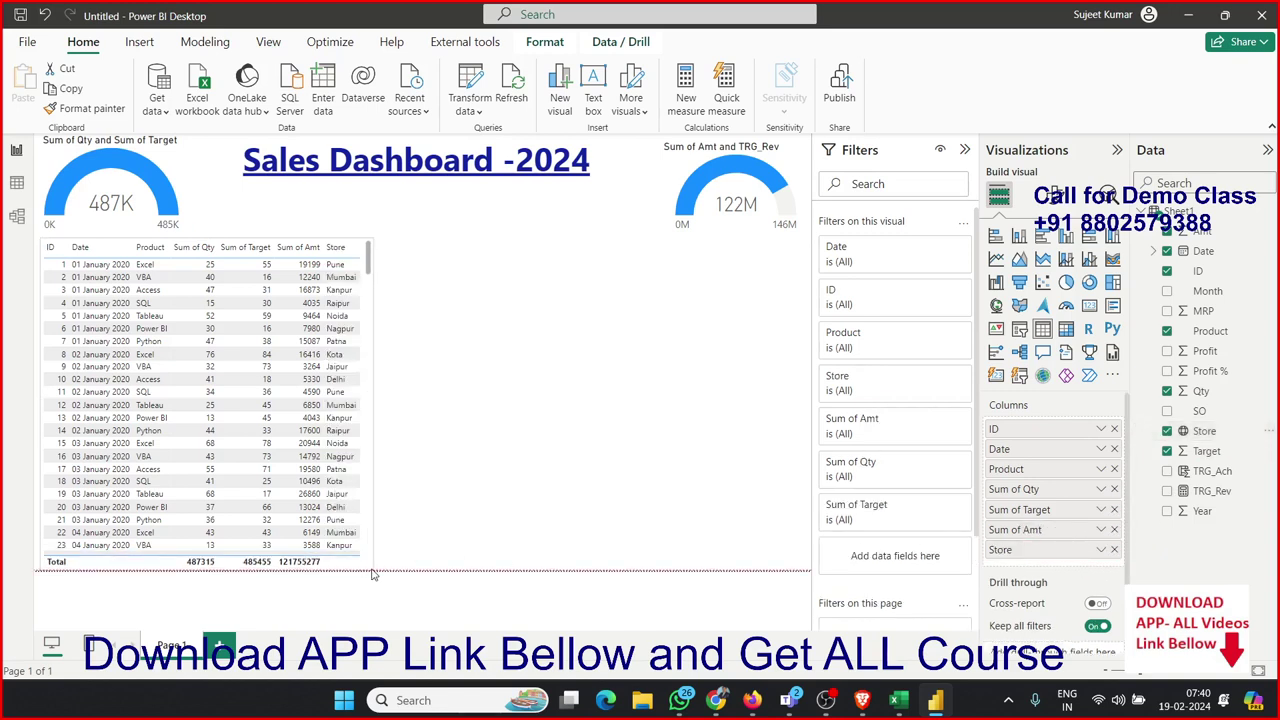
left_click(1054, 199)
left_click(1045, 309)
left_click(1048, 349)
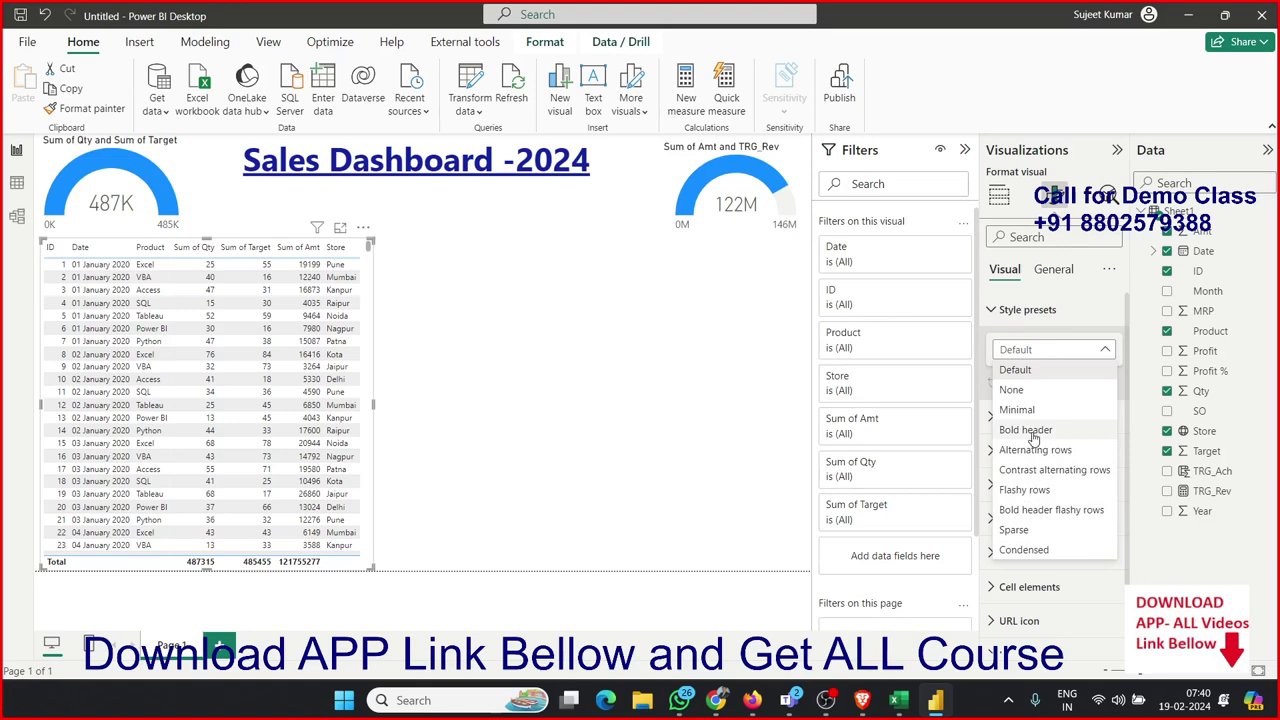
left_click(1030, 431)
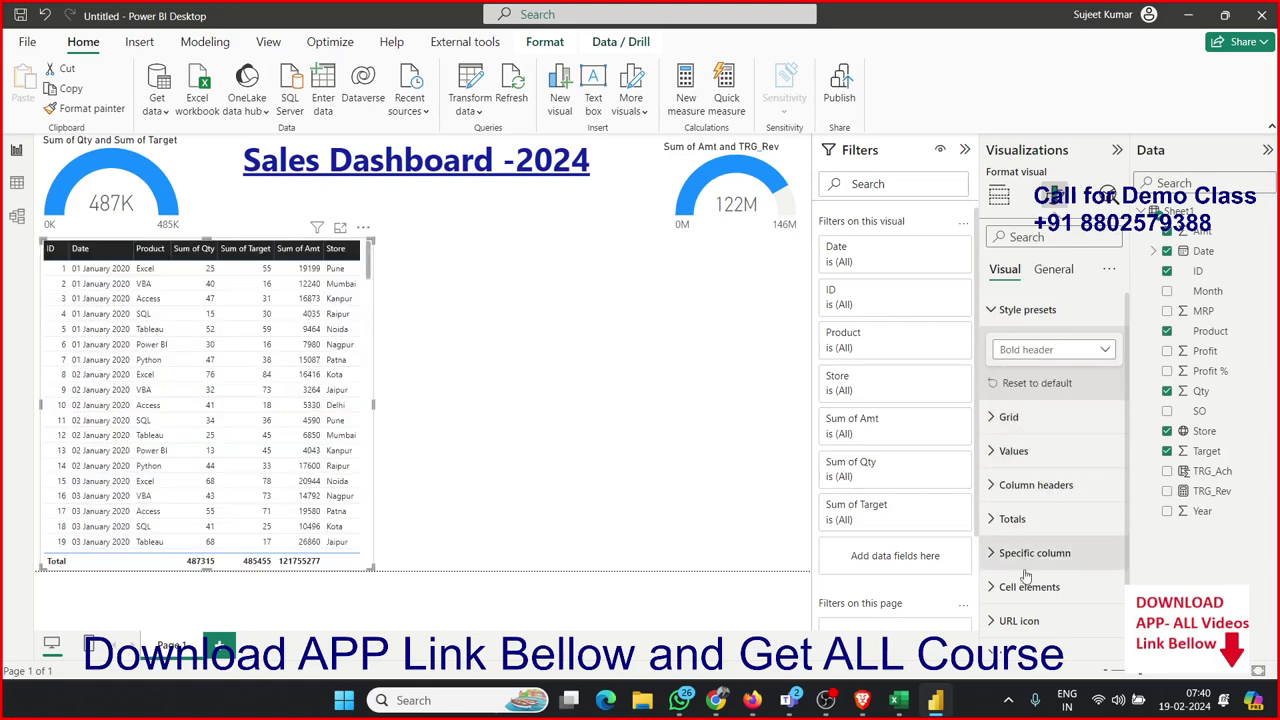
left_click(658, 460)
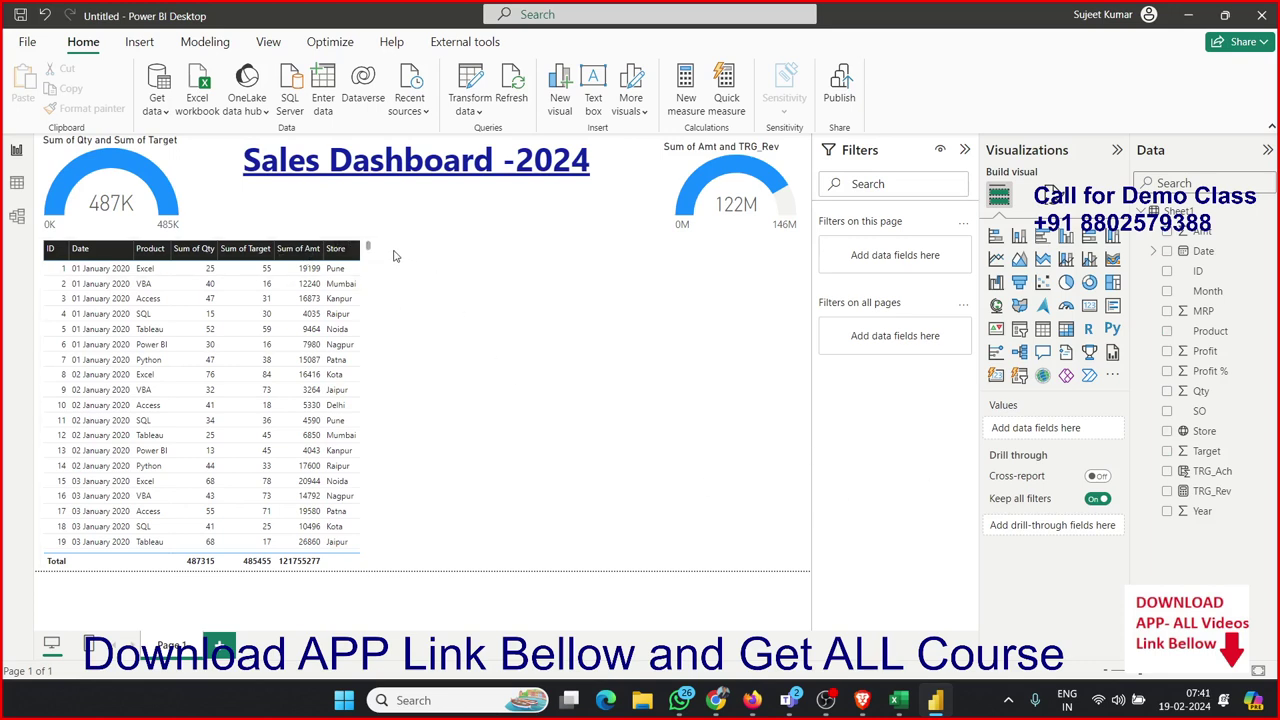
Step: Add a narrow card beside the table showing 487K Sum of Qty
left_click_drag(393, 252, 551, 311)
left_click_drag(576, 252, 677, 294)
left_click(1089, 308)
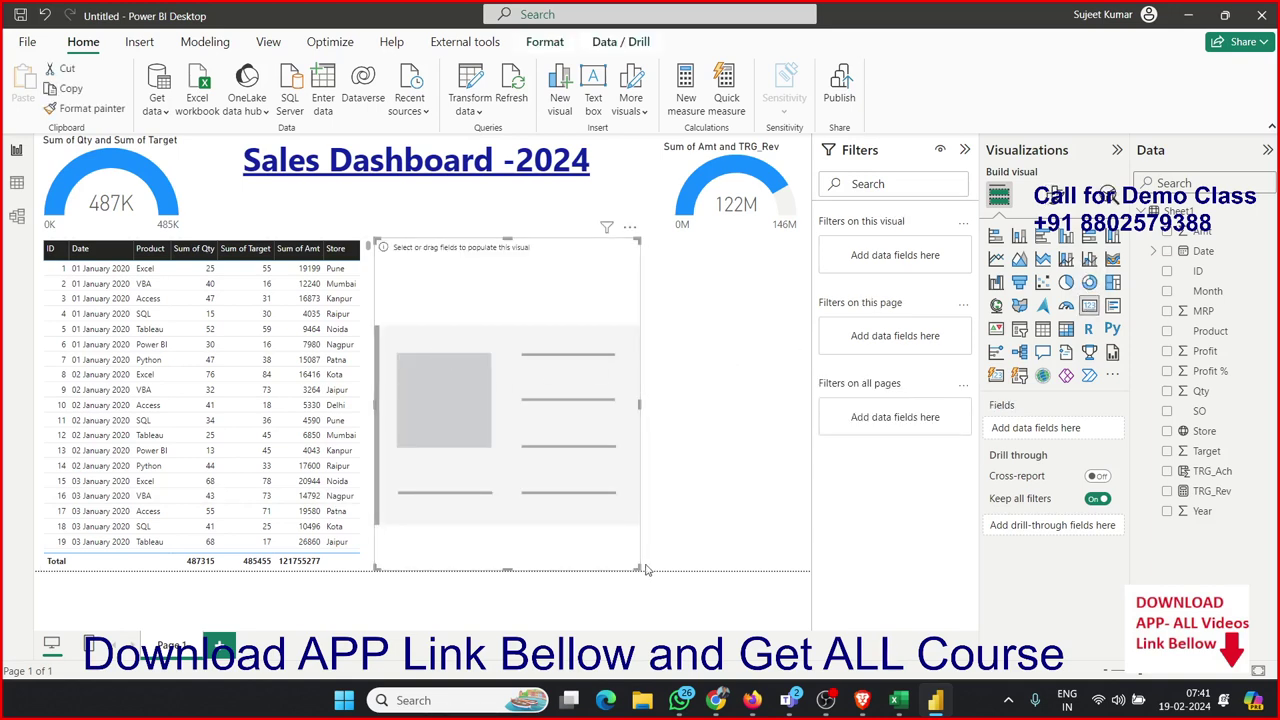
left_click_drag(637, 566, 527, 299)
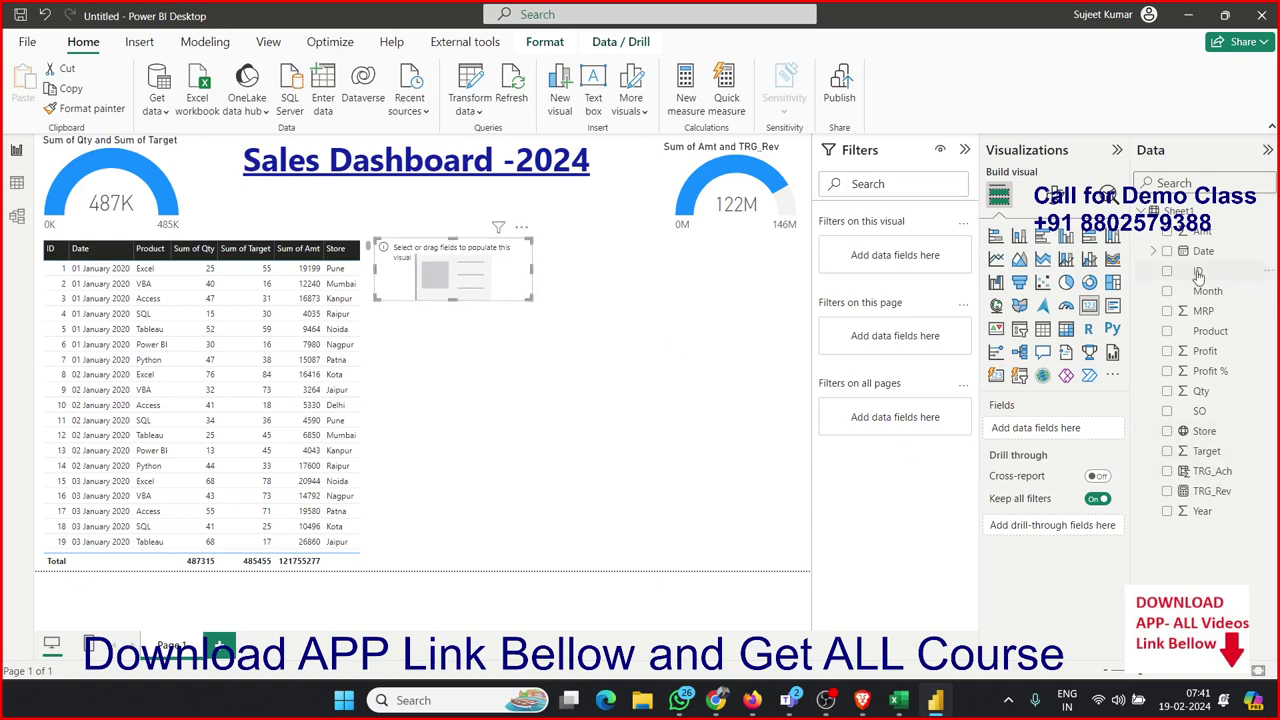
left_click_drag(1201, 391, 527, 299)
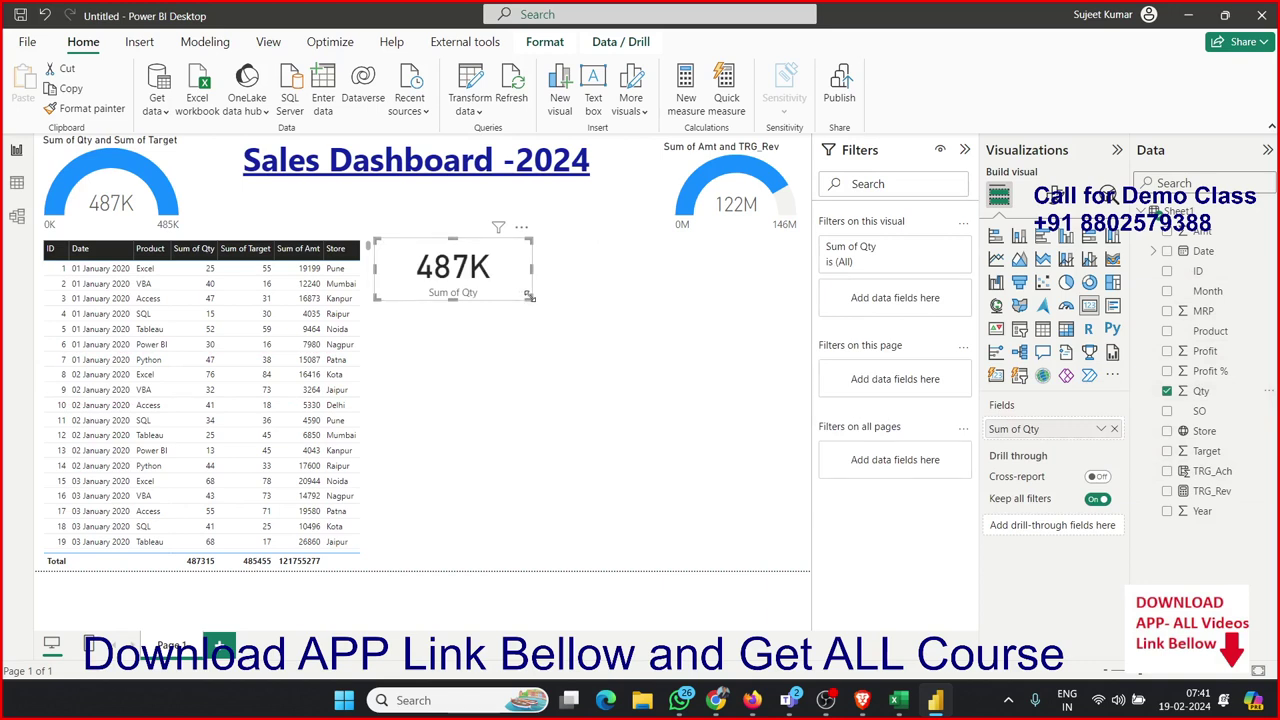
left_click_drag(527, 297, 487, 300)
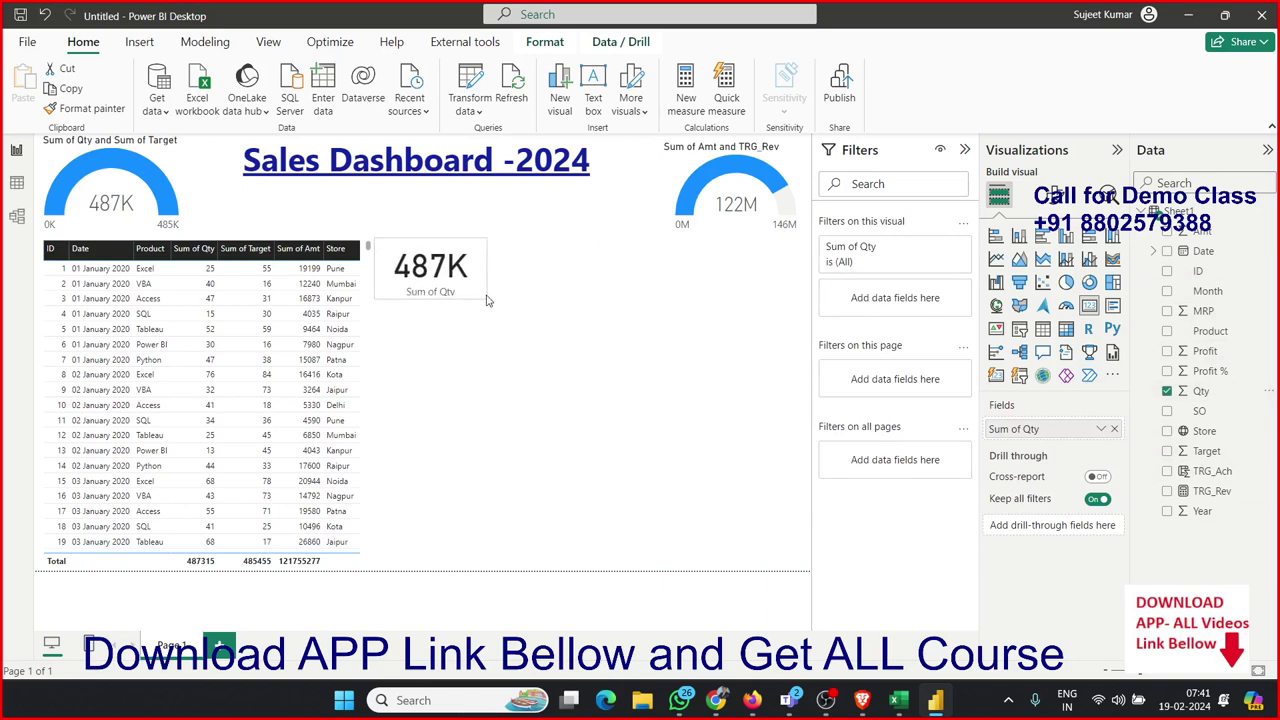
left_click(540, 345)
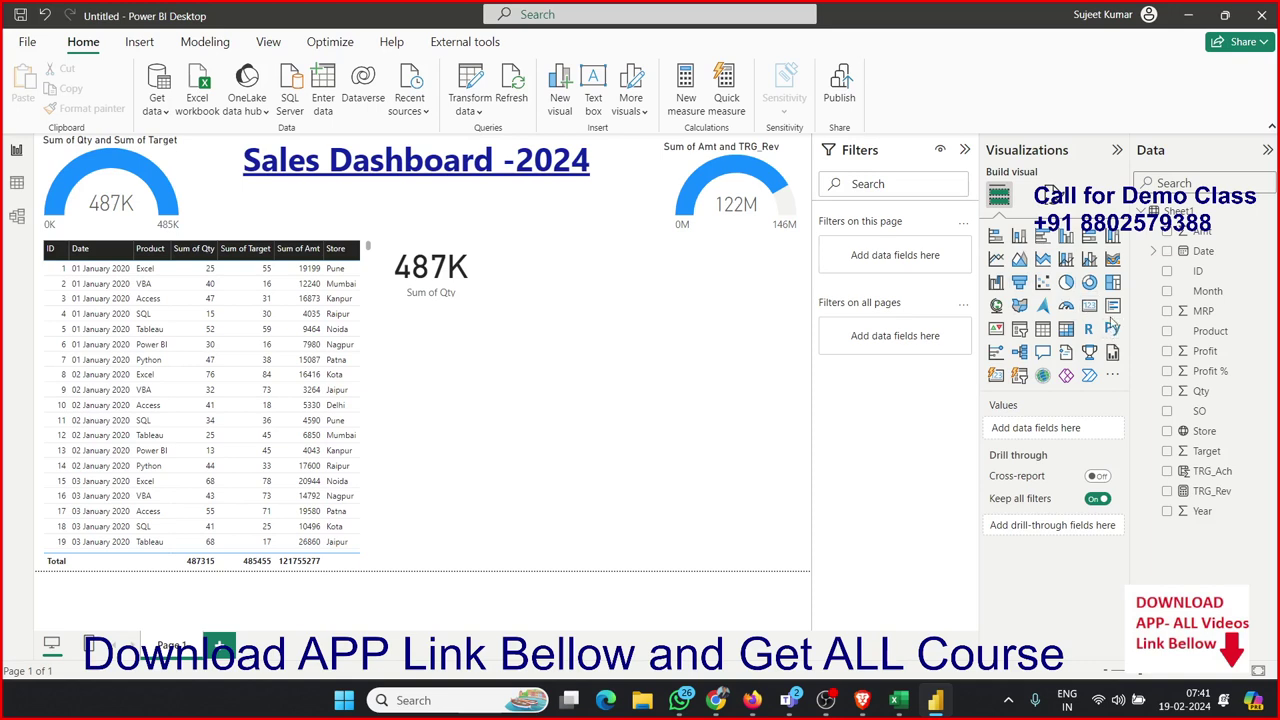
Step: Add a short wide card next to the Qty card showing 122M Sum of Amt
left_click(1089, 307)
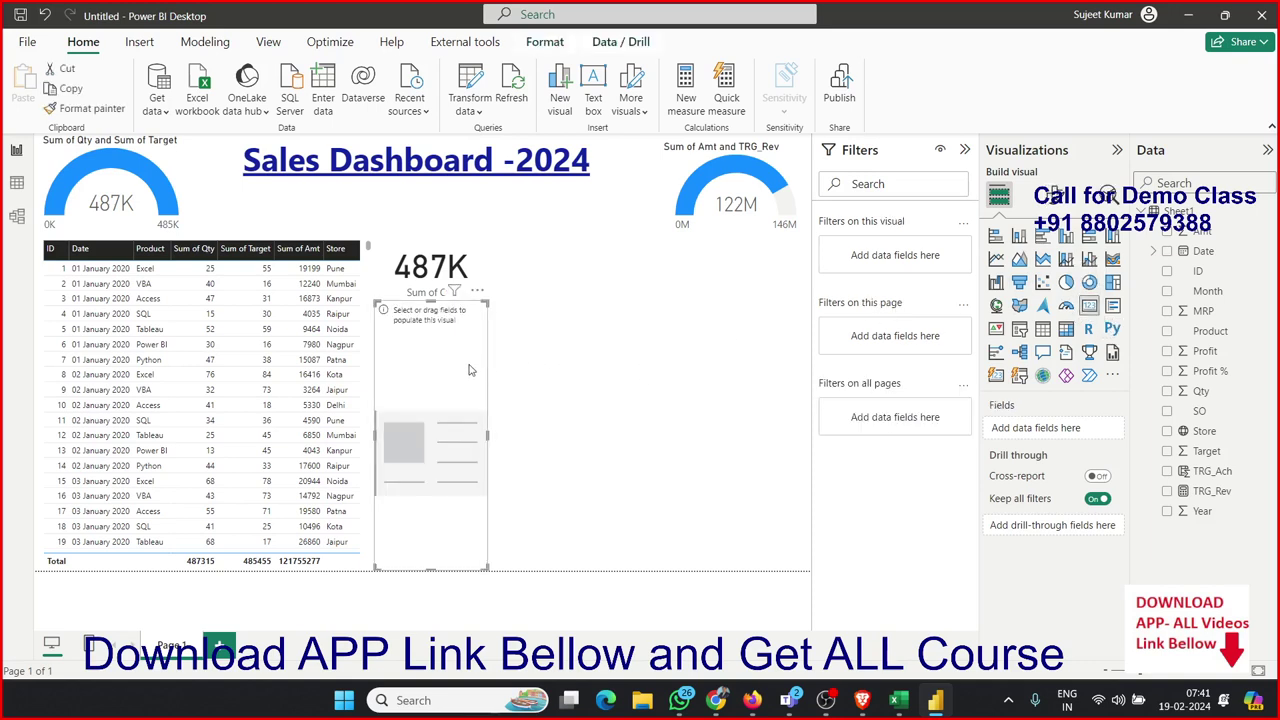
left_click_drag(457, 365, 568, 304)
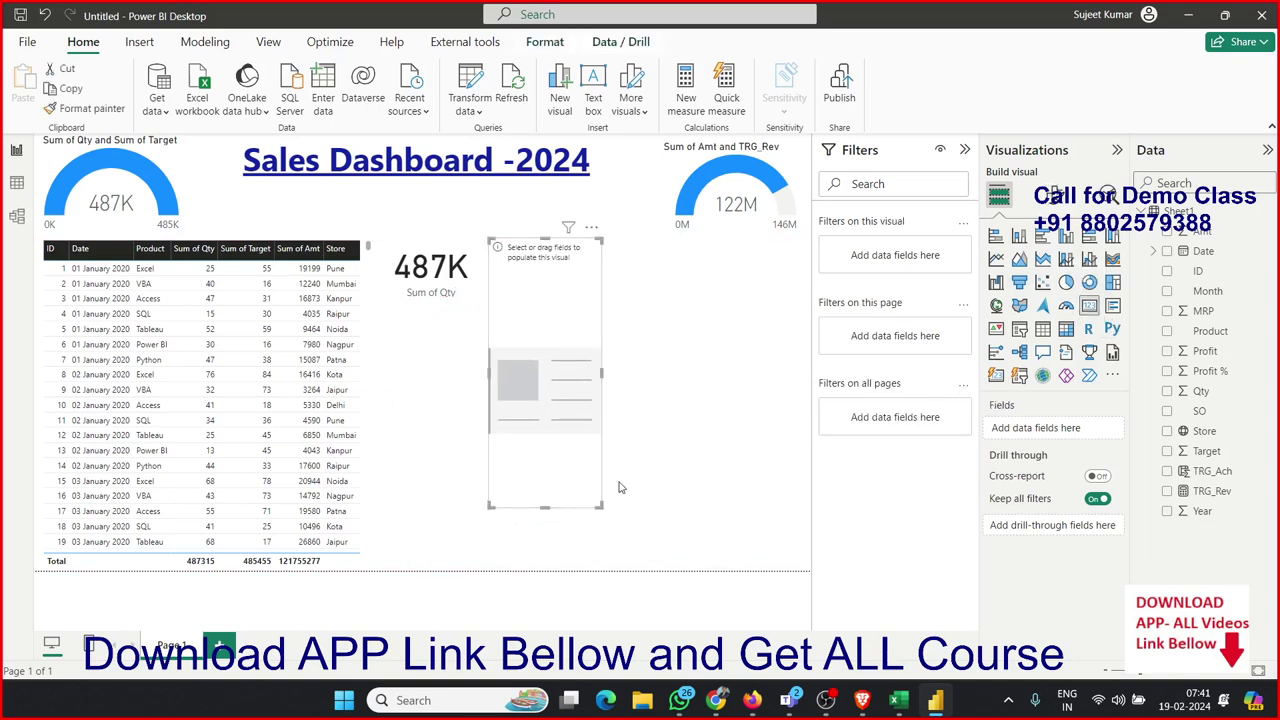
left_click_drag(601, 503, 619, 296)
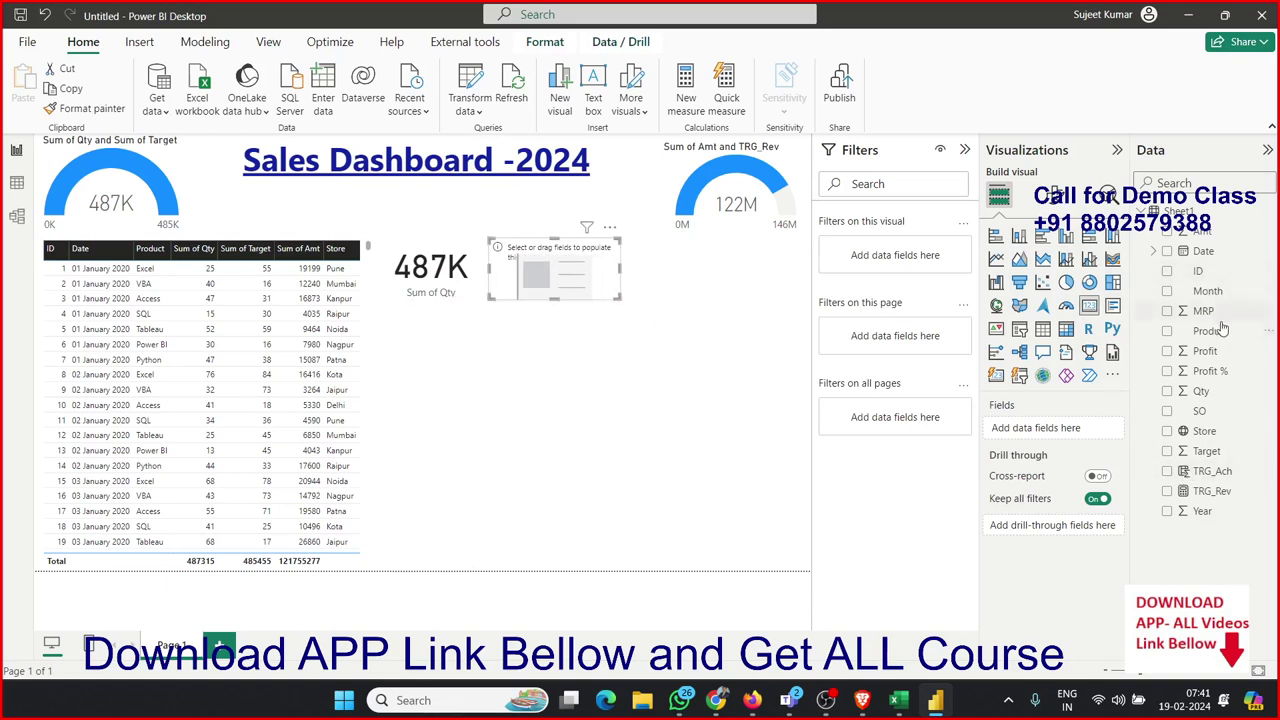
mouse_move(1203, 231)
left_mouse_down()
mouse_move(692, 318)
mouse_move(560, 285)
left_mouse_up()
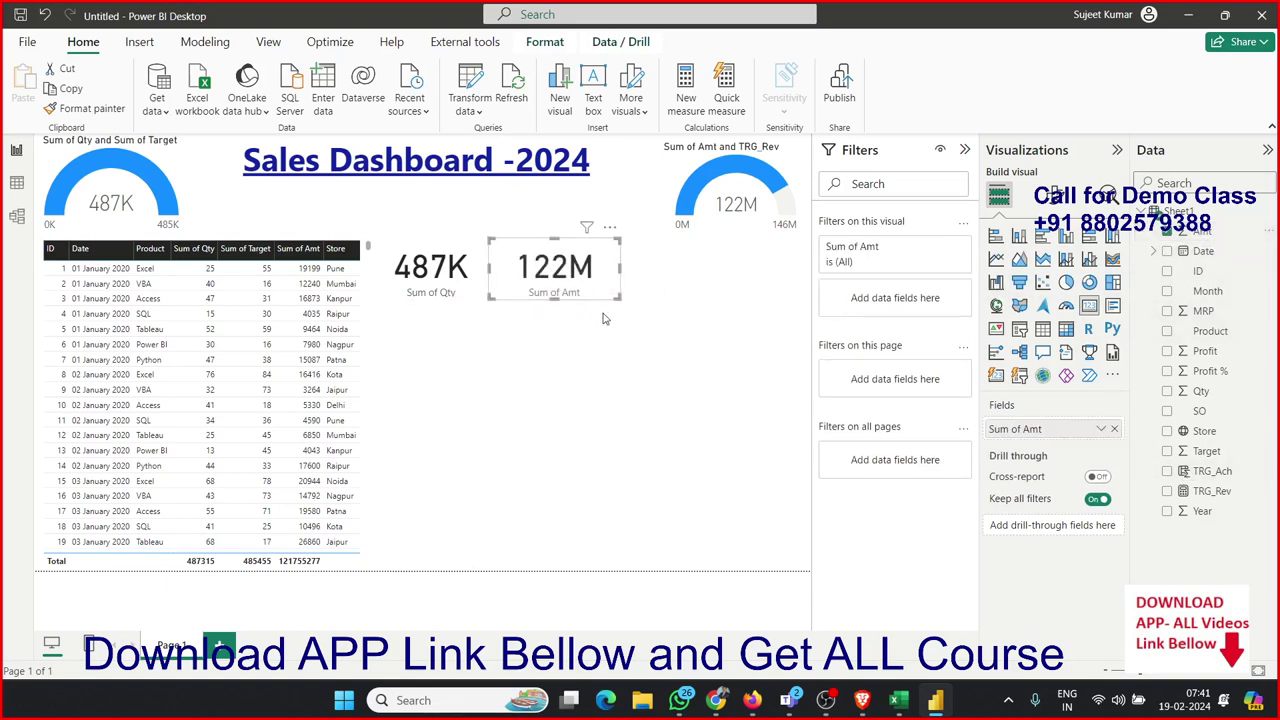
left_click(700, 340)
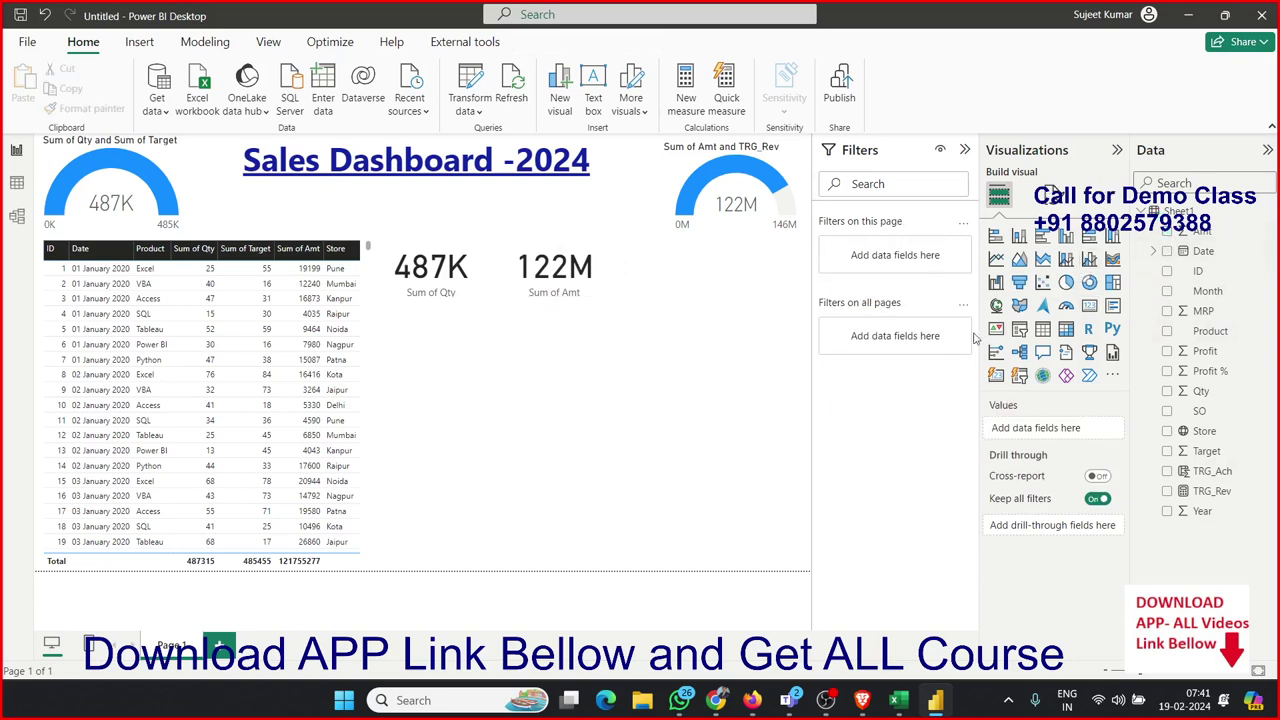
Step: Add a short wide card next to the others showing 61M Sum of Profit
left_click(1087, 308)
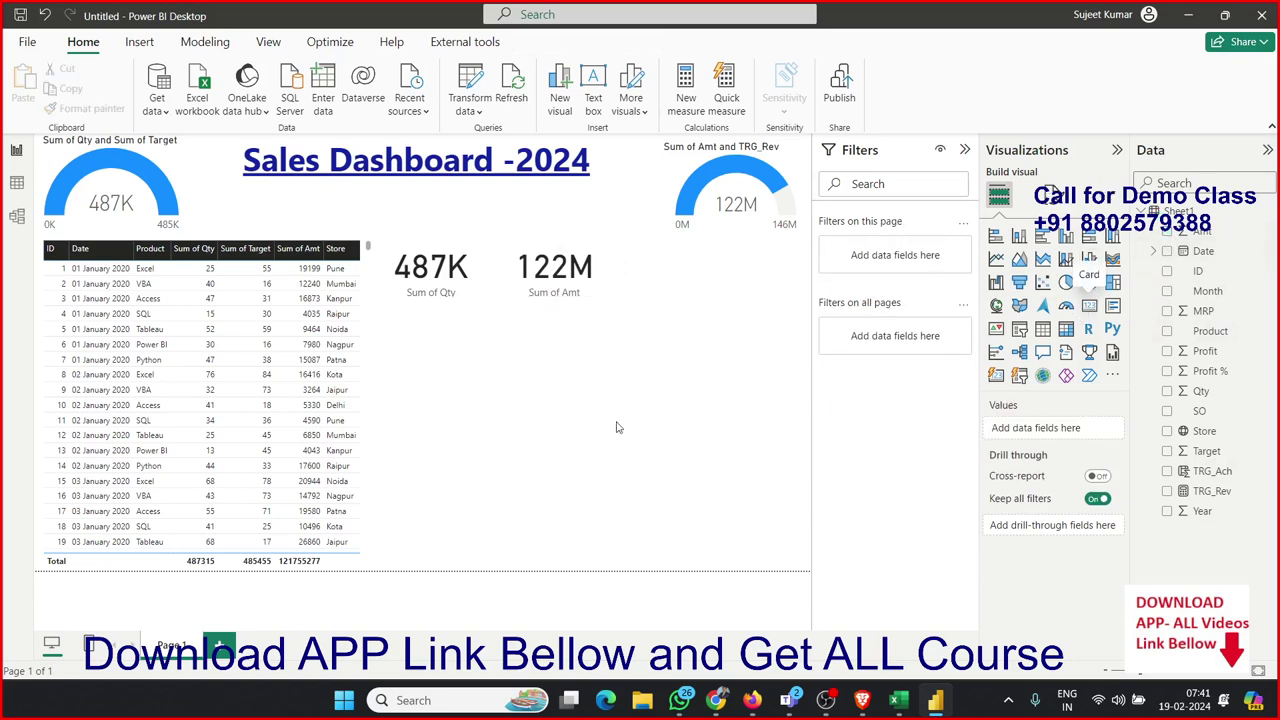
mouse_move(455, 420)
left_mouse_down()
mouse_move(712, 422)
mouse_move(702, 362)
left_mouse_up()
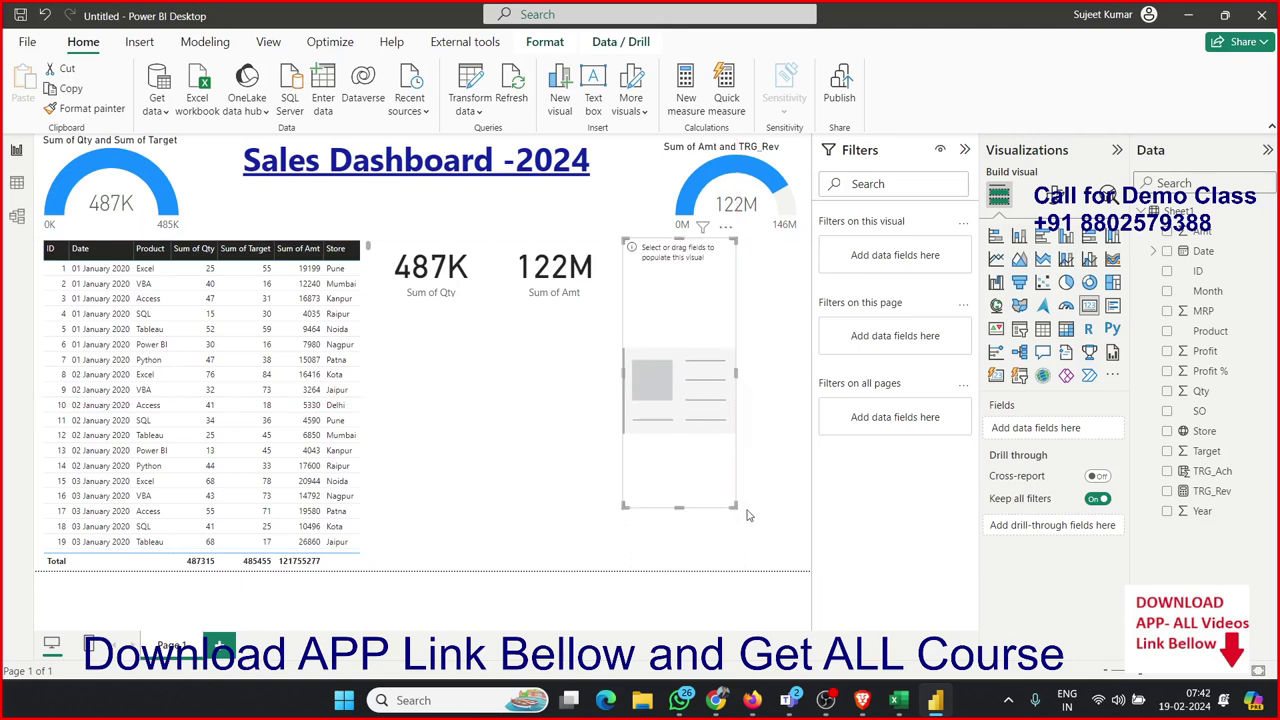
left_click_drag(735, 508, 781, 300)
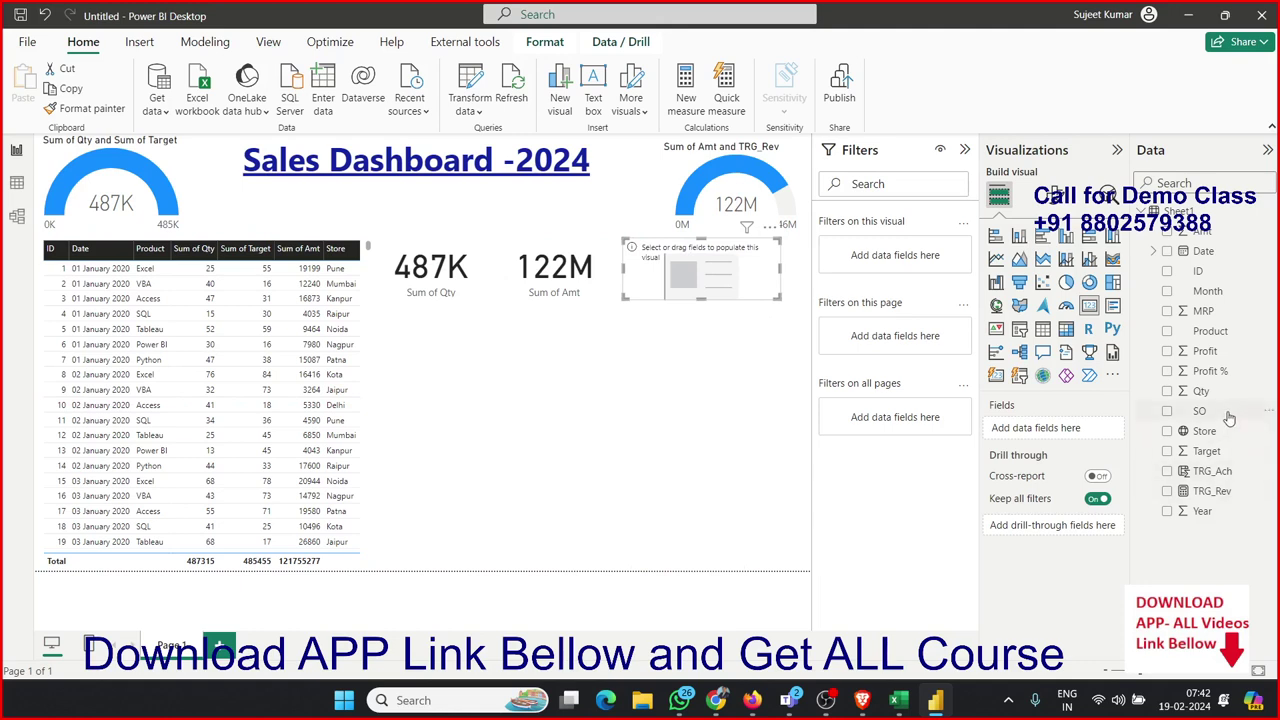
mouse_move(1205, 351)
left_mouse_down()
mouse_move(752, 288)
mouse_move(785, 310)
left_mouse_up()
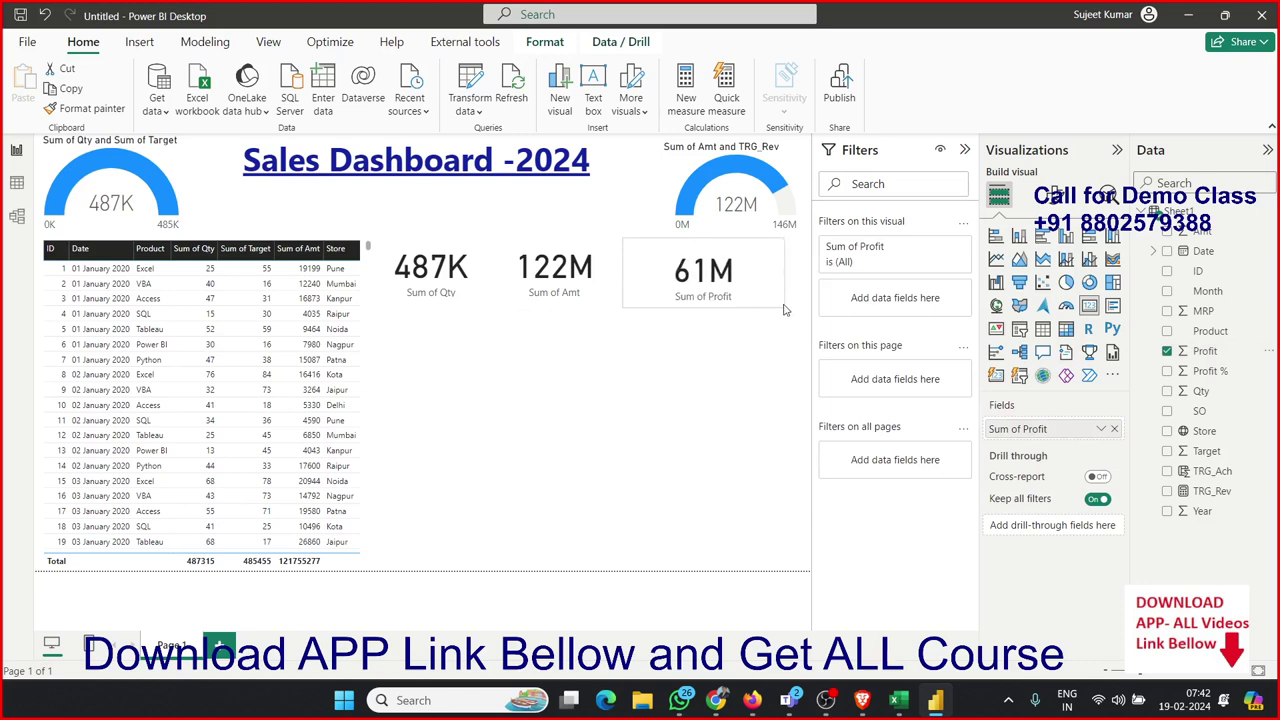
left_click(708, 357)
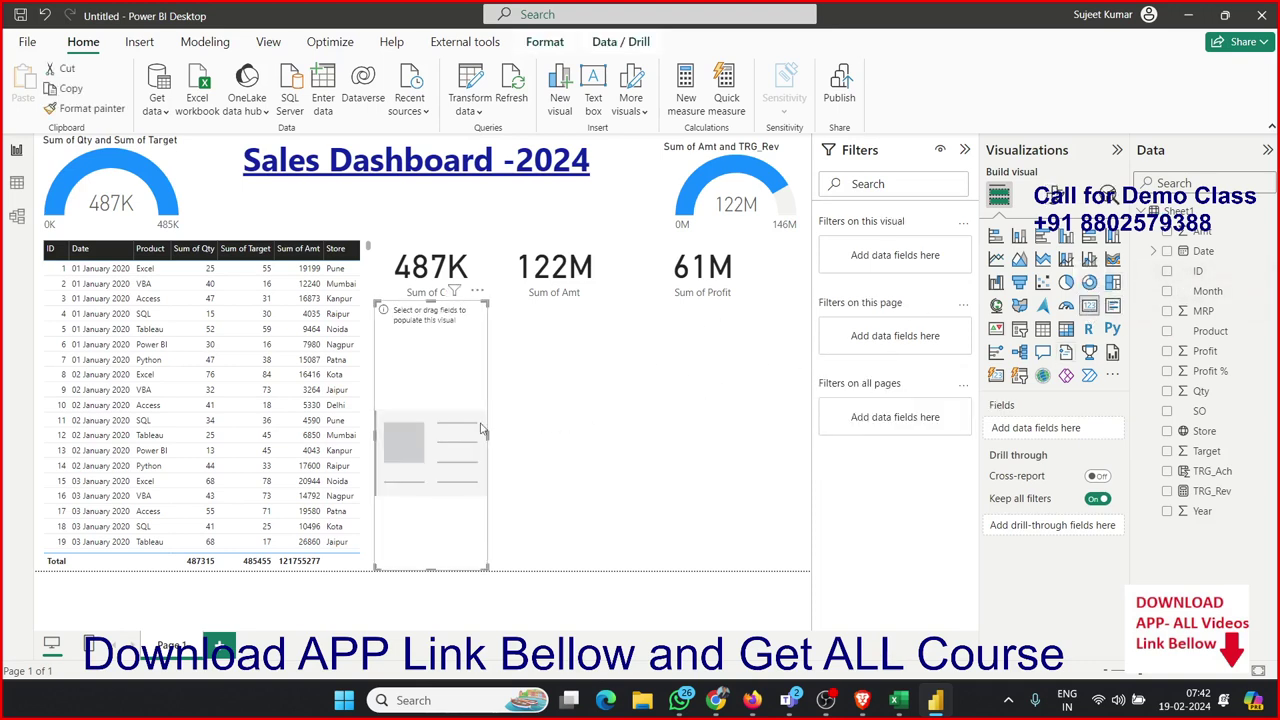
Step: Add a card under the Profit card showing MRP as an Average, 249.12
left_click_drag(481, 428, 769, 430)
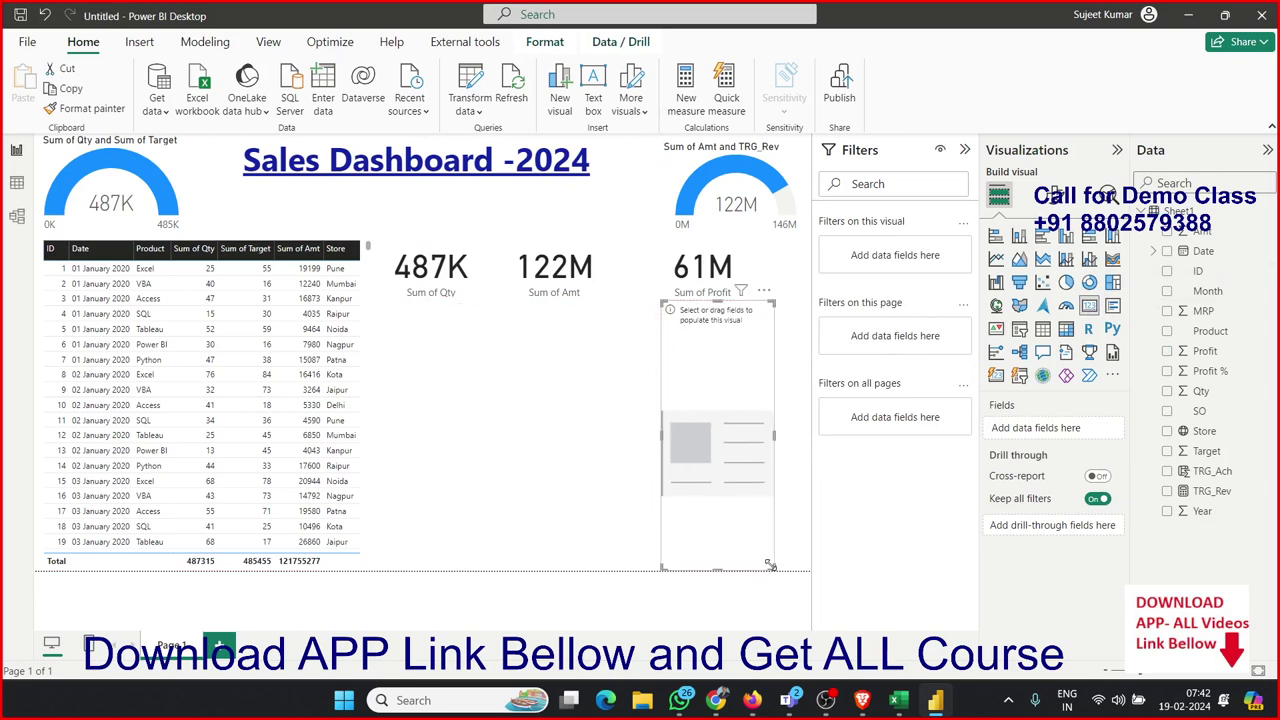
left_click_drag(773, 568, 810, 382)
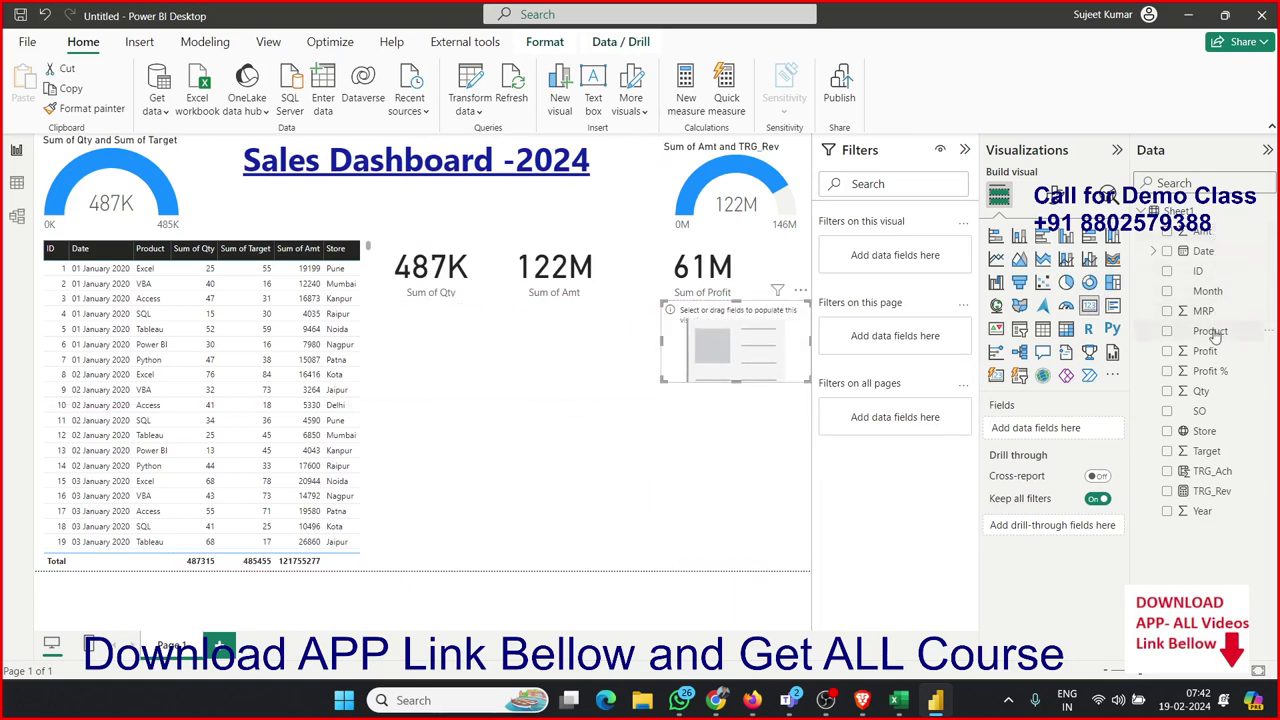
left_click_drag(1205, 311, 735, 345)
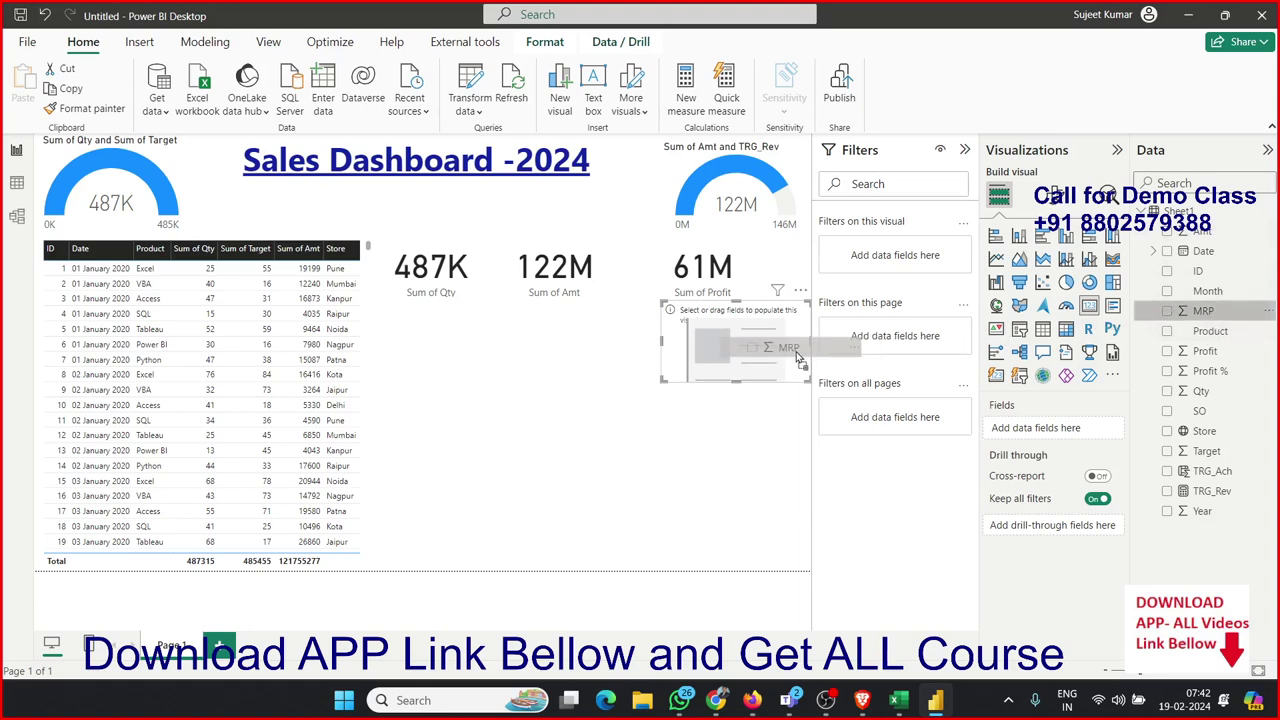
left_click(1101, 431)
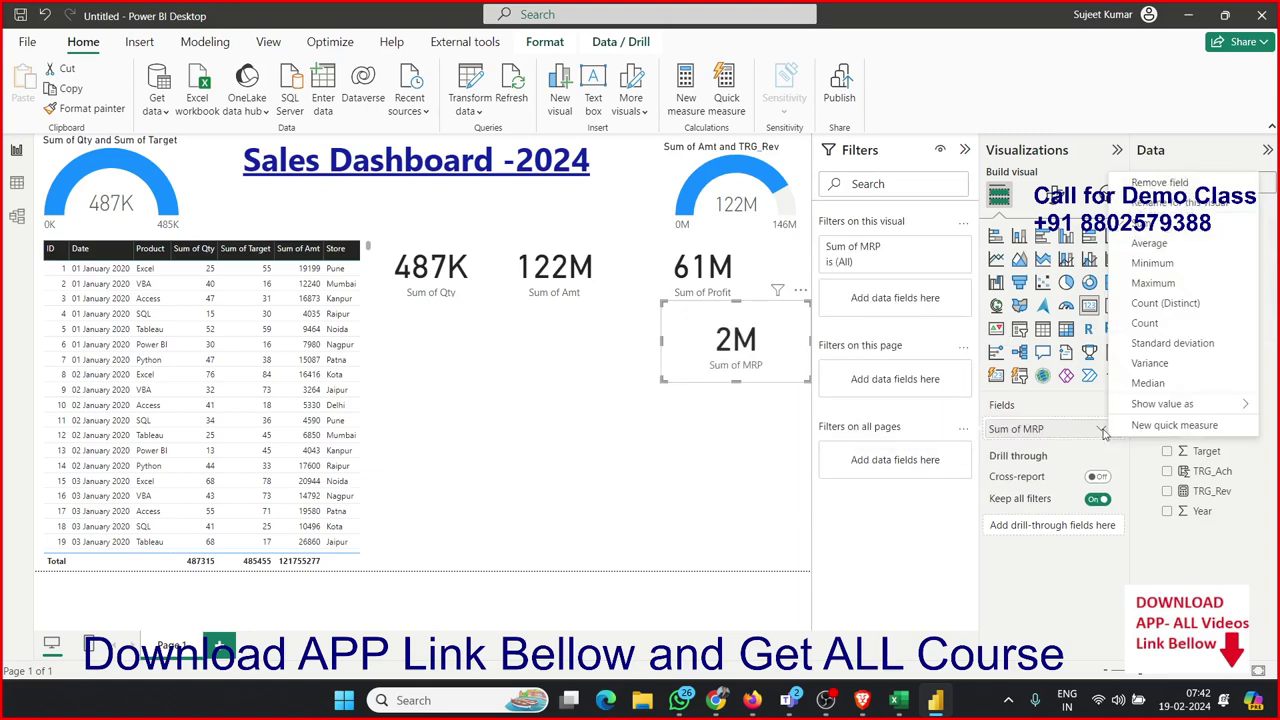
left_click(1150, 244)
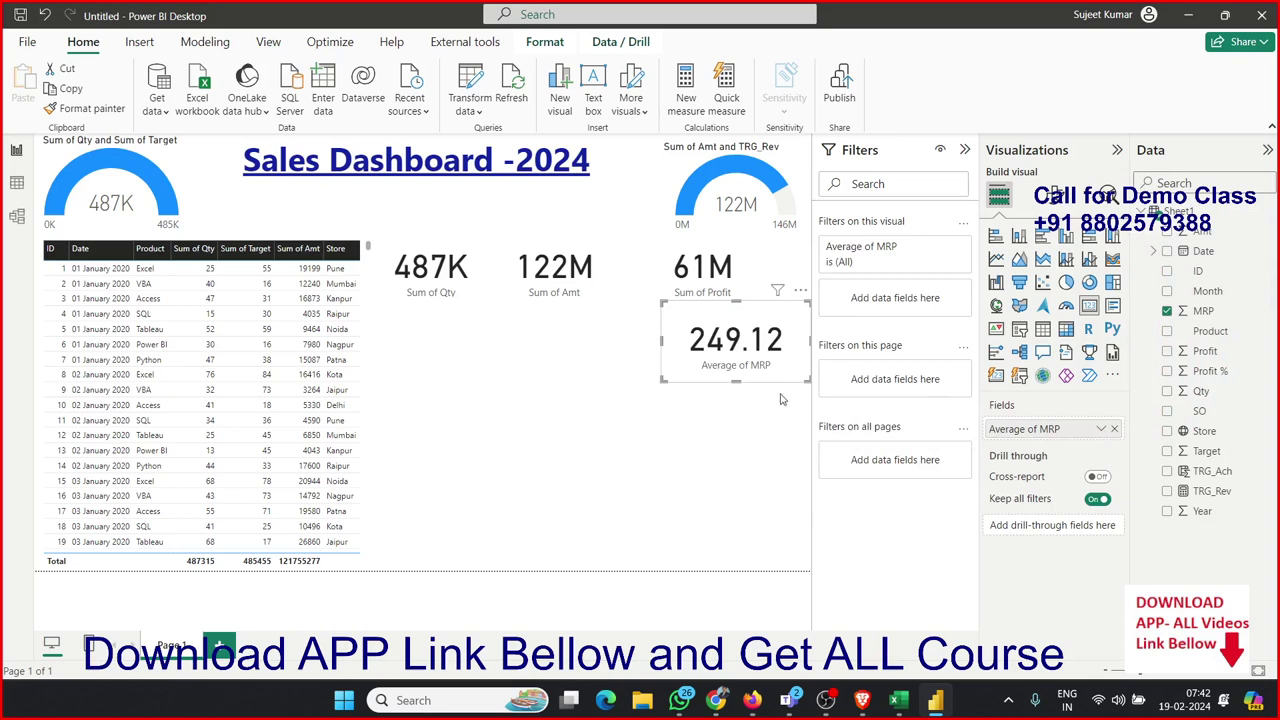
left_click_drag(806, 378, 797, 383)
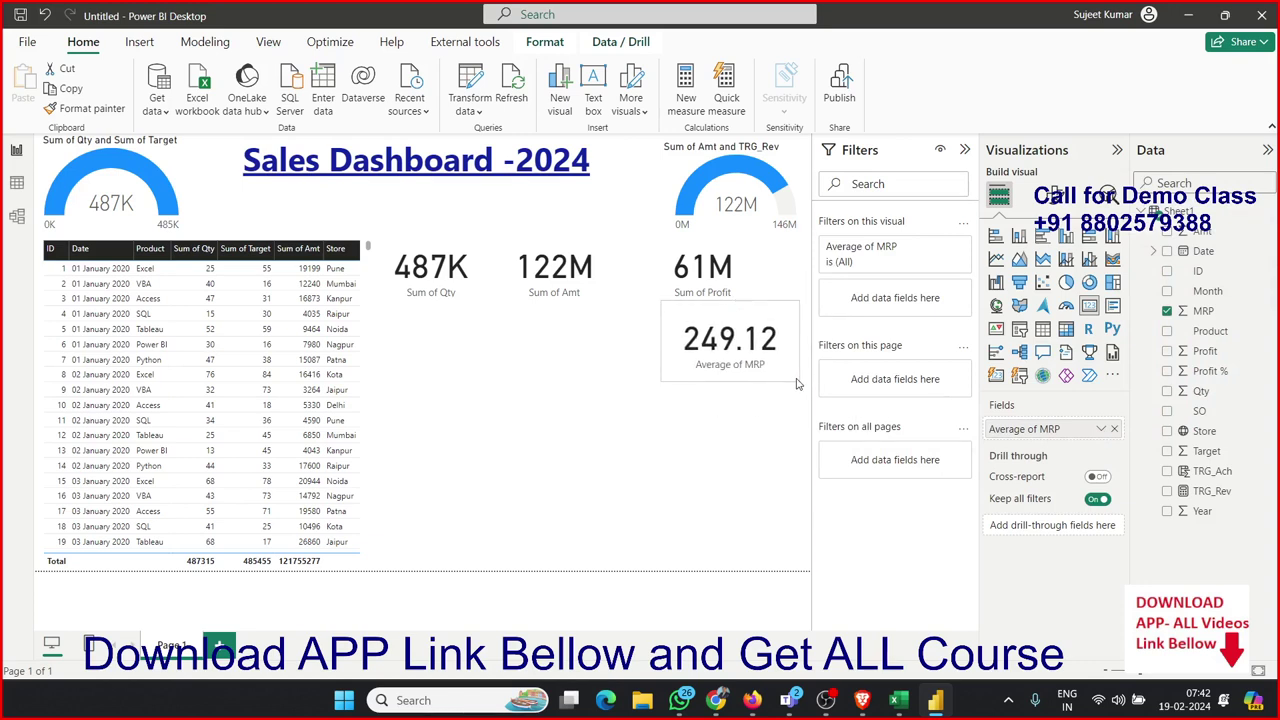
left_click(767, 425)
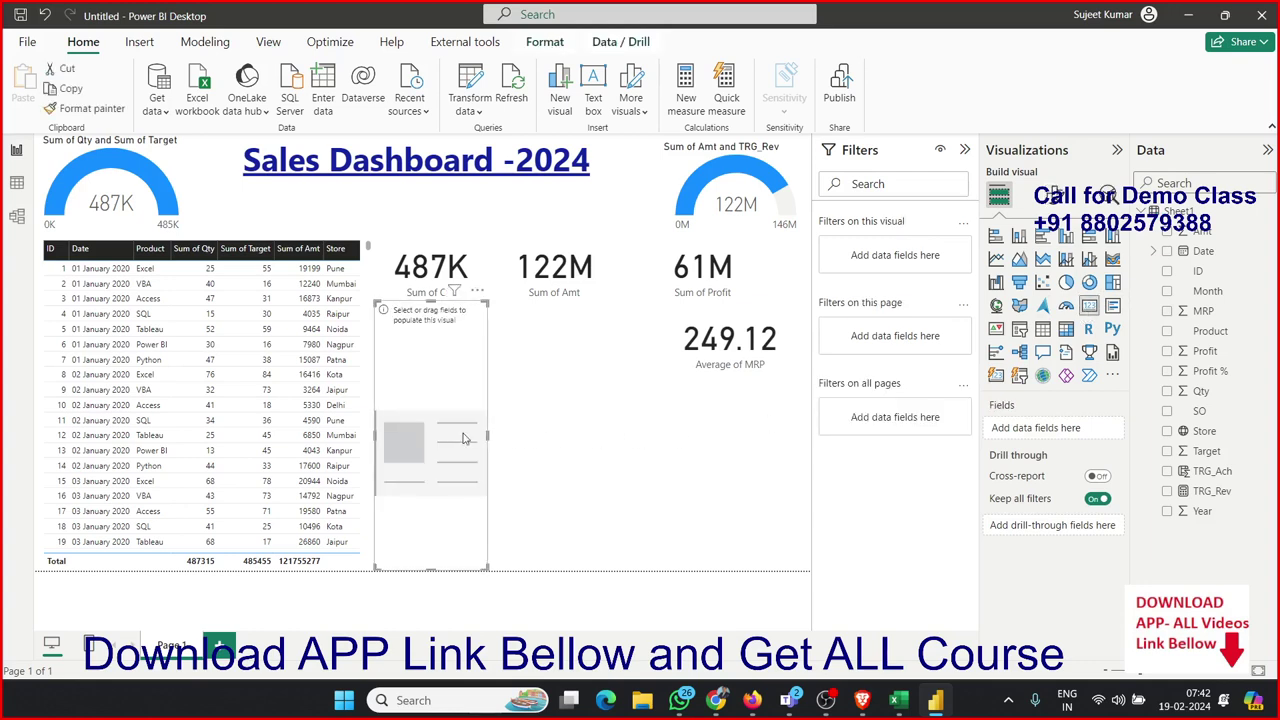
Step: Add a card below the MRP card showing Average of Profit %, 49.95%
left_click_drag(454, 479, 757, 481)
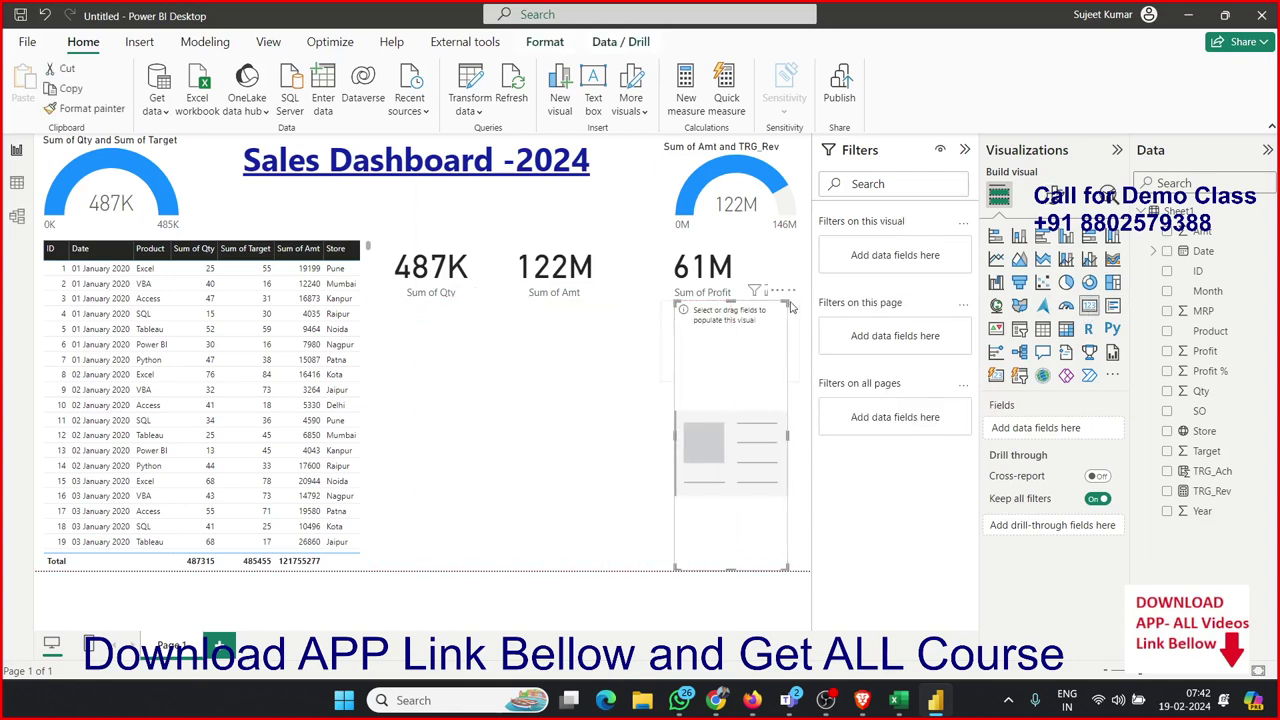
left_click_drag(786, 301, 777, 398)
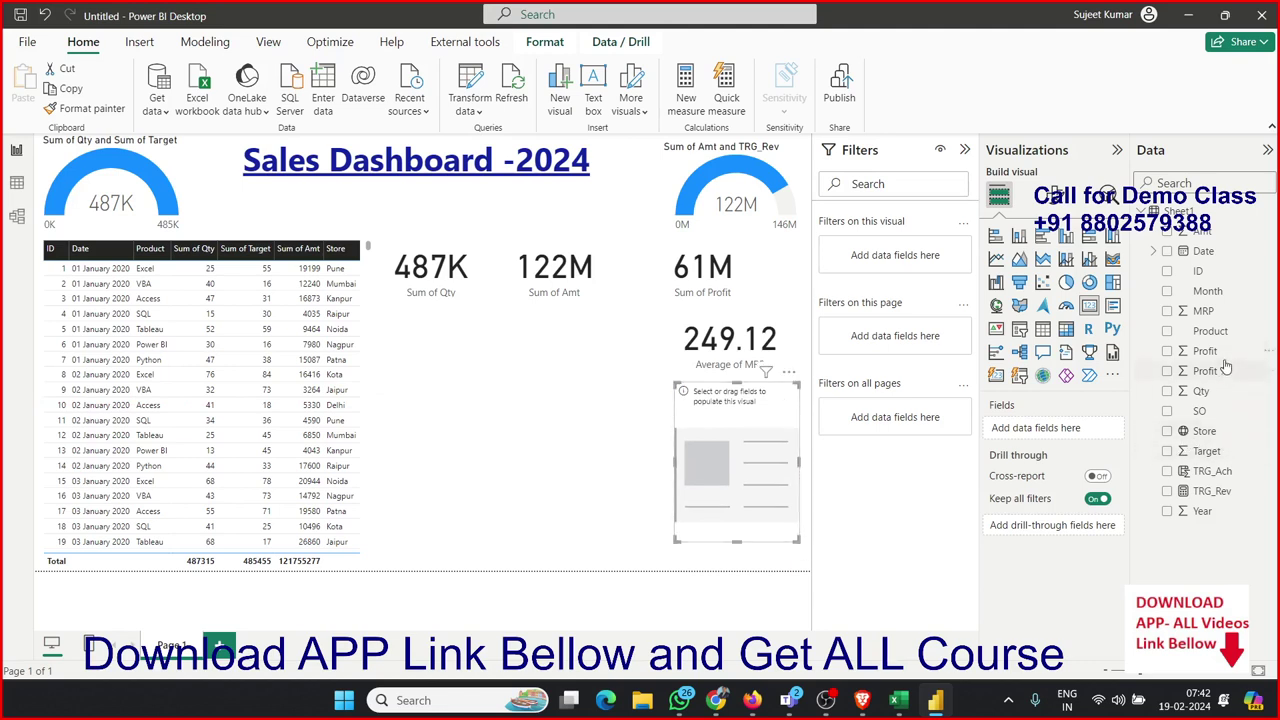
left_click_drag(1222, 380, 782, 468)
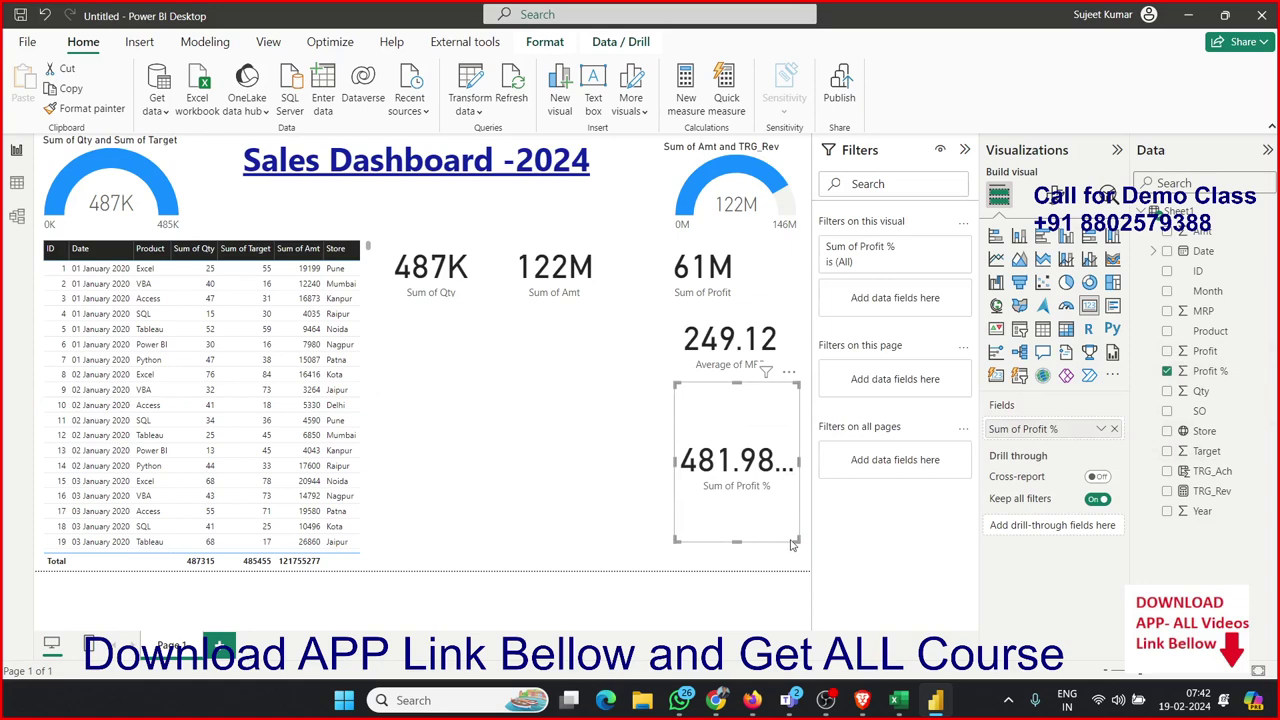
left_click_drag(797, 541, 798, 464)
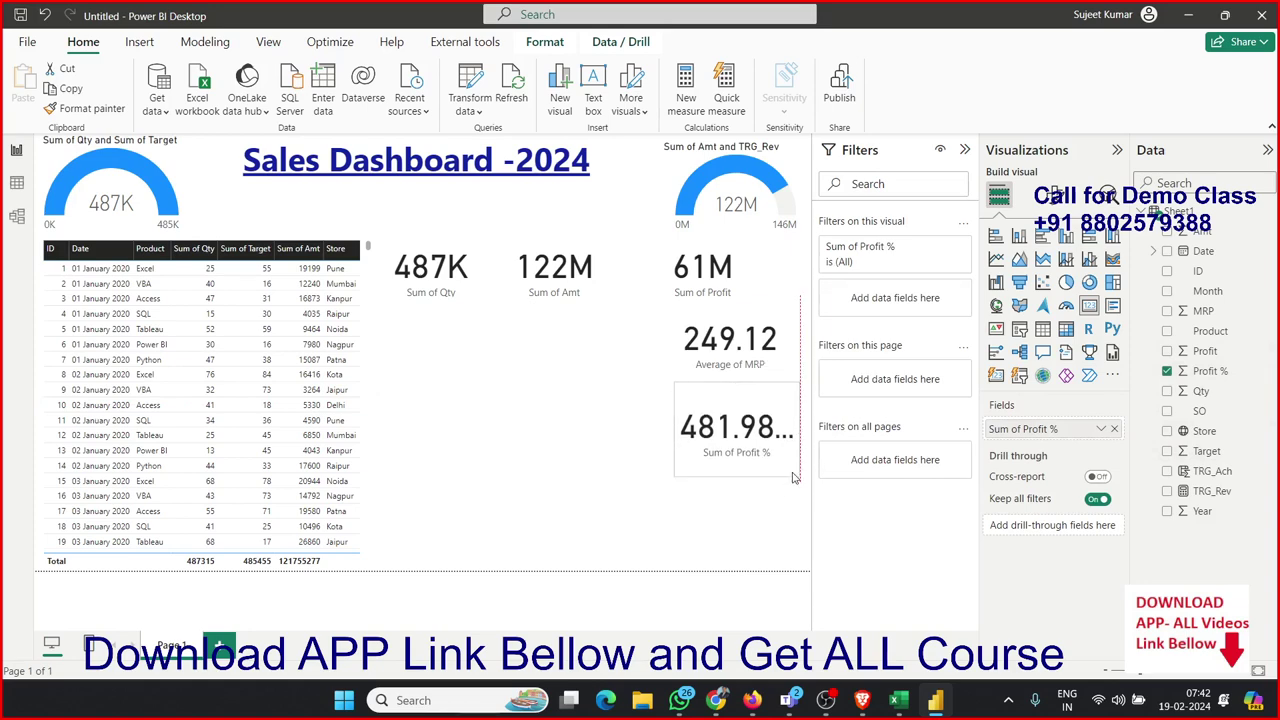
left_click(1100, 429)
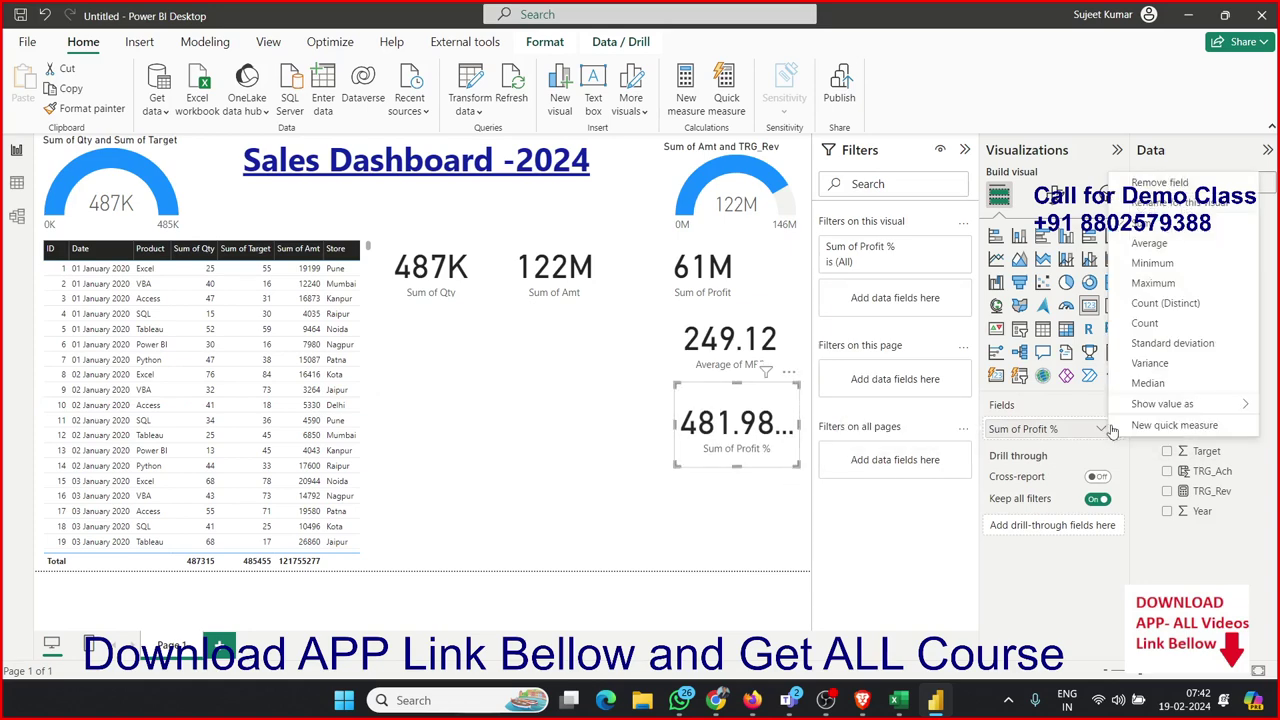
left_click(1150, 244)
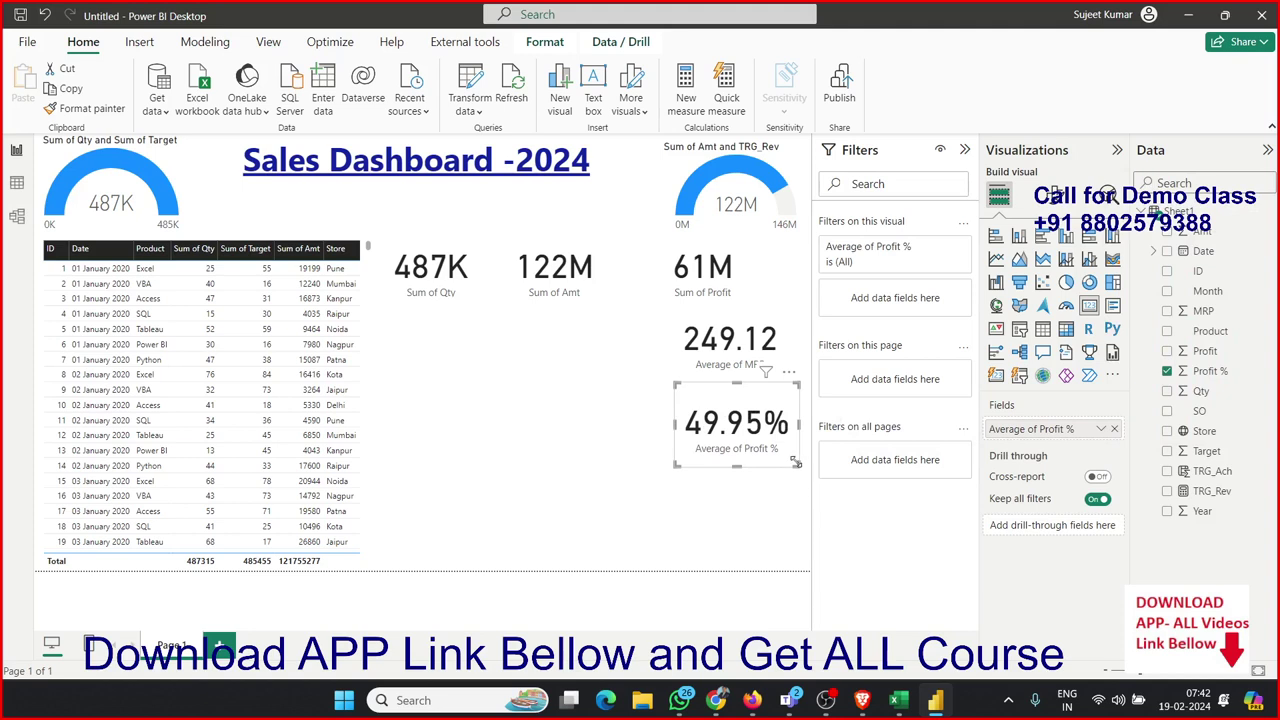
left_click_drag(797, 463, 798, 450)
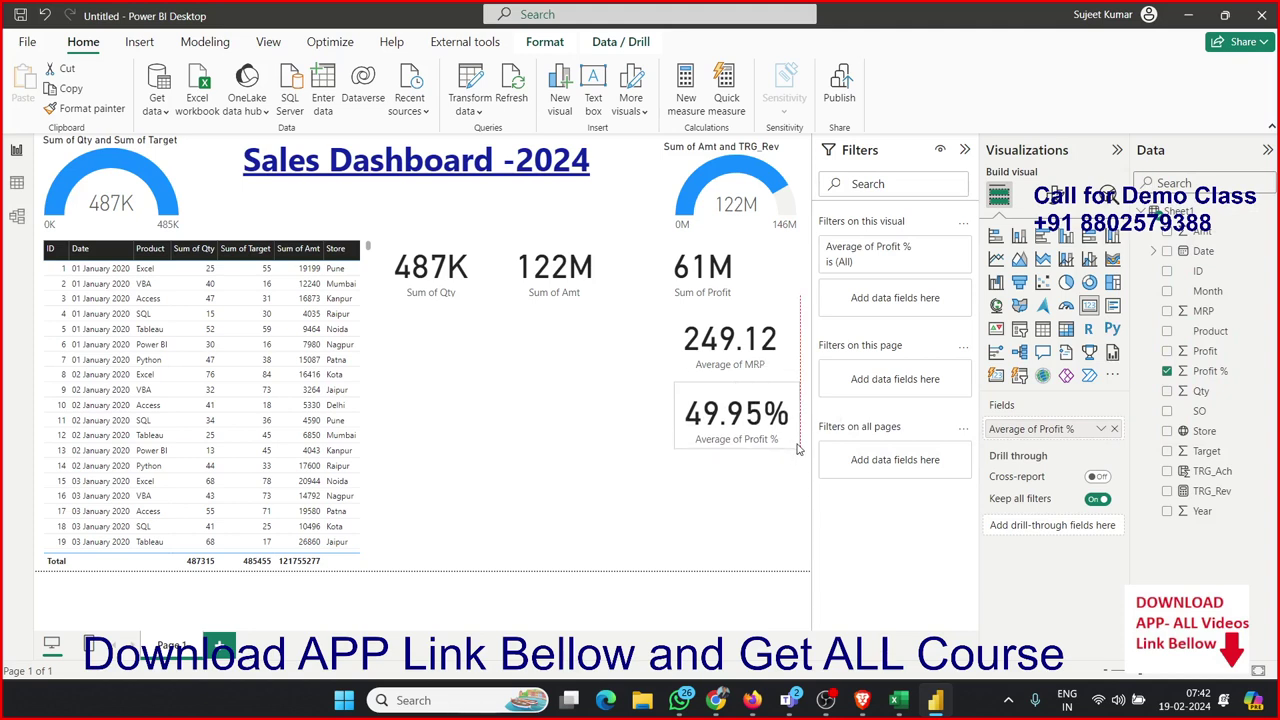
left_click(742, 497)
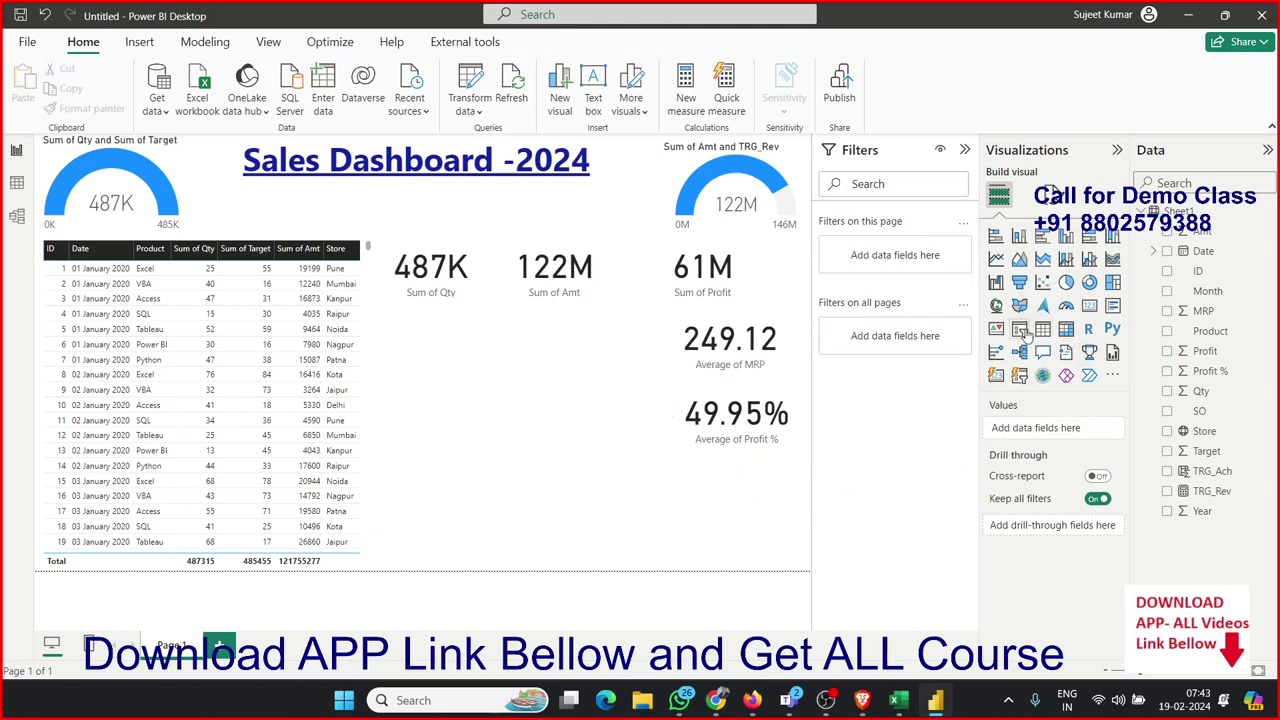
Step: Add a card below it counting Product, showing 7, and make it shorter
mouse_move(713, 510)
left_mouse_down()
mouse_move(489, 491)
mouse_move(799, 475)
left_mouse_up()
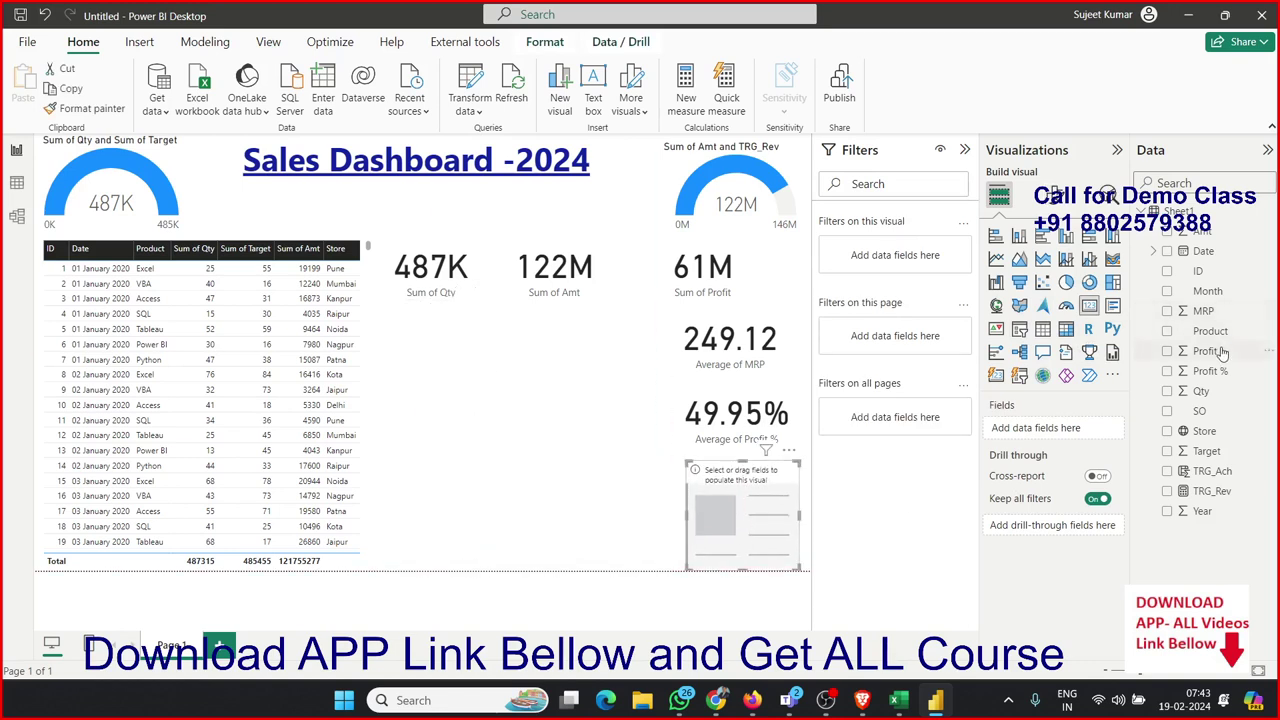
left_click_drag(1221, 342, 785, 533)
left_click_drag(1212, 331, 757, 517)
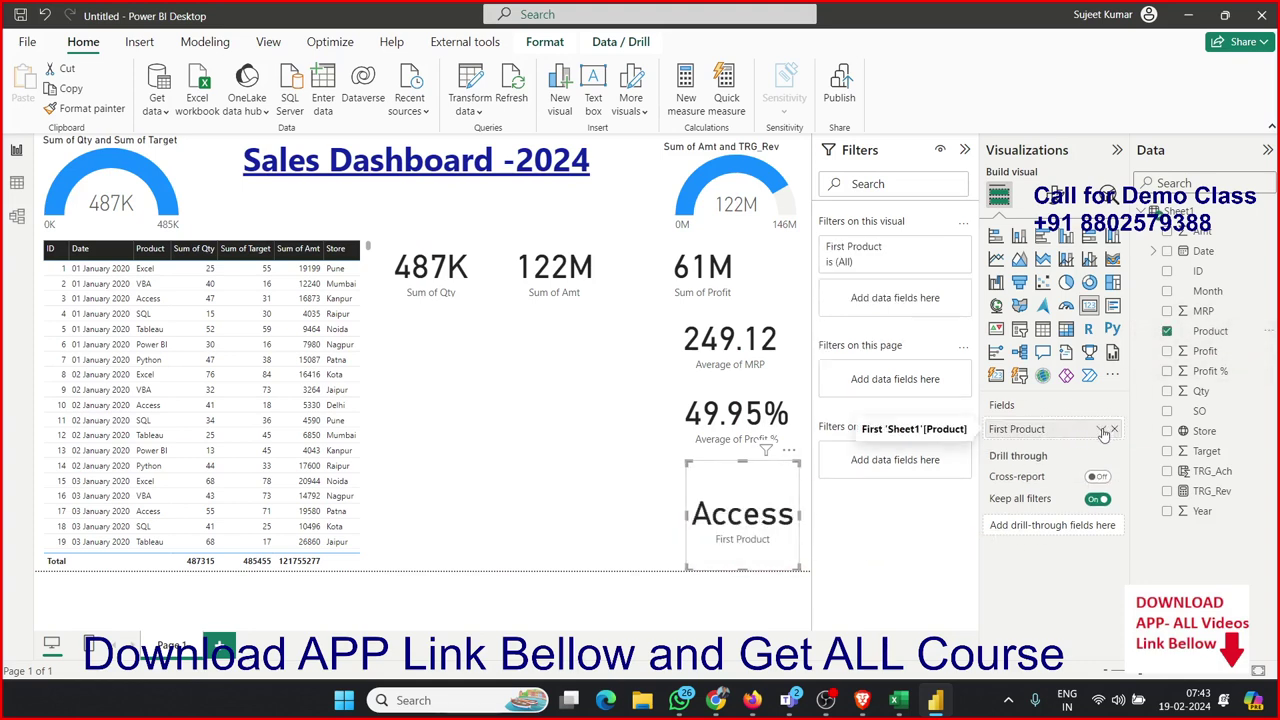
left_click(1102, 430)
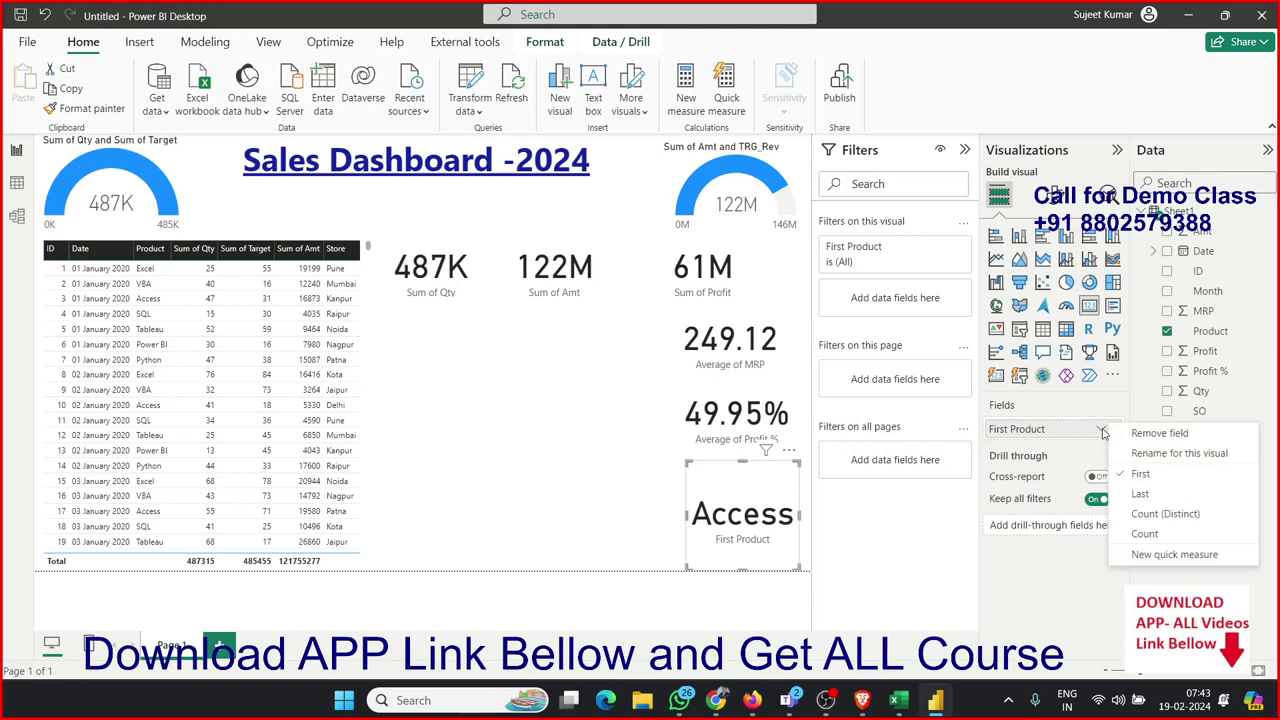
left_click(1181, 516)
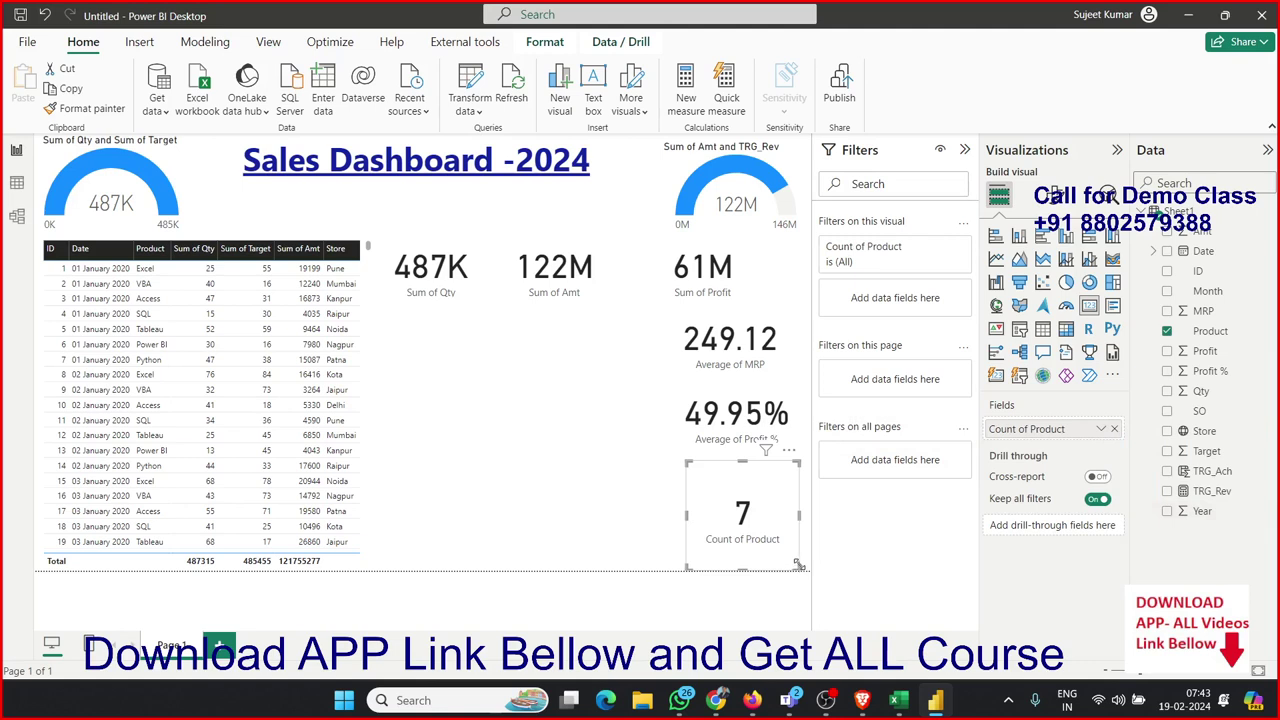
mouse_move(798, 565)
left_mouse_down()
mouse_move(809, 556)
mouse_move(800, 513)
mouse_move(800, 525)
left_mouse_up()
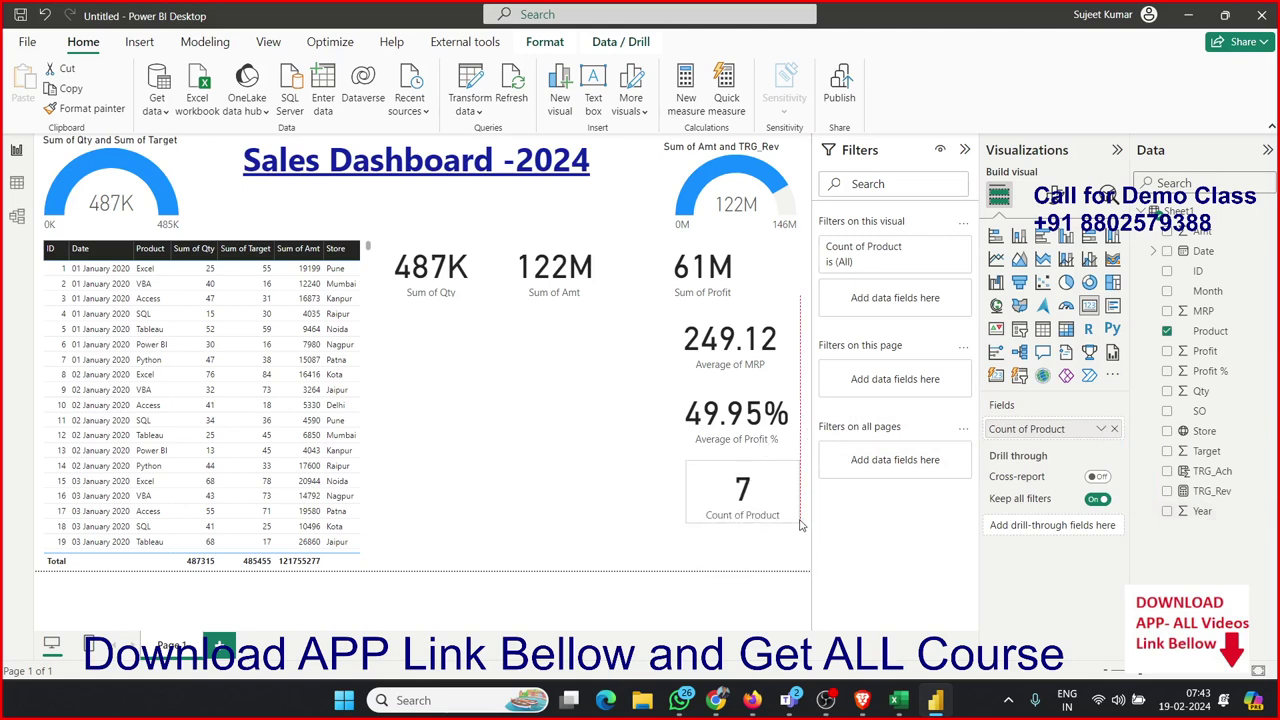
Step: Insert a donut chart of Qty split by Store, enlarged across the middle of the page
left_click(487, 500)
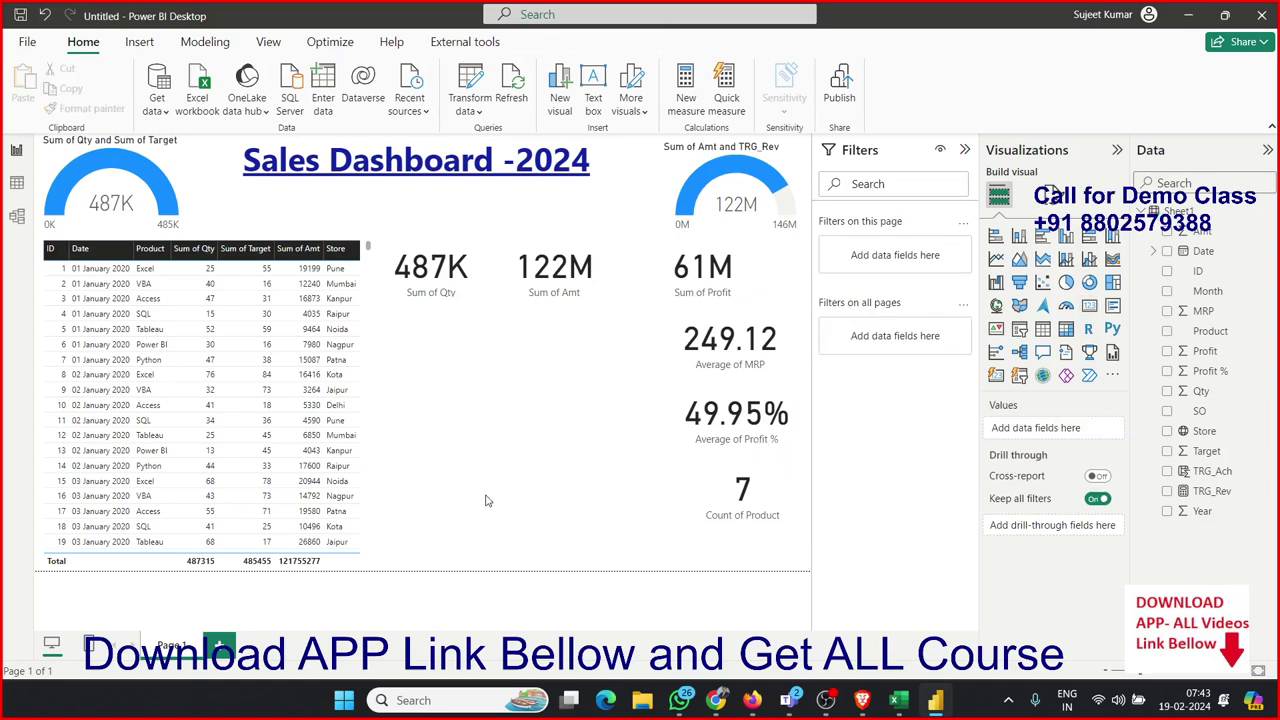
left_click(1089, 284)
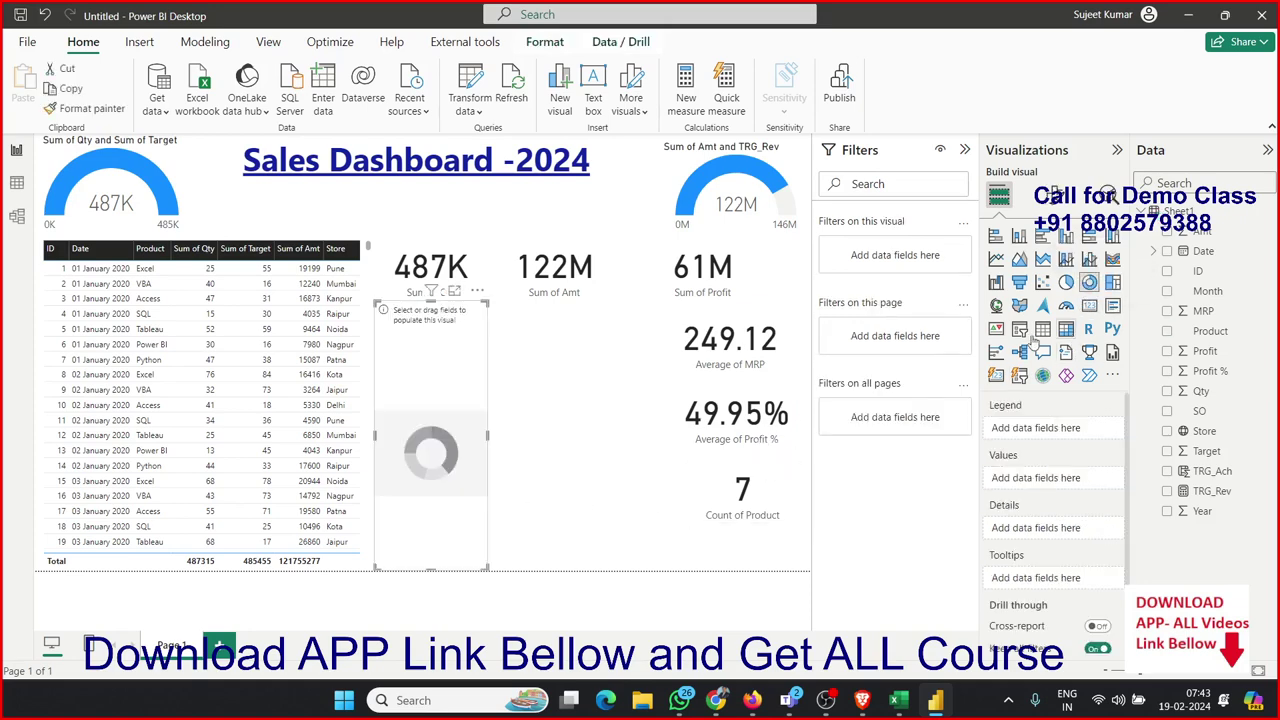
left_click_drag(485, 566, 669, 524)
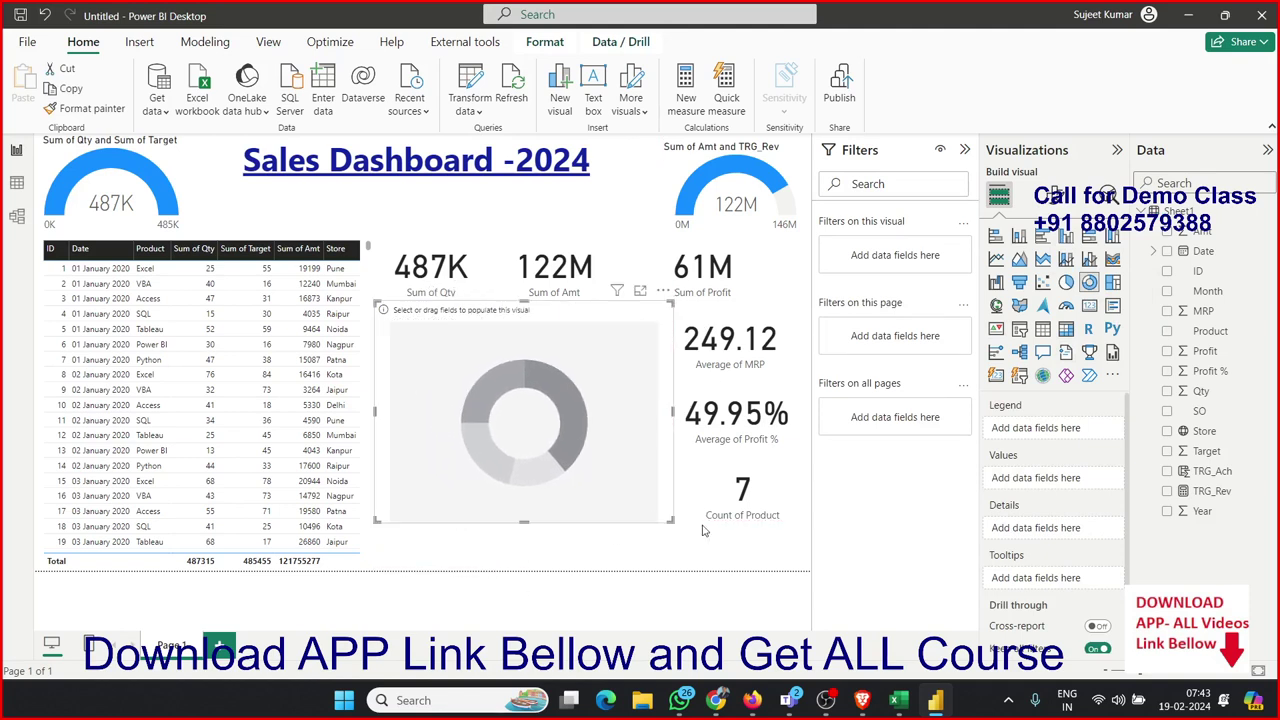
left_click_drag(1210, 331, 1200, 345)
left_click_drag(1213, 438, 568, 461)
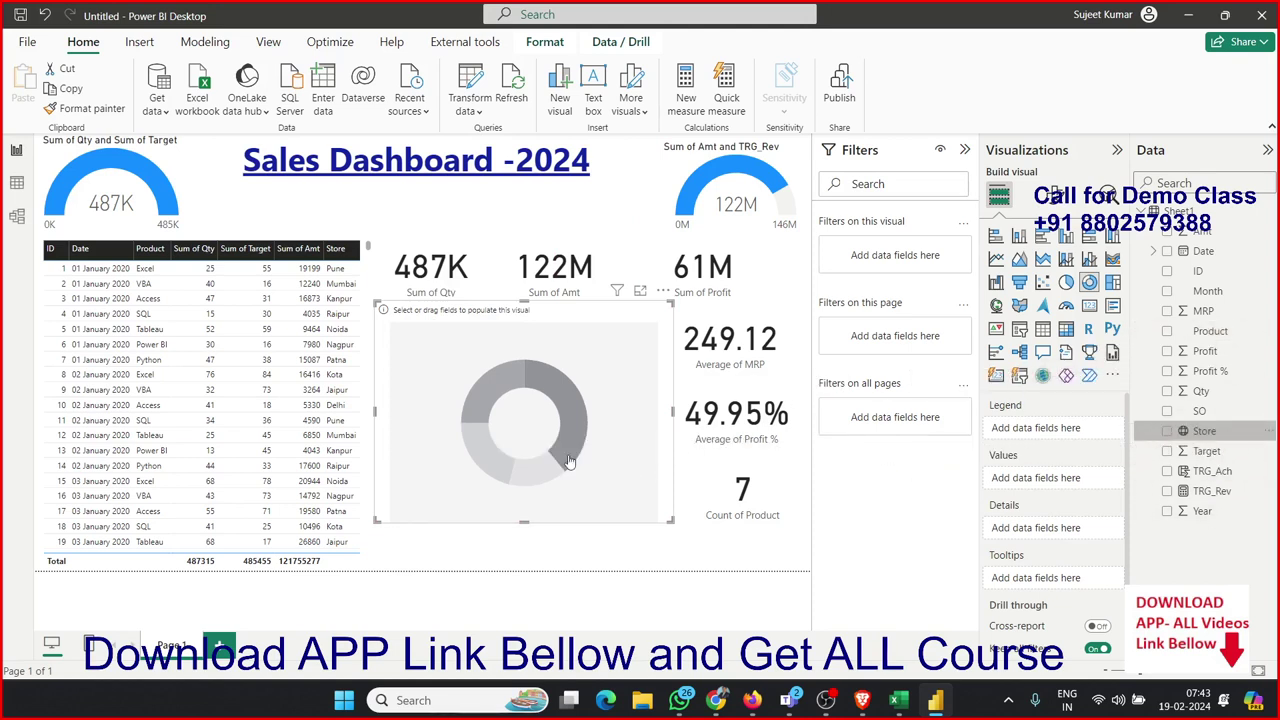
mouse_move(1201, 391)
left_mouse_down()
mouse_move(1142, 437)
mouse_move(533, 460)
left_mouse_up()
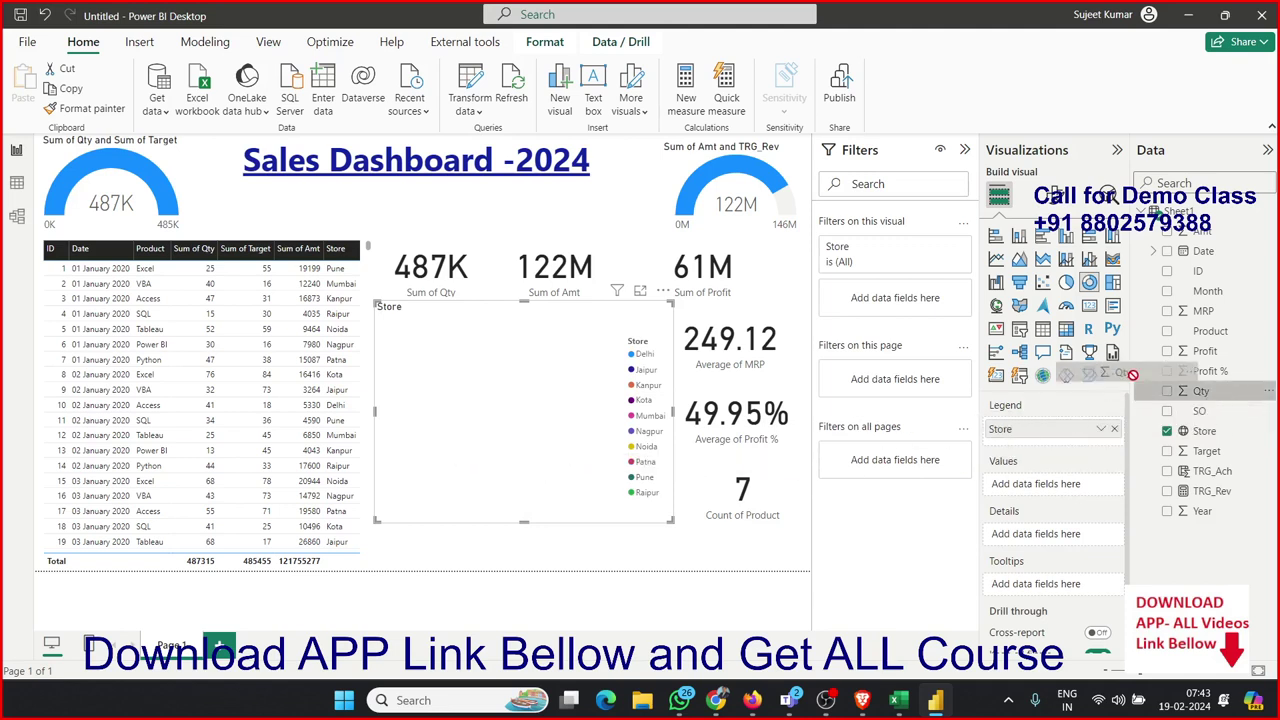
left_click(1229, 238)
left_click_drag(1201, 391, 594, 464)
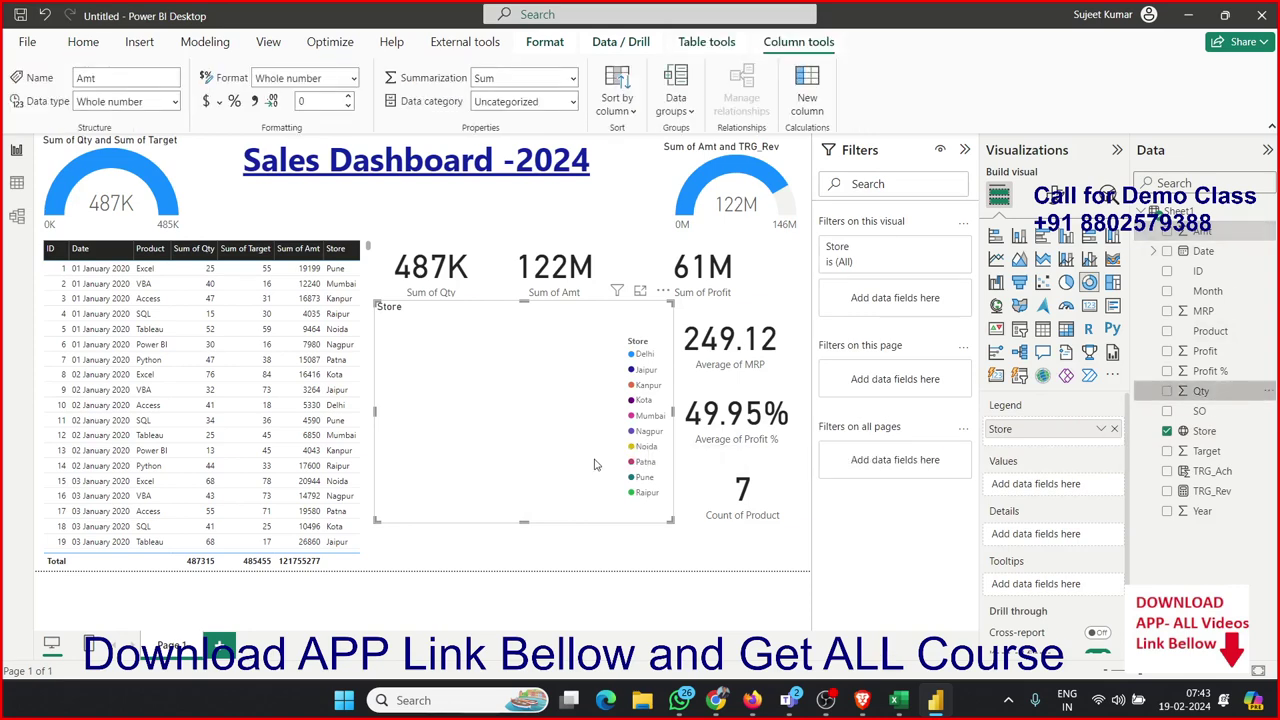
left_click_drag(670, 520, 678, 560)
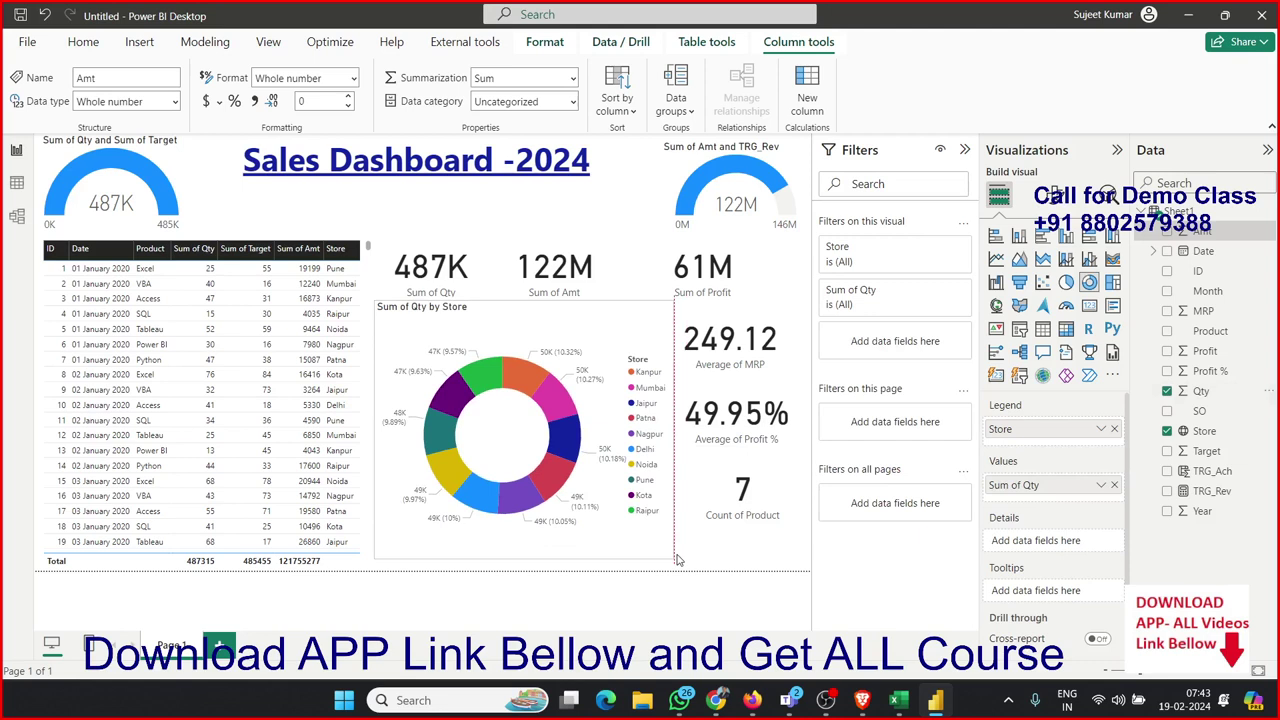
left_click_drag(677, 560, 680, 557)
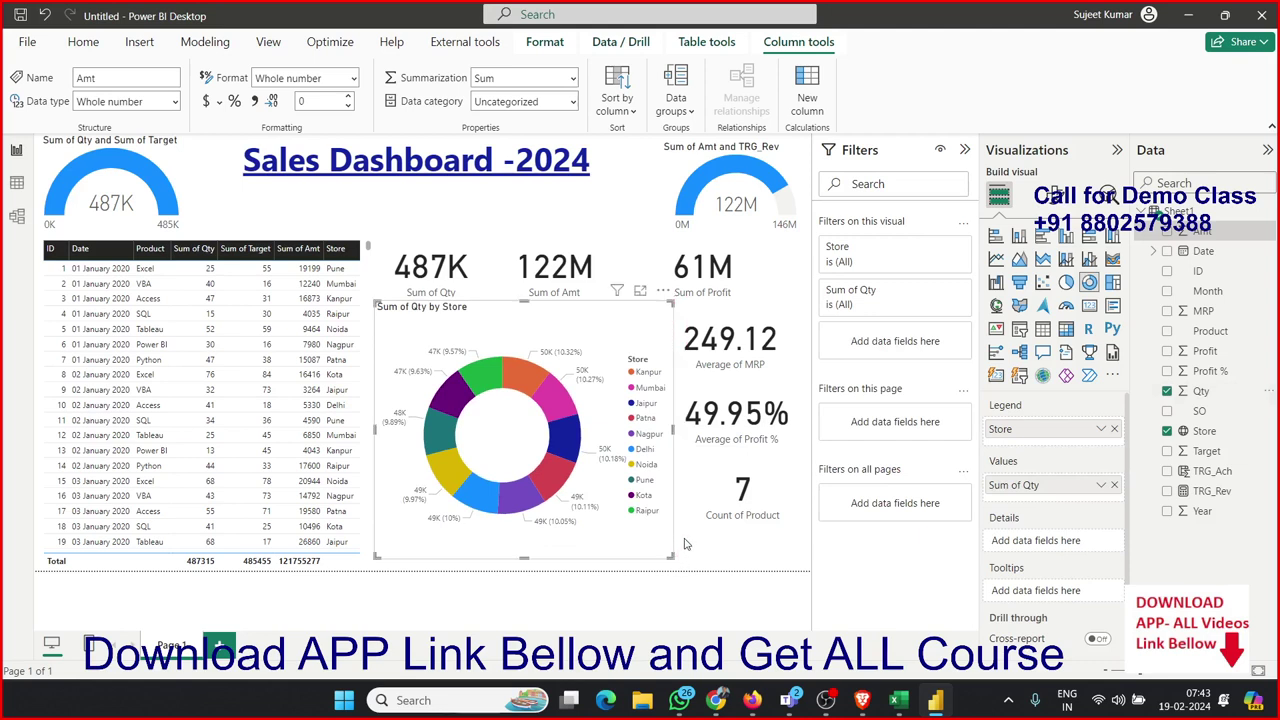
left_click(462, 224)
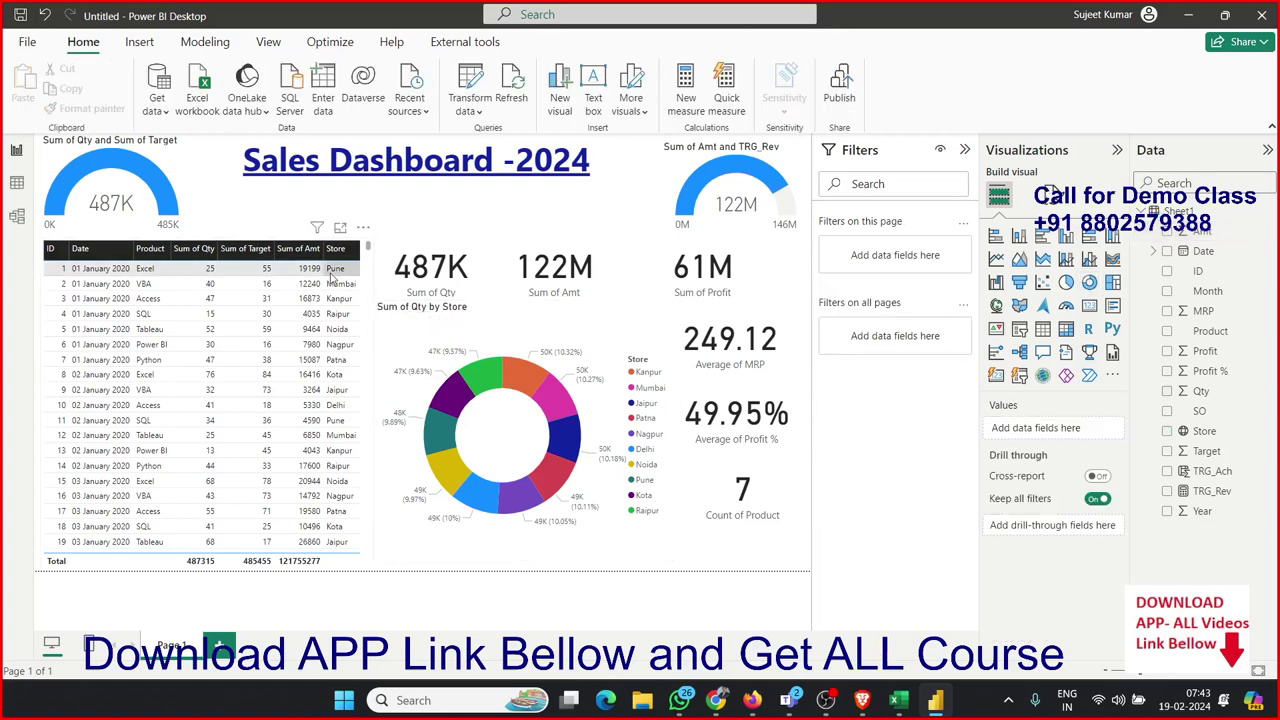
Step: Add a Year slicer beside the Qty gauge and set its style to Tile
left_click(1019, 328)
left_click_drag(260, 257, 389, 245)
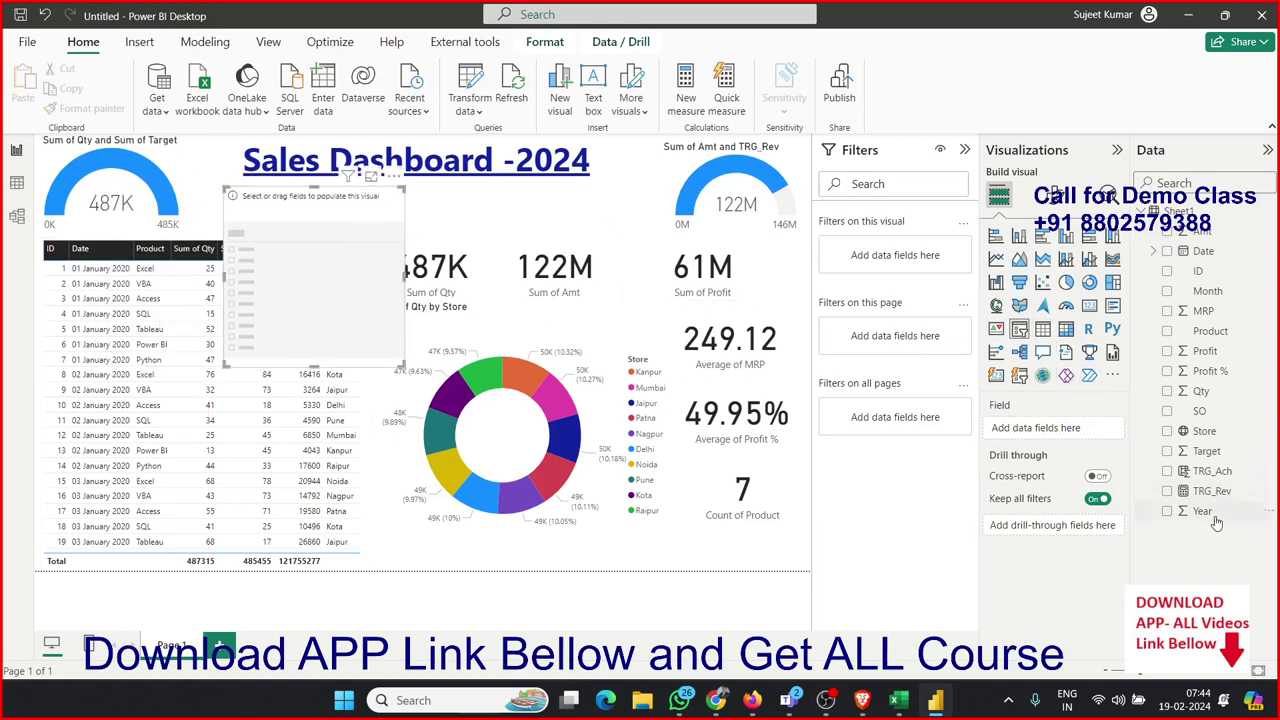
left_click_drag(1202, 511, 368, 290)
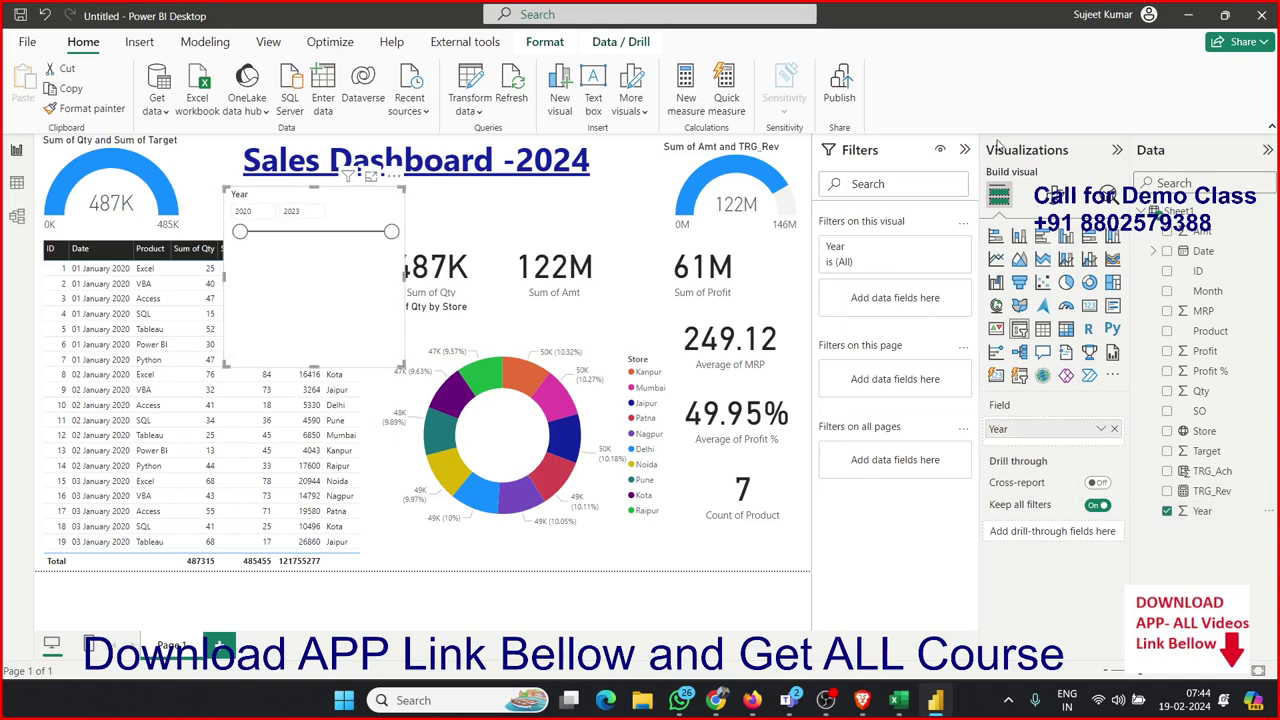
left_click(1058, 196)
left_click(1040, 310)
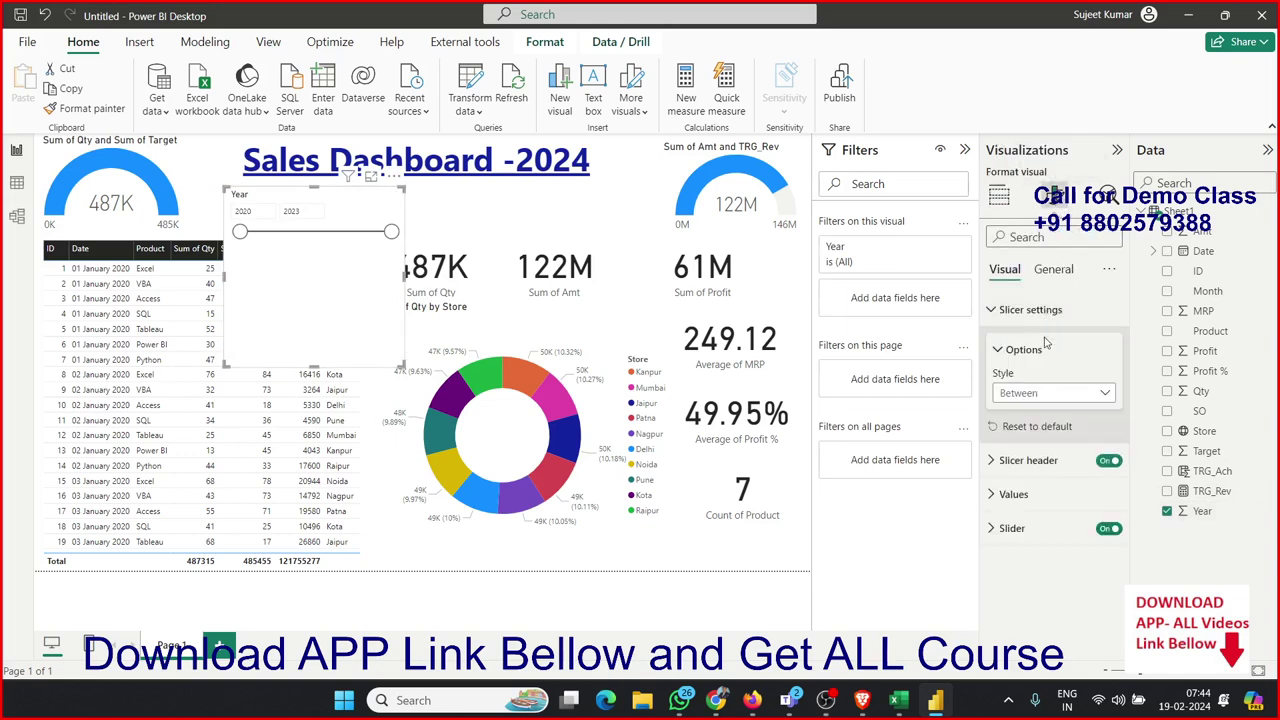
left_click(1050, 393)
left_click(1008, 432)
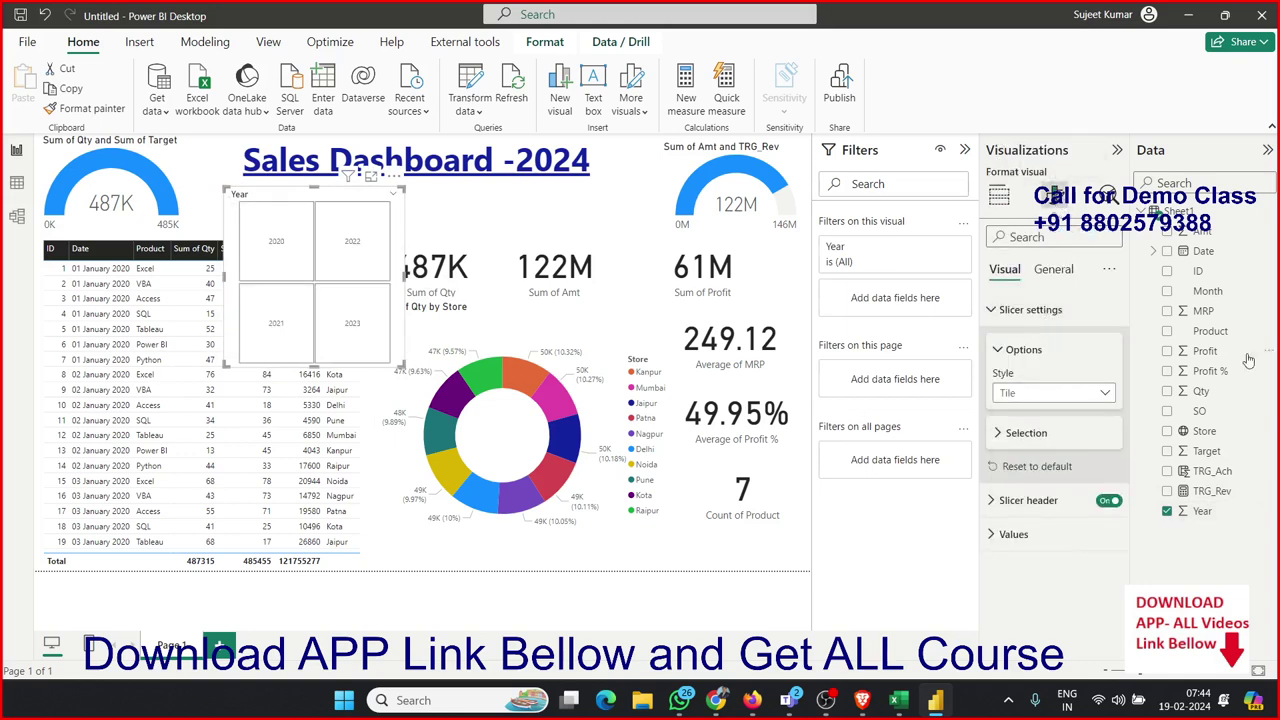
Step: Give the Year tiles a dark blue background and white labels, reshaped into one wide row
left_click(1073, 274)
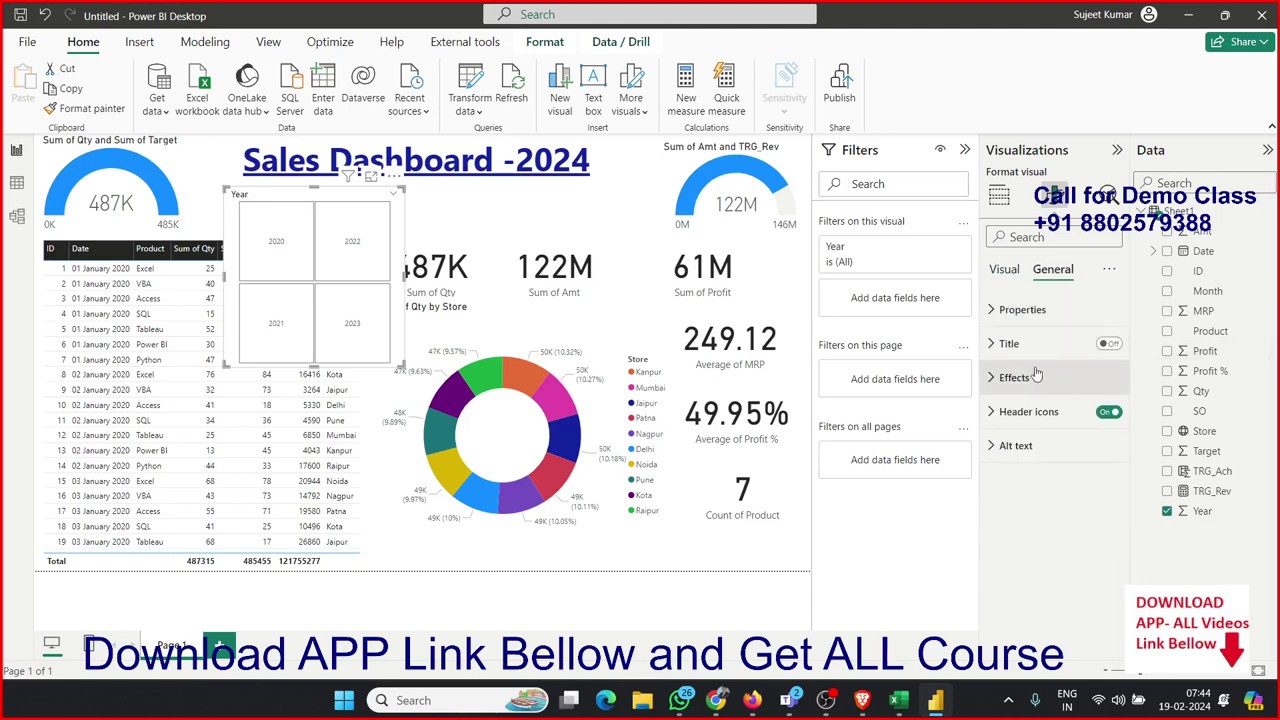
left_click(1004, 270)
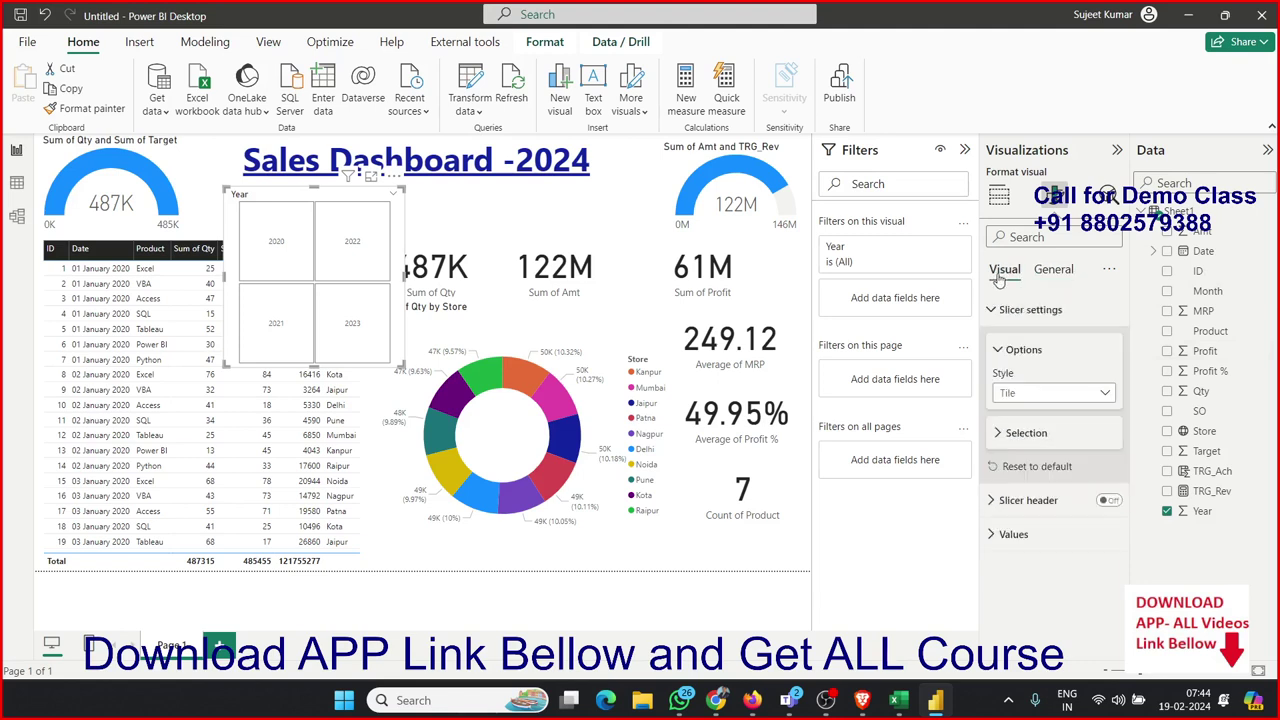
left_click(1013, 534)
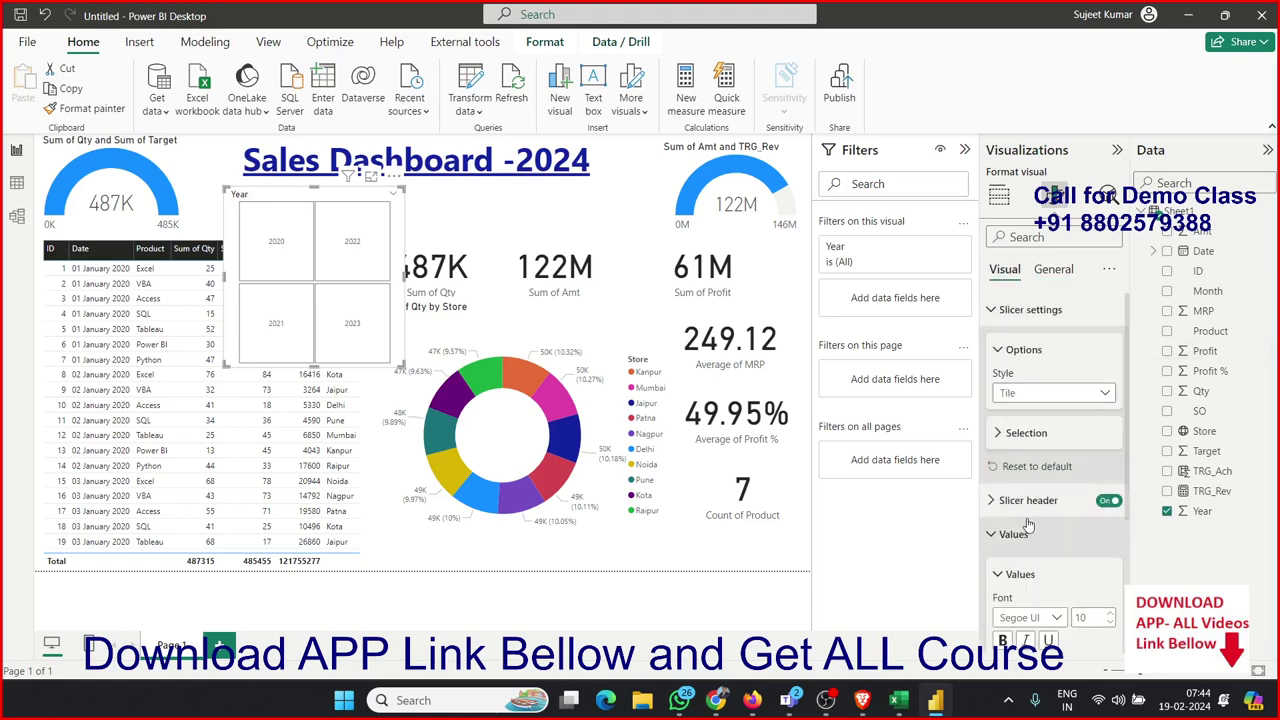
left_click(1048, 605)
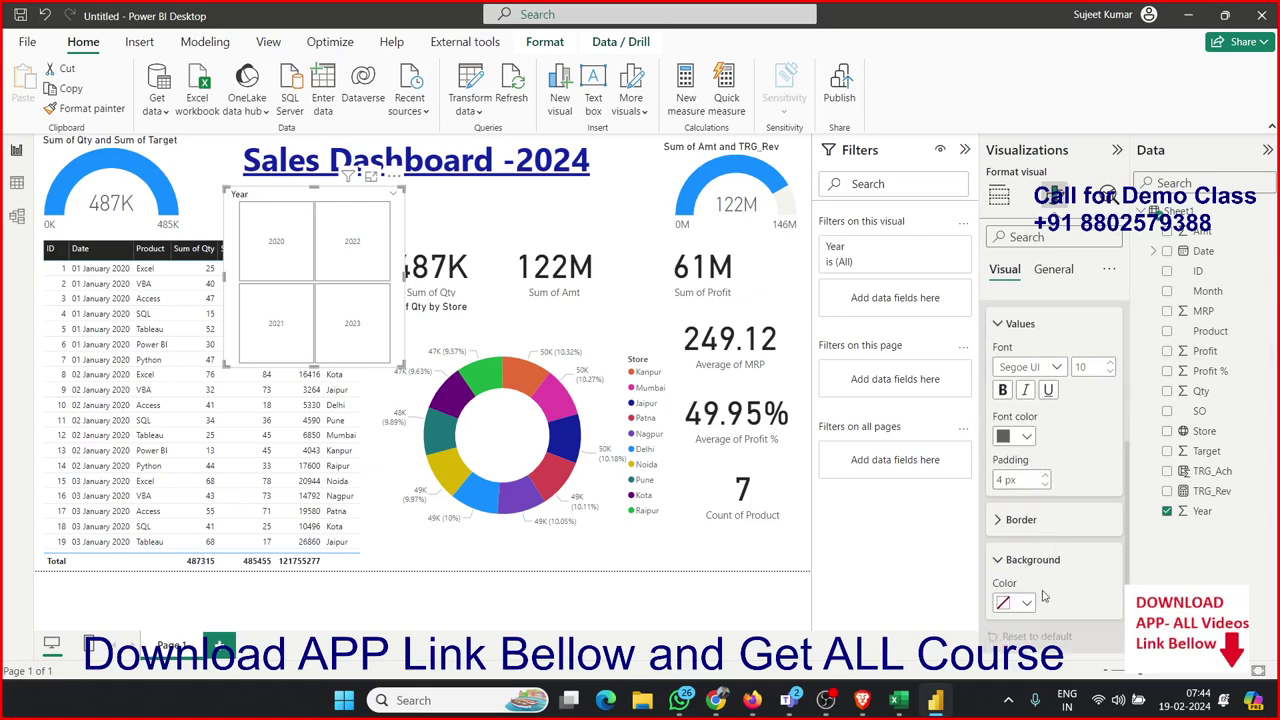
left_click(1024, 603)
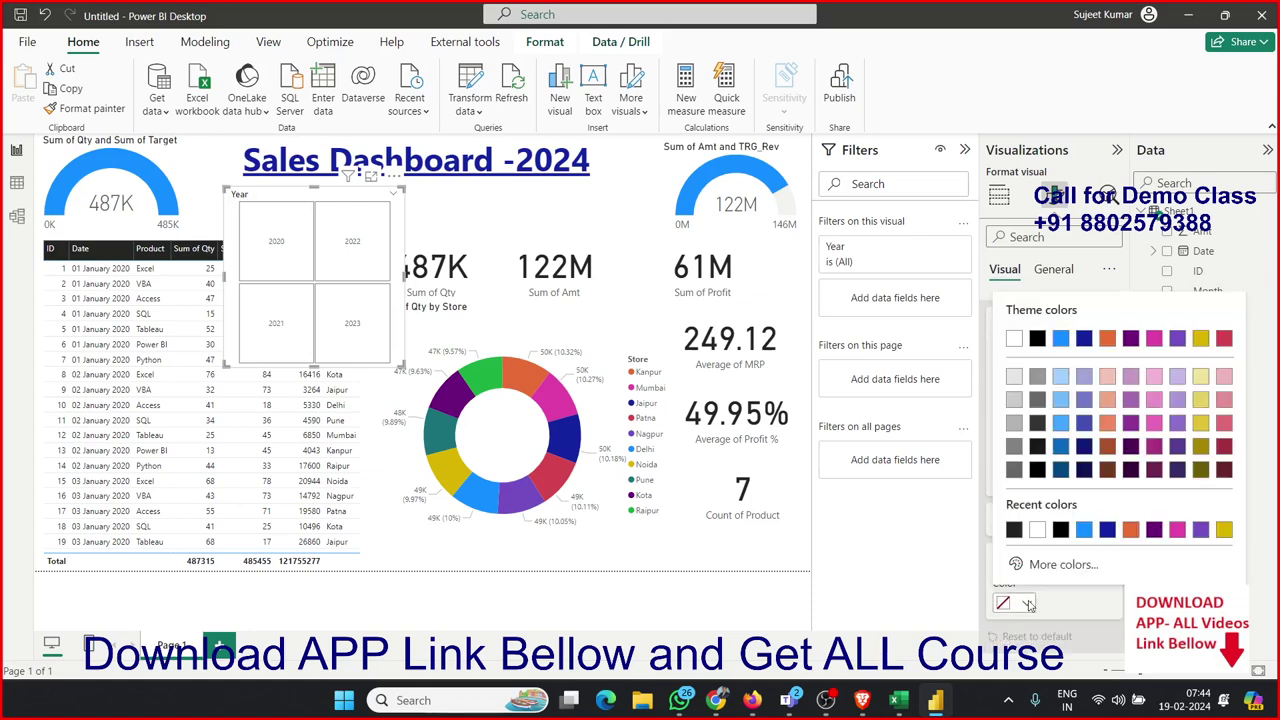
left_click(1083, 340)
left_click(1027, 437)
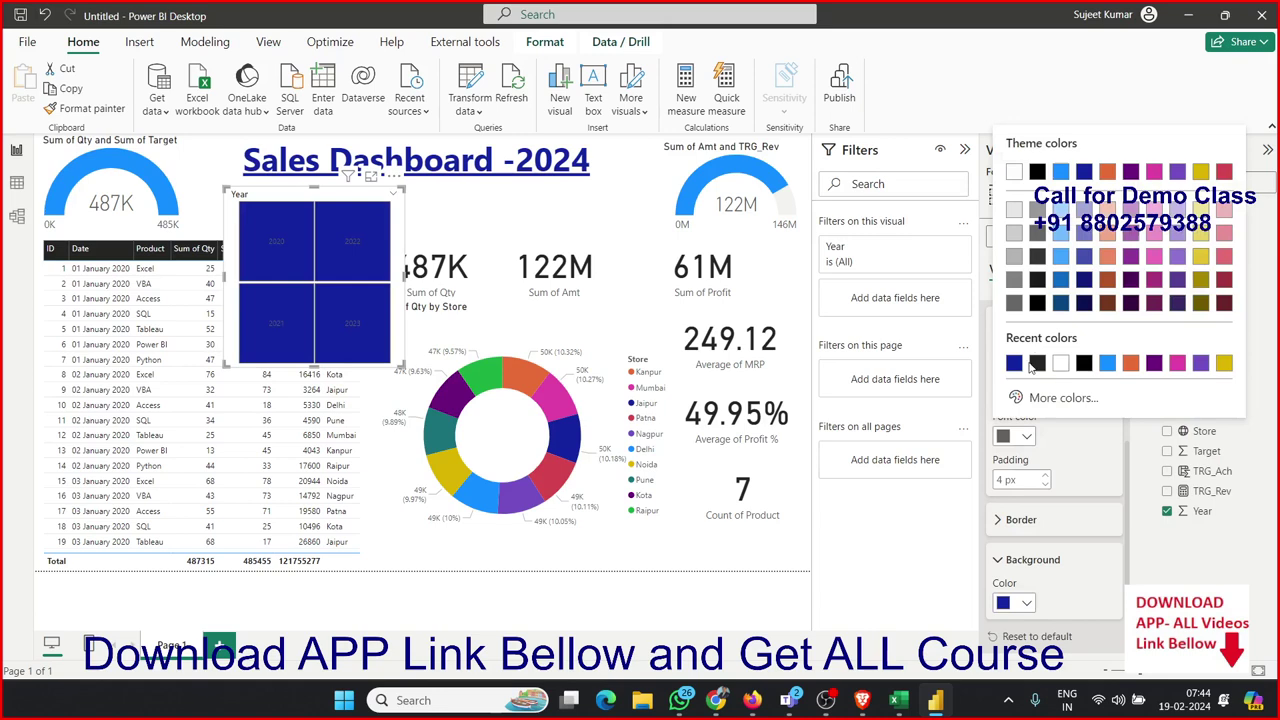
left_click(1015, 174)
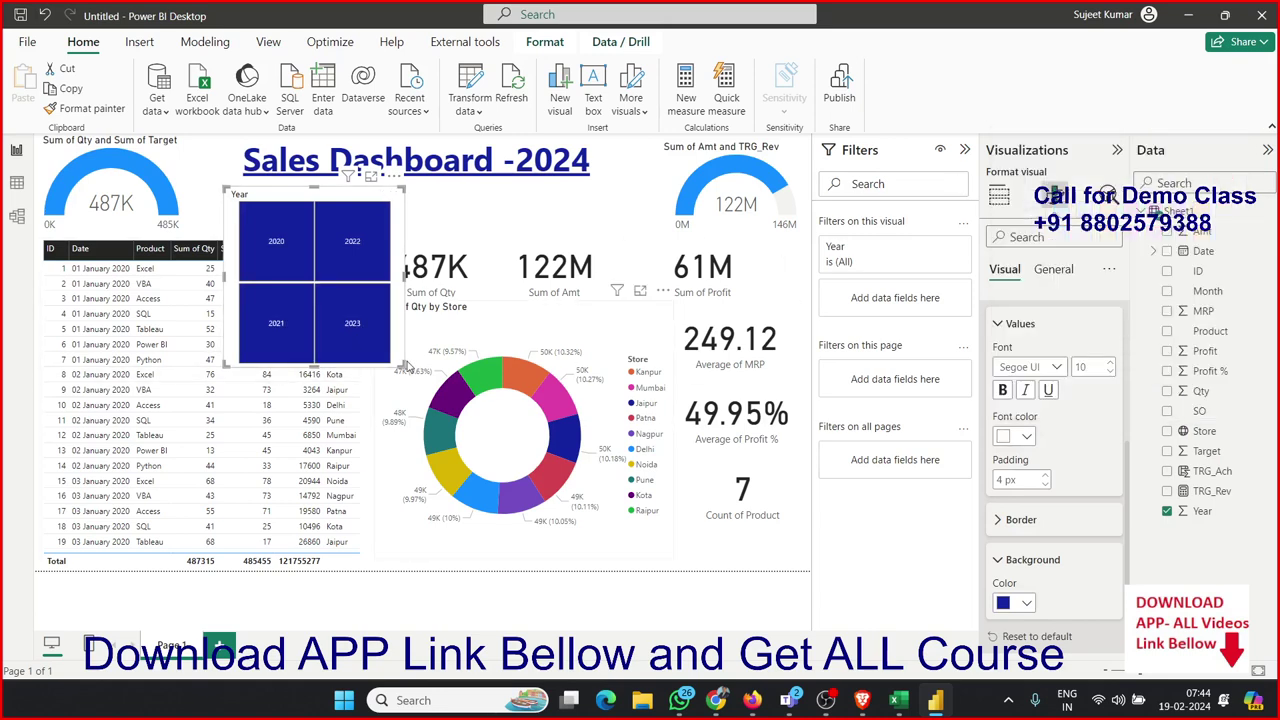
left_click_drag(405, 365, 483, 230)
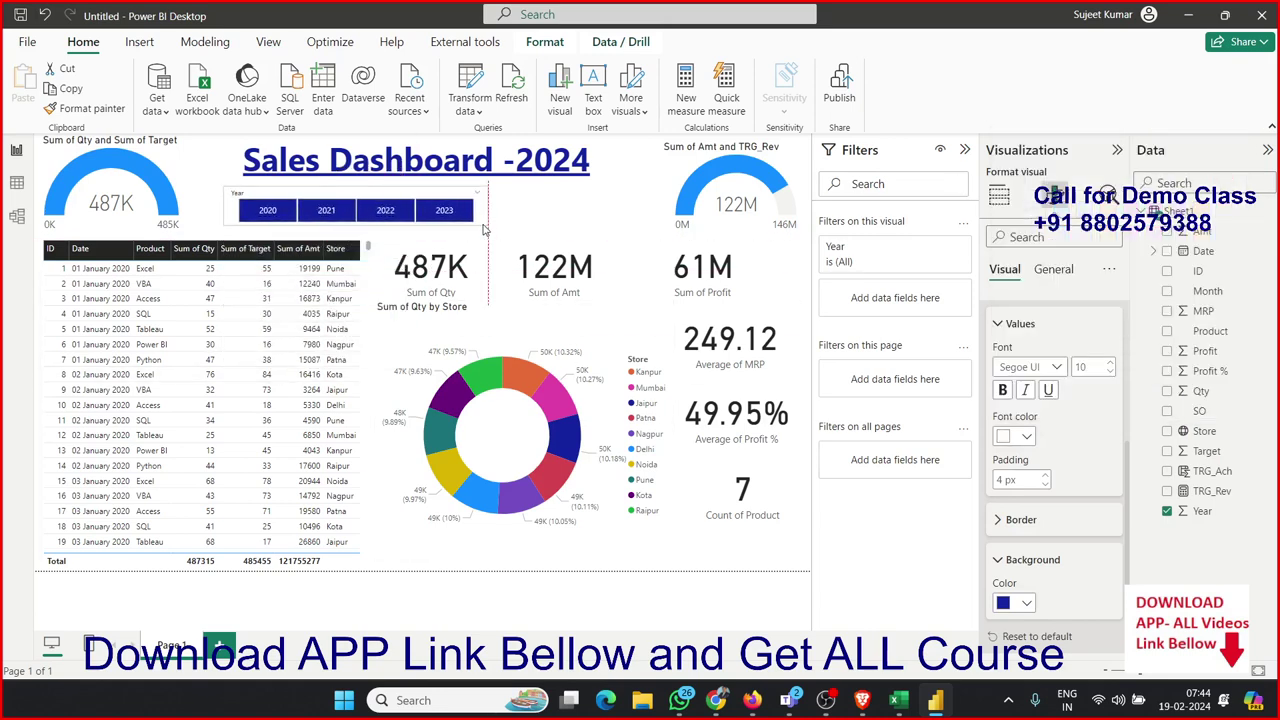
left_click_drag(327, 193, 296, 194)
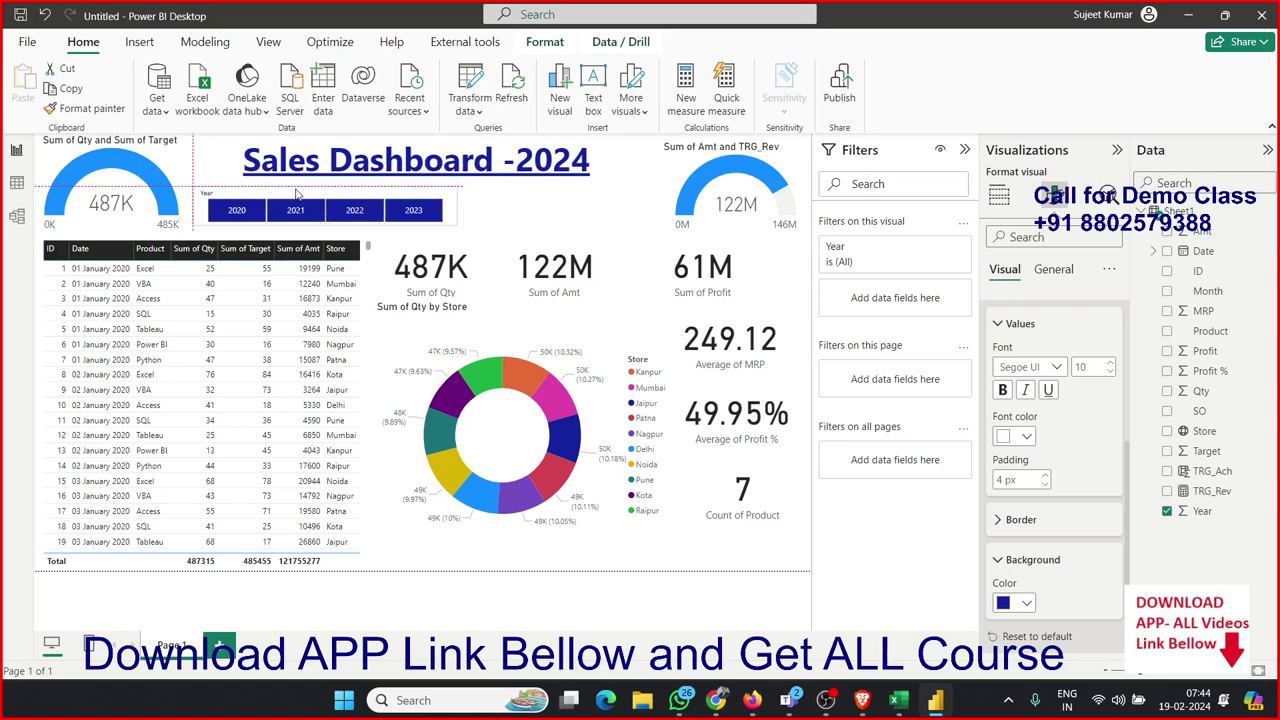
left_click(513, 225)
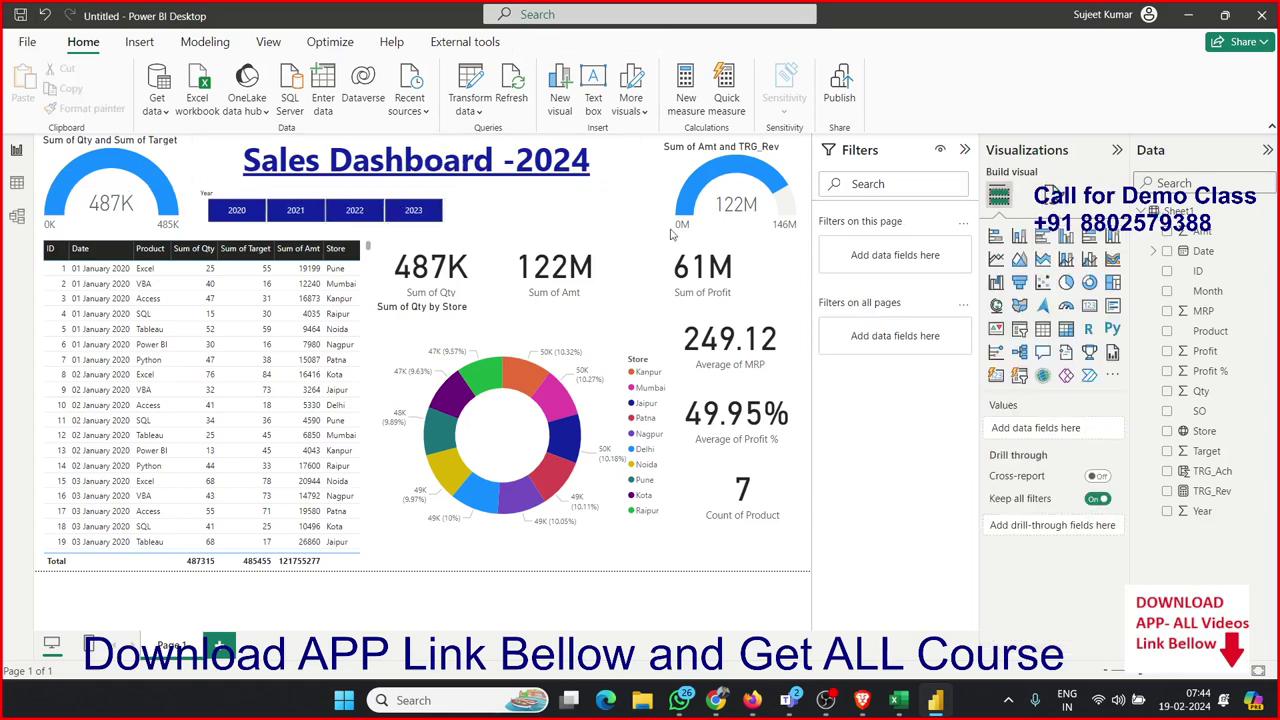
Step: Add a slicer using the Date hierarchy with only the Month level kept
left_click(1019, 329)
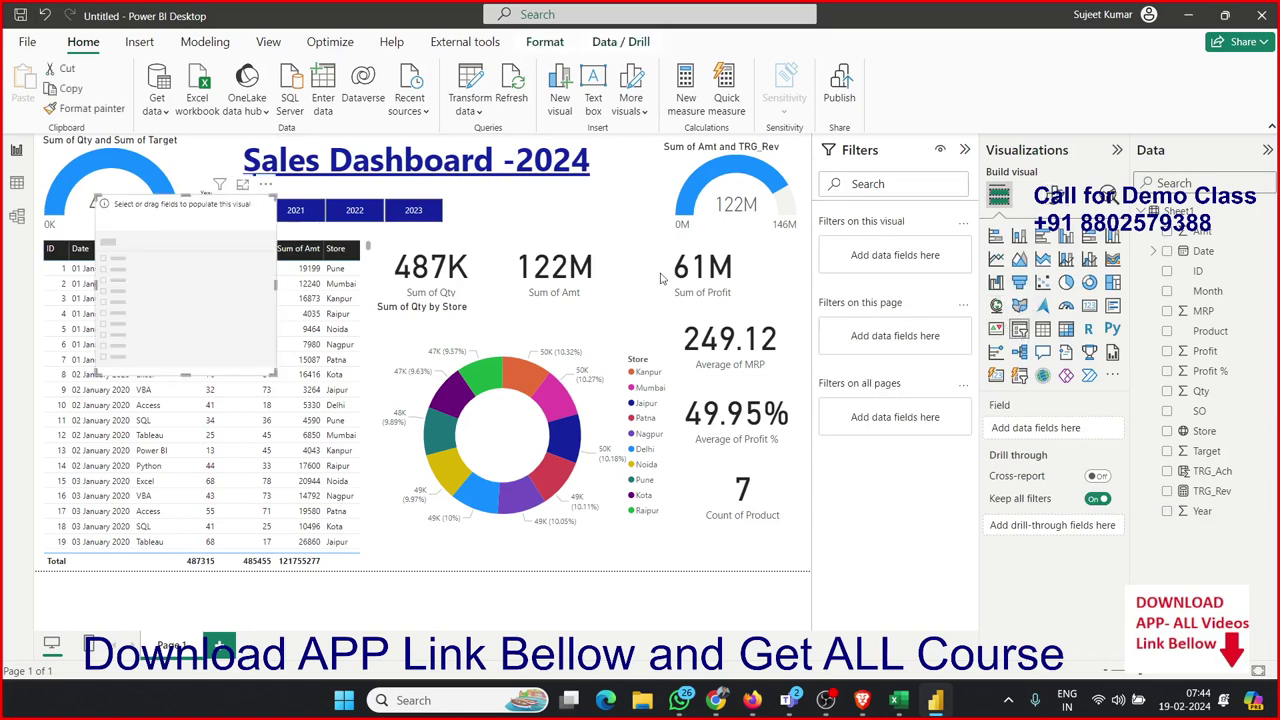
left_click_drag(215, 227, 581, 212)
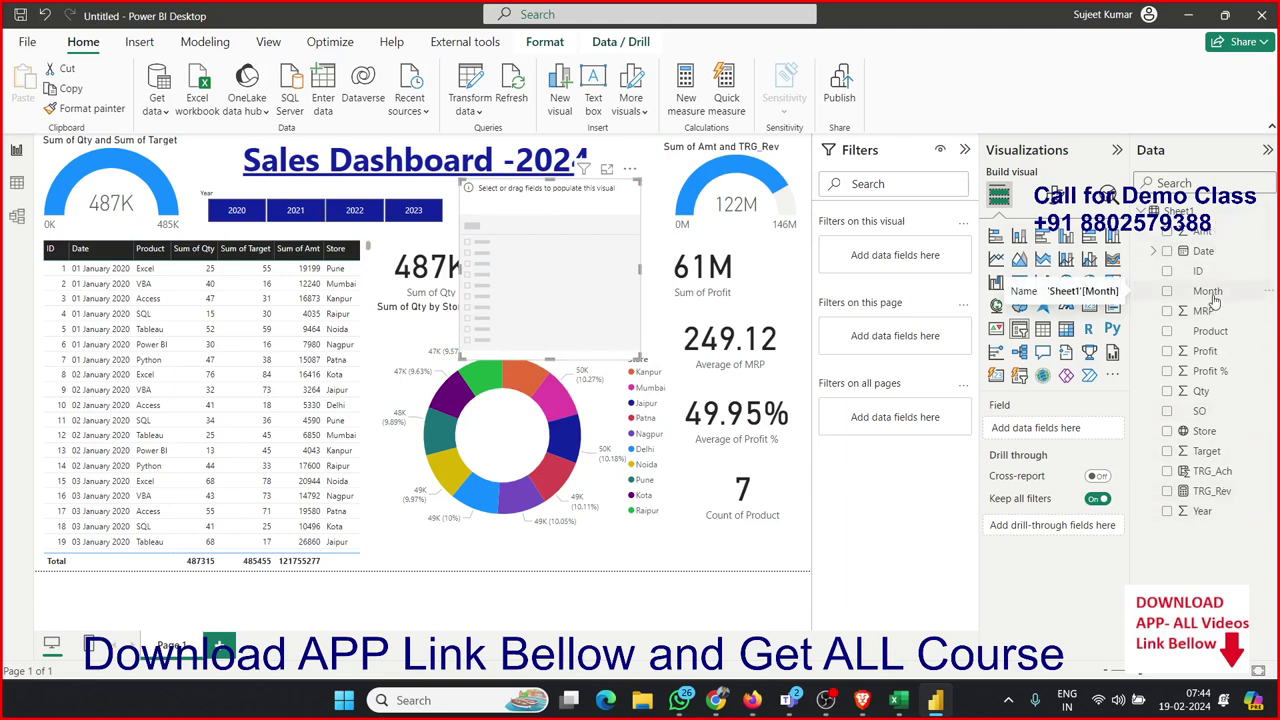
left_click_drag(1213, 300, 580, 290)
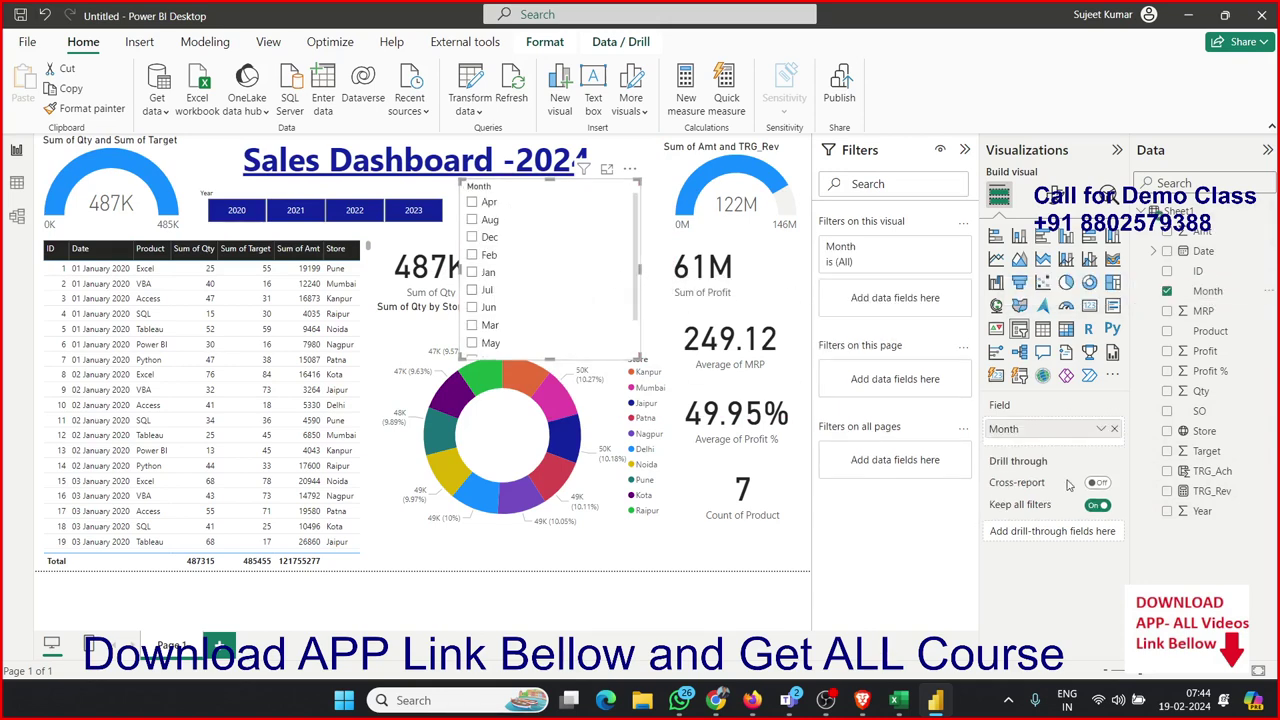
left_click(1113, 430)
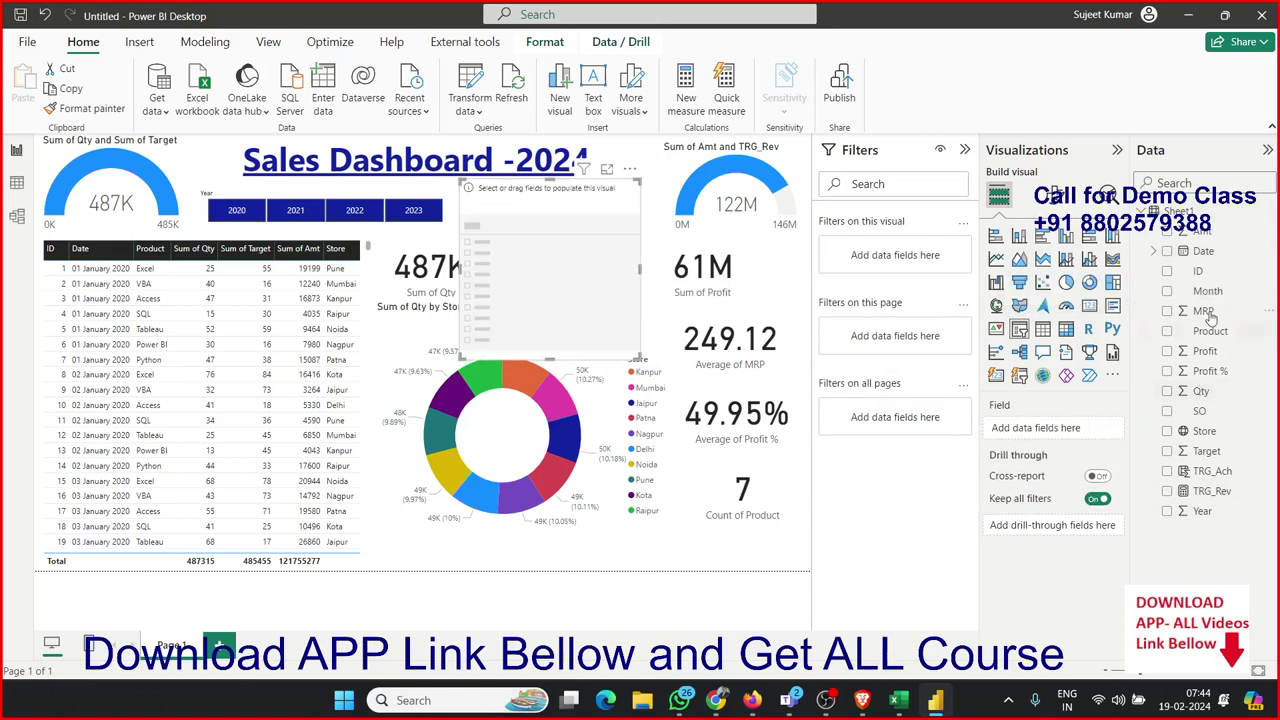
left_click_drag(1201, 252, 1055, 432)
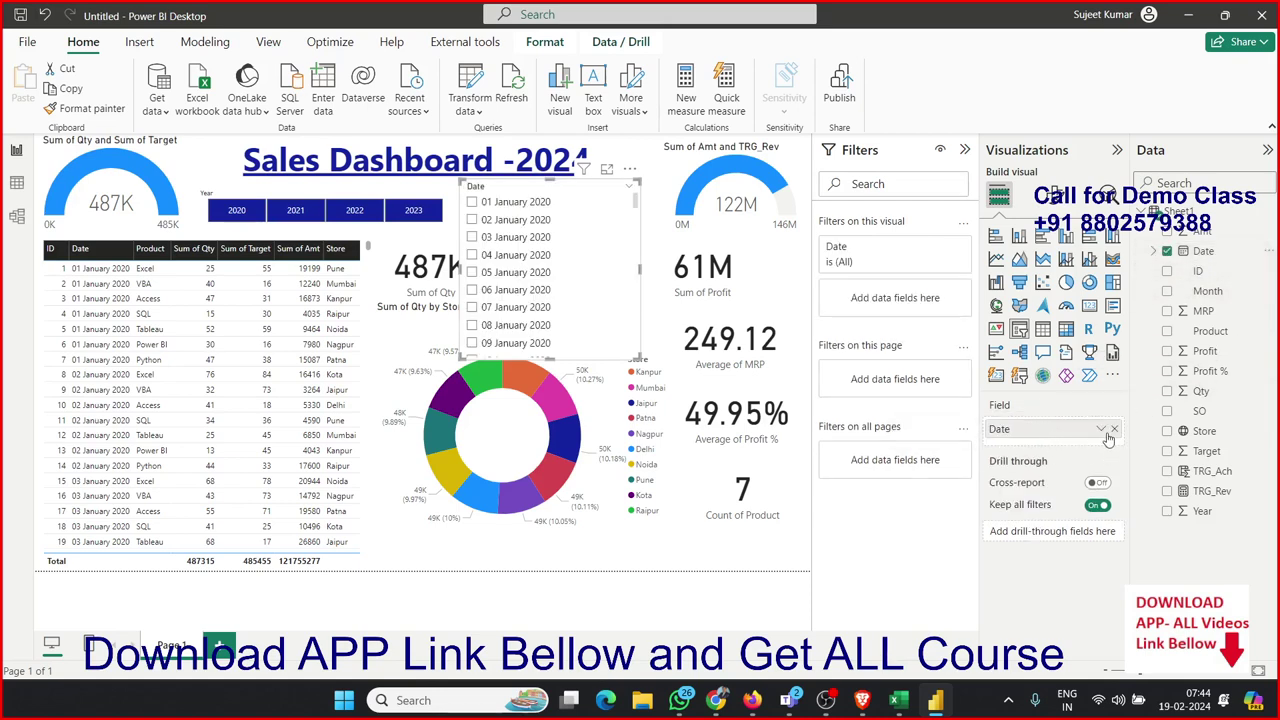
left_click(1103, 431)
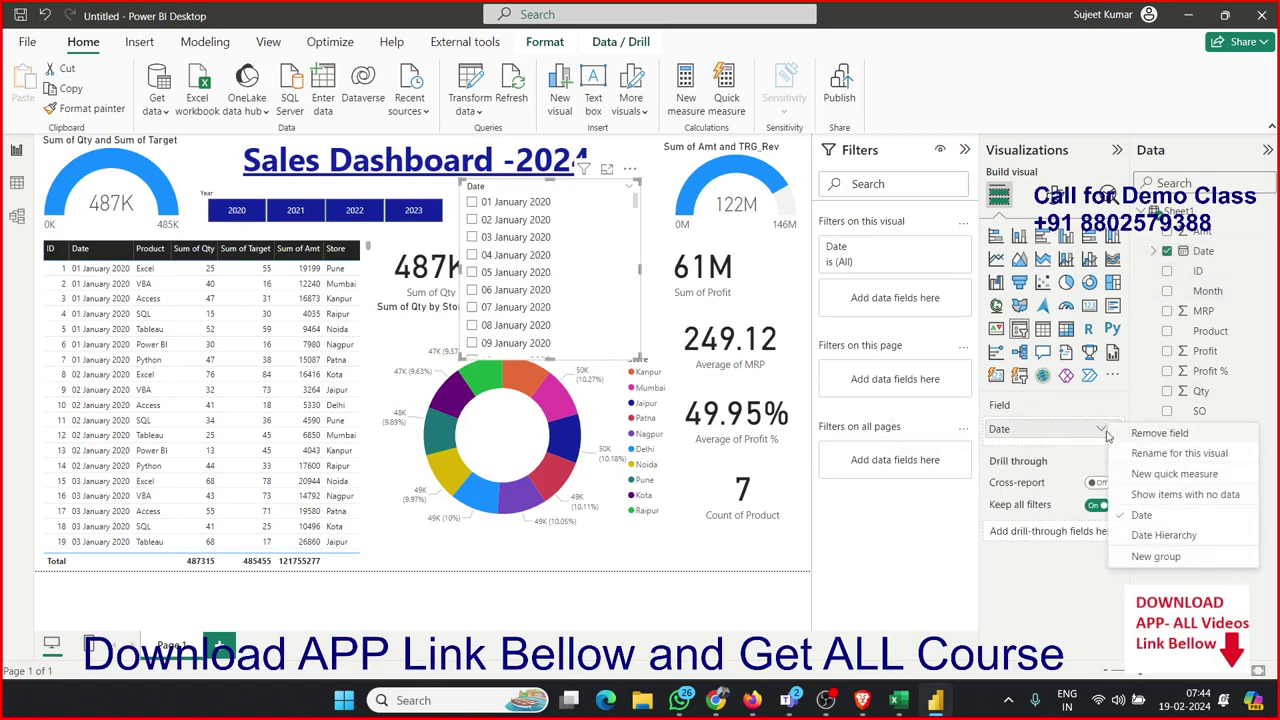
left_click(1163, 535)
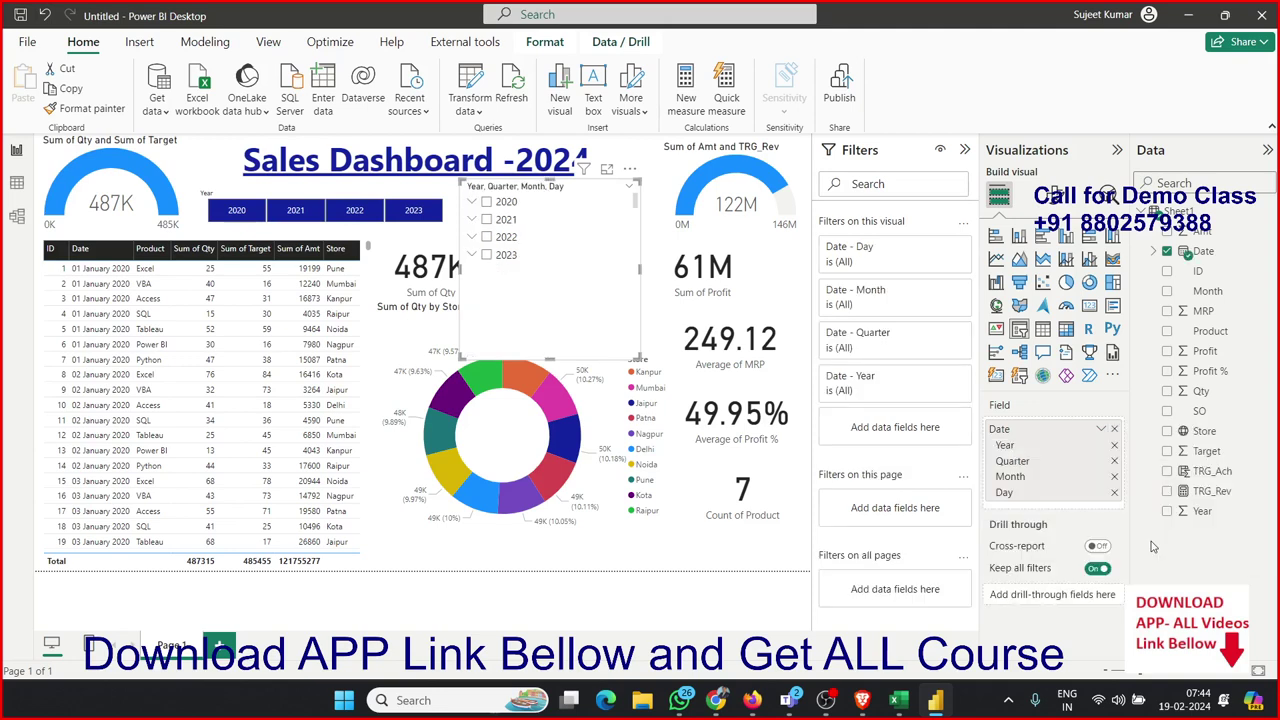
left_click(1114, 446)
left_click(1114, 446)
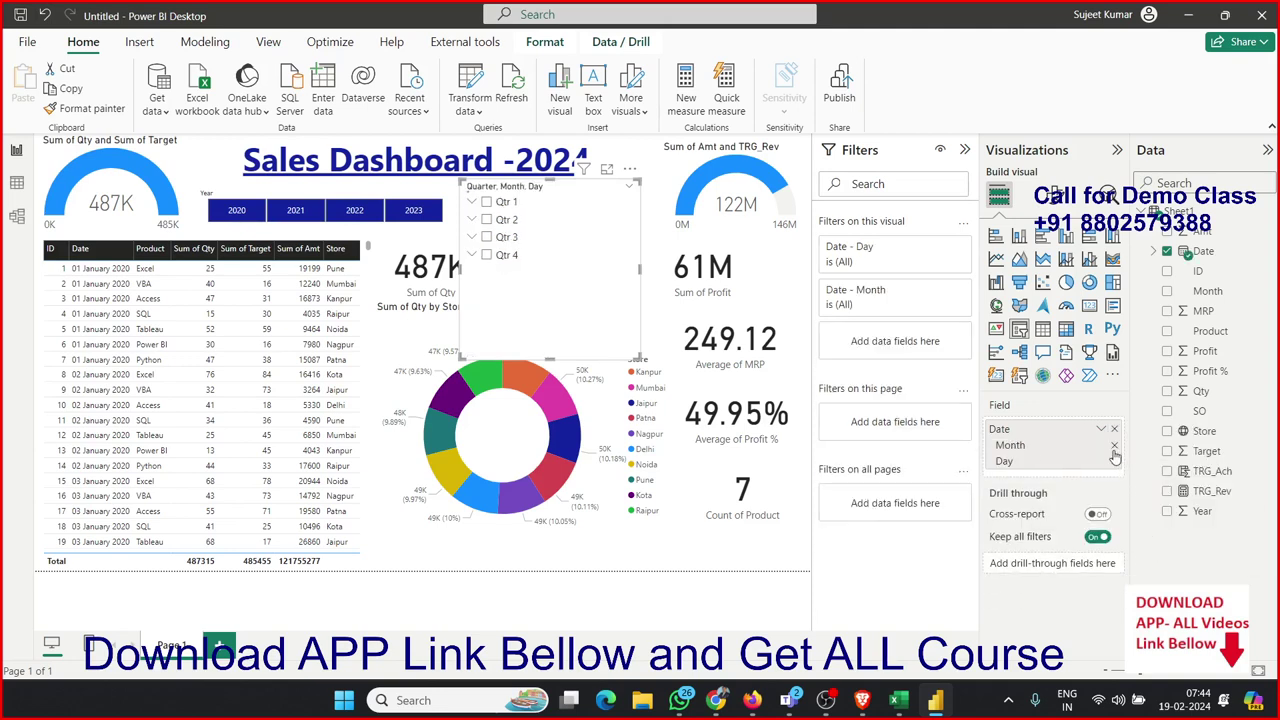
left_click(1114, 461)
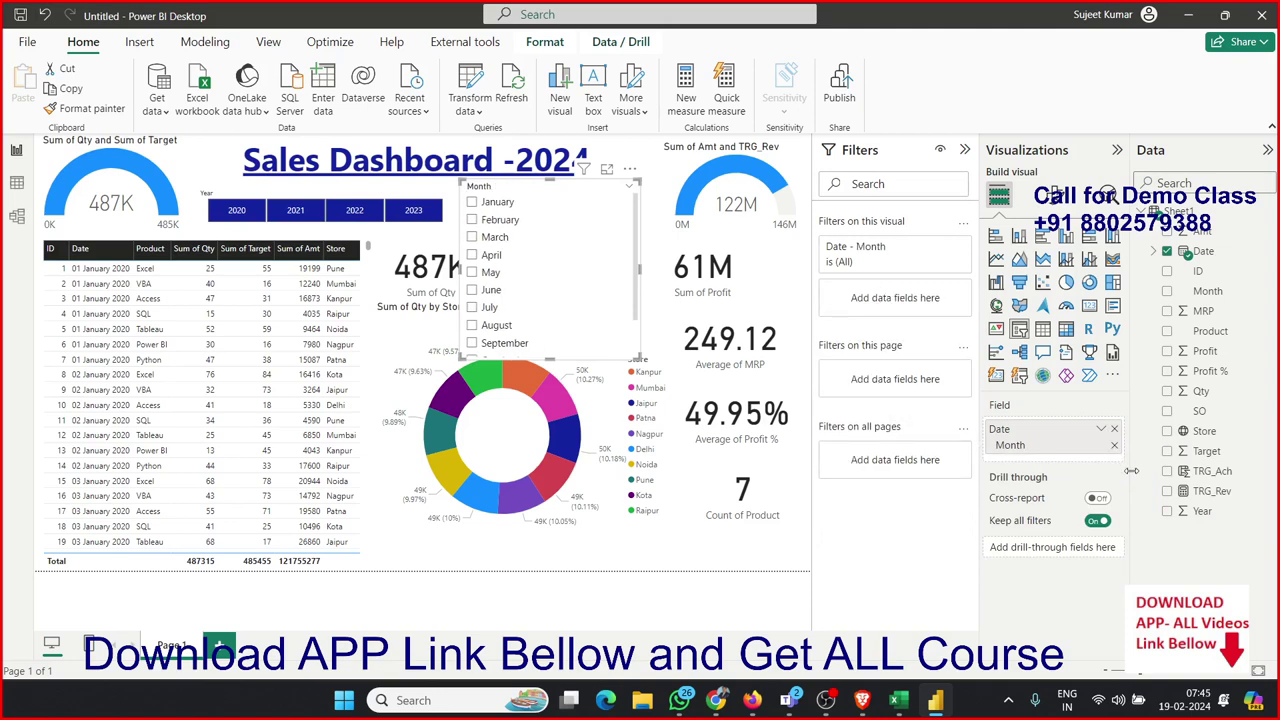
Step: Set the Month slicer style to Dropdown and shorten it to uncover the 122M card
left_click(1062, 196)
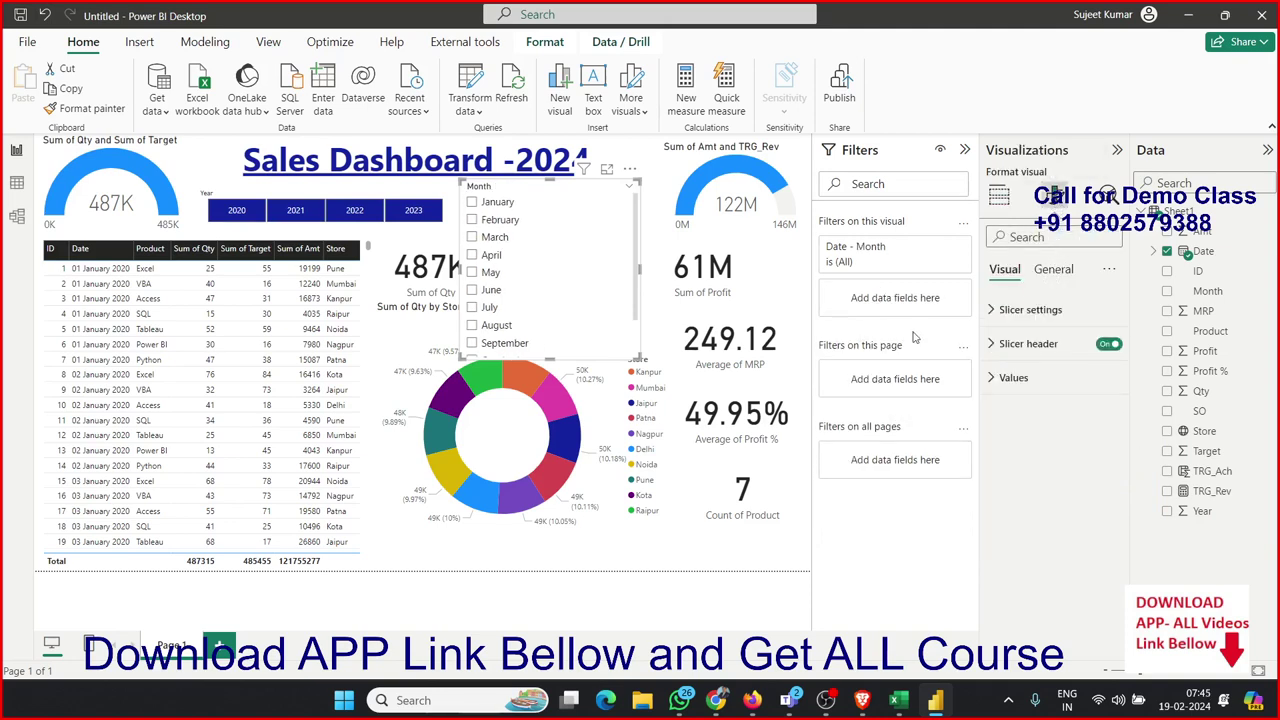
left_click(1030, 309)
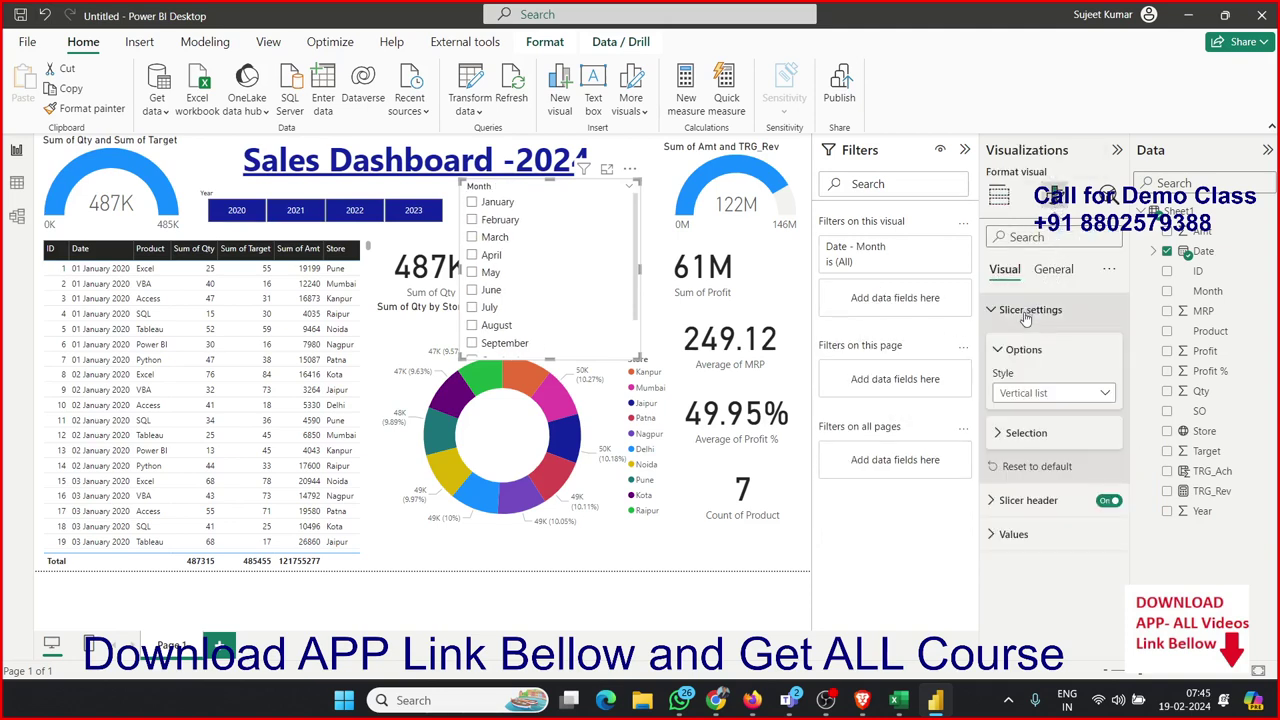
left_click(1022, 395)
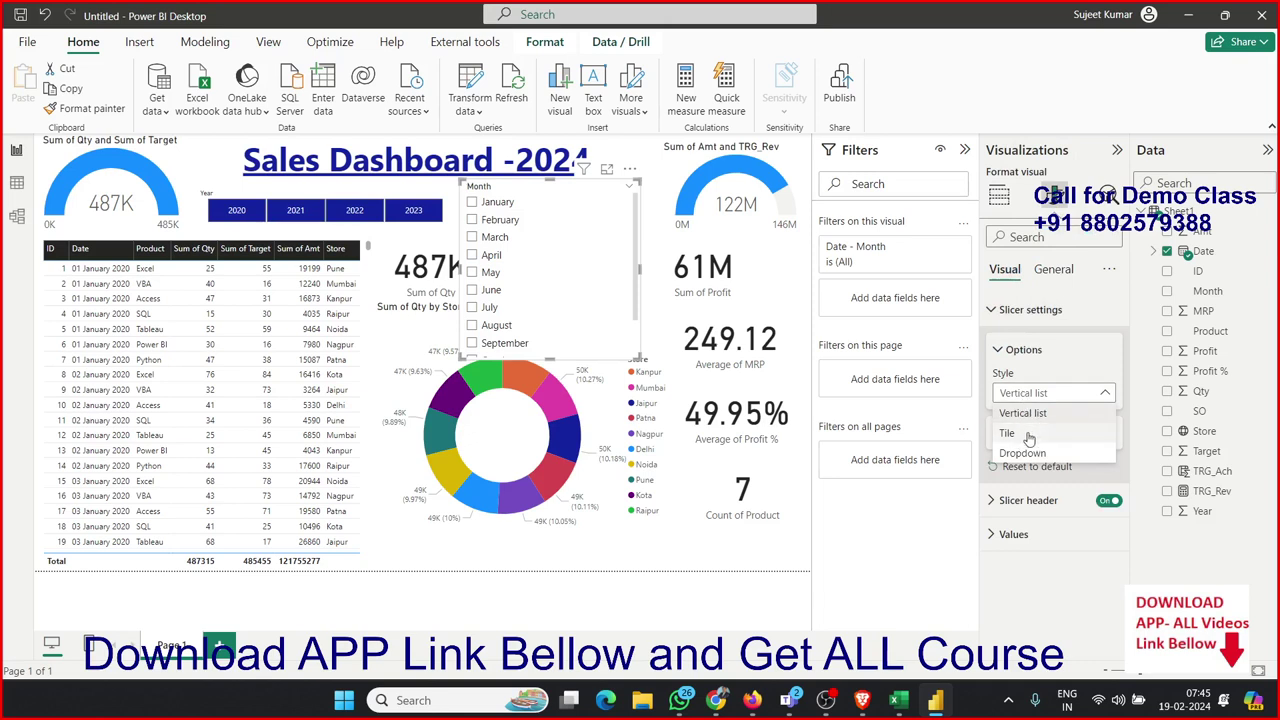
left_click(1024, 453)
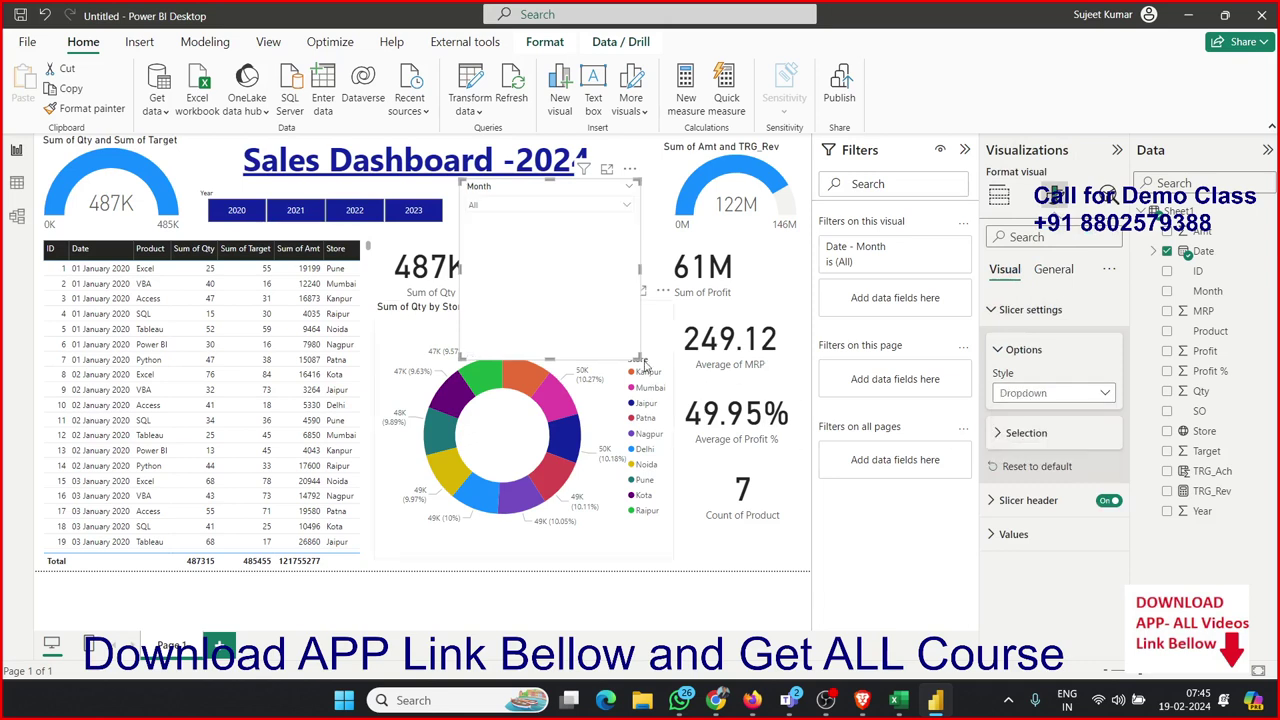
left_click_drag(645, 366, 659, 228)
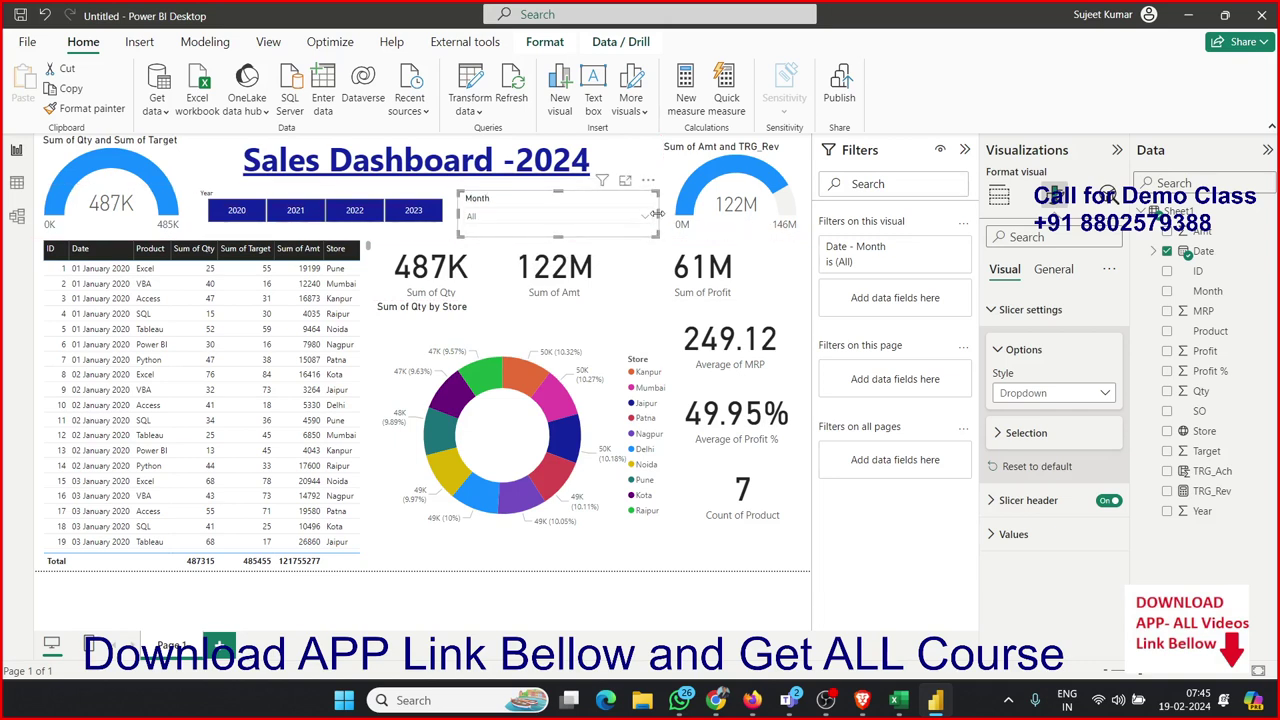
Step: Narrow the Year tiles and stretch the Month dropdown left so it sits right beside them
left_click_drag(657, 213, 673, 213)
left_click_drag(455, 213, 447, 213)
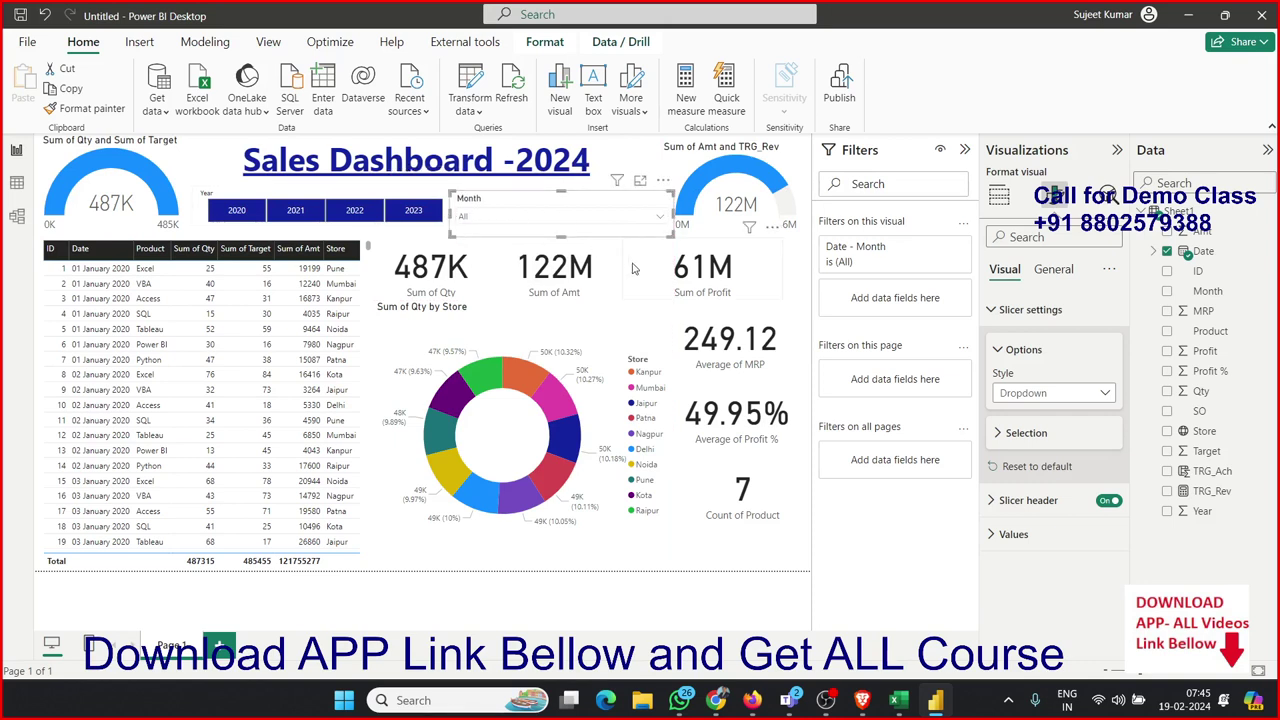
left_click(395, 246)
left_click(405, 226)
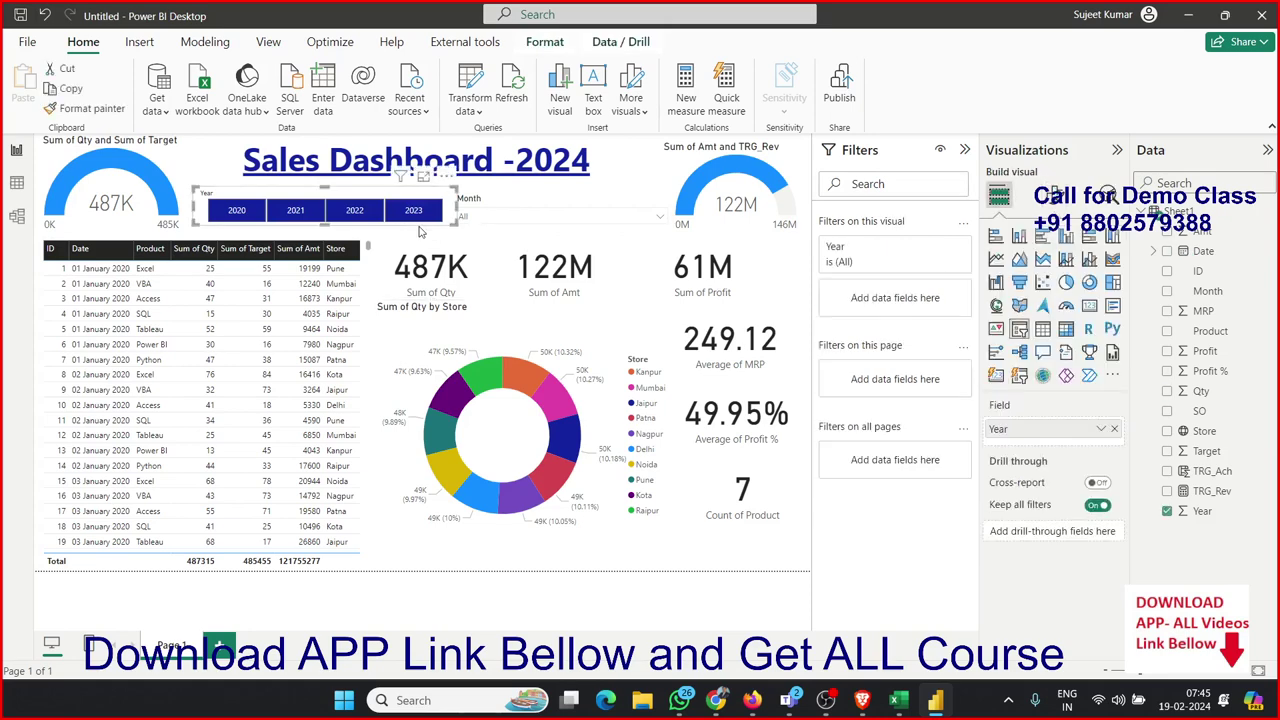
left_click_drag(455, 207, 377, 215)
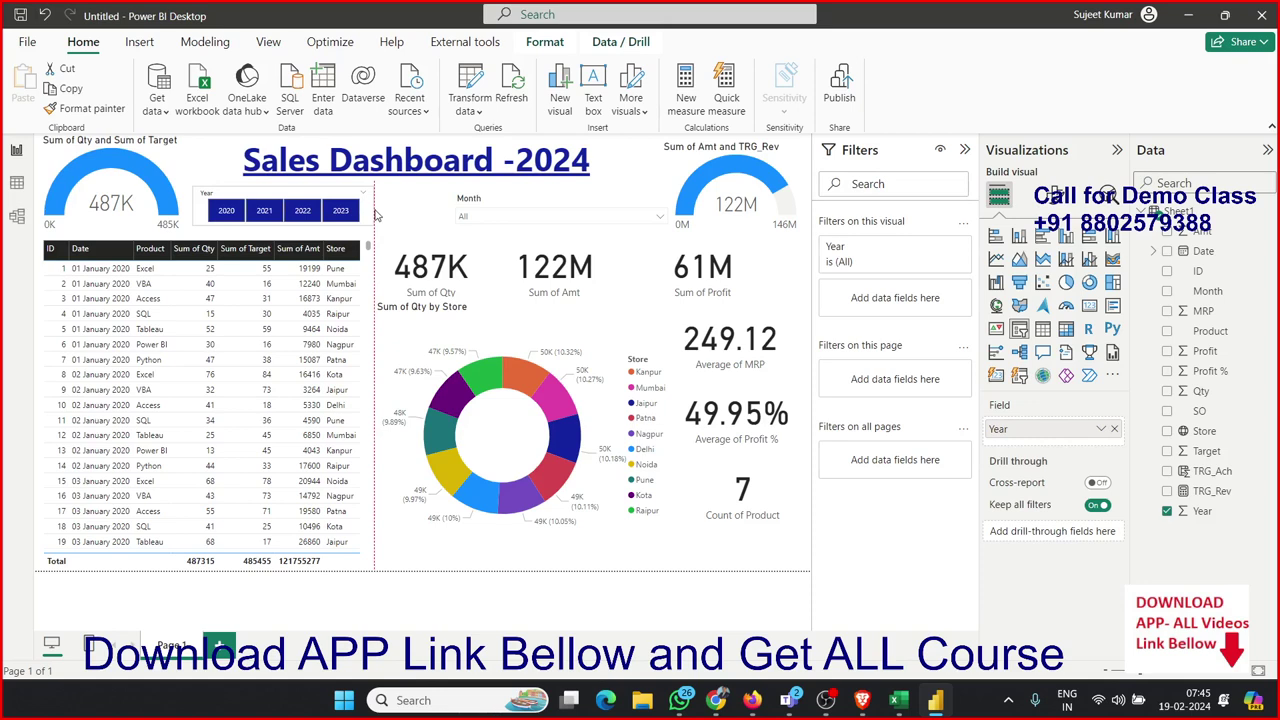
left_click_drag(373, 215, 367, 215)
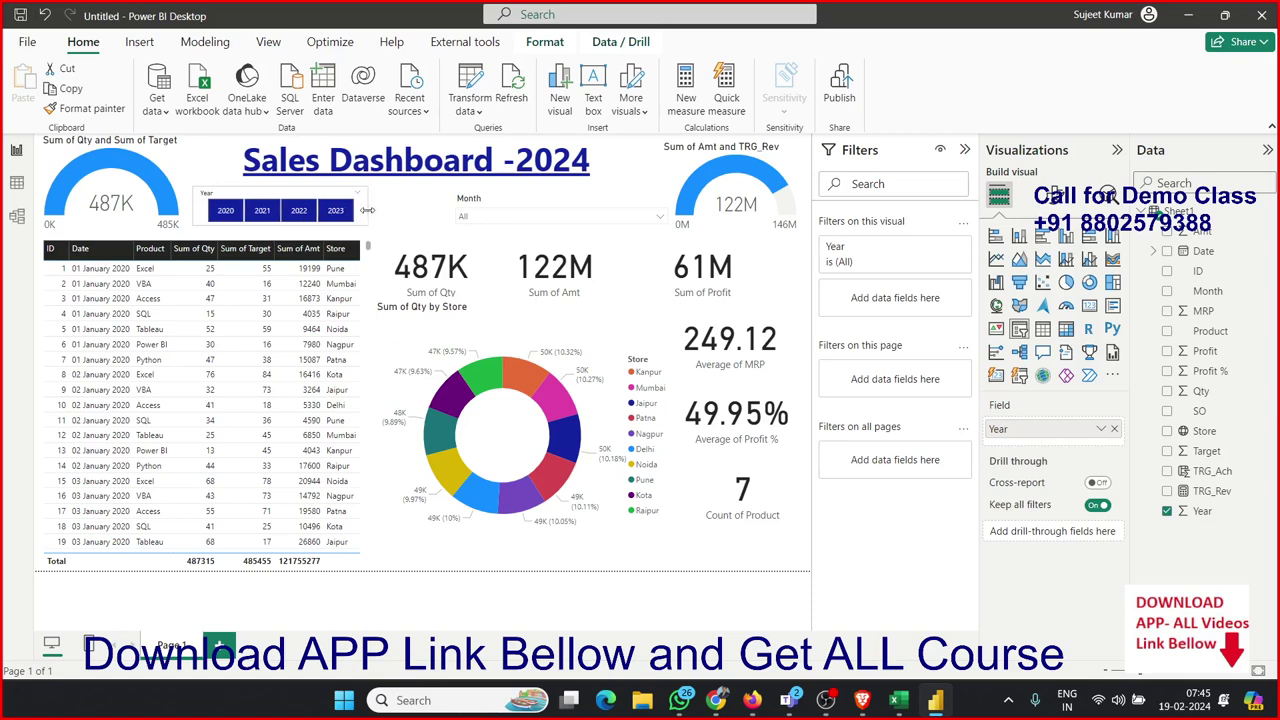
left_click(446, 230)
left_click(452, 215)
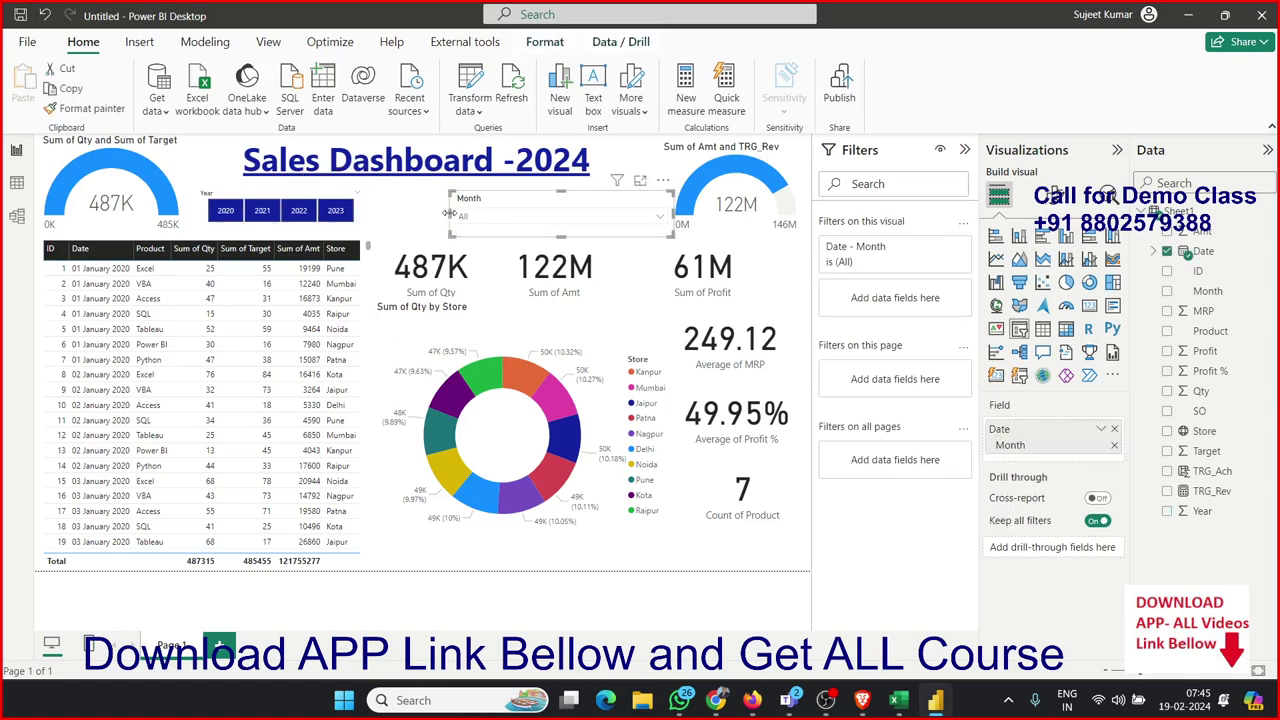
left_click_drag(449, 213, 368, 213)
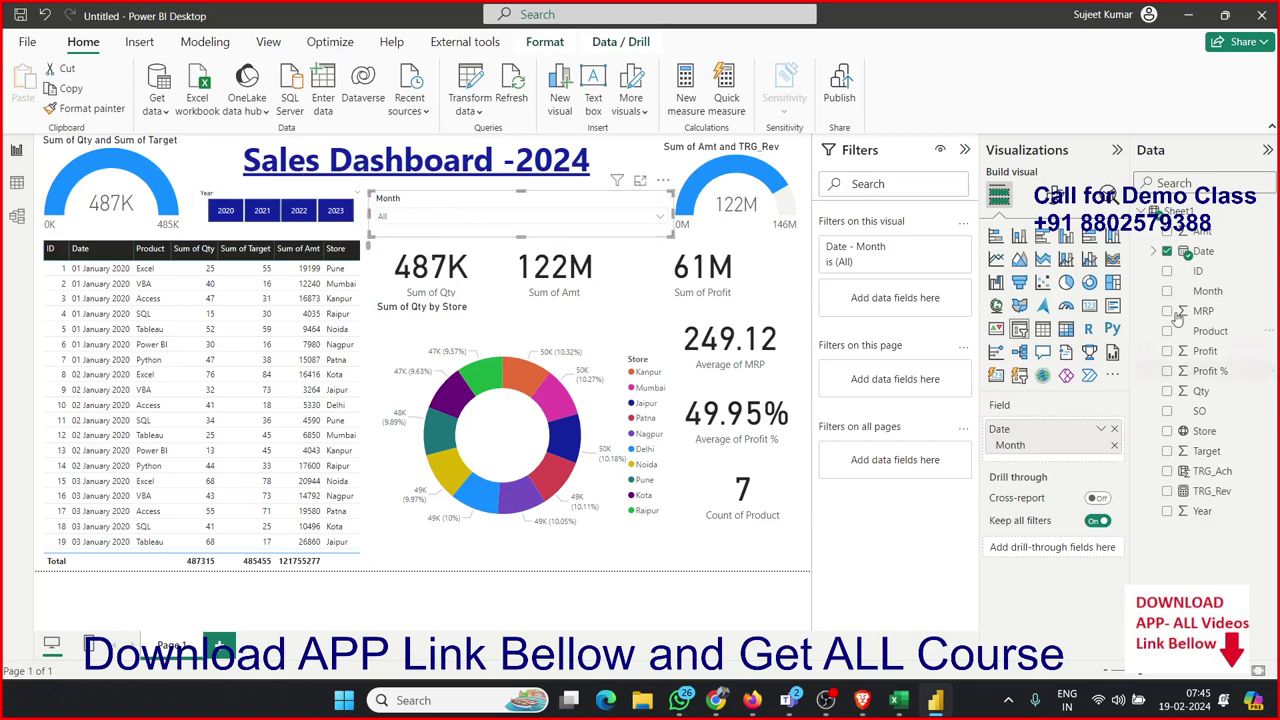
left_click(1055, 195)
left_click(1028, 316)
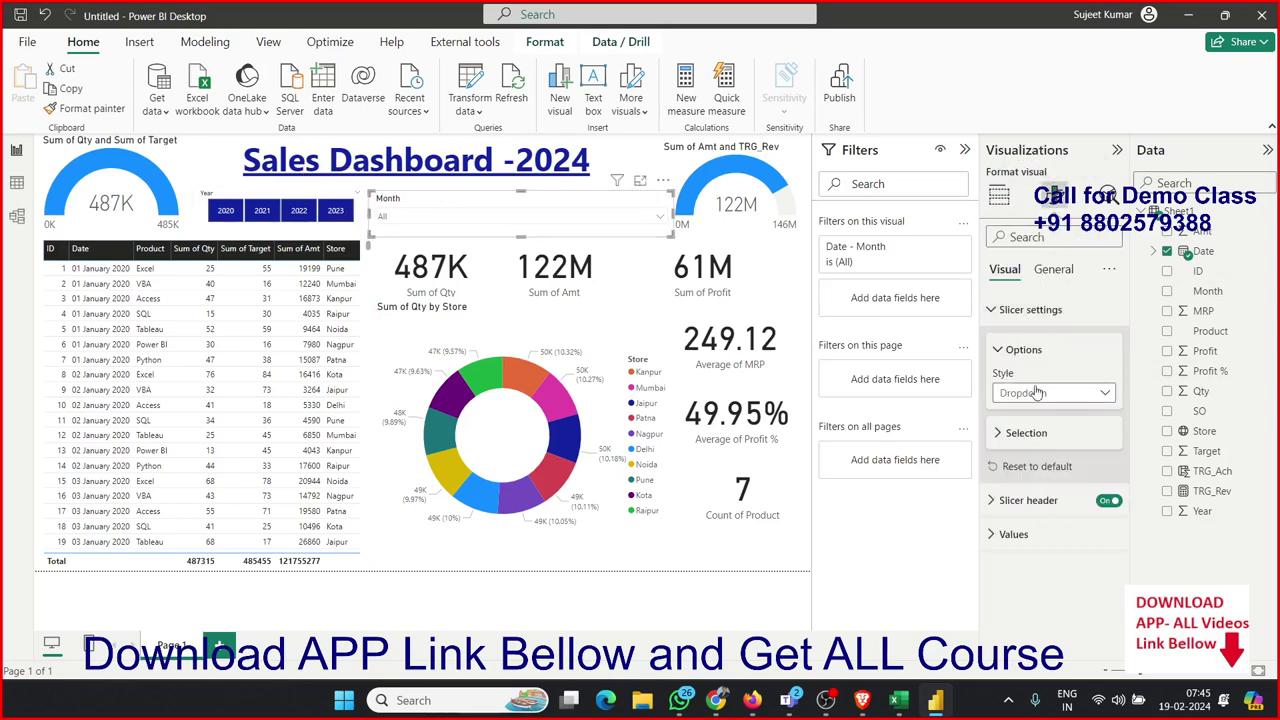
left_click(1038, 393)
left_click(1036, 433)
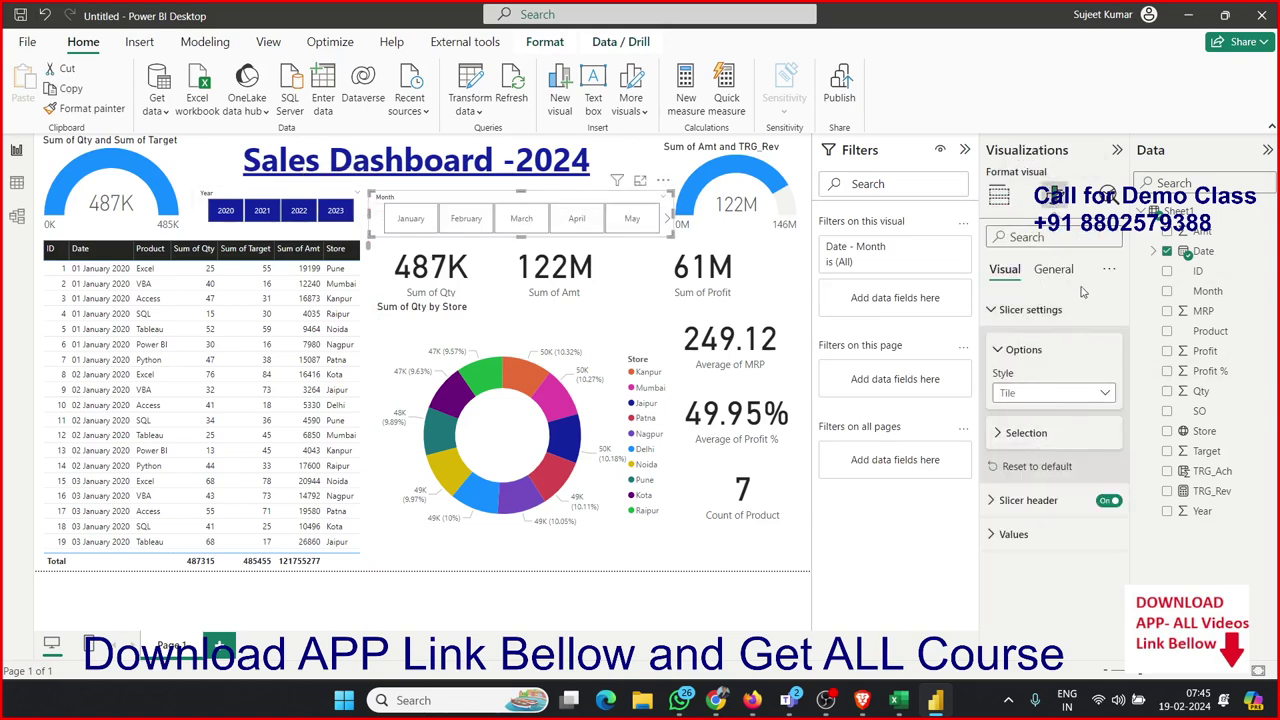
left_click(1033, 539)
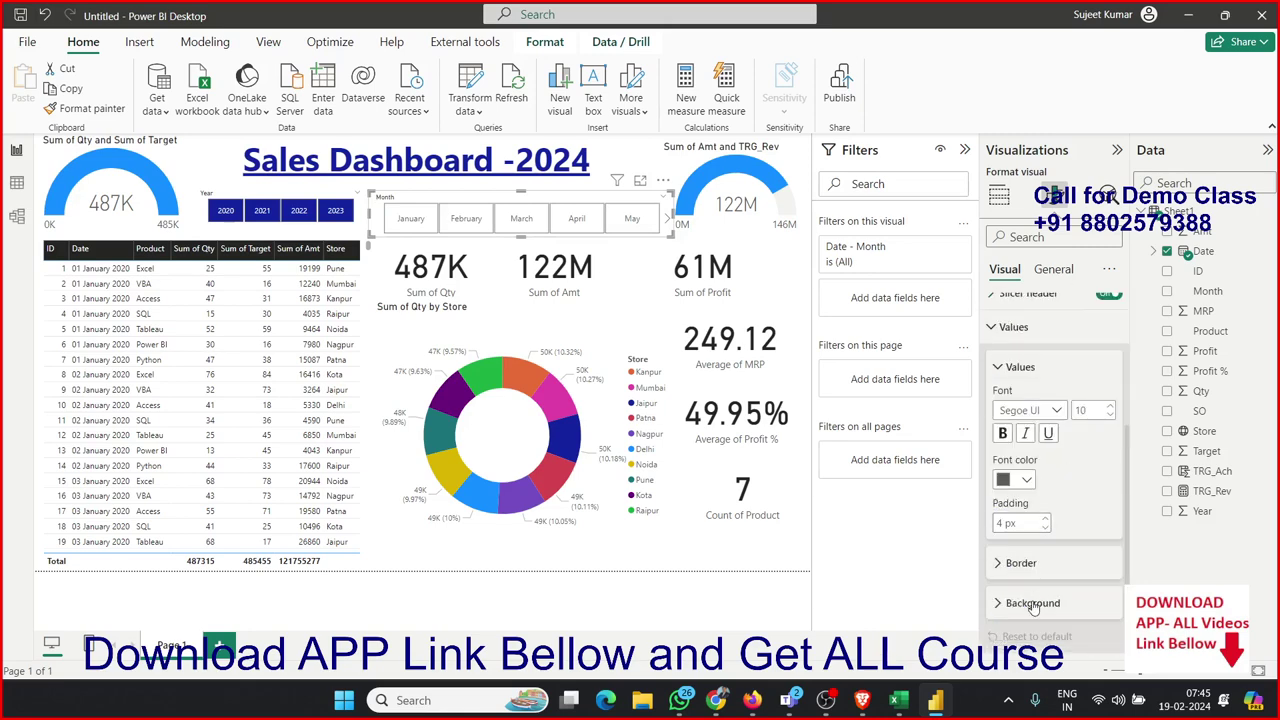
left_click(1033, 603)
left_click(1027, 603)
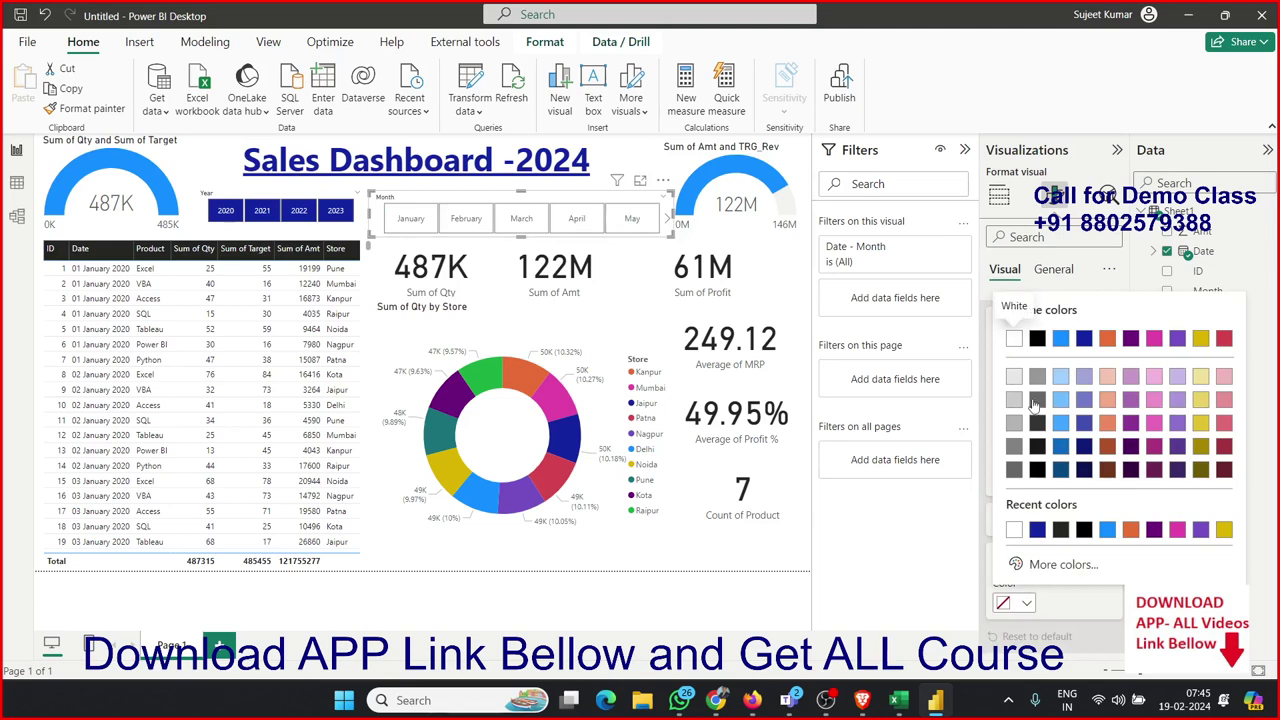
left_click(1040, 533)
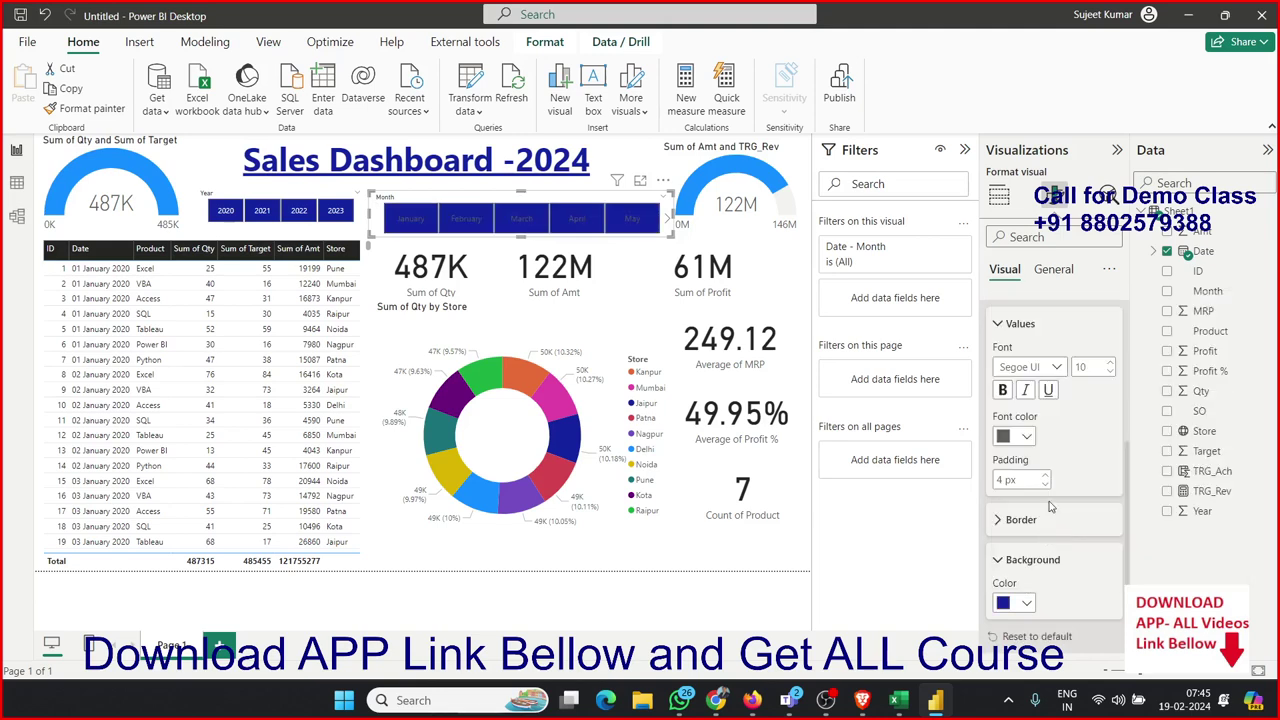
left_click(1033, 439)
left_click(1012, 180)
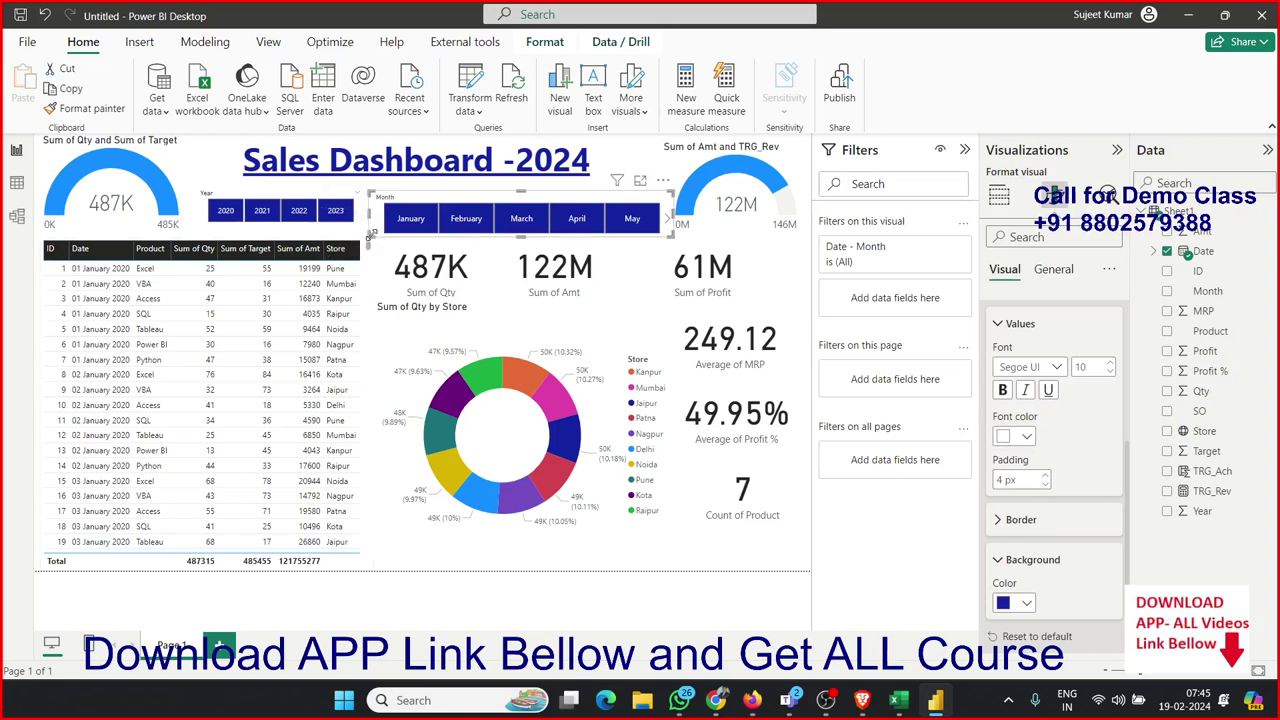
left_click_drag(369, 234, 358, 226)
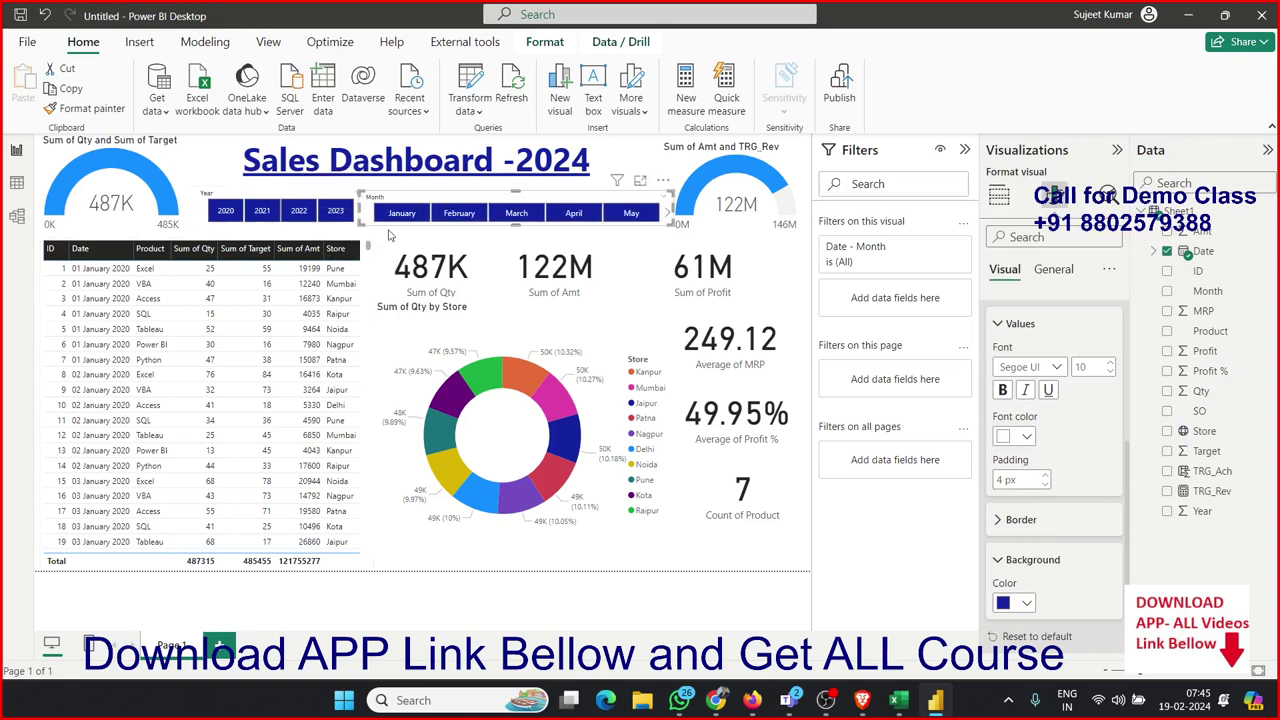
left_click_drag(668, 227, 670, 229)
left_click(695, 578)
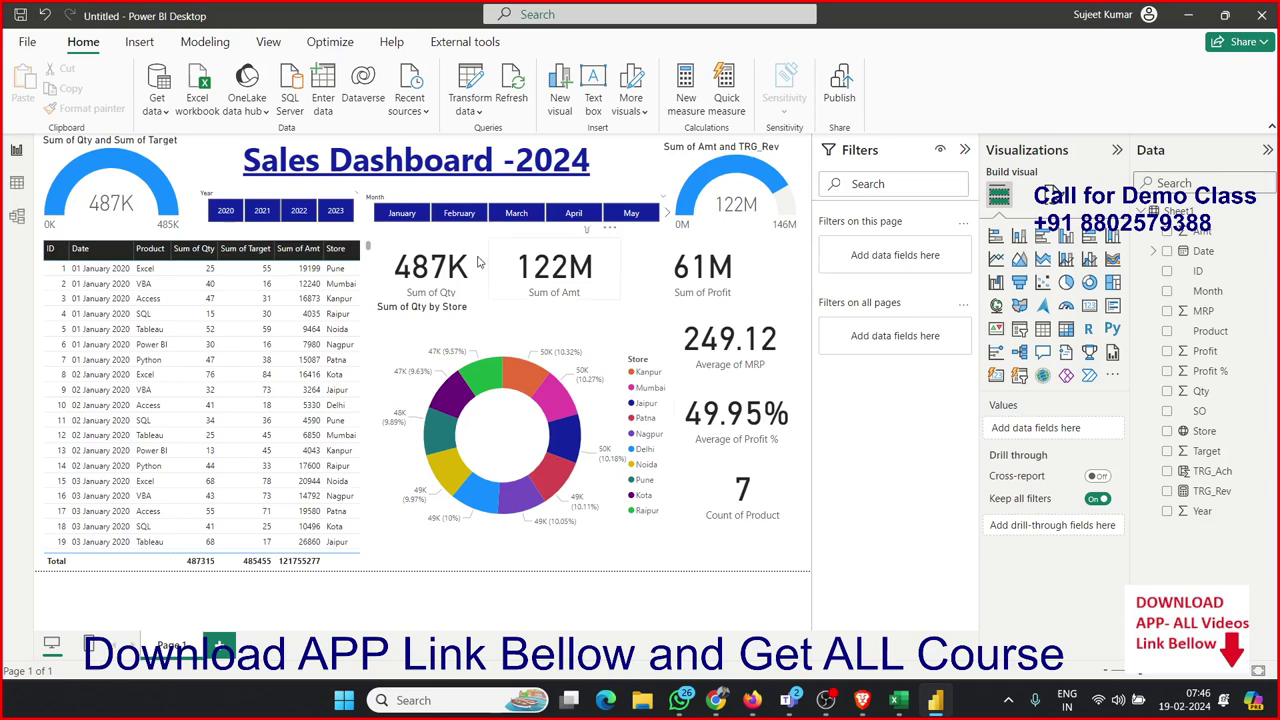
left_click(27, 41)
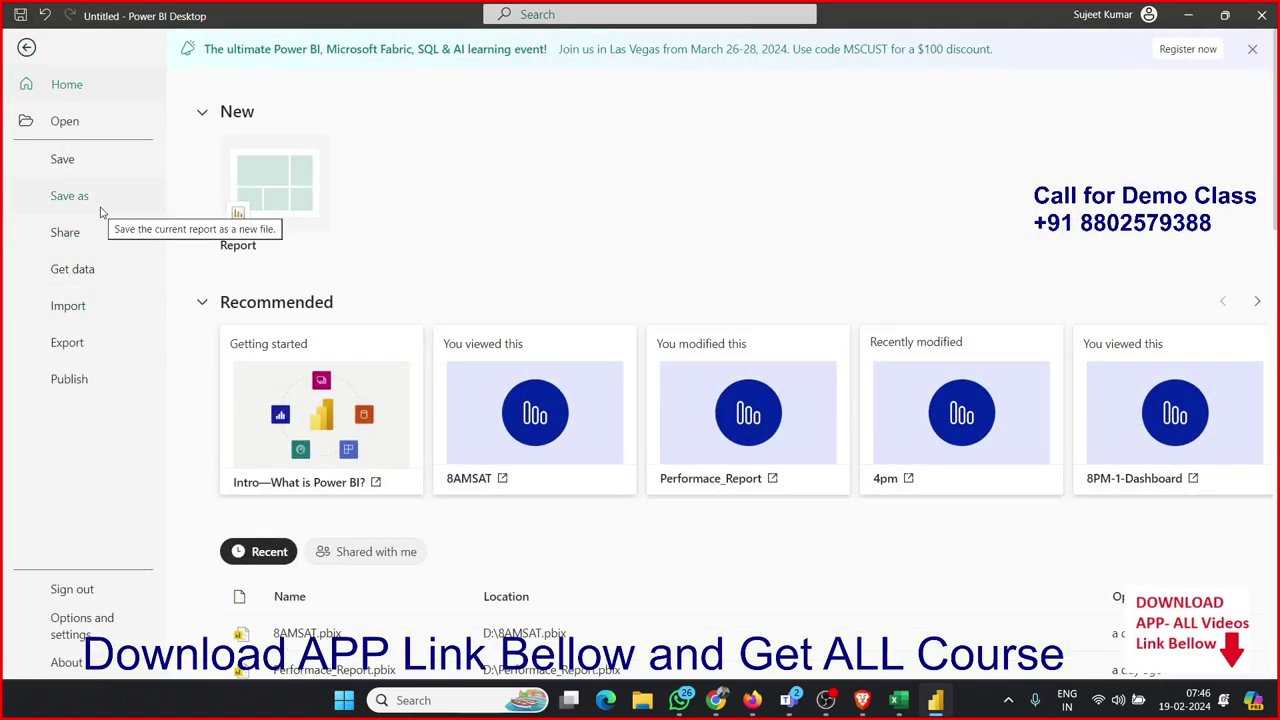
key("Escape")
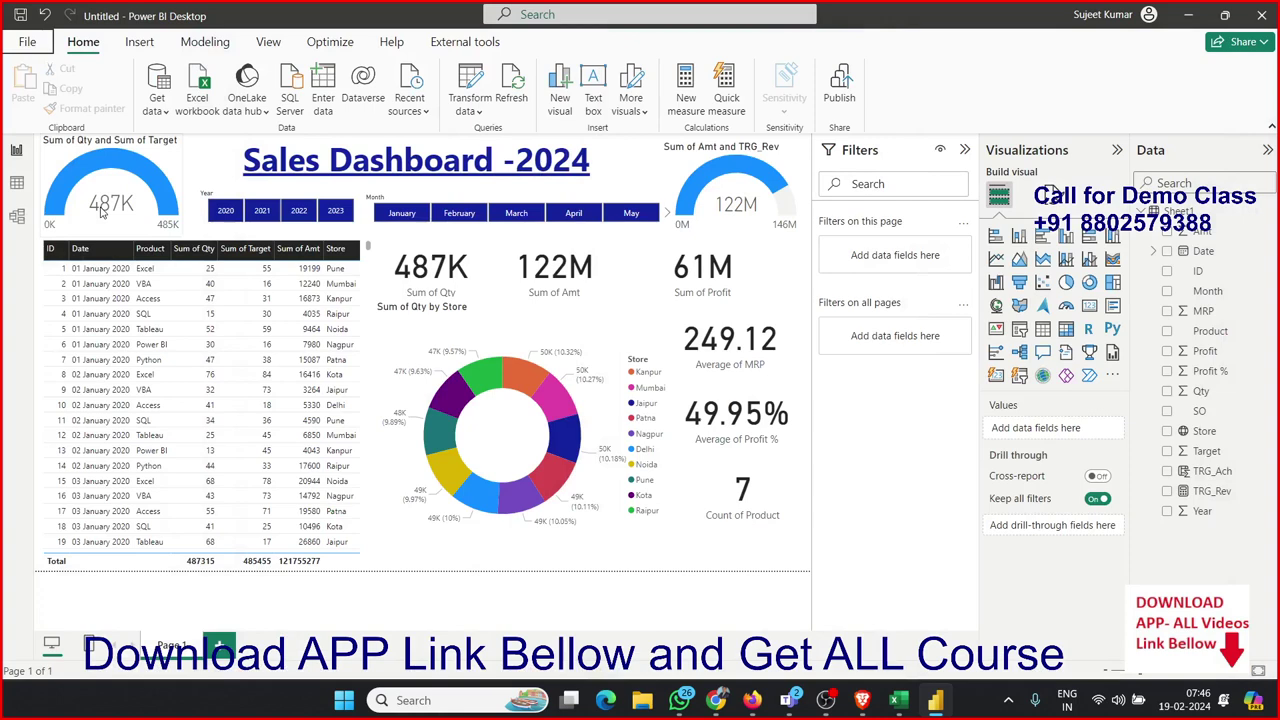
left_click(27, 41)
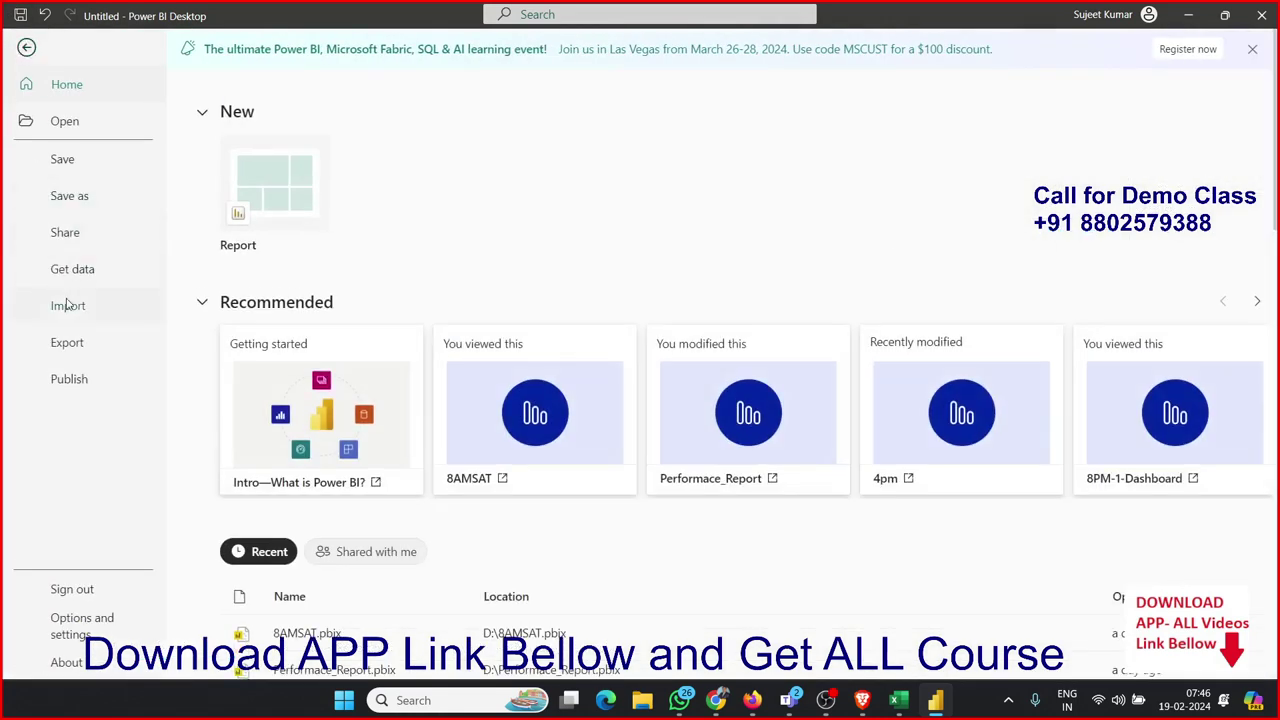
left_click(89, 345)
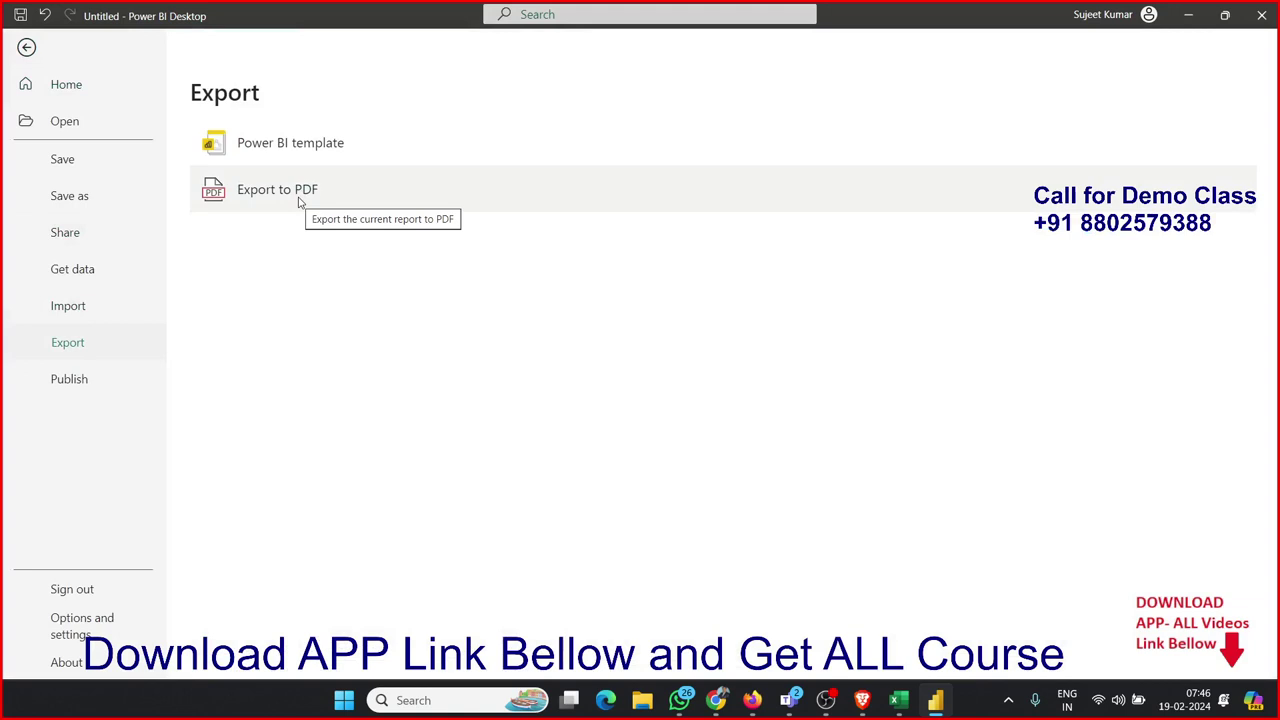
left_click(298, 202)
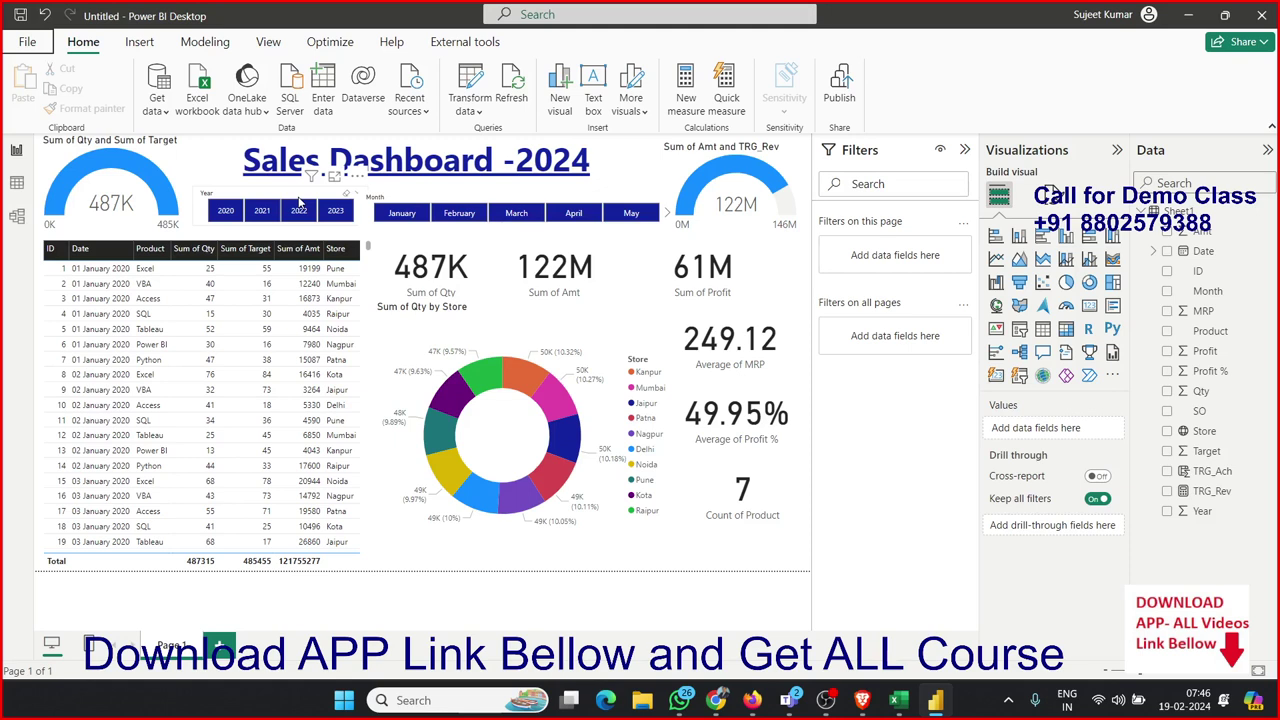
Step: Start publishing and save the report as 7AM when prompted
left_click(842, 93)
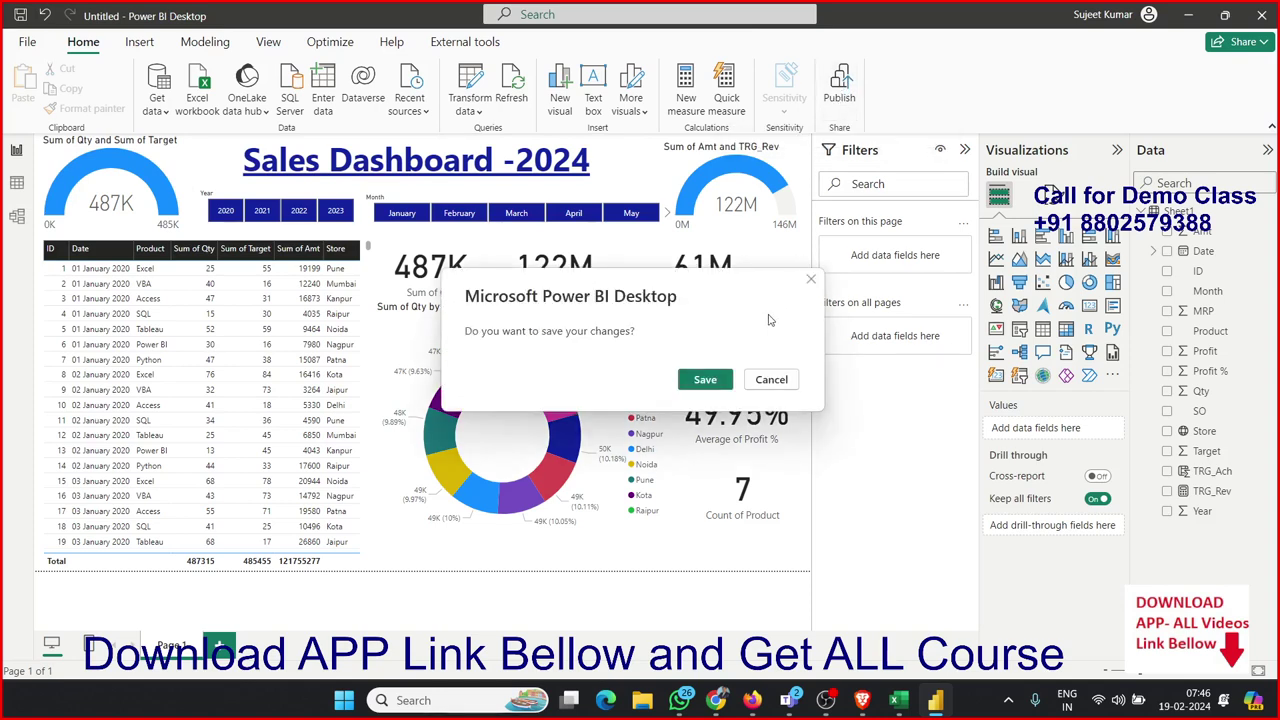
left_click(700, 381)
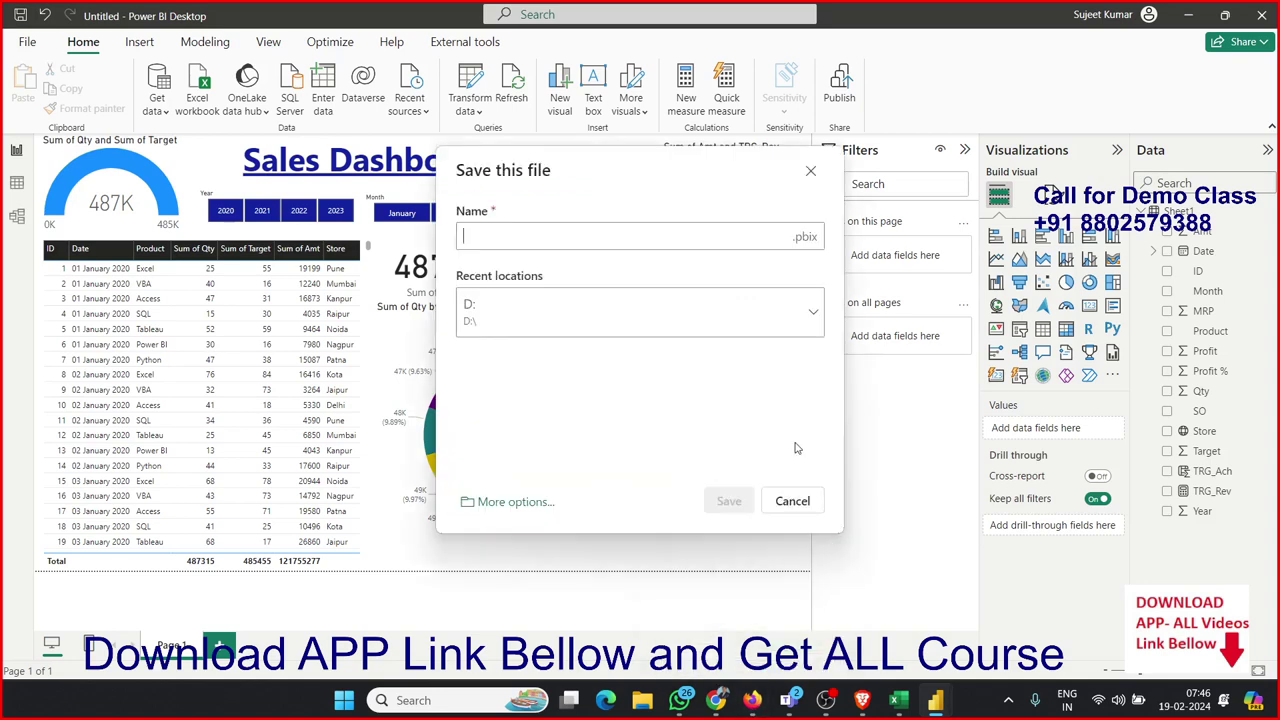
type("7AM")
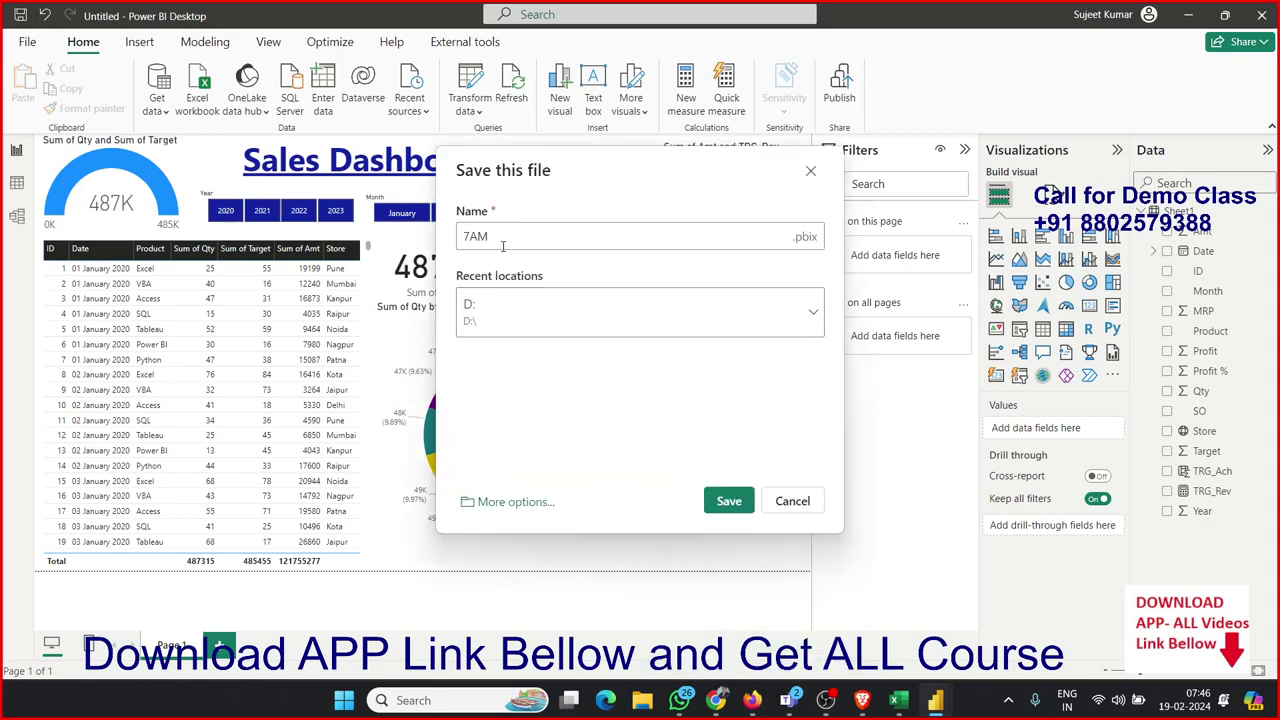
left_click(729, 501)
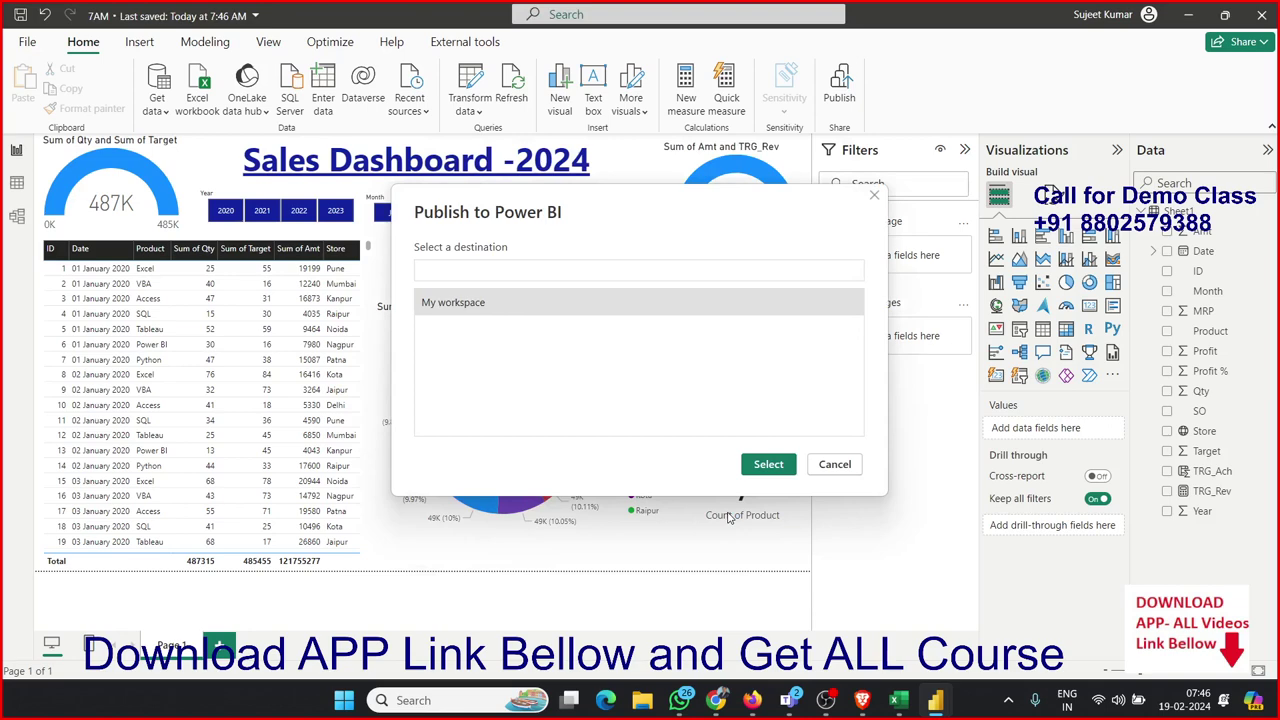
Step: Publish the 7AM report to My workspace and open a Chrome browser window
left_click(768, 464)
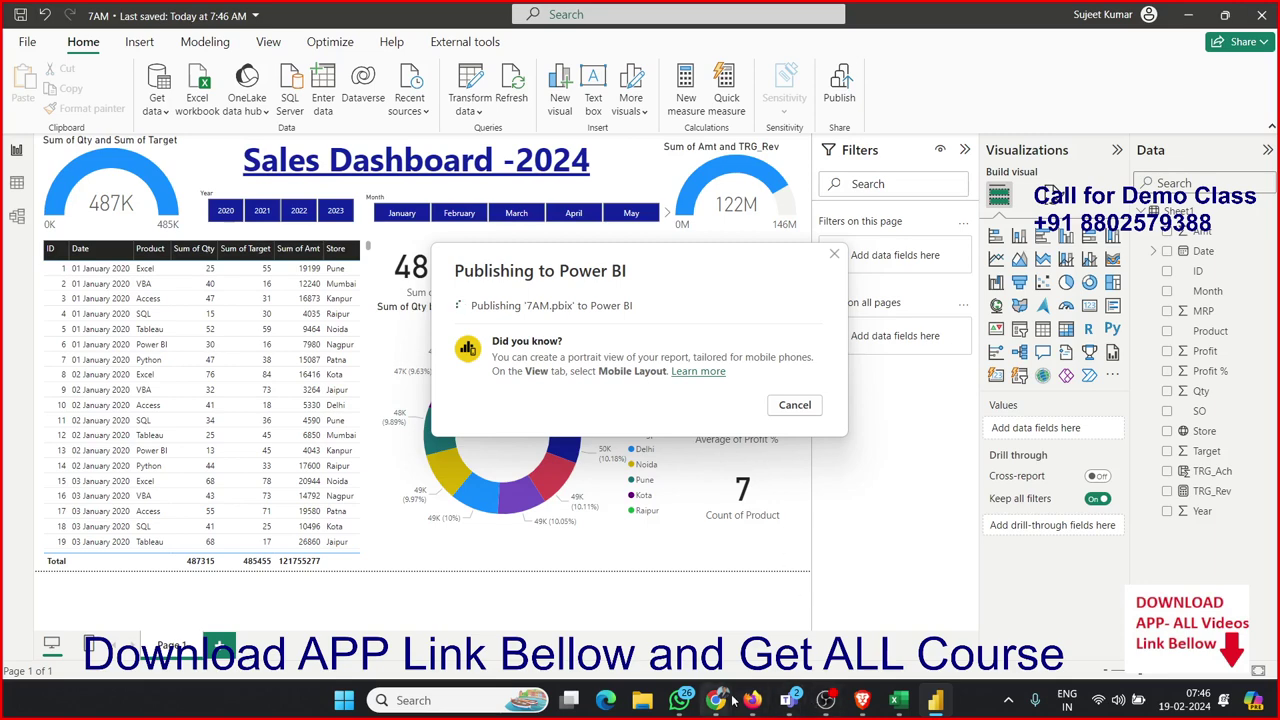
mouse_move(720, 702)
left_click(716, 700)
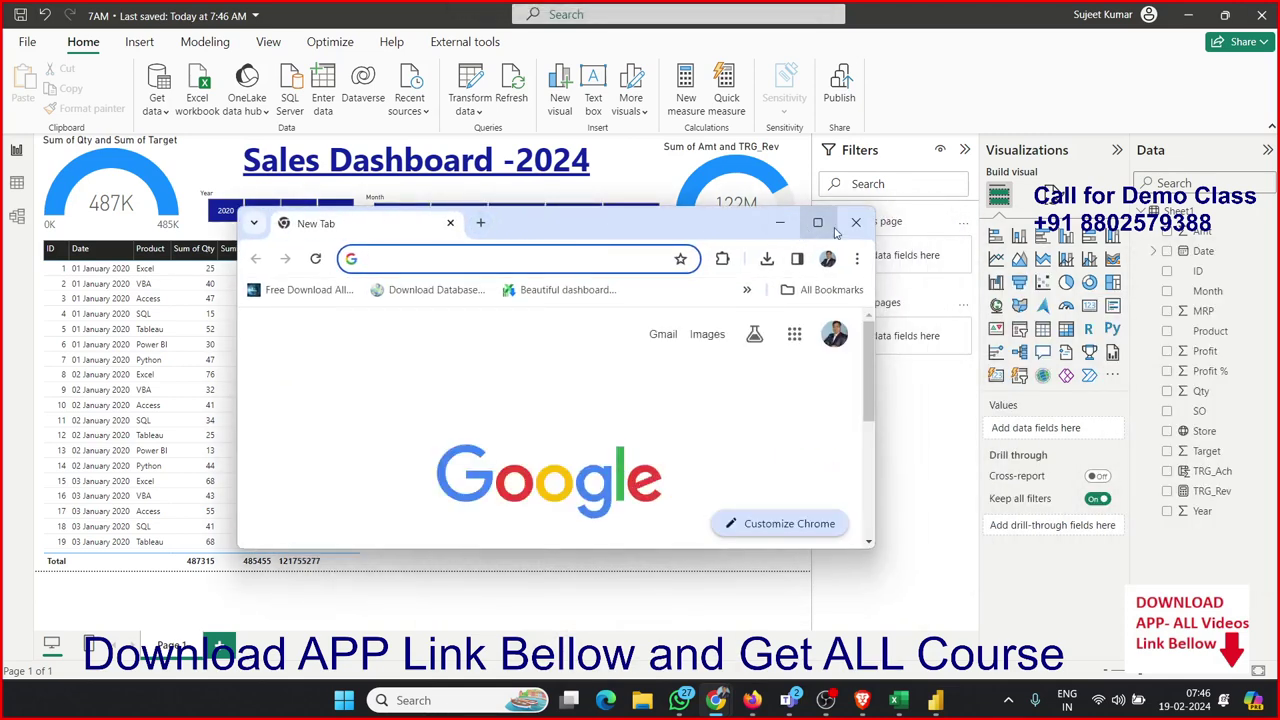
Step: Maximize Chrome and go to the Power BI website
left_click(820, 224)
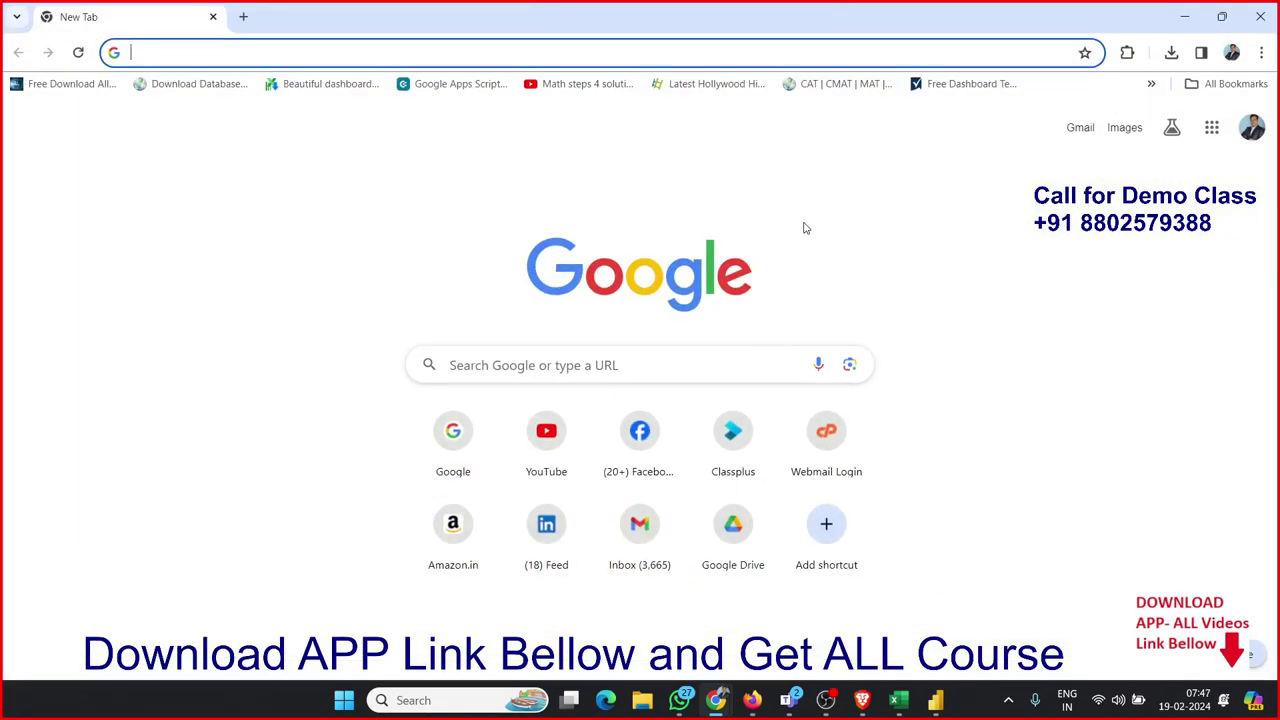
type("pow")
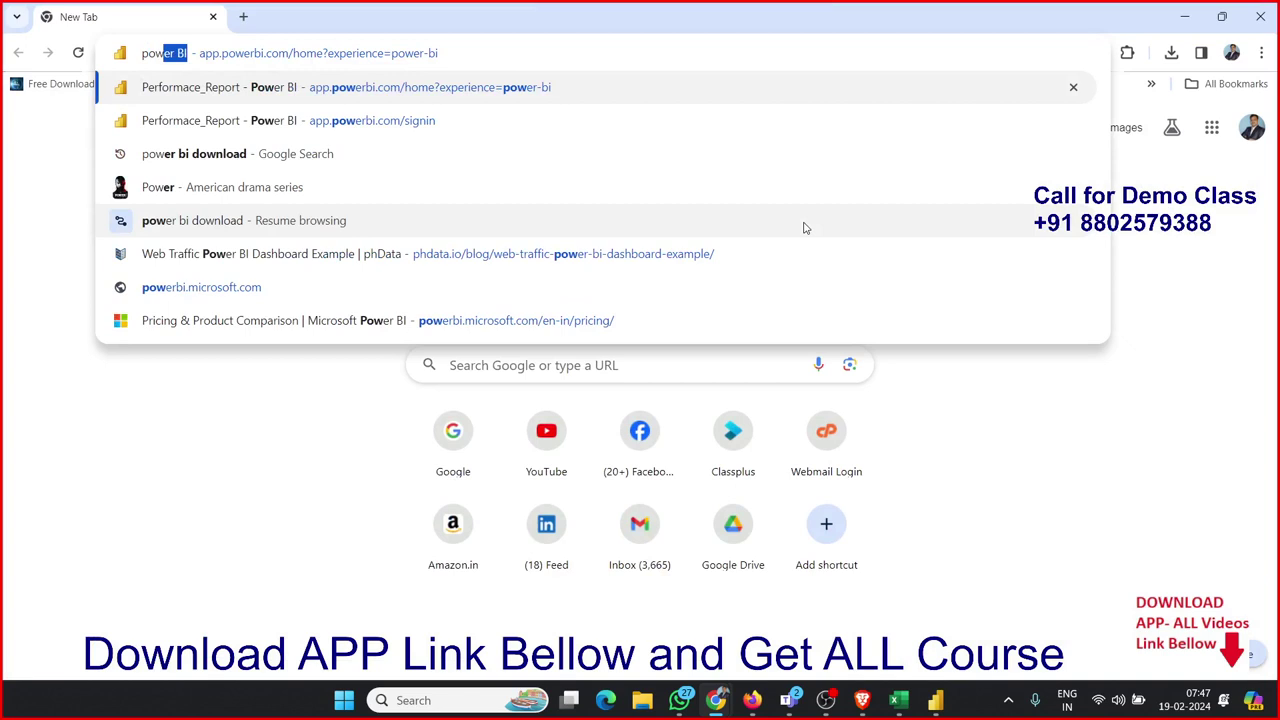
key("Return")
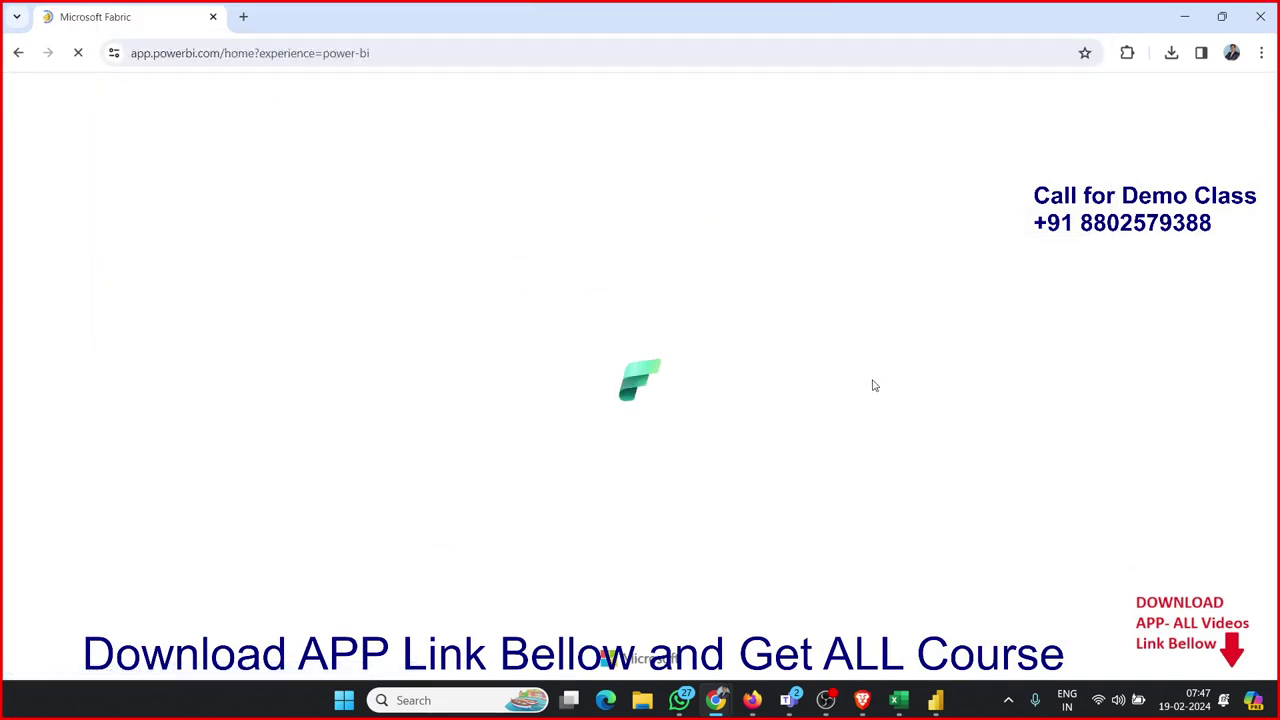
Step: In Power BI Desktop, confirm the publishing success message and dismiss it with Got it
mouse_move(935, 700)
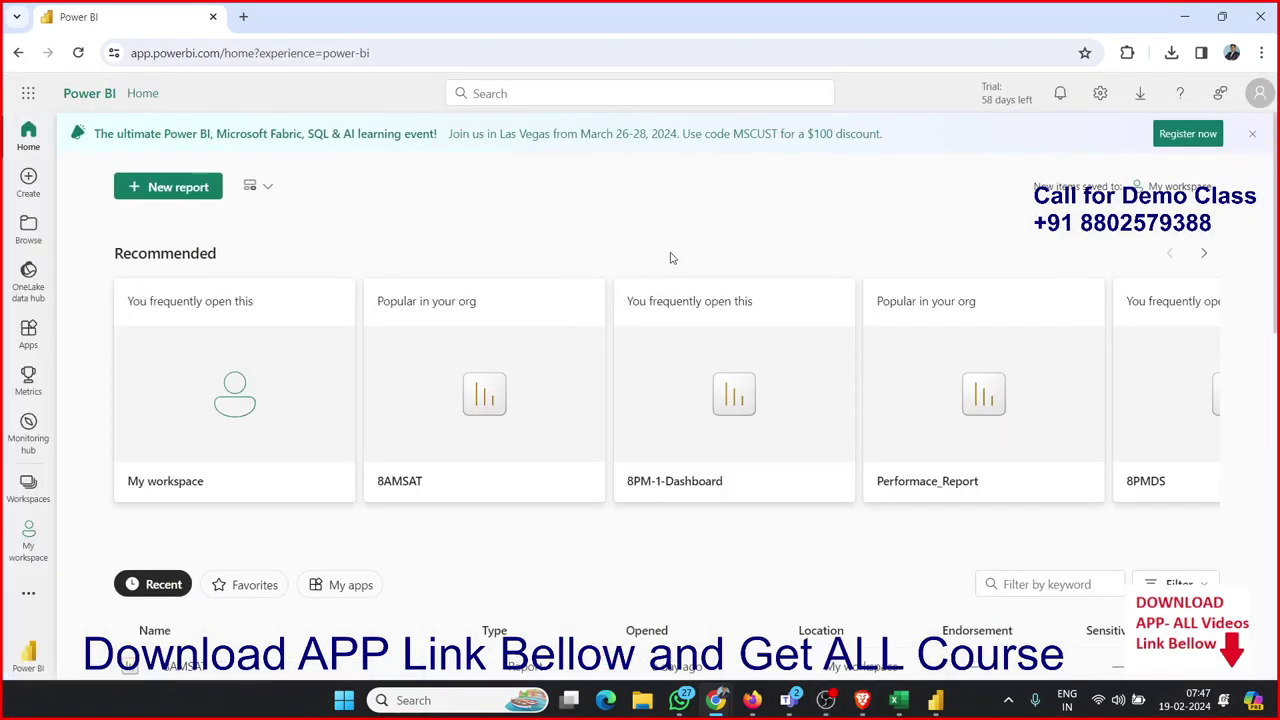
scroll(677, 300, "down", 3)
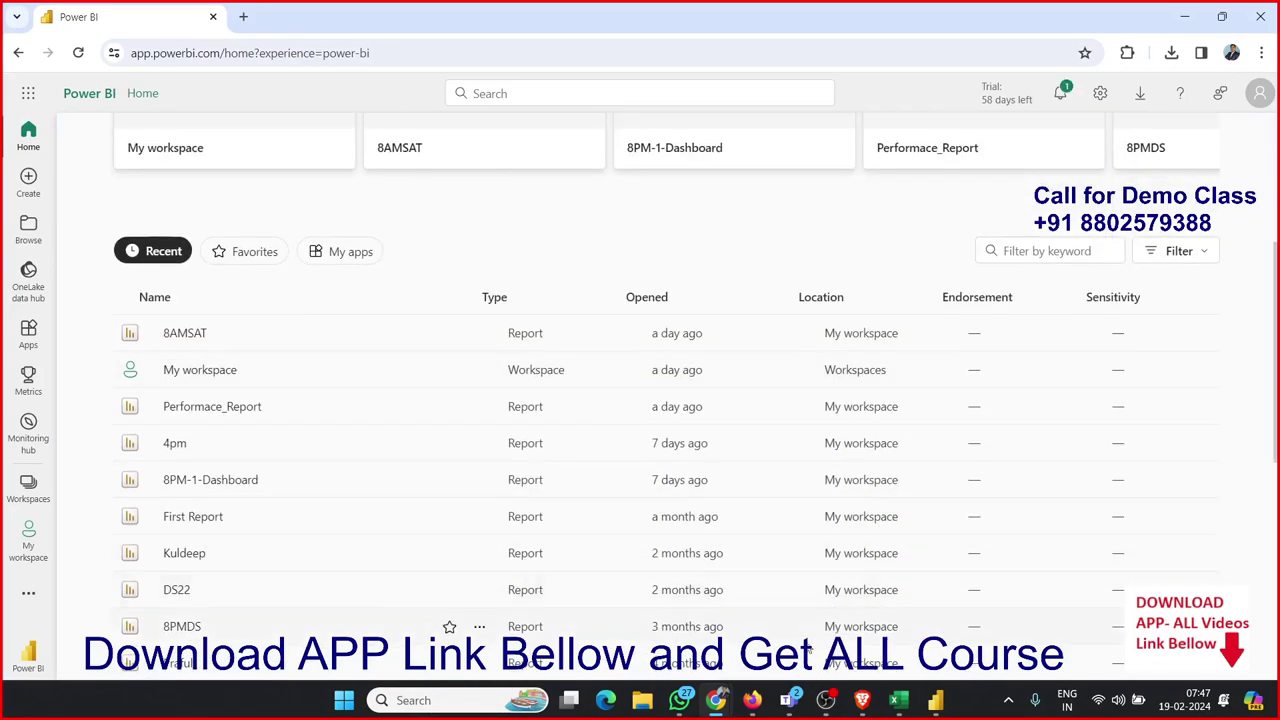
left_click(935, 705)
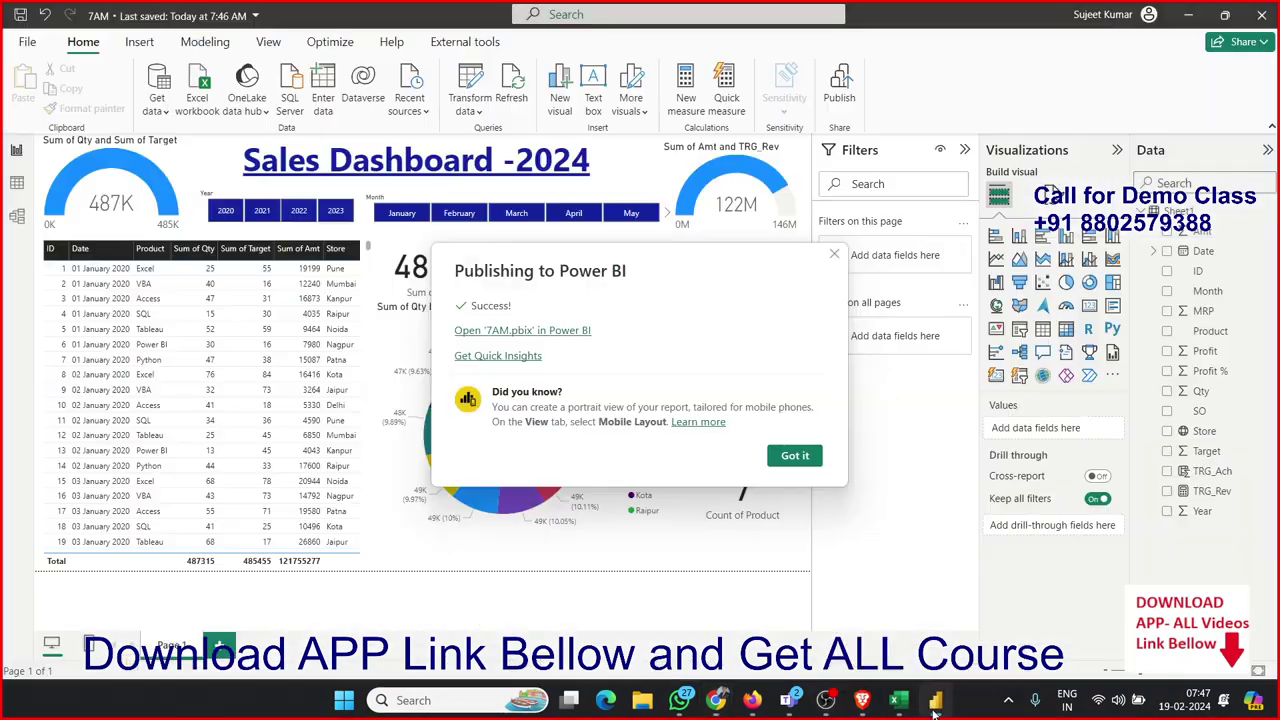
left_click(800, 458)
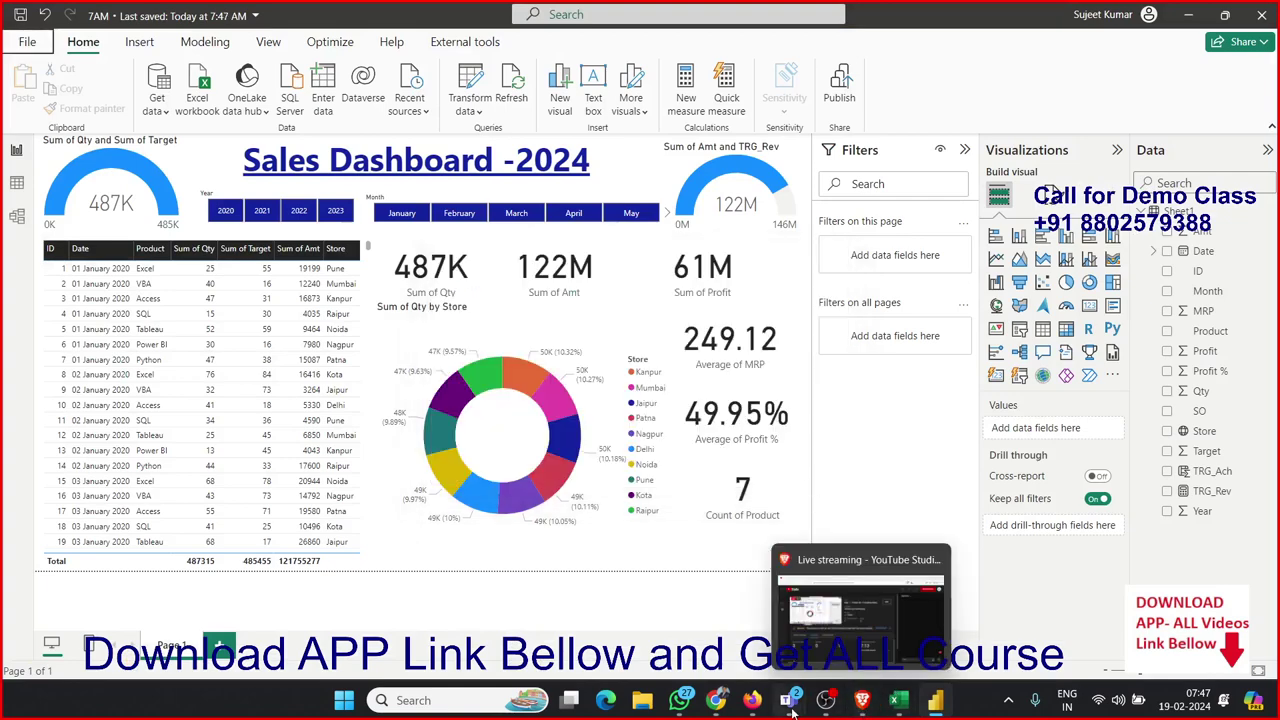
Step: Back on the Power BI web page, open the 7AM report from My workspace
mouse_move(716, 700)
left_click(862, 640)
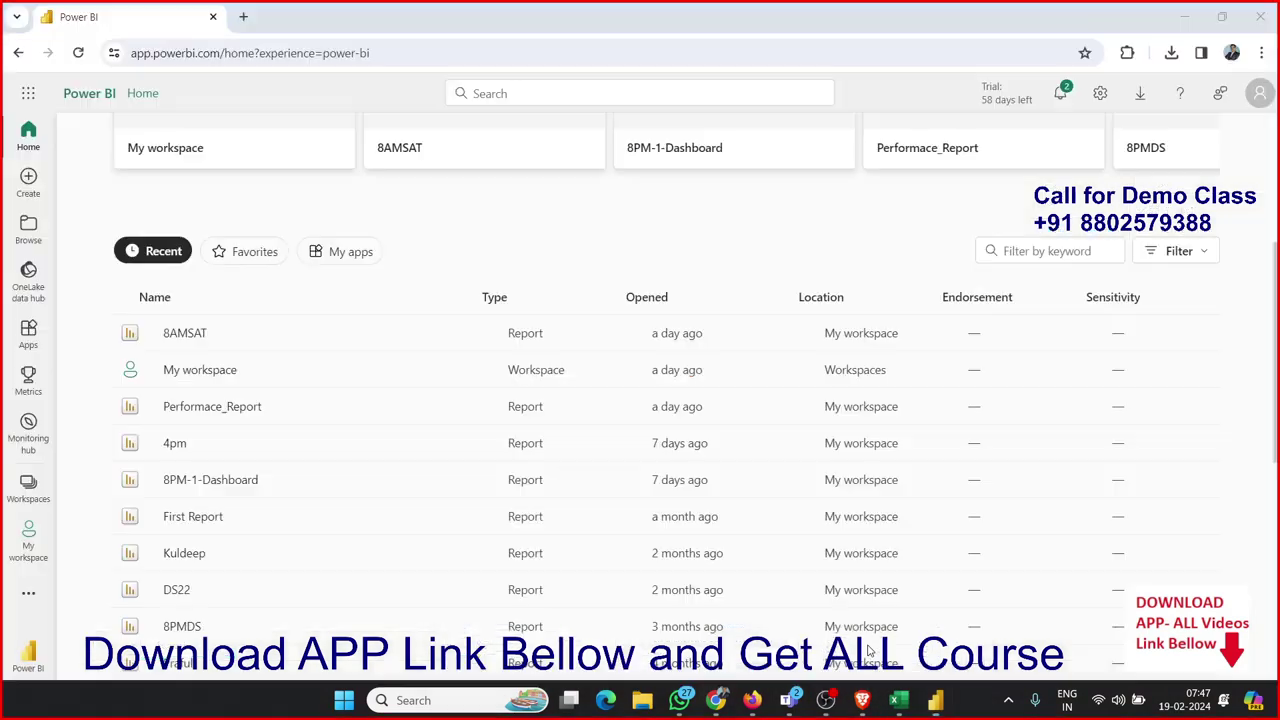
scroll(251, 357, "down", 1)
scroll(251, 360, "up", 1)
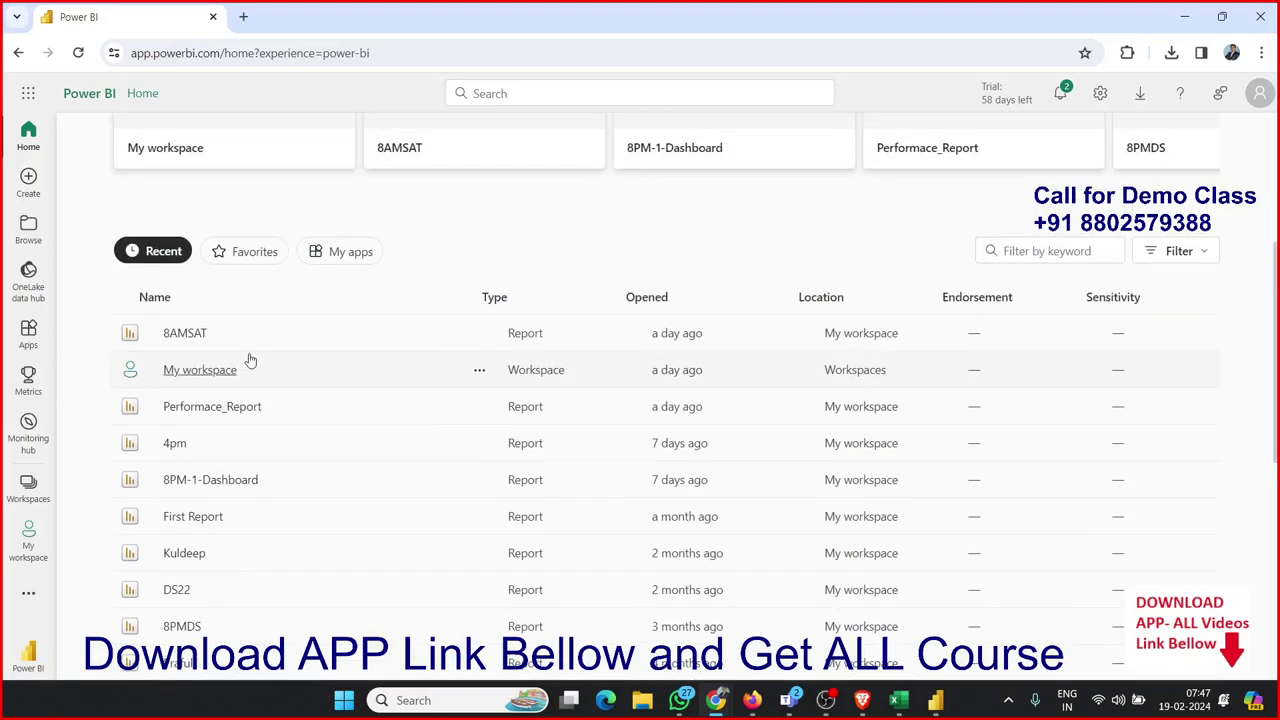
left_click(26, 546)
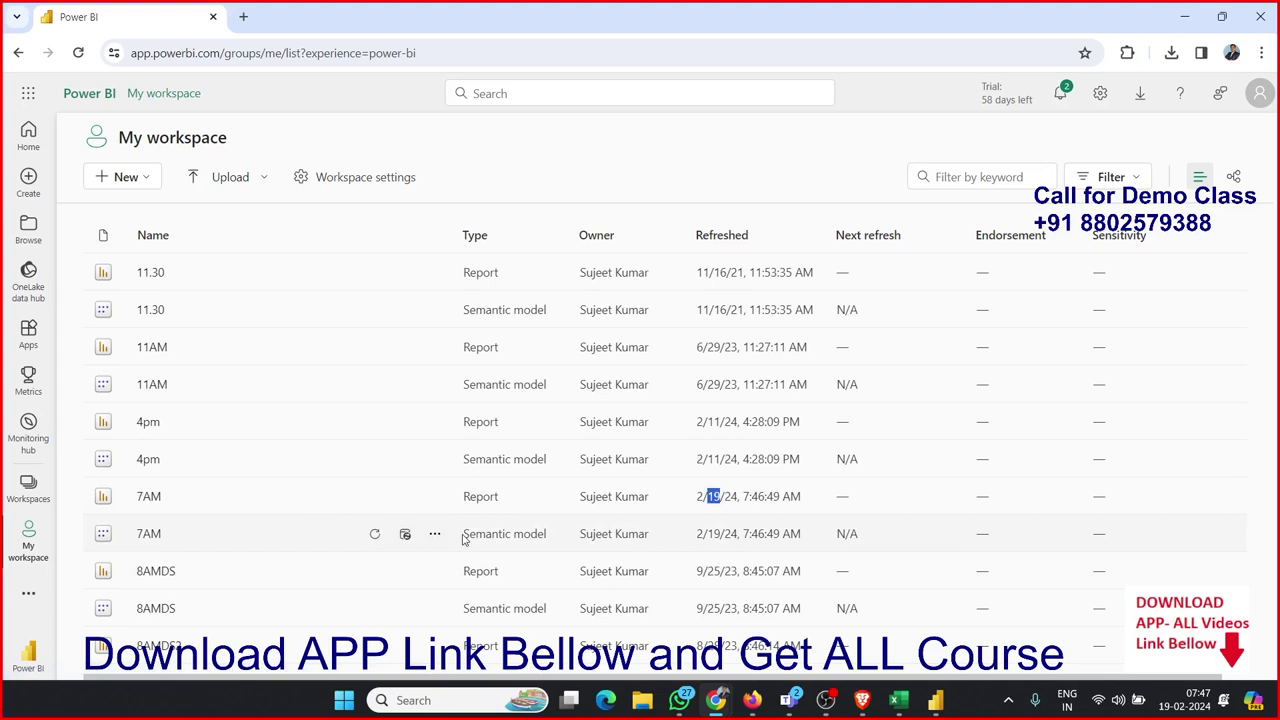
left_click(152, 505)
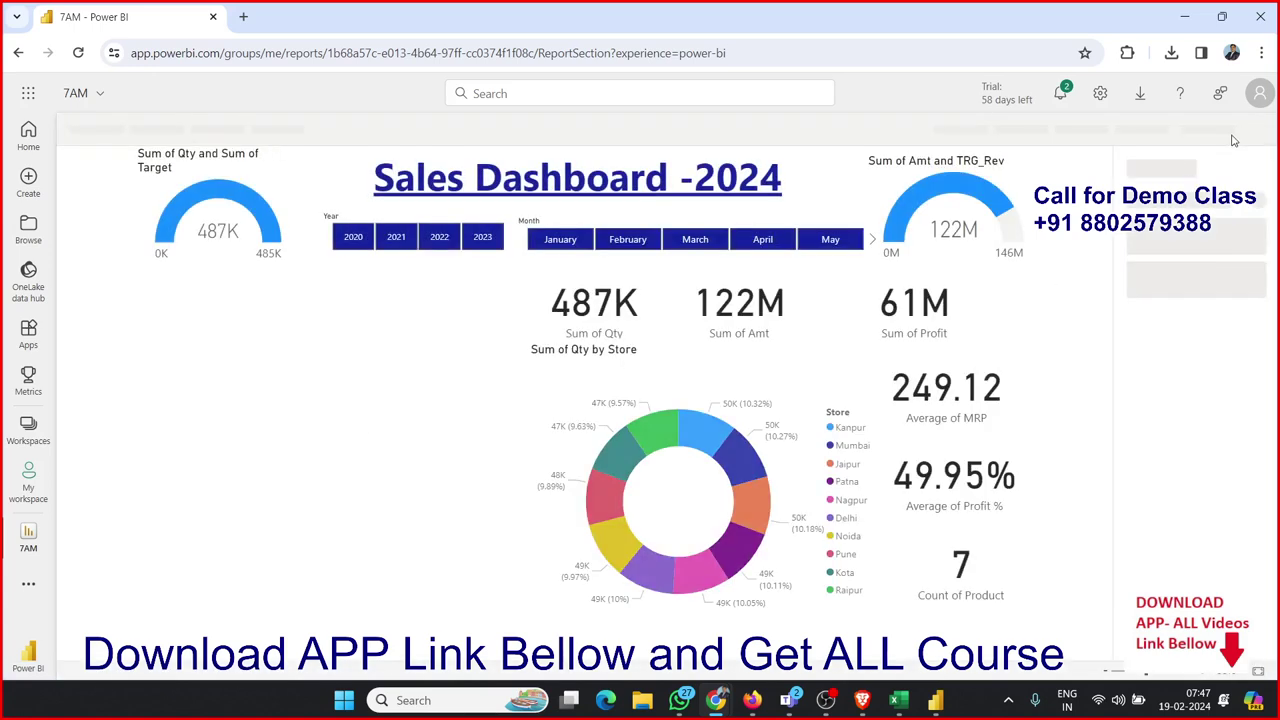
Step: View the loaded 7AM report online, checking and then closing the signed-in account panel
left_click(1258, 100)
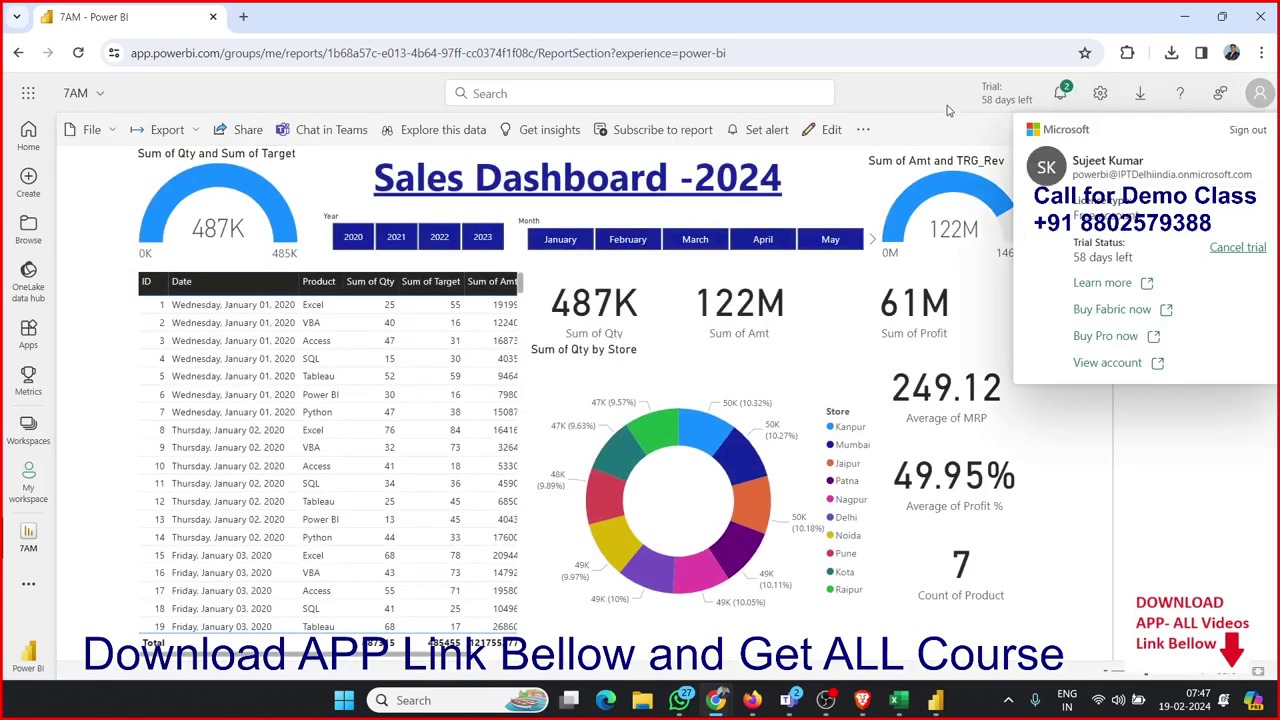
key("Escape")
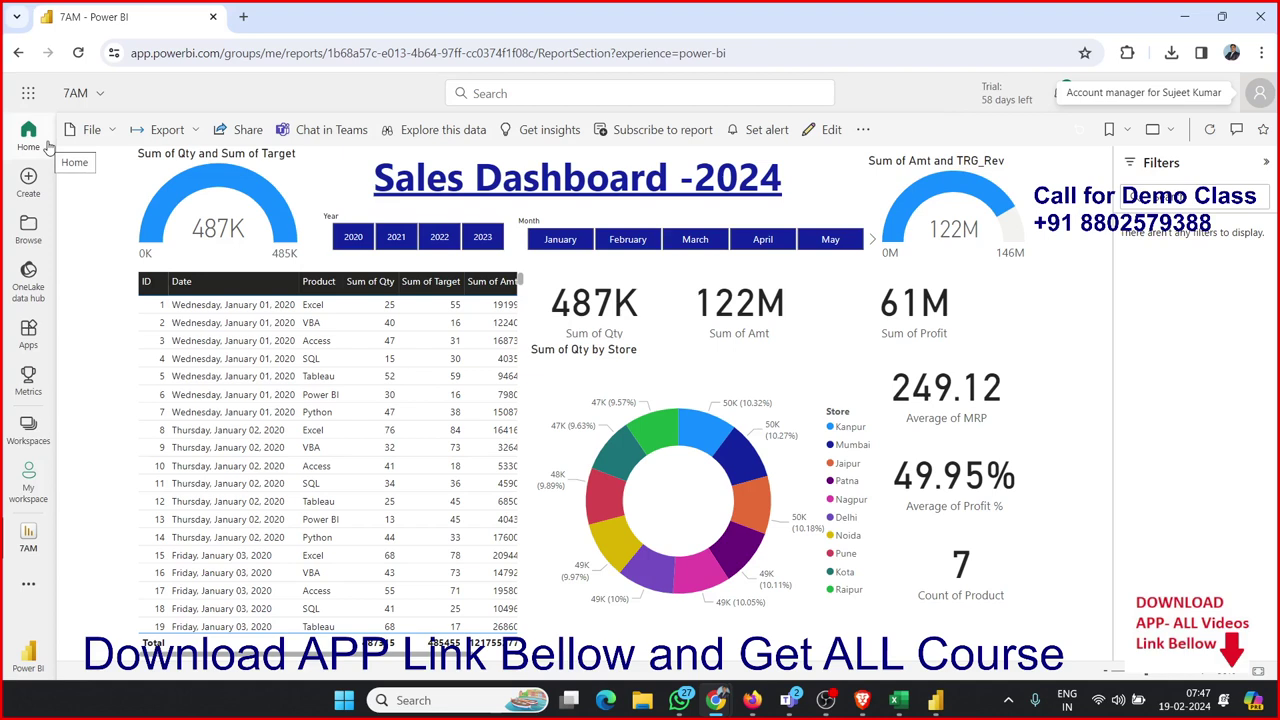
mouse_move(156, 232)
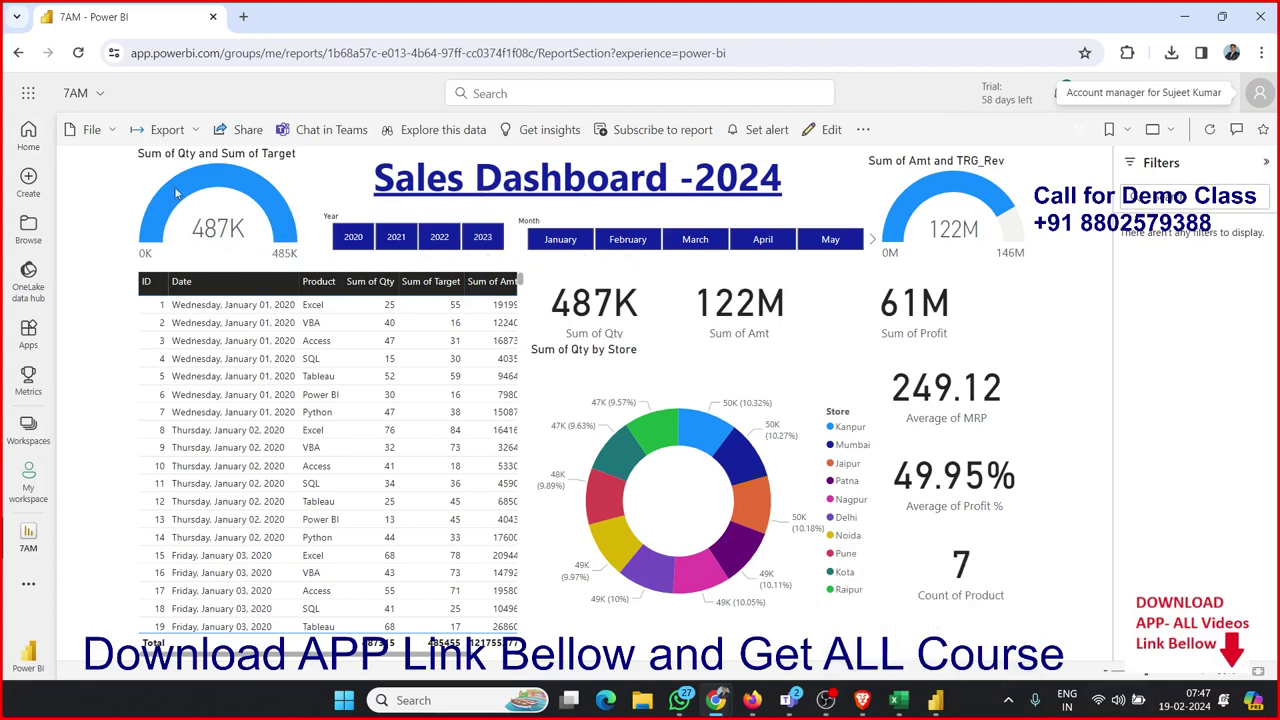
Step: Back in Desktop, set the Format page Wallpaper colour to light grey
left_click(932, 712)
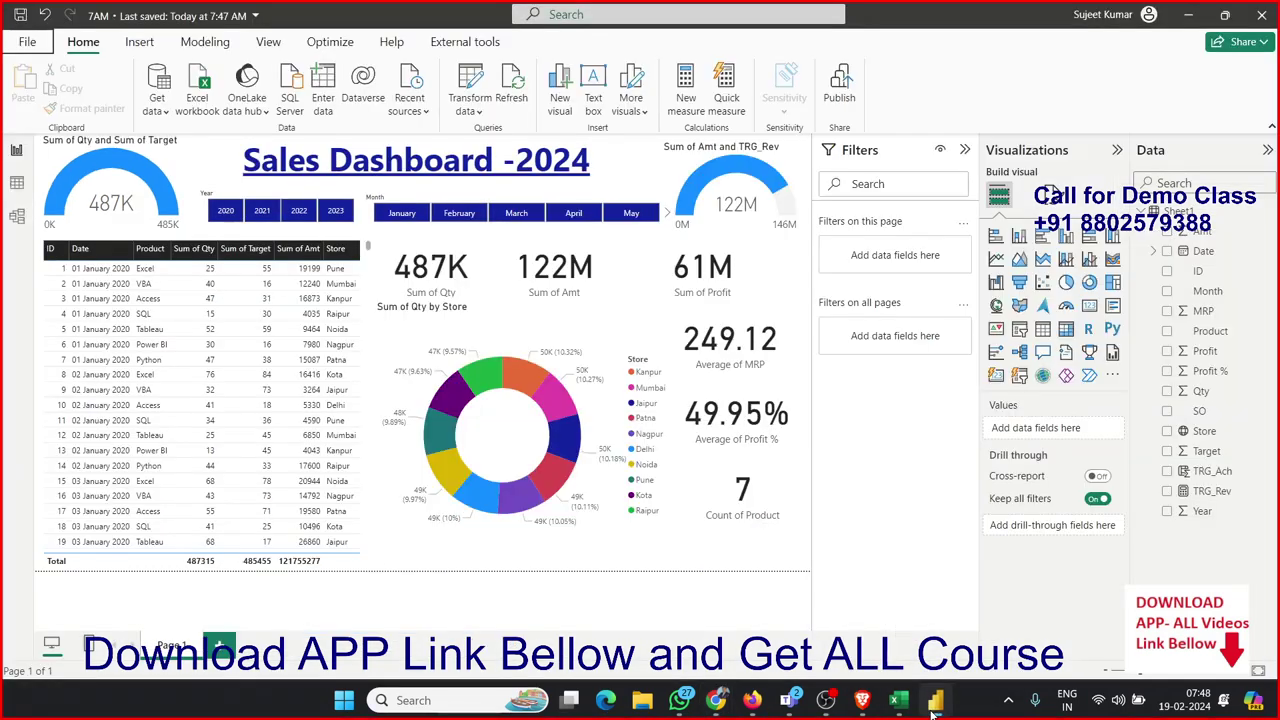
left_click(1050, 196)
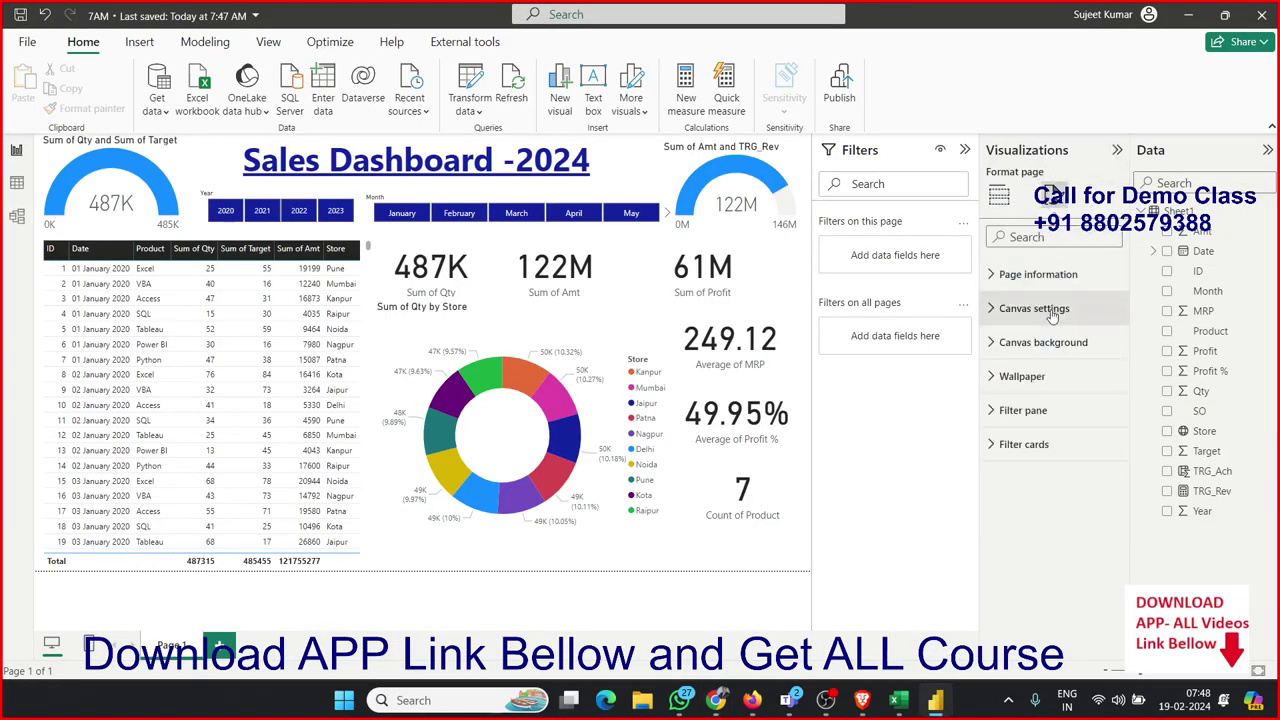
left_click(1031, 386)
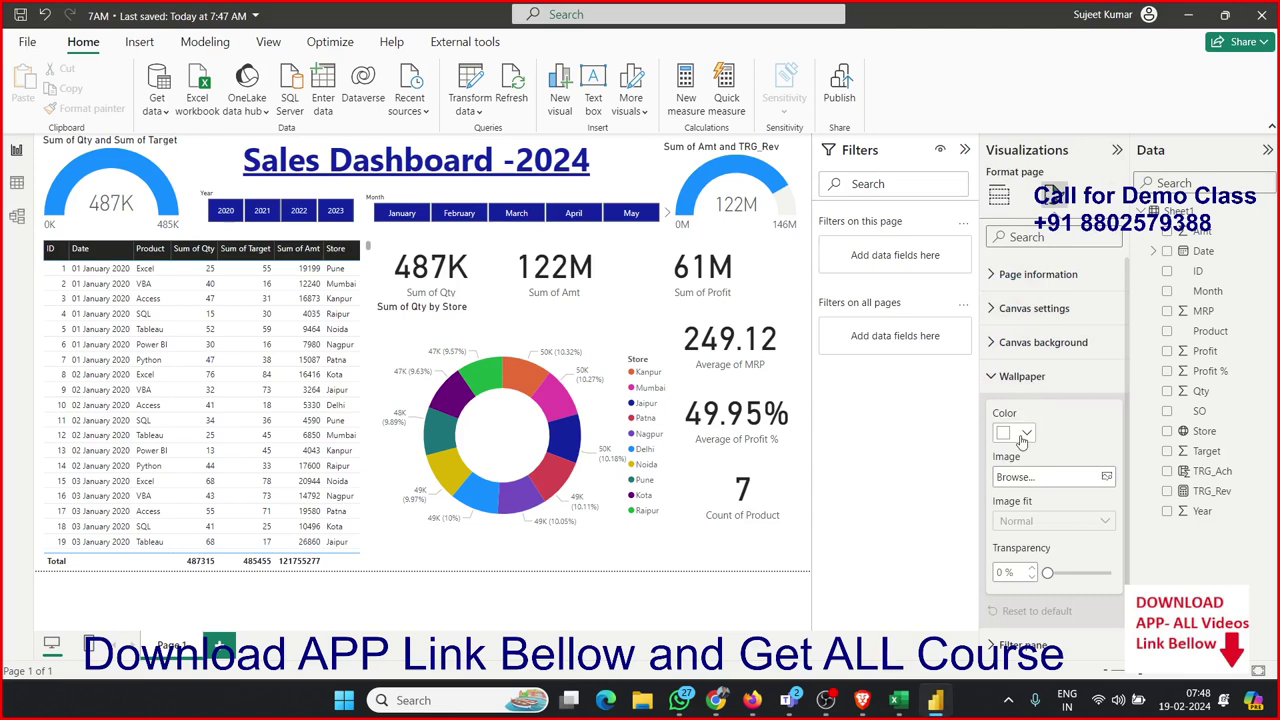
left_click(1022, 436)
left_click(1014, 208)
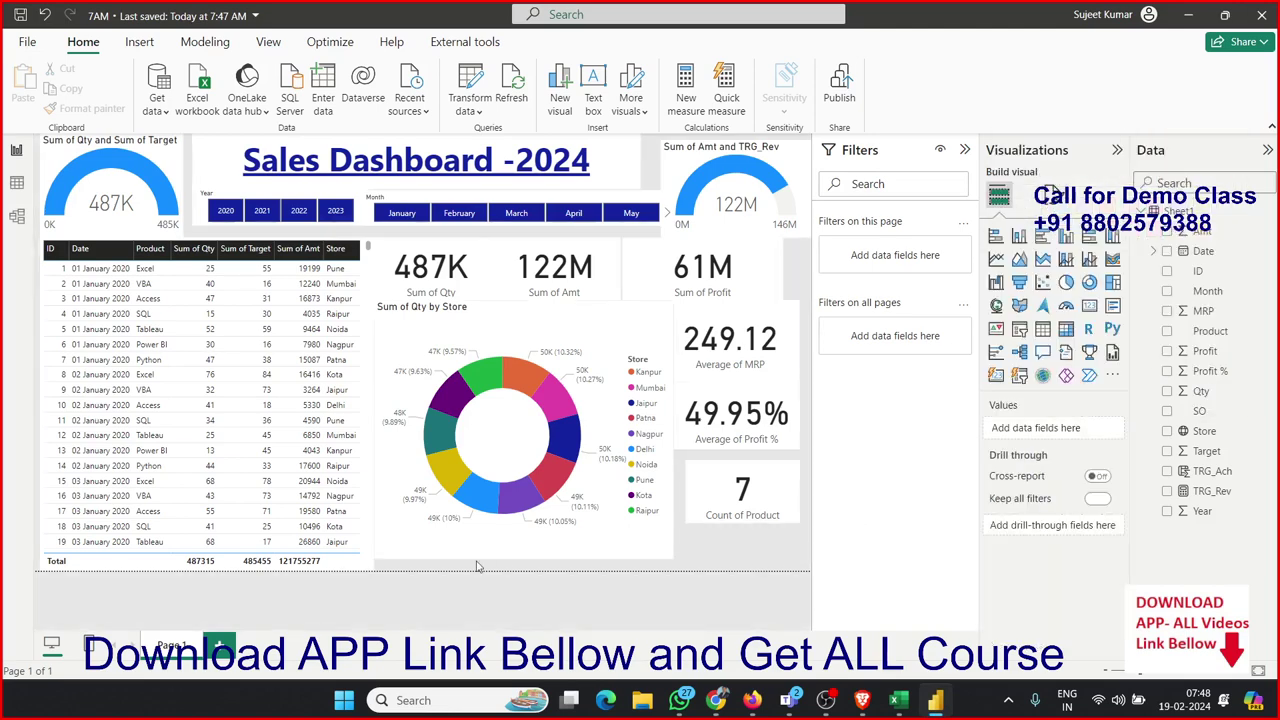
Step: Resize the Store donut chart and the Sum of Qty, Sum of Amt and Sum of Profit cards
left_click(378, 558)
left_click_drag(377, 556, 385, 561)
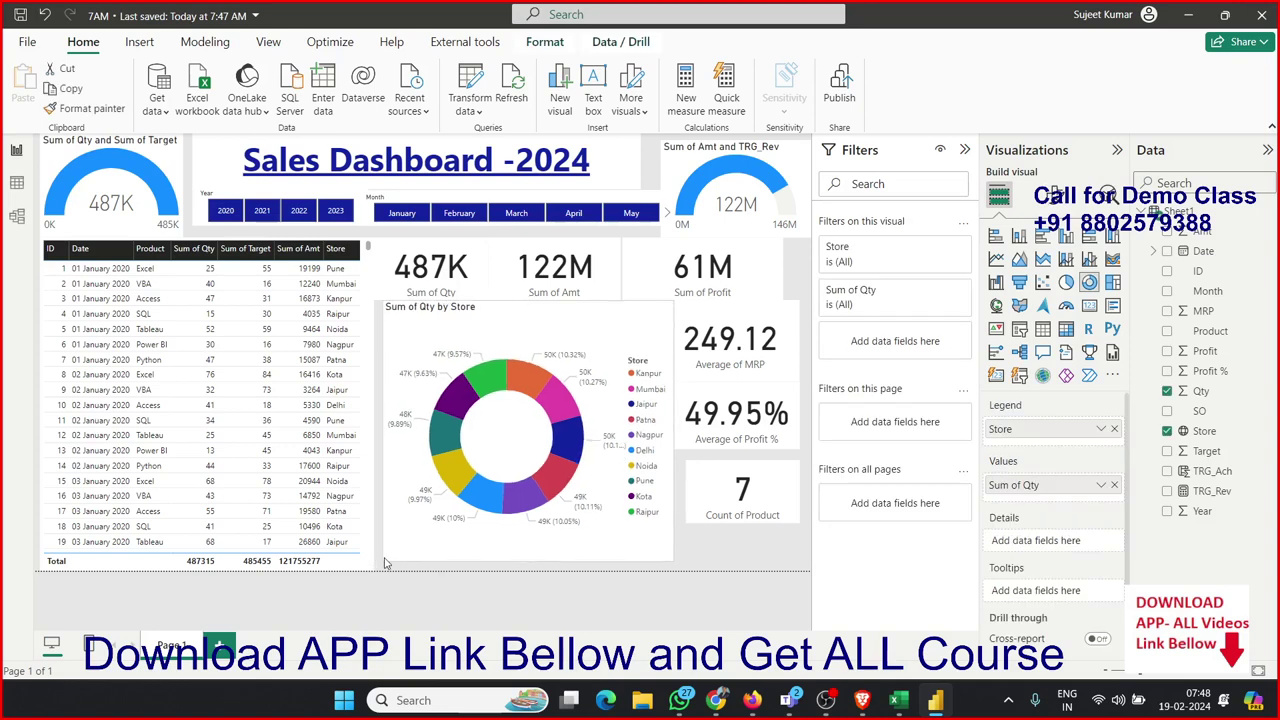
left_click(381, 295)
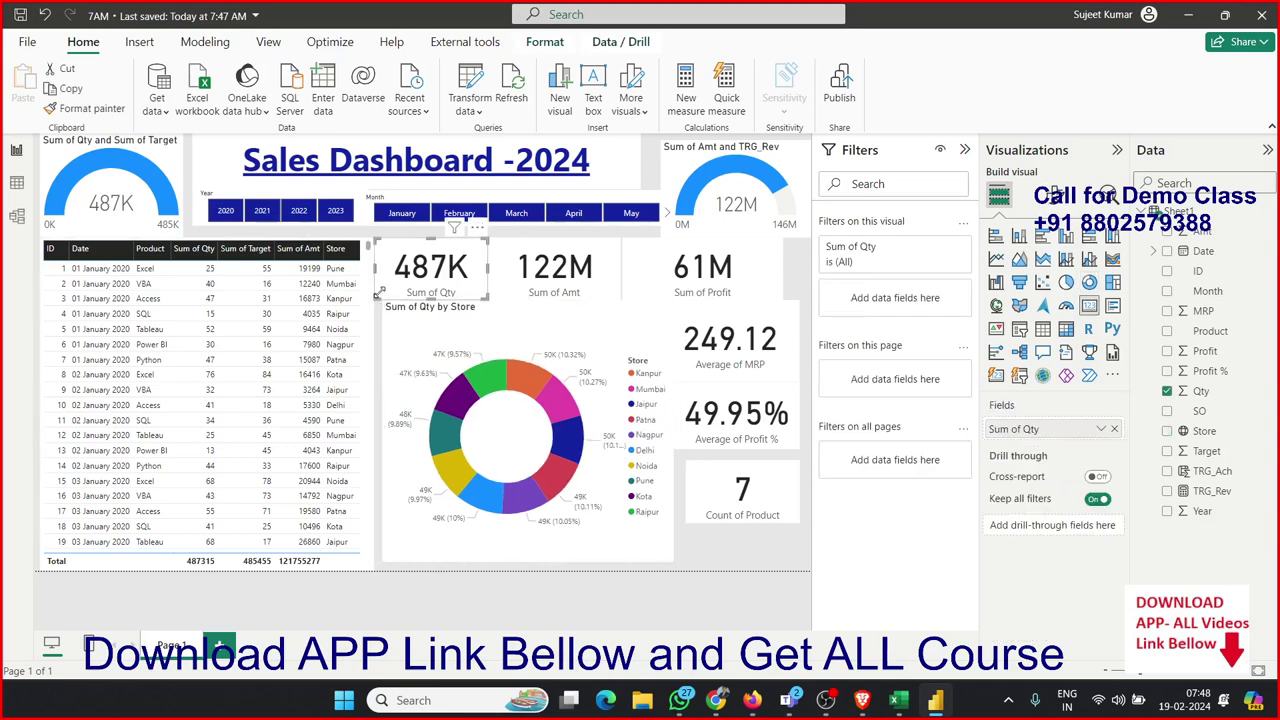
left_click_drag(383, 296, 391, 297)
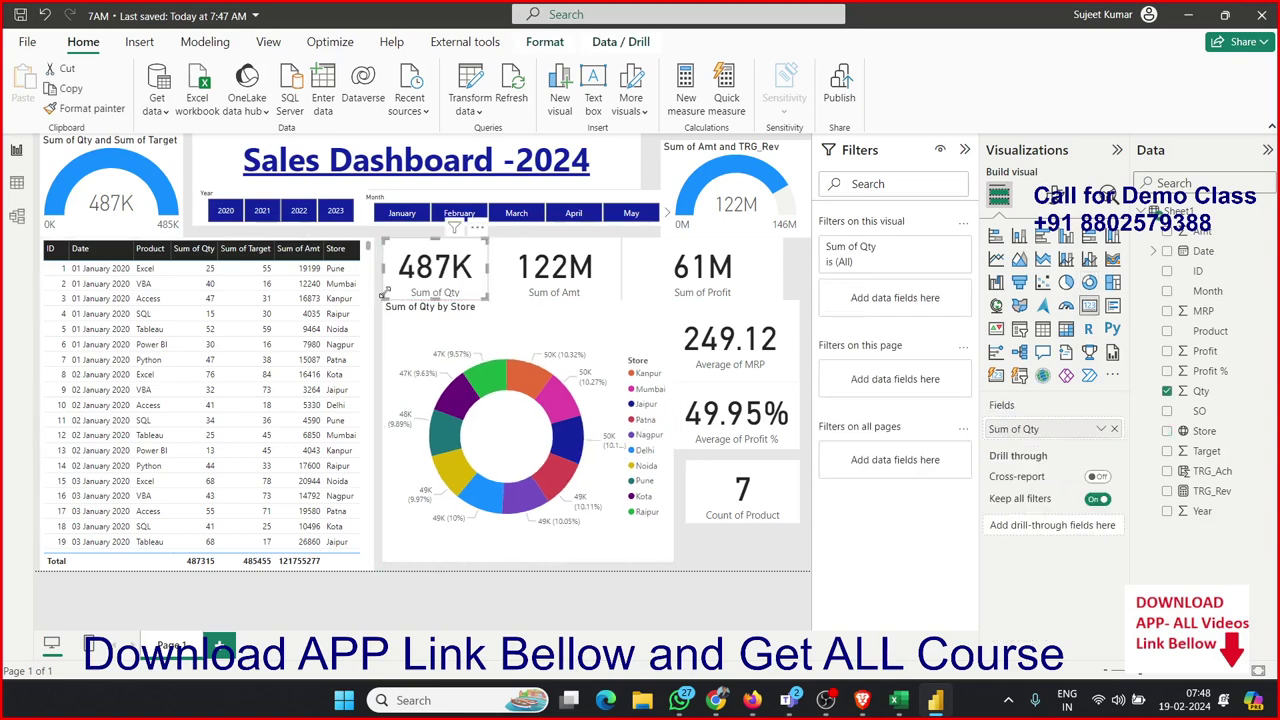
left_click_drag(486, 297, 478, 297)
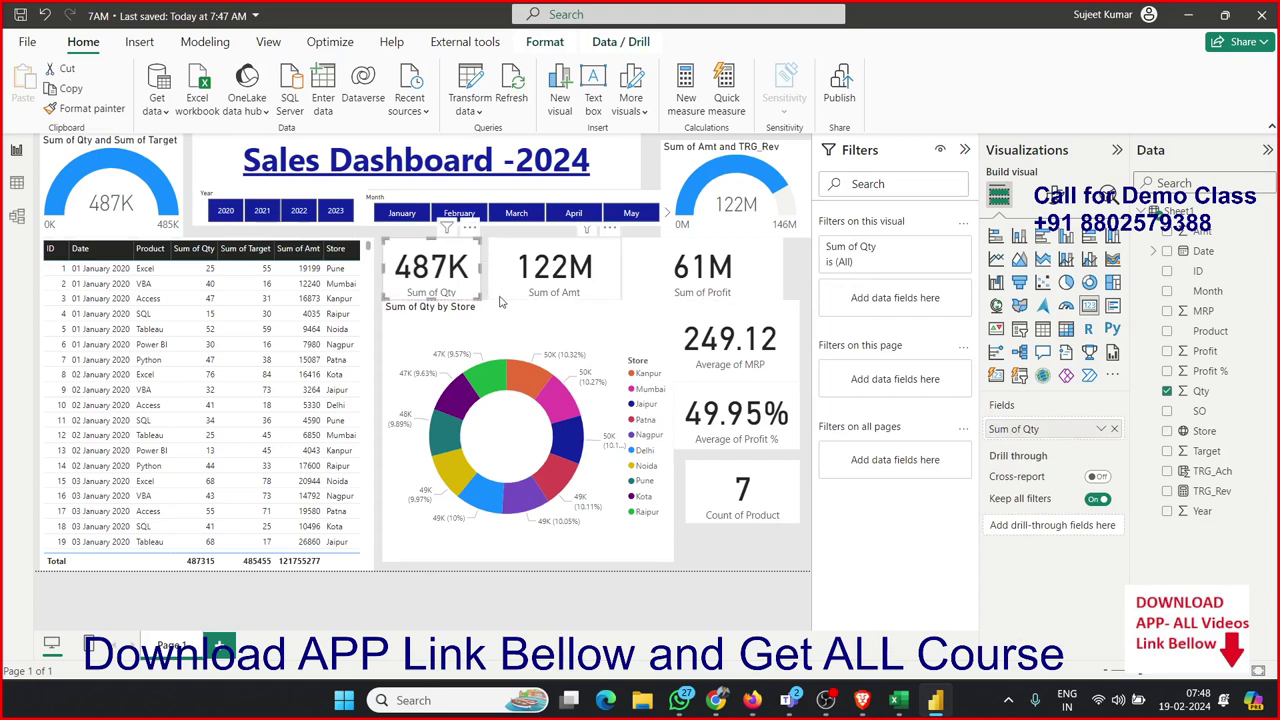
left_click(496, 297)
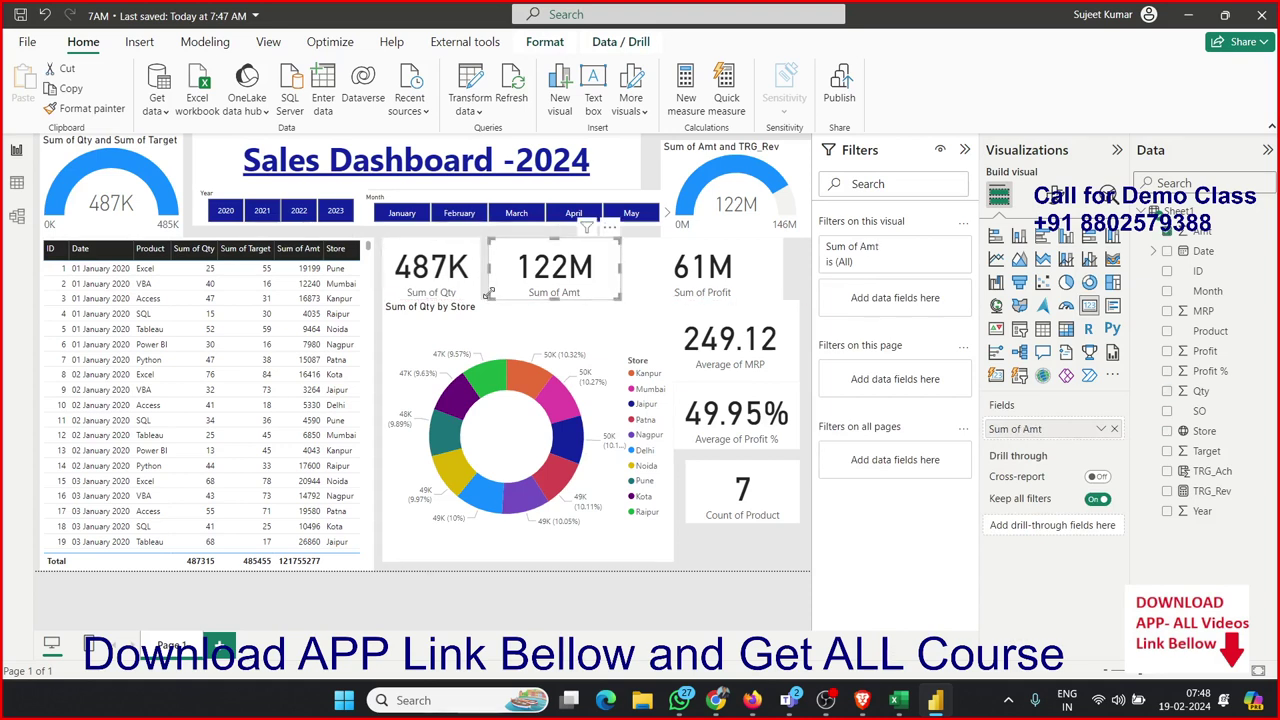
left_click(631, 294)
left_click_drag(624, 296, 637, 298)
left_click(514, 314)
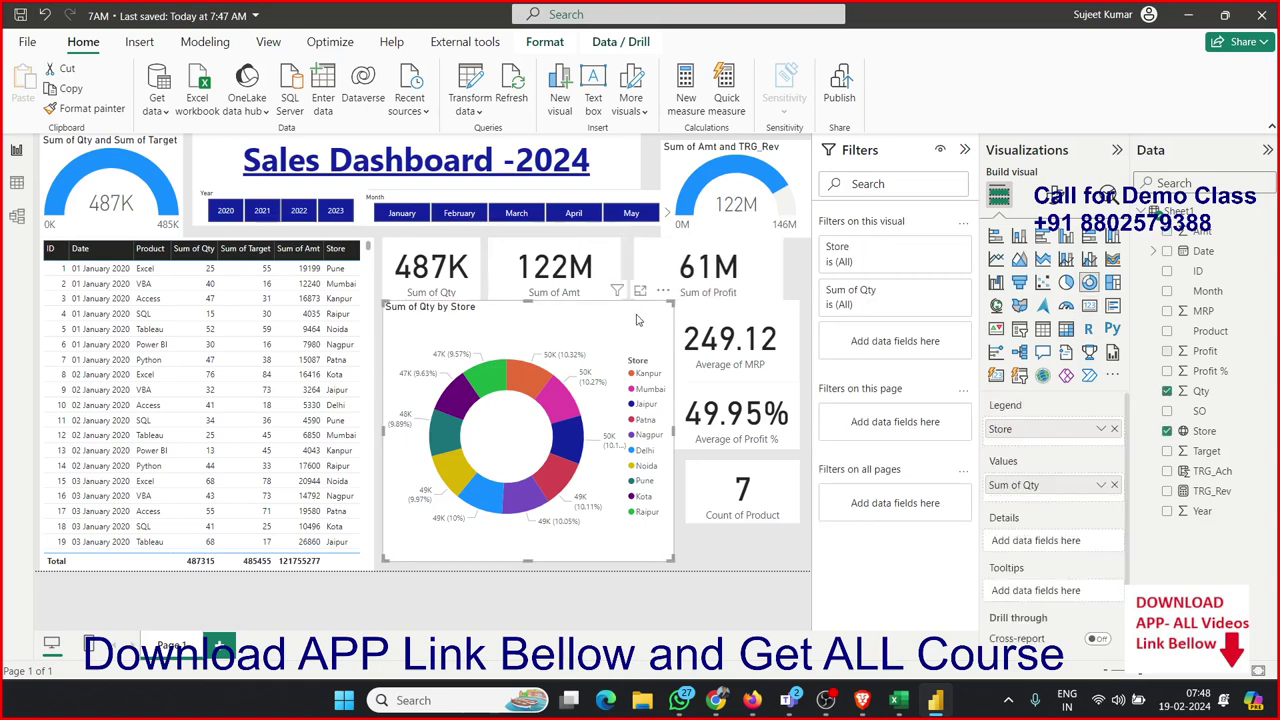
left_click_drag(671, 301, 671, 313)
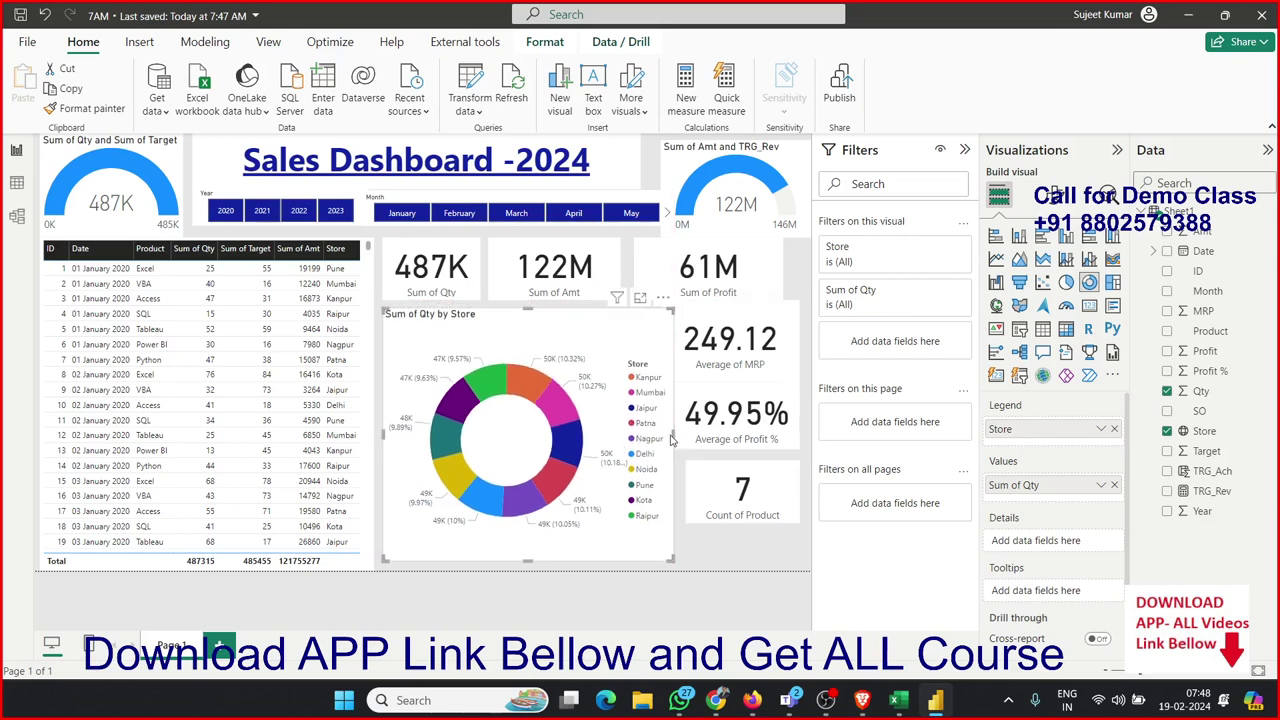
Step: Align the Average of MRP, Average of Profit %, Count of Product and Sum of Profit cards
left_click(790, 340)
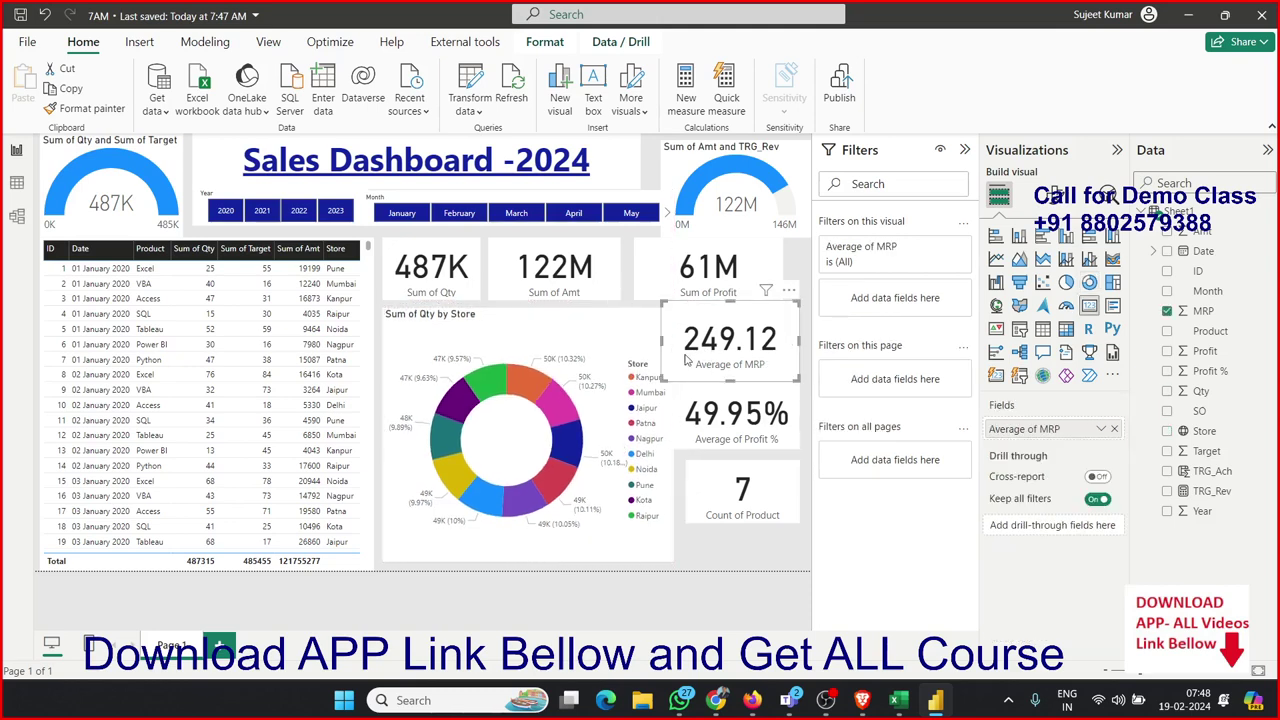
left_click_drag(663, 345, 686, 345)
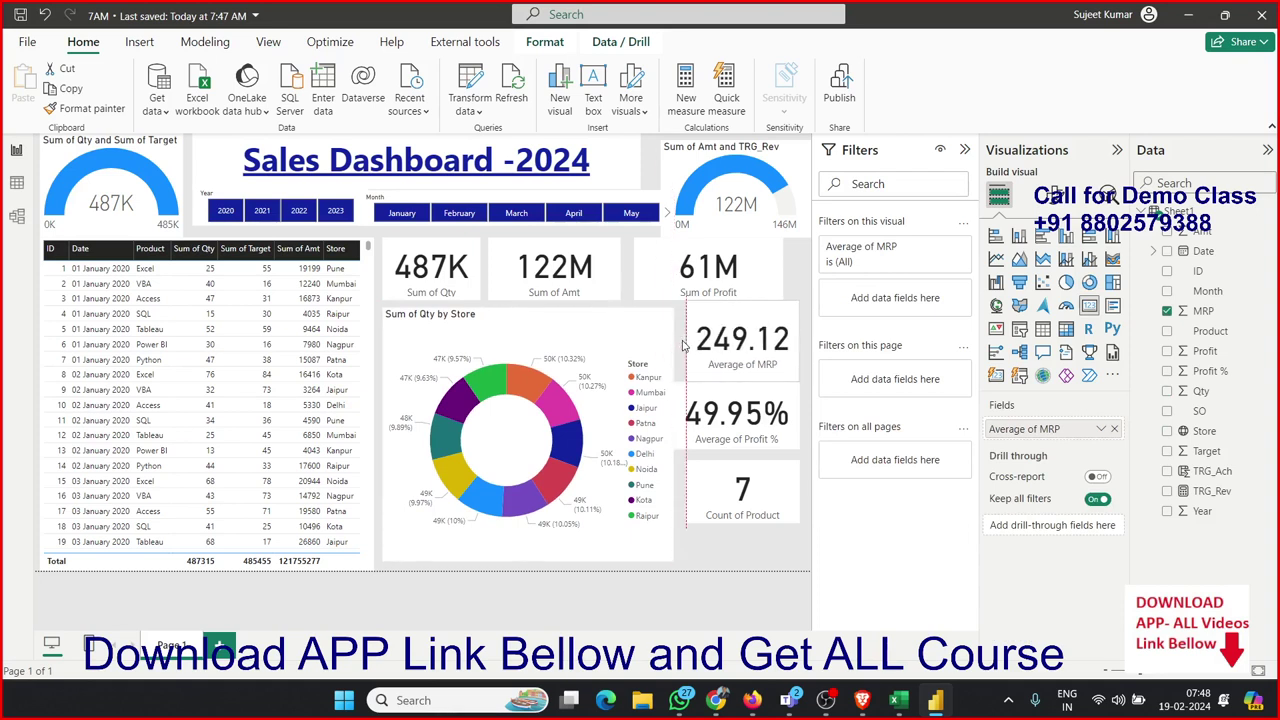
left_click(679, 421)
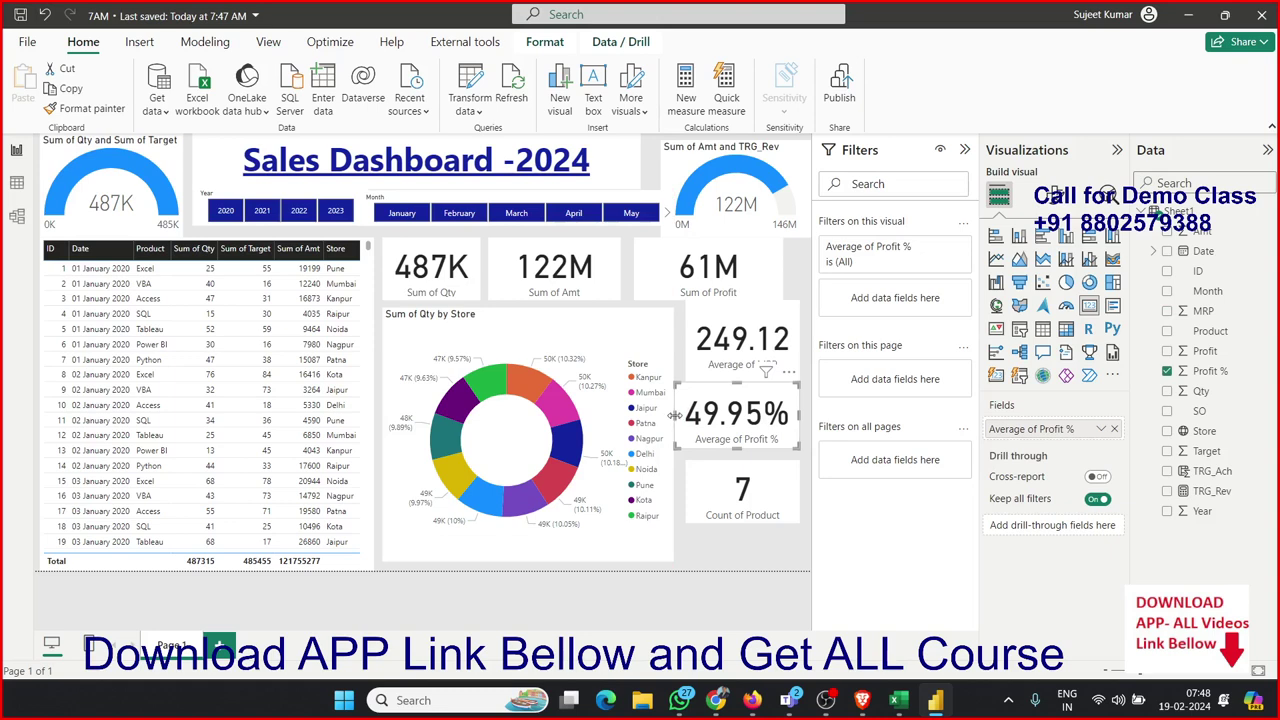
left_click_drag(675, 414, 686, 414)
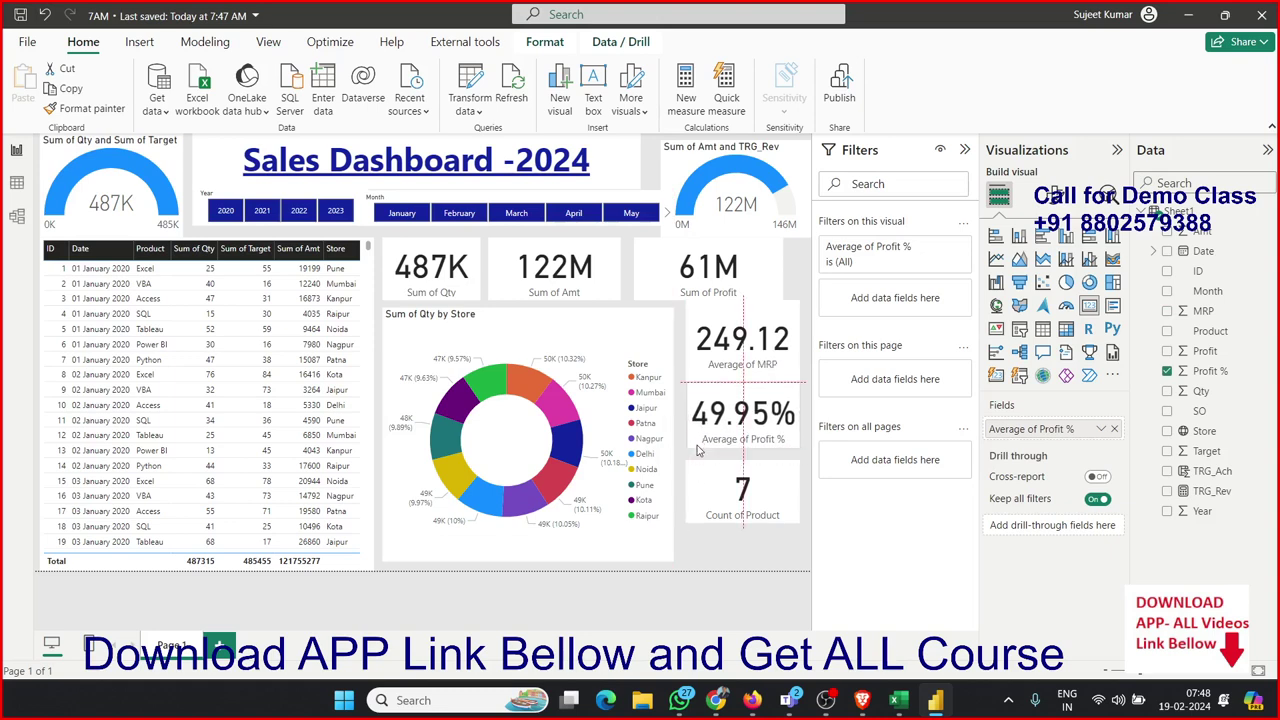
left_click_drag(702, 471, 702, 497)
left_click_drag(691, 448, 689, 456)
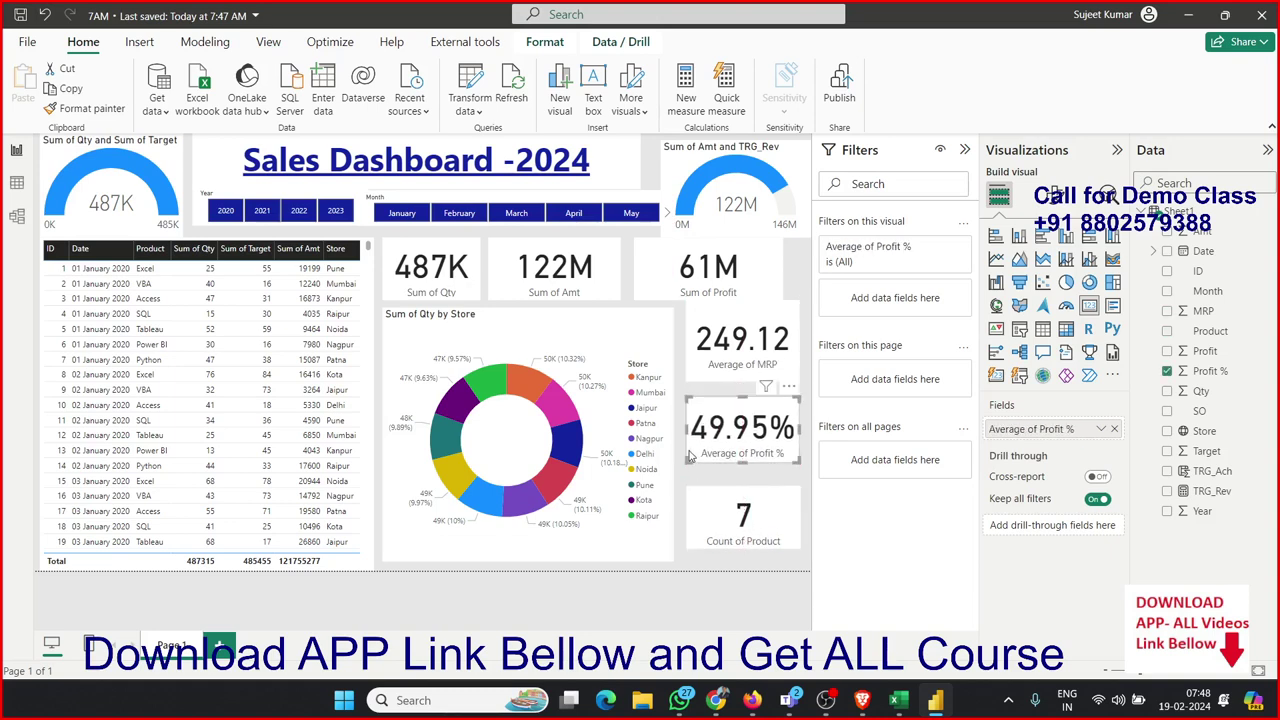
left_click(745, 308)
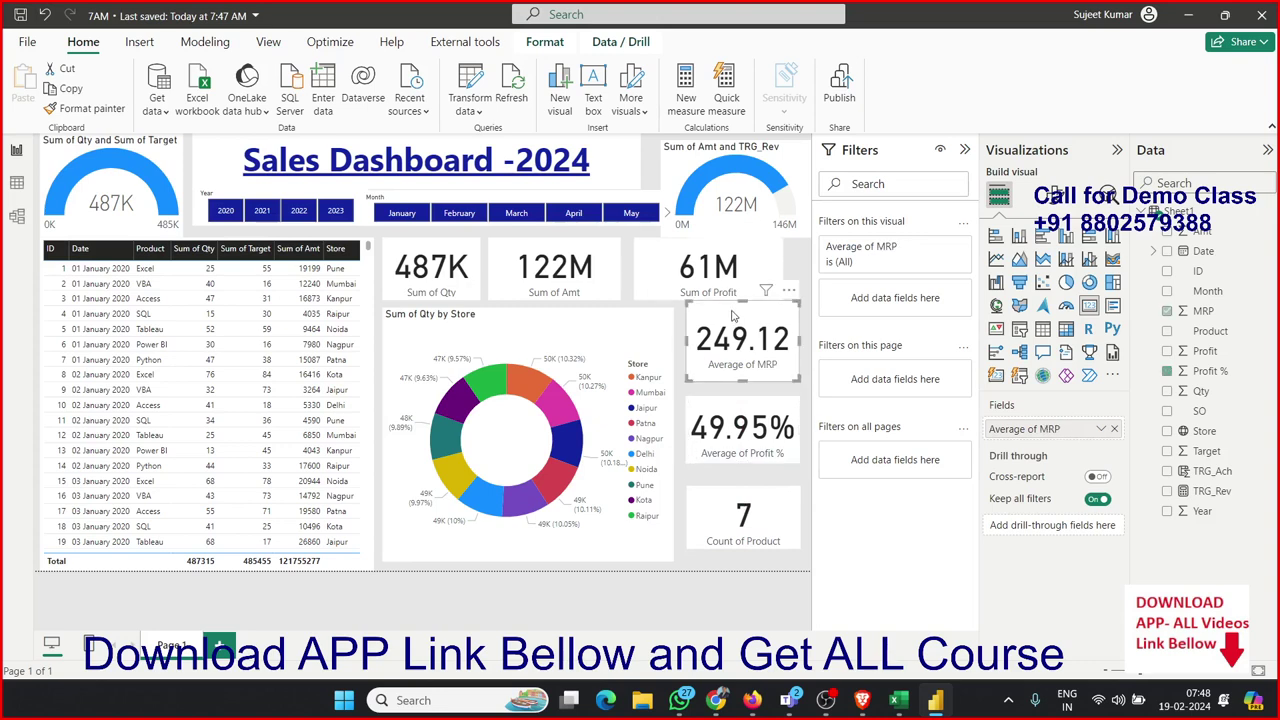
left_click_drag(741, 315, 741, 320)
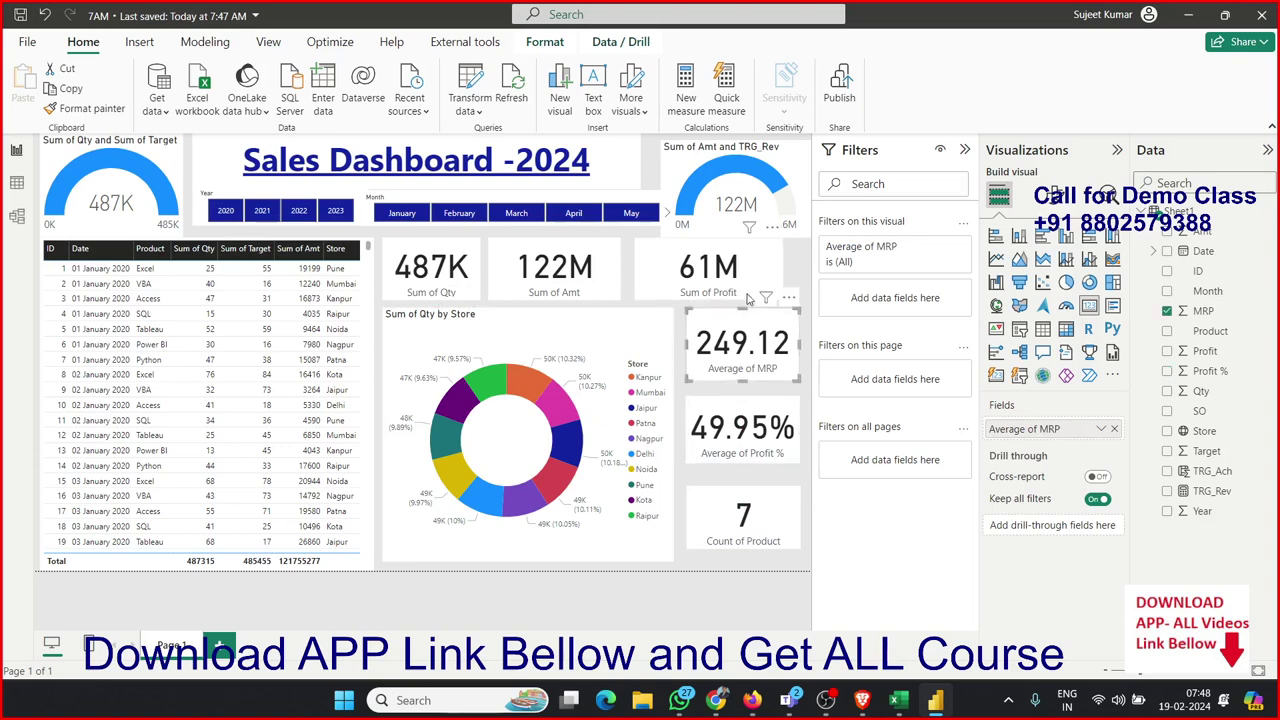
left_click(743, 265)
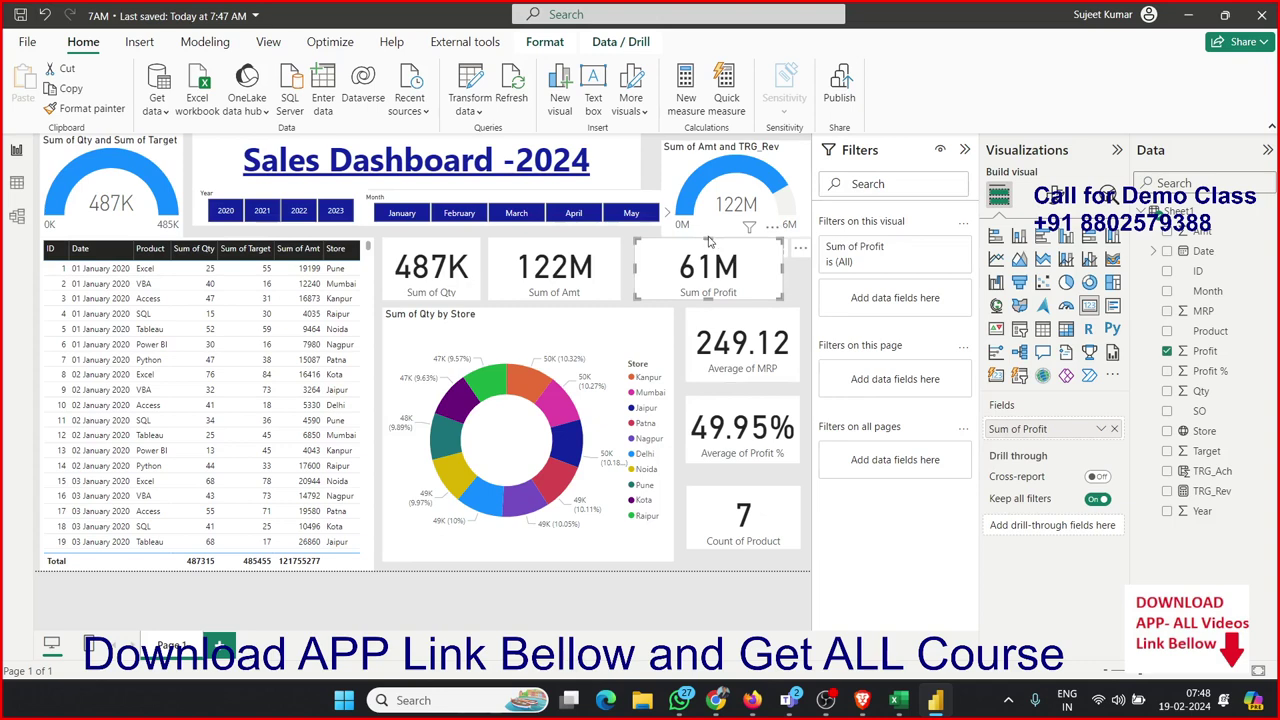
left_click_drag(707, 240, 706, 252)
Step: Shrink the Amt vs TRG_Rev and Qty vs Target gauges to line up with the cards
left_click(676, 240)
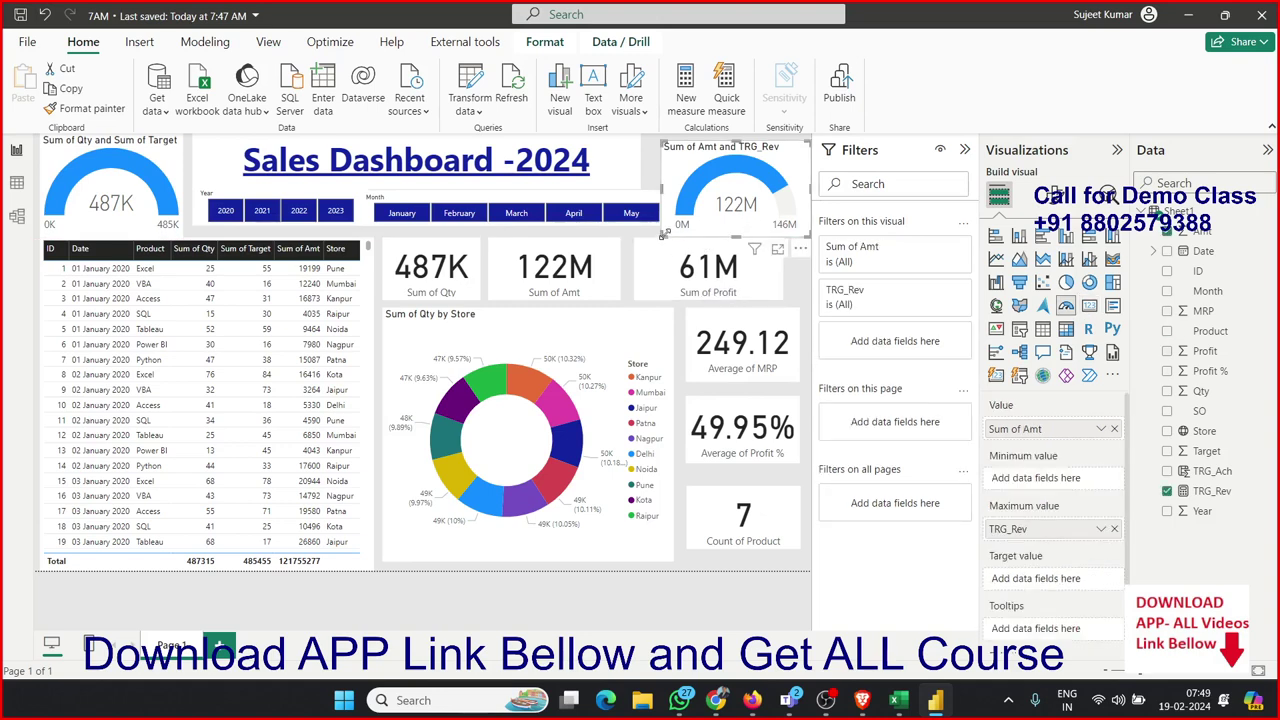
left_click_drag(664, 232, 690, 233)
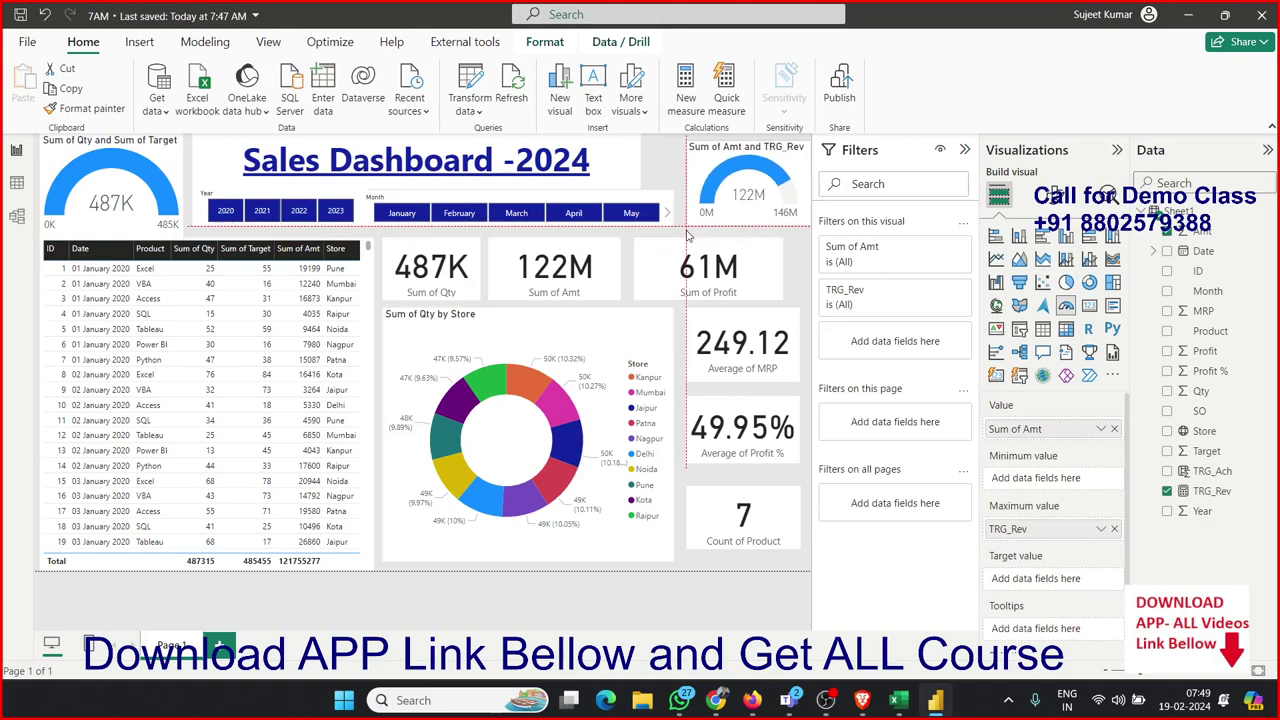
left_click(178, 240)
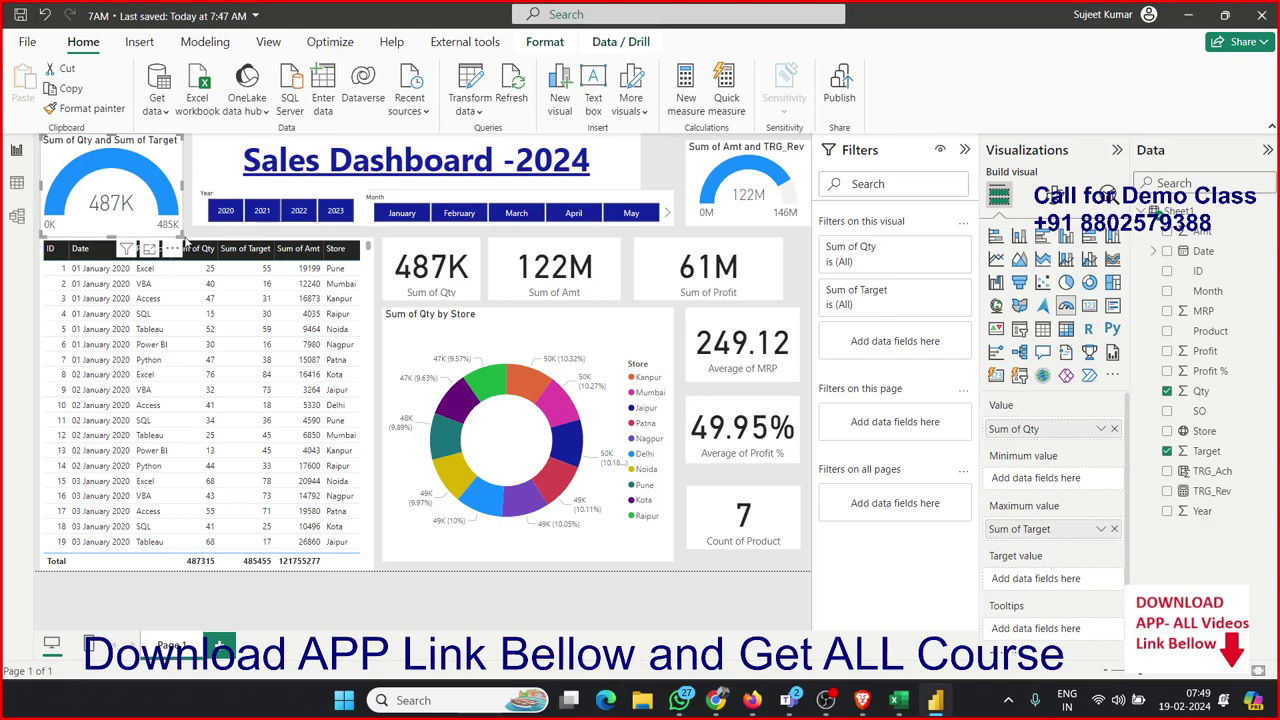
left_click_drag(182, 233, 183, 232)
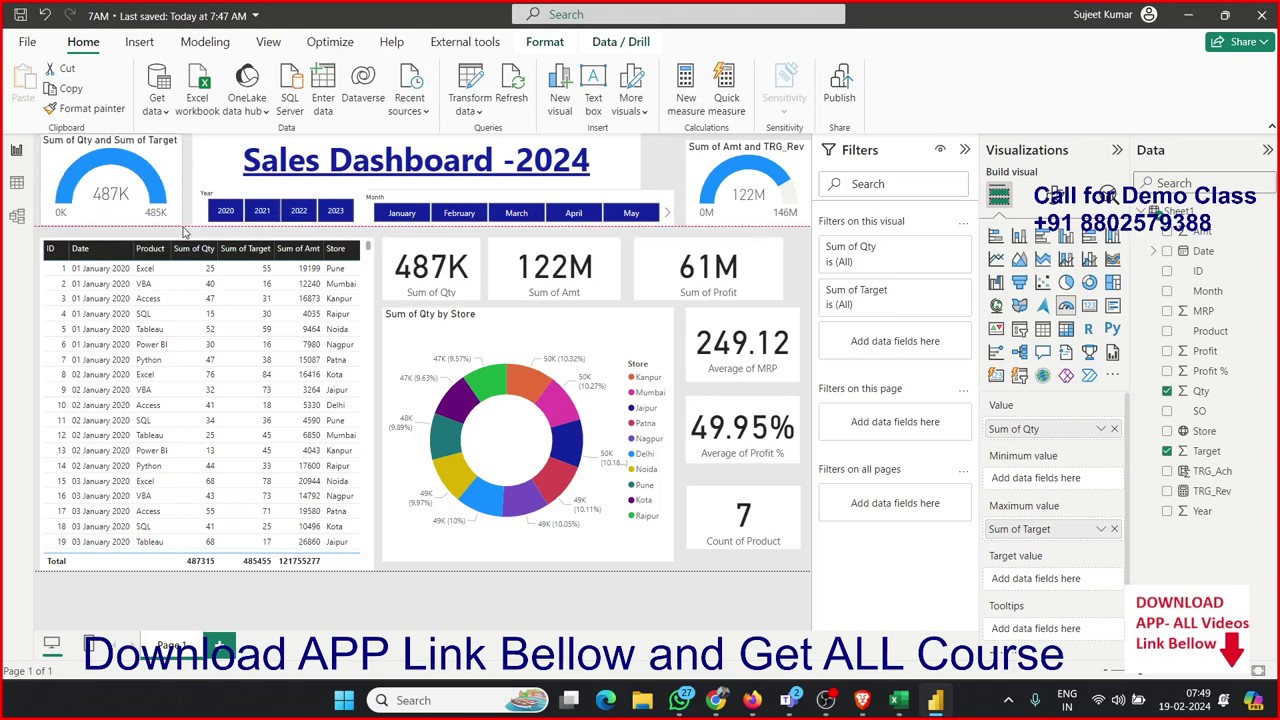
left_click(748, 587)
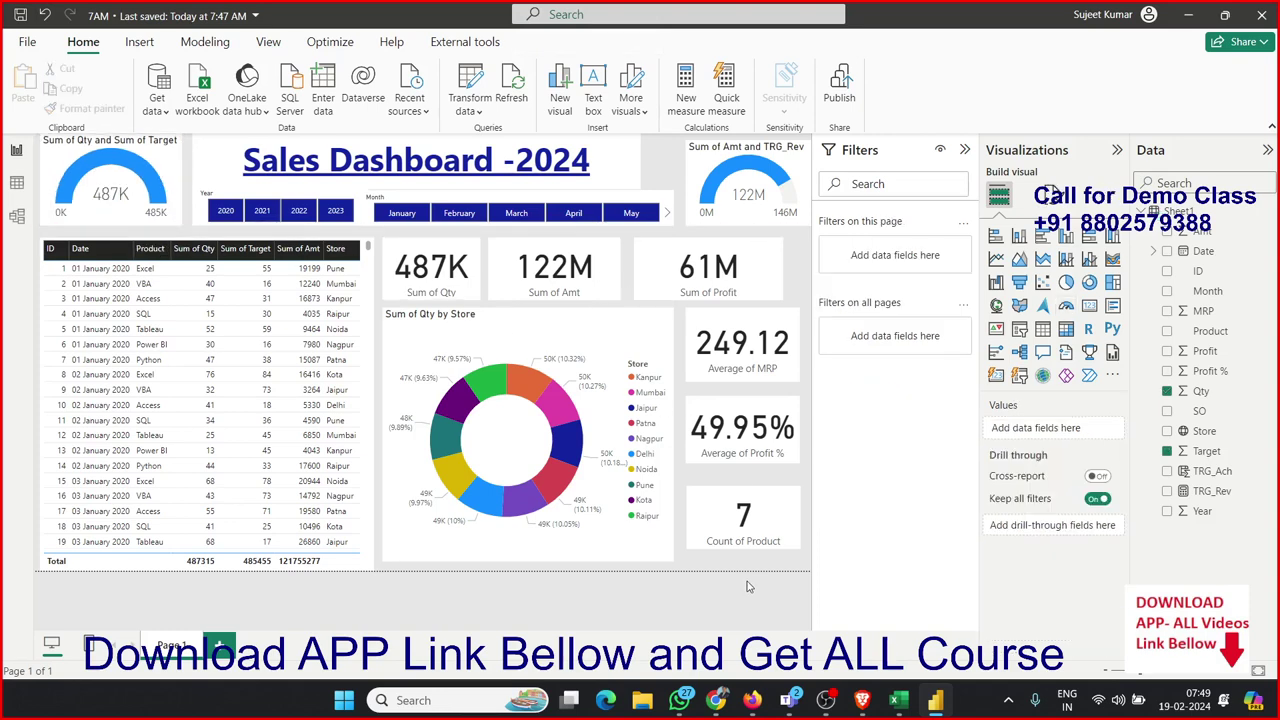
Step: Save and republish the 7AM report to the workspace, replacing the existing dataset
left_click(839, 88)
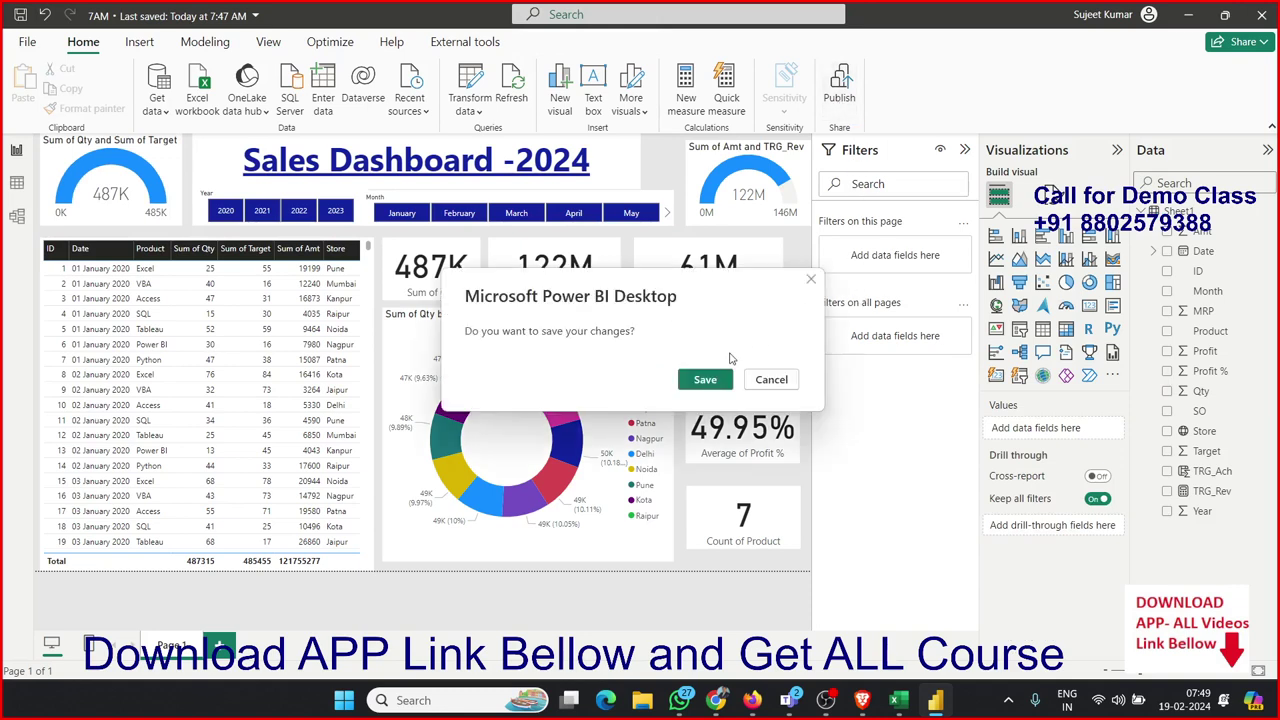
left_click(711, 383)
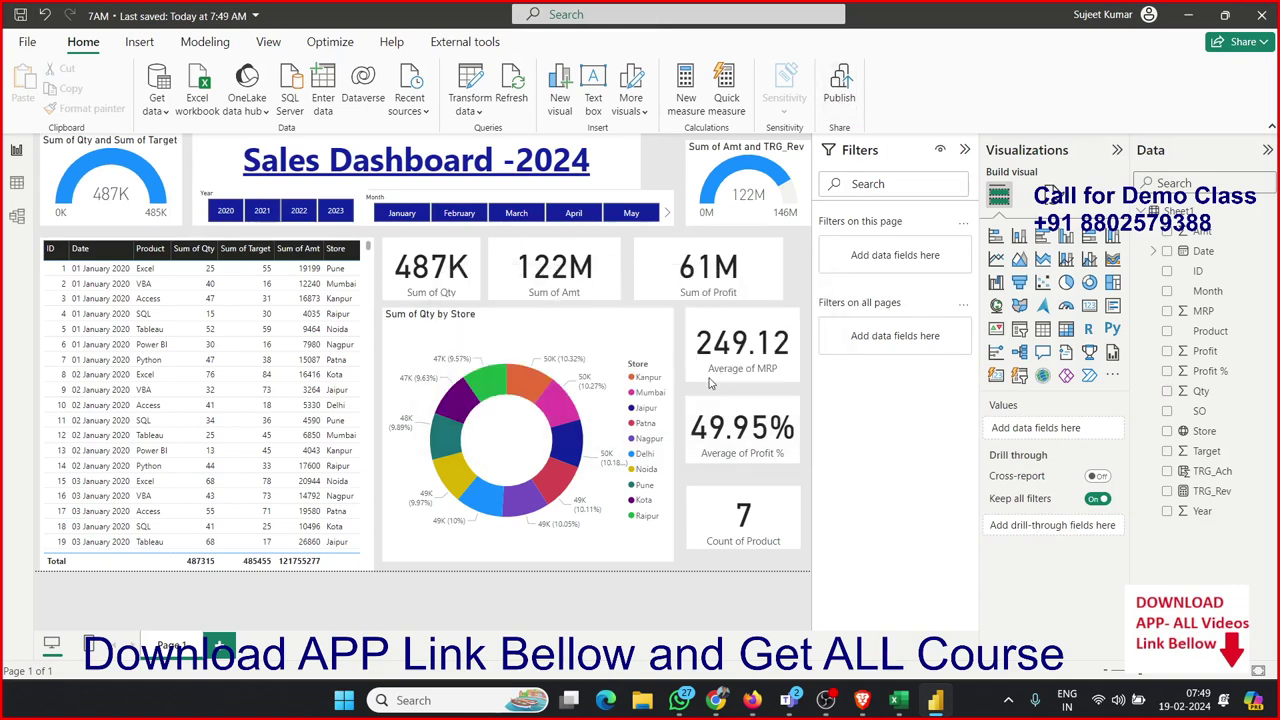
left_click(755, 463)
left_click(712, 430)
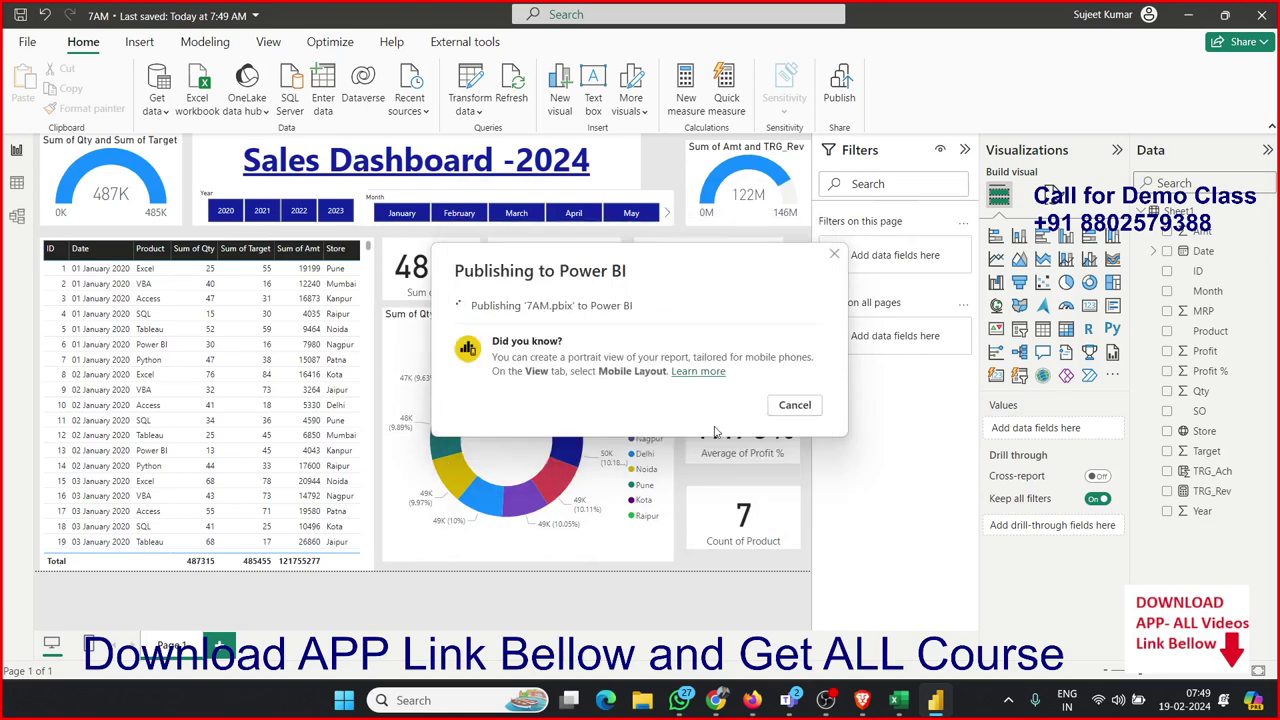
Step: Switch to the Chrome window showing the online report
mouse_move(902, 708)
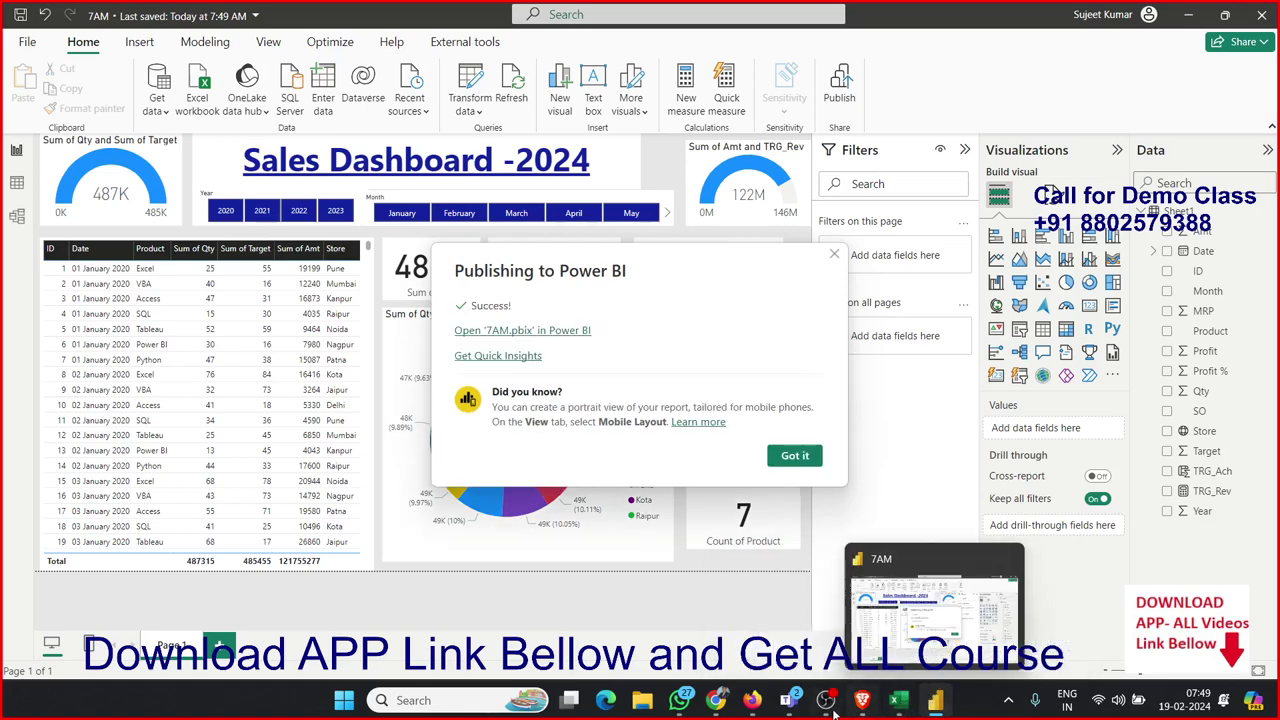
mouse_move(716, 702)
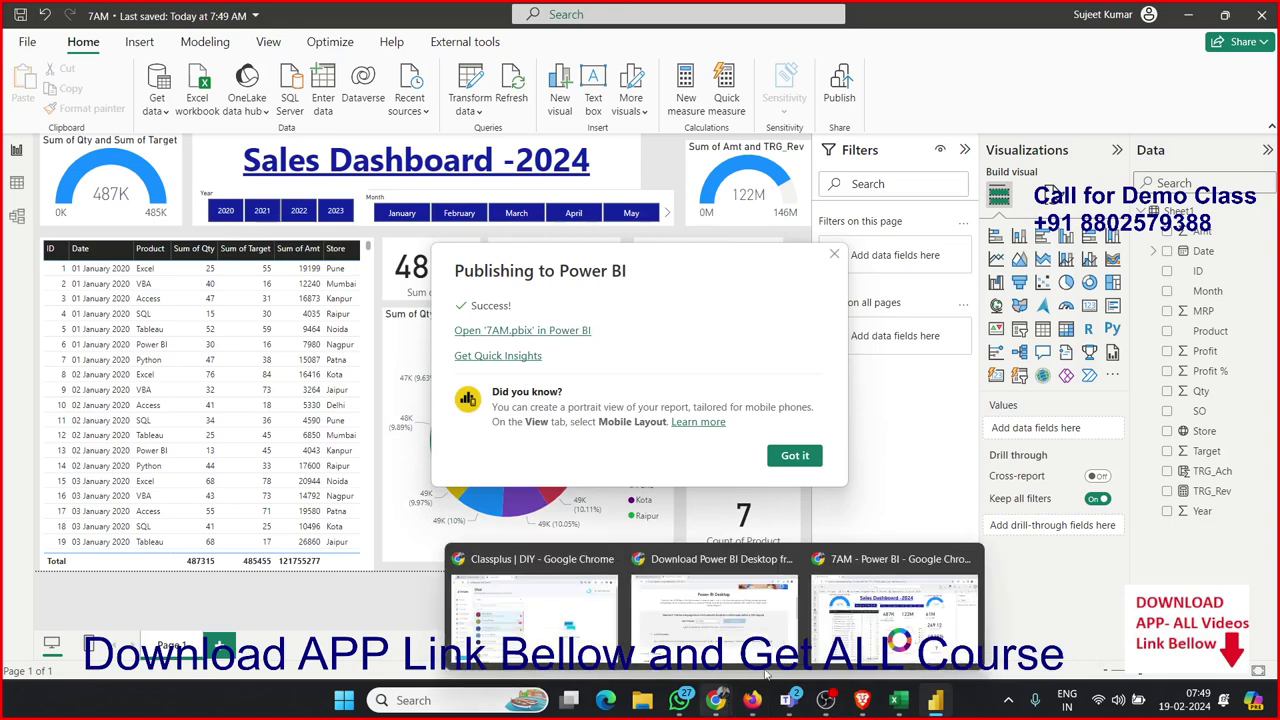
left_click(857, 668)
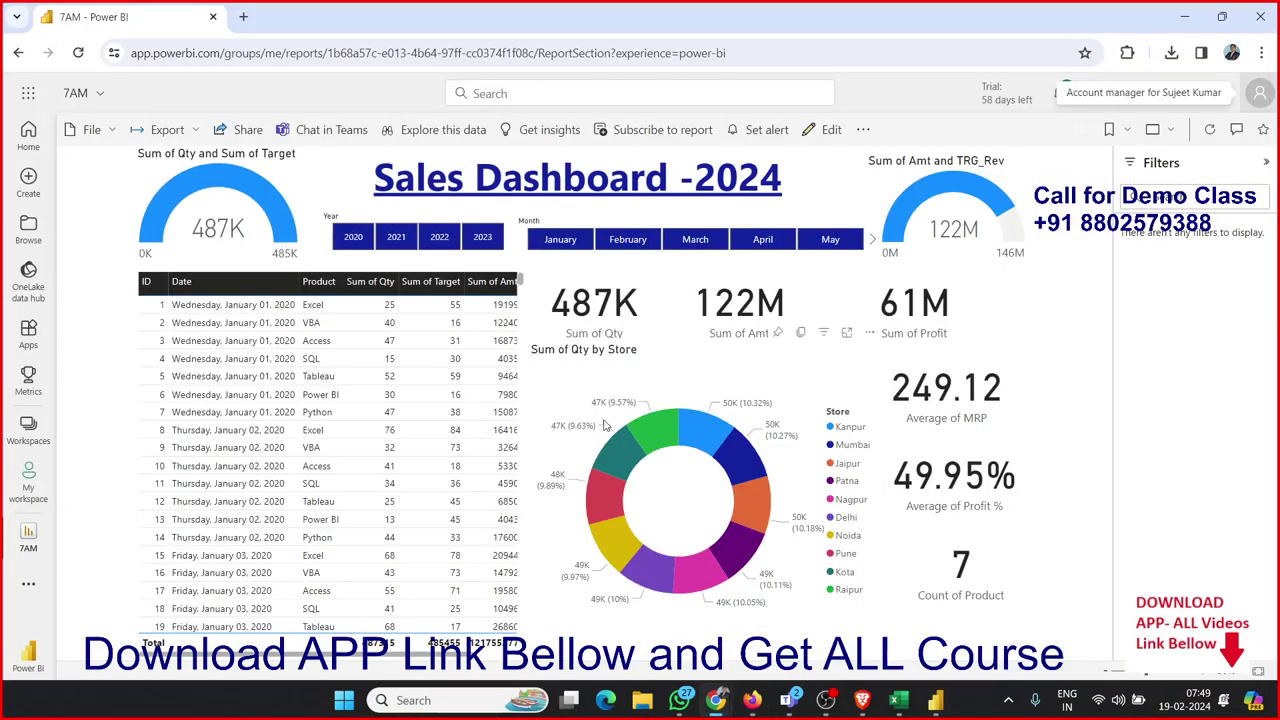
Step: Reload the online report and generate its Embed report link for a website or portal
left_click(80, 53)
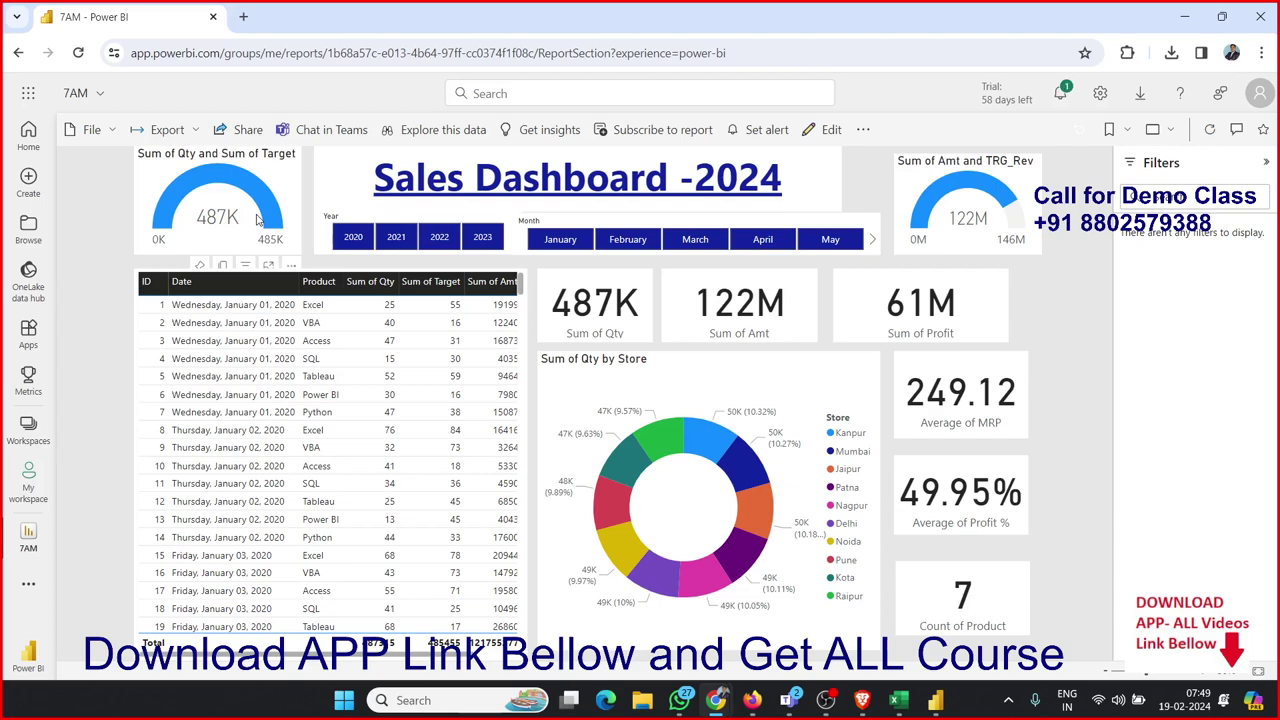
left_click(92, 129)
mouse_move(108, 287)
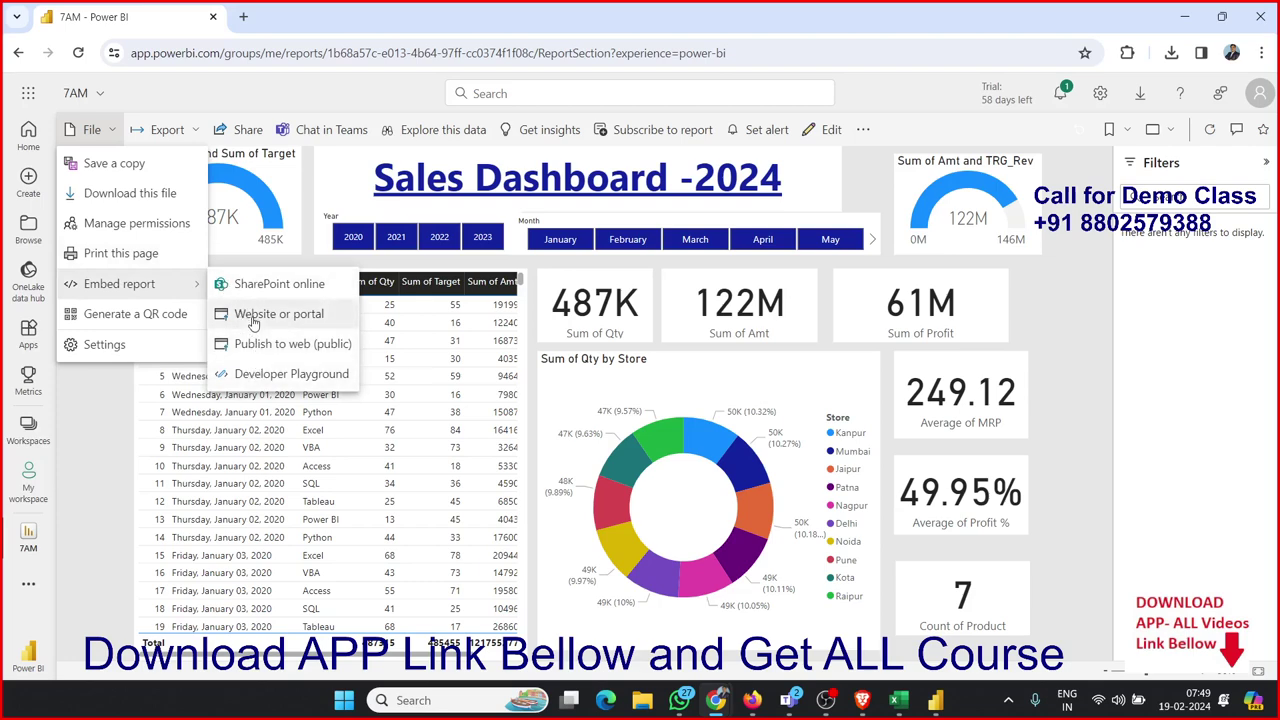
left_click(254, 322)
left_click(637, 345)
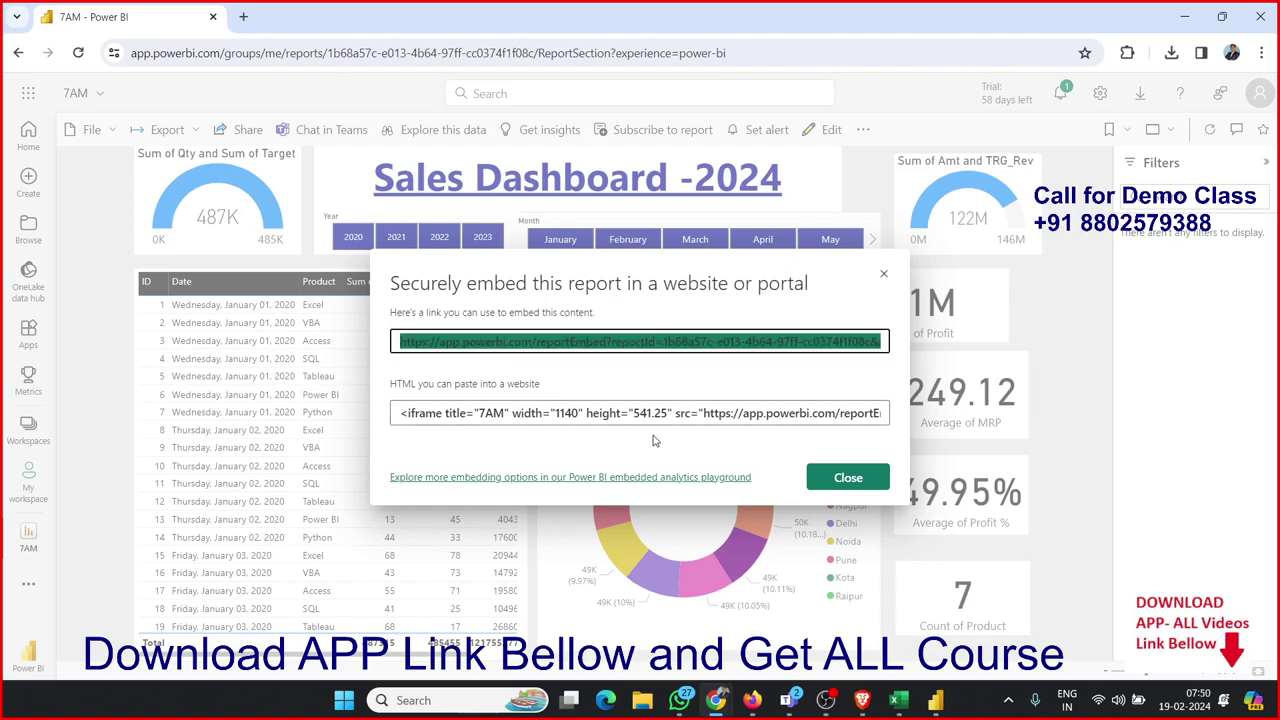
Step: Paste the embed link into a new browser tab and load it
left_click(243, 17)
type("https://app.powerbi.com/reportEmbed?reportId=1b68a57c-e013-4b64-97ff-cc0374f1f08c&autoAuth=true&ctid=eca542e5-a82c-4253-a6b2-43d70cc9da86")
key("Return")
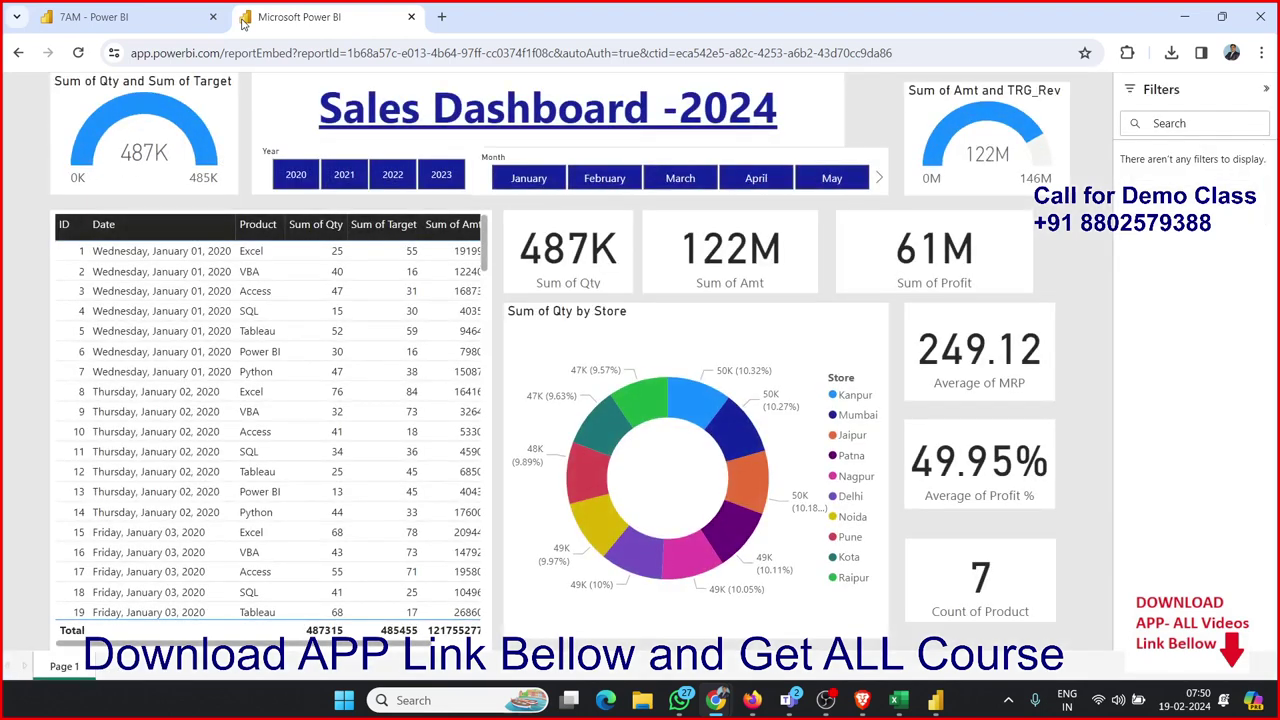
Step: Close the embed link dialog, select the Sum of Qty and Sum of Target gauge, and enter Edit mode
left_click(152, 17)
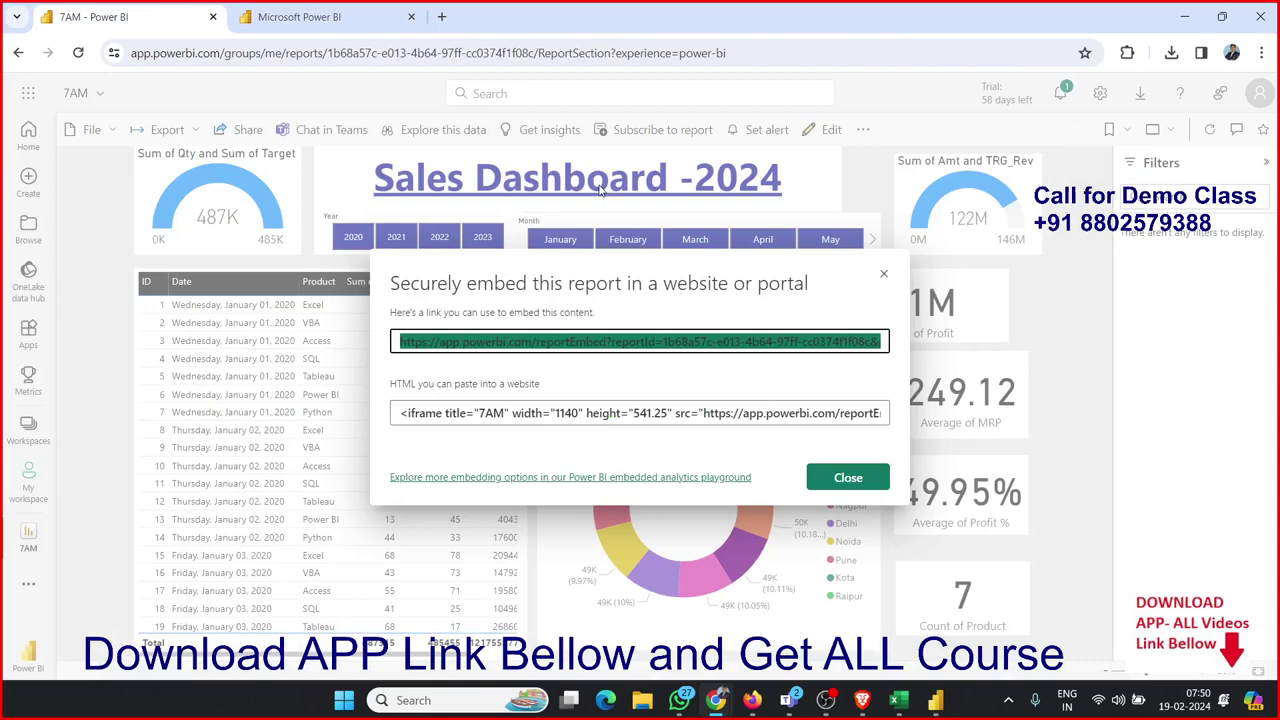
left_click(885, 276)
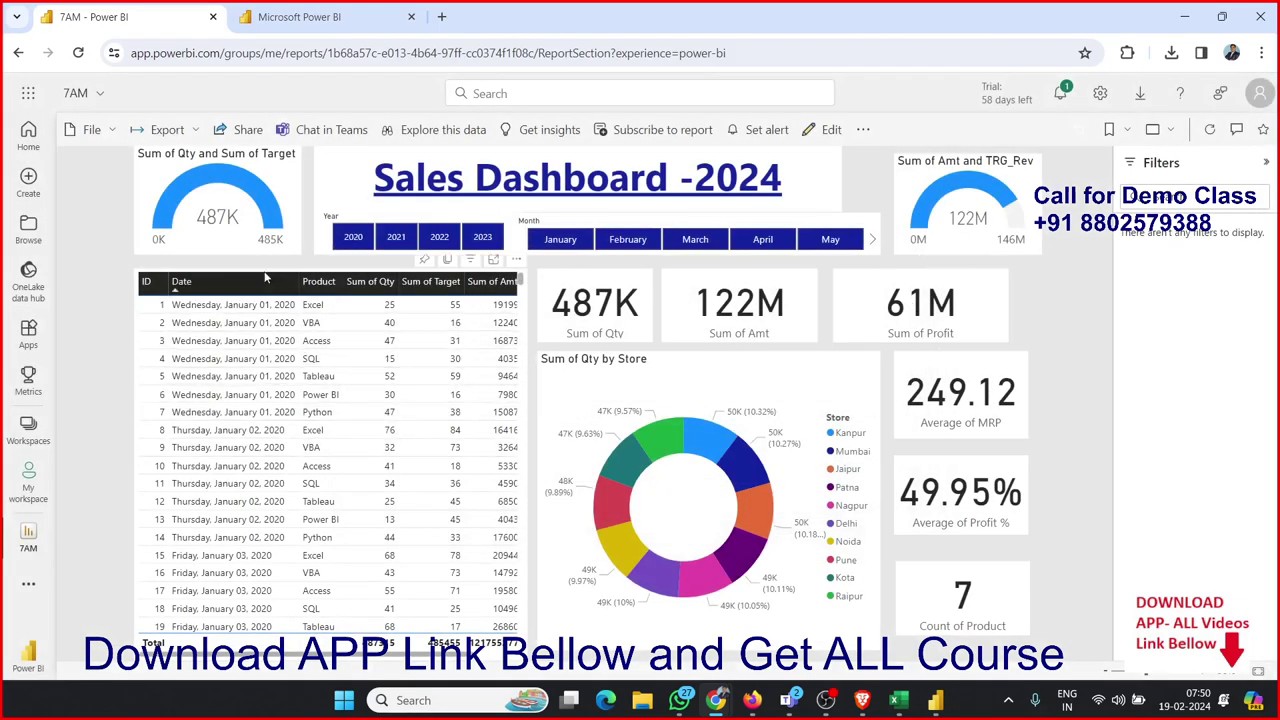
left_click(283, 222)
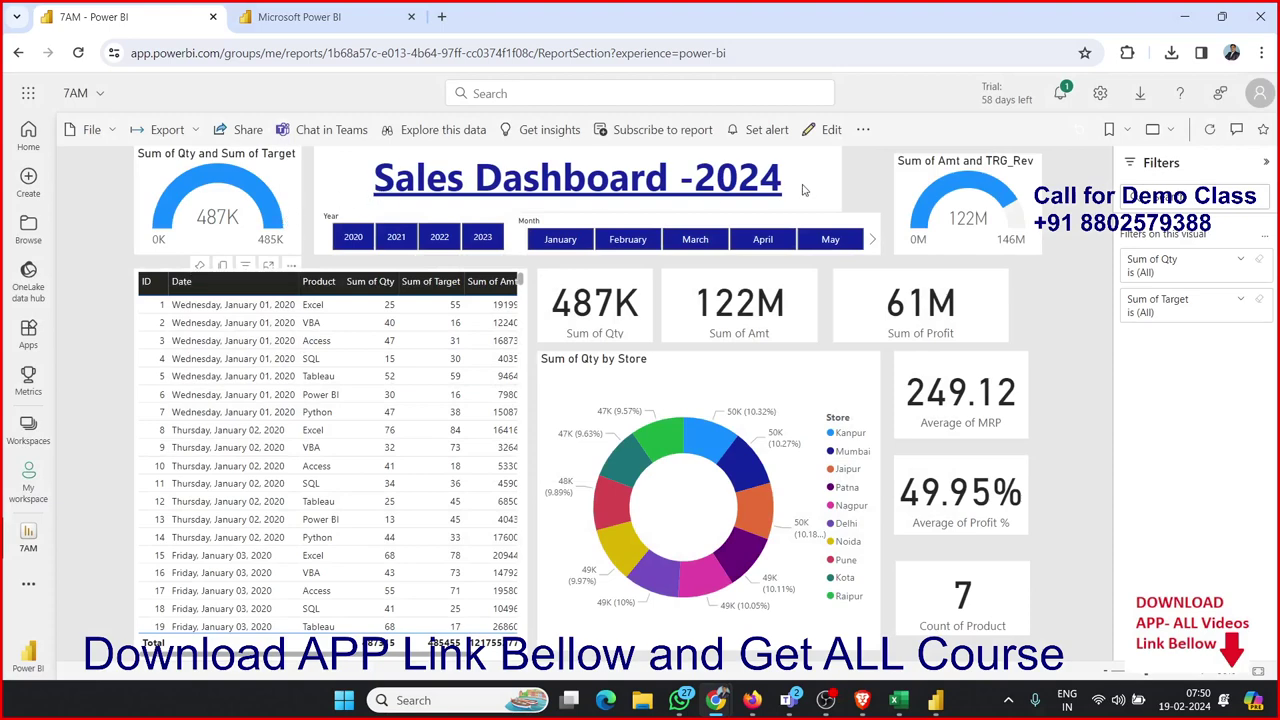
left_click(827, 129)
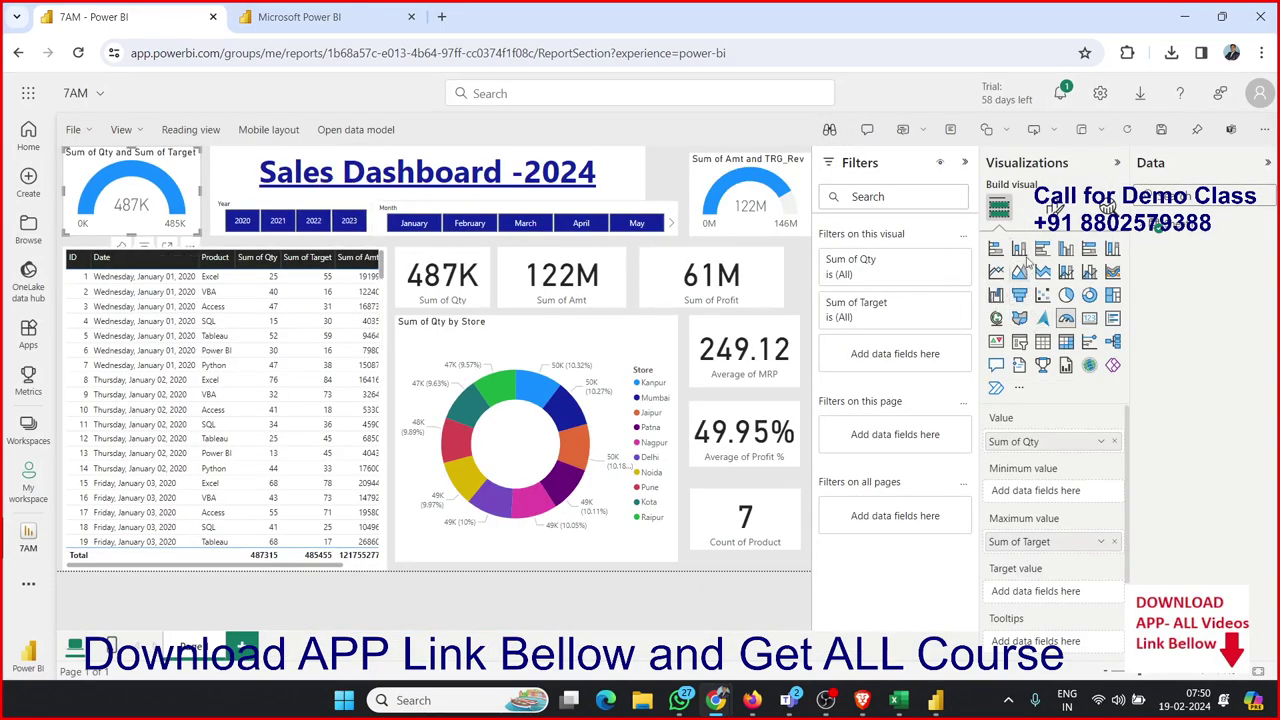
Step: Set the Qty vs Target gauge fill colour to green (#0DED27) via More colors
left_click(1048, 208)
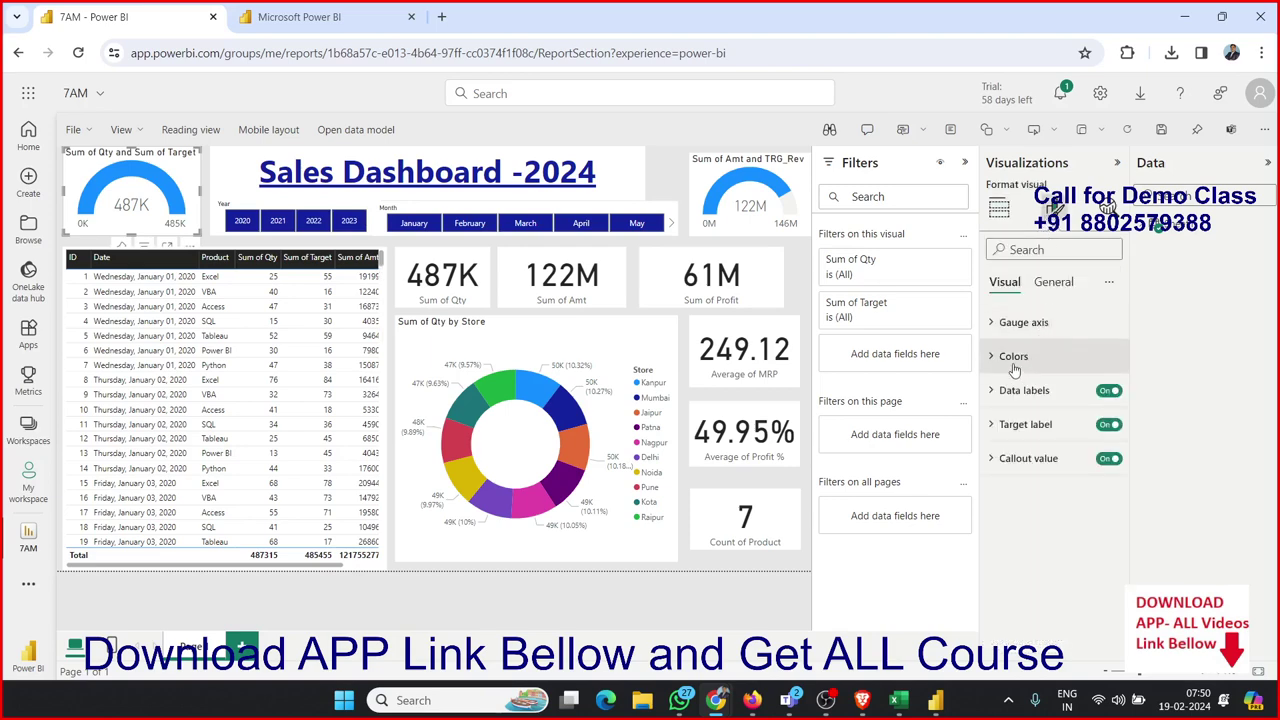
left_click(1013, 358)
left_click(1030, 415)
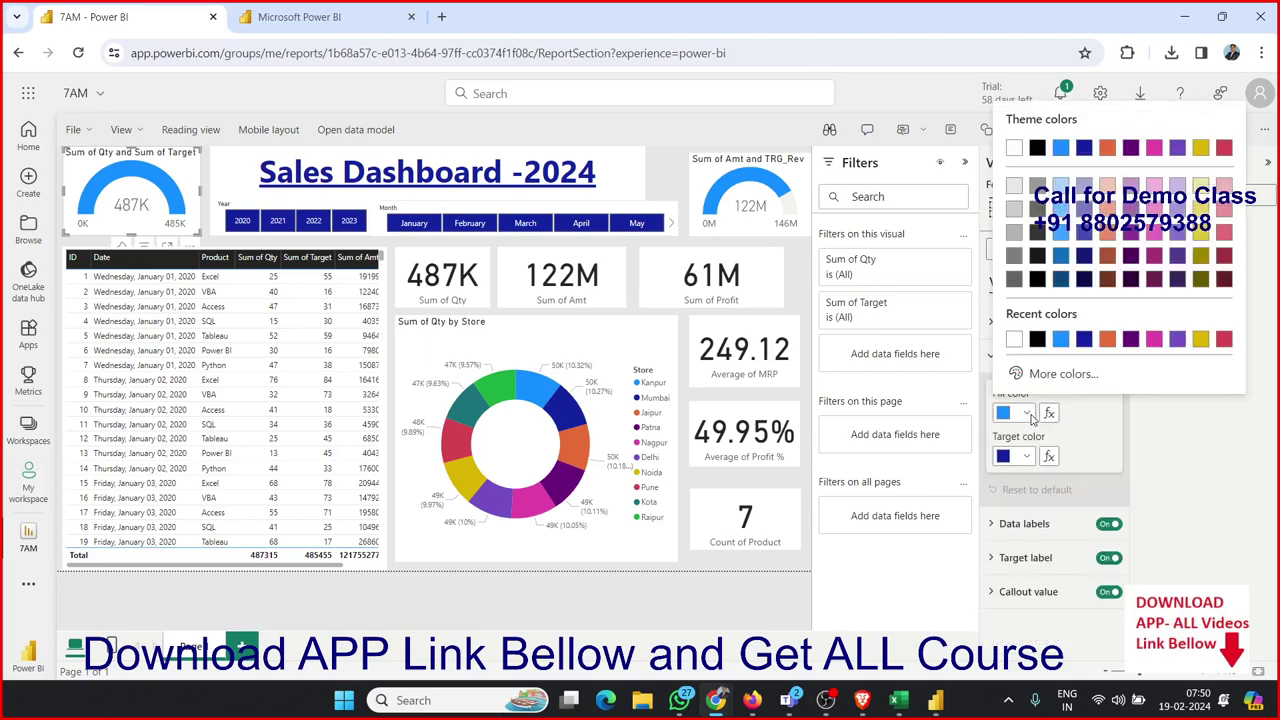
left_click(1080, 368)
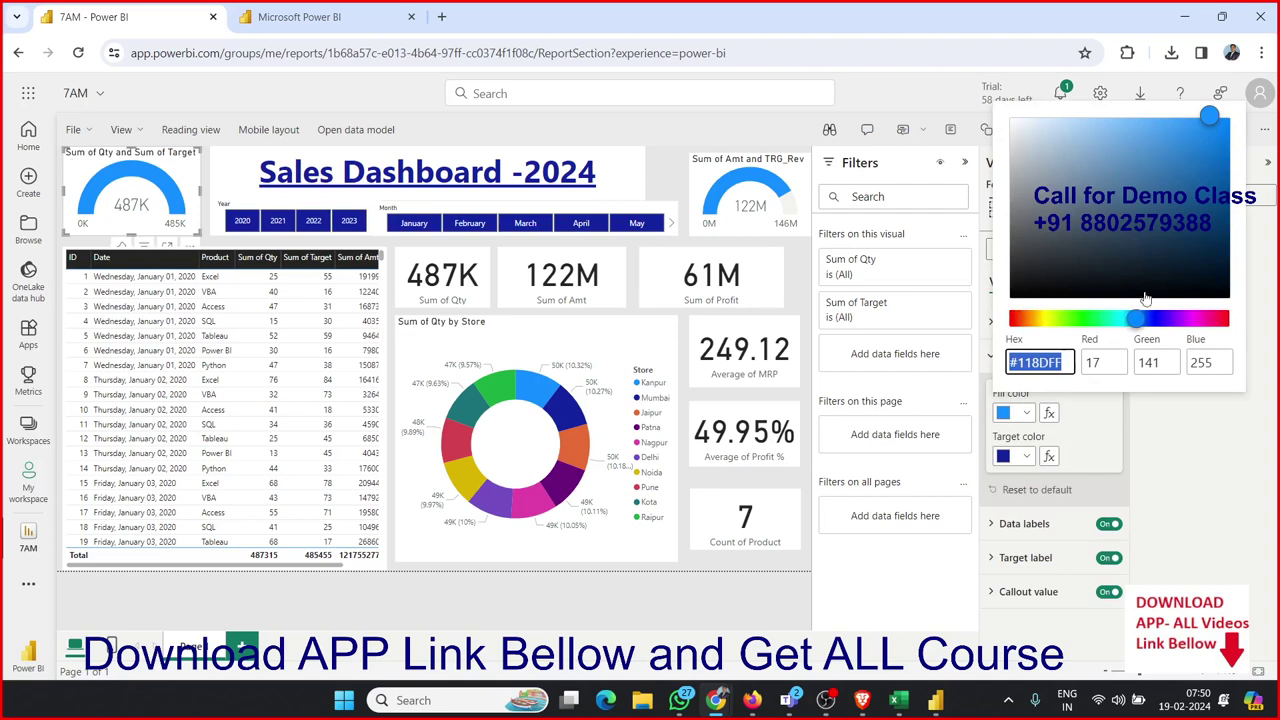
left_click_drag(1136, 318, 1086, 318)
left_click(1217, 135)
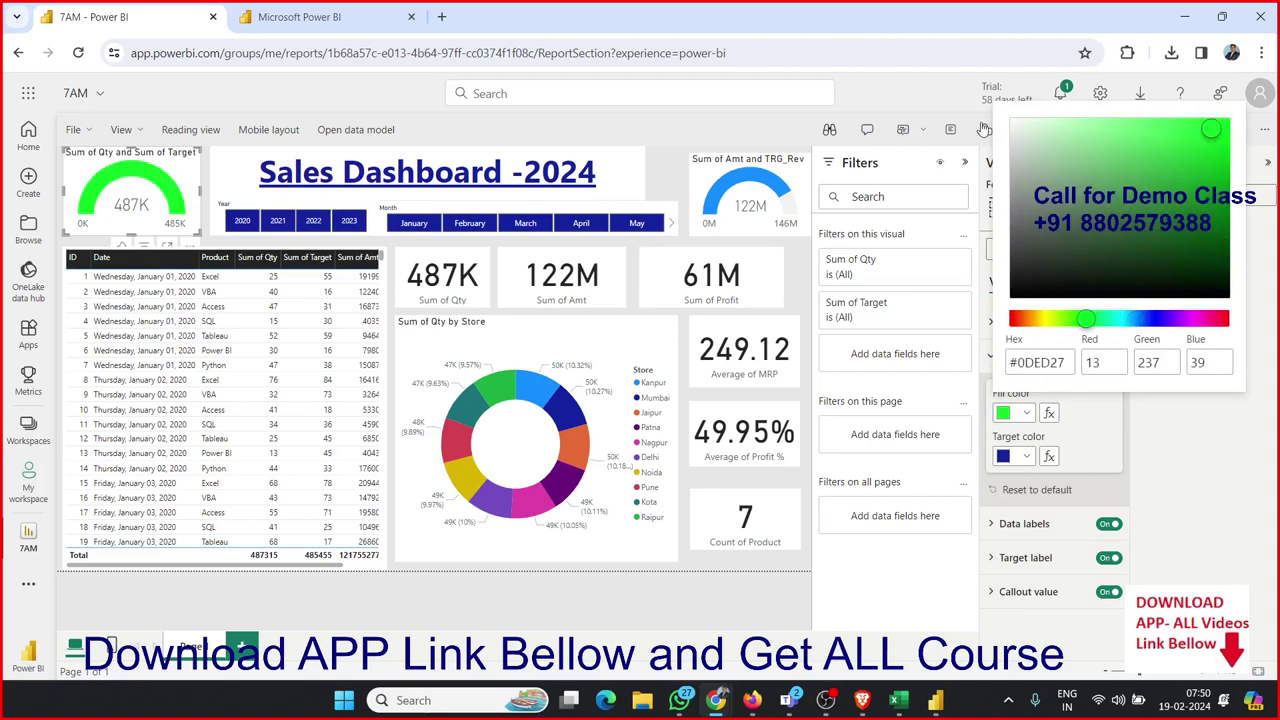
left_click(701, 115)
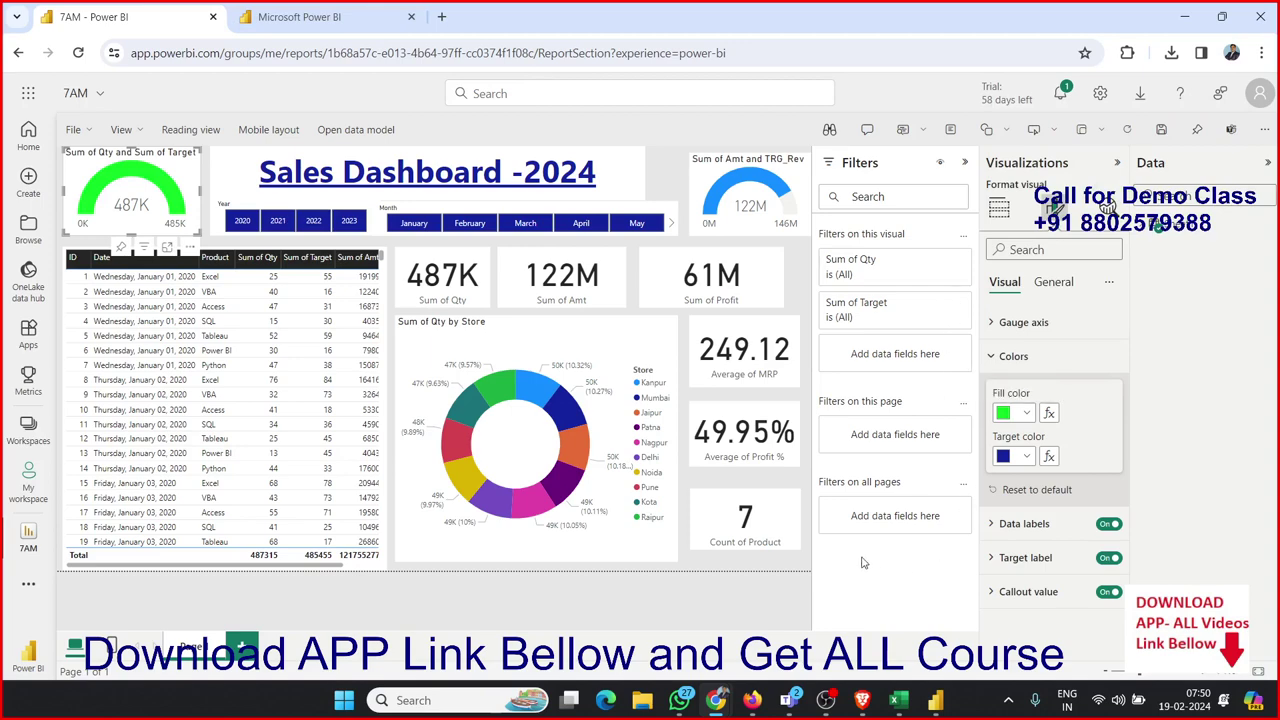
Step: Reload the embedded view, then save the 7AM report from the File menu
left_click(322, 10)
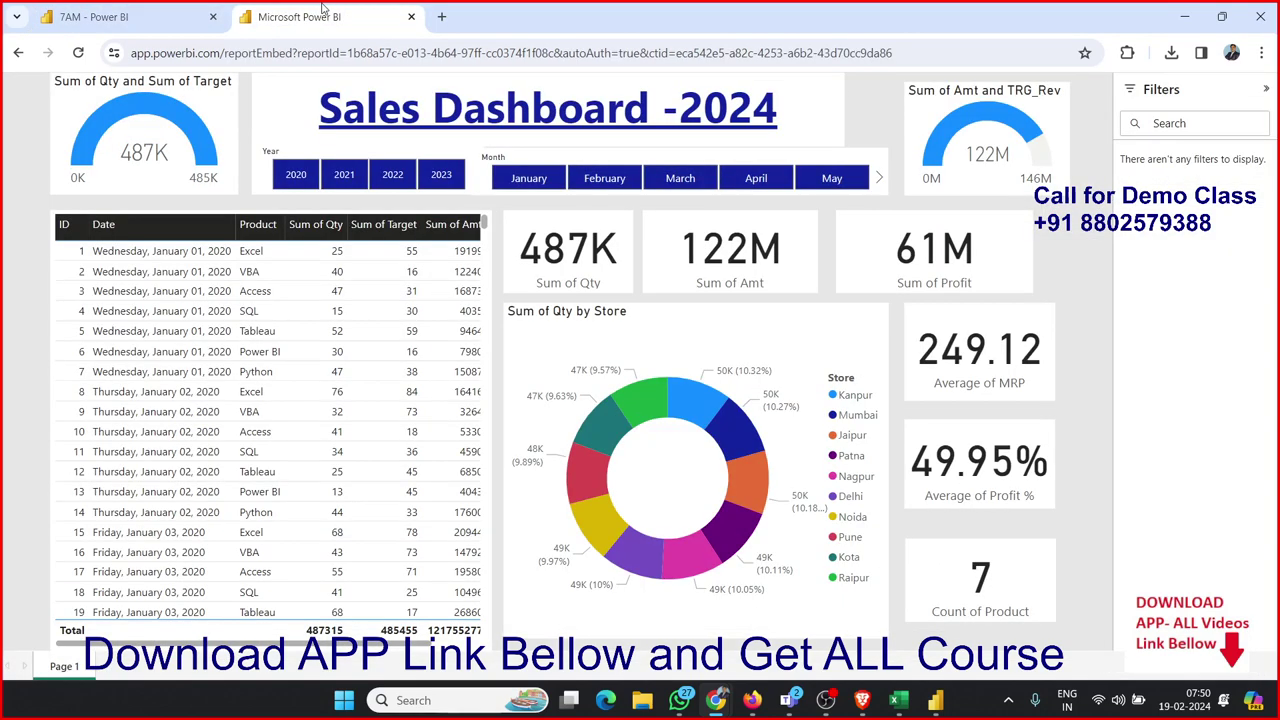
left_click(78, 52)
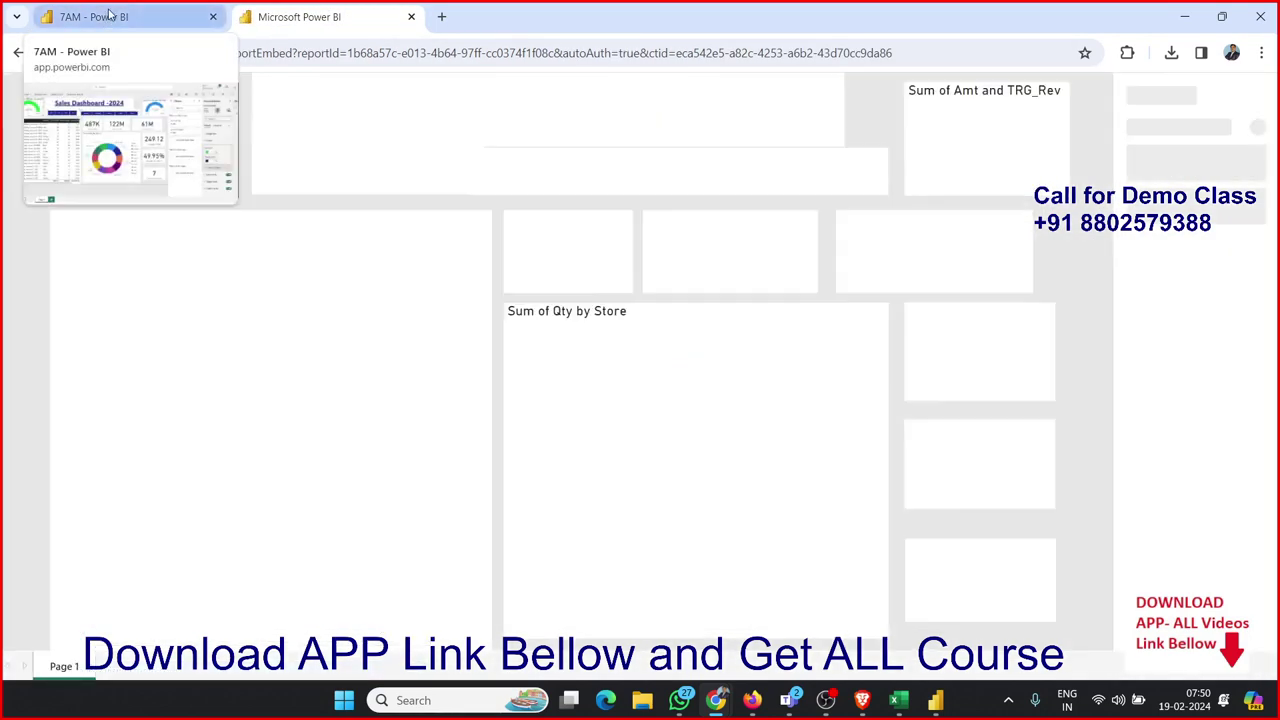
left_click(130, 16)
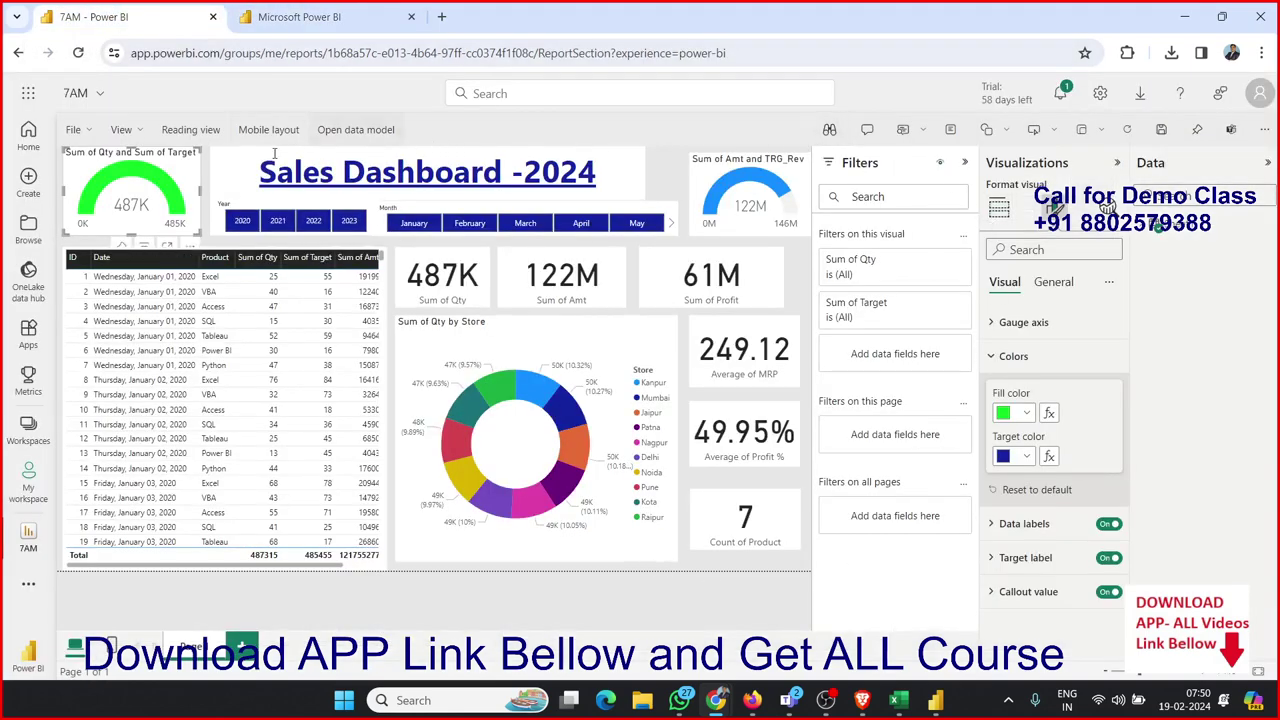
left_click(78, 130)
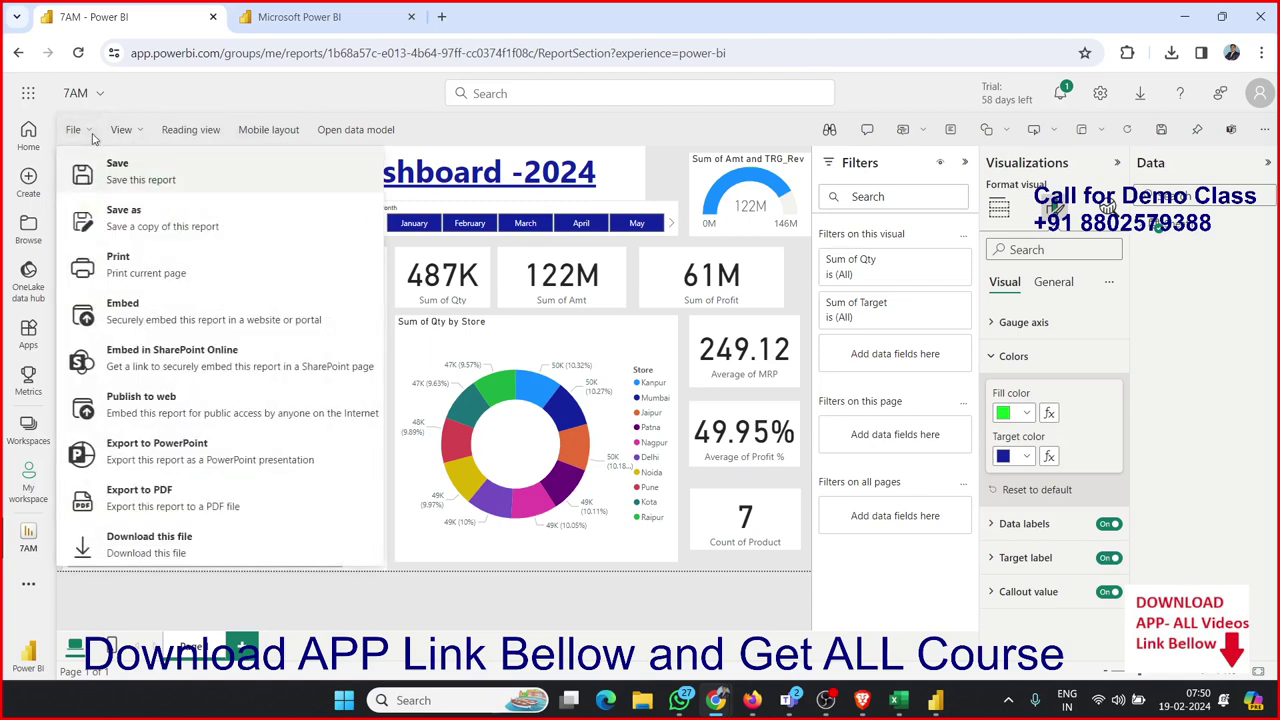
left_click(118, 172)
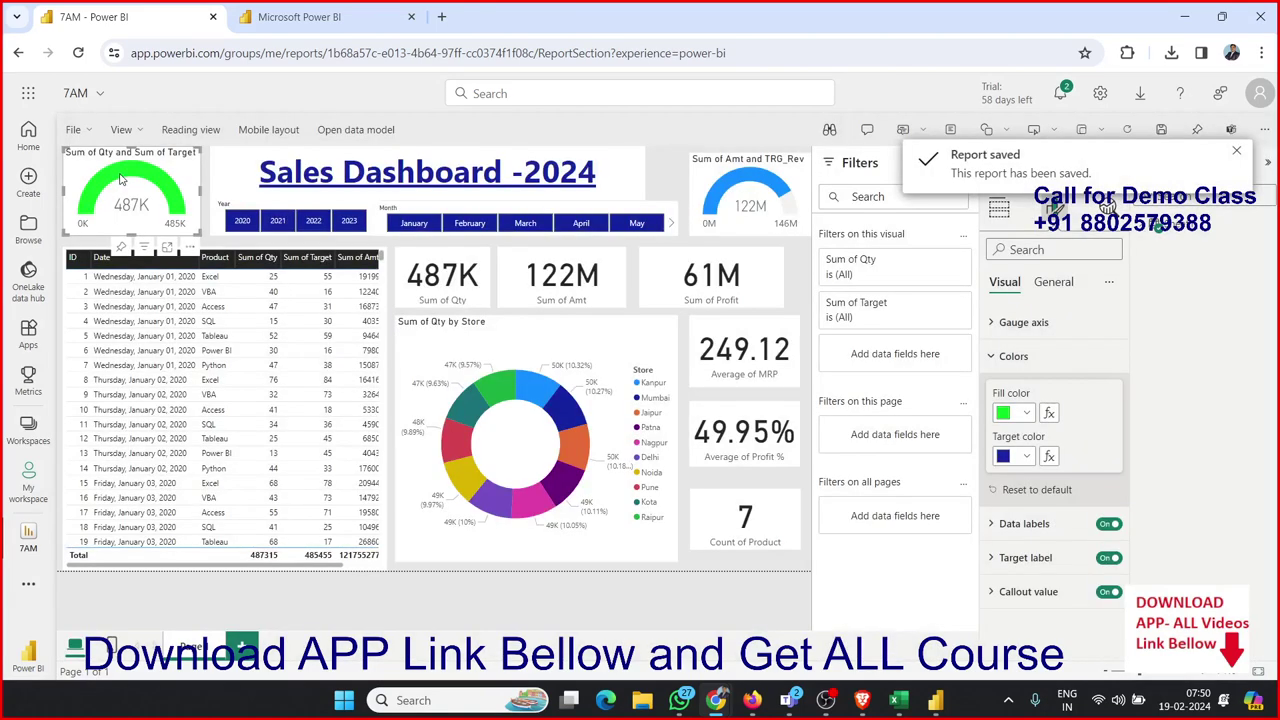
Step: Reload the embedded view to confirm the green gauge and select its full URL
left_click(298, 17)
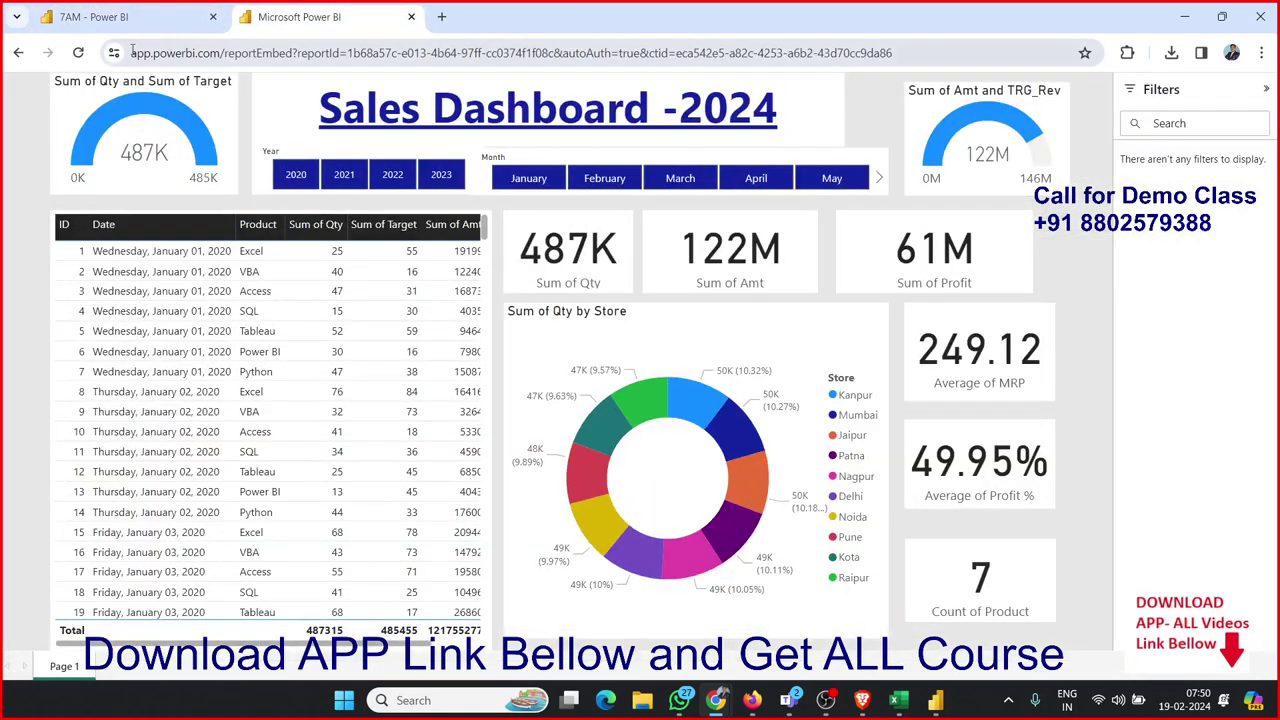
left_click(78, 52)
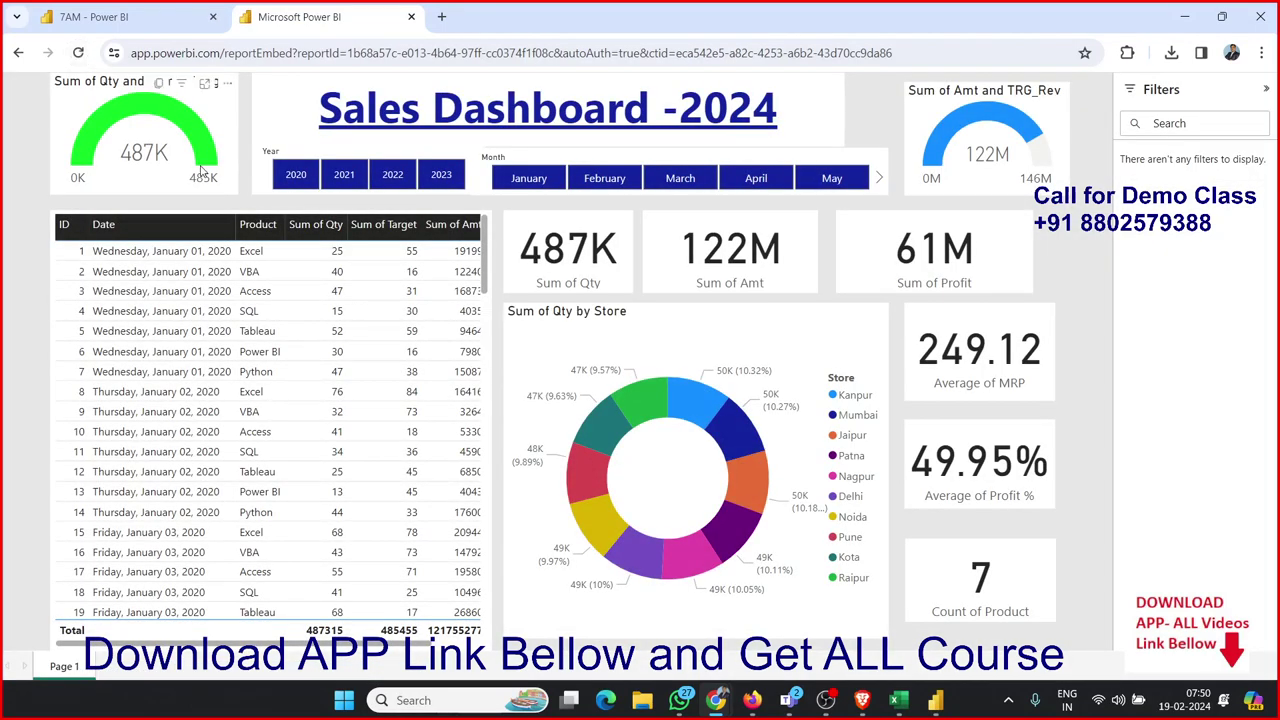
left_click(172, 17)
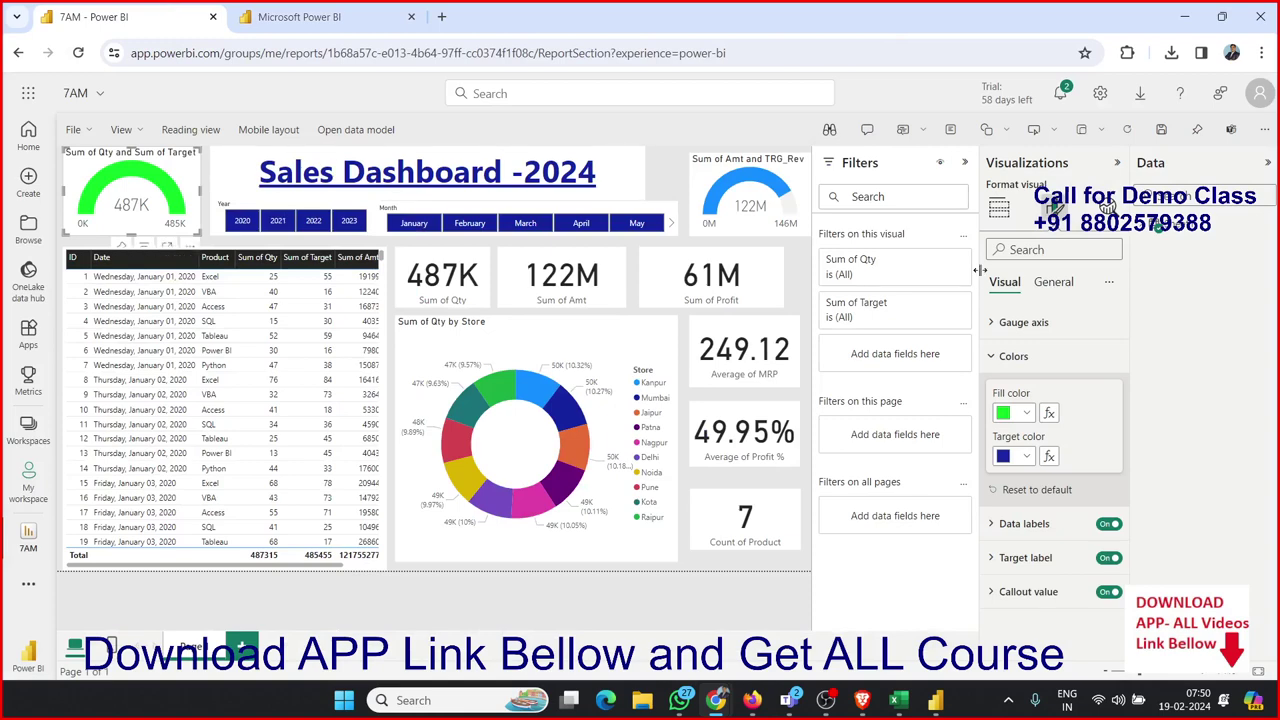
left_click(300, 17)
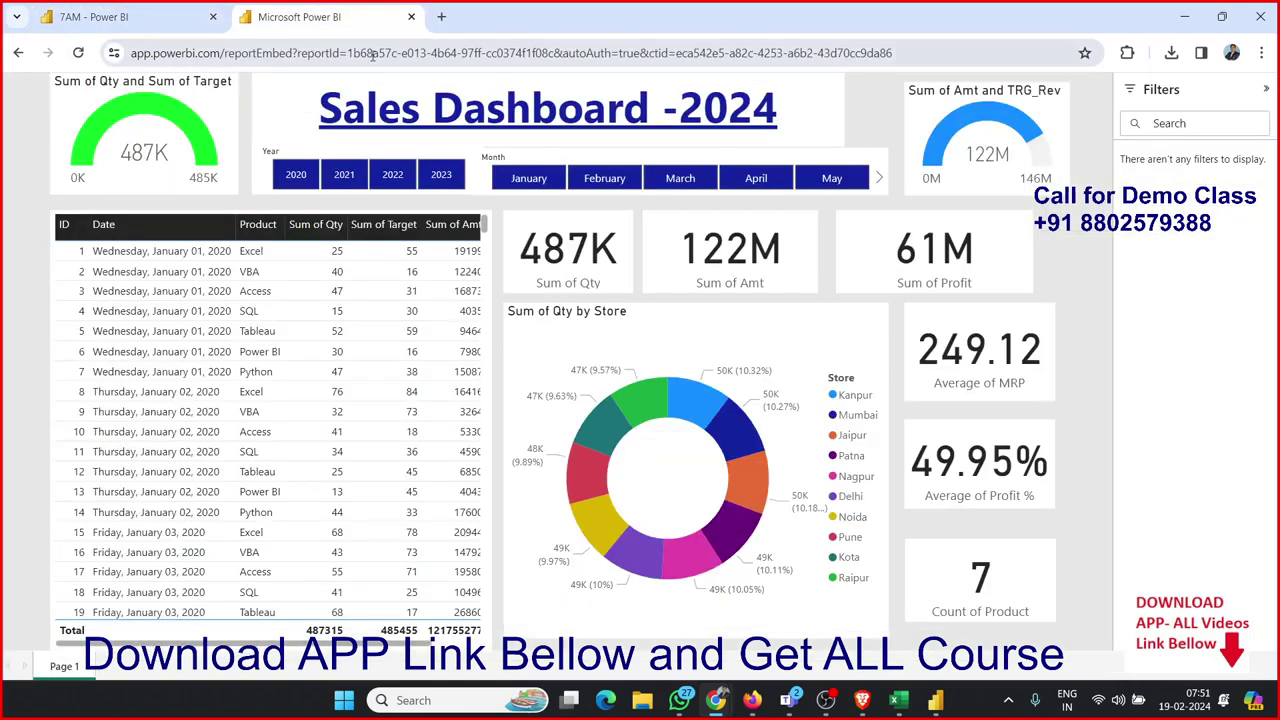
left_click(372, 55)
mouse_move(727, 708)
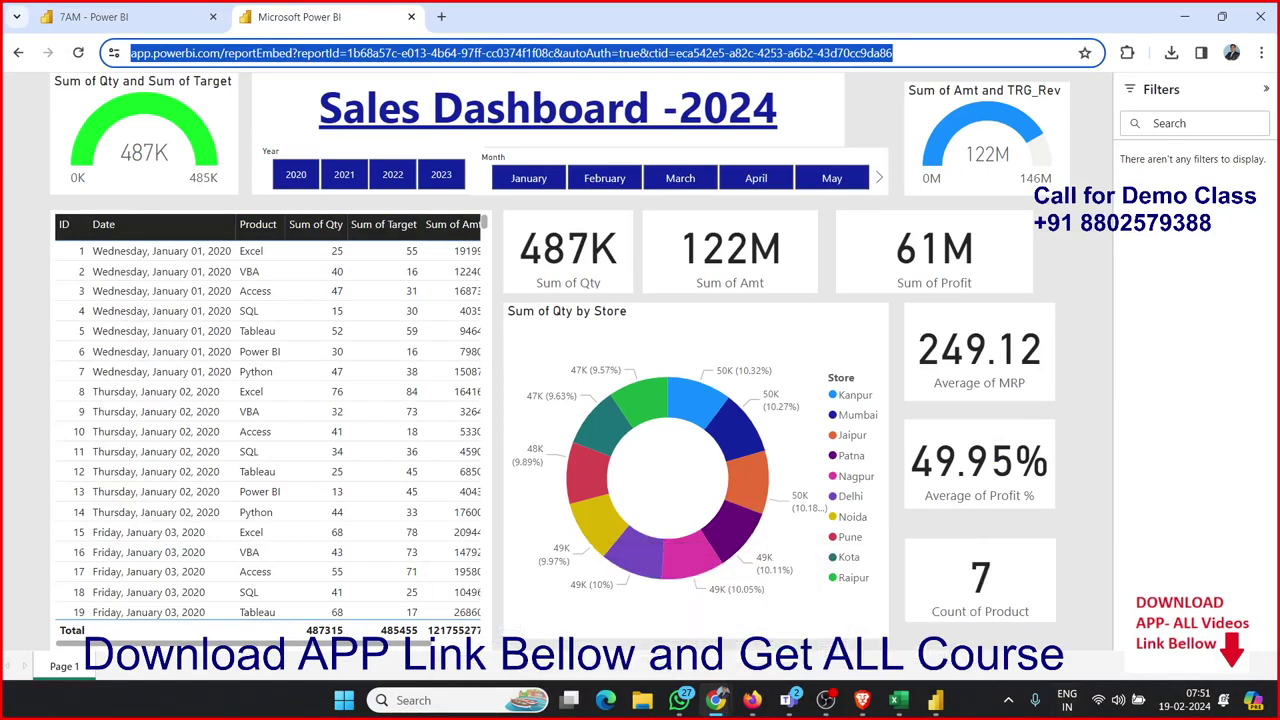
Step: Paste and send the embed link in the POWER BI 7am Batch WhatsApp group
left_click(679, 700)
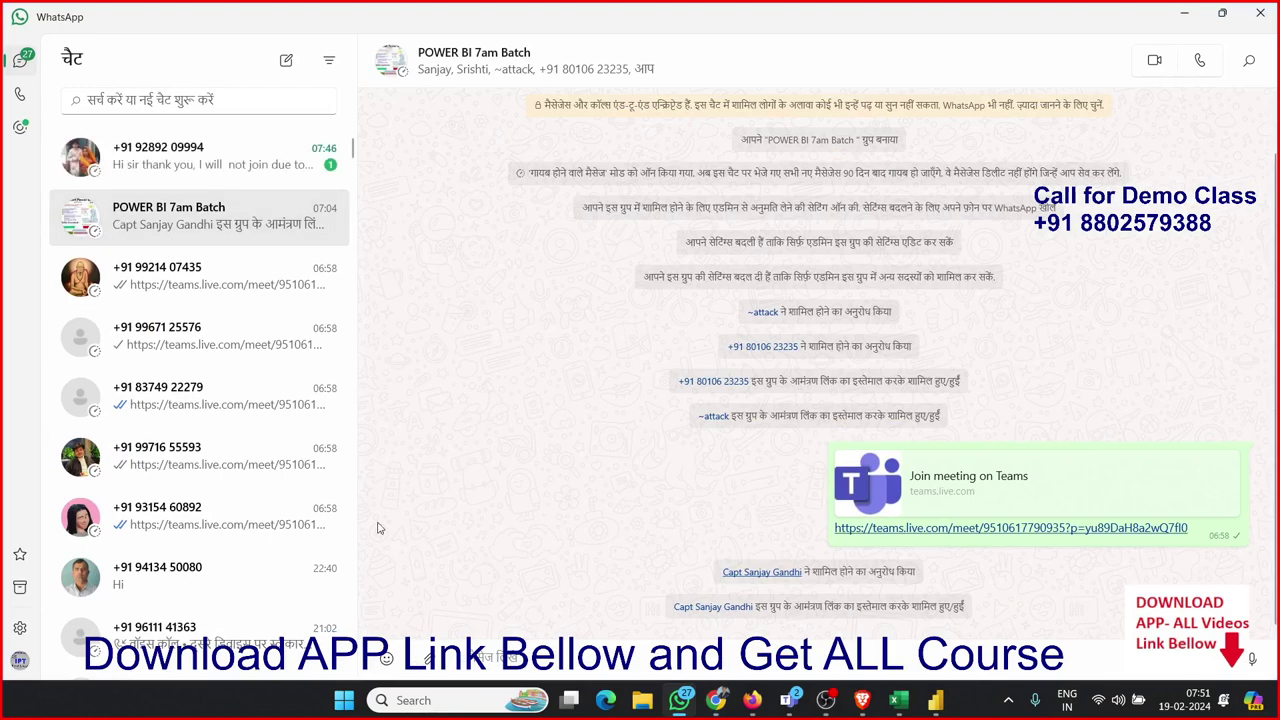
key("ctrl+v")
key("Return")
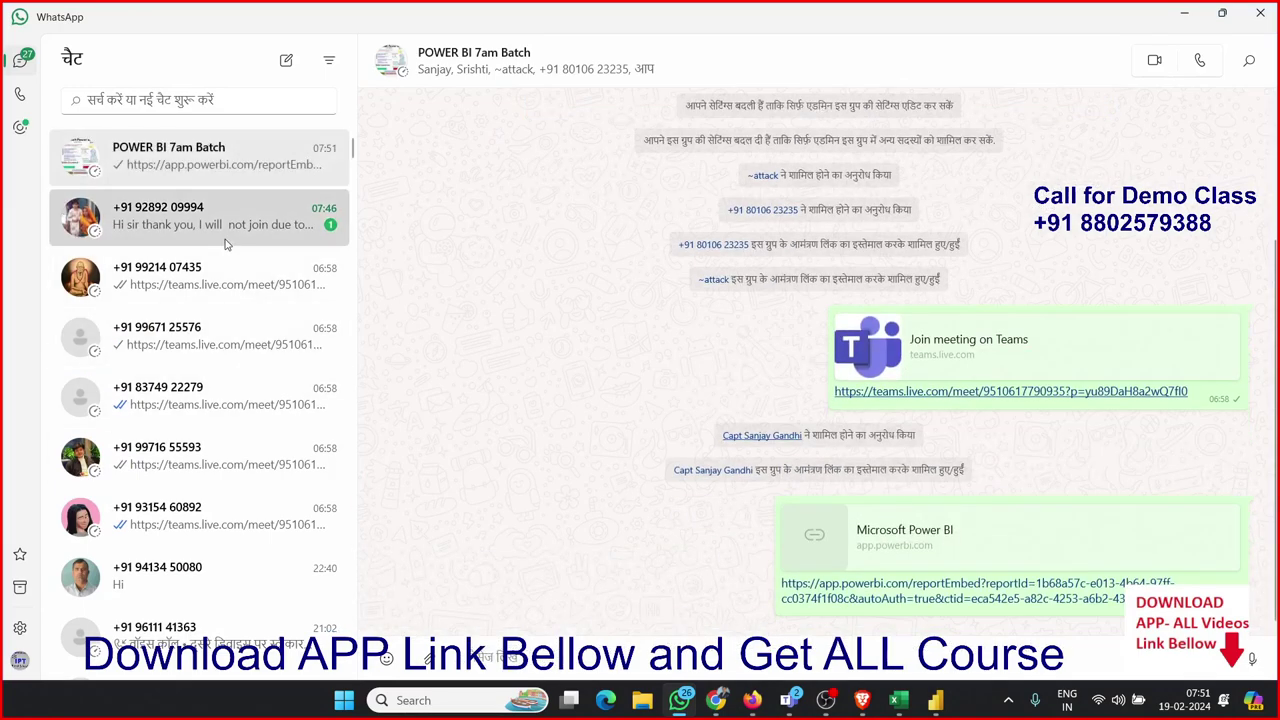
Step: Recheck the group chat, then minimize WhatsApp to return to the dashboard in the browser
left_click(226, 245)
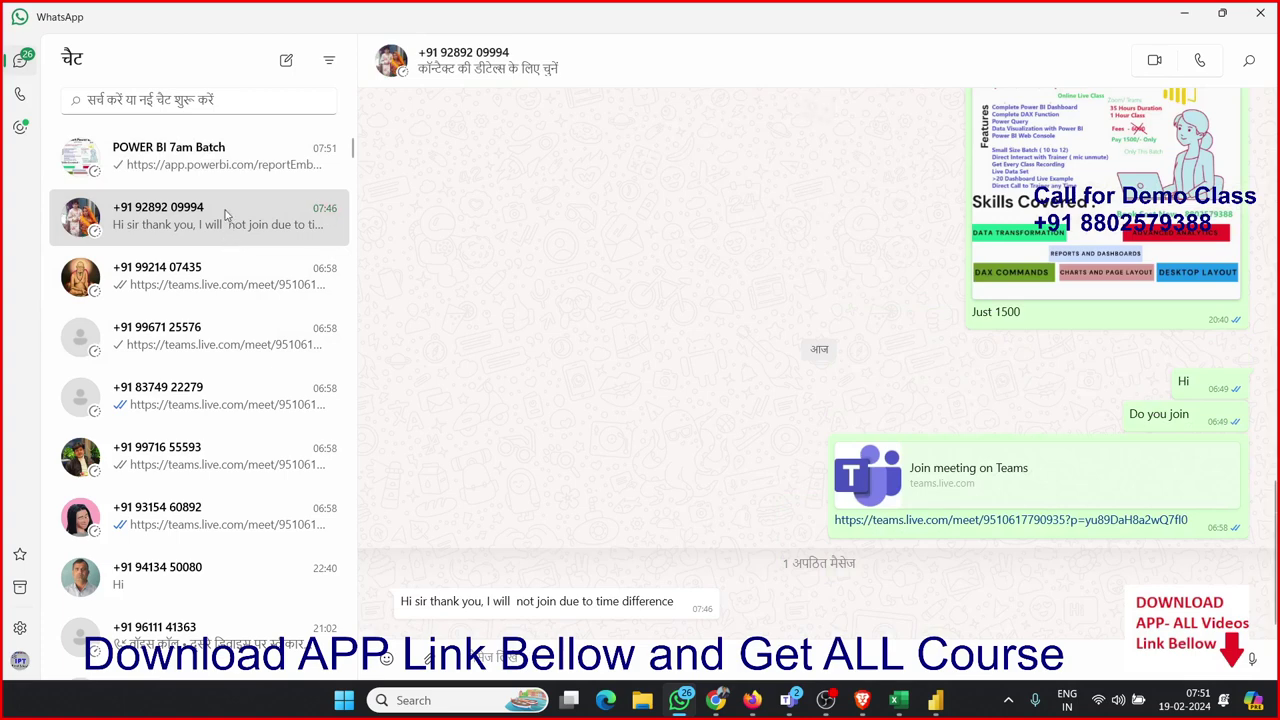
left_click(222, 165)
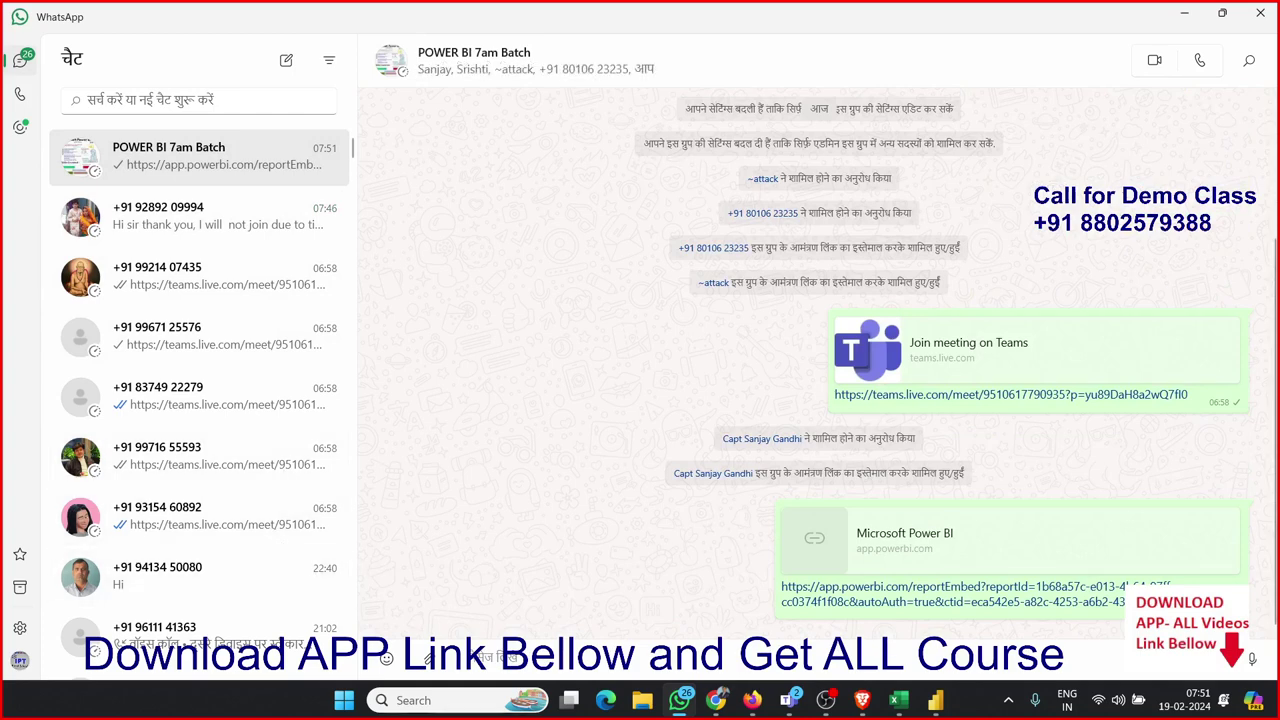
left_click(715, 700)
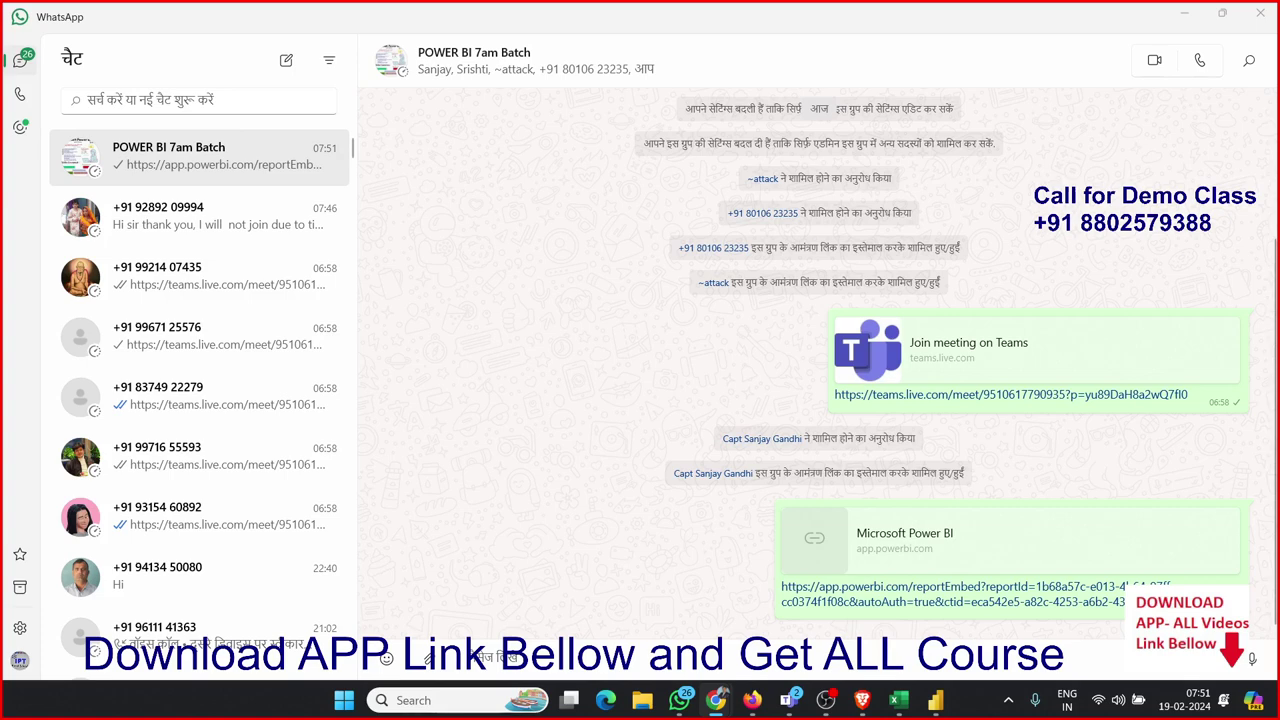
left_click(1184, 14)
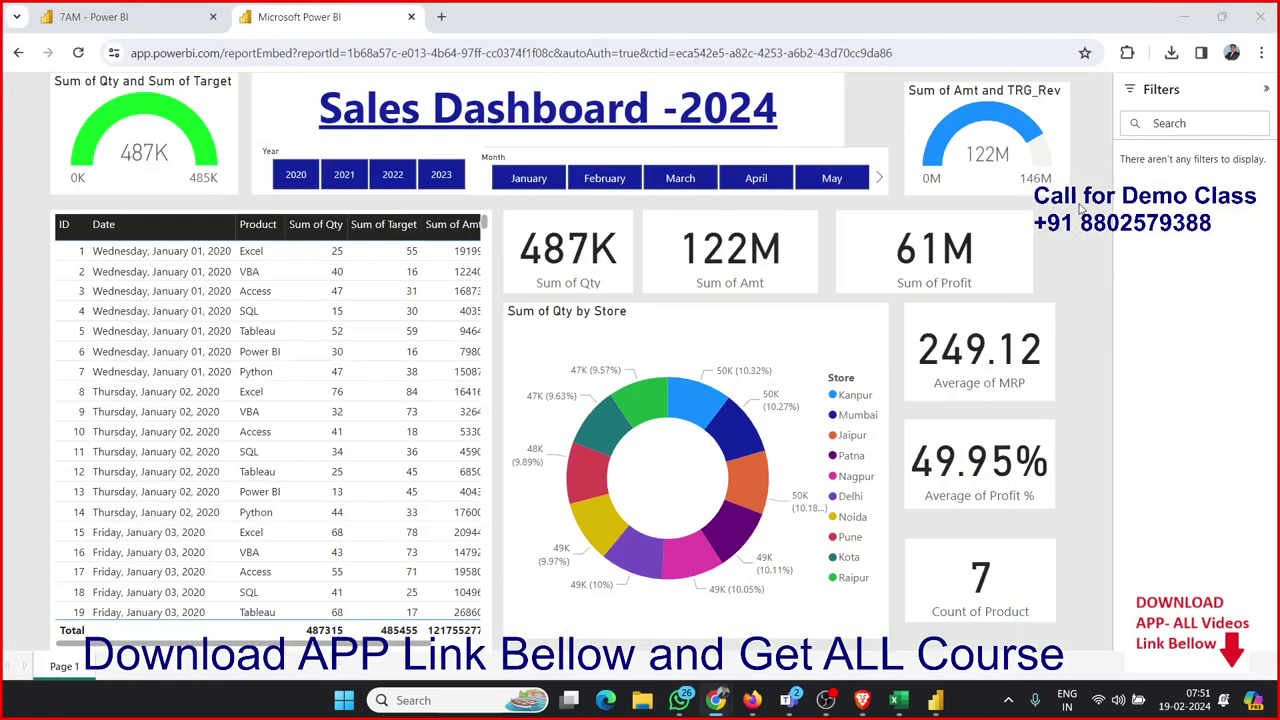